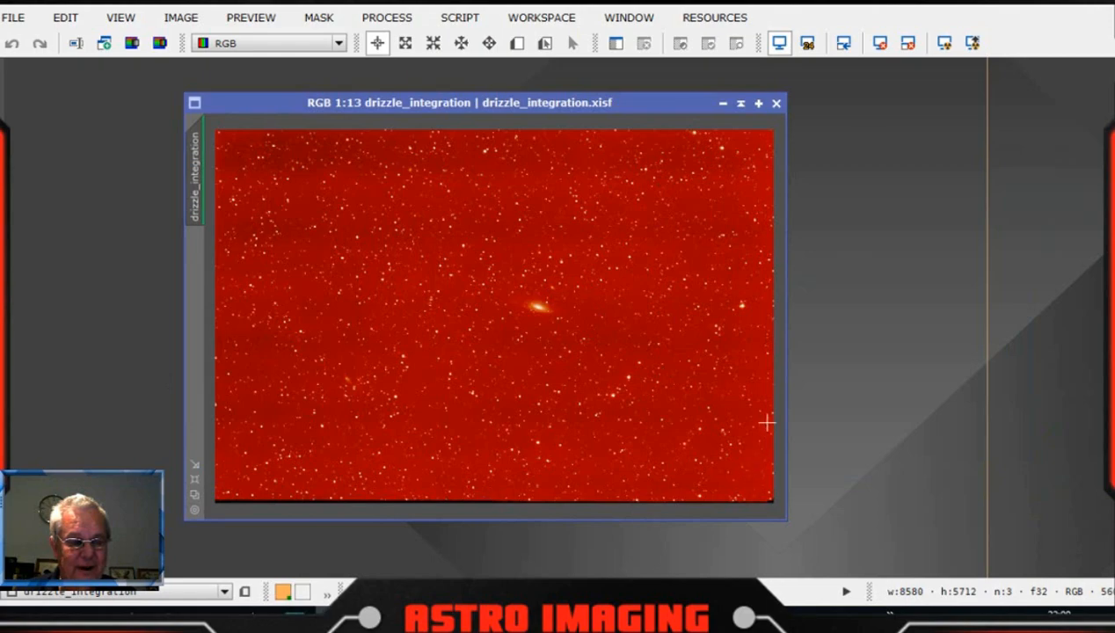
Examine the stacking artefacts along the lower edge and lower-right corner of the drizzle_integration image at high magnification
scroll(667, 418, up, 10)
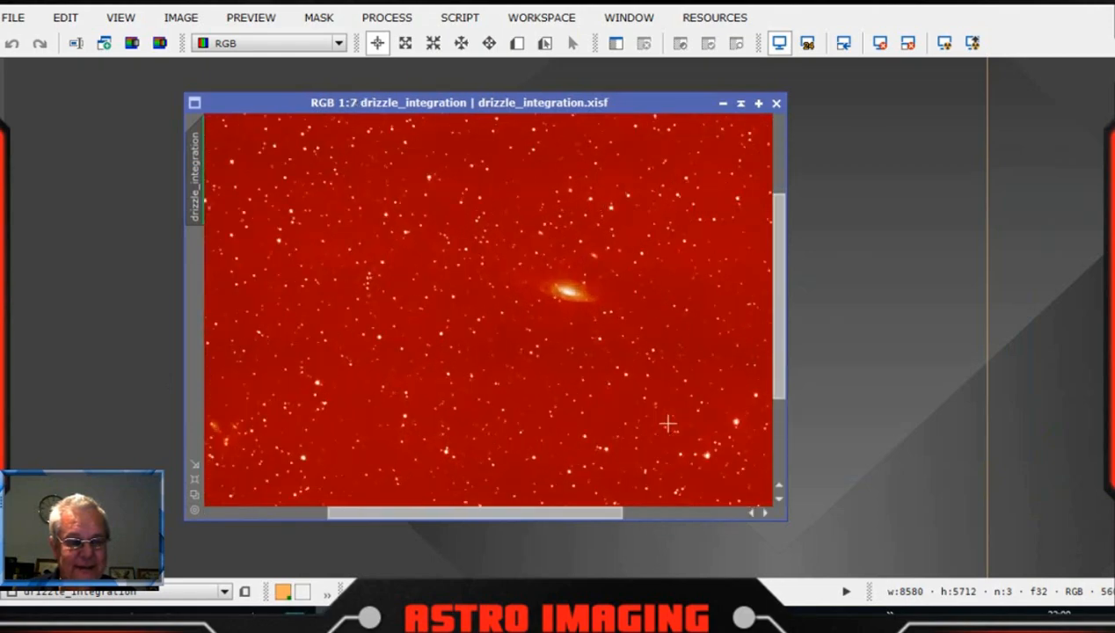
drag(780, 293, 782, 473)
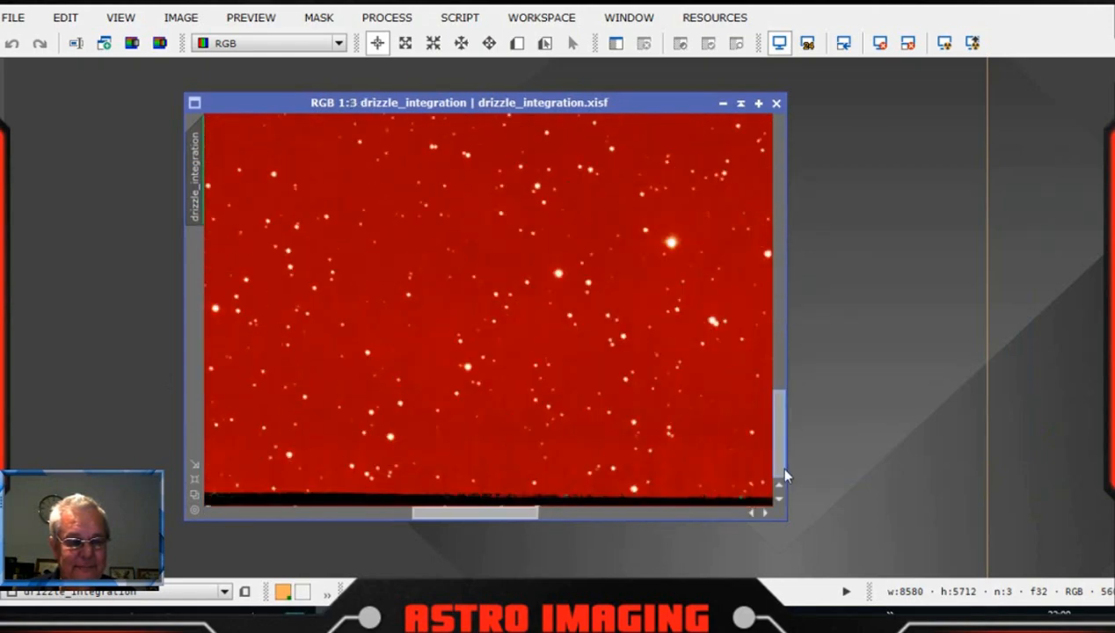
drag(494, 517, 771, 515)
scroll(677, 450, up, 3)
drag(779, 448, 783, 493)
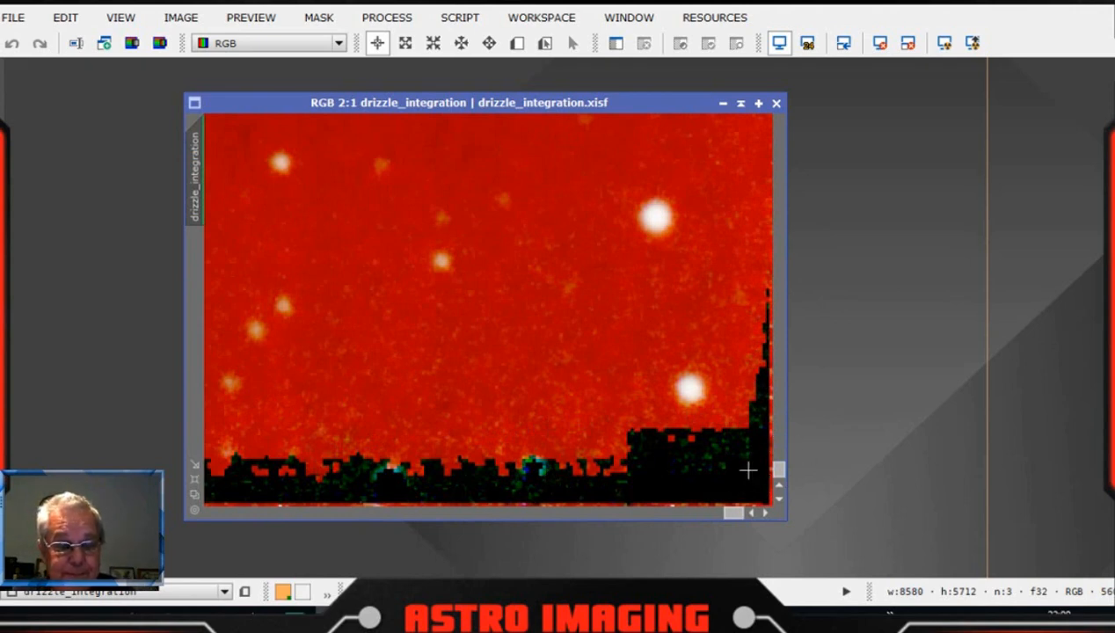
scroll(564, 270, down, 2)
scroll(563, 270, down, 14)
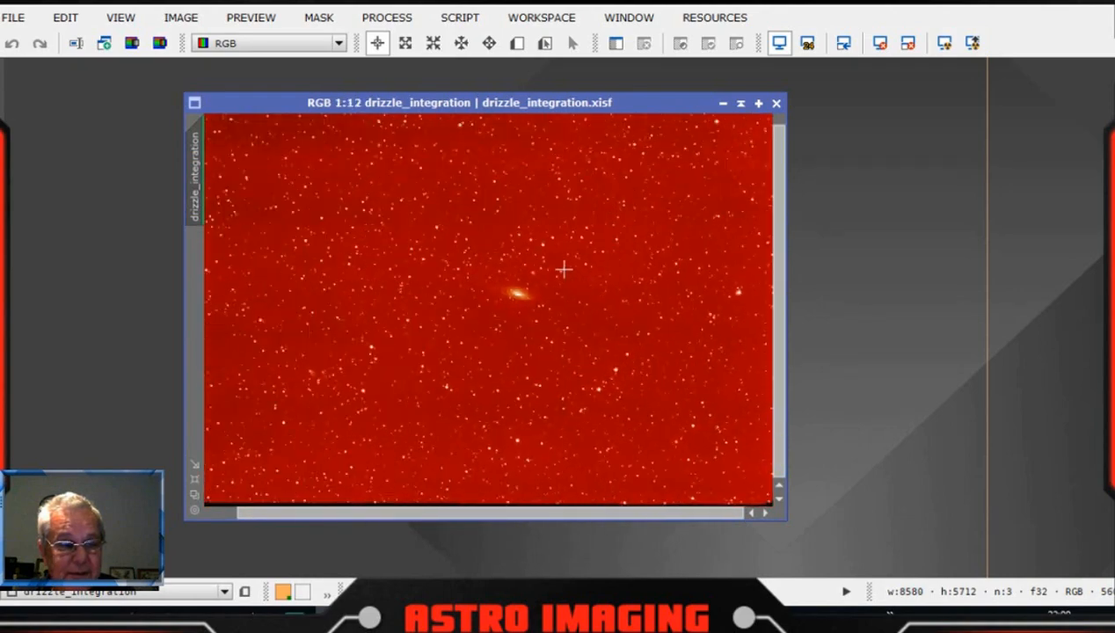
scroll(570, 323, up, 2)
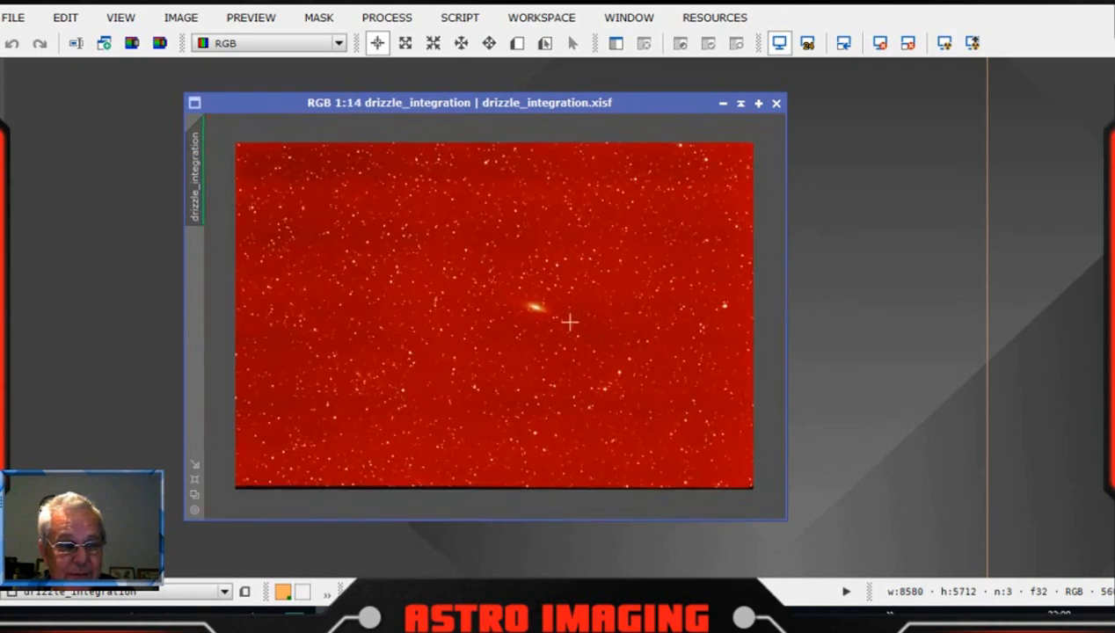
scroll(570, 321, up, 1)
Start DynamicCrop on the drizzle_integration image and pull in all four edges of the crop frame to about 8242 × 5296 pixels
click(389, 19)
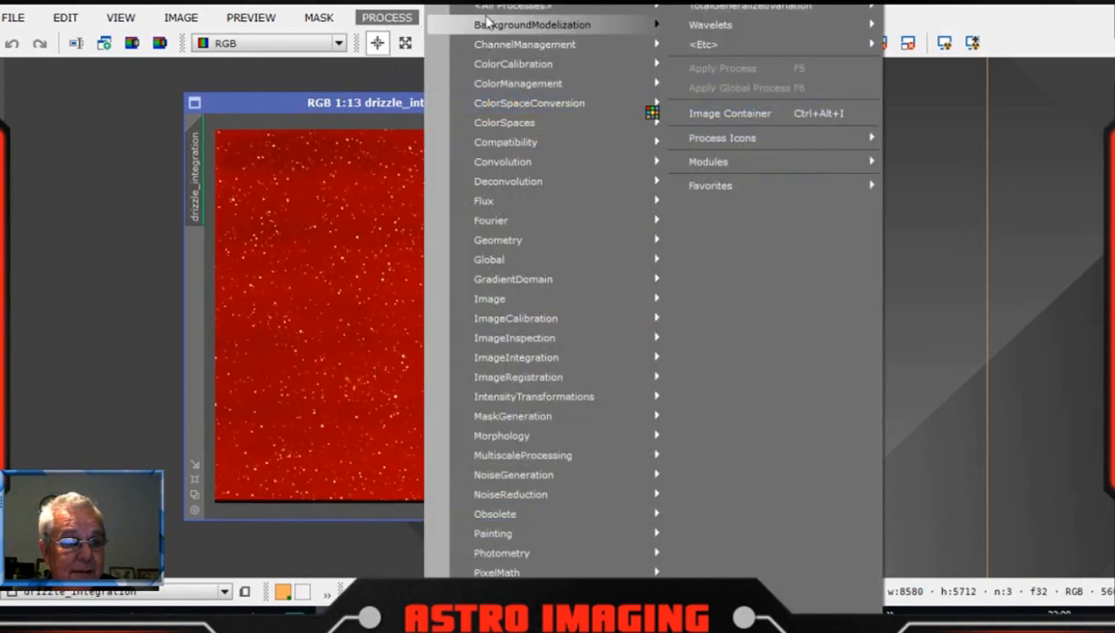
mouse_move(493, 7)
click(580, 205)
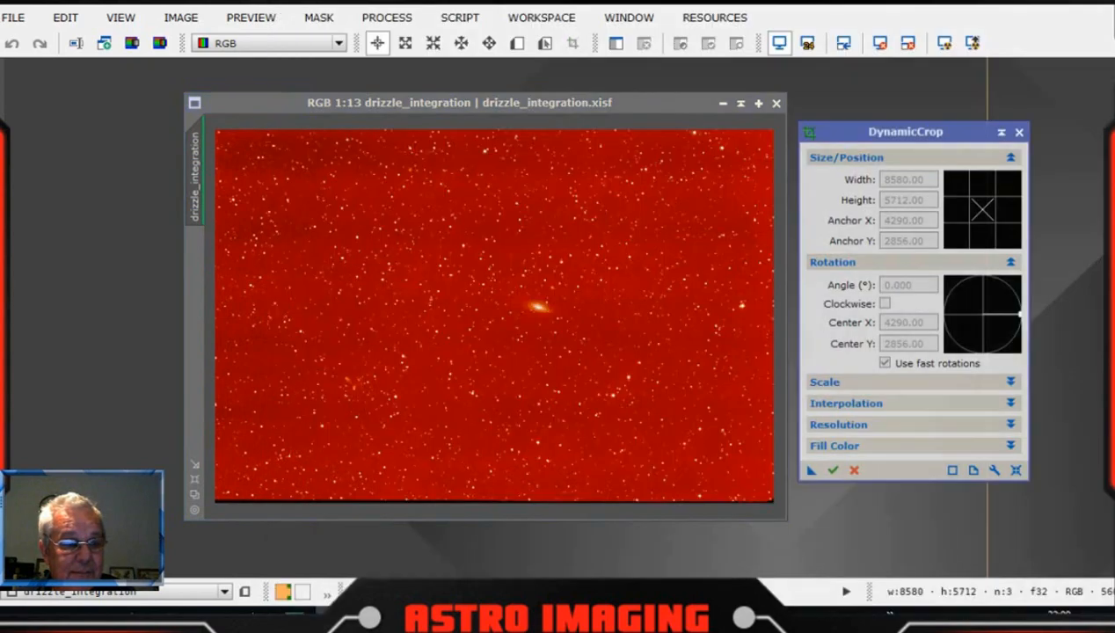
click(1016, 471)
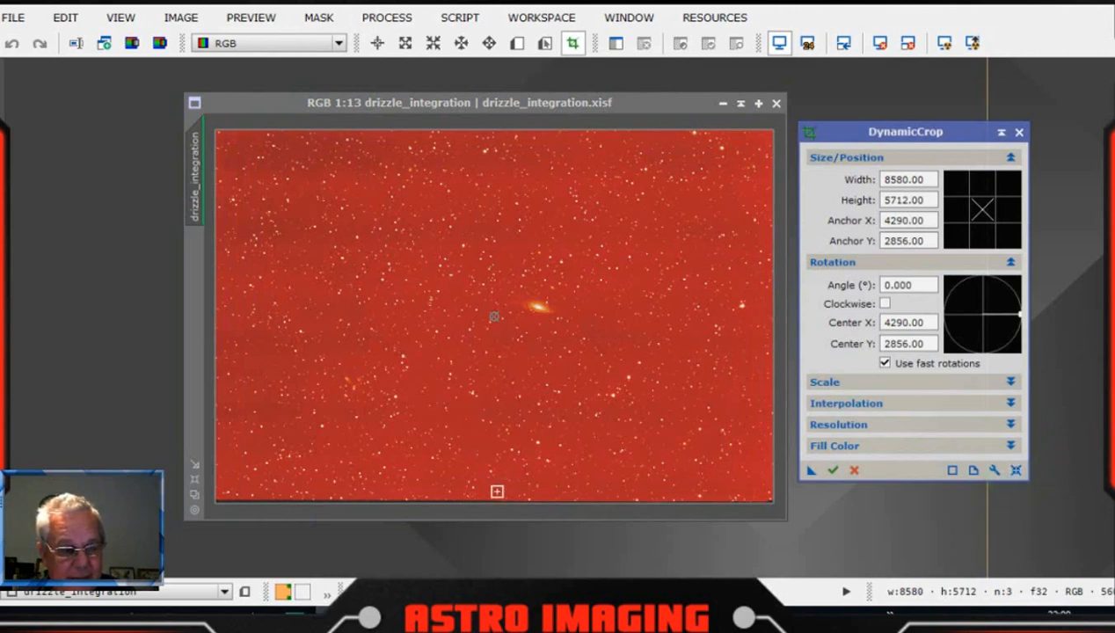
drag(495, 504, 496, 485)
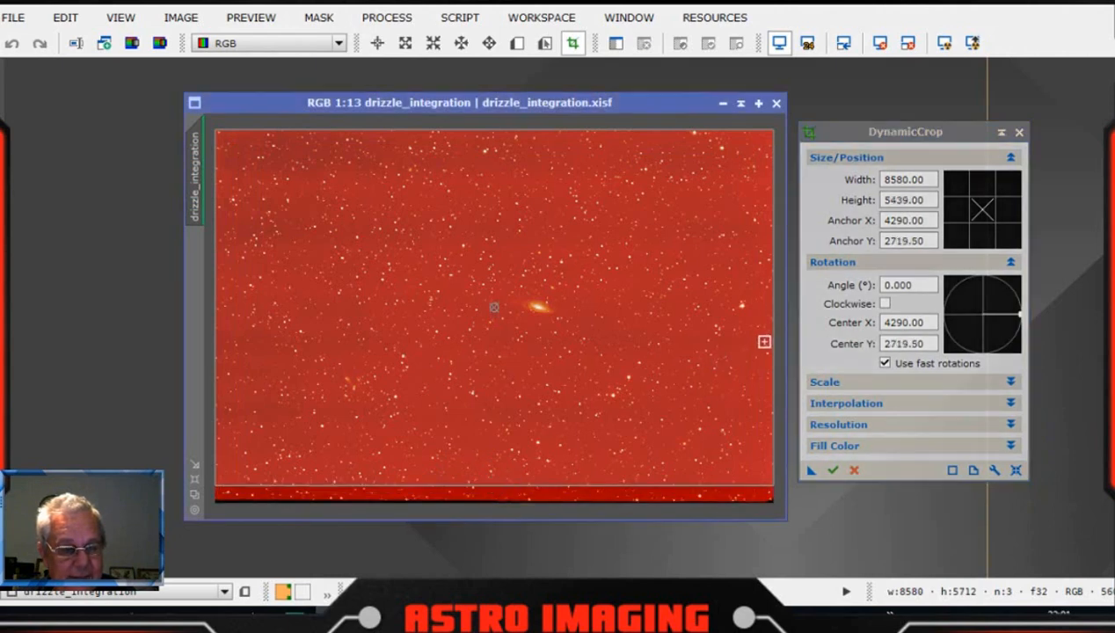
drag(774, 339, 761, 338)
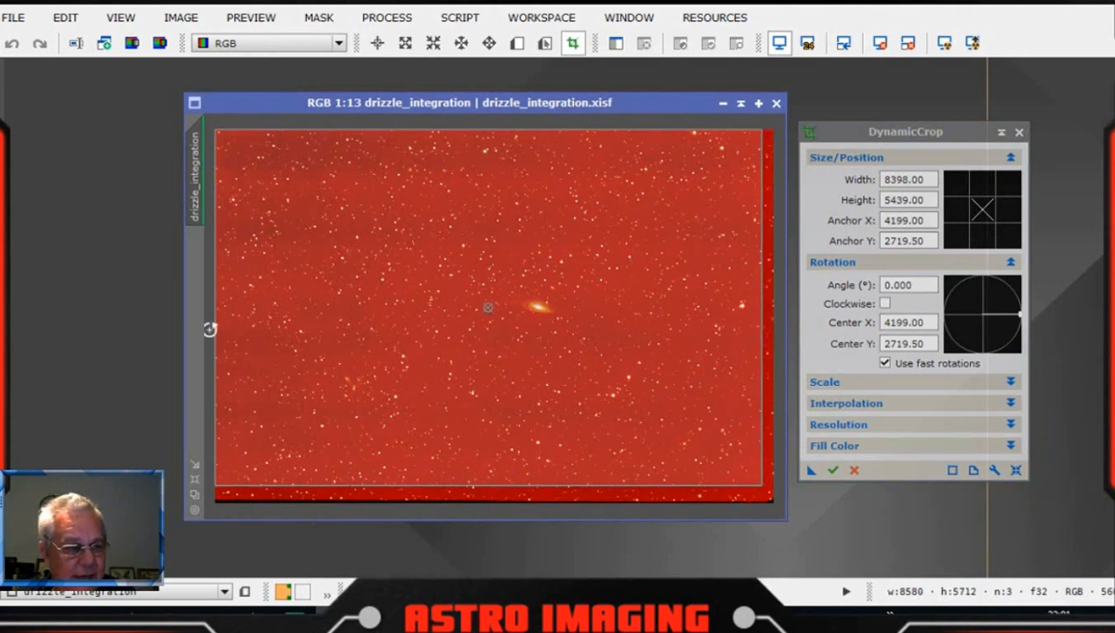
drag(214, 324, 225, 324)
drag(456, 130, 456, 138)
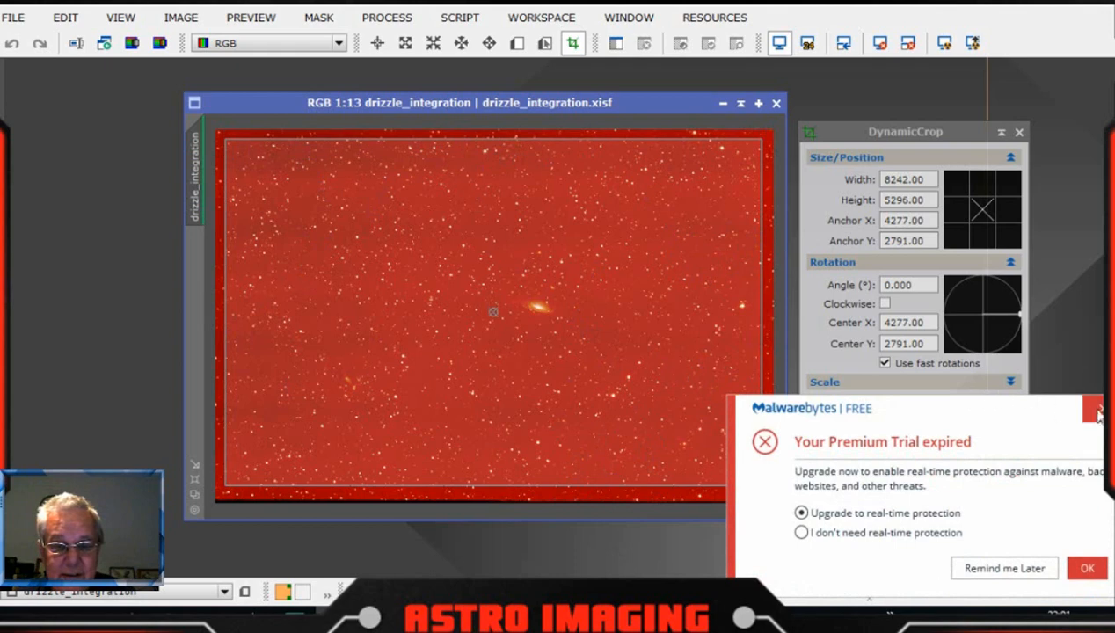
Dismiss the Malwarebytes notice, apply the crop to the drizzle_integration image and close DynamicCrop
click(1095, 411)
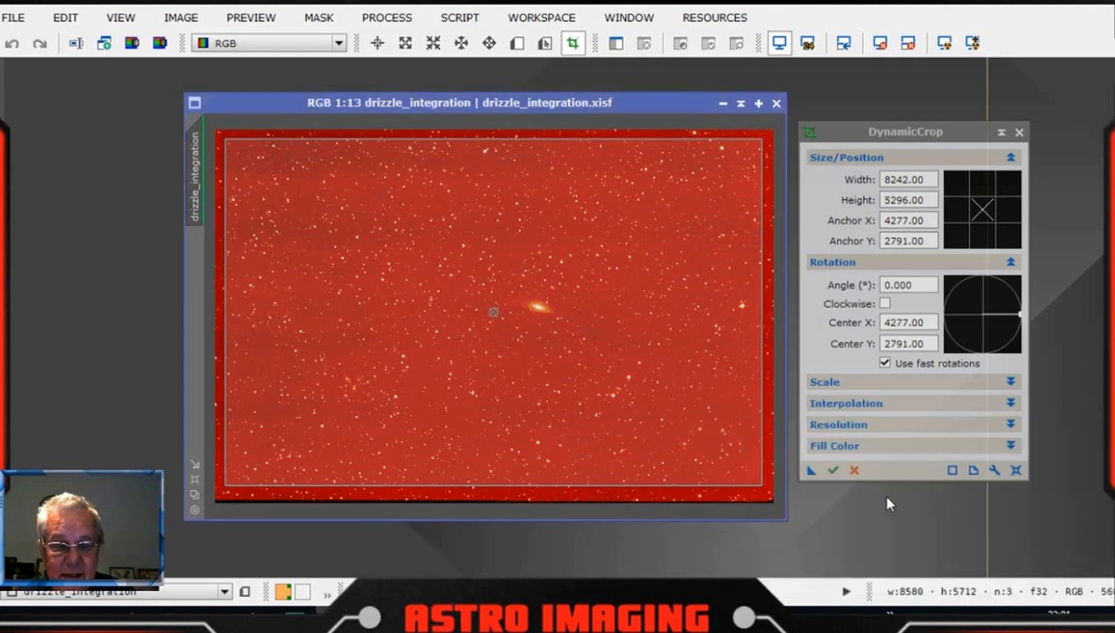
click(835, 473)
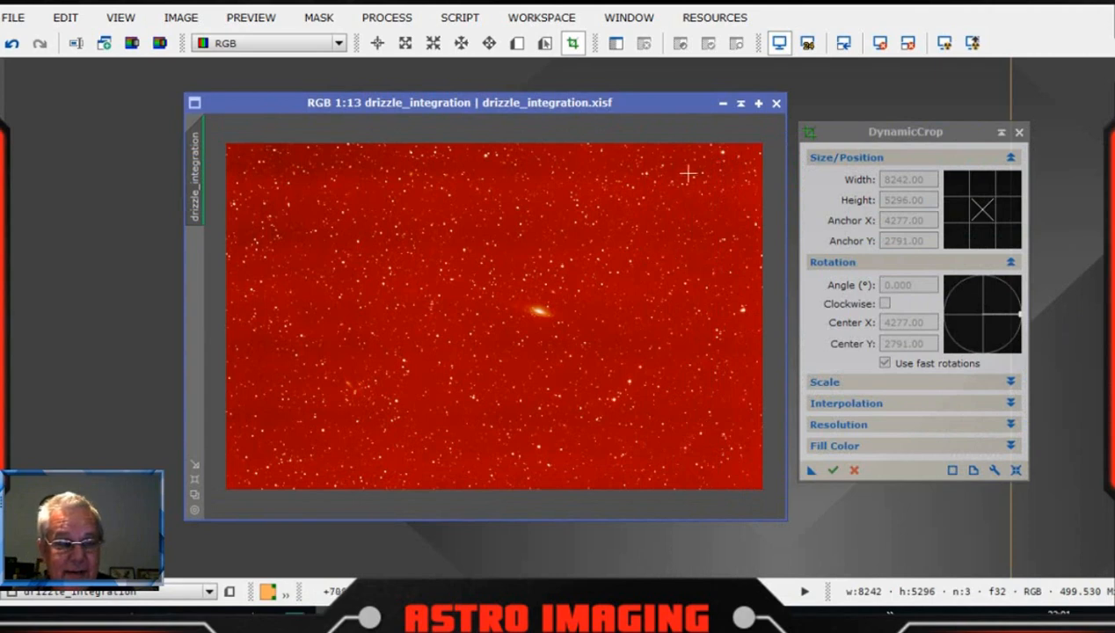
drag(927, 131, 940, 134)
click(1023, 133)
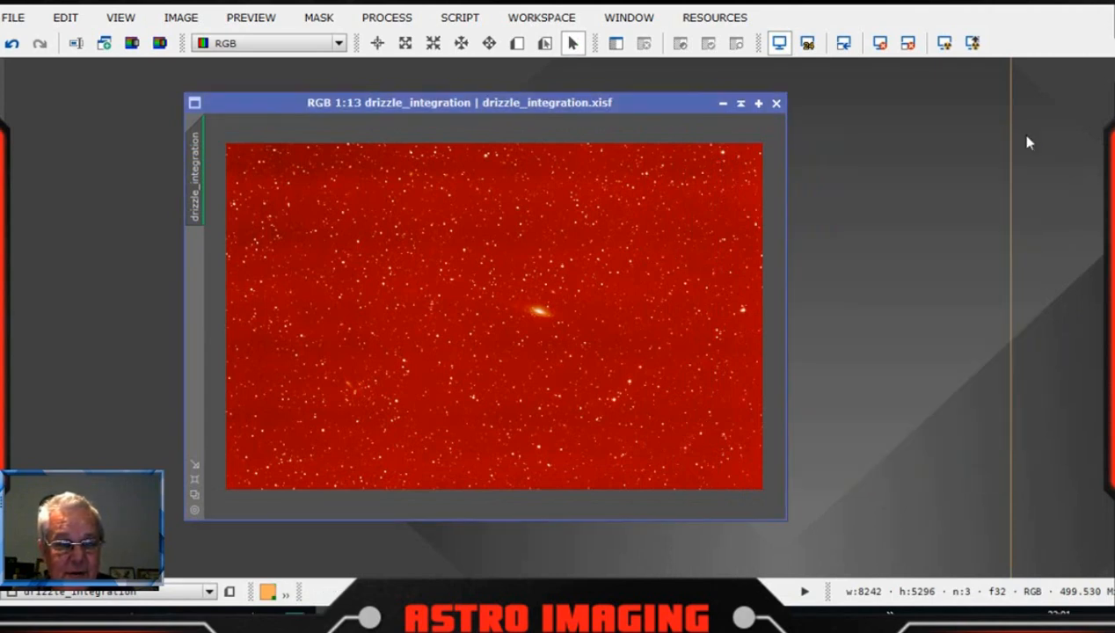
Make room beside the image for HistogramTransformation, open that process and have it track the drizzle_integration view
drag(672, 104, 657, 99)
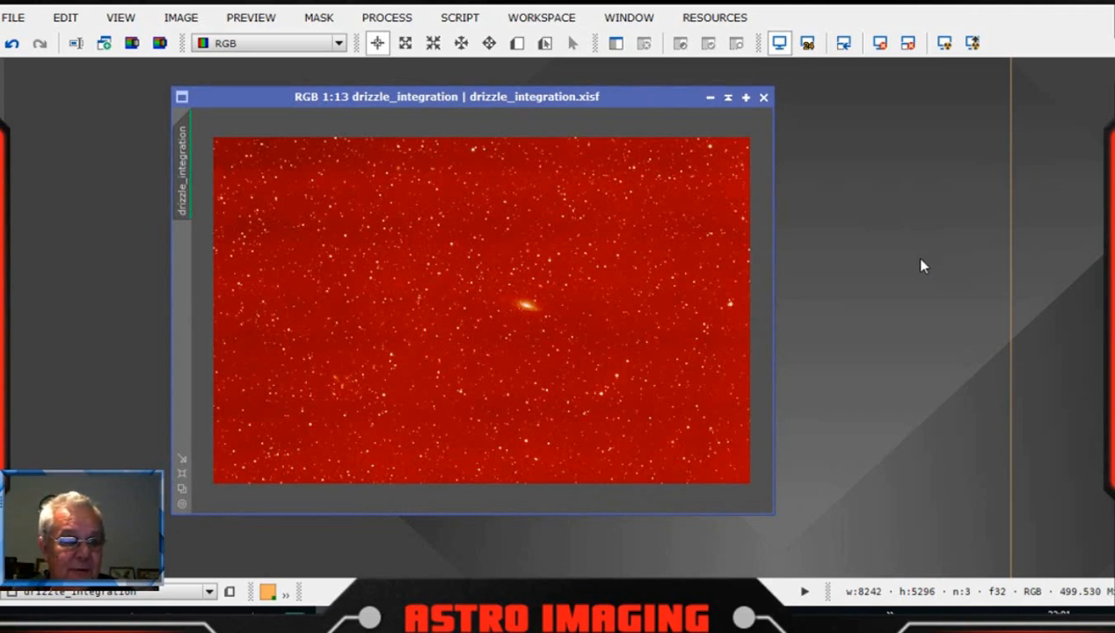
drag(614, 96, 582, 89)
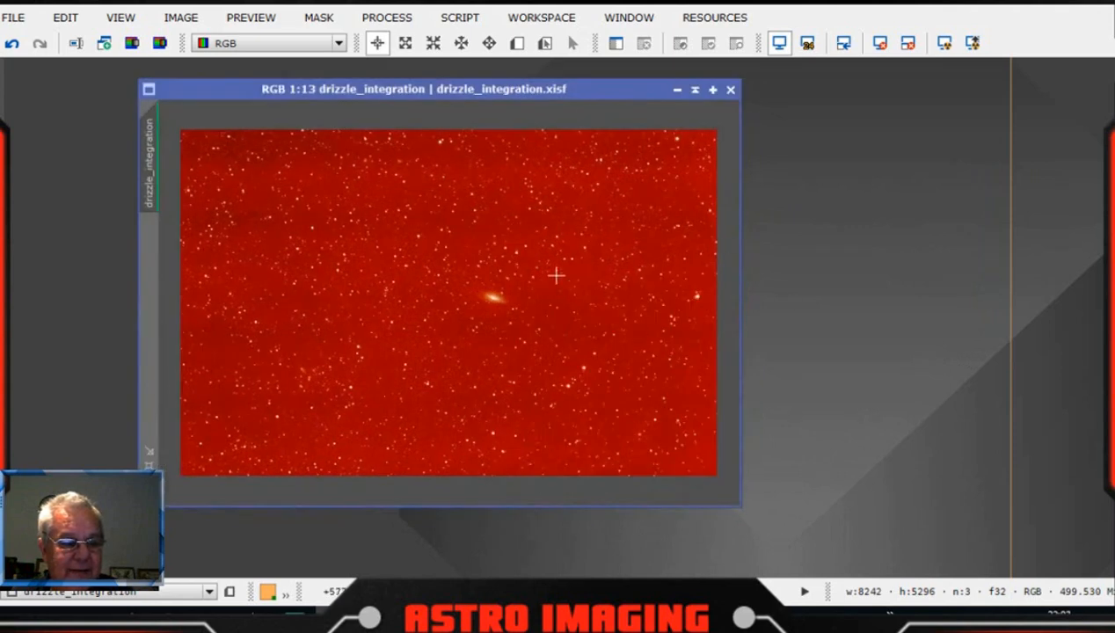
click(397, 18)
mouse_move(508, 9)
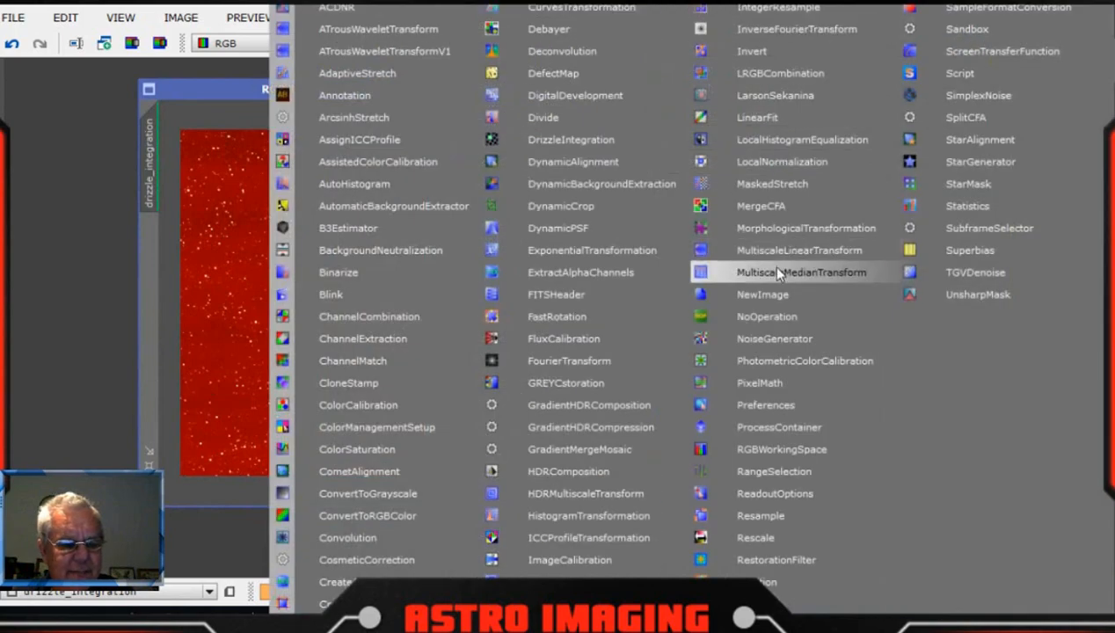
click(609, 513)
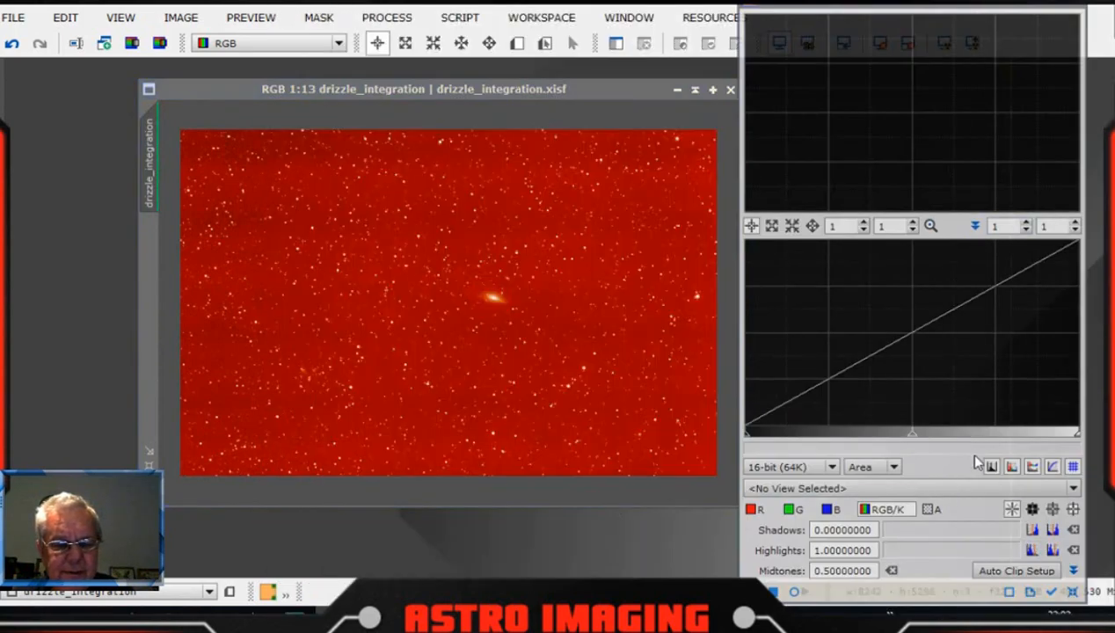
click(1052, 593)
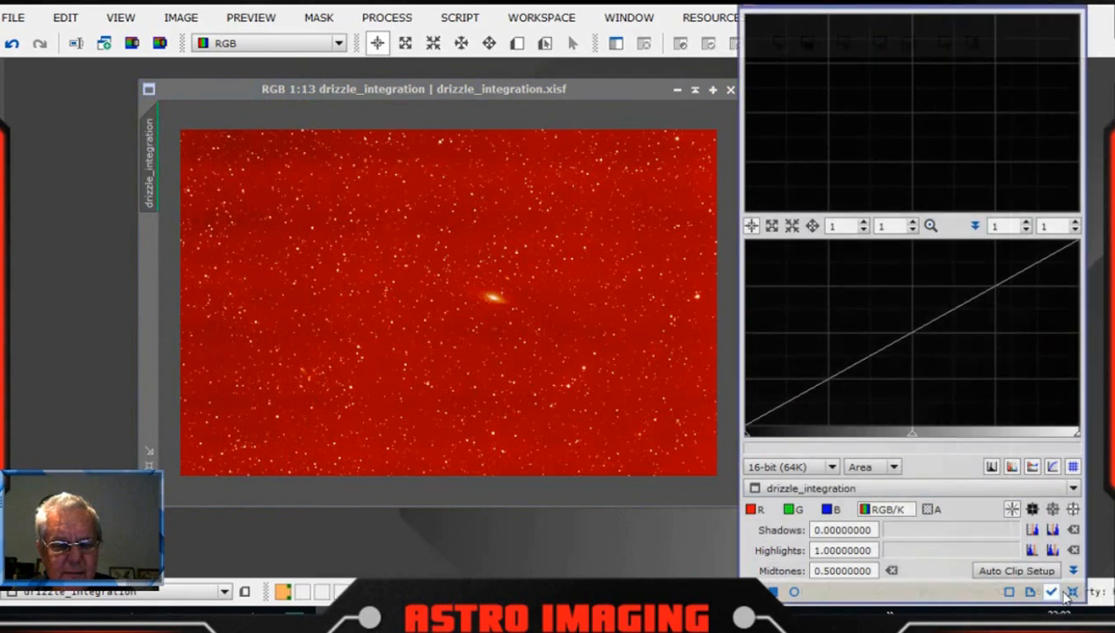
Magnify the histogram to inspect the red, green and blue channel peaks, reset its zoom to 1 and close HistogramTransformation
scroll(871, 159, up, 14)
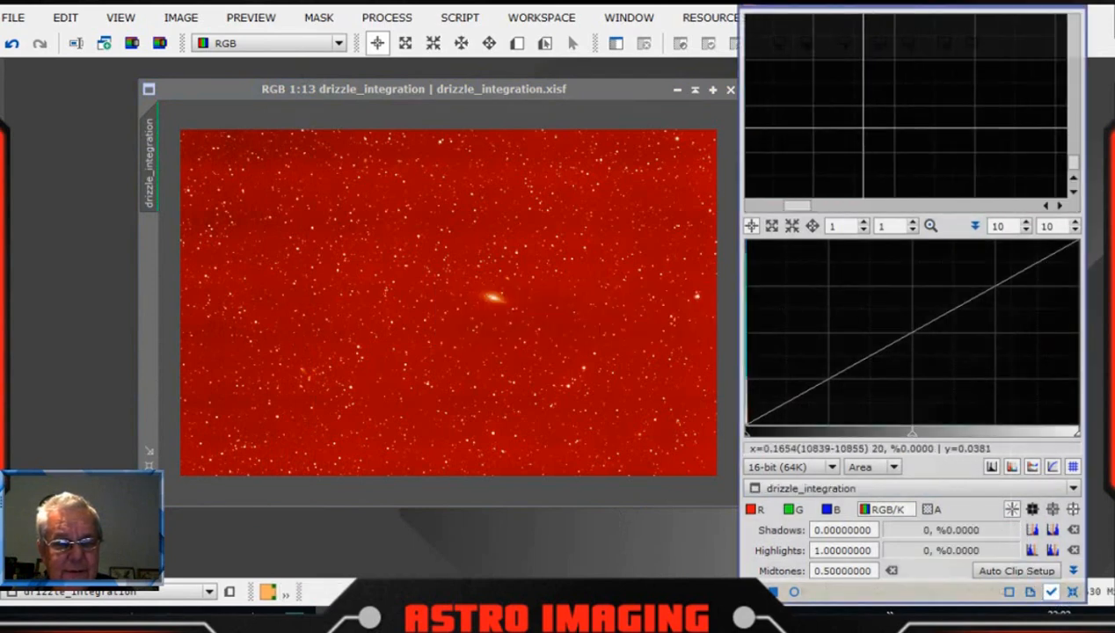
scroll(844, 132, up, 20)
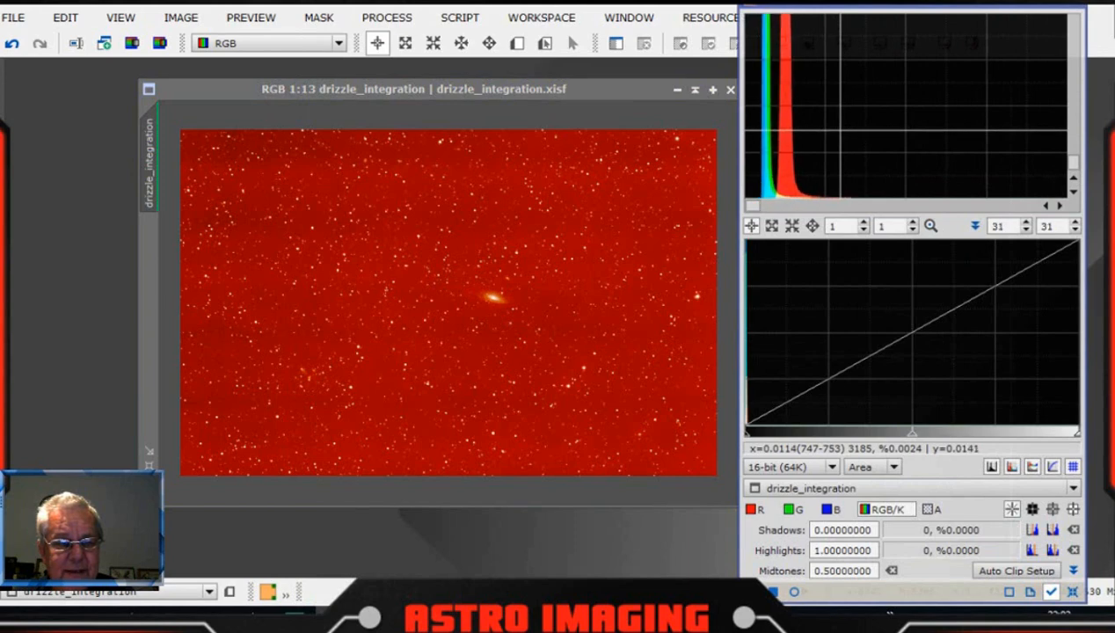
scroll(843, 131, up, 20)
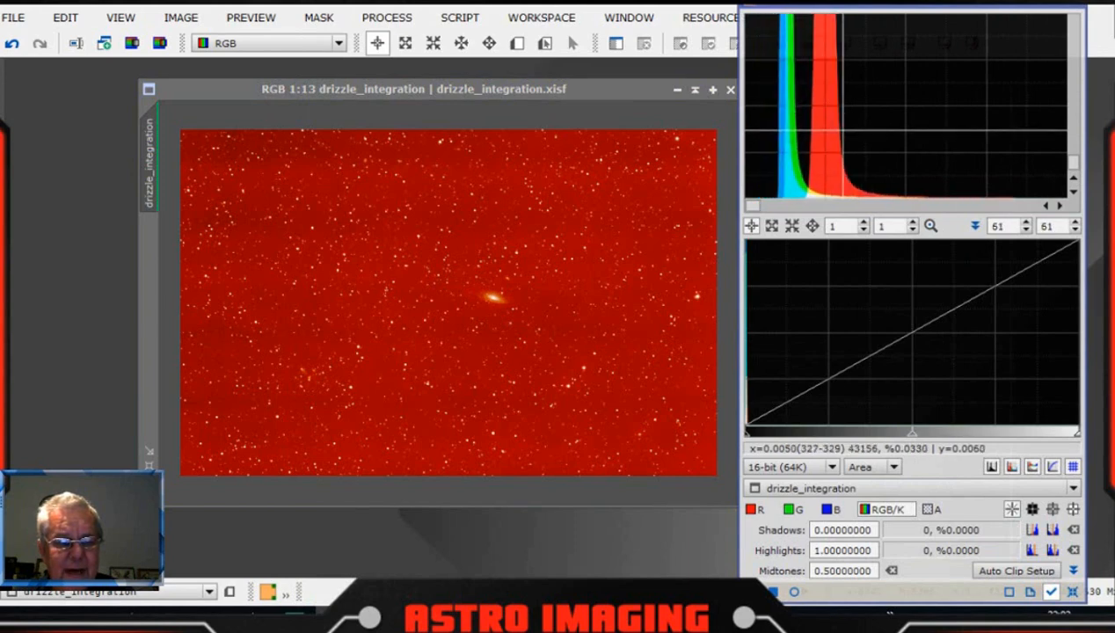
scroll(845, 134, up, 9)
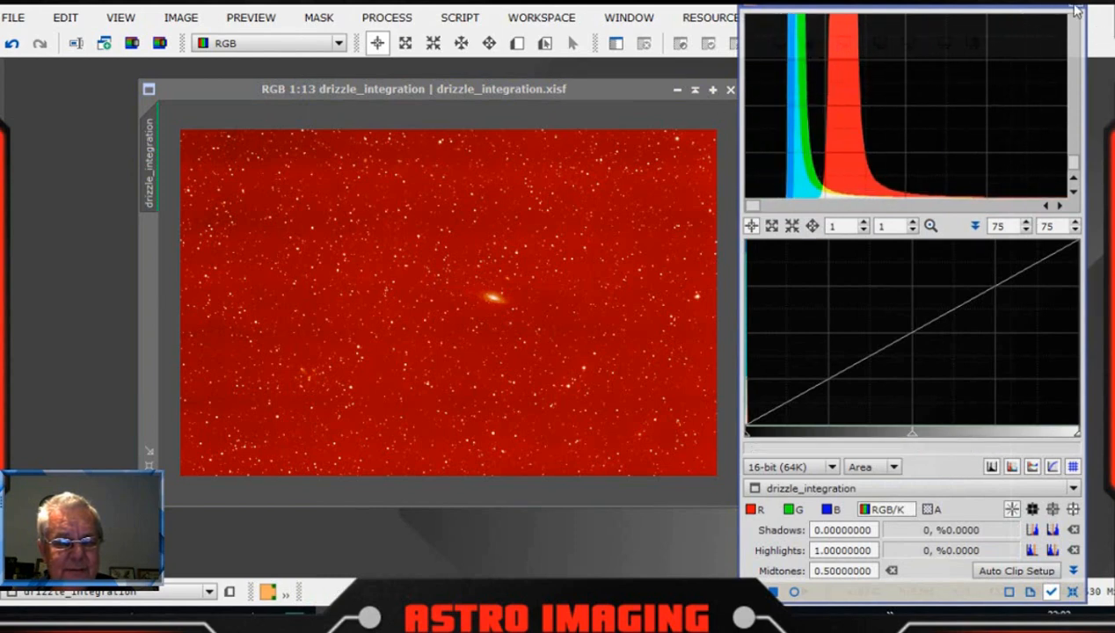
click(930, 227)
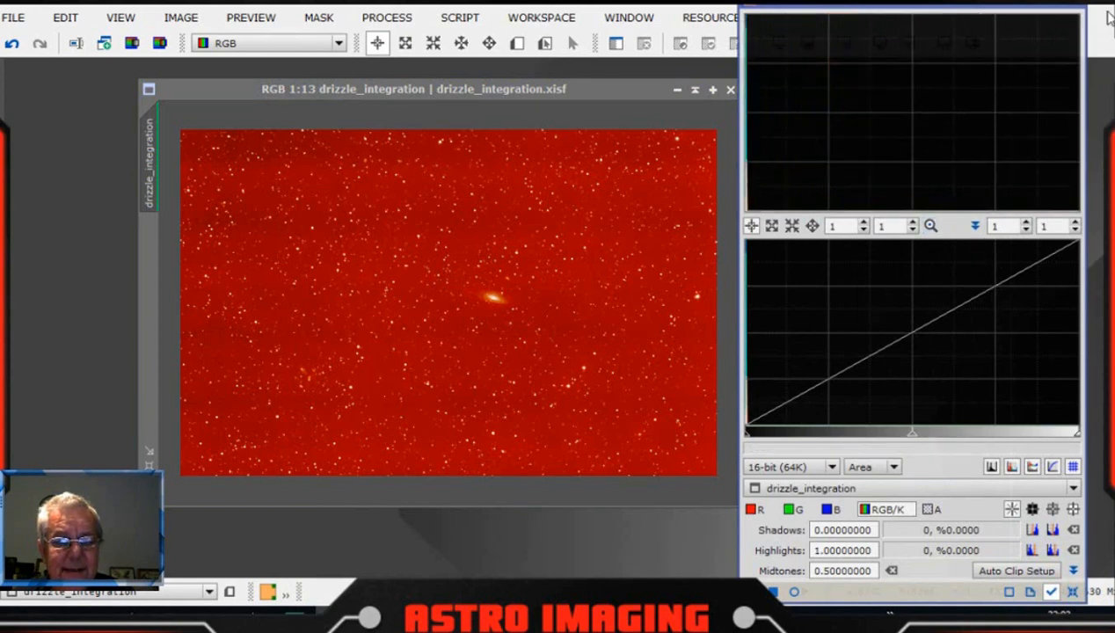
click(1080, 7)
Open DynamicBackgroundExtraction beside the cropped image, collapse its target view section and attach the process to the drizzle_integration image
drag(506, 91, 522, 92)
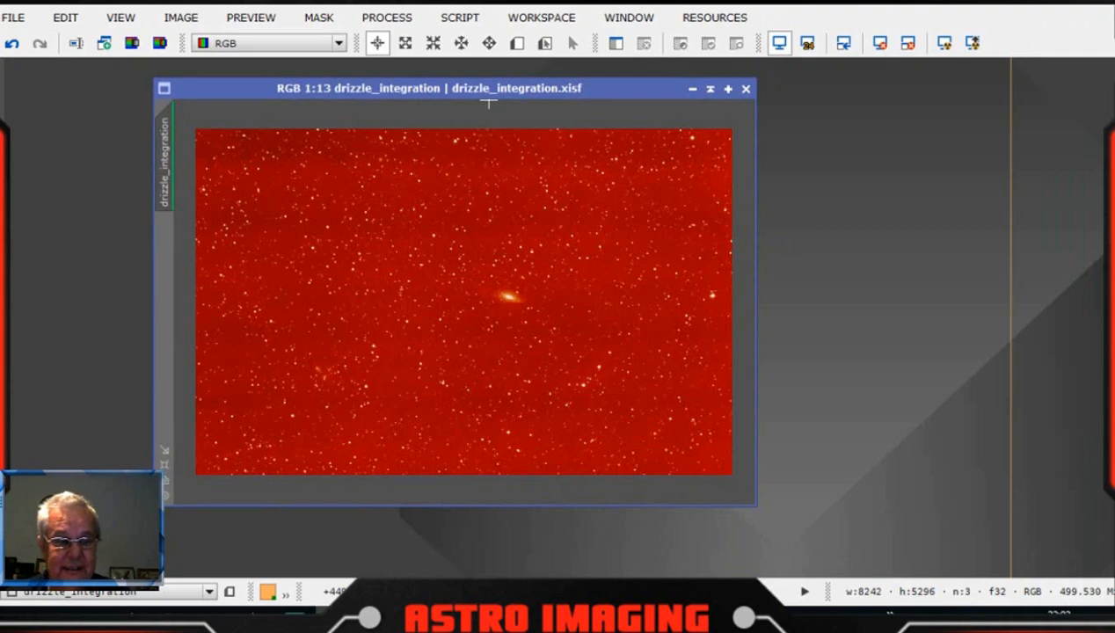
click(387, 16)
mouse_move(512, 6)
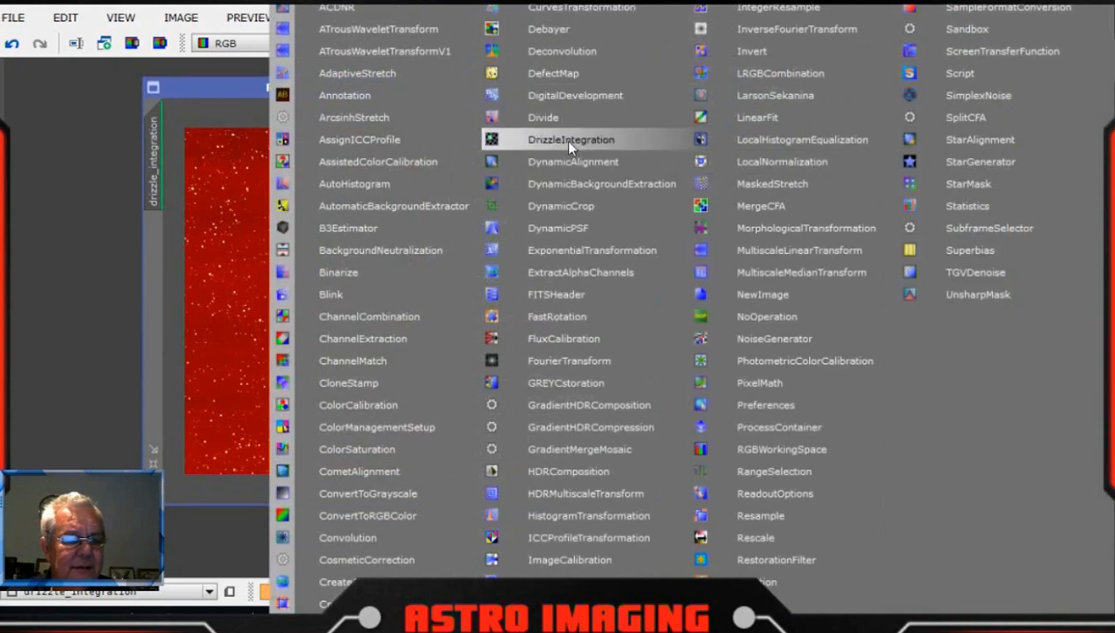
click(577, 186)
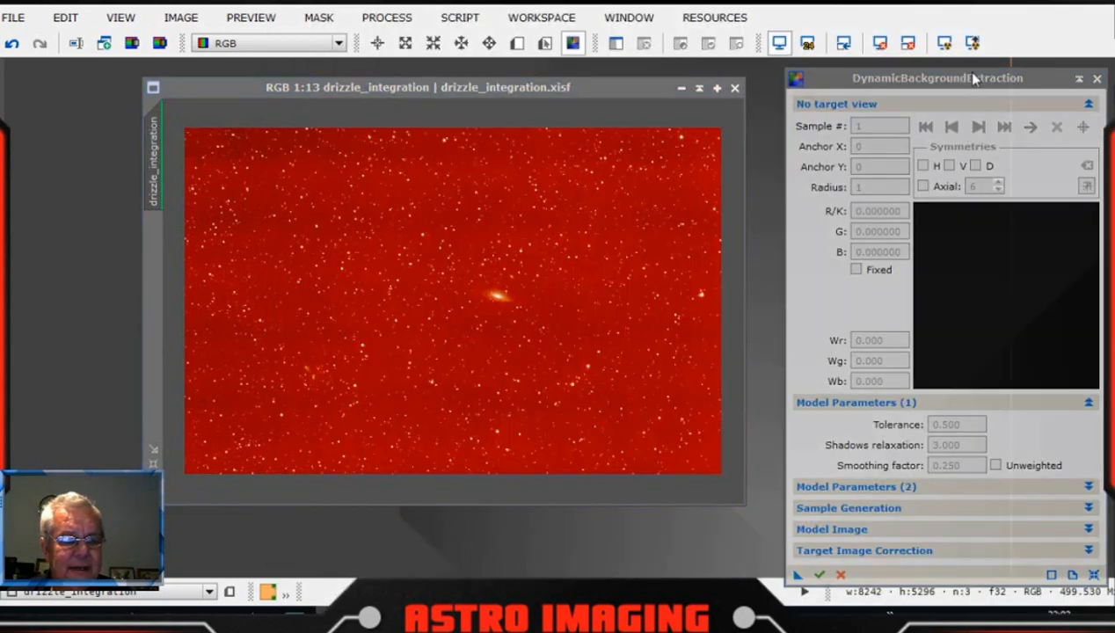
drag(973, 80, 944, 30)
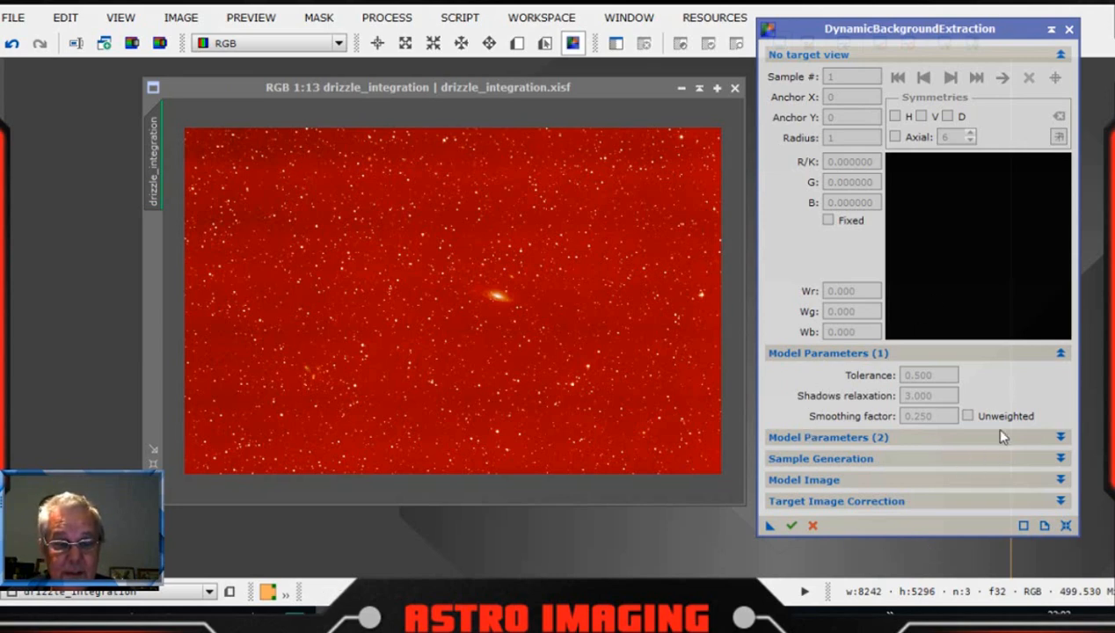
click(1059, 55)
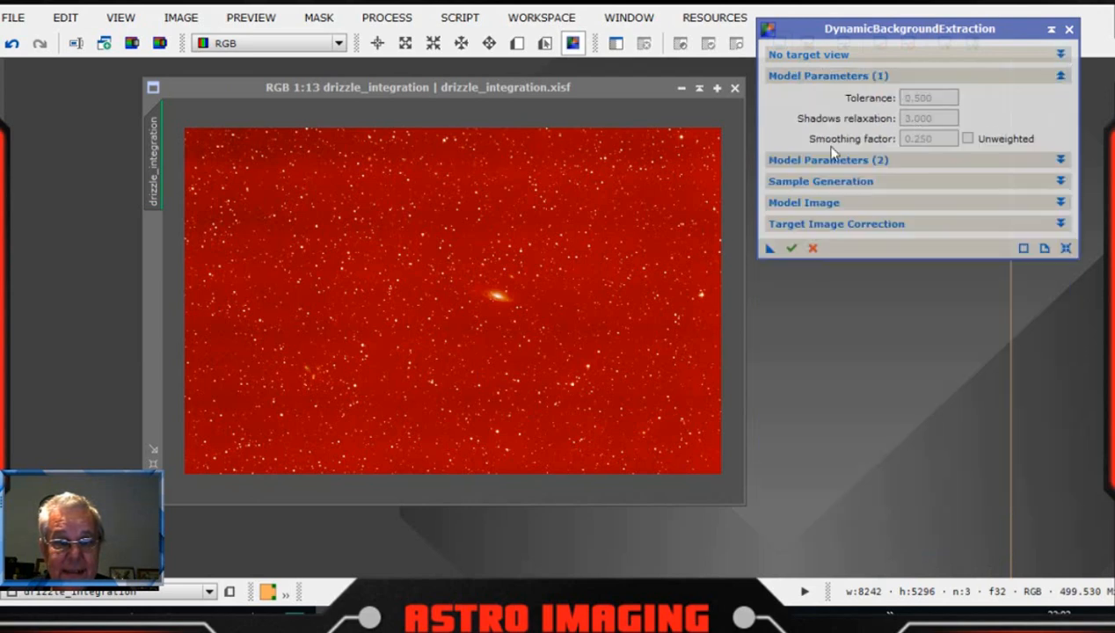
click(1065, 248)
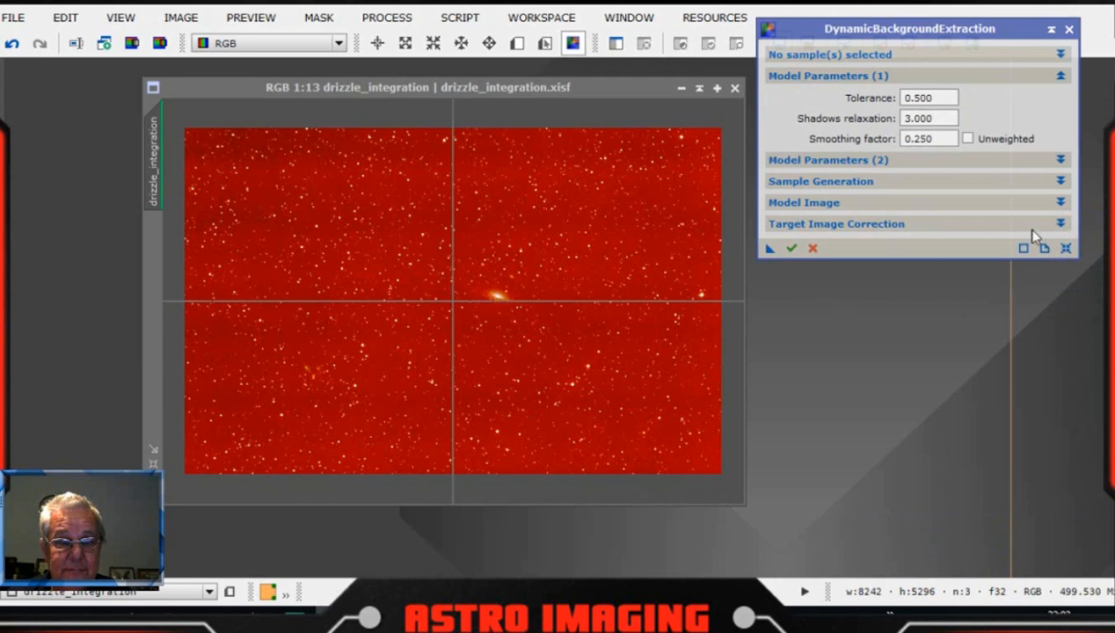
Set the default sample radius to 12 and generate background samples across the image with 10 samples per row
click(1060, 180)
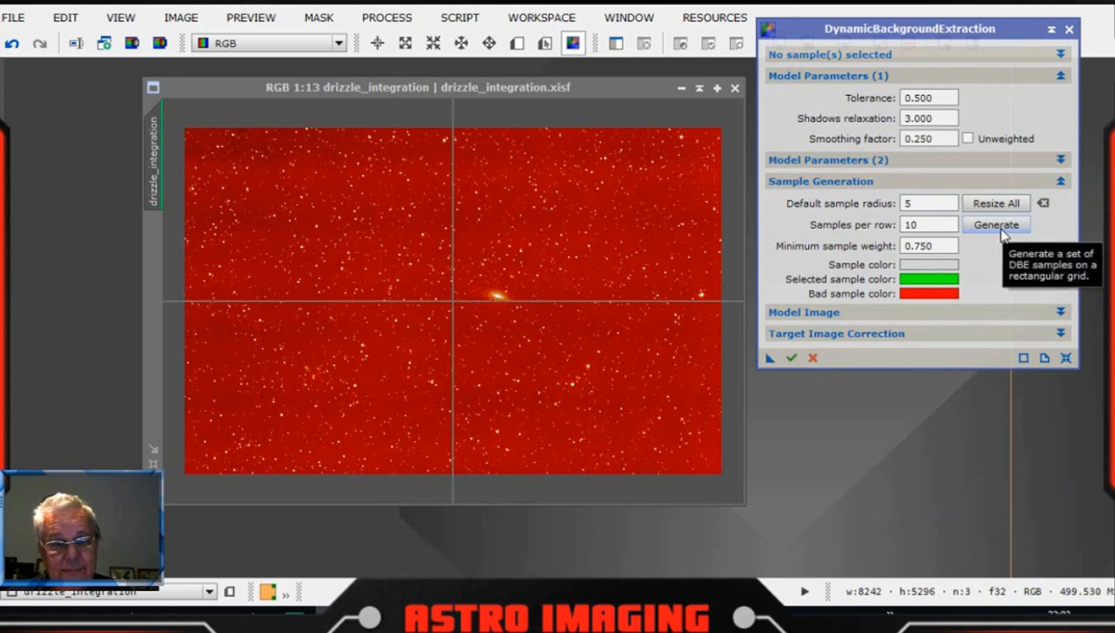
drag(936, 204, 895, 203)
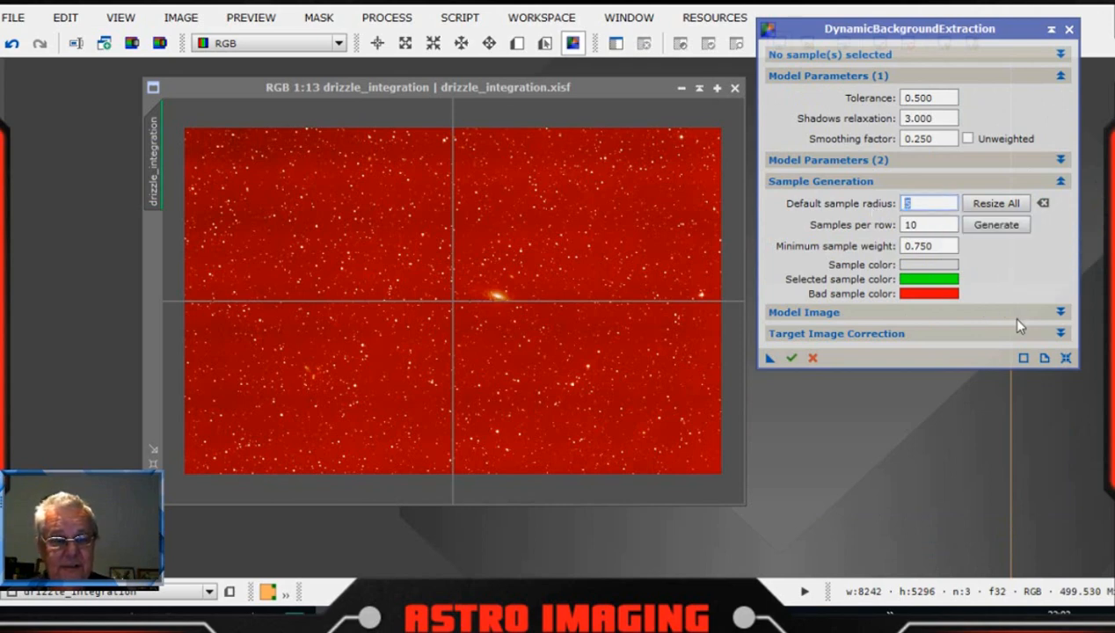
text(12)
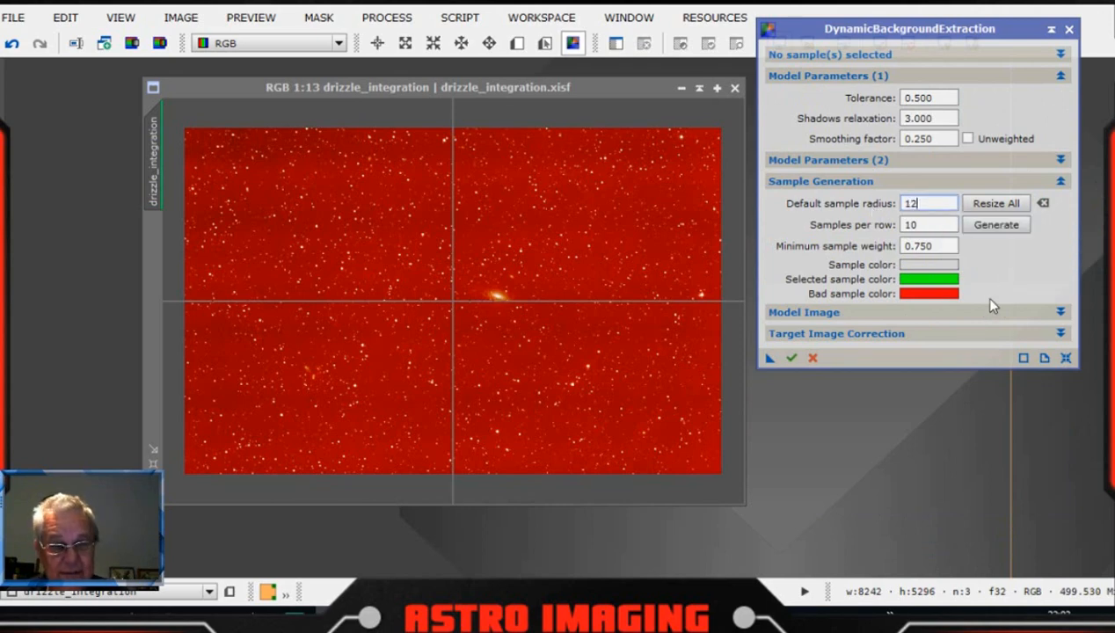
click(1004, 231)
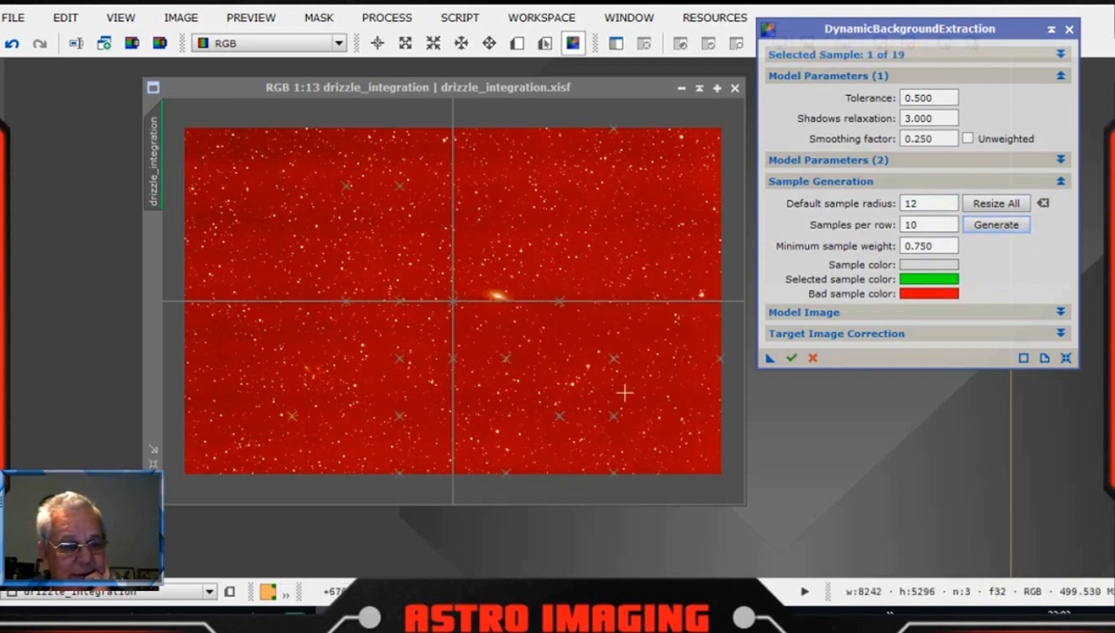
click(595, 89)
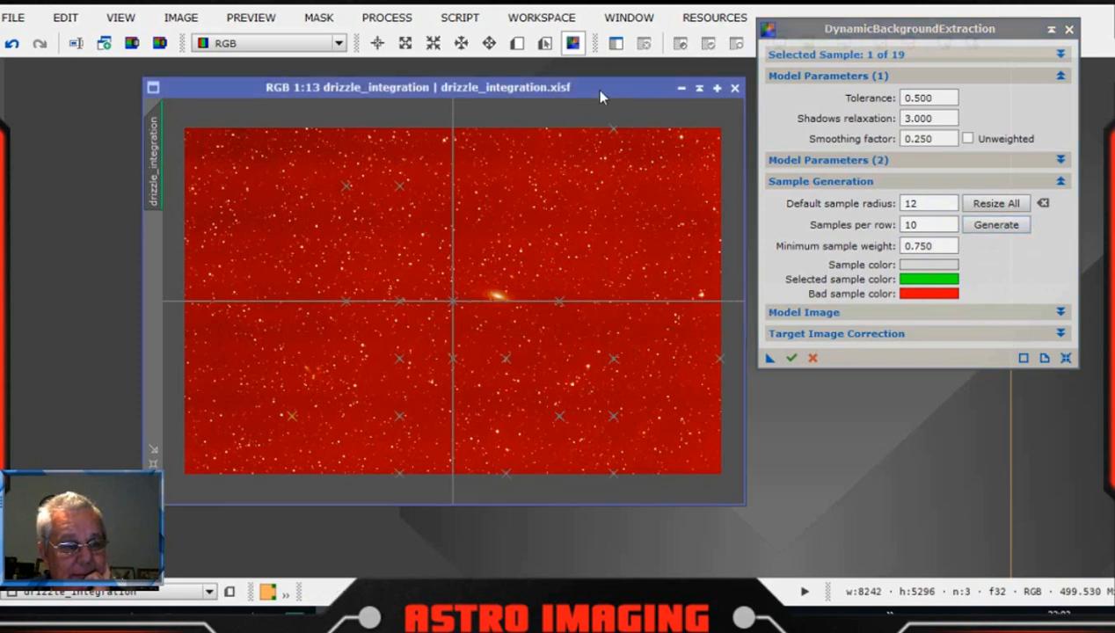
Inspect the sparse background samples, raise the model tolerance to 1.5 and regenerate the samples across the image
scroll(598, 292, up, 6)
scroll(598, 293, up, 2)
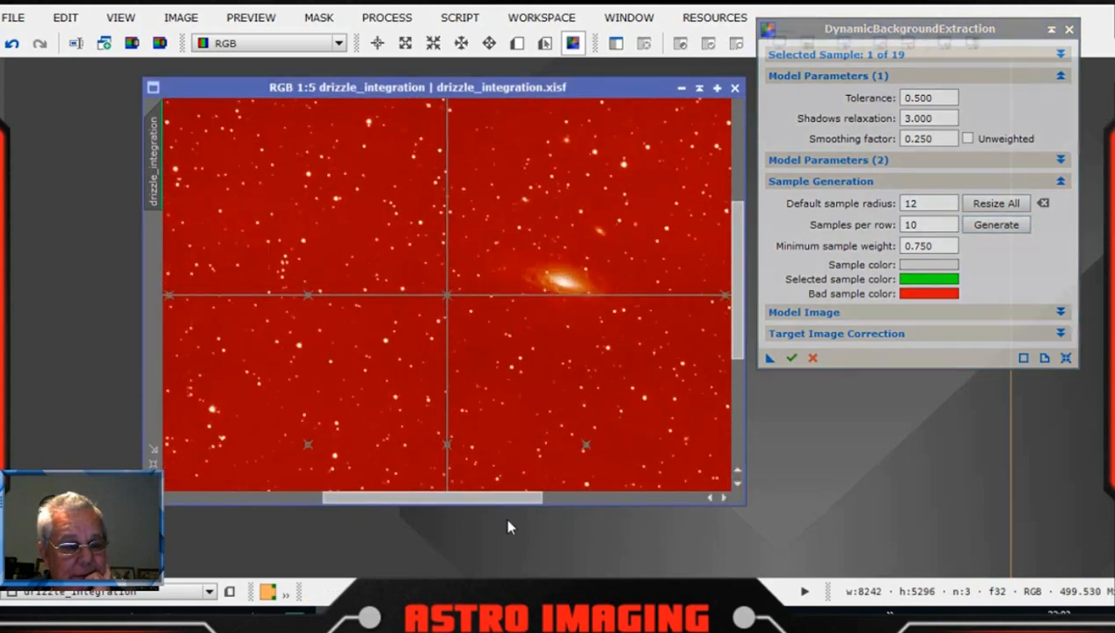
mouse_move(506, 497)
mouse_down()
mouse_move(543, 498)
mouse_move(506, 487)
mouse_up()
scroll(533, 398, down, 6)
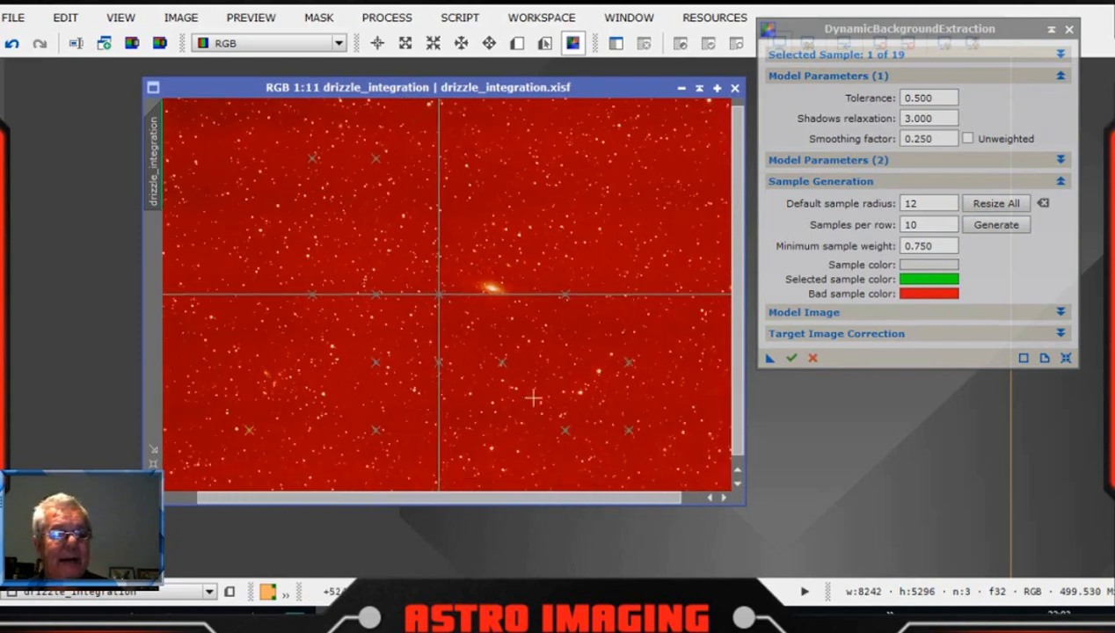
scroll(534, 398, down, 2)
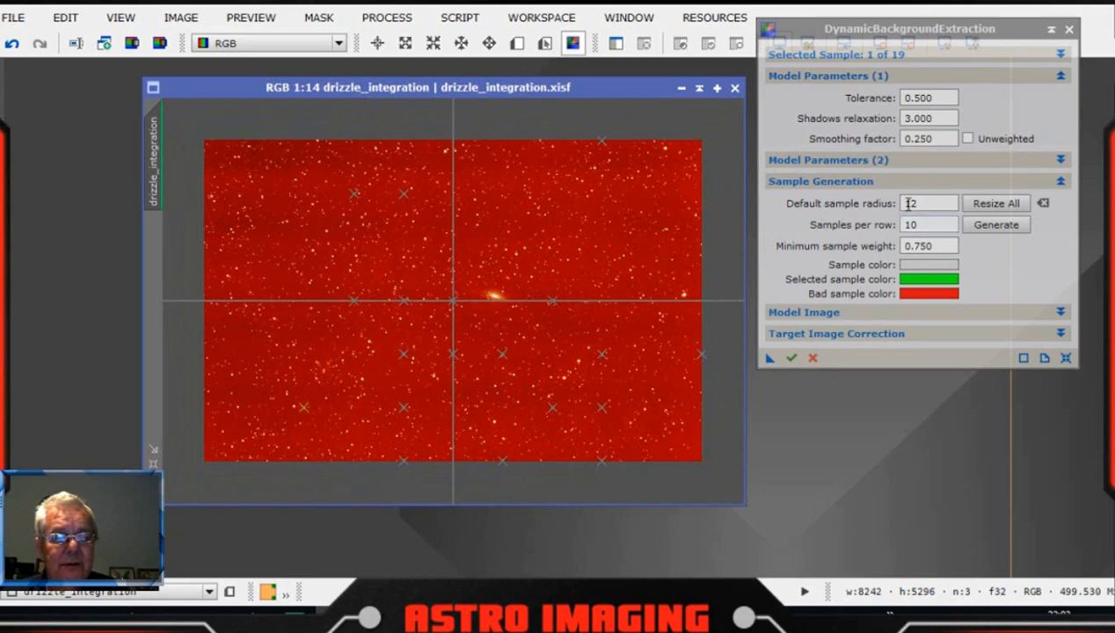
double_click(912, 97)
drag(913, 97, 878, 99)
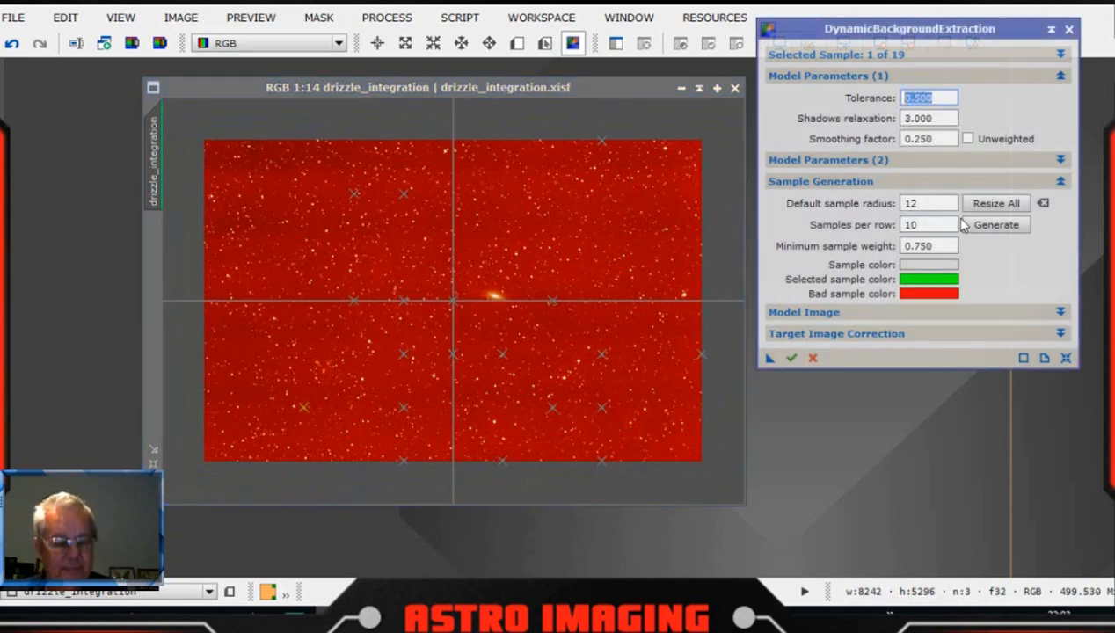
text(1.5)
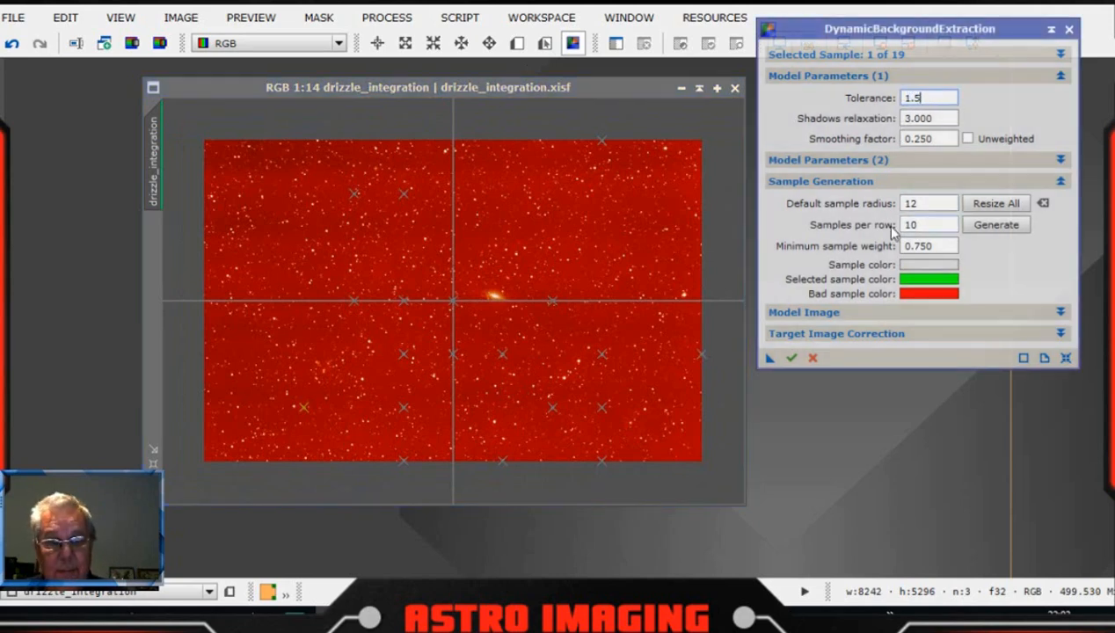
click(1000, 225)
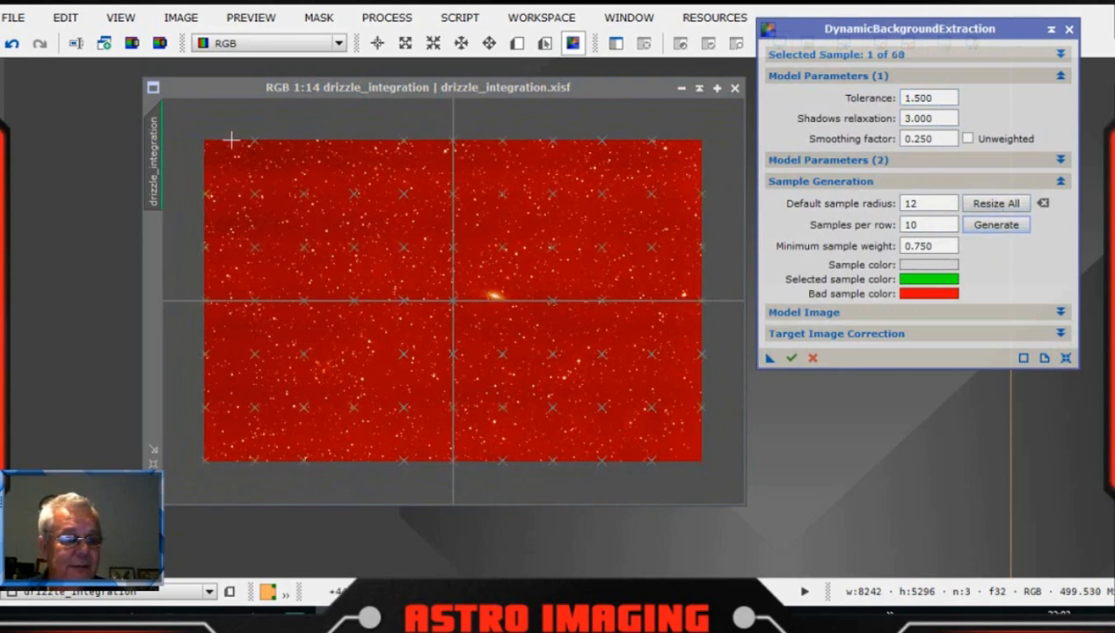
Add background samples near the image's upper-left, upper-right and lower-right corners, and move the process and image windows apart
click(691, 457)
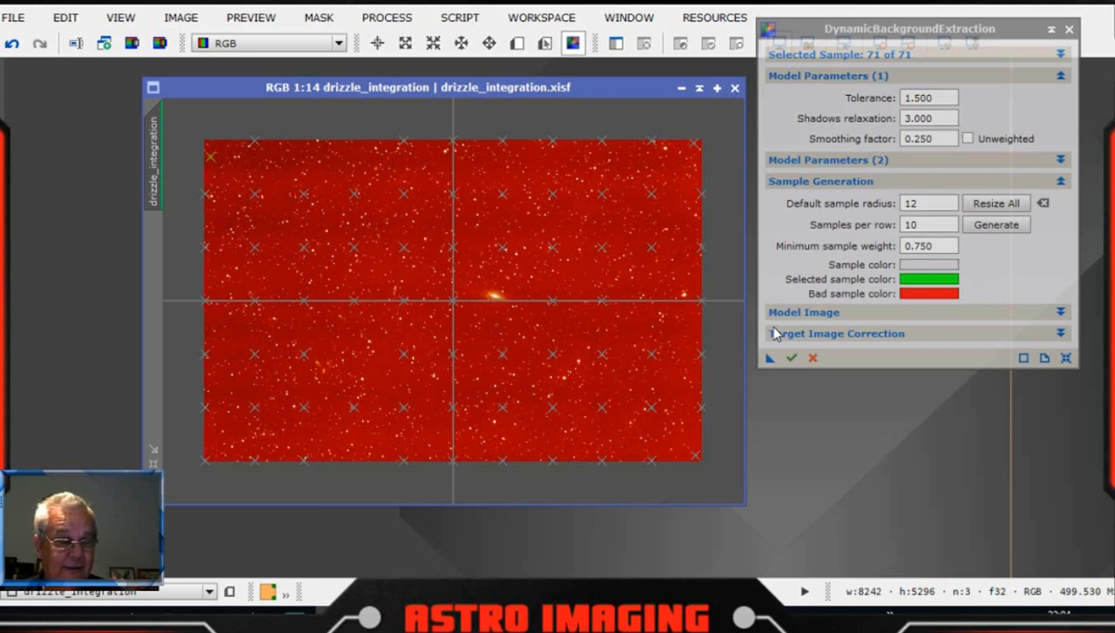
drag(976, 33, 1027, 34)
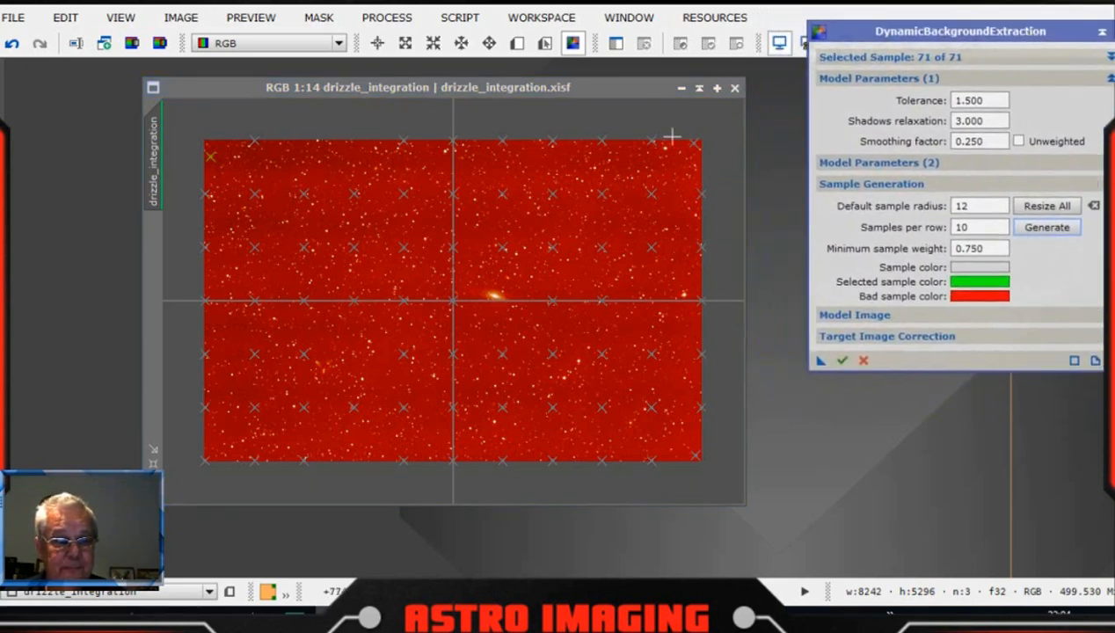
drag(629, 86, 611, 77)
At 3:1 zoom, move the upper-right corner sample closer to the image corner and delete the extra sample placed beside it
scroll(581, 182, up, 7)
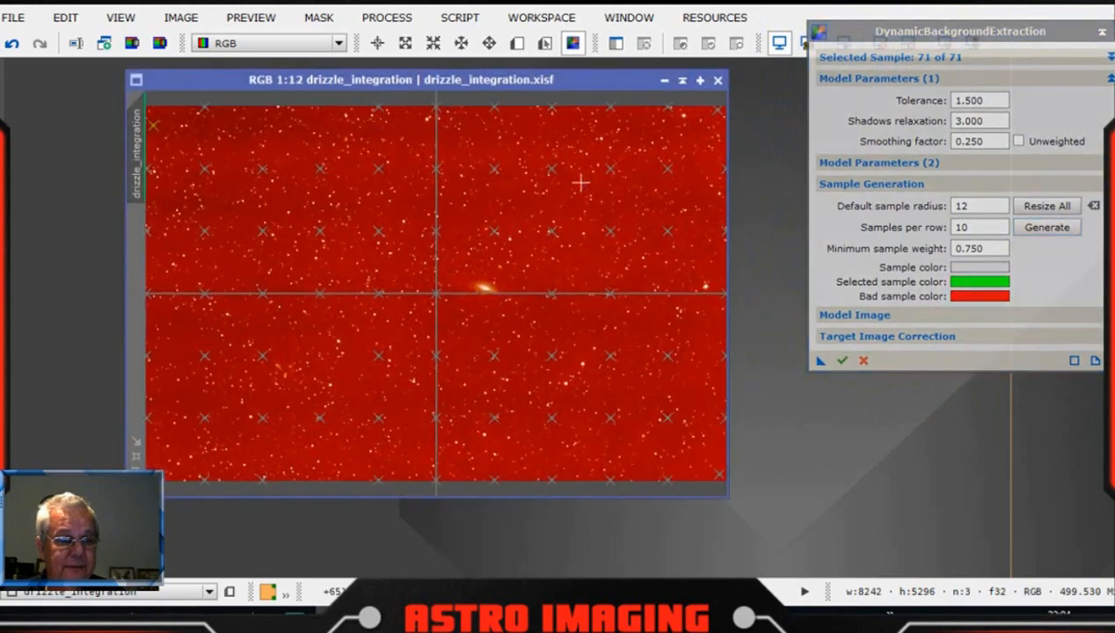
scroll(581, 182, up, 8)
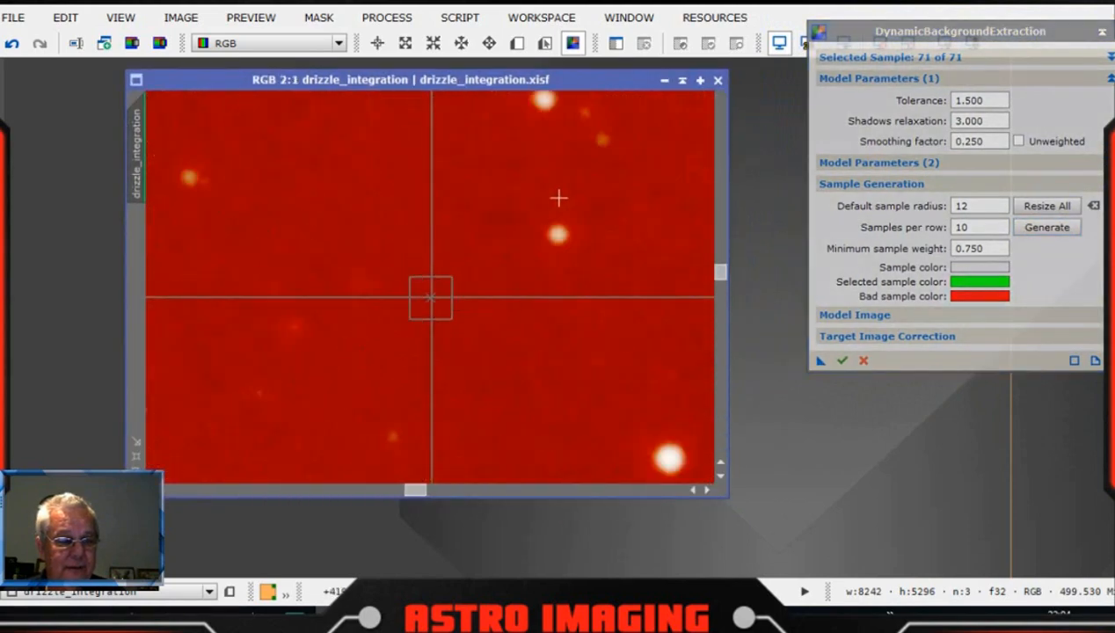
drag(414, 491, 714, 486)
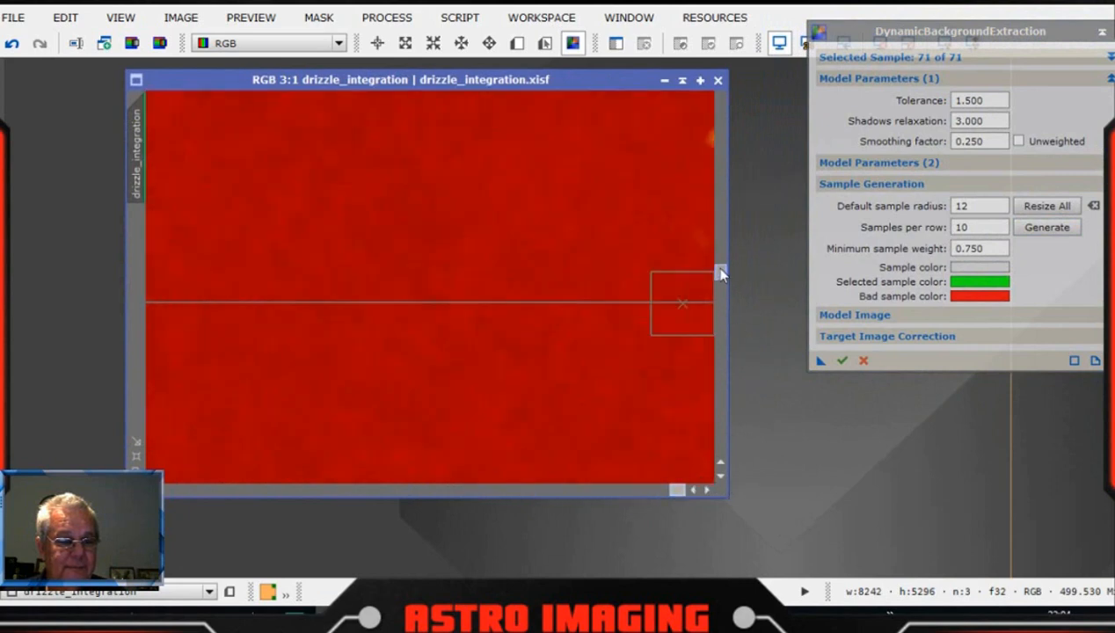
drag(721, 275, 719, 80)
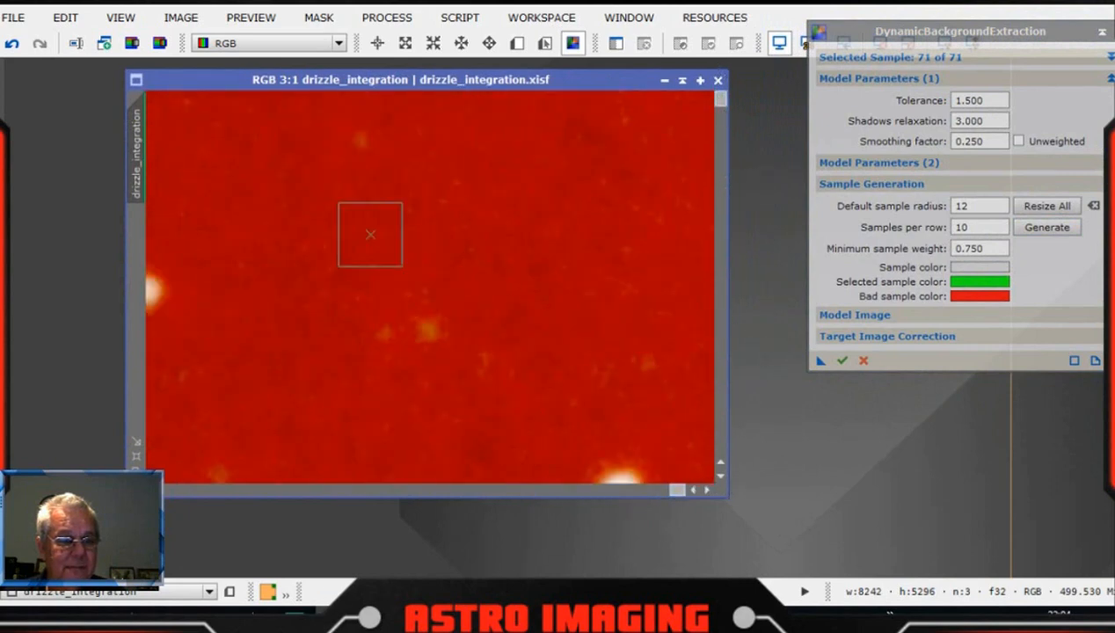
drag(371, 234, 603, 184)
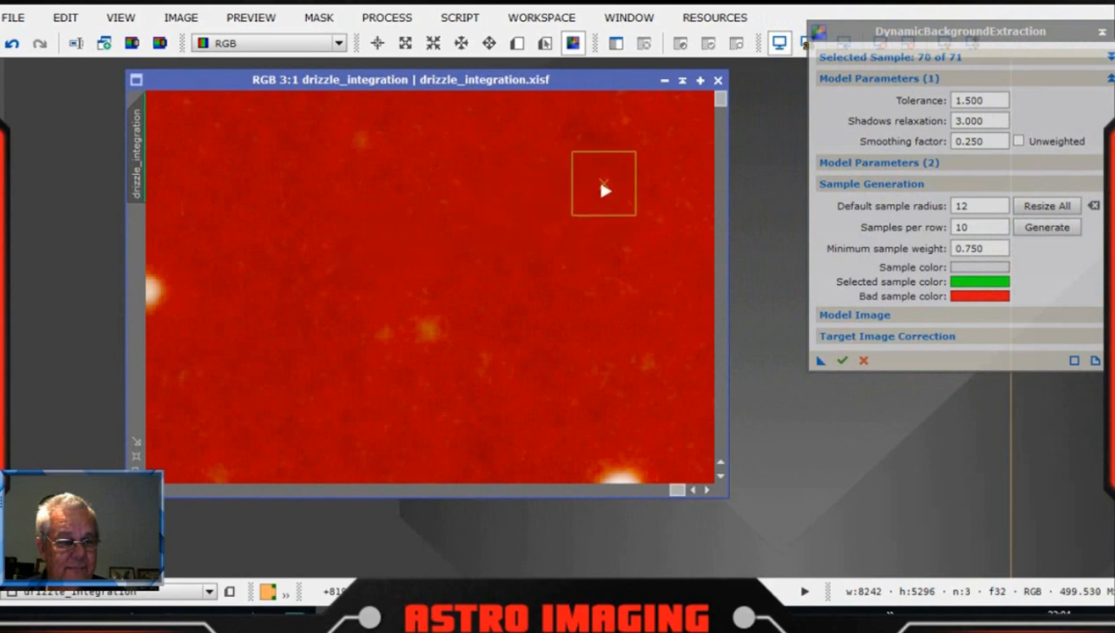
click(629, 218)
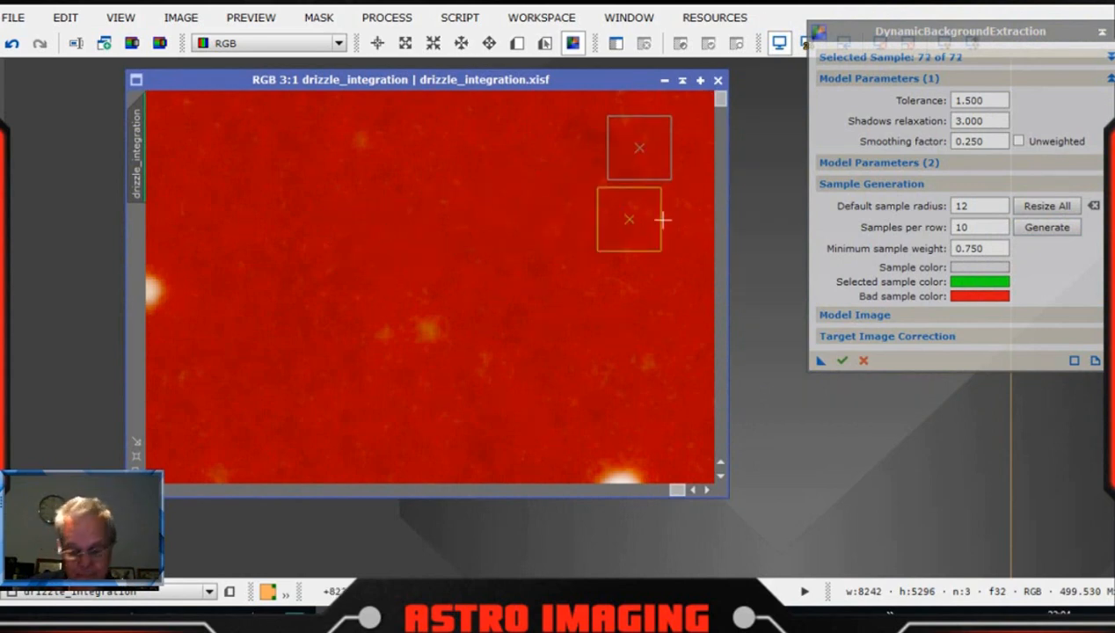
key(Delete)
Check the samples down the image's right edge and move the lower-right corner sample closer to the corner
drag(719, 104, 730, 216)
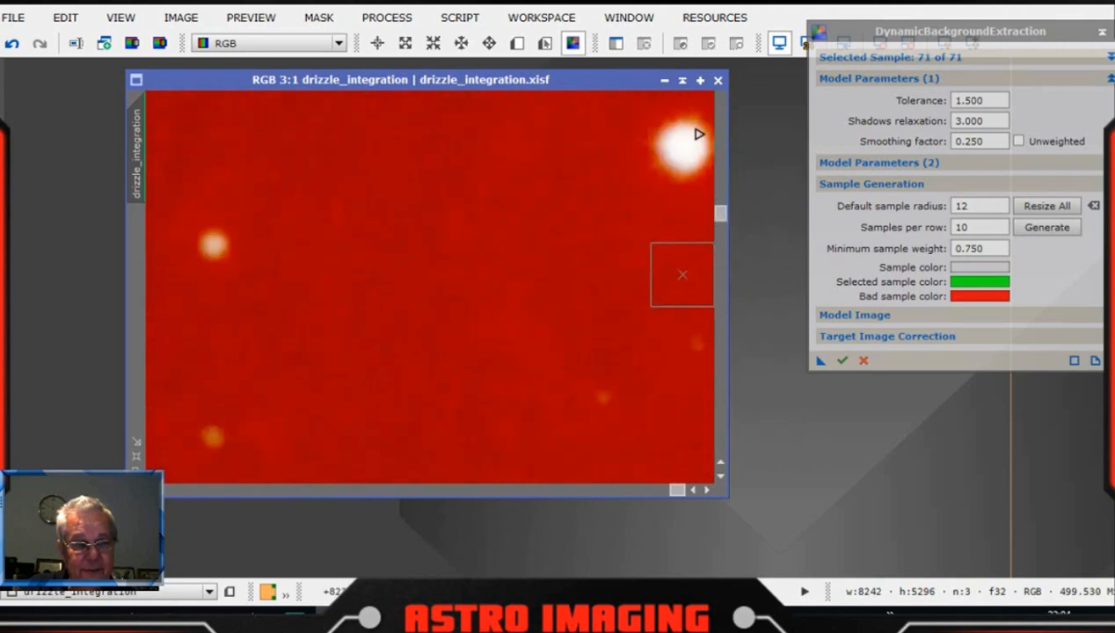
drag(721, 218, 722, 463)
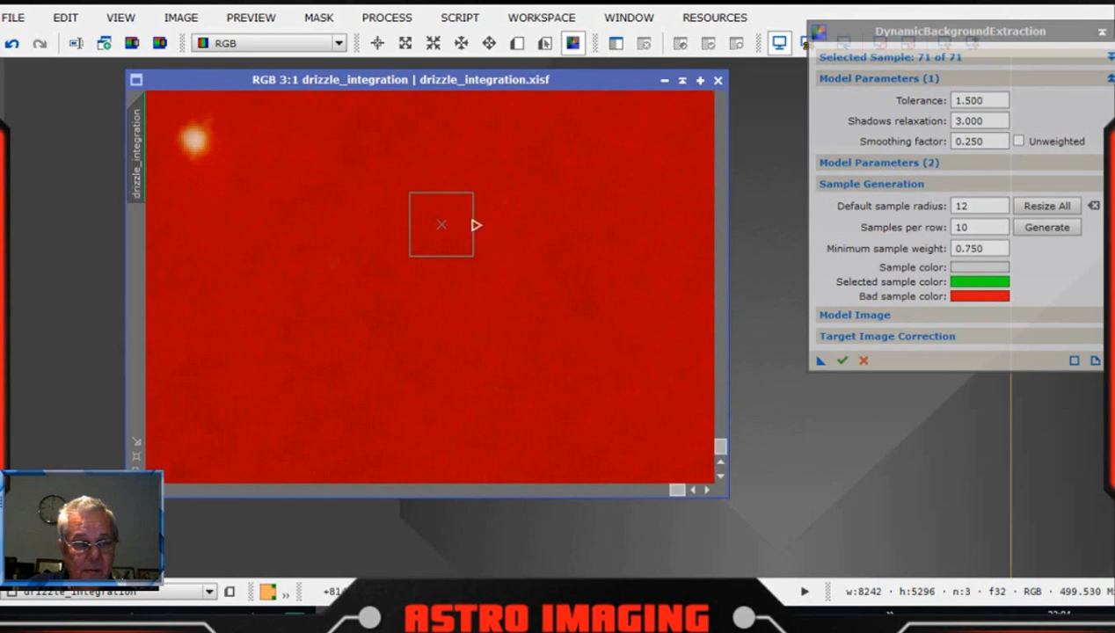
drag(475, 225, 641, 405)
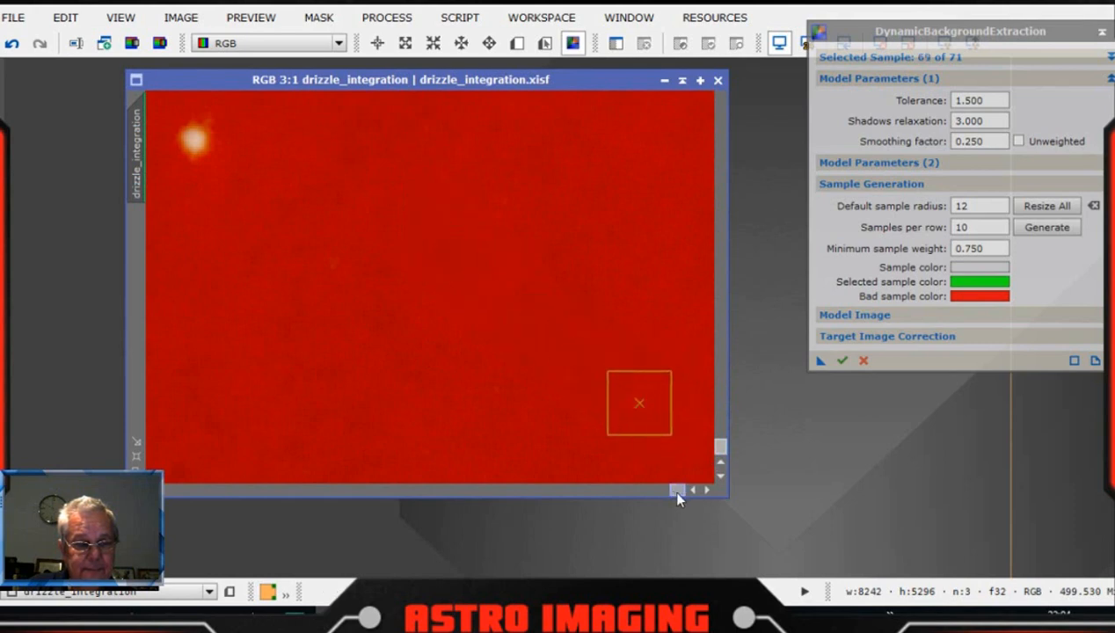
Check the next sample column inward and shift the sample that overlaps a bright star left, clear of it
drag(677, 494, 636, 497)
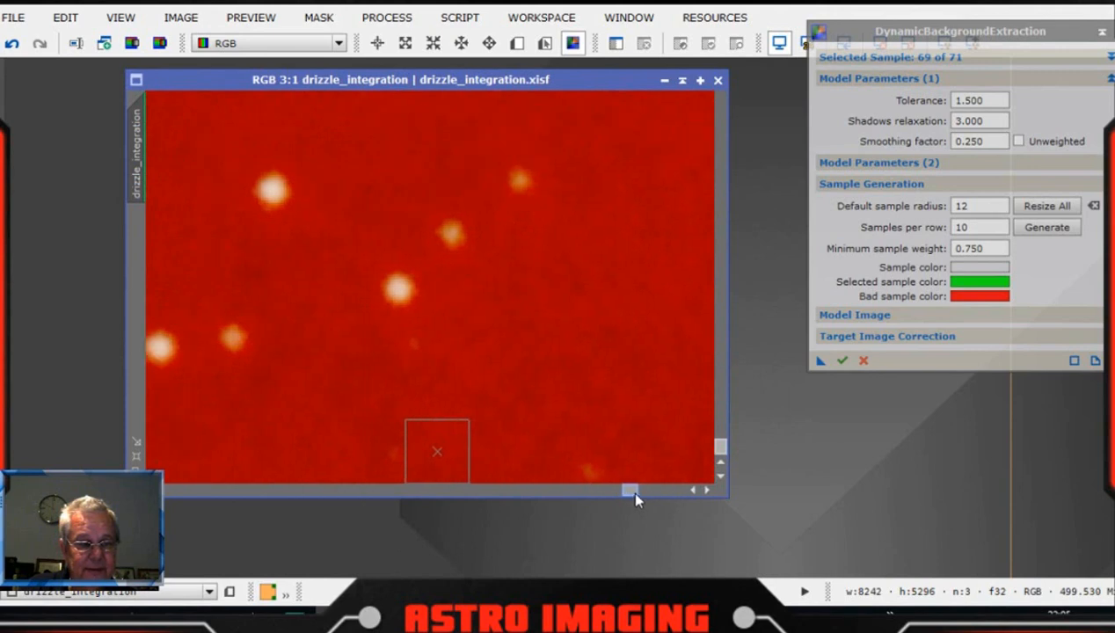
drag(723, 454, 719, 220)
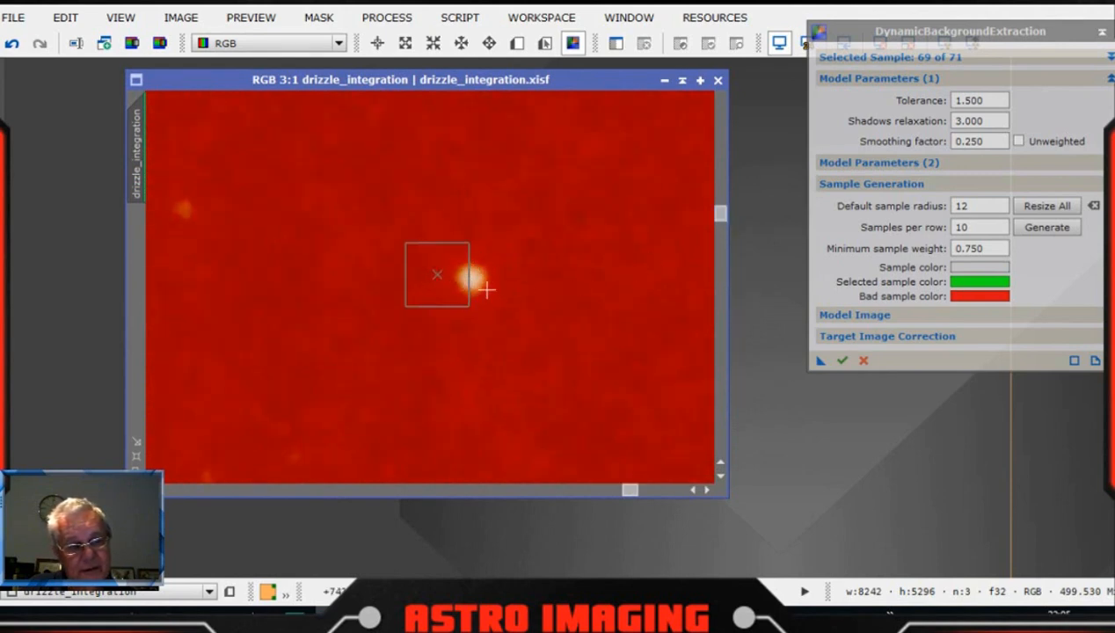
drag(440, 277, 413, 279)
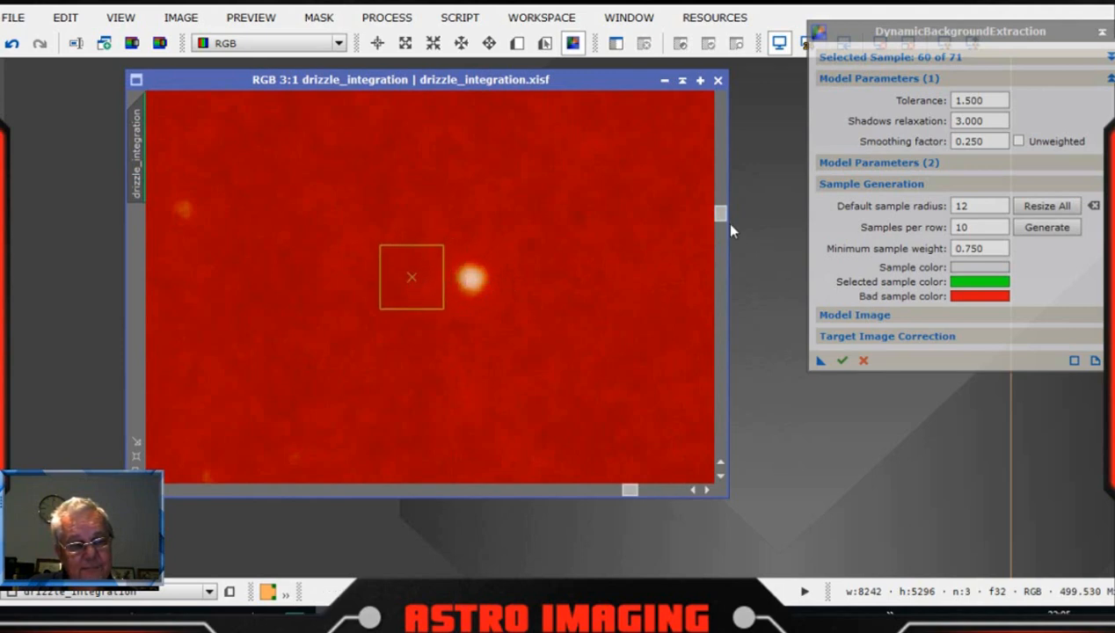
Check the following sample columns toward the centre and shift the sample touching a faint star down onto empty background
drag(723, 220, 723, 98)
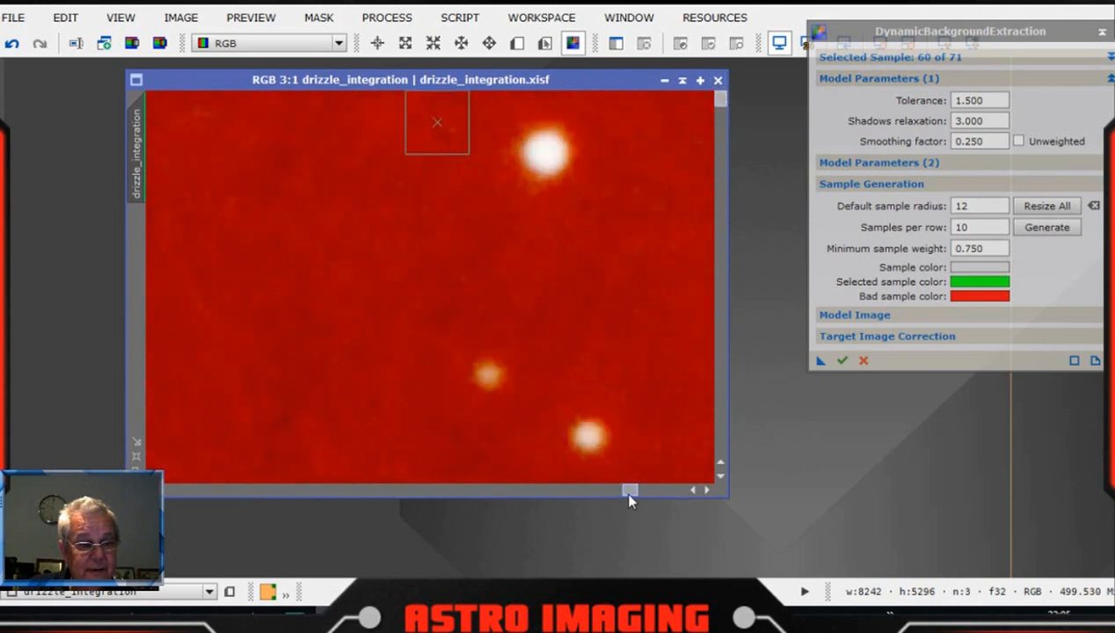
drag(629, 495, 572, 482)
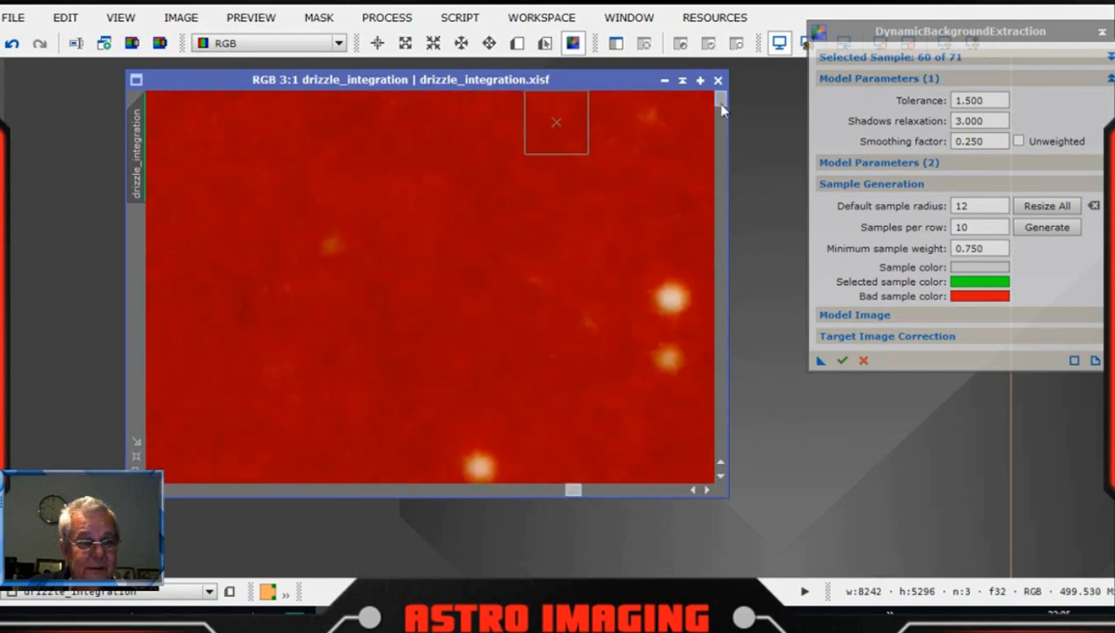
drag(721, 108, 714, 468)
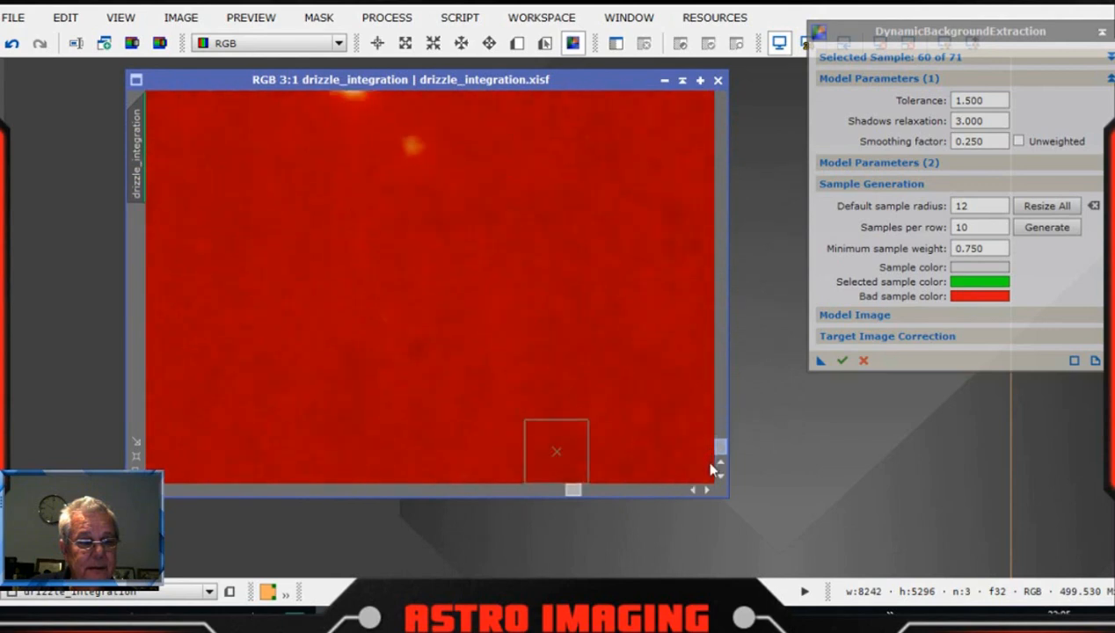
drag(569, 490, 527, 489)
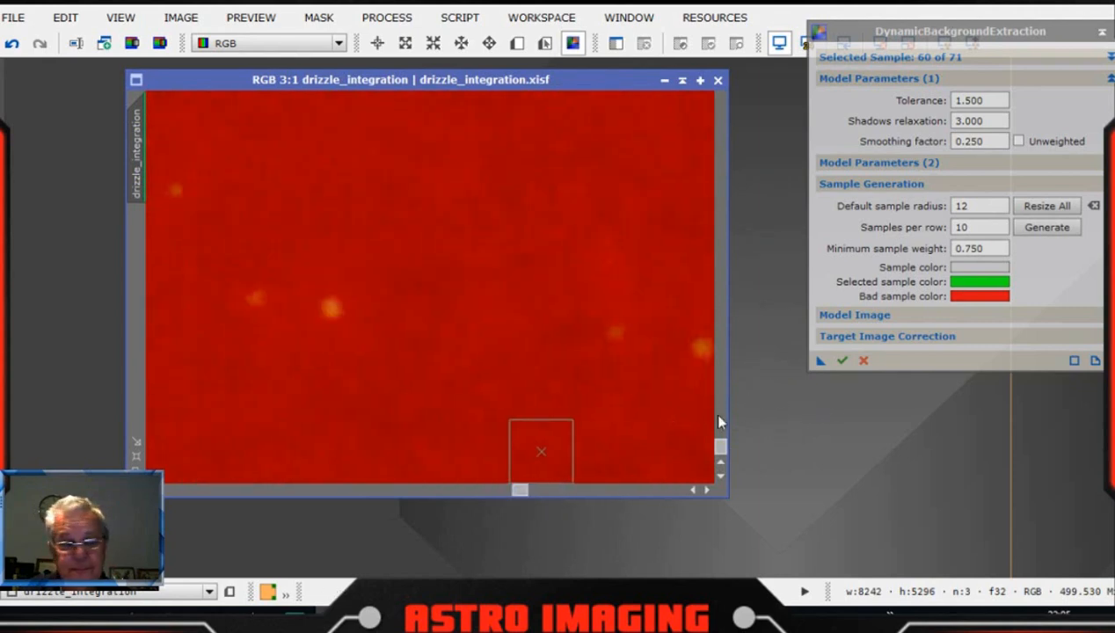
drag(719, 450, 719, 158)
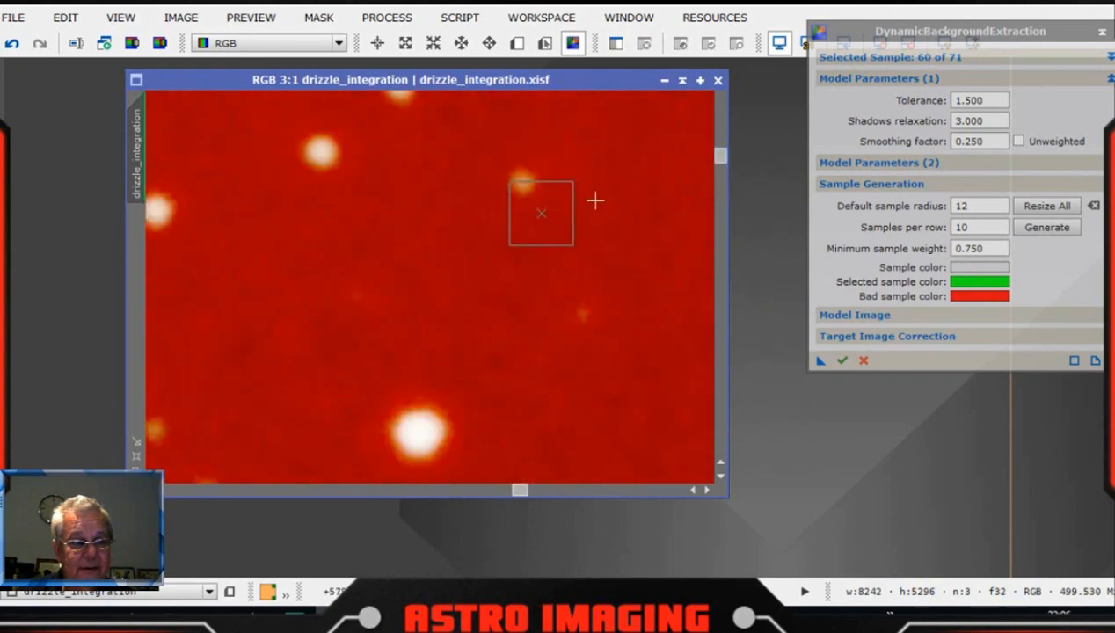
drag(542, 221, 540, 241)
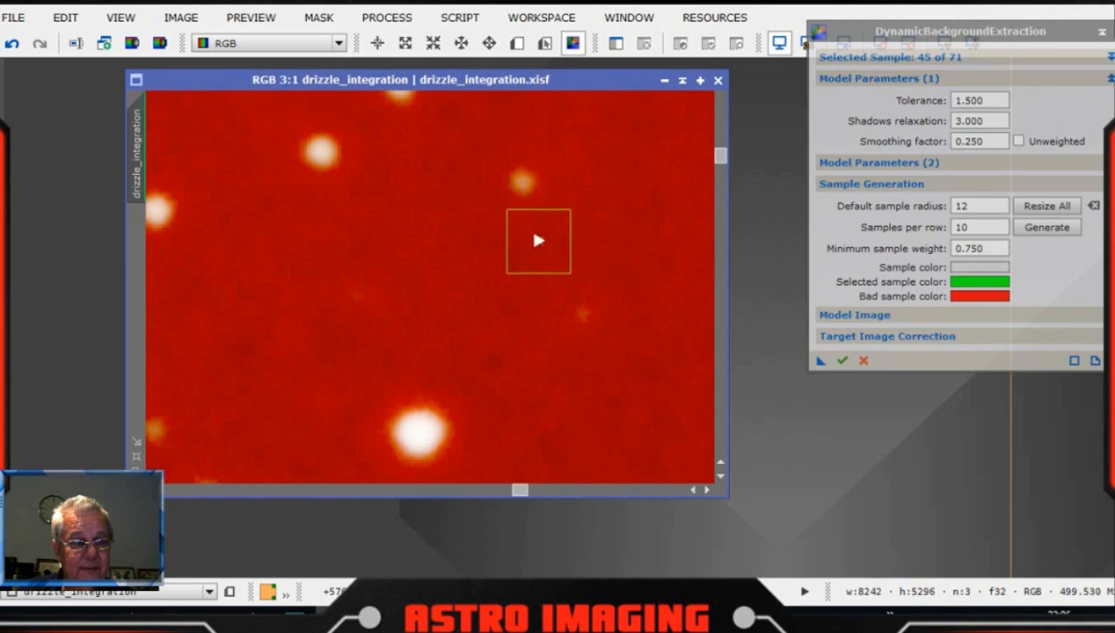
In the sample column beside the galaxy, shift the top-edge sample left and the lower sample right, away from nearby stars
drag(721, 158, 719, 102)
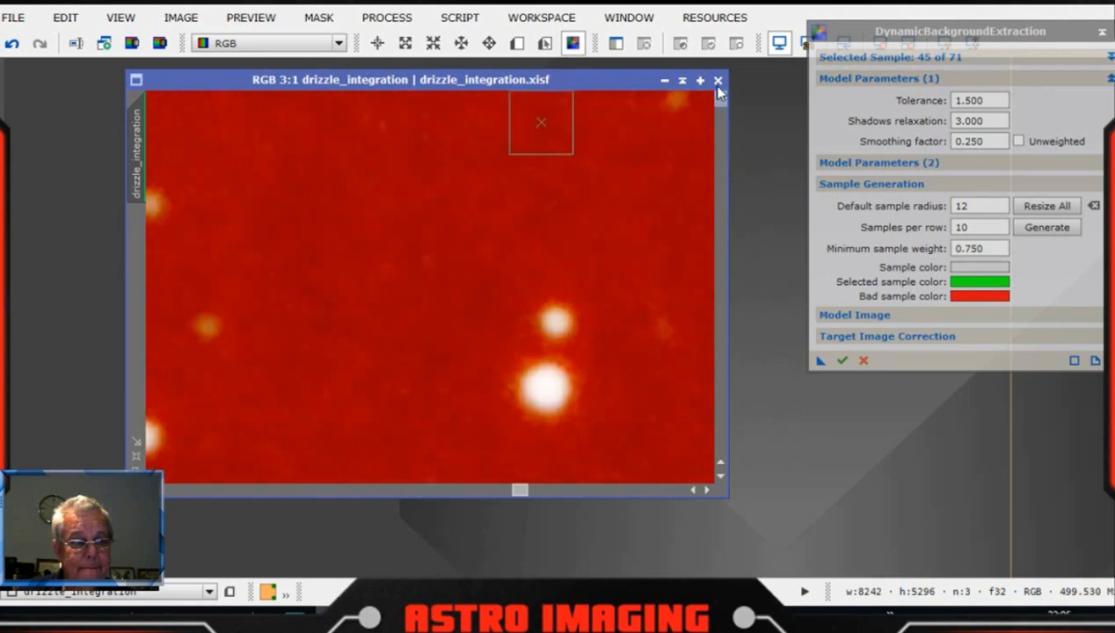
drag(523, 490, 471, 487)
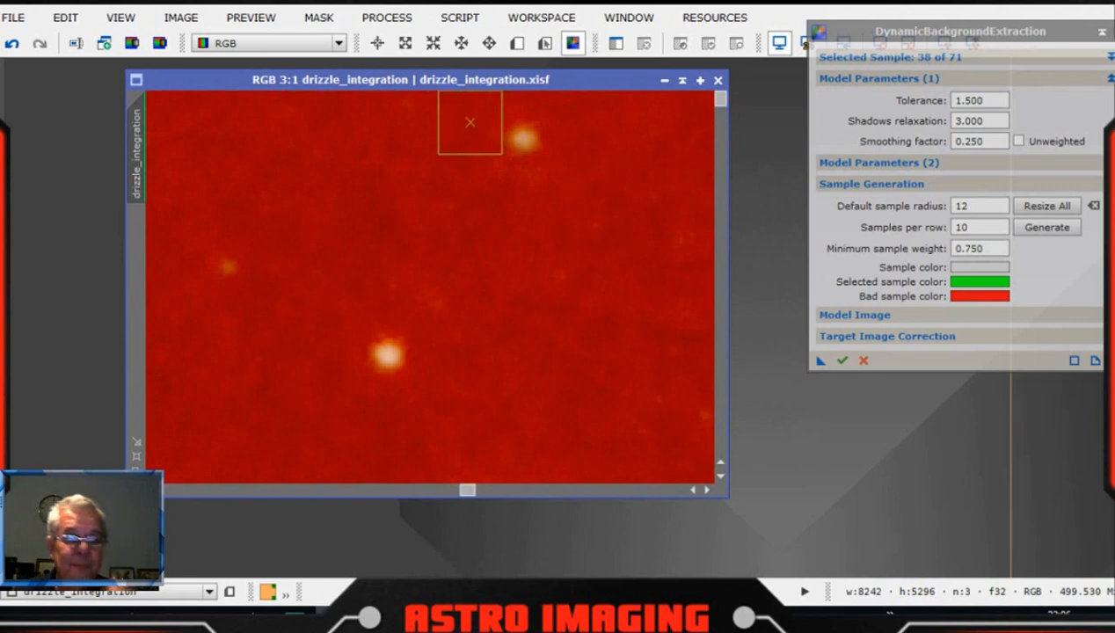
drag(723, 101, 743, 280)
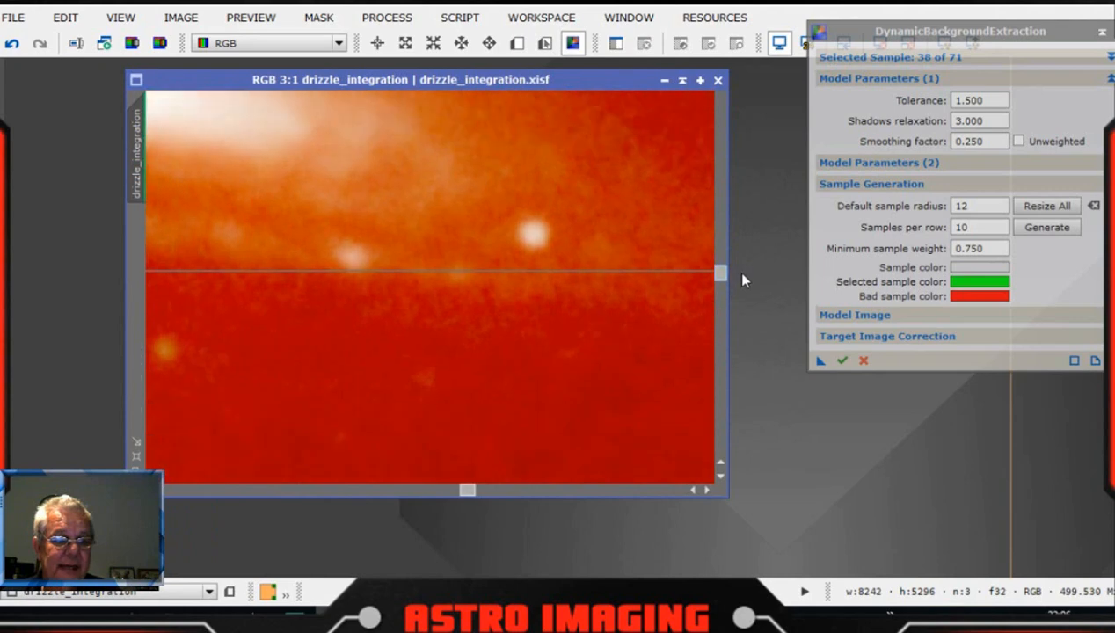
mouse_move(472, 496)
mouse_down()
mouse_move(488, 491)
mouse_move(475, 491)
mouse_up()
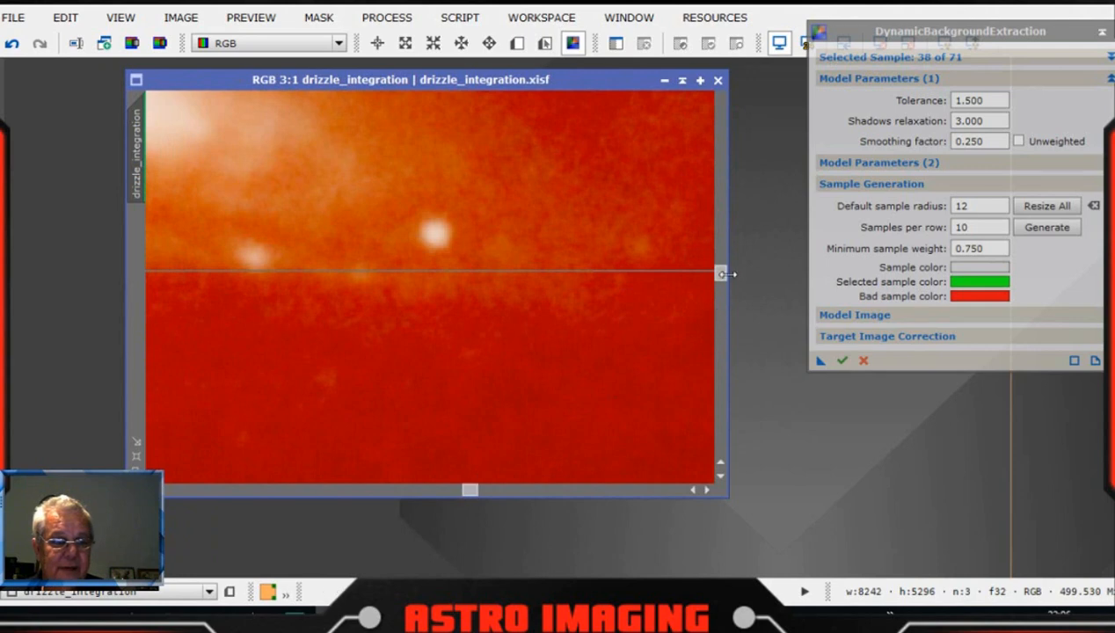
drag(721, 277, 731, 396)
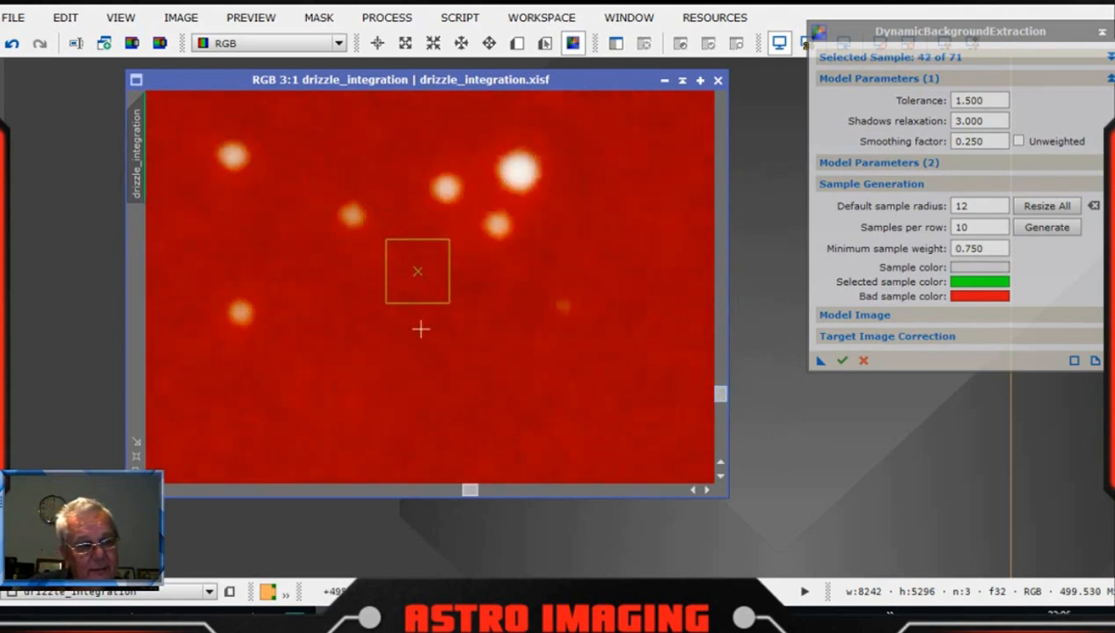
Inspect the samples down the central column and at both ends of the column to its left for overlap with stars
drag(720, 394, 718, 464)
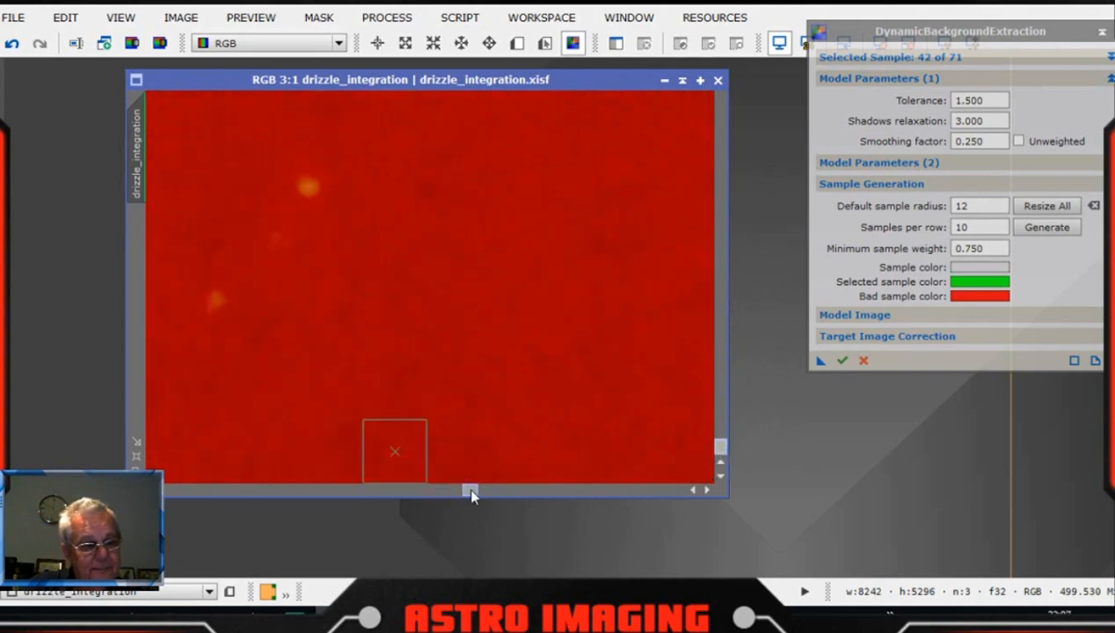
drag(470, 491, 437, 495)
drag(426, 495, 417, 493)
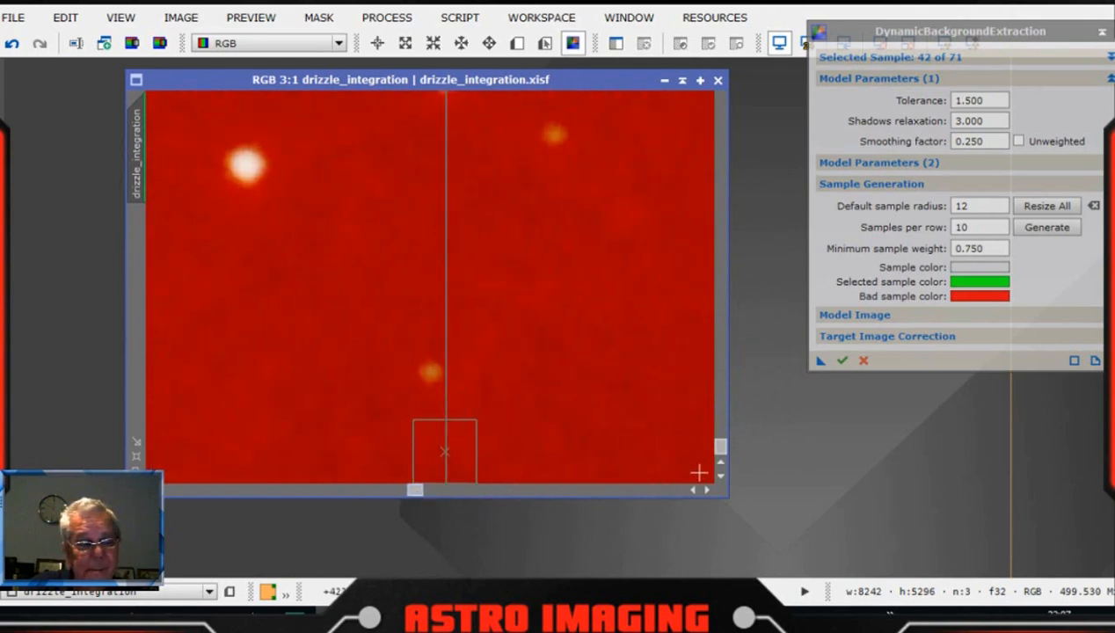
drag(721, 455, 699, 85)
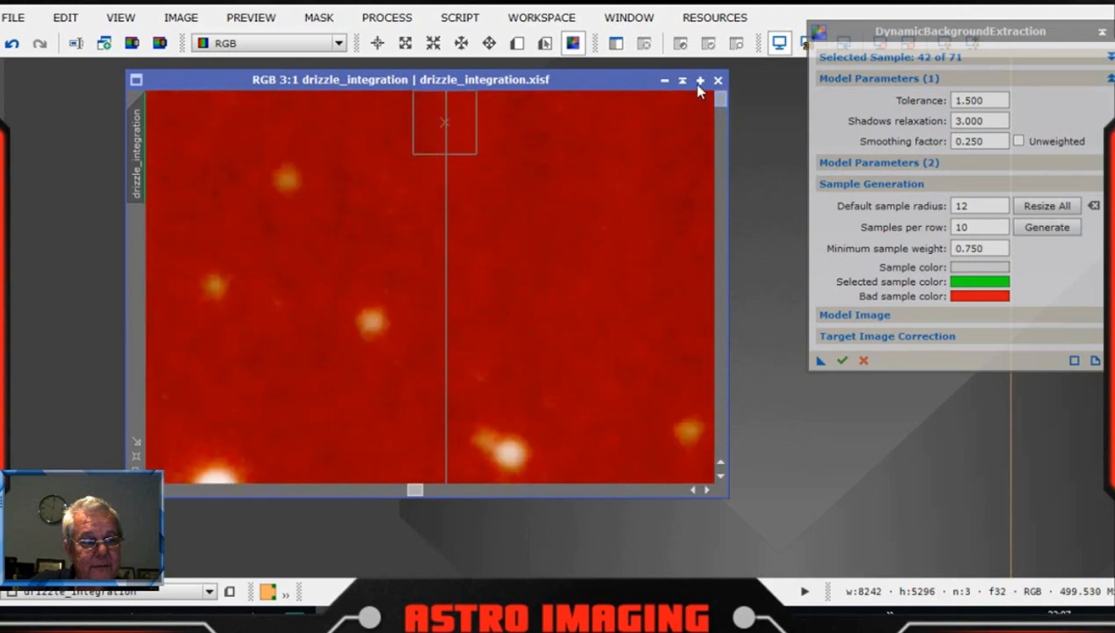
drag(418, 493, 363, 489)
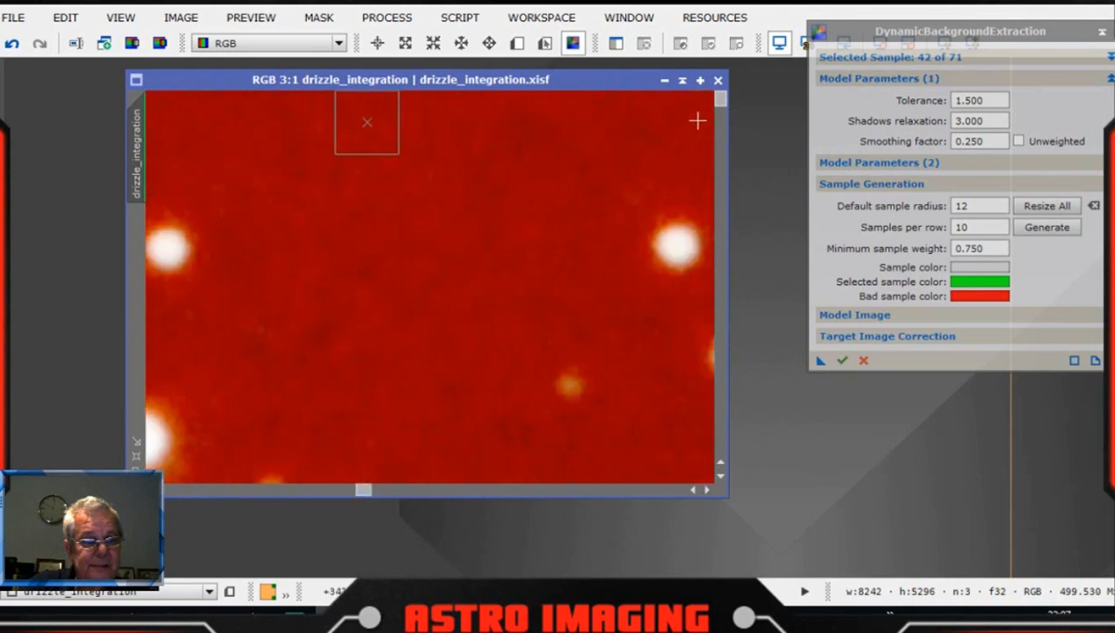
drag(723, 103, 703, 465)
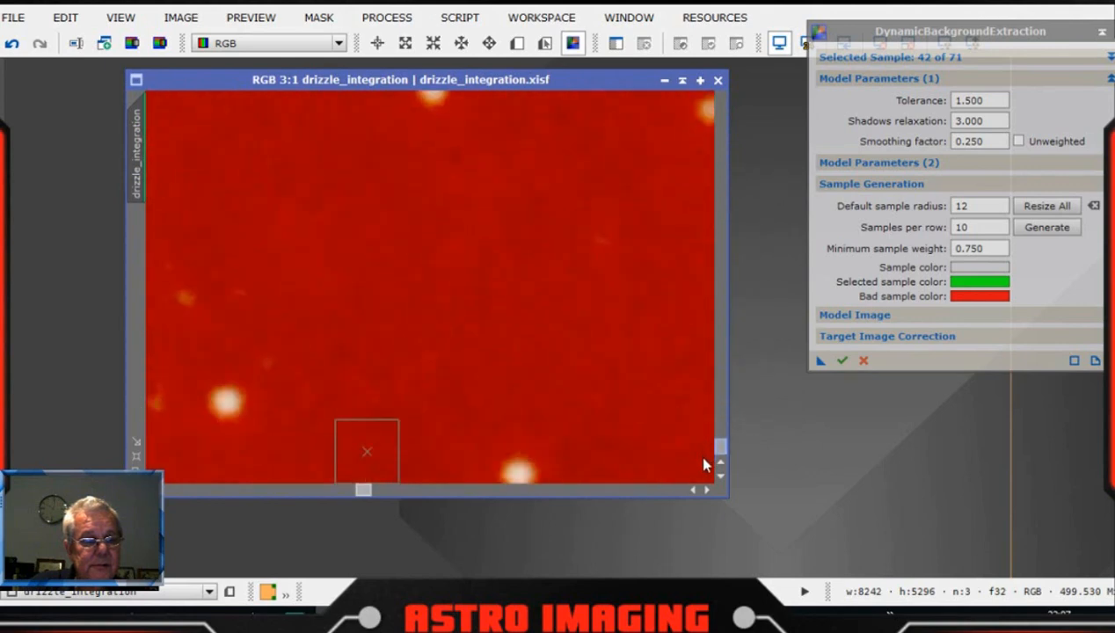
drag(361, 493, 364, 518)
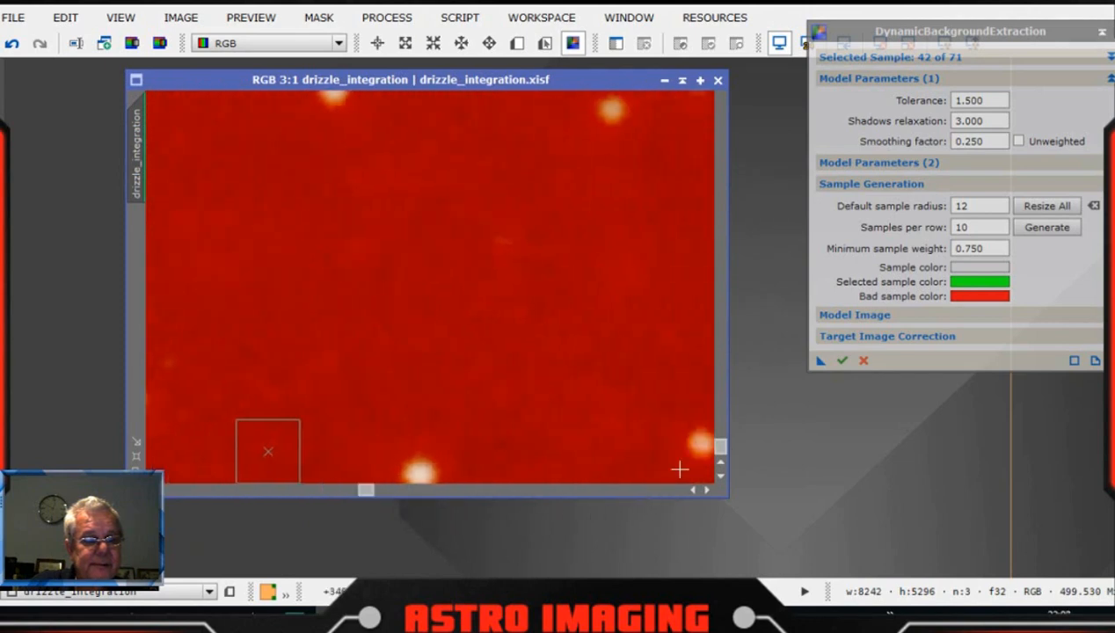
drag(723, 449, 657, 492)
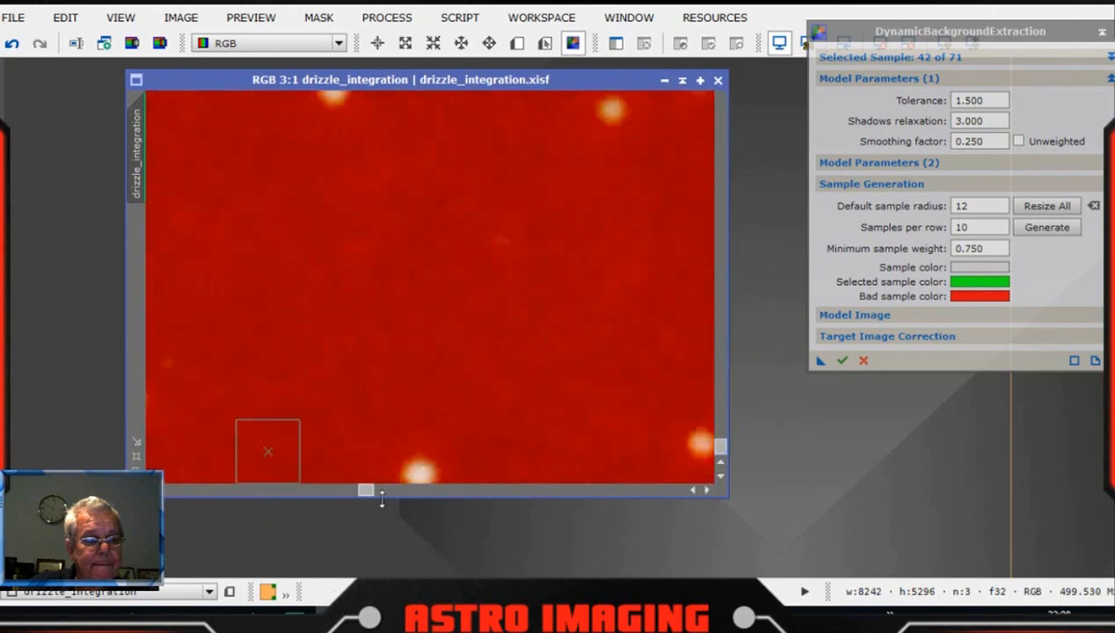
drag(366, 498, 355, 498)
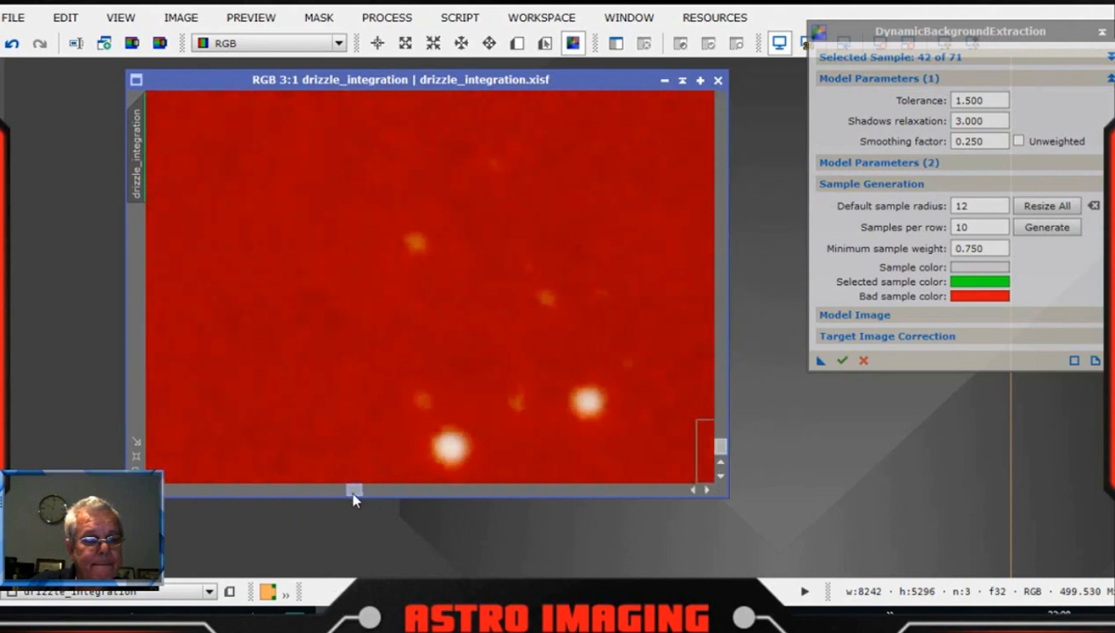
In the next sample column toward the image's left edge, shift two samples slightly left, clear of nearby stars
scroll(465, 420, up, 1)
scroll(464, 419, down, 3)
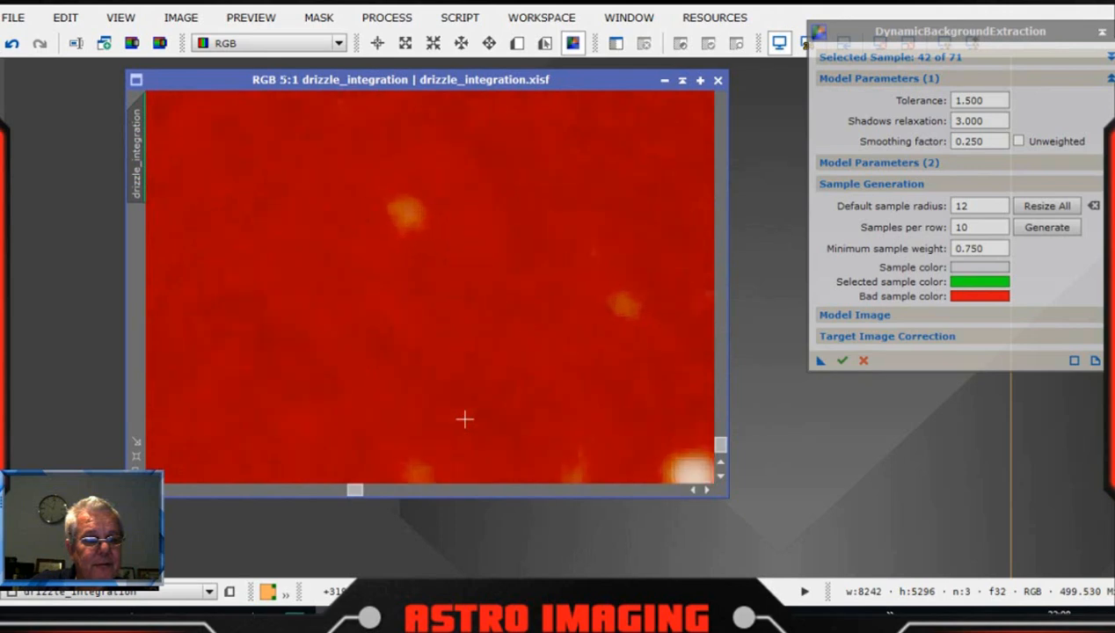
scroll(467, 418, down, 1)
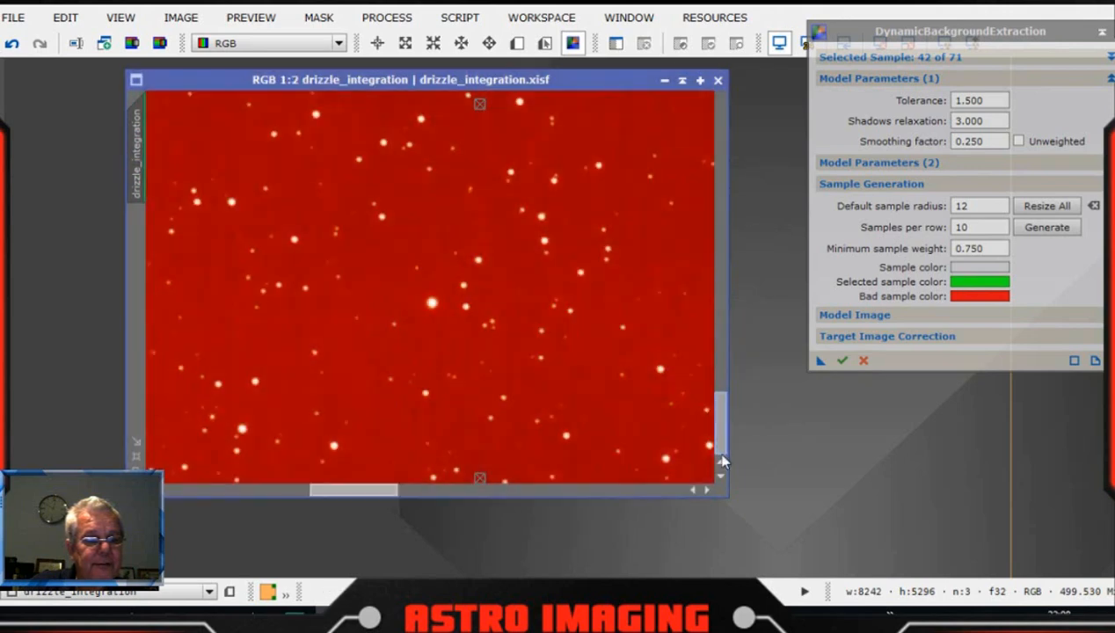
drag(383, 498, 291, 511)
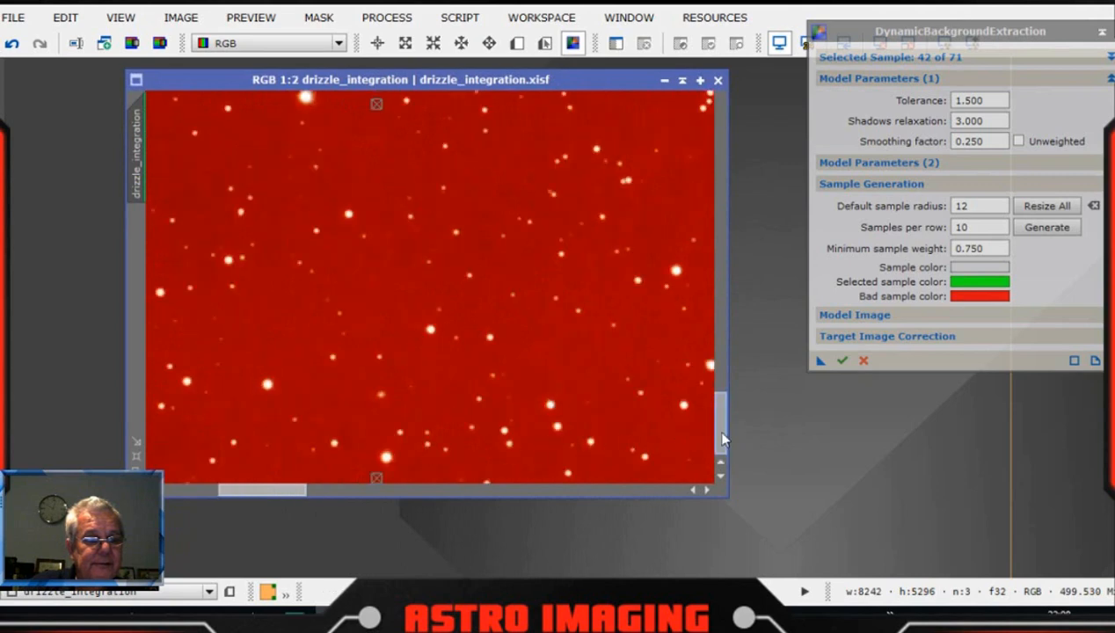
drag(721, 434, 728, 362)
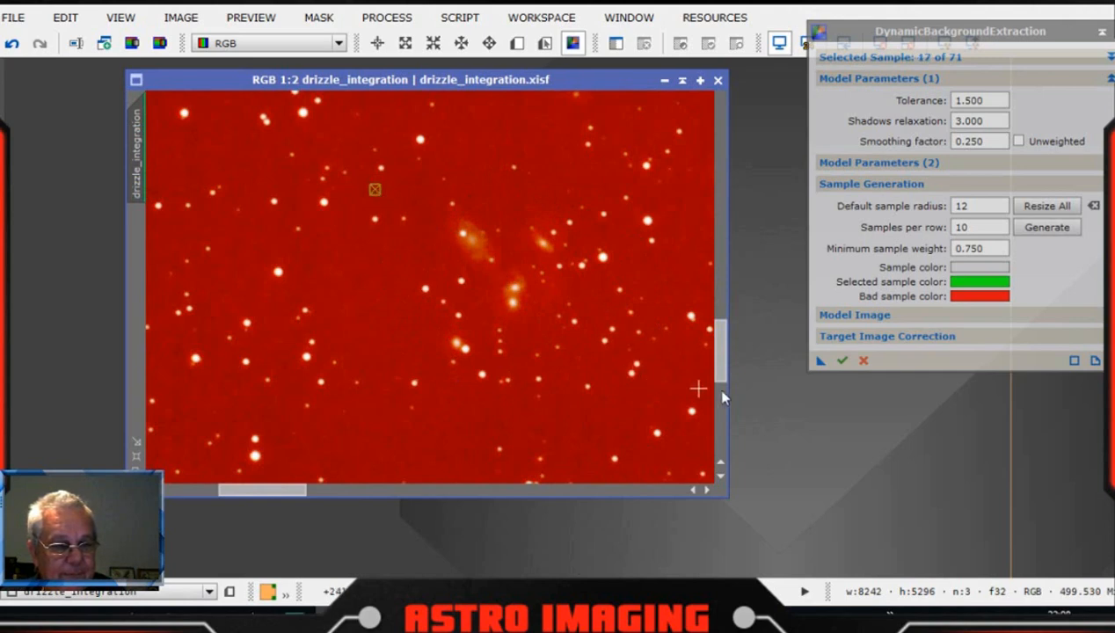
drag(722, 369, 712, 234)
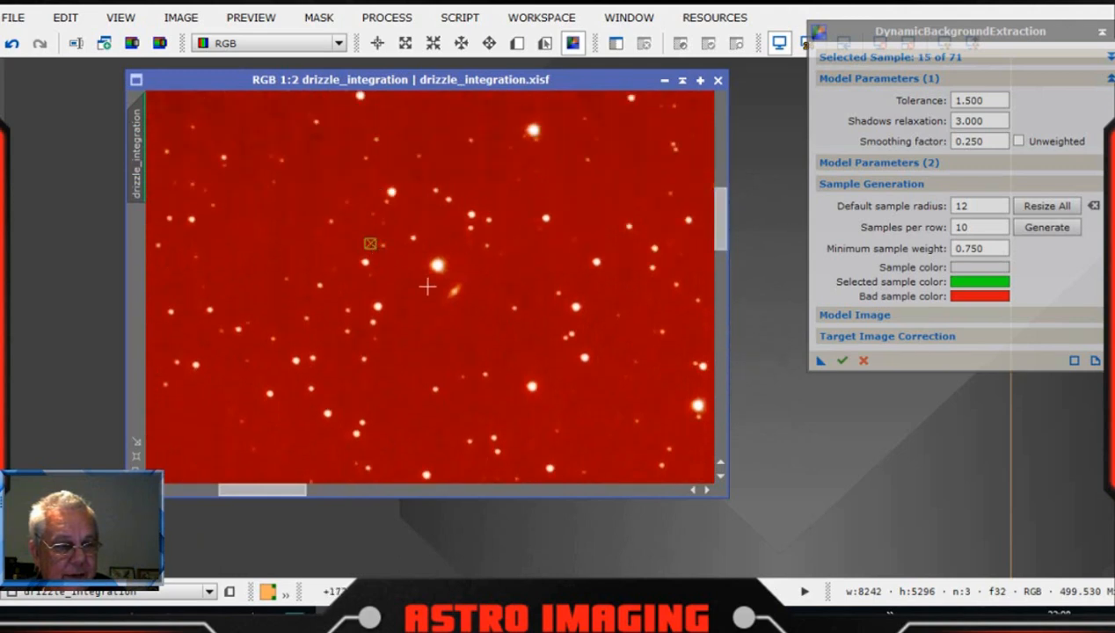
drag(722, 239, 724, 125)
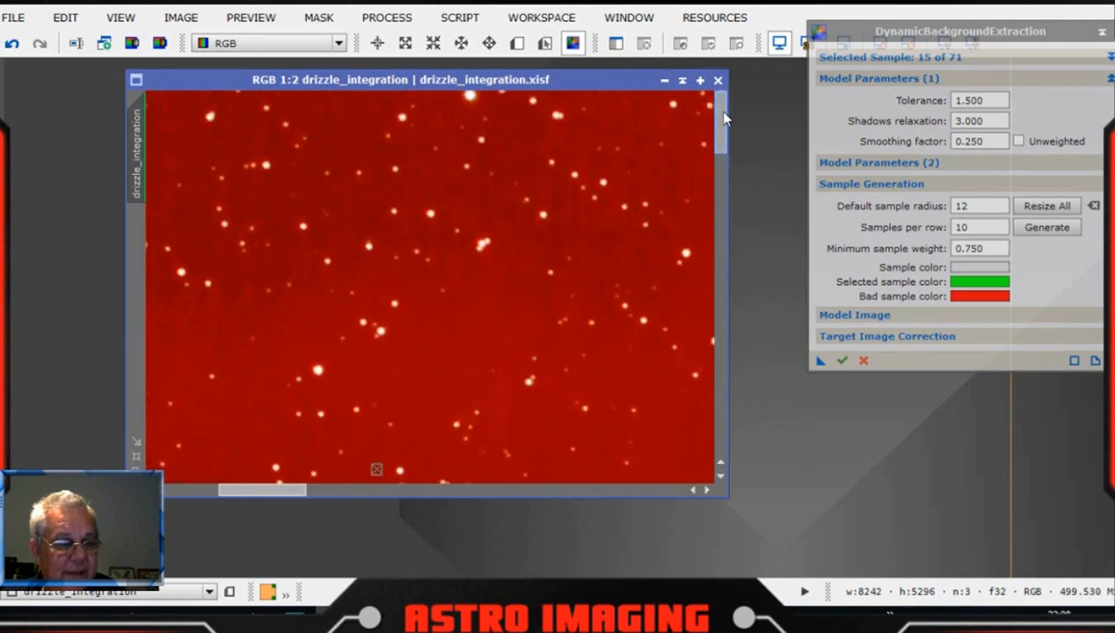
Check the leftmost sample columns and add three extra background samples in the image's darker upper-left corner
drag(274, 496, 216, 487)
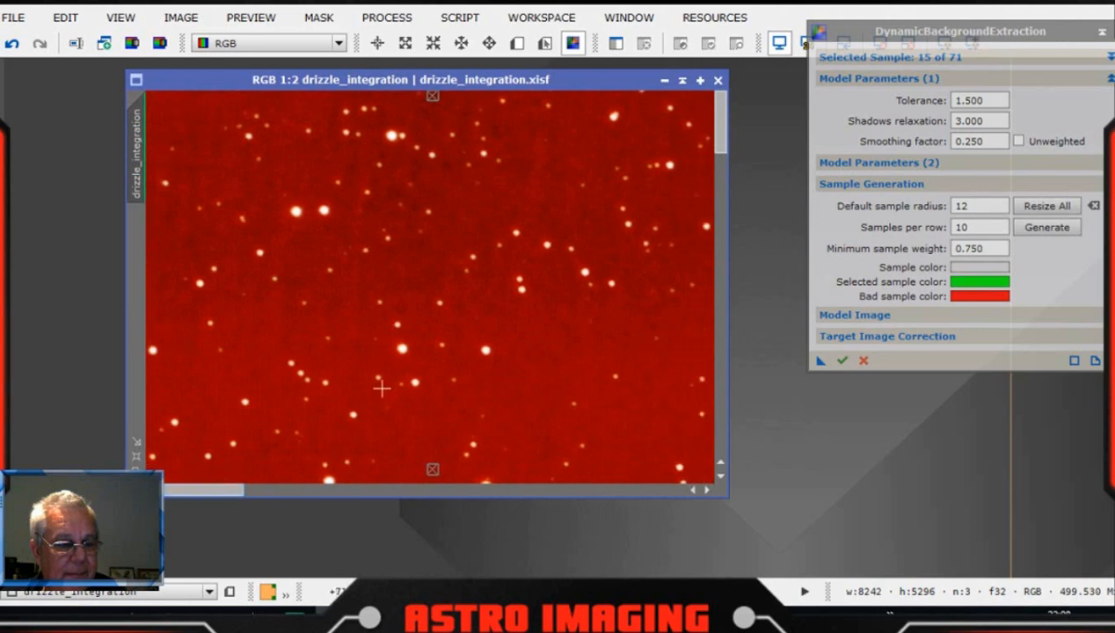
drag(720, 137, 706, 447)
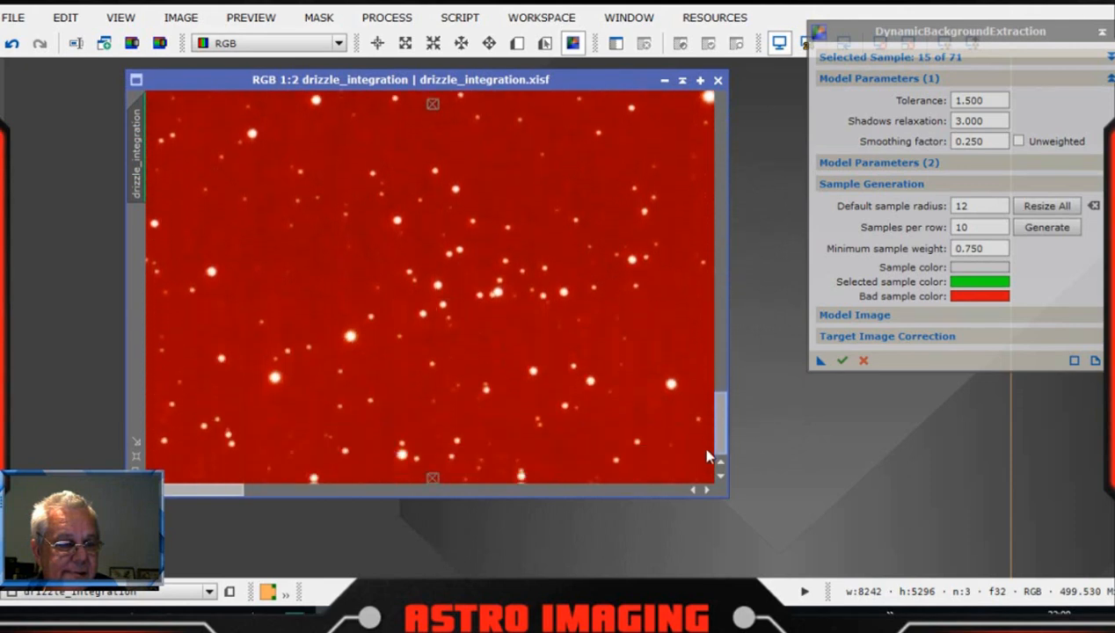
drag(208, 499, 166, 500)
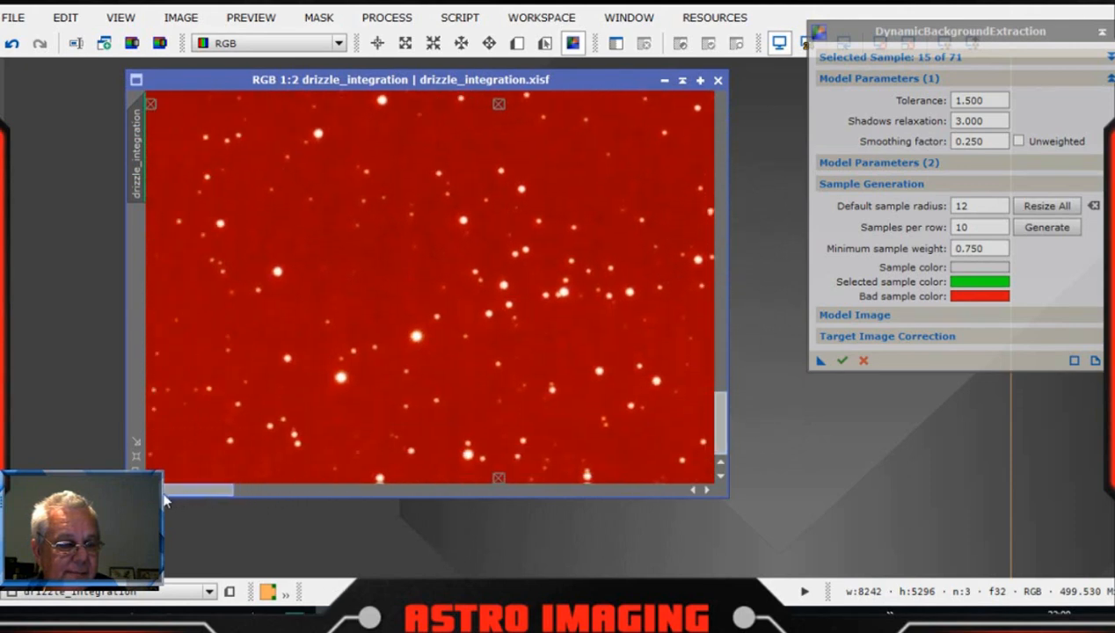
drag(721, 439, 724, 325)
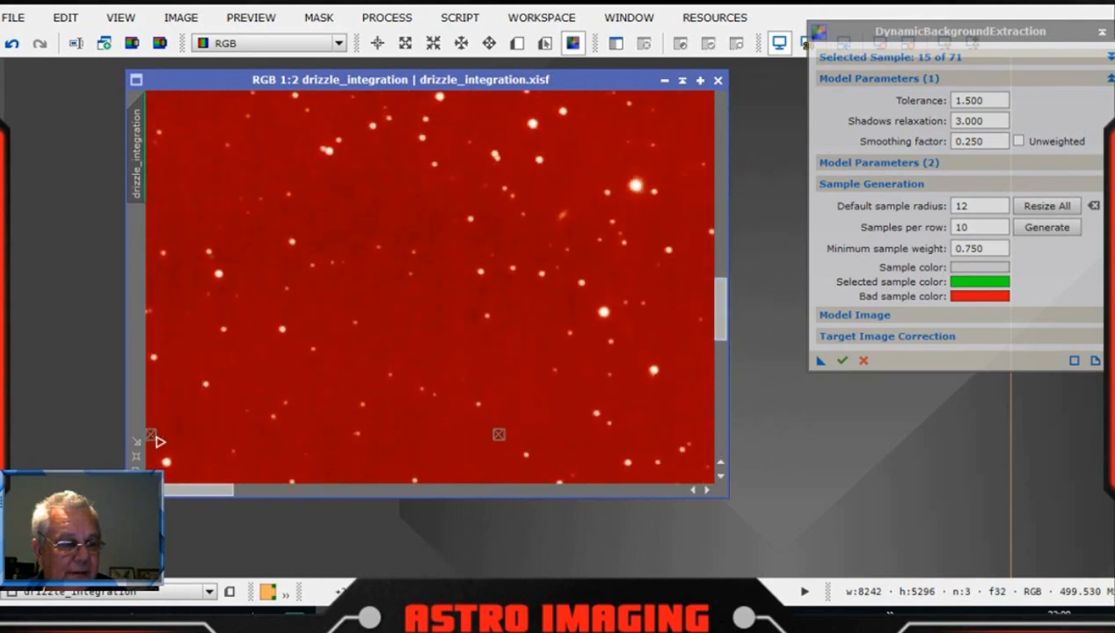
drag(724, 323, 711, 129)
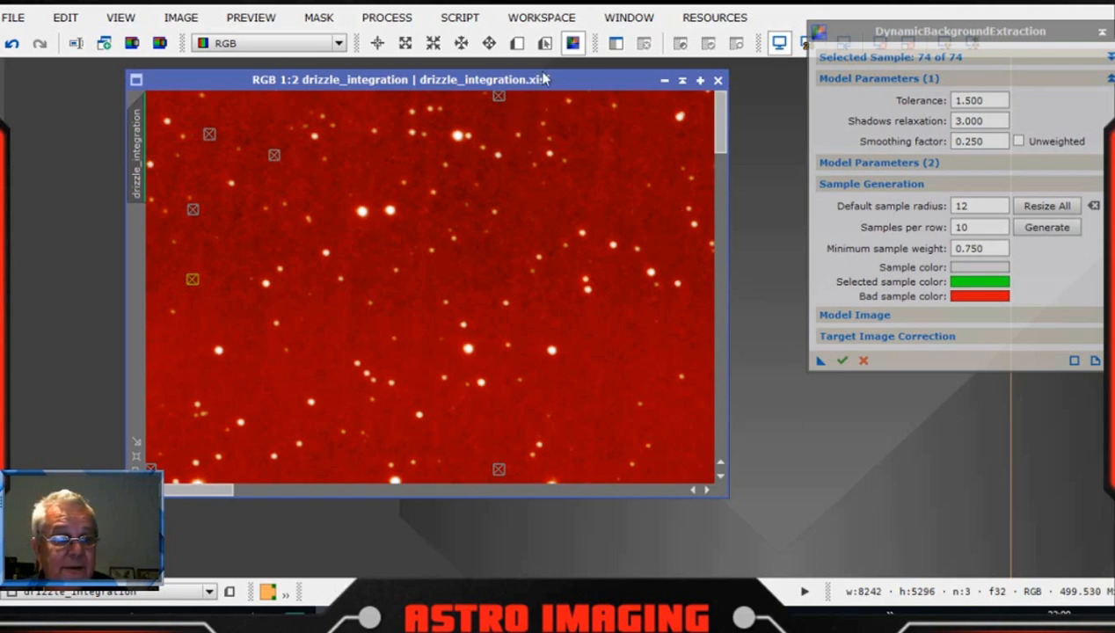
scroll(576, 242, up, 2)
scroll(575, 246, down, 10)
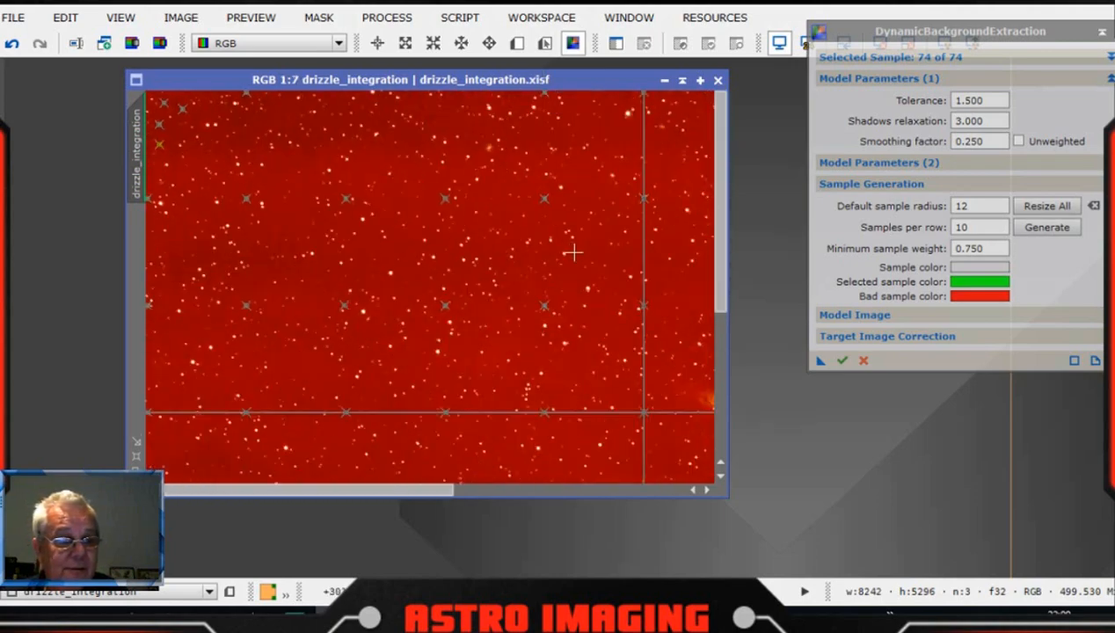
scroll(573, 252, down, 5)
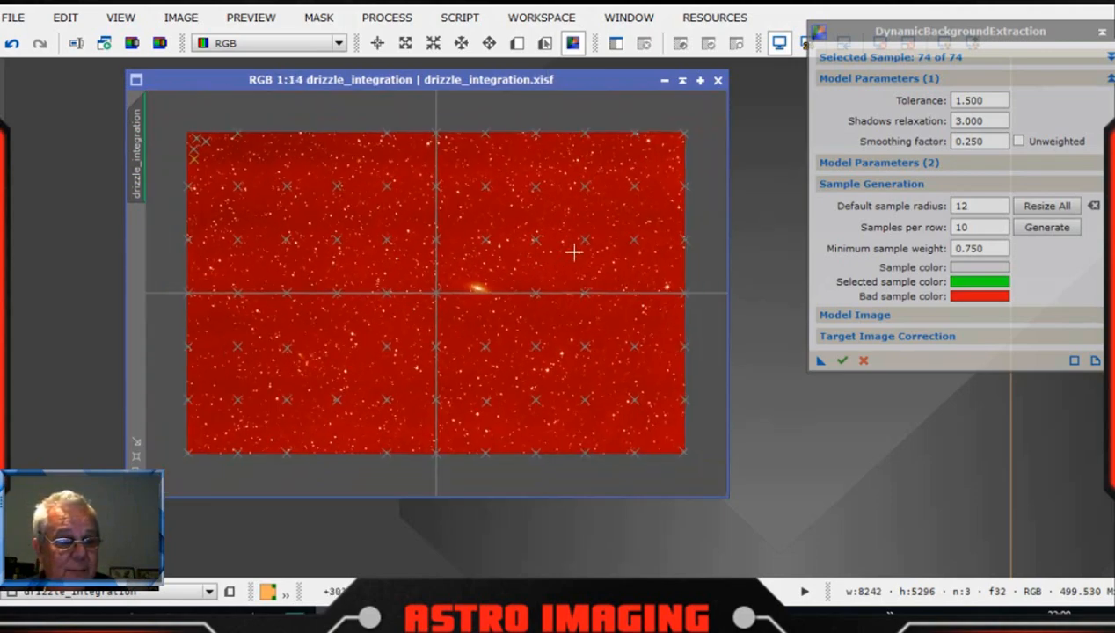
scroll(573, 253, up, 1)
Set the target image correction to Subtraction
drag(973, 33, 898, 88)
click(1050, 396)
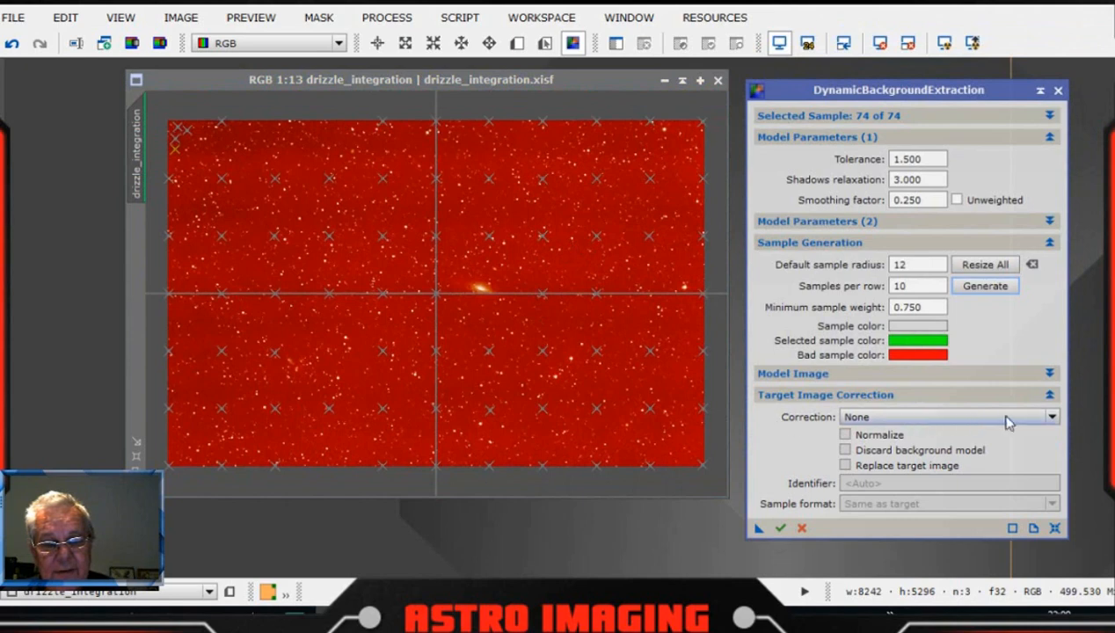
click(1053, 418)
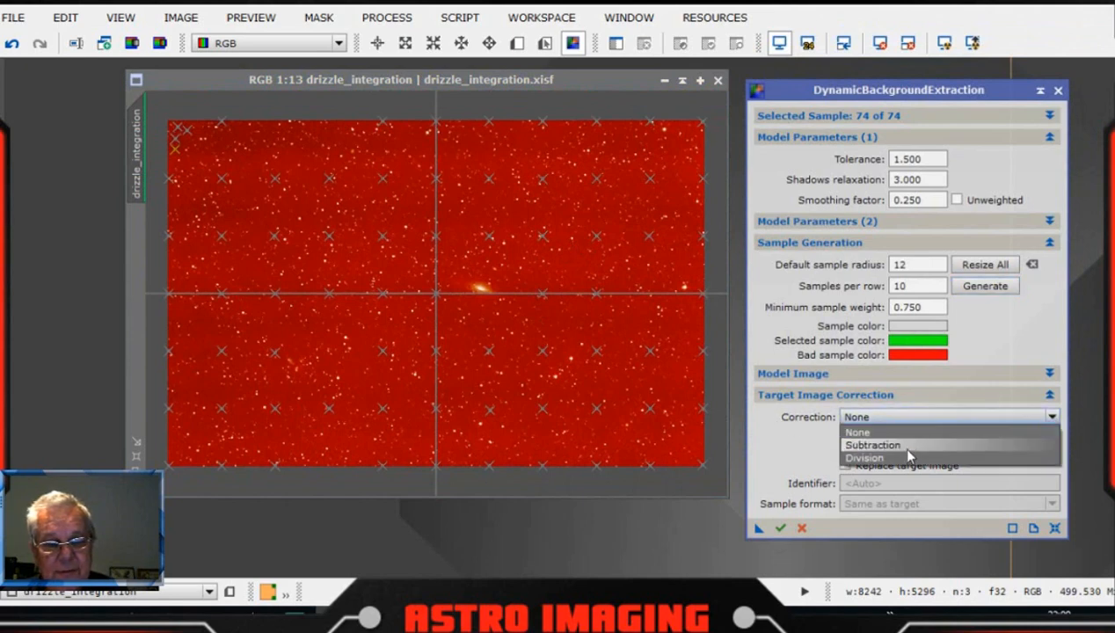
click(897, 445)
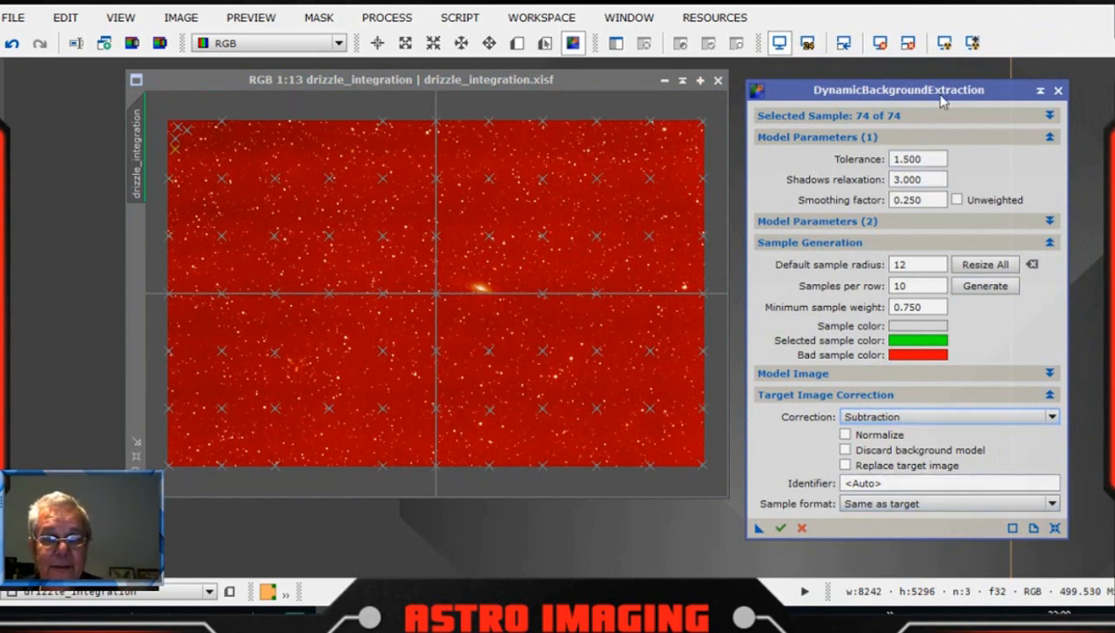
drag(939, 95, 929, 88)
click(1049, 415)
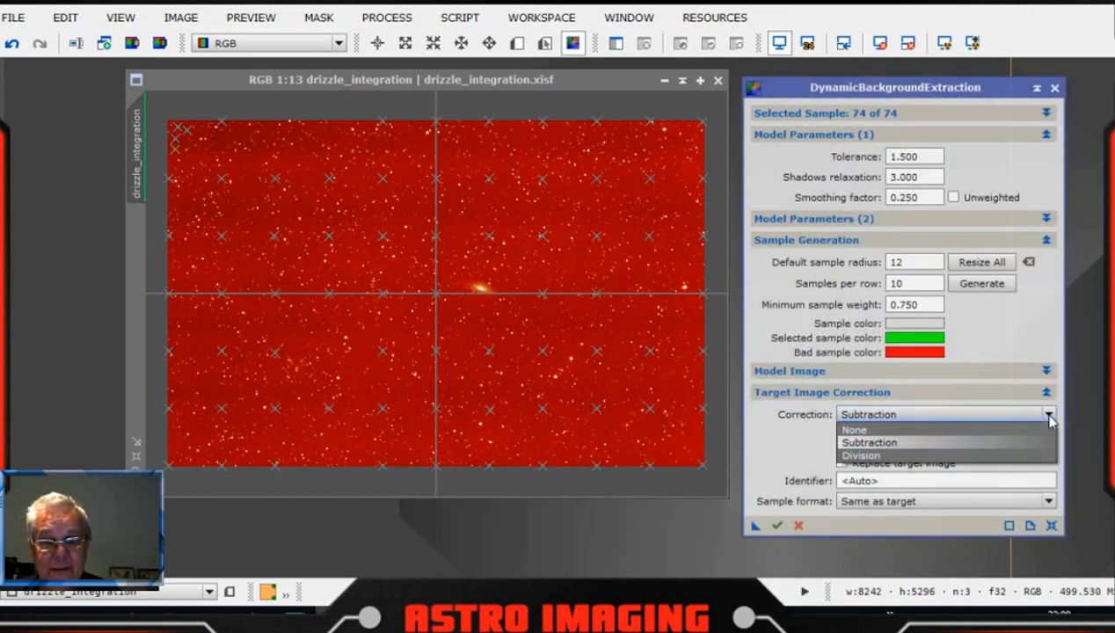
click(867, 443)
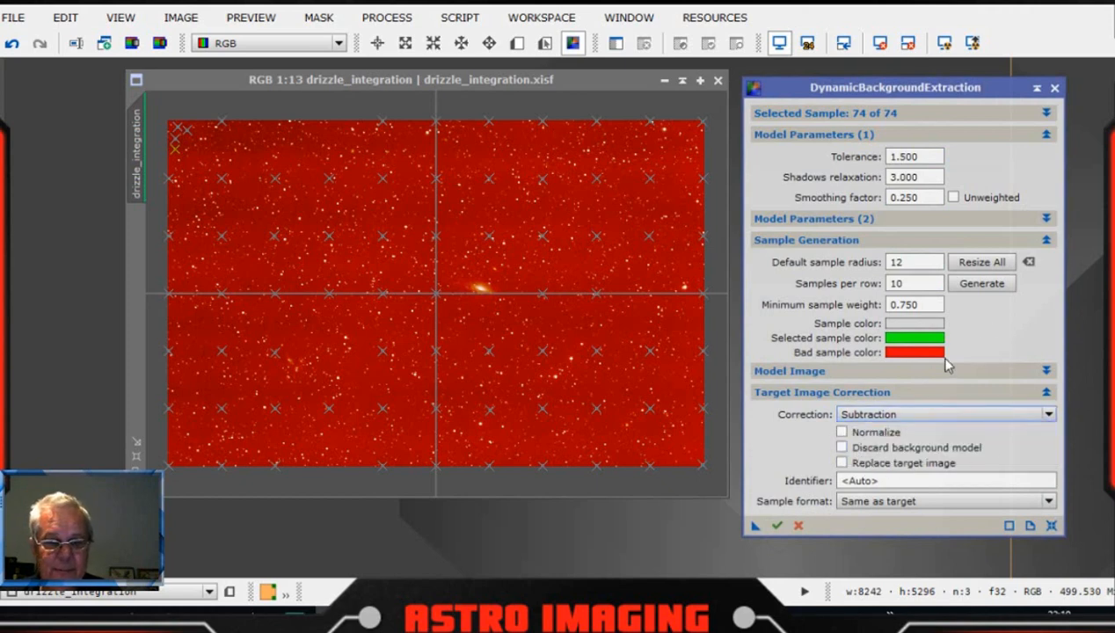
Collapse the sample generation and first model parameter sections and apply the background extraction to the drizzle_integration image
click(1046, 240)
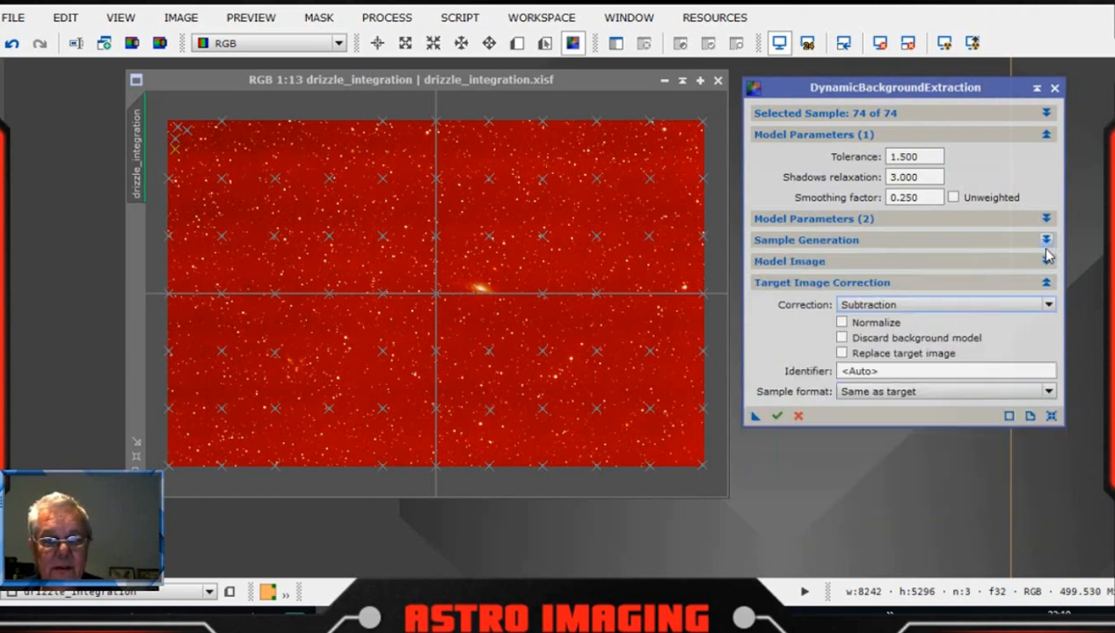
click(1047, 135)
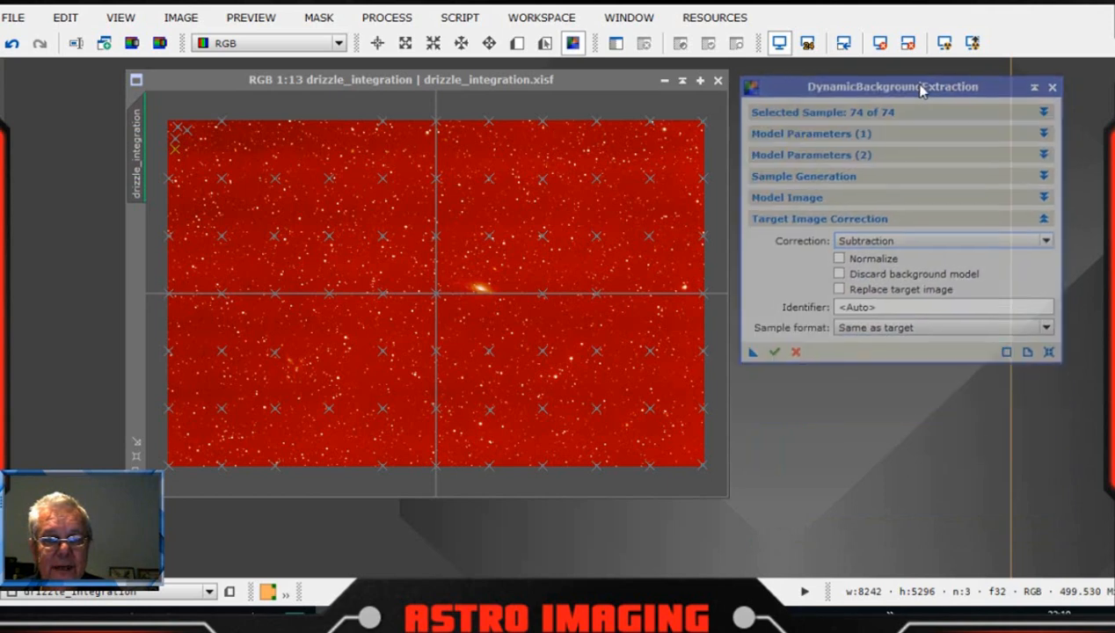
drag(921, 87, 913, 81)
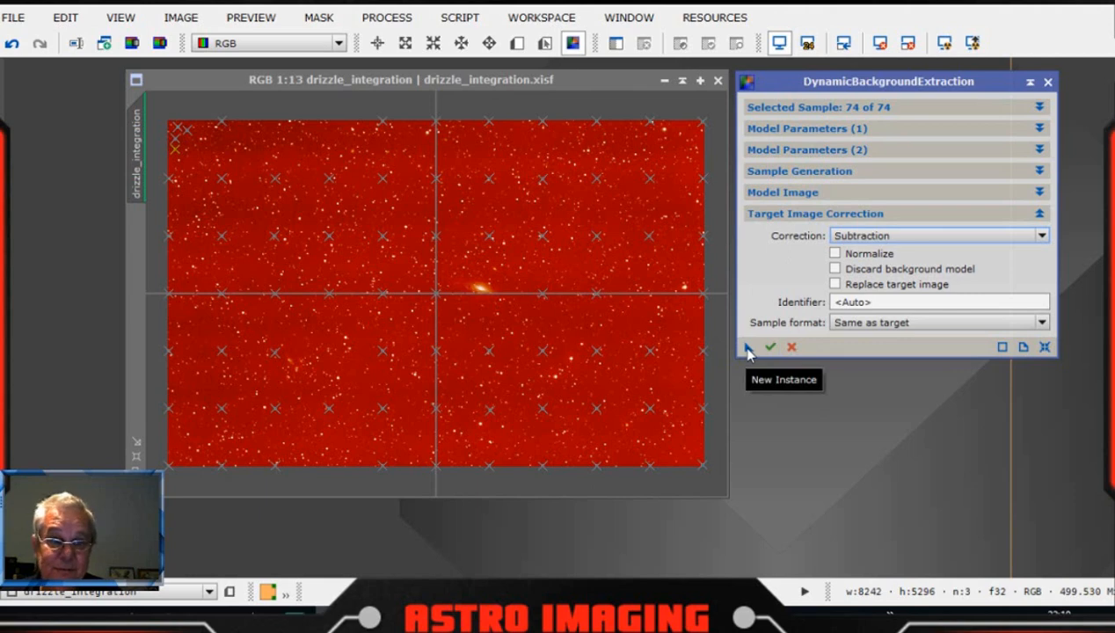
drag(747, 348, 648, 388)
drag(563, 344, 565, 347)
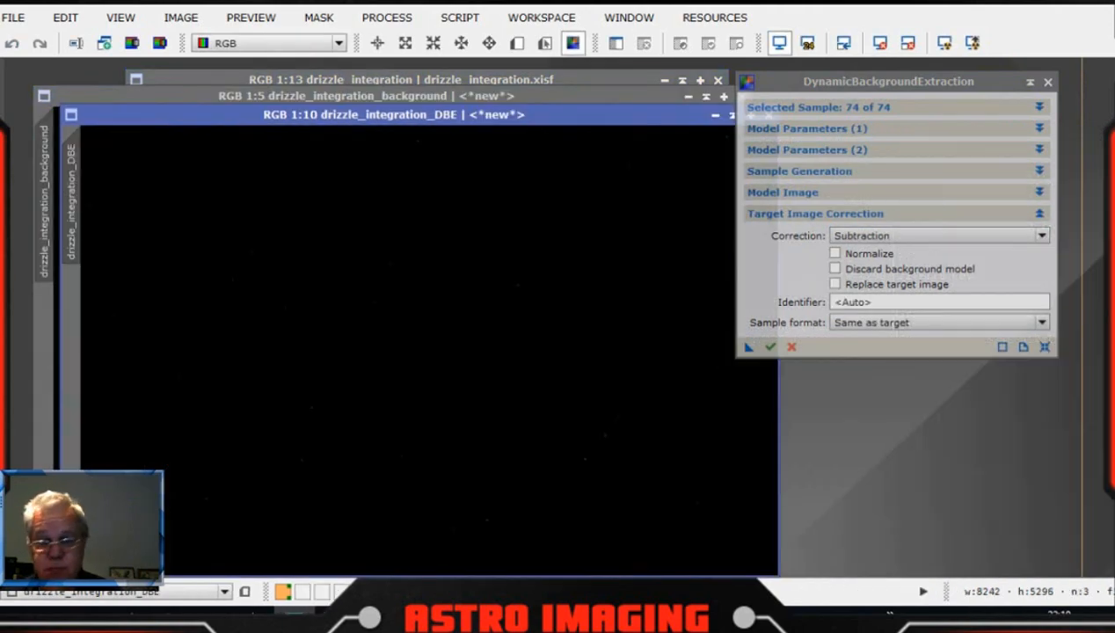
Close DynamicBackgroundExtraction and end its active dynamic session
drag(979, 92, 1015, 124)
click(1082, 114)
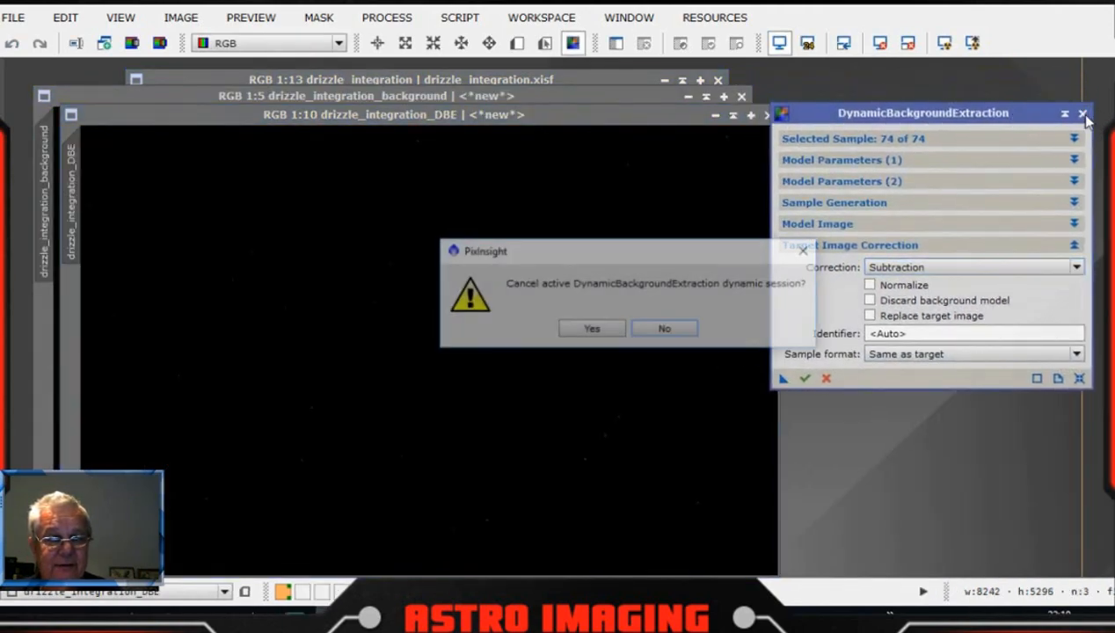
click(617, 333)
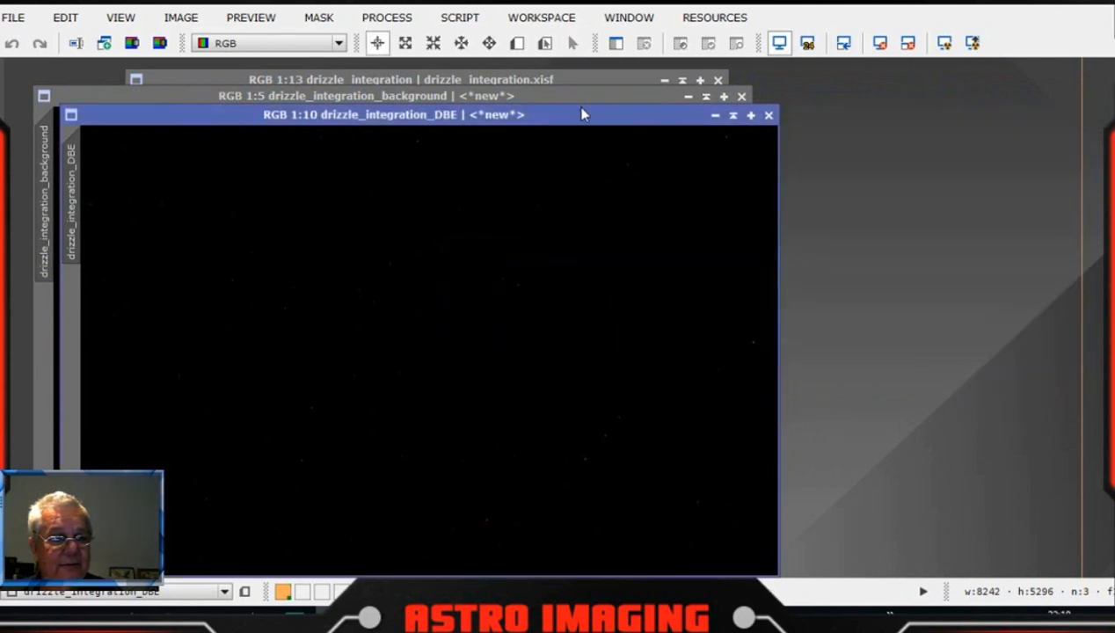
Move the drizzle_integration_DBE image aside and apply an automatic screen stretch to drizzle_integration_background
drag(580, 115, 960, 199)
click(615, 99)
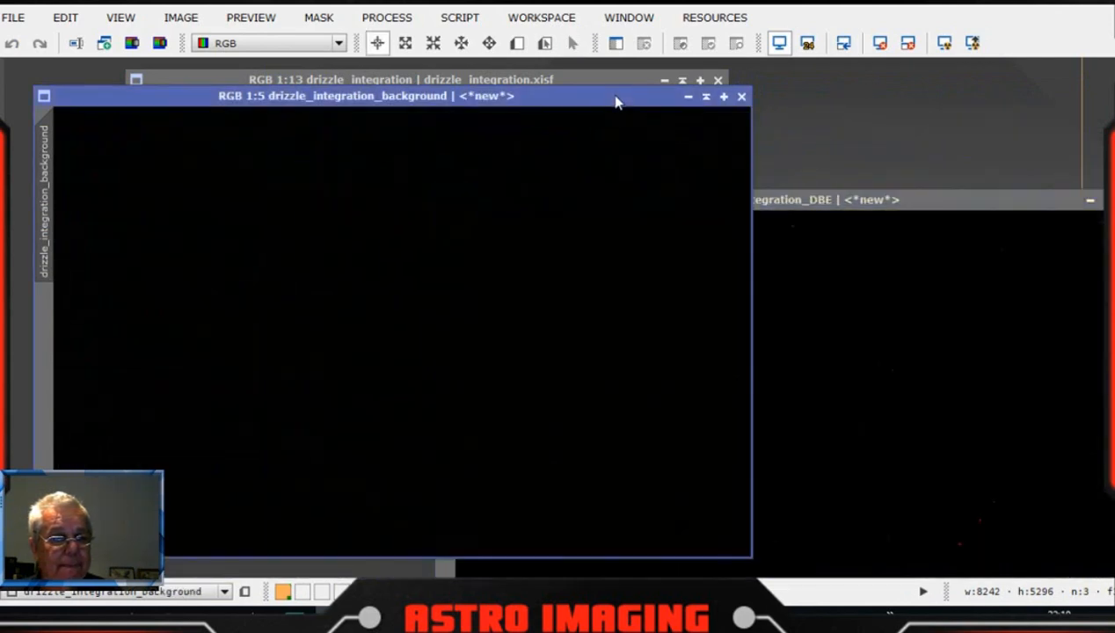
drag(370, 103, 394, 106)
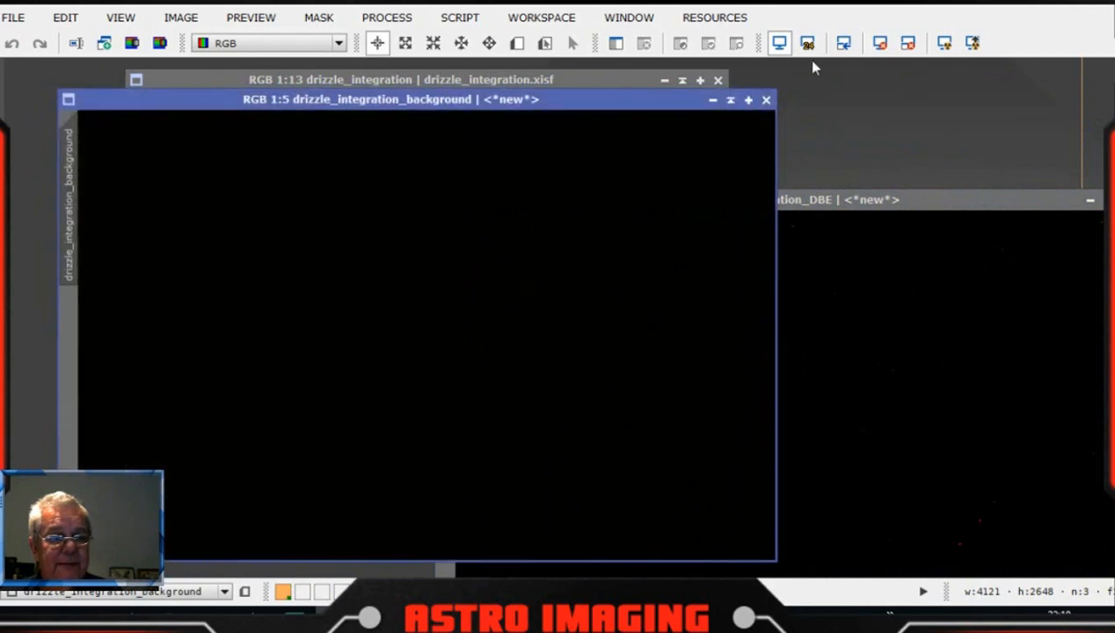
click(972, 43)
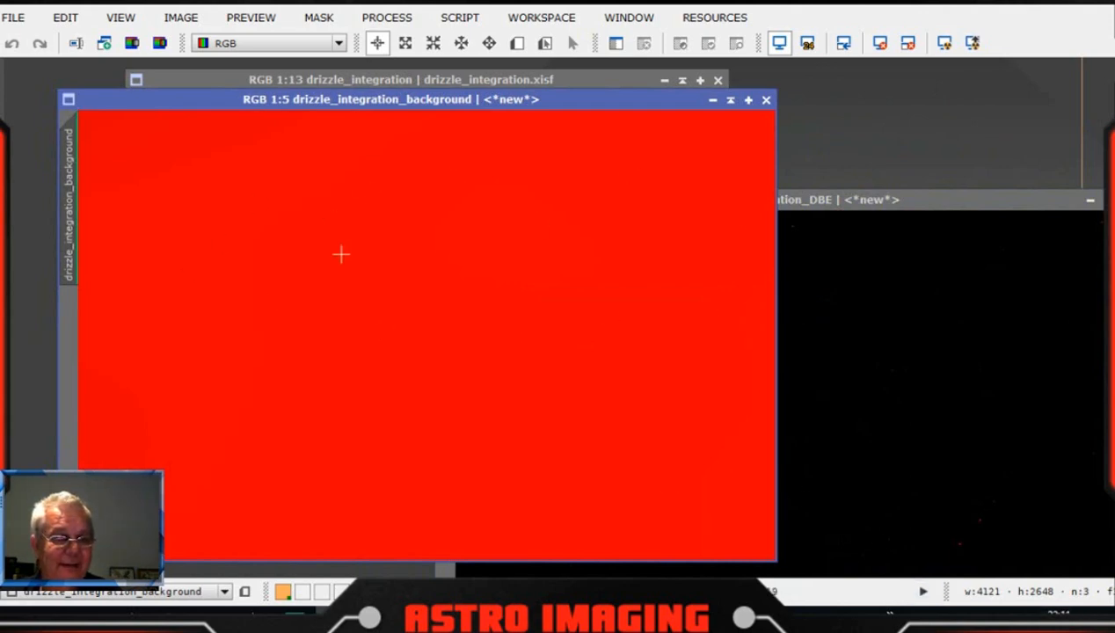
Close the drizzle_integration_background image, bring drizzle_integration_DBE into full view and apply an automatic screen stretch to it
drag(580, 92, 602, 87)
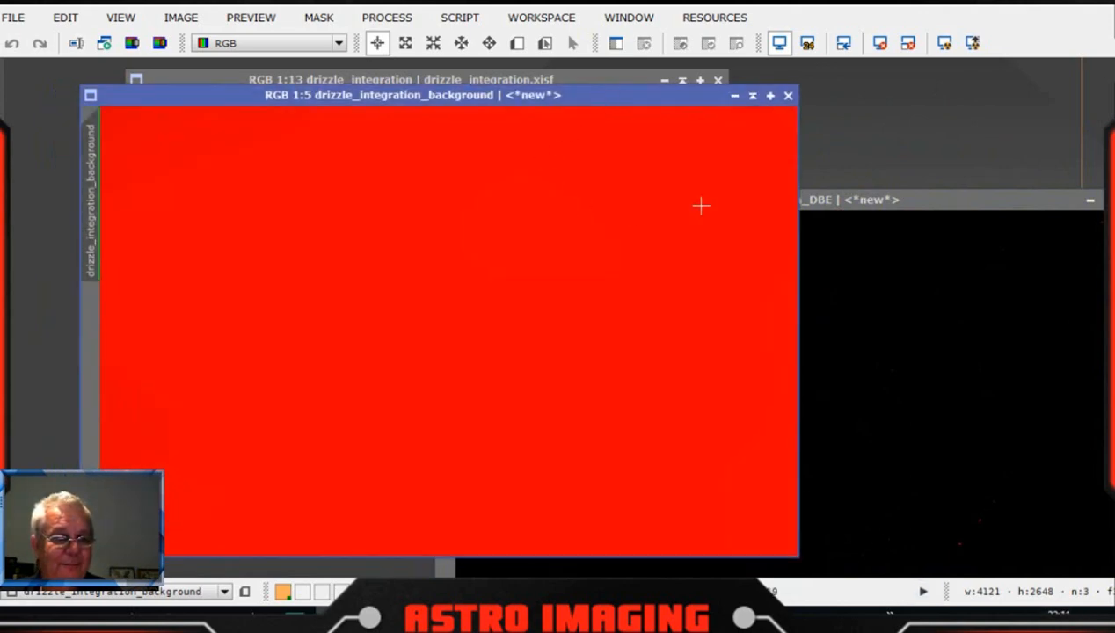
click(788, 96)
drag(822, 201, 629, 84)
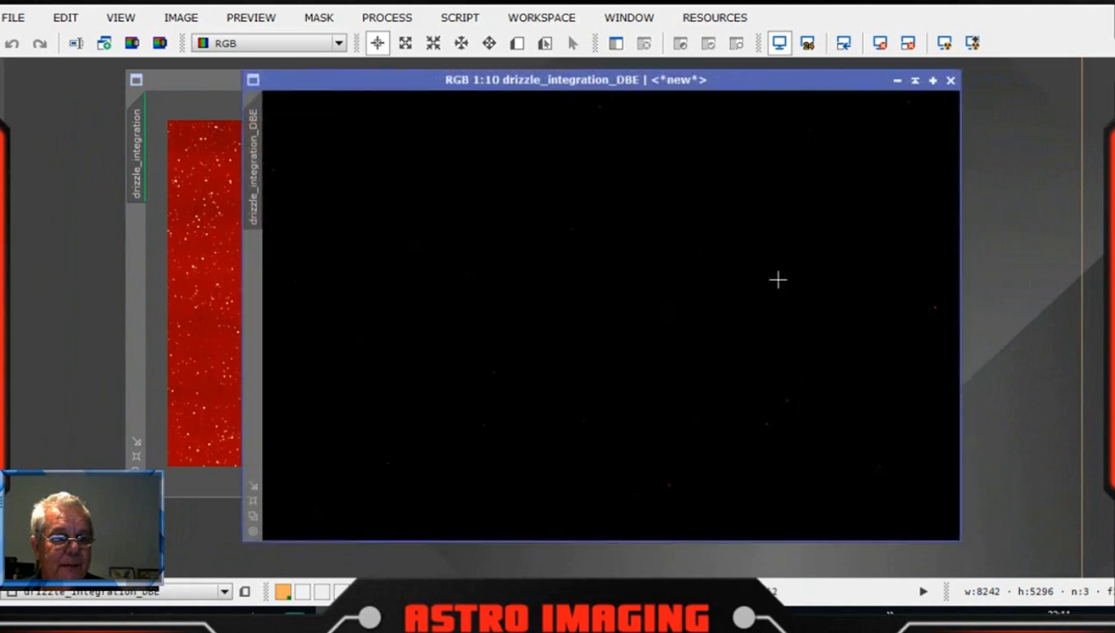
click(944, 45)
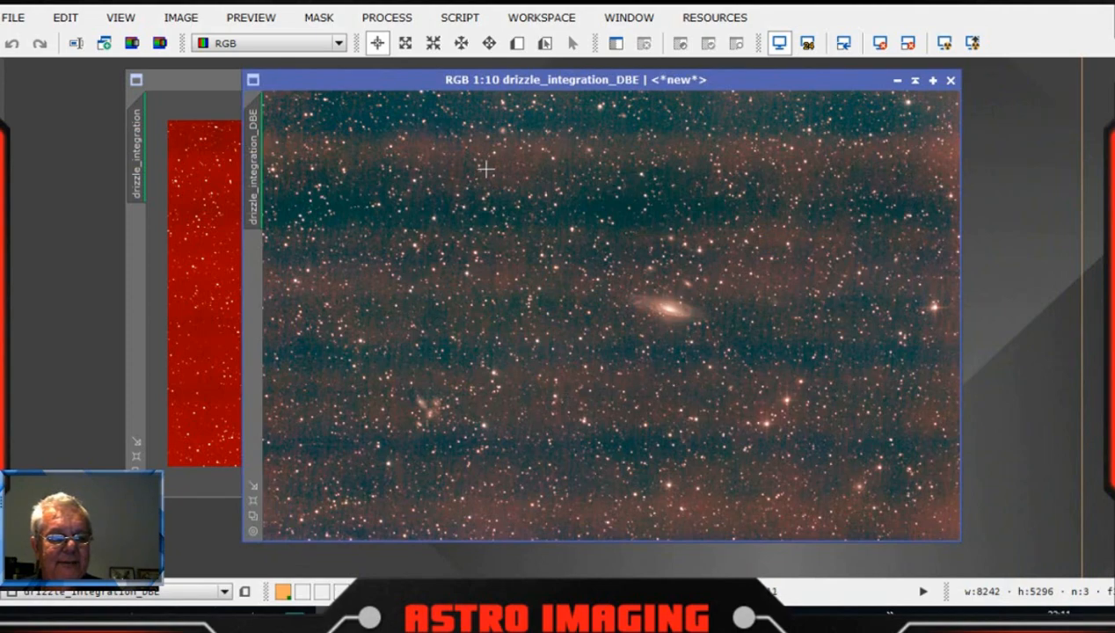
Close the original drizzle_integration image without saving its changes, keeping only drizzle_integration_DBE in the workspace
drag(607, 79, 690, 122)
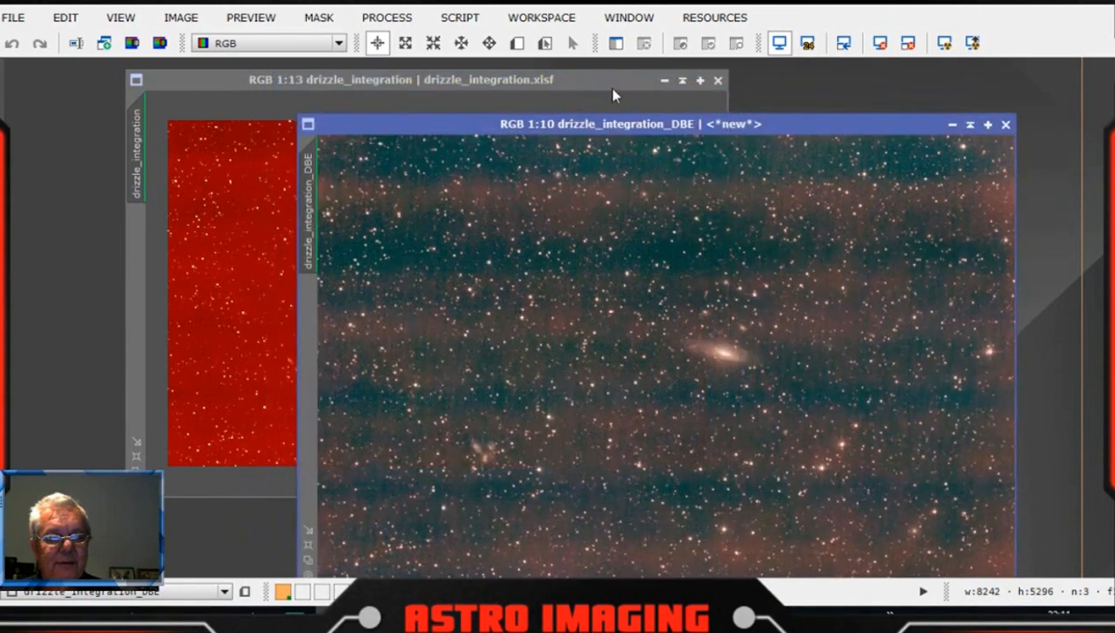
click(609, 79)
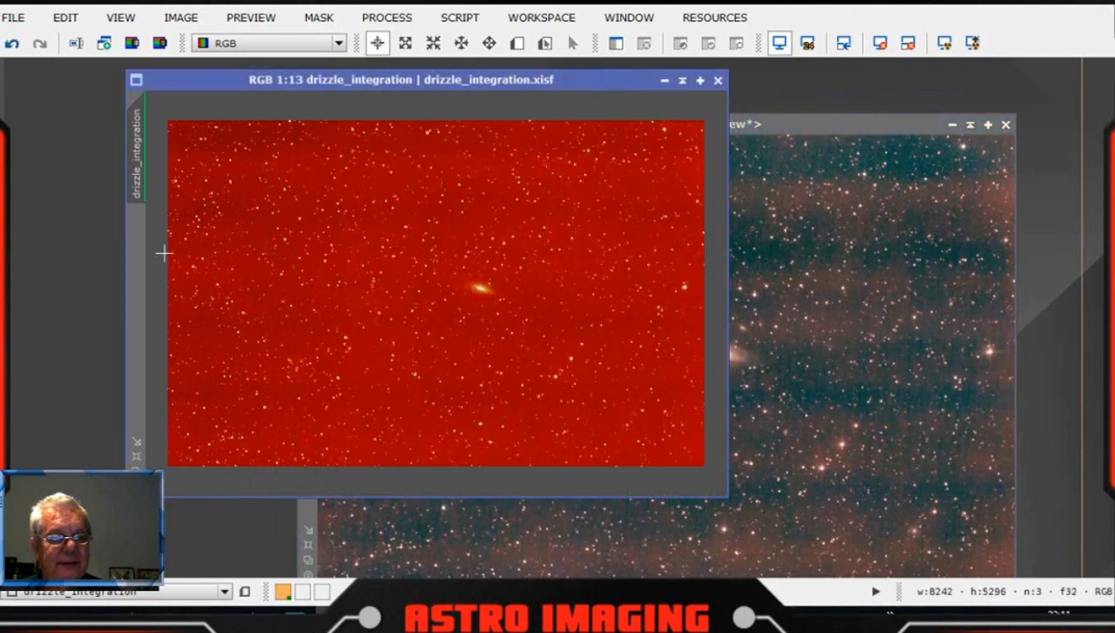
click(719, 81)
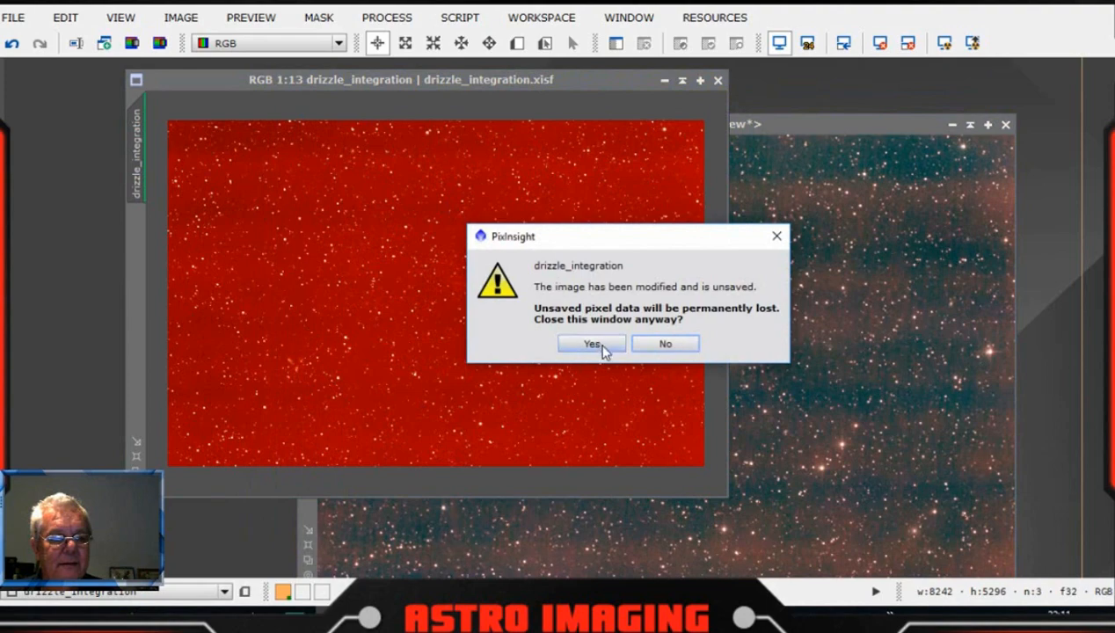
click(591, 344)
drag(738, 129, 676, 85)
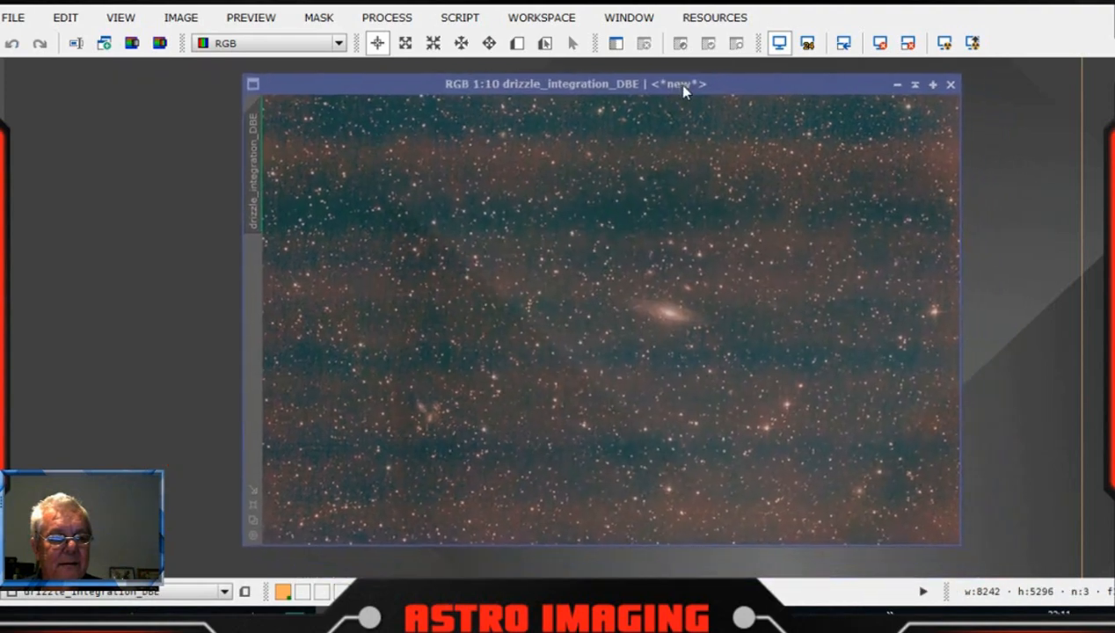
Save the corrected image as drizzle_integration_DBE.xisf in the %%work folder with the default format options
click(13, 17)
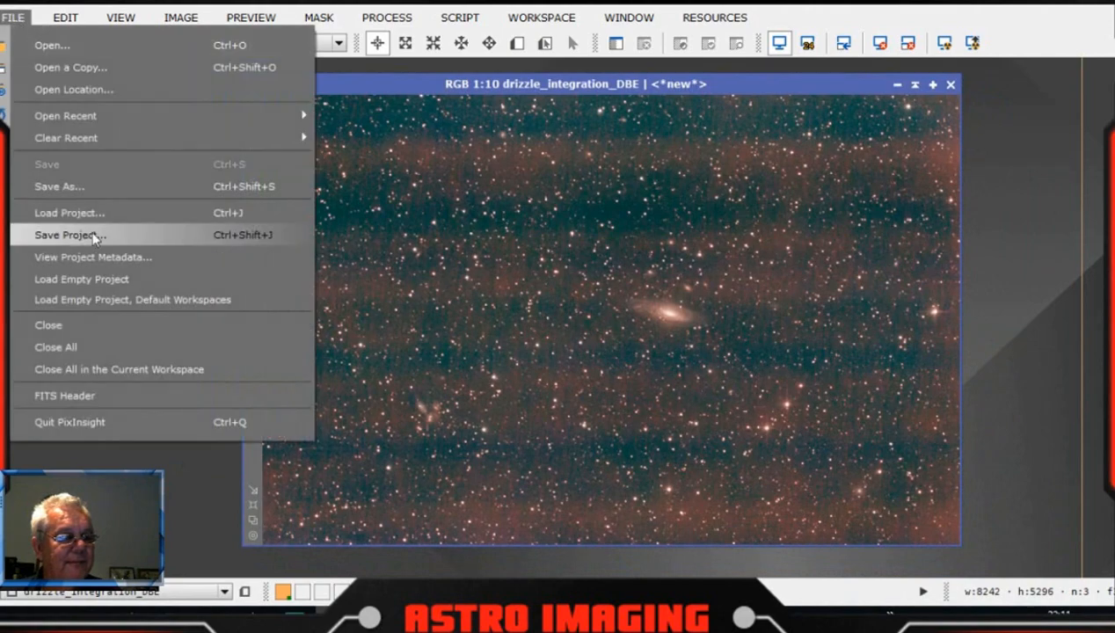
click(33, 199)
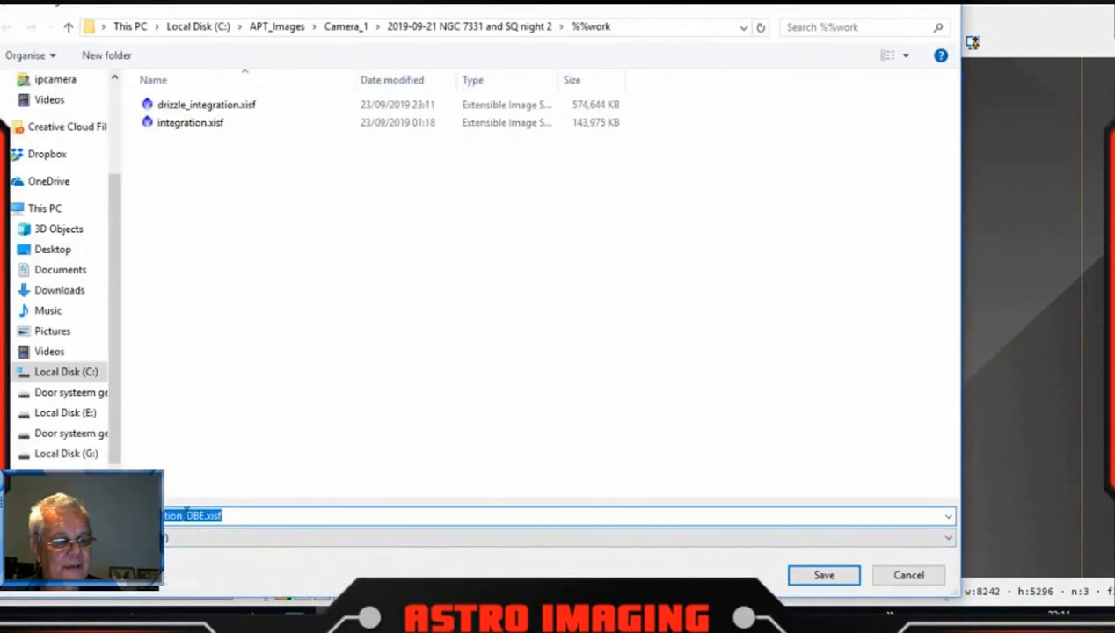
drag(186, 516, 203, 518)
click(288, 423)
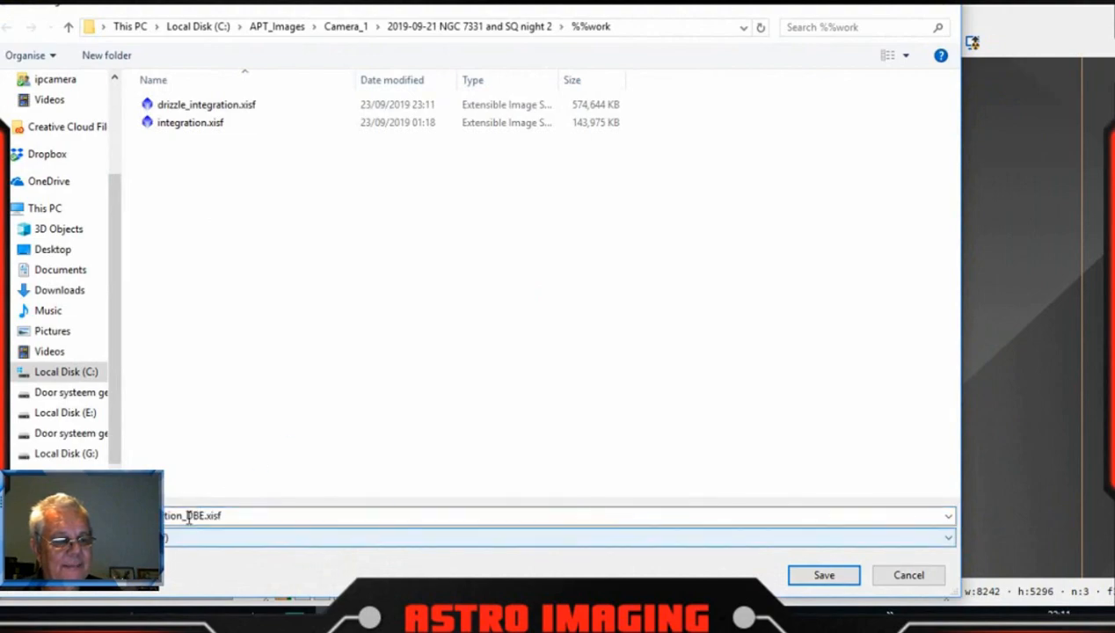
click(817, 576)
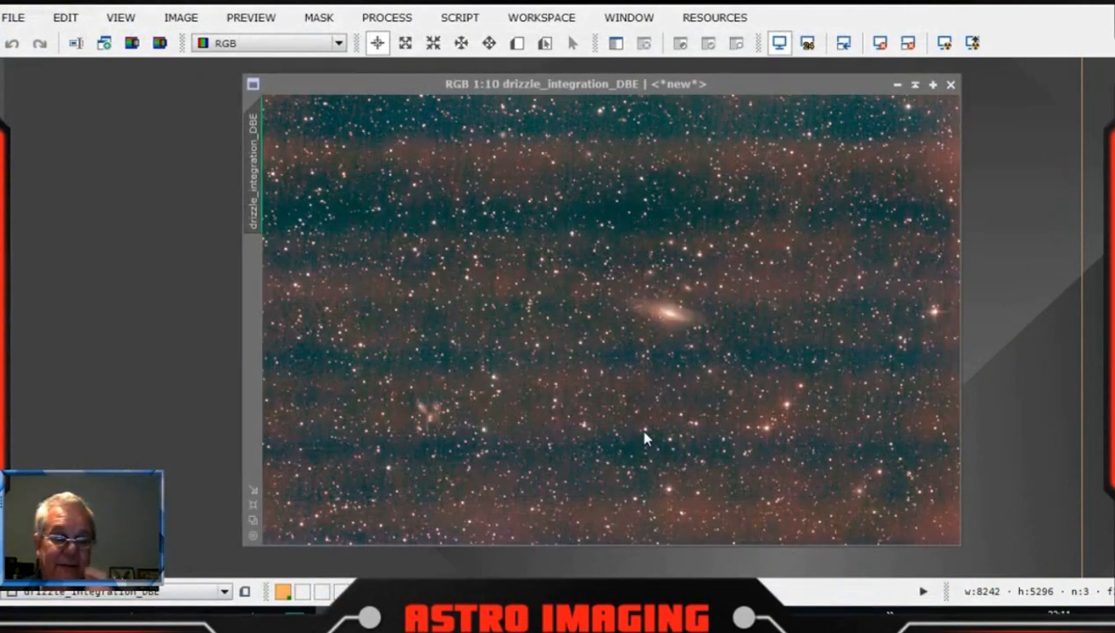
click(637, 506)
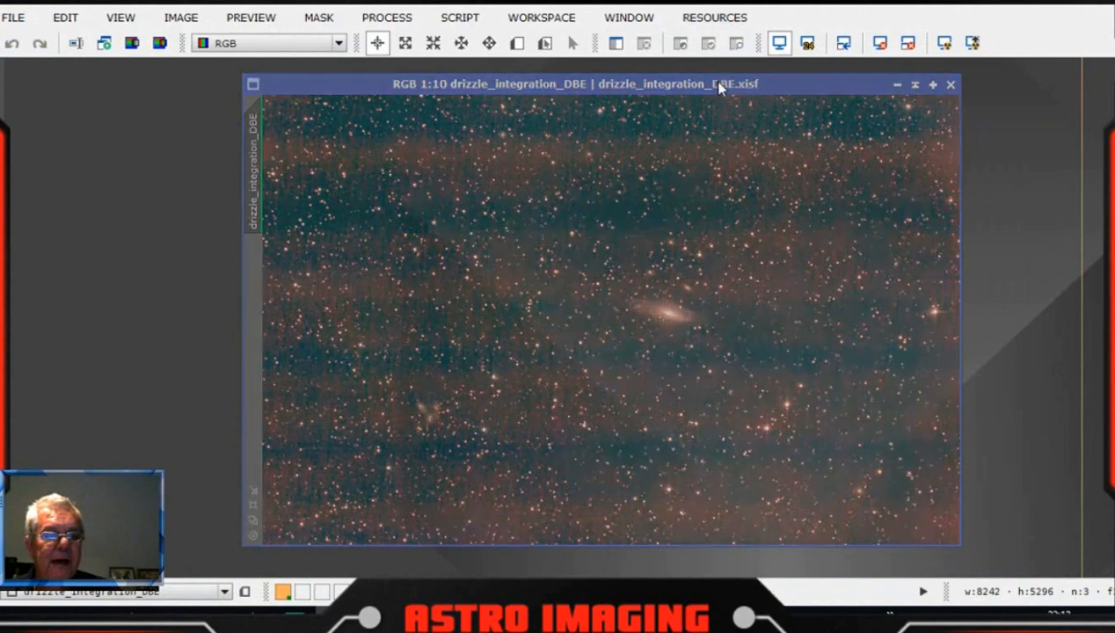
Run the CanonBandingReduction script on drizzle_integration_DBE with an amount of 1.00 and highlight protection off
drag(714, 82, 652, 78)
click(459, 17)
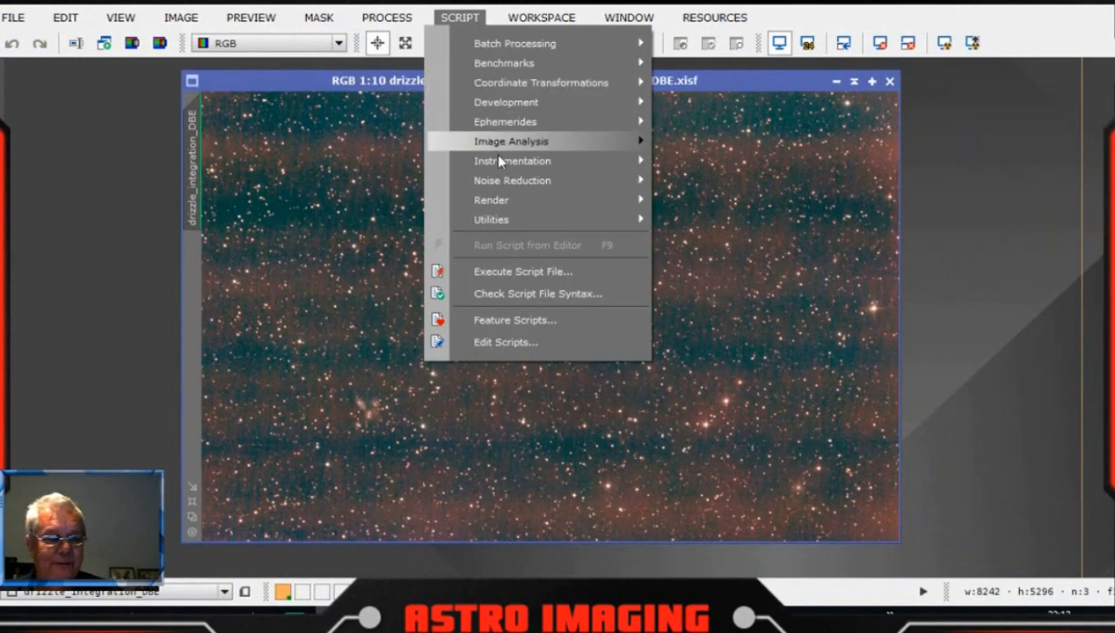
mouse_move(518, 219)
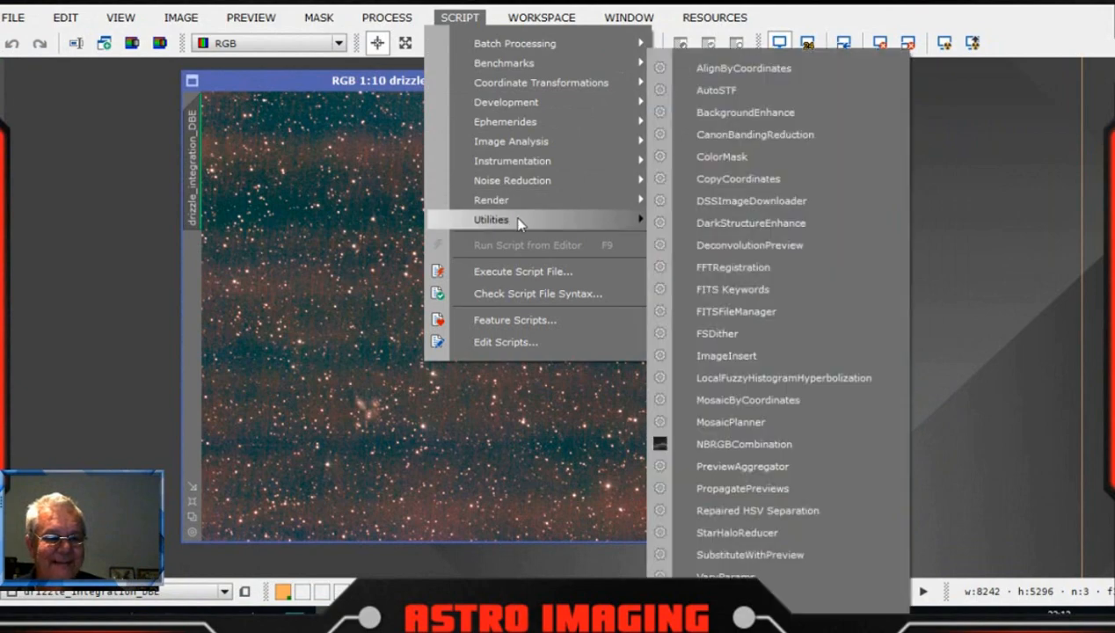
click(776, 142)
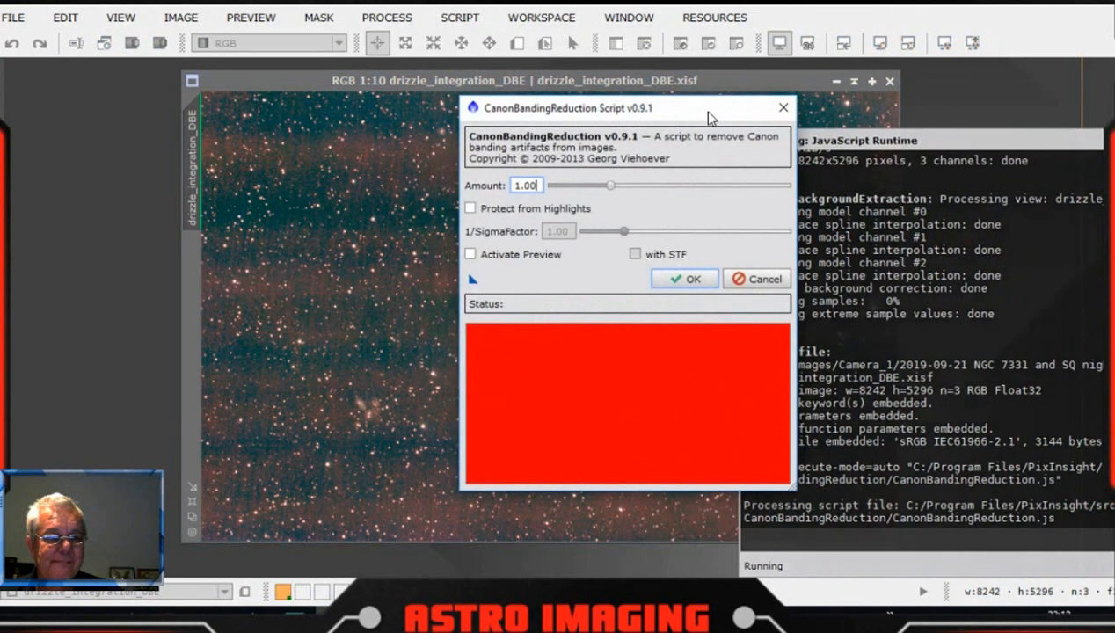
drag(708, 119, 630, 147)
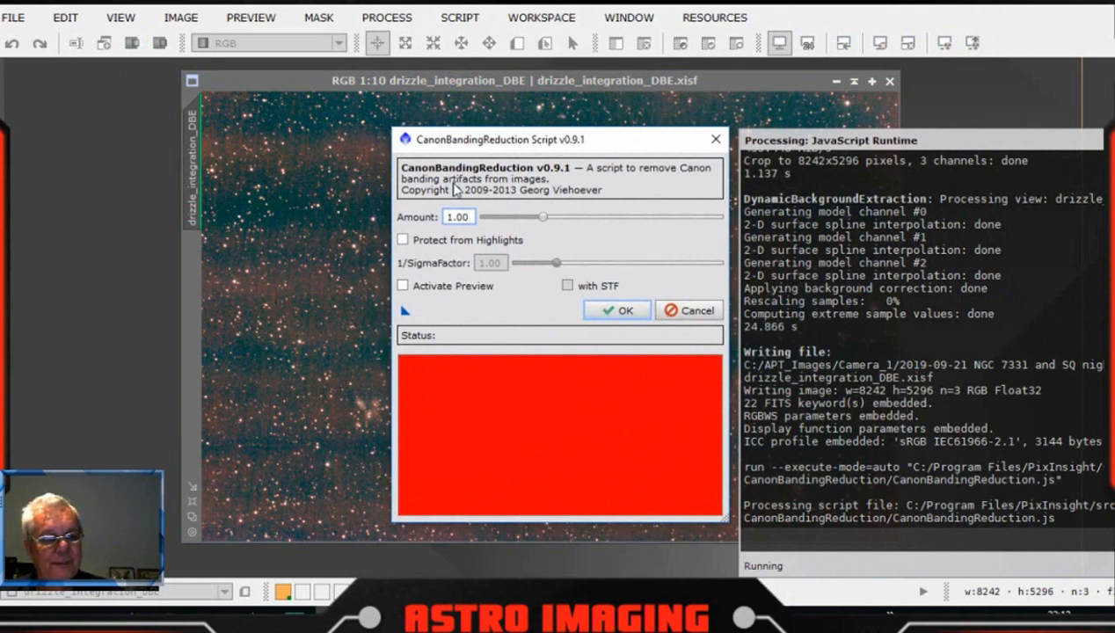
click(623, 317)
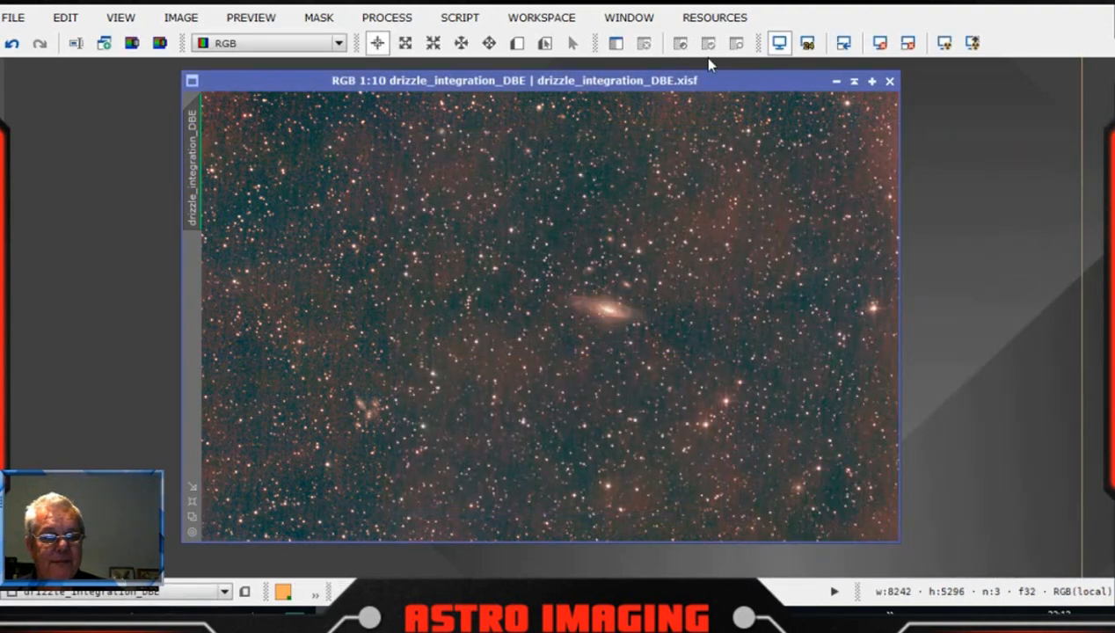
drag(700, 82, 686, 83)
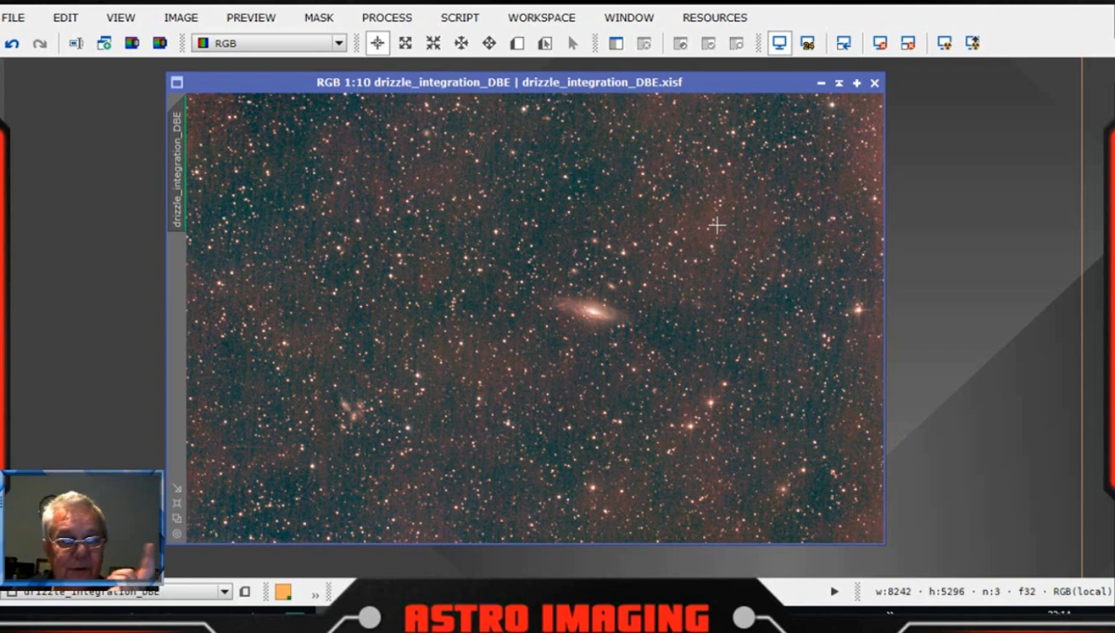
click(461, 17)
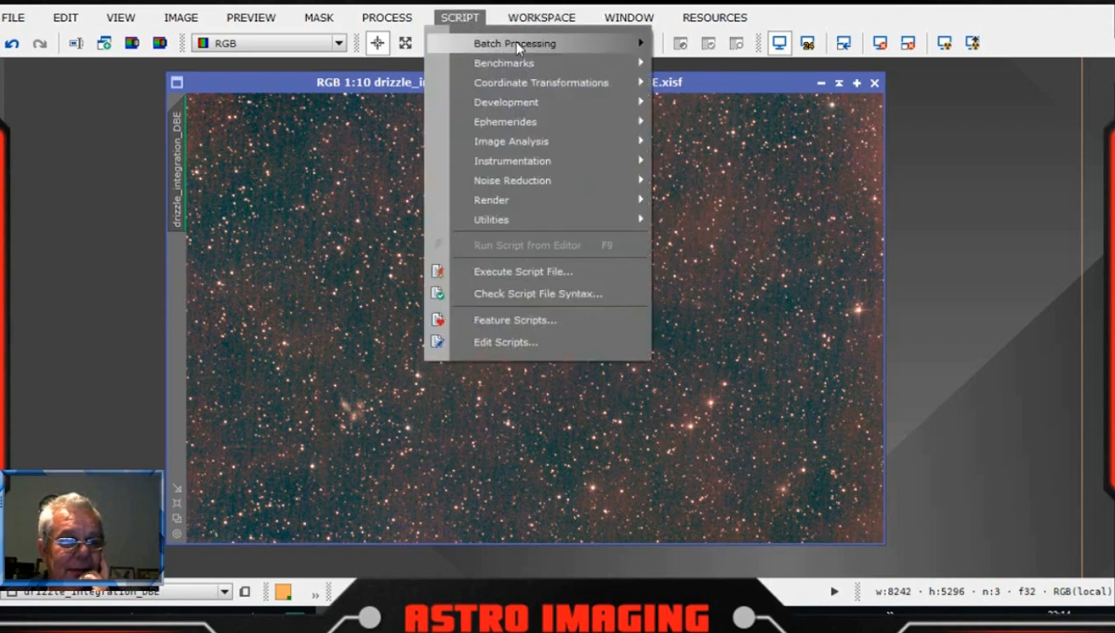
mouse_move(526, 14)
mouse_move(363, 25)
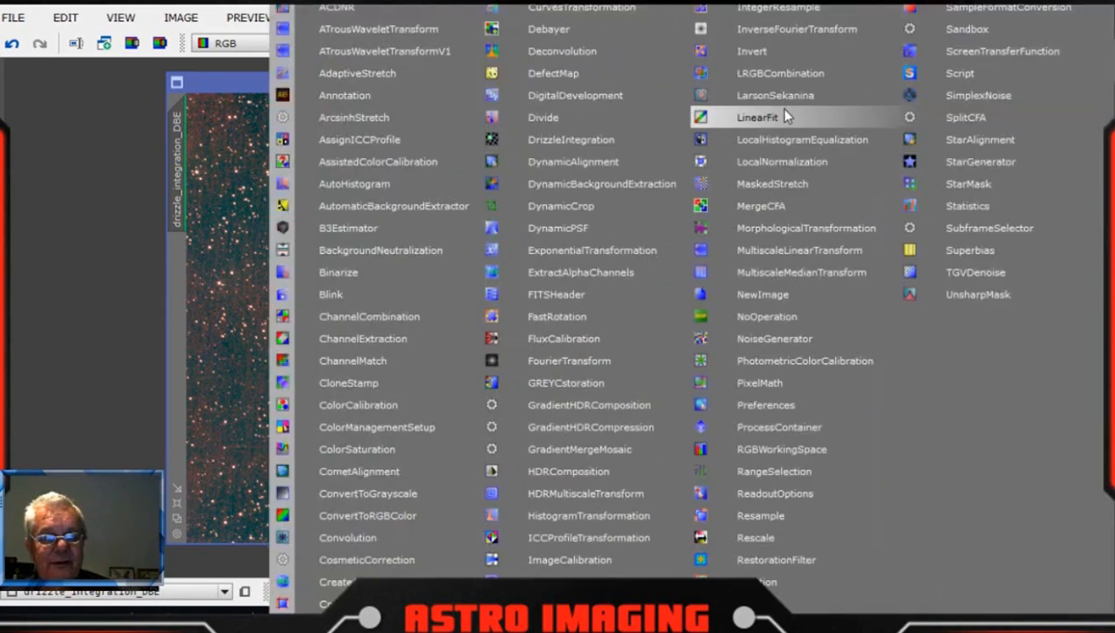
click(783, 140)
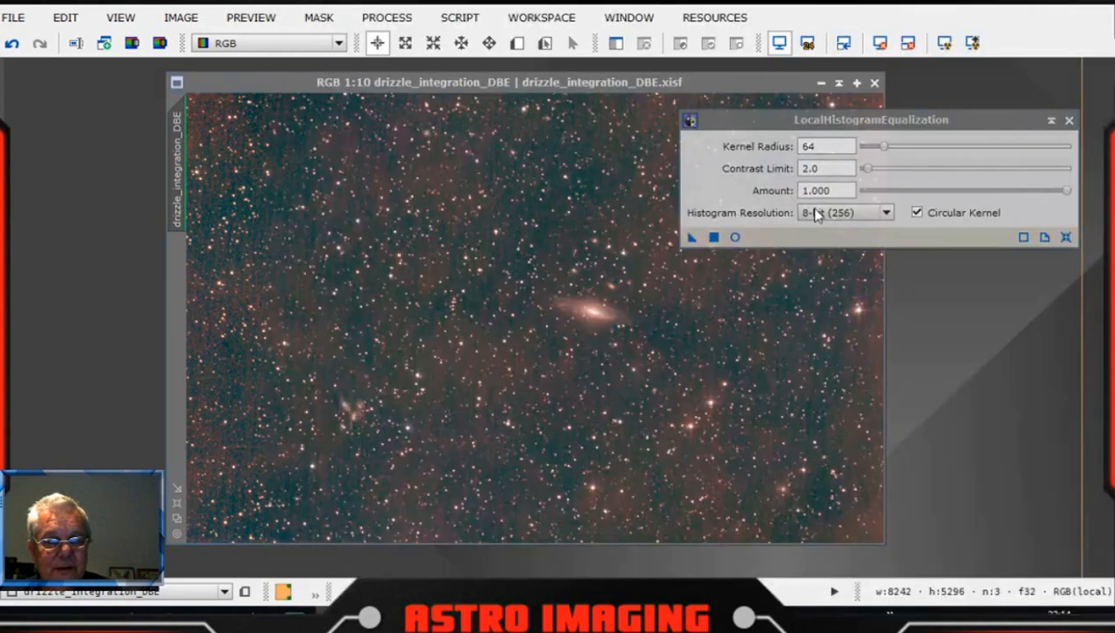
click(1068, 119)
Open HistogramTransformation, track the drizzle_integration_DBE view and examine the color channel peaks at the shadow end at 100× magnification
click(407, 19)
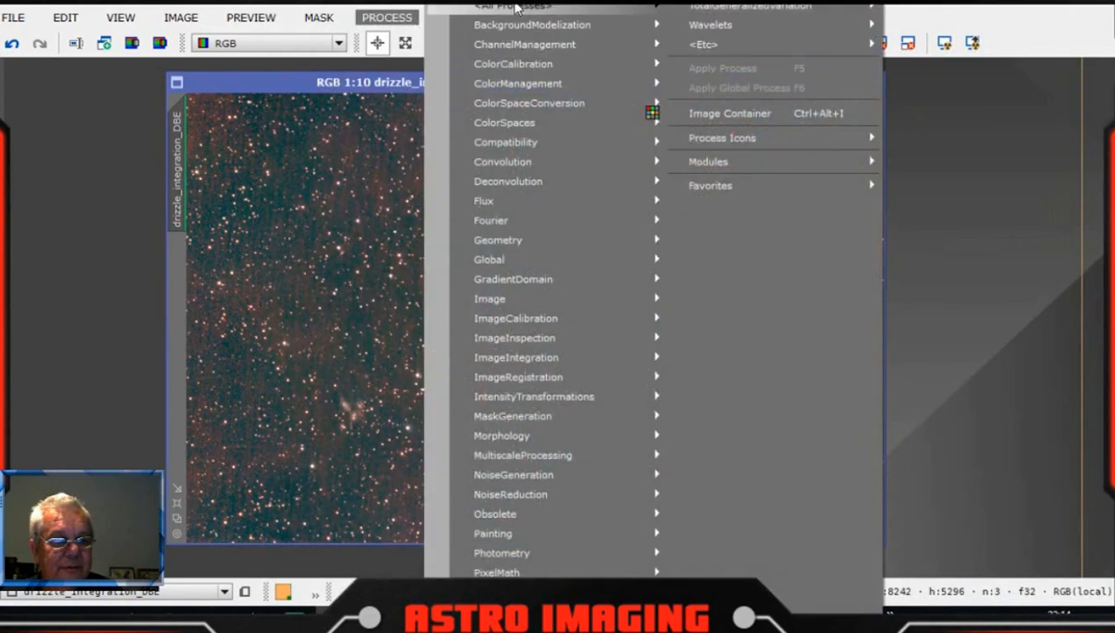
mouse_move(519, 7)
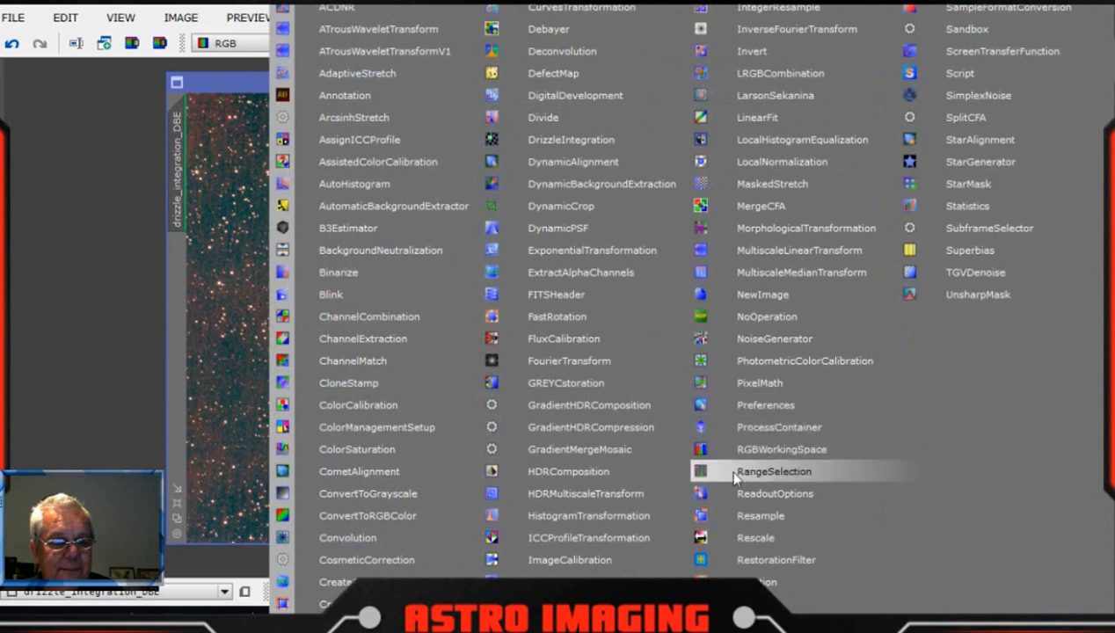
click(599, 517)
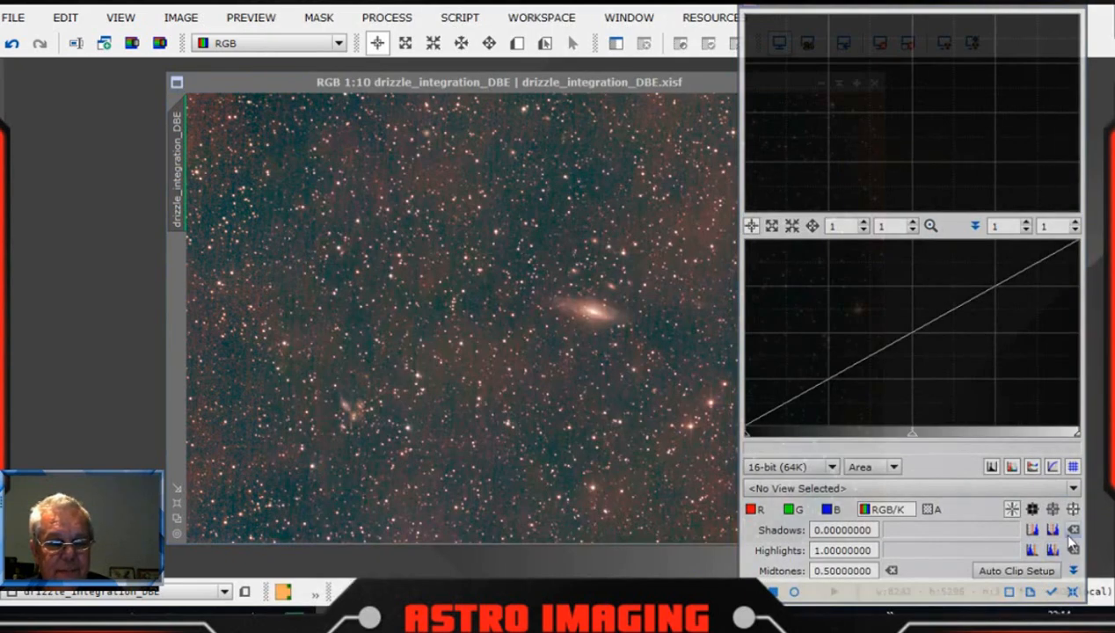
click(1053, 591)
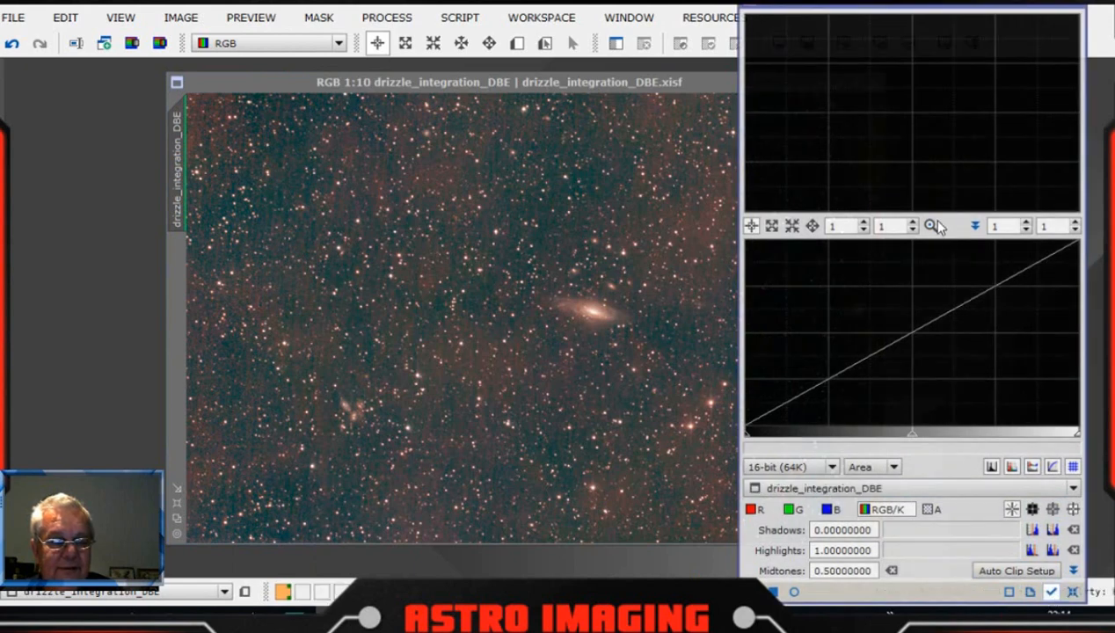
scroll(890, 158, up, 7)
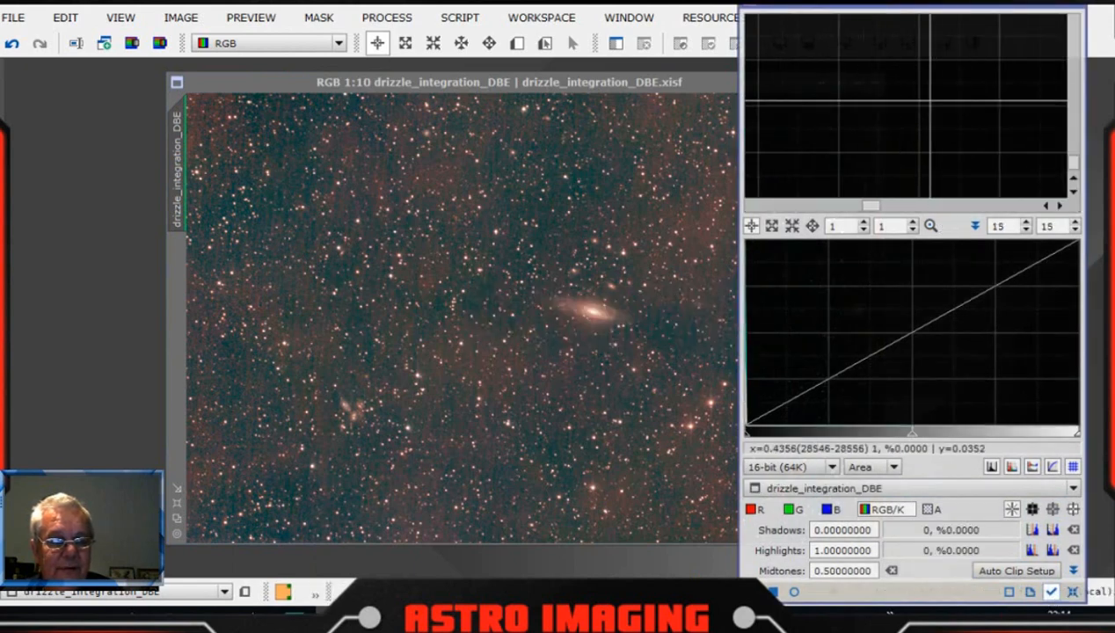
drag(877, 205, 753, 206)
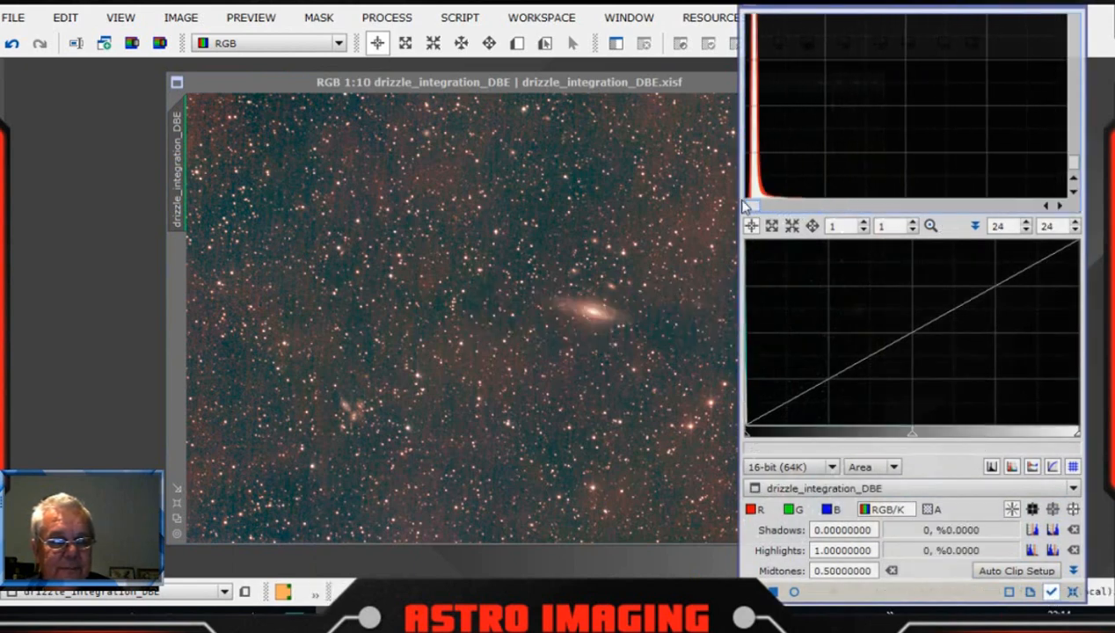
scroll(766, 167, up, 2)
scroll(767, 132, up, 9)
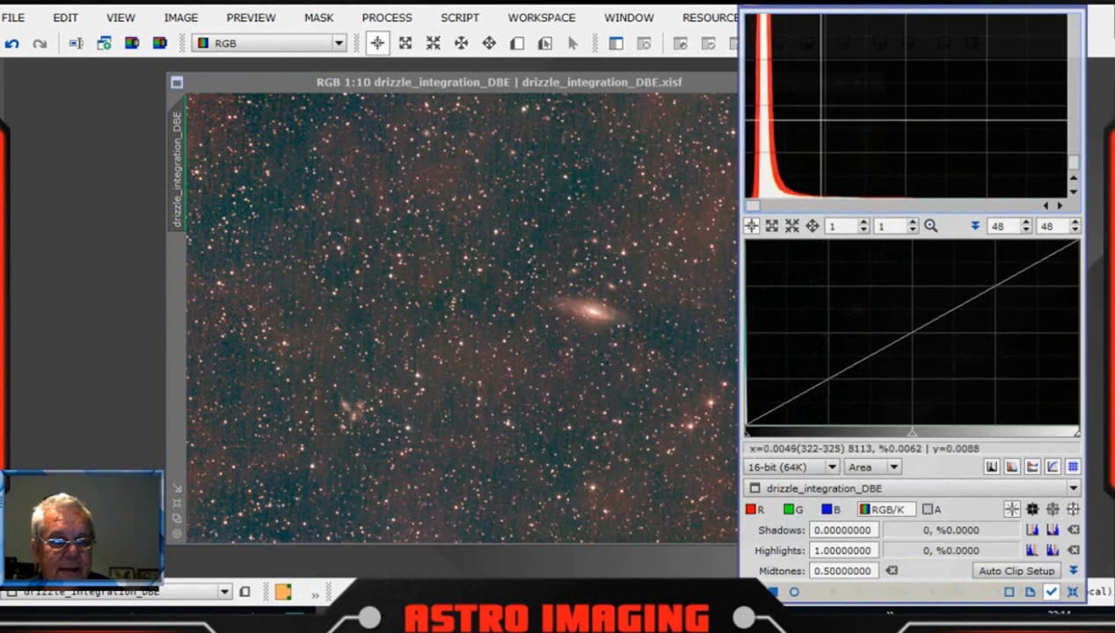
scroll(767, 132, up, 8)
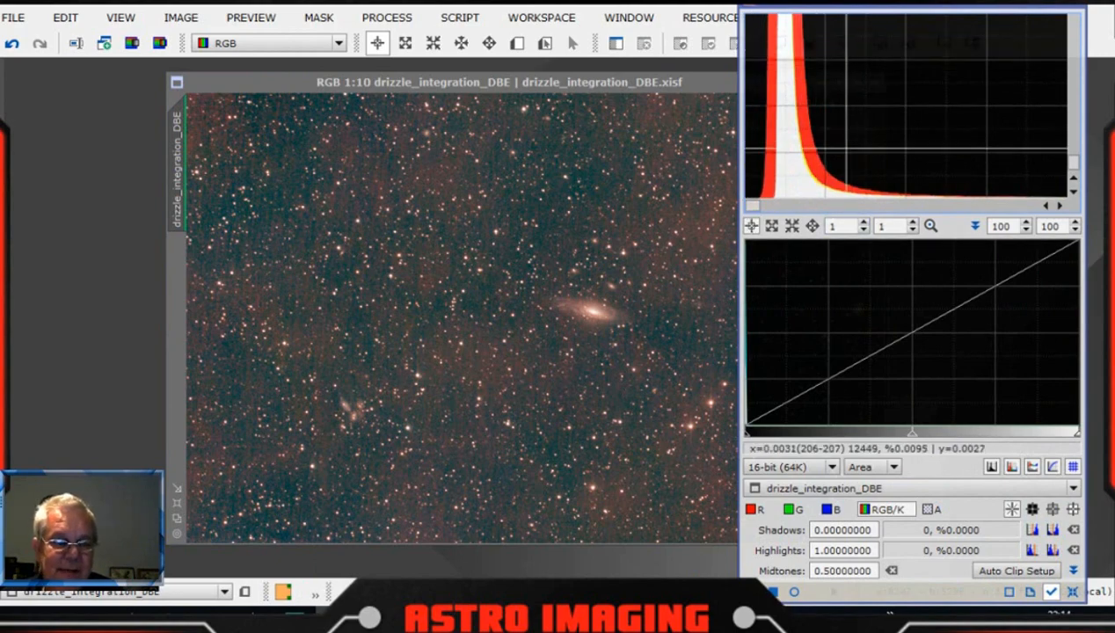
Run the AutoColor script on drizzle_integration_DBE, keeping HistogramTransformation aside meanwhile and bringing it fully into view for checking the result
drag(937, 7, 1114, 7)
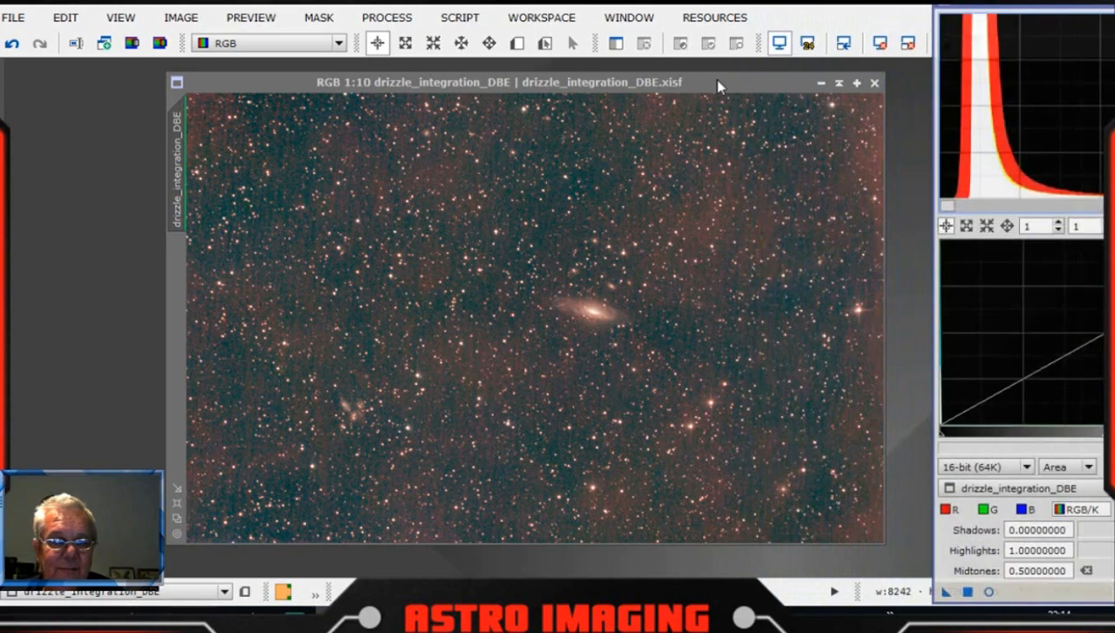
drag(719, 84, 564, 73)
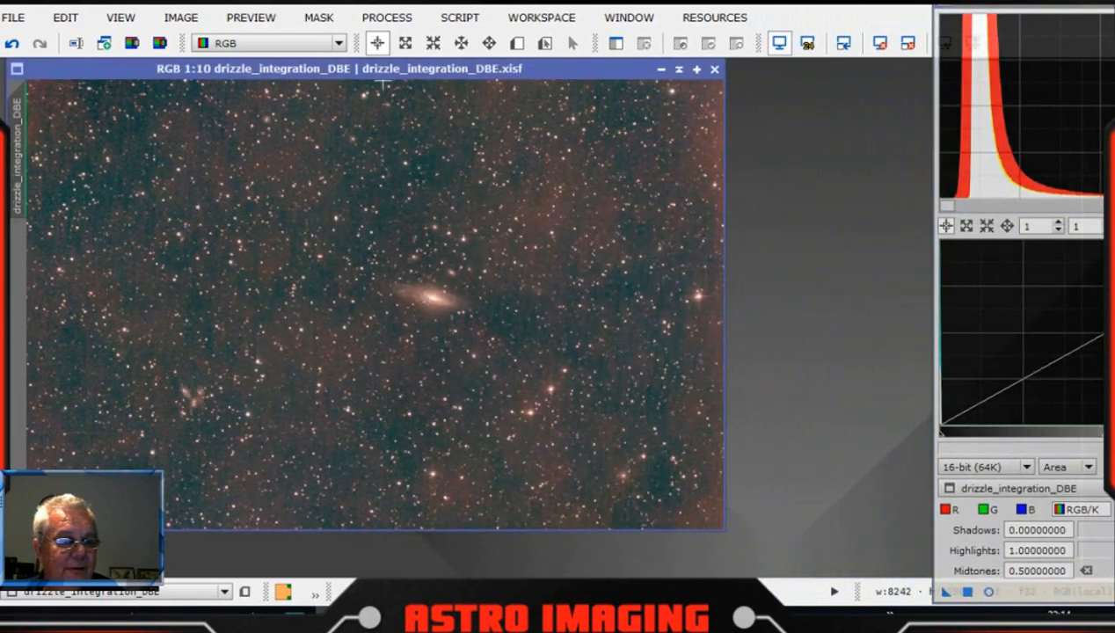
click(388, 18)
key(Escape)
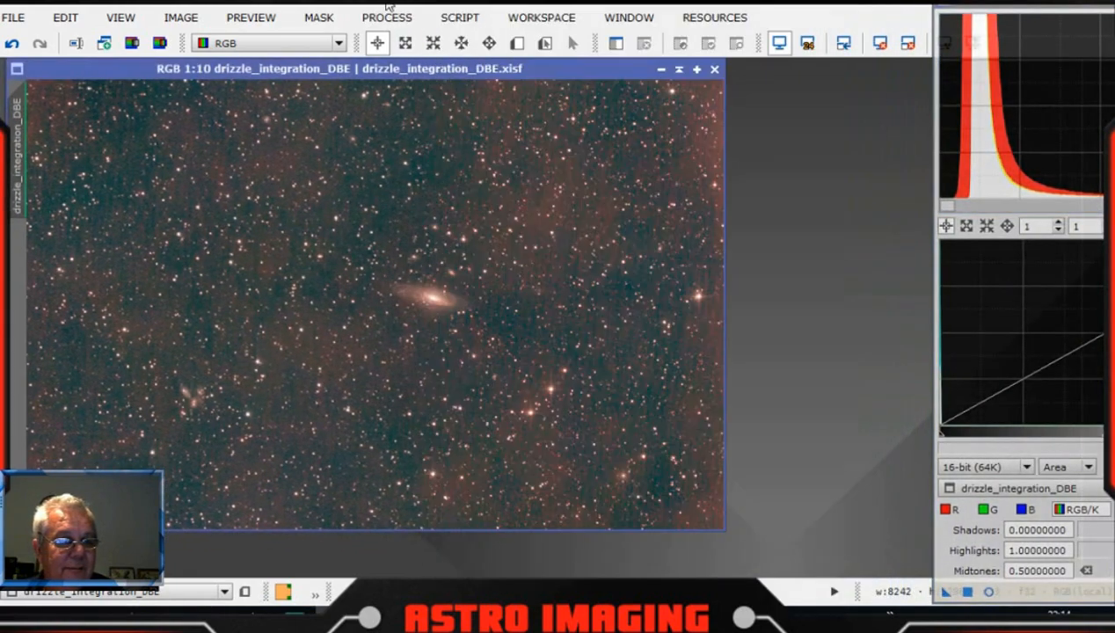
click(460, 18)
mouse_move(516, 219)
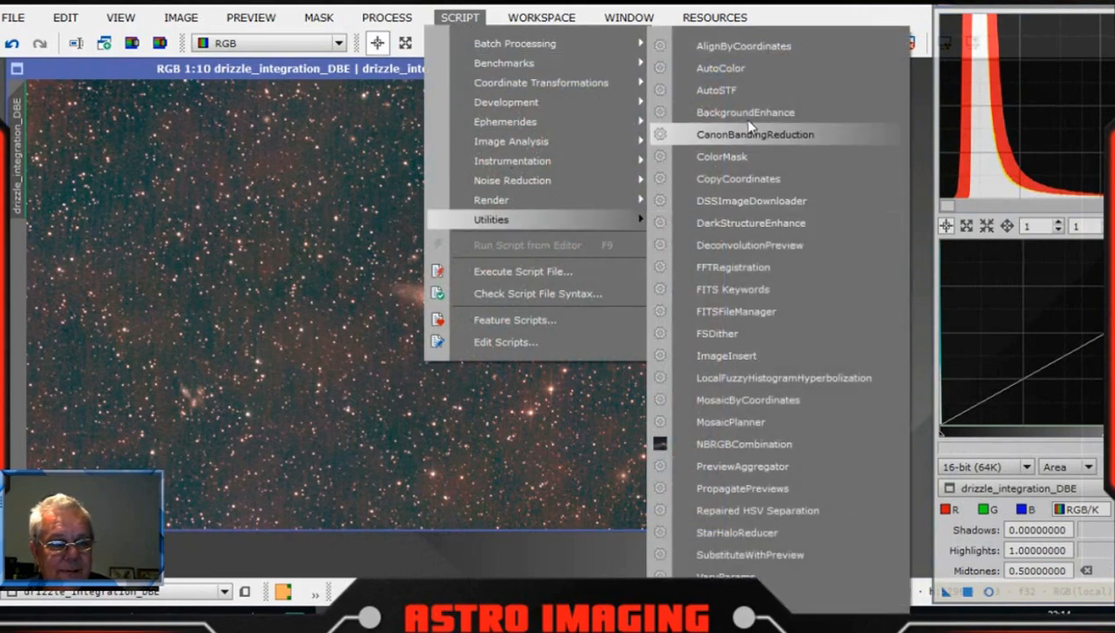
click(764, 70)
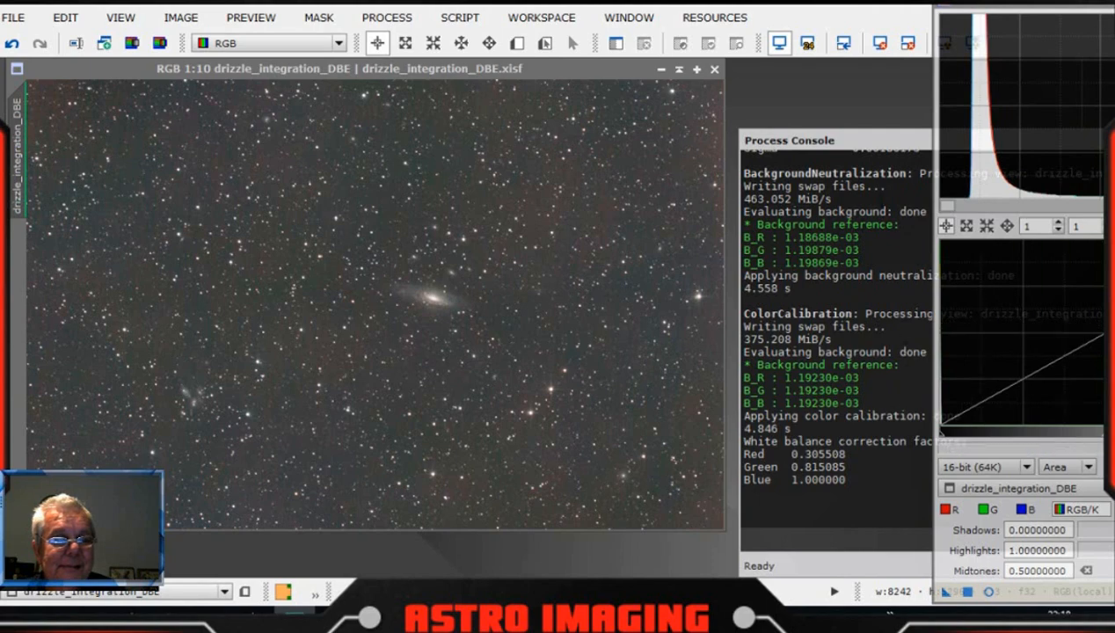
drag(1054, 7, 857, 12)
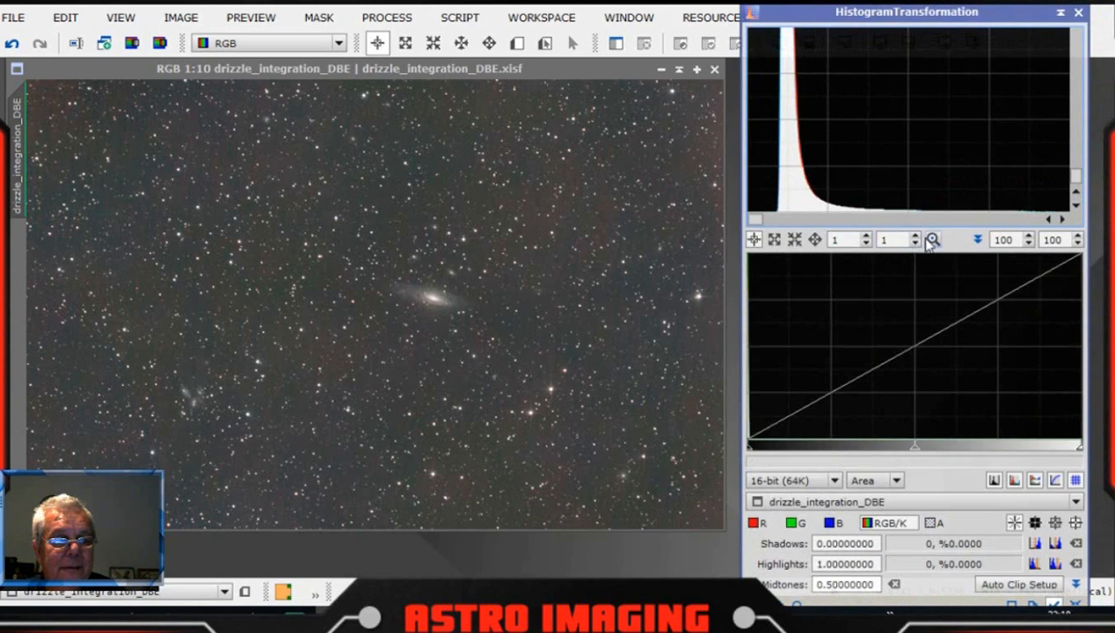
Examine how the color channel peaks overlap at up to 210× histogram magnification and close HistogramTransformation
scroll(903, 139, up, 3)
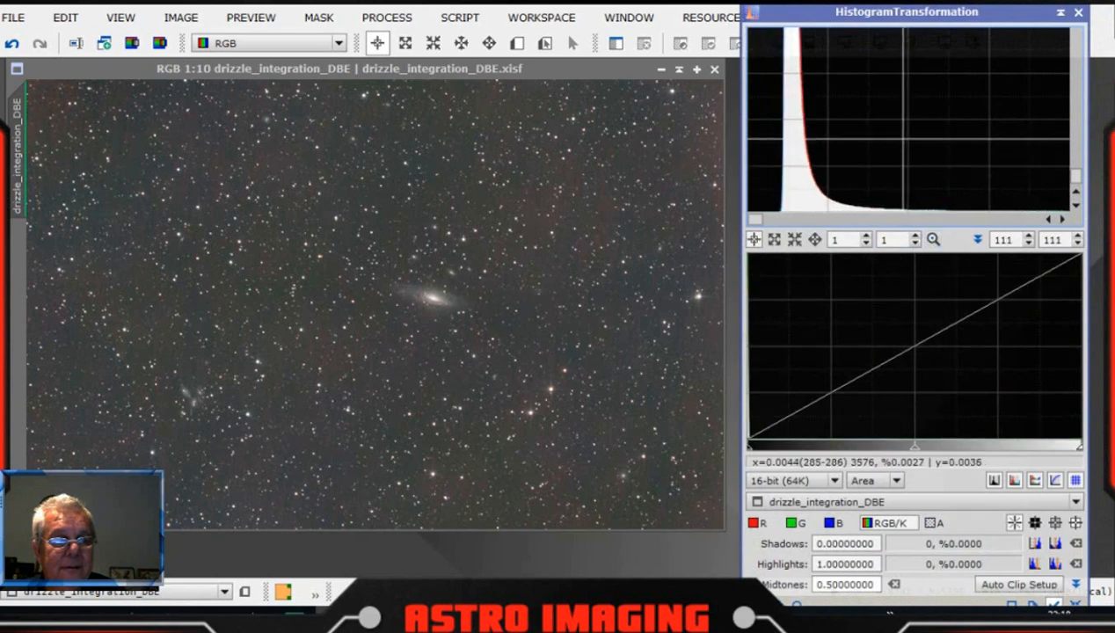
scroll(903, 139, up, 6)
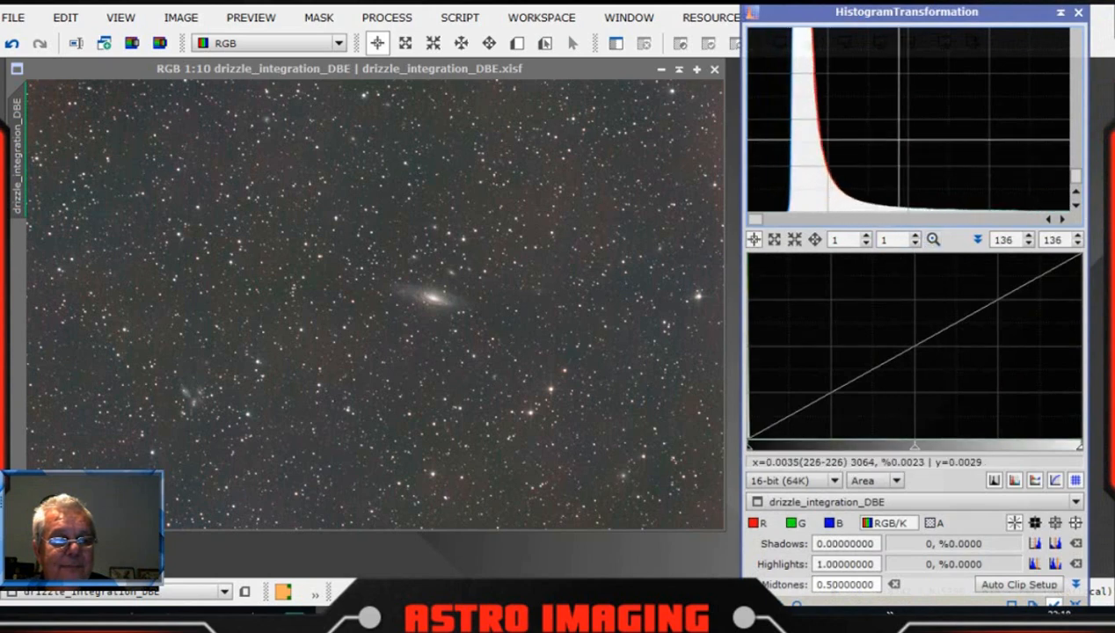
scroll(903, 139, up, 5)
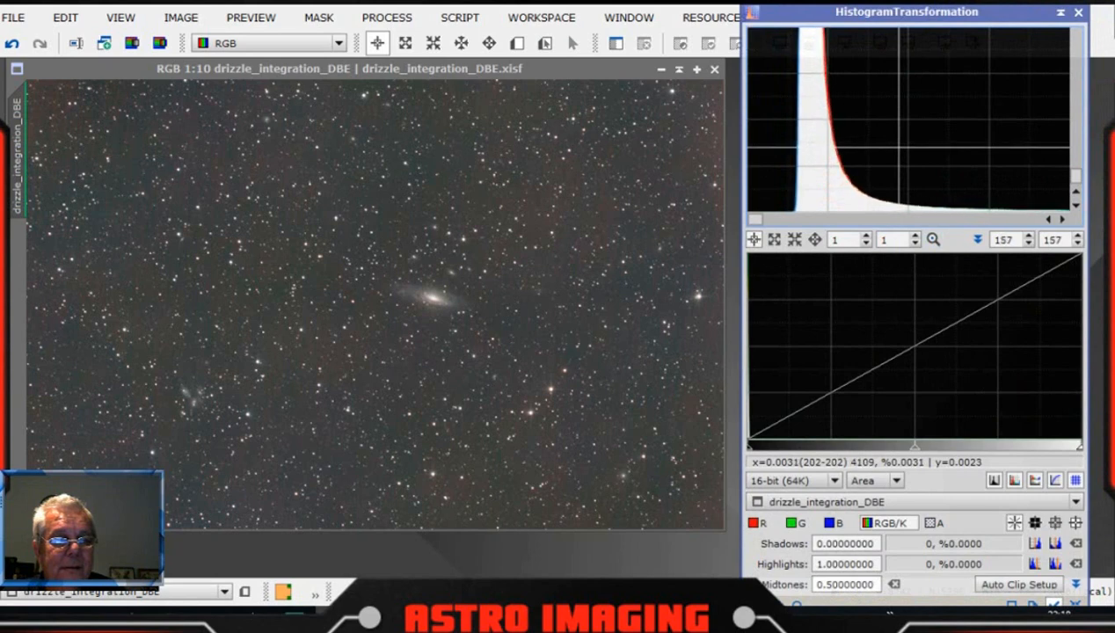
scroll(903, 139, up, 5)
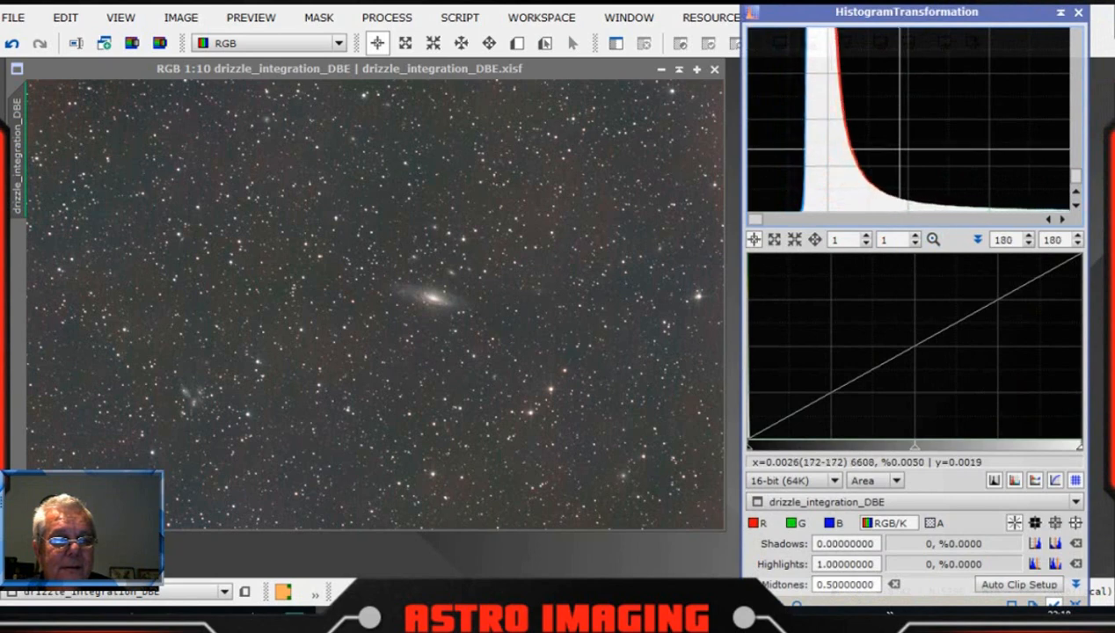
scroll(903, 139, up, 5)
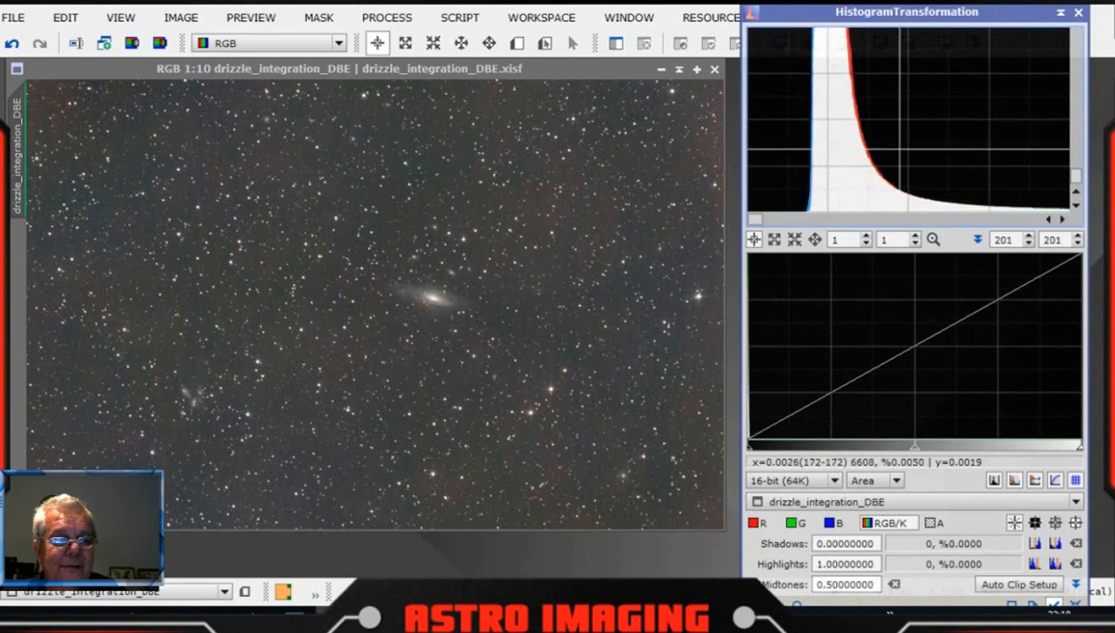
scroll(899, 149, up, 2)
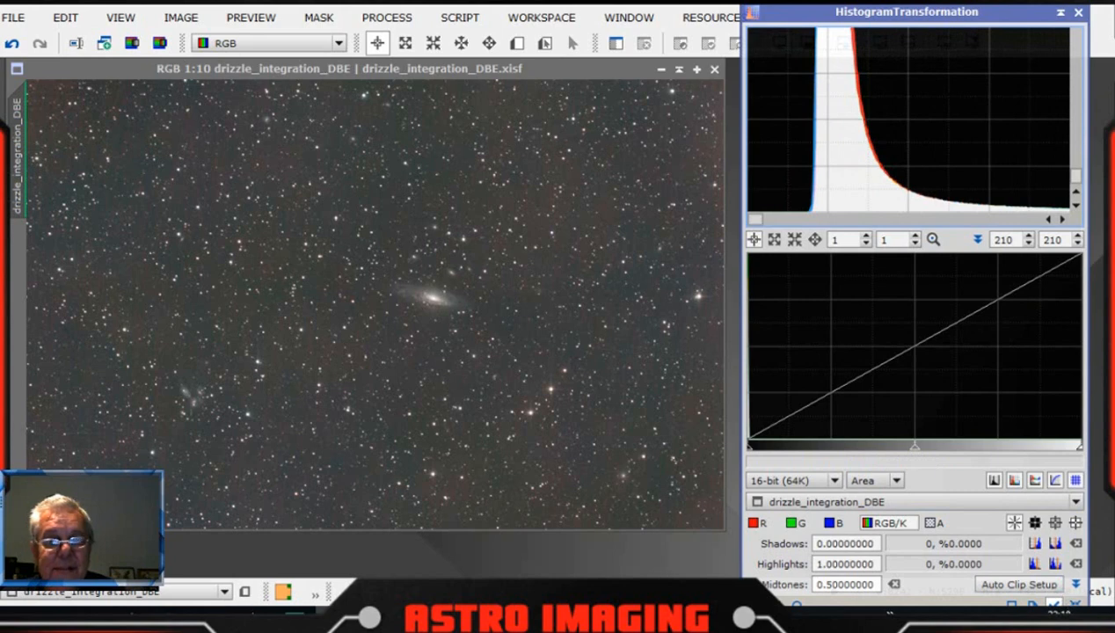
click(1078, 11)
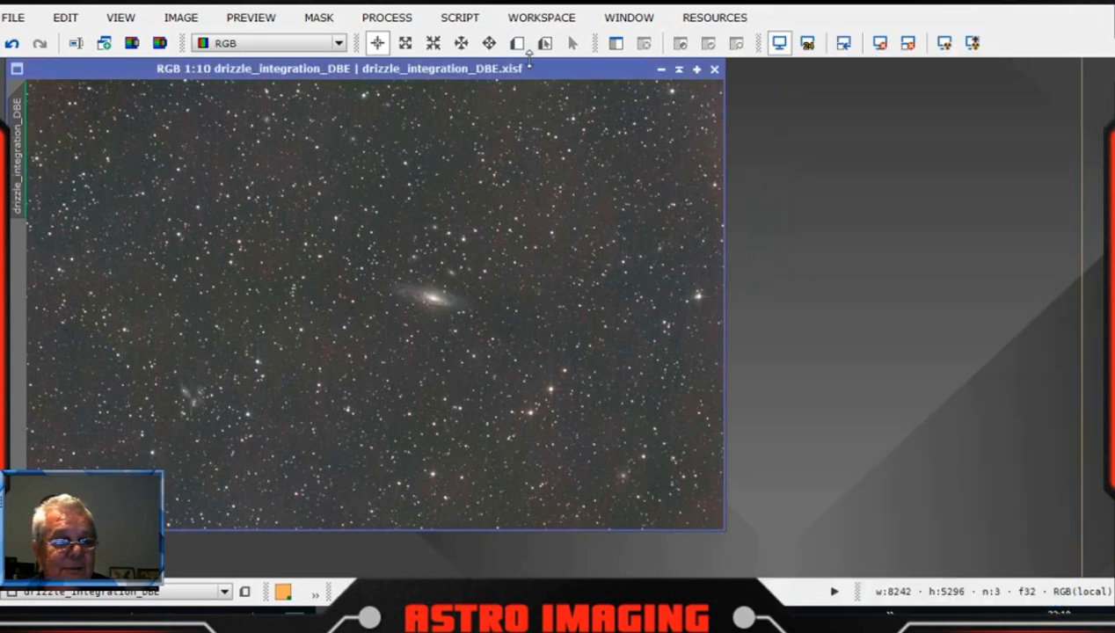
Inspect the star colors and the galaxy in drizzle_integration_DBE at up to 1:1, returning to a full view of the image
drag(533, 73, 699, 88)
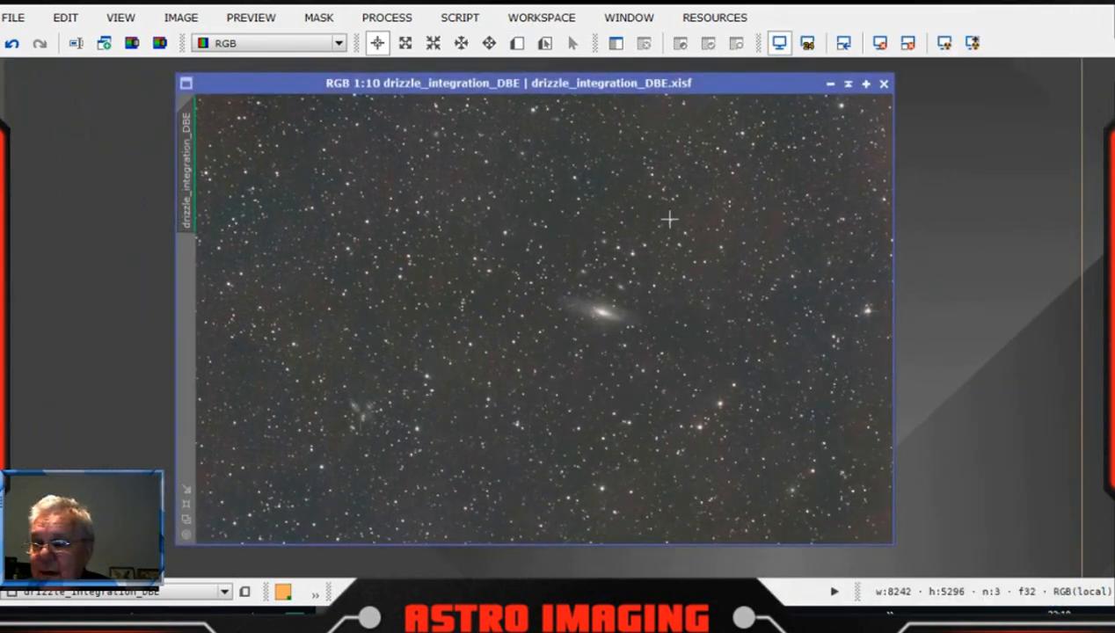
scroll(646, 285, up, 7)
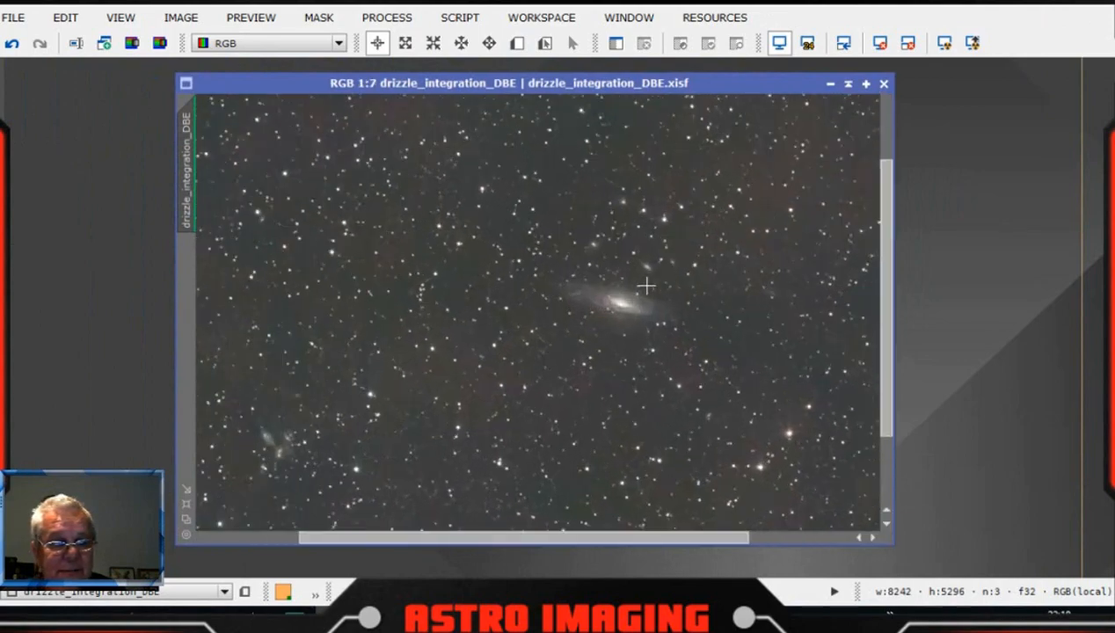
scroll(648, 293, up, 4)
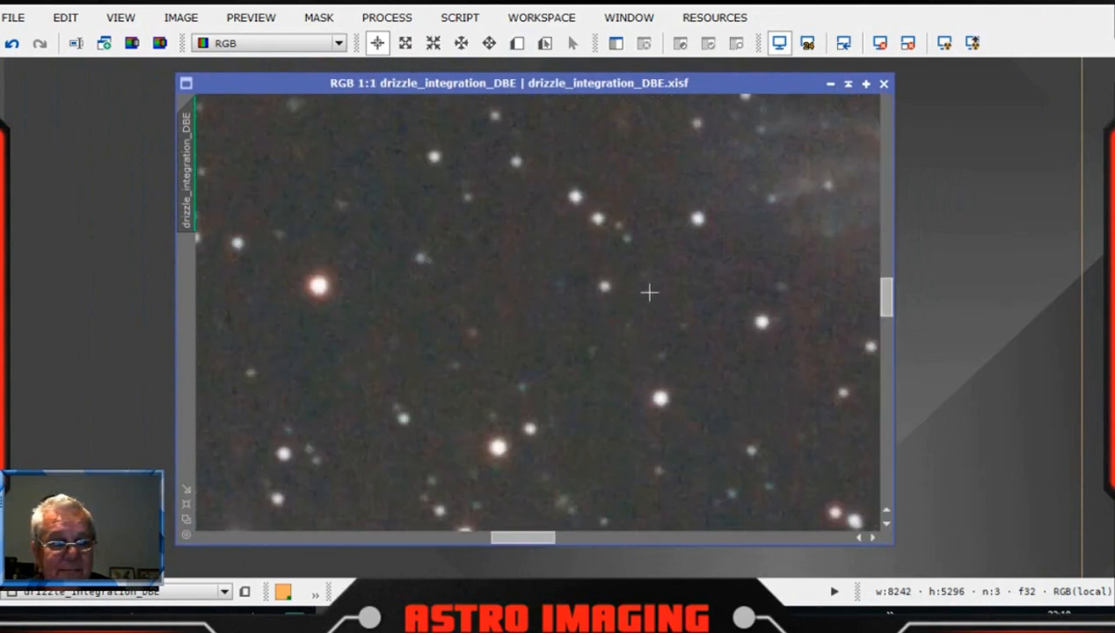
scroll(651, 294, down, 3)
scroll(651, 293, down, 5)
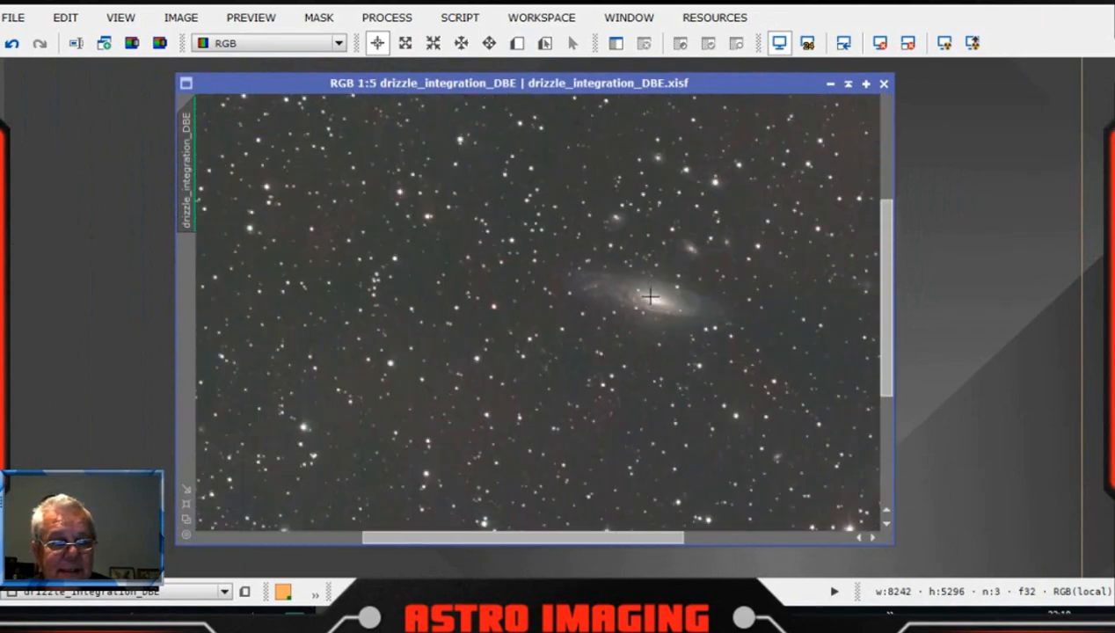
scroll(644, 304, down, 4)
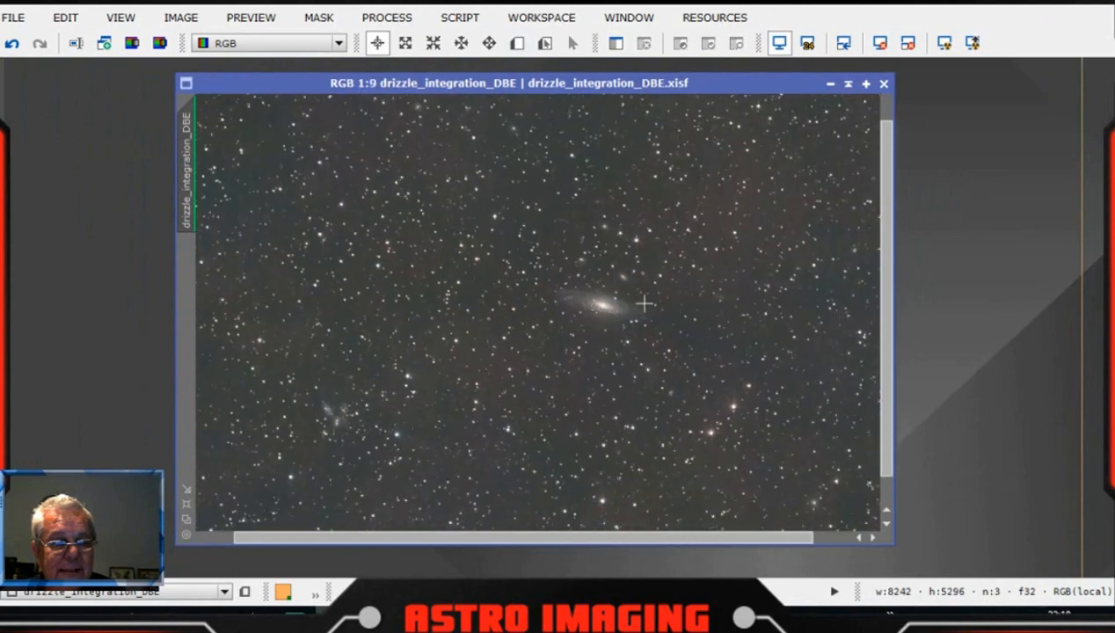
scroll(644, 303, up, 1)
scroll(645, 304, down, 1)
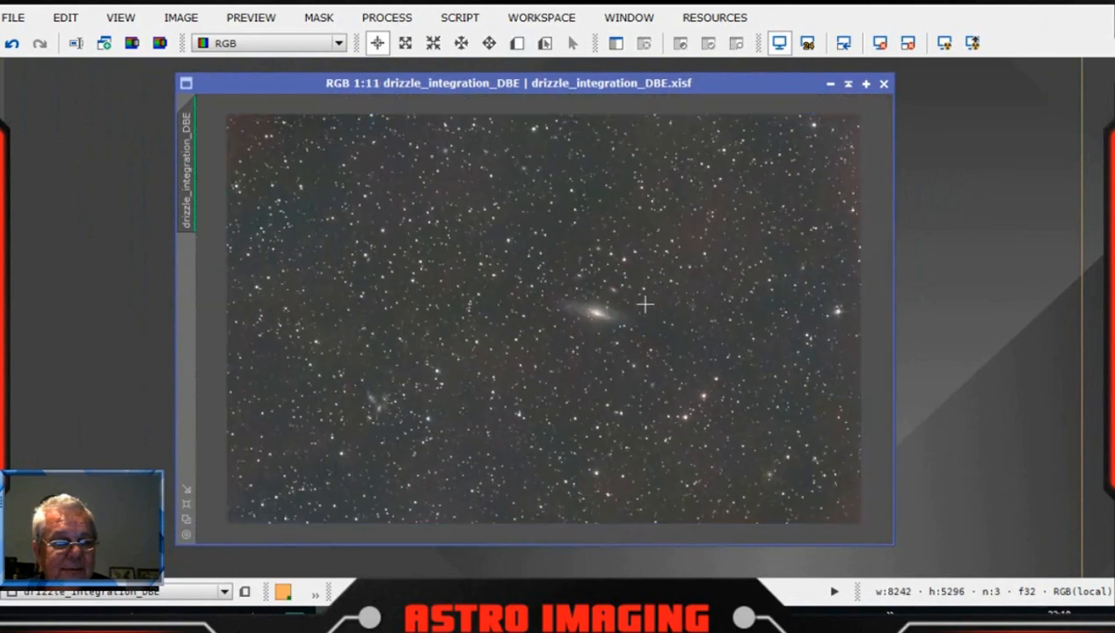
scroll(645, 303, up, 1)
scroll(645, 304, down, 1)
drag(726, 92, 718, 99)
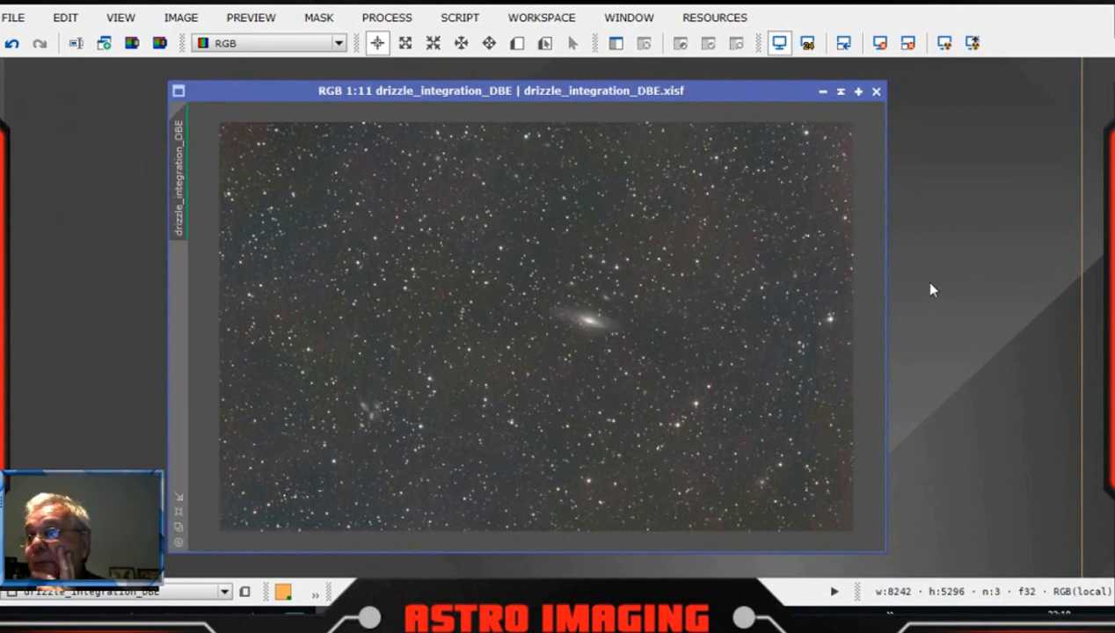
Inspect the background noise of drizzle_integration_DBE at 4:1 and return to the 1:10 view
scroll(616, 299, up, 4)
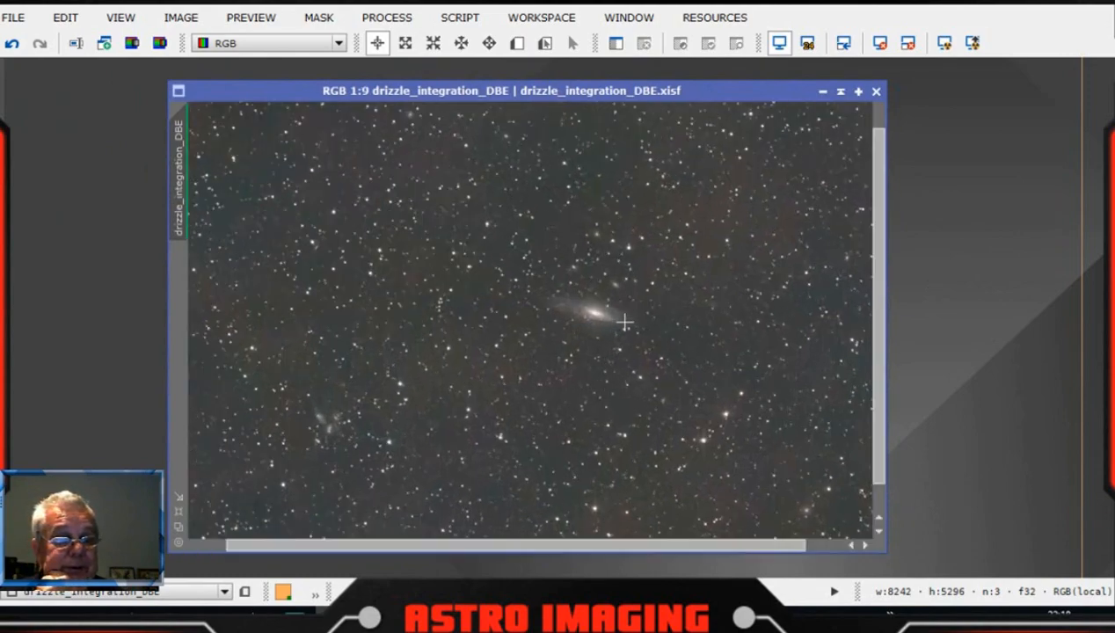
scroll(610, 322, up, 9)
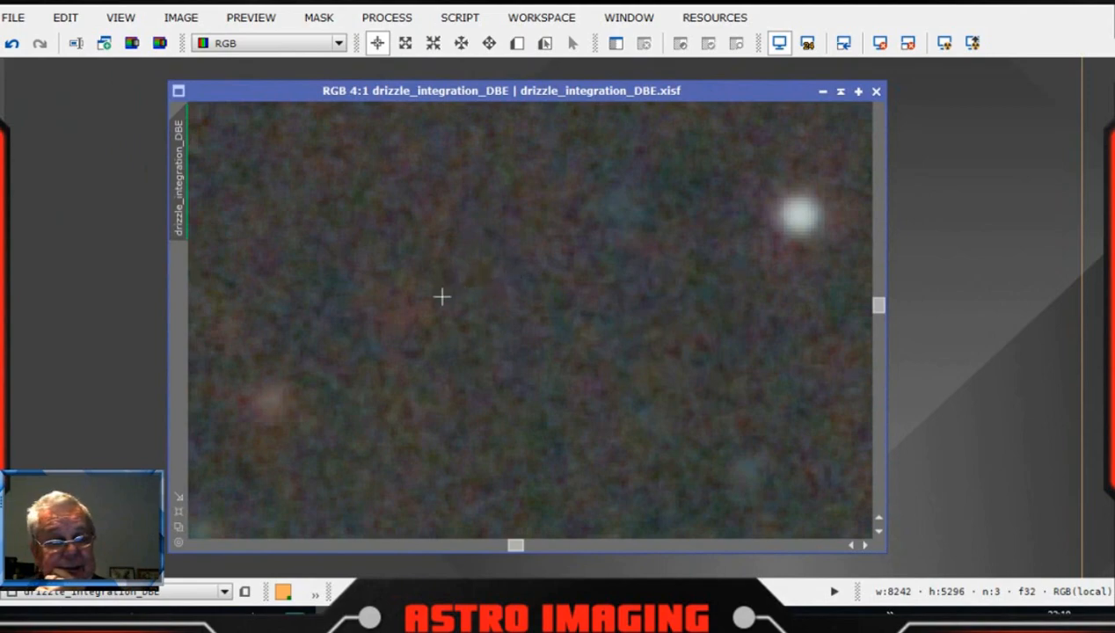
scroll(560, 394, down, 11)
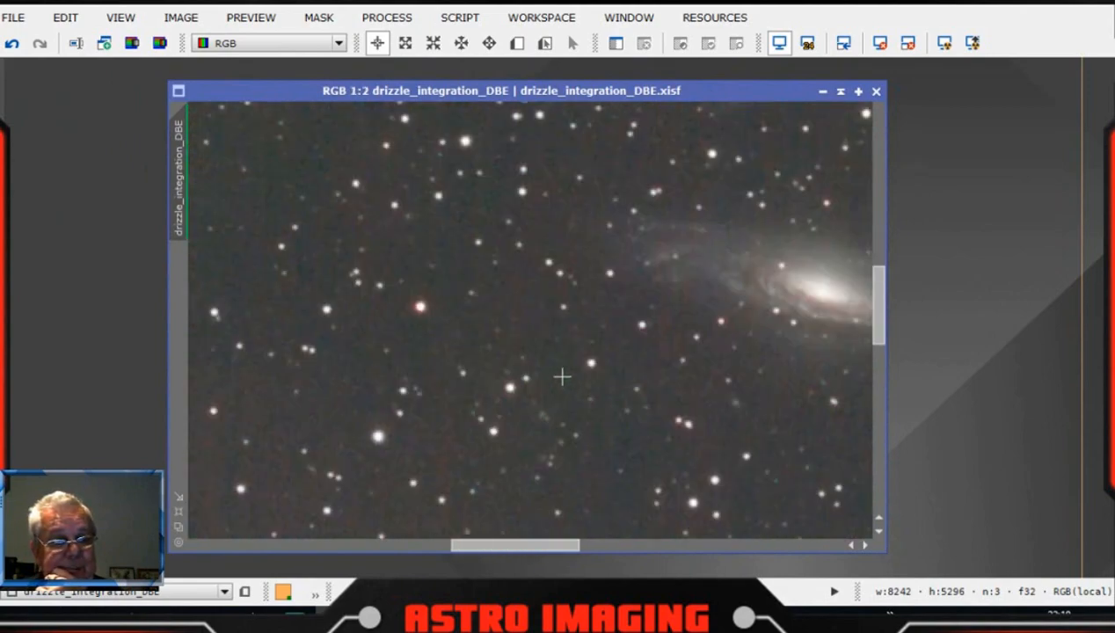
scroll(561, 376, down, 3)
scroll(561, 377, up, 1)
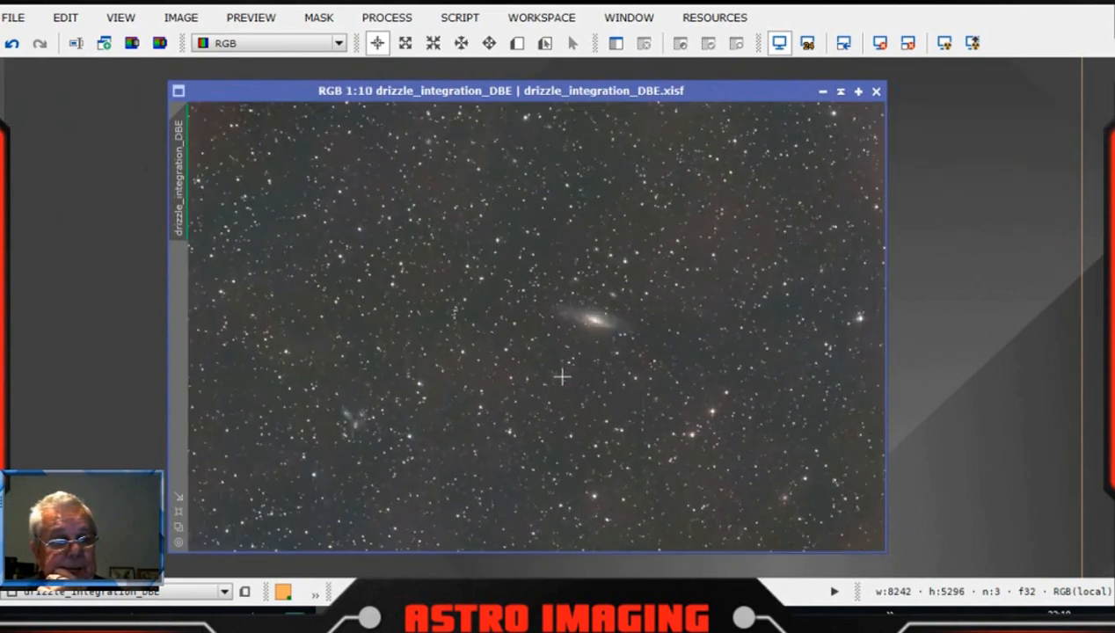
scroll(562, 376, down, 1)
scroll(562, 377, up, 1)
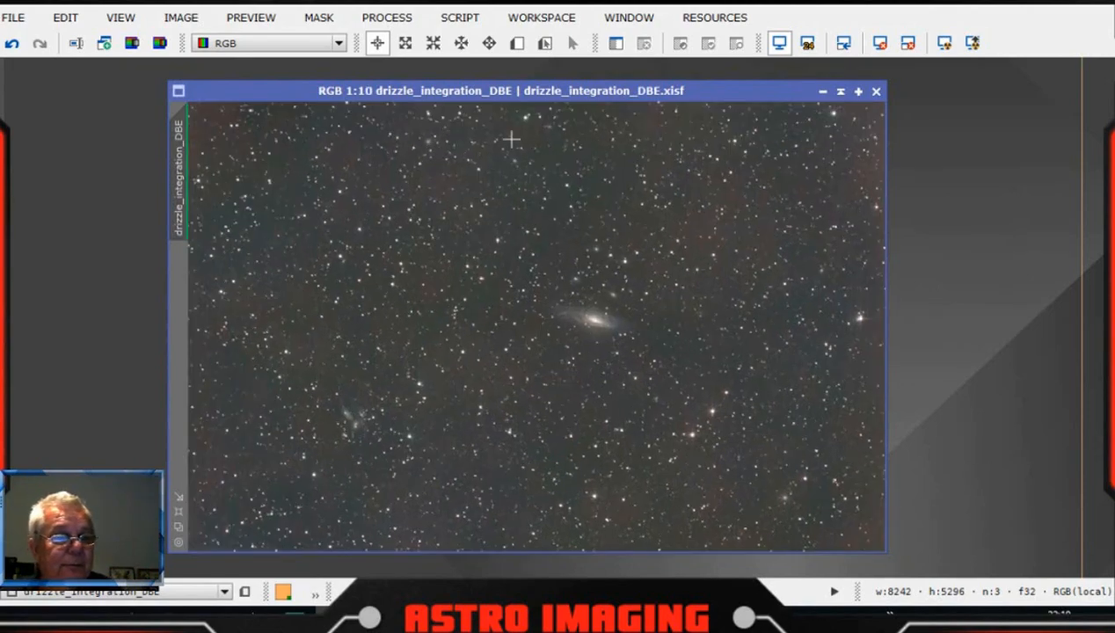
click(386, 17)
mouse_move(503, 14)
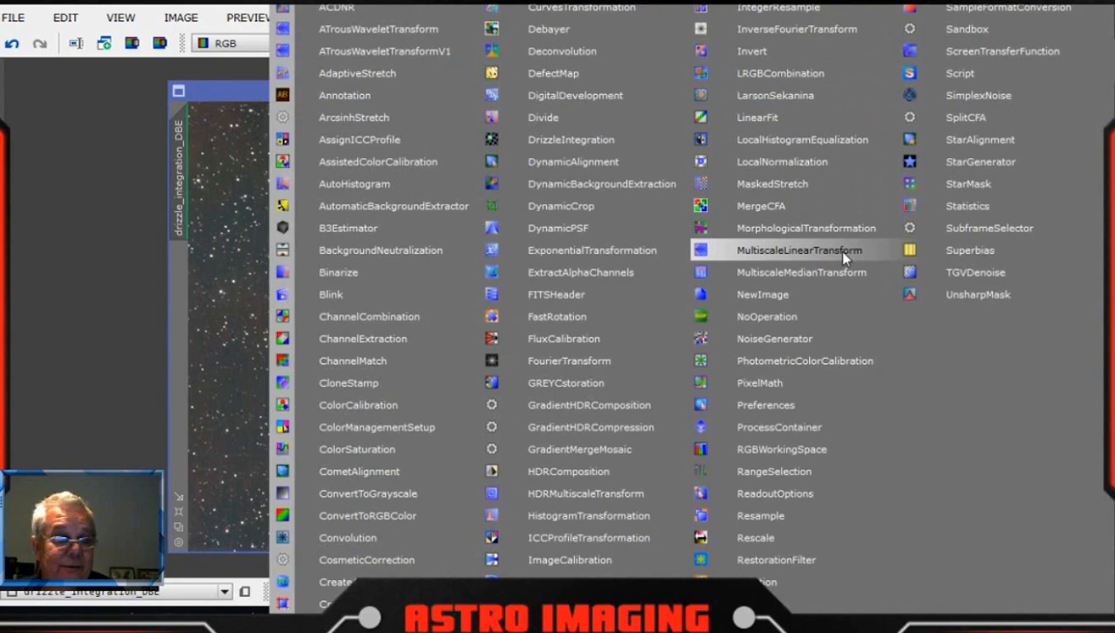
click(109, 259)
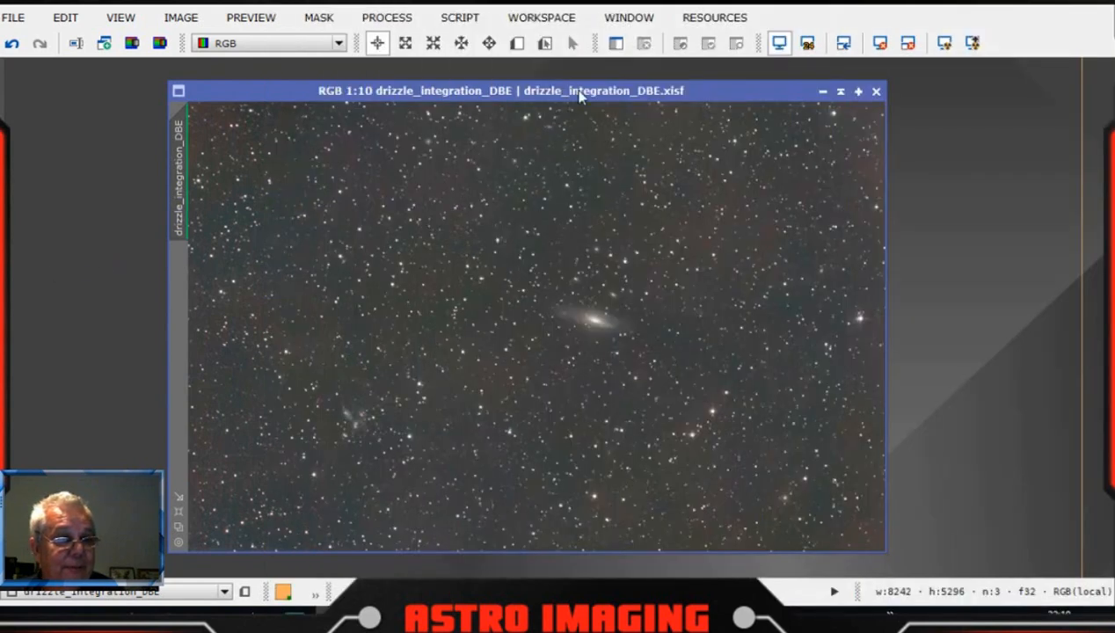
Extract the lightness of drizzle_integration_DBE as a separate grayscale image and place it over the color image
drag(579, 97, 530, 92)
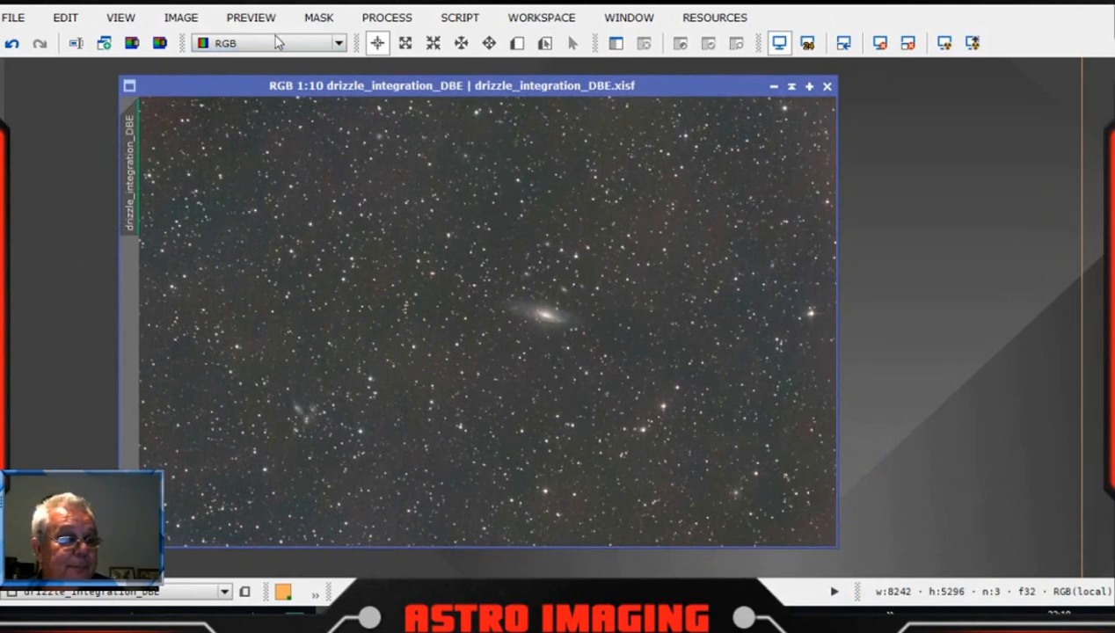
click(131, 43)
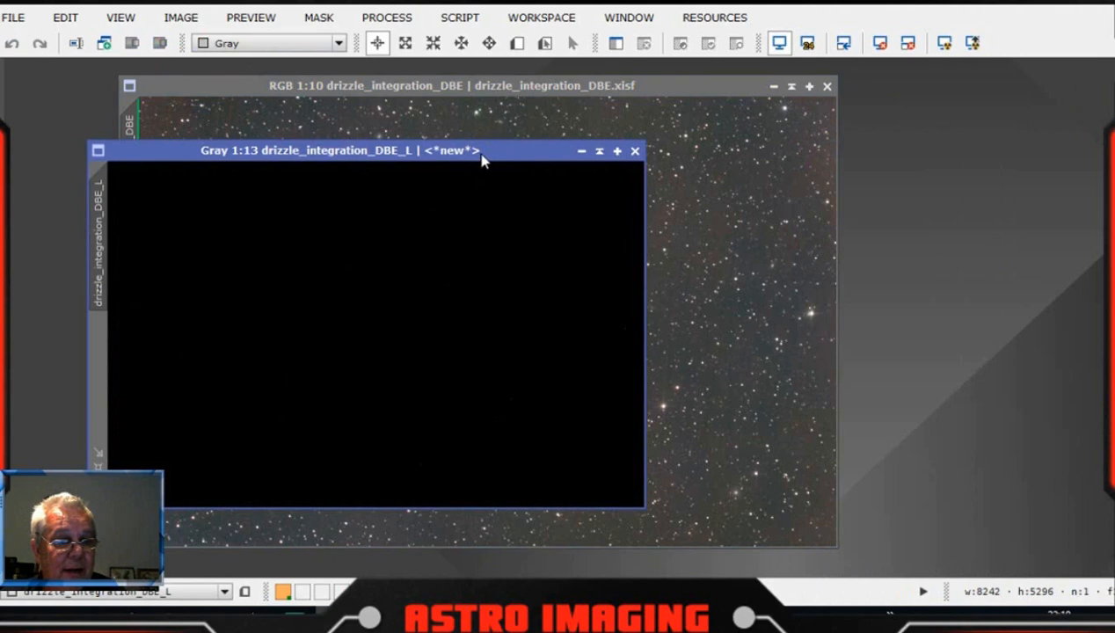
drag(482, 158, 659, 114)
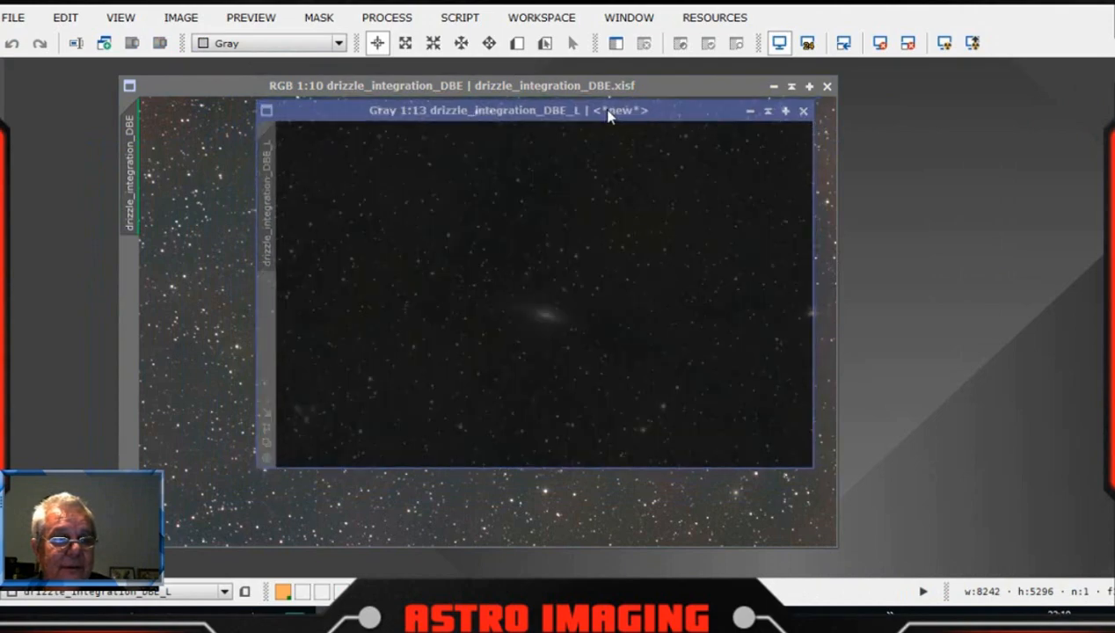
Open ScreenTransferFunction and arrange it below the grayscale drizzle_integration_DBE_L image
click(406, 19)
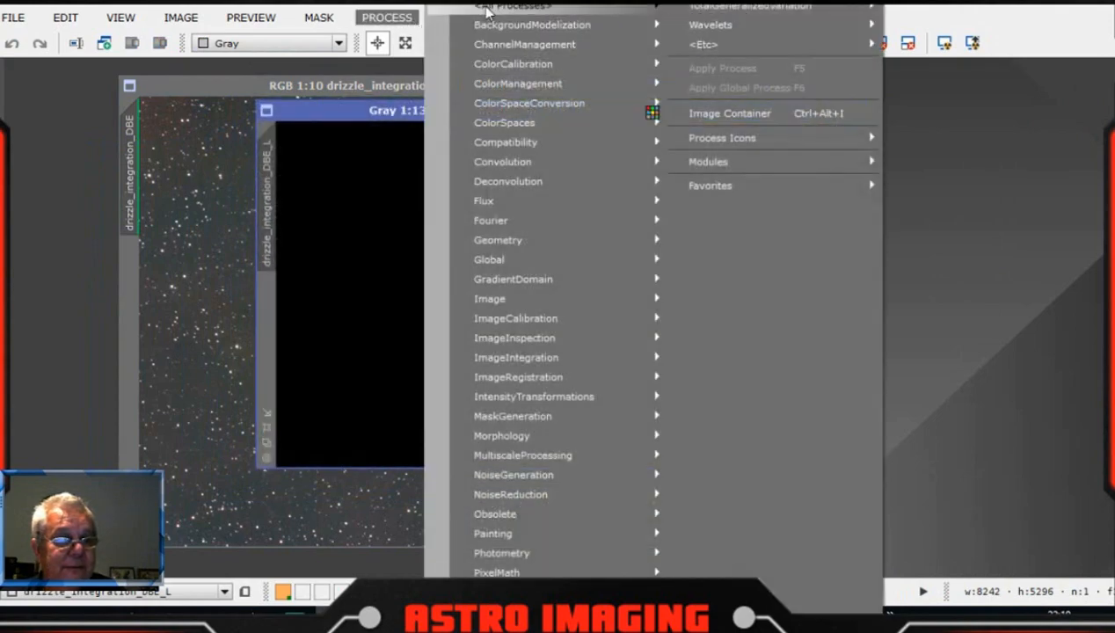
mouse_move(443, 15)
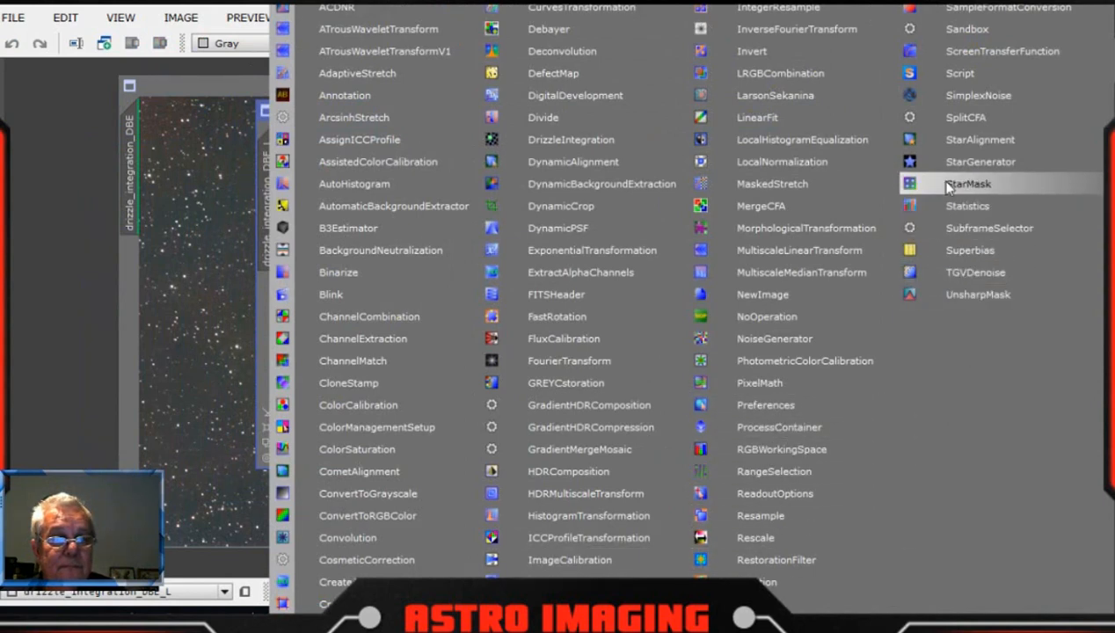
click(976, 51)
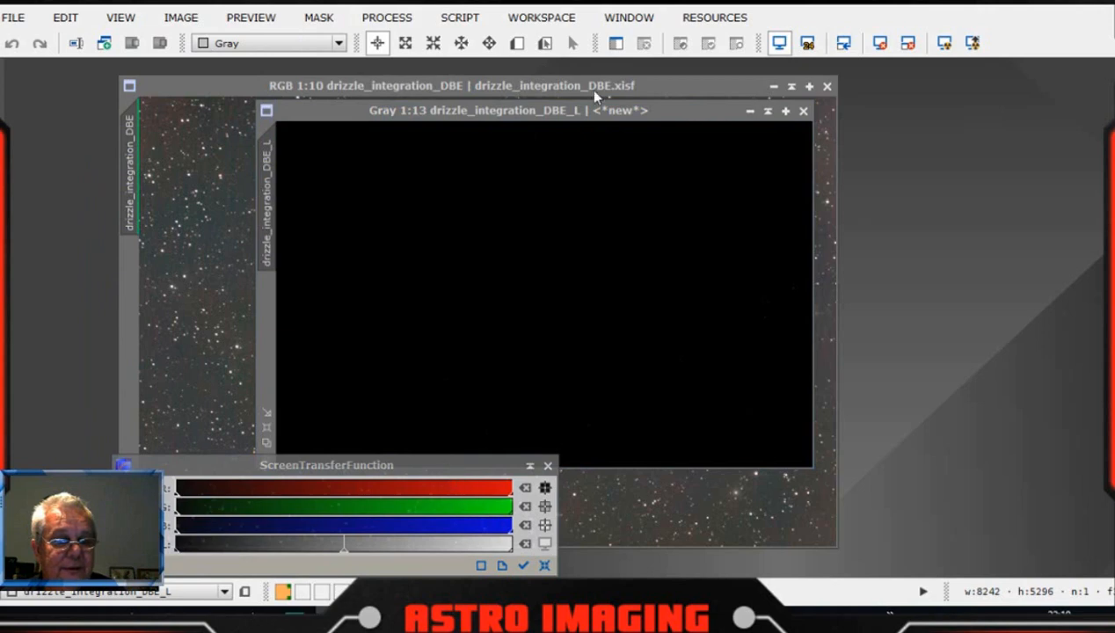
drag(607, 110, 655, 85)
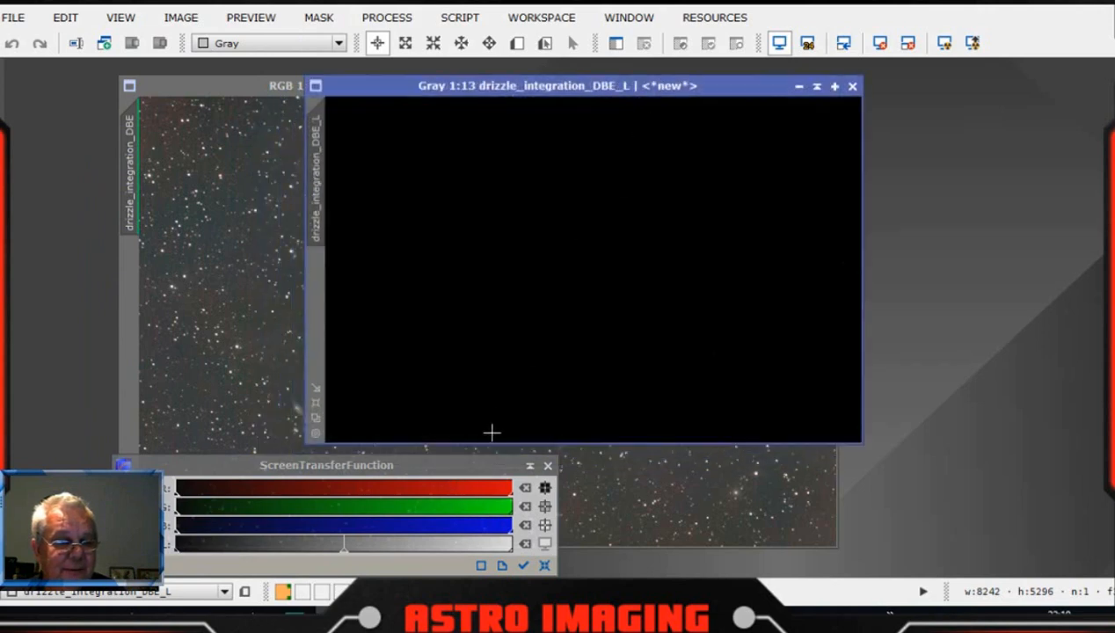
drag(443, 470, 465, 453)
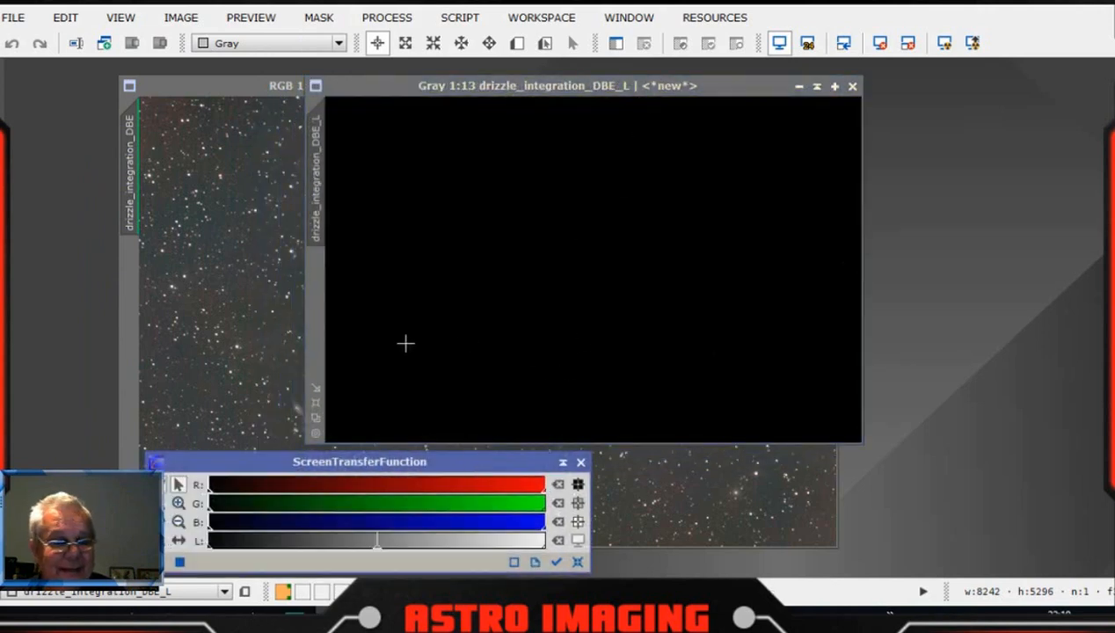
Open HistogramTransformation with the histogram zoom reset to 1, select the drizzle_integration_DBE_L view and enable view tracking
click(386, 17)
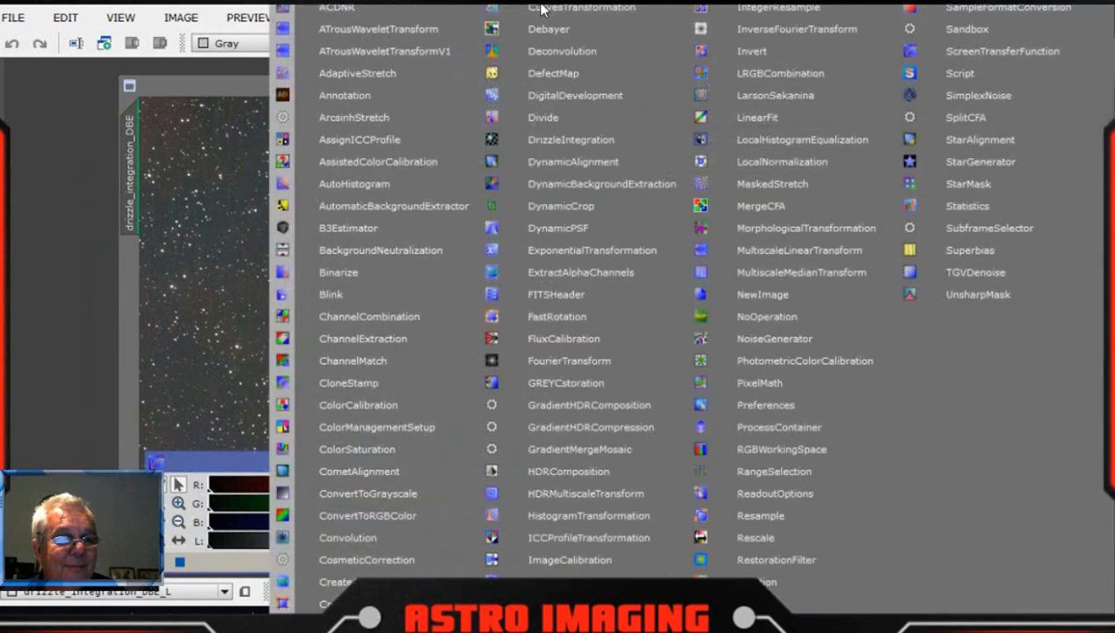
click(605, 513)
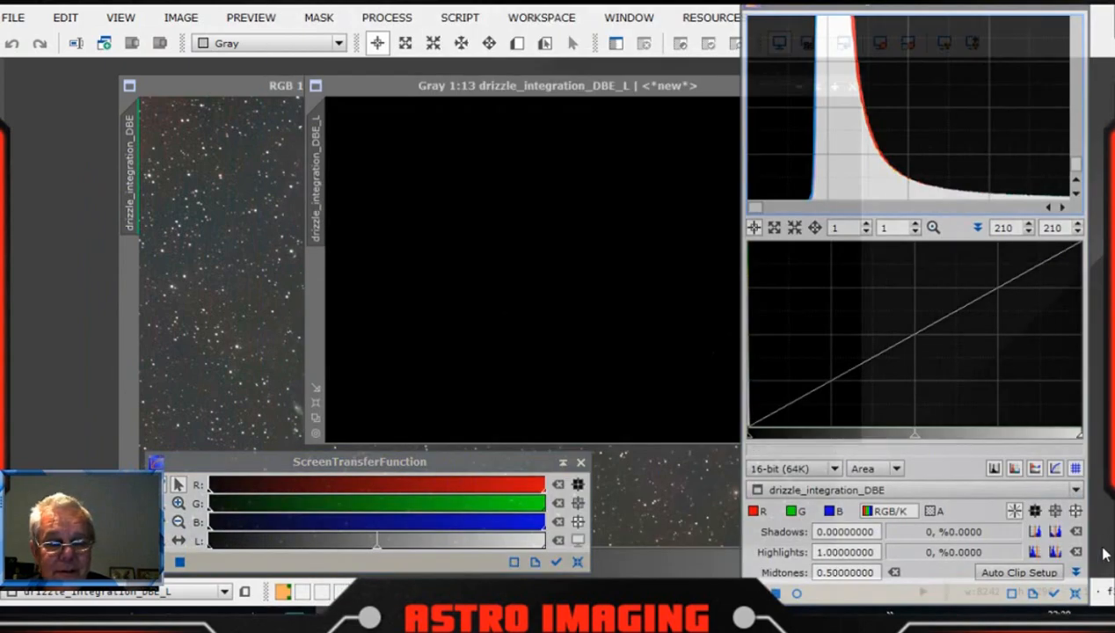
click(932, 229)
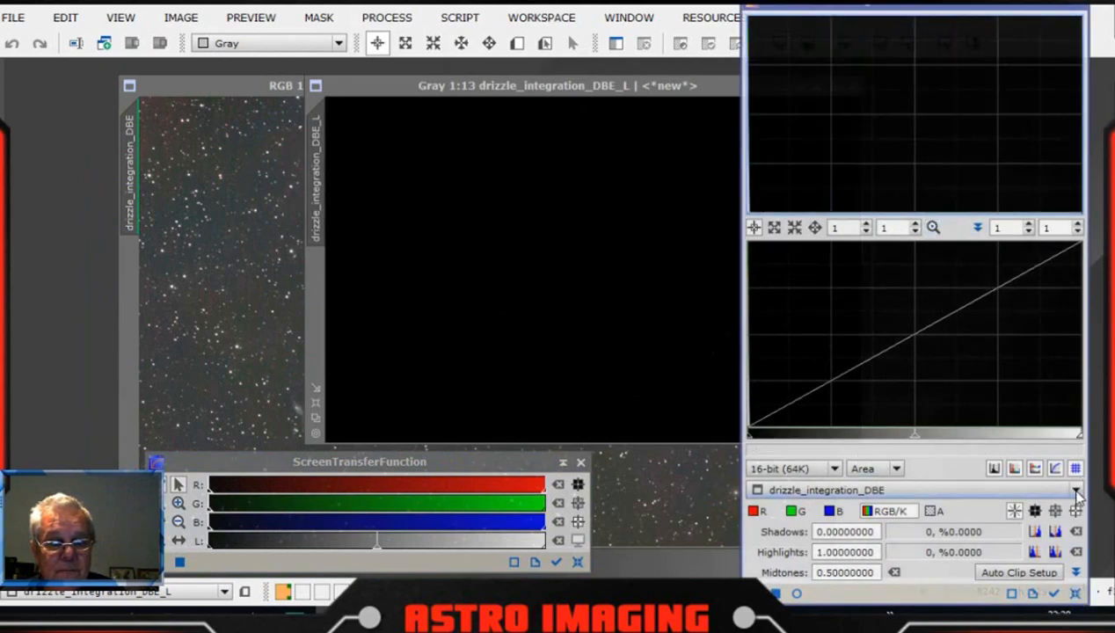
click(1055, 595)
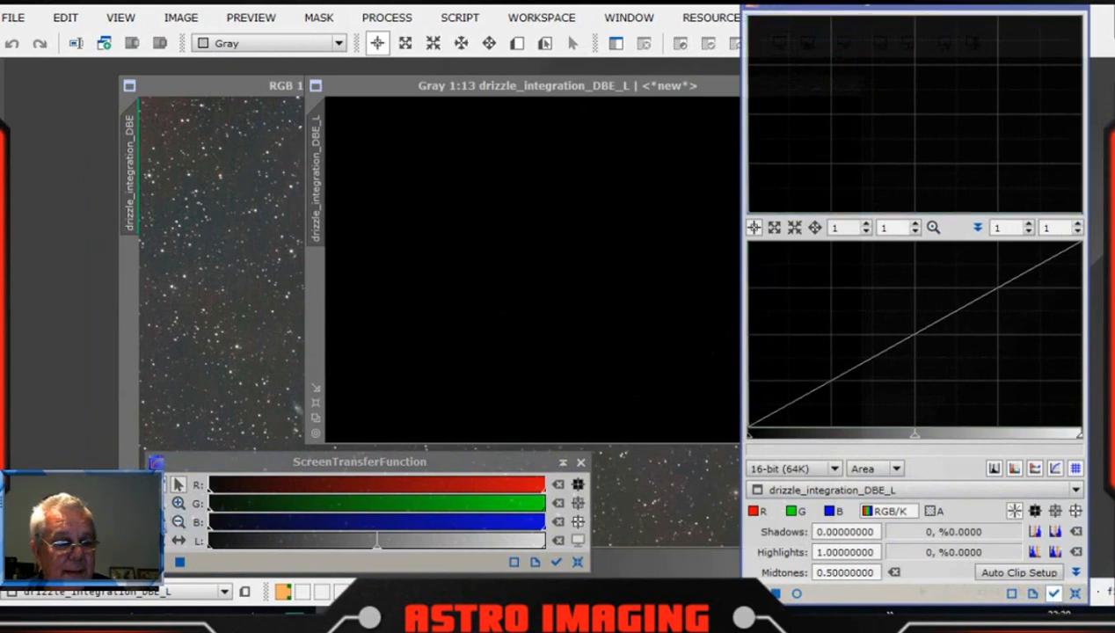
Bring ScreenTransferFunction fully into view and apply an automatic screen stretch to drizzle_integration_DBE_L
drag(333, 467, 382, 450)
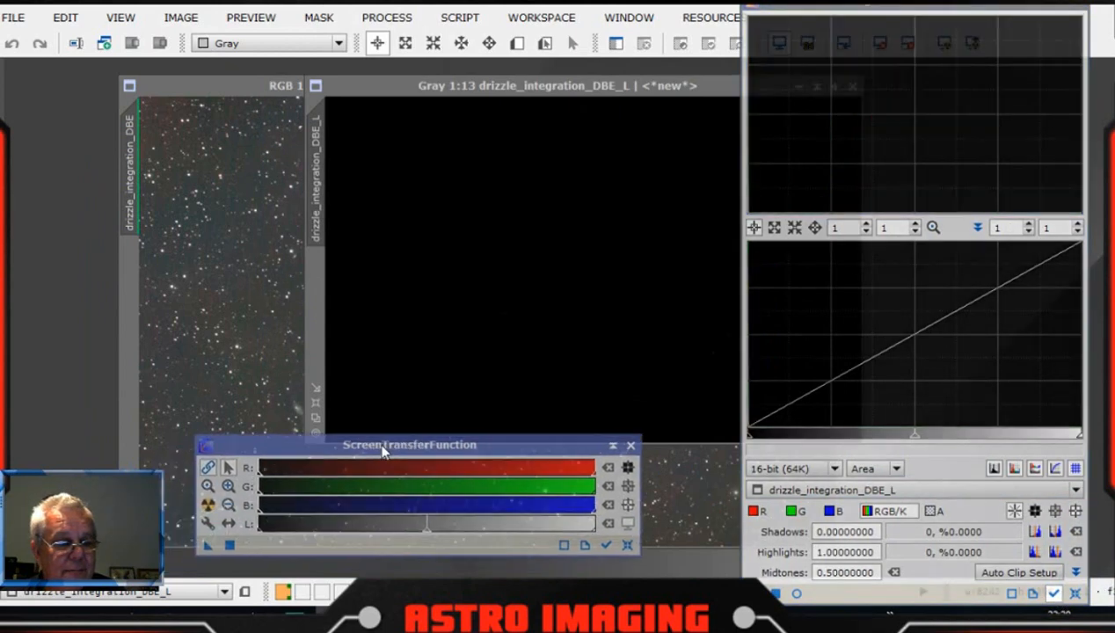
click(209, 507)
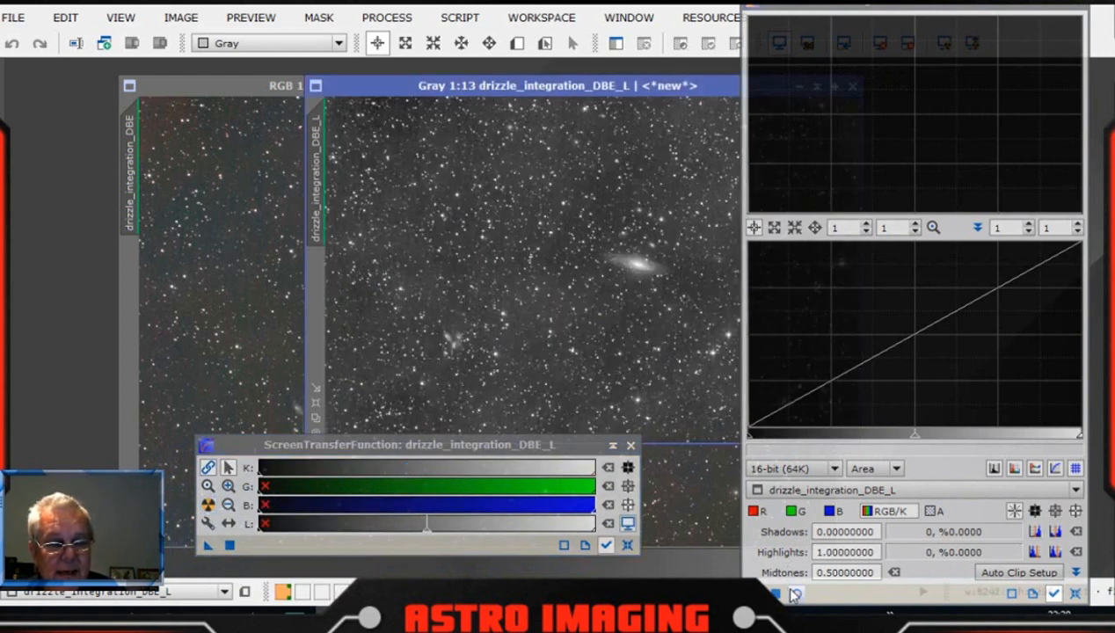
Transfer the drizzle_integration_DBE_L screen stretch to HistogramTransformation and open its real-time preview, placed over the images
click(206, 543)
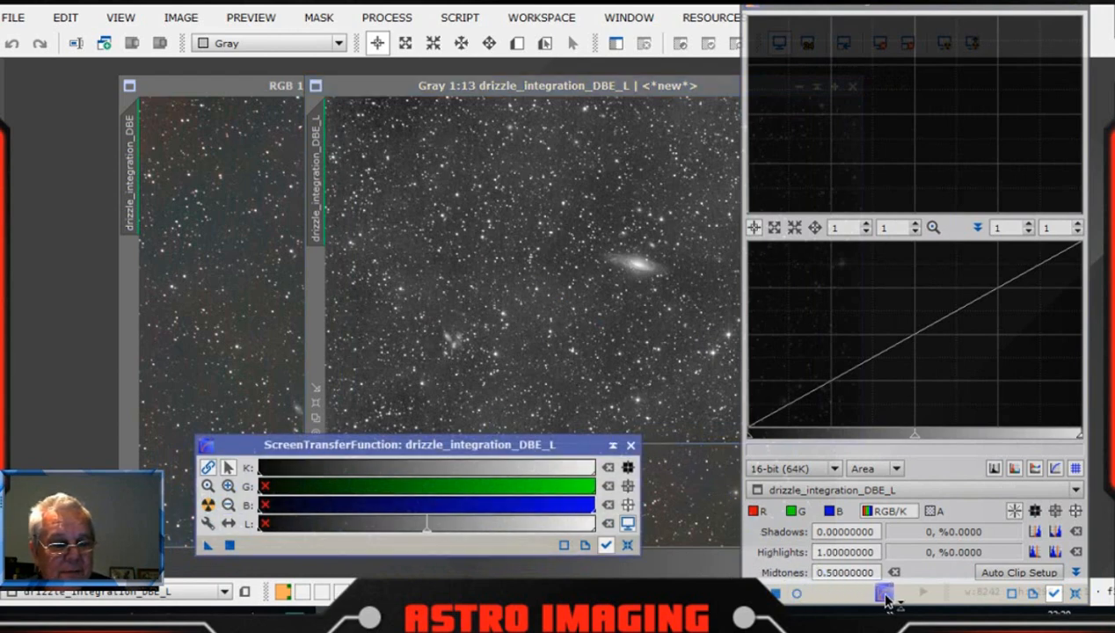
drag(886, 600, 886, 598)
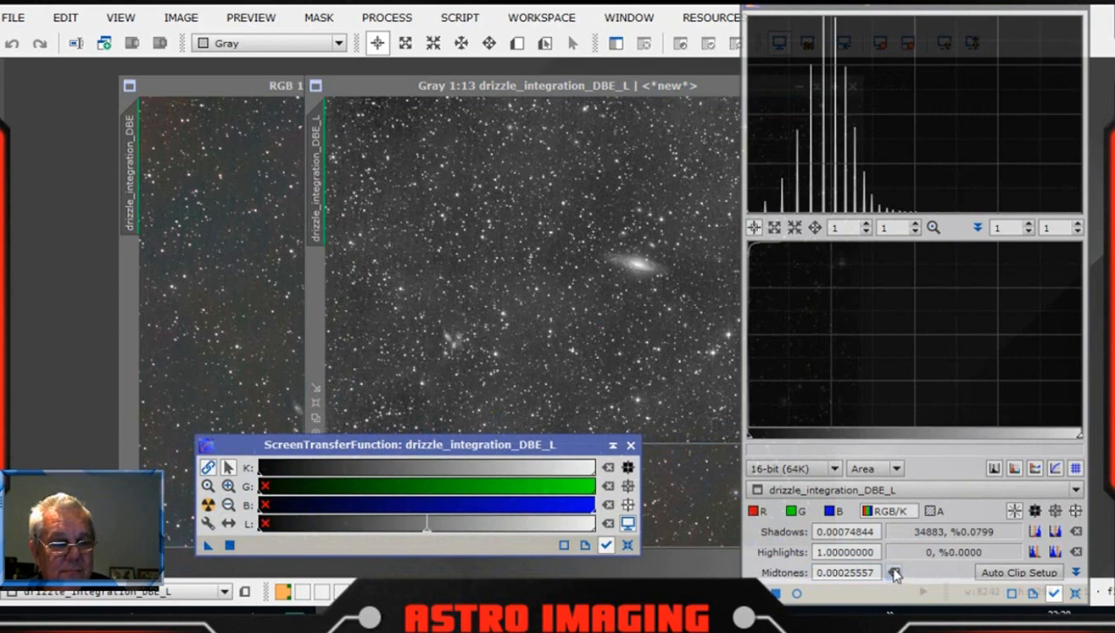
click(796, 593)
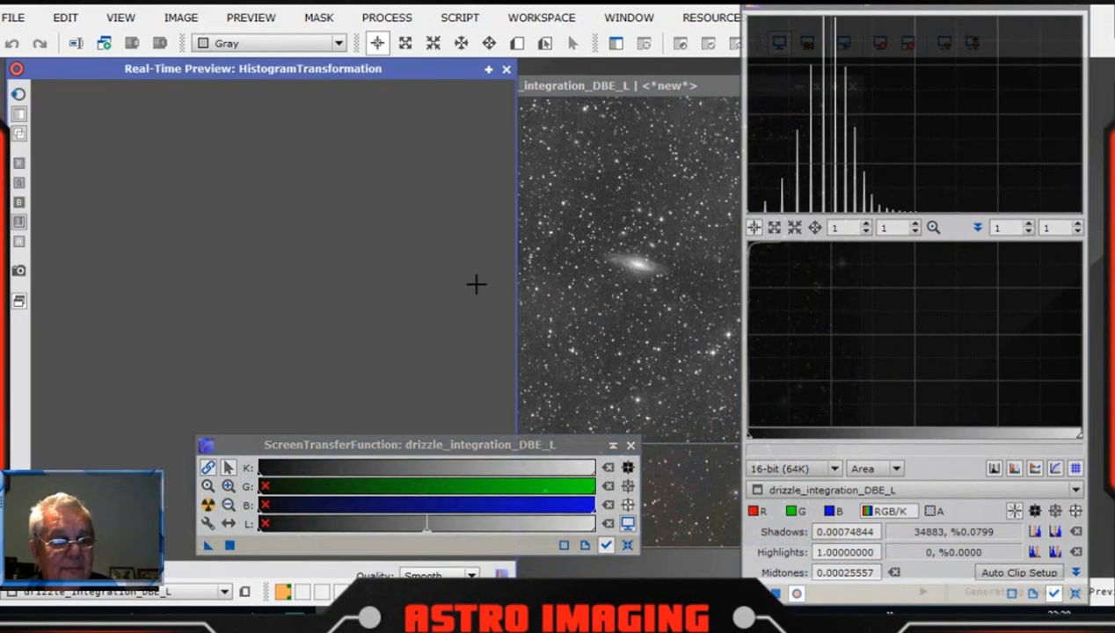
drag(411, 74, 571, 71)
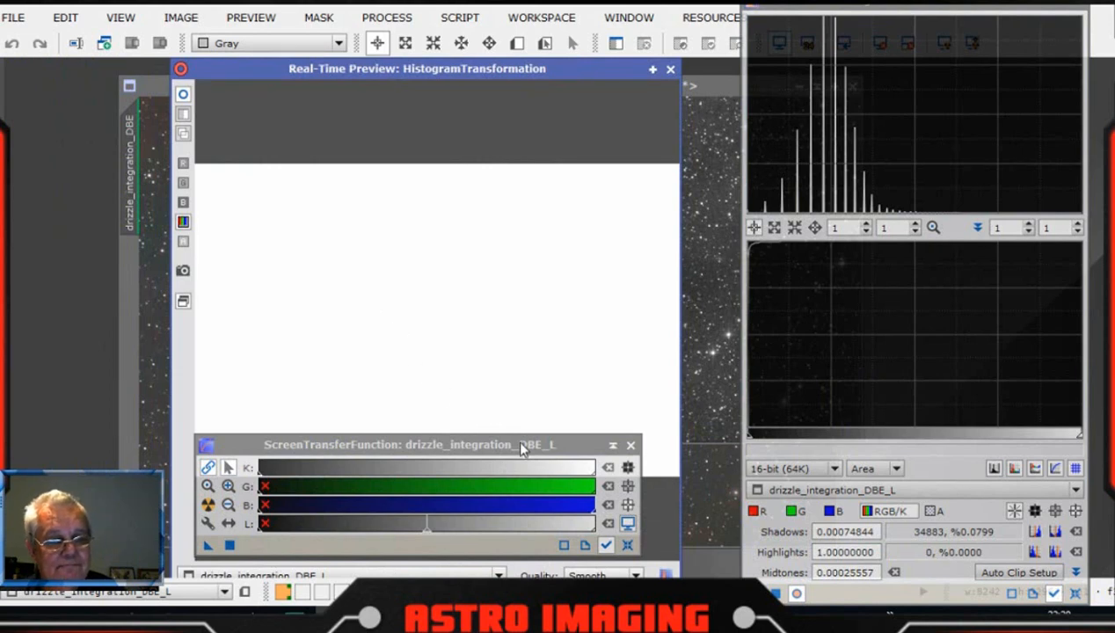
Reset the screen stretch of drizzle_integration_DBE_L and close ScreenTransferFunction
click(627, 544)
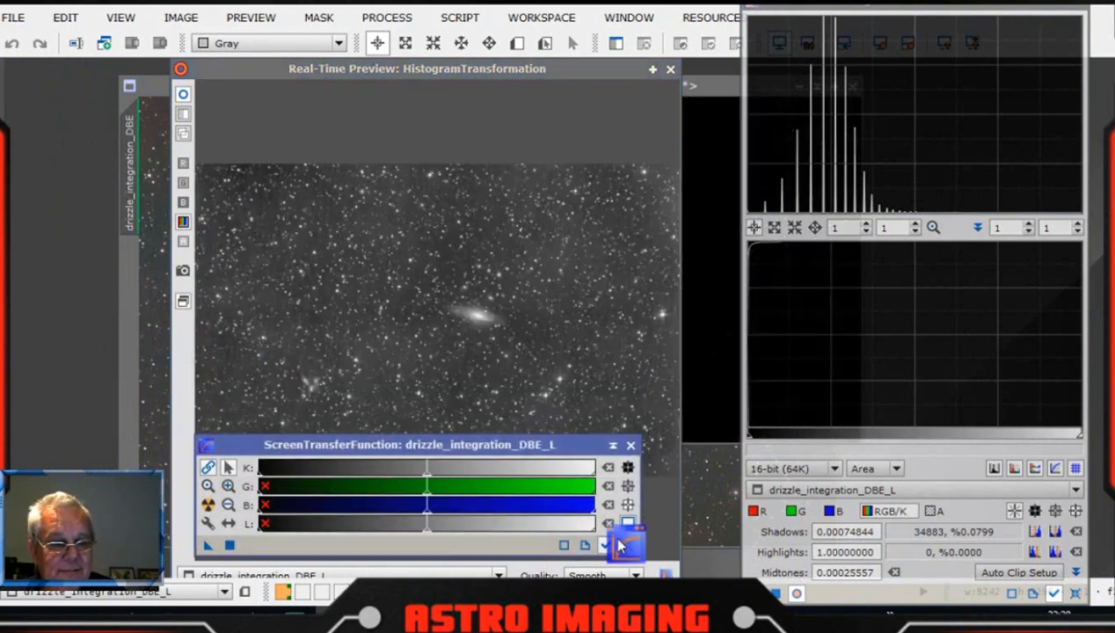
click(631, 446)
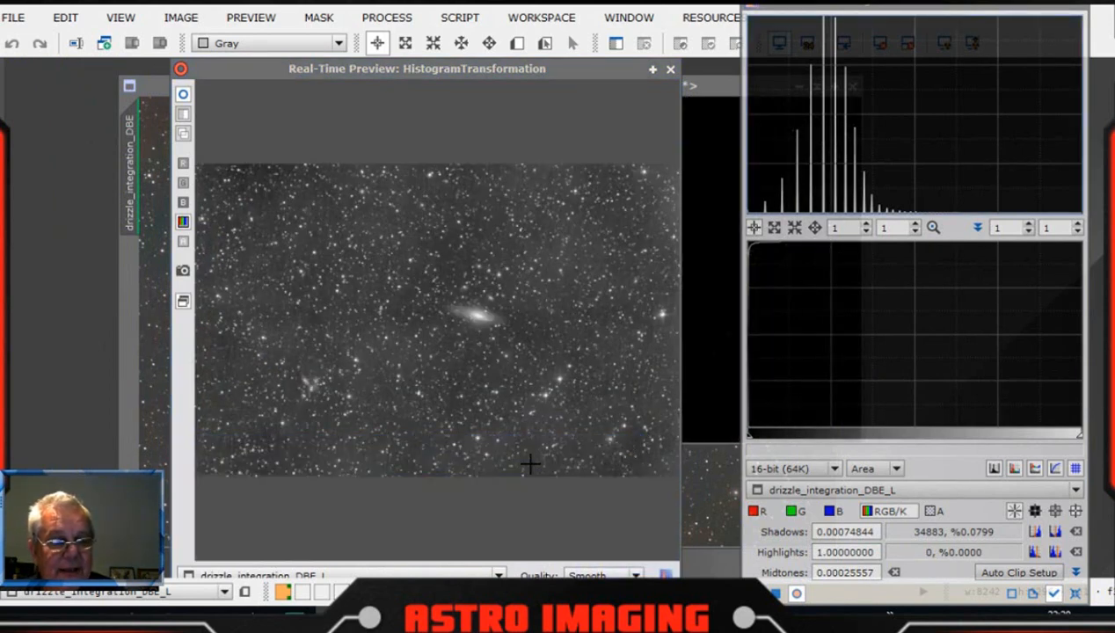
Darken the background of drizzle_integration_DBE_L in HistogramTransformation by setting shadows to 0.00084546 and midtones to 0.00012629
drag(884, 12, 871, 10)
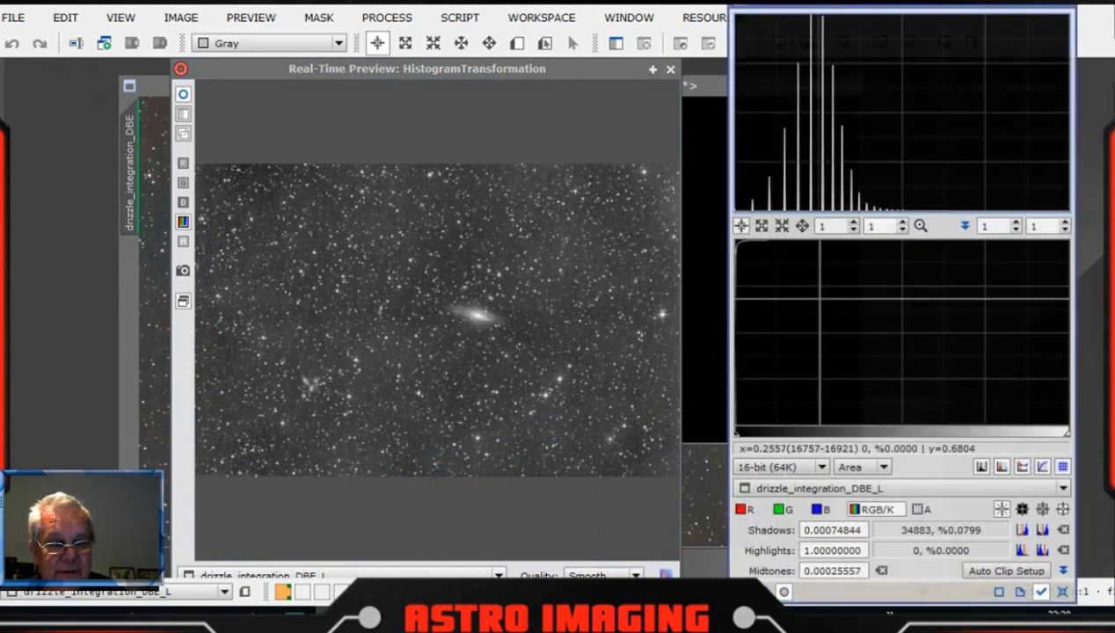
scroll(819, 299, up, 12)
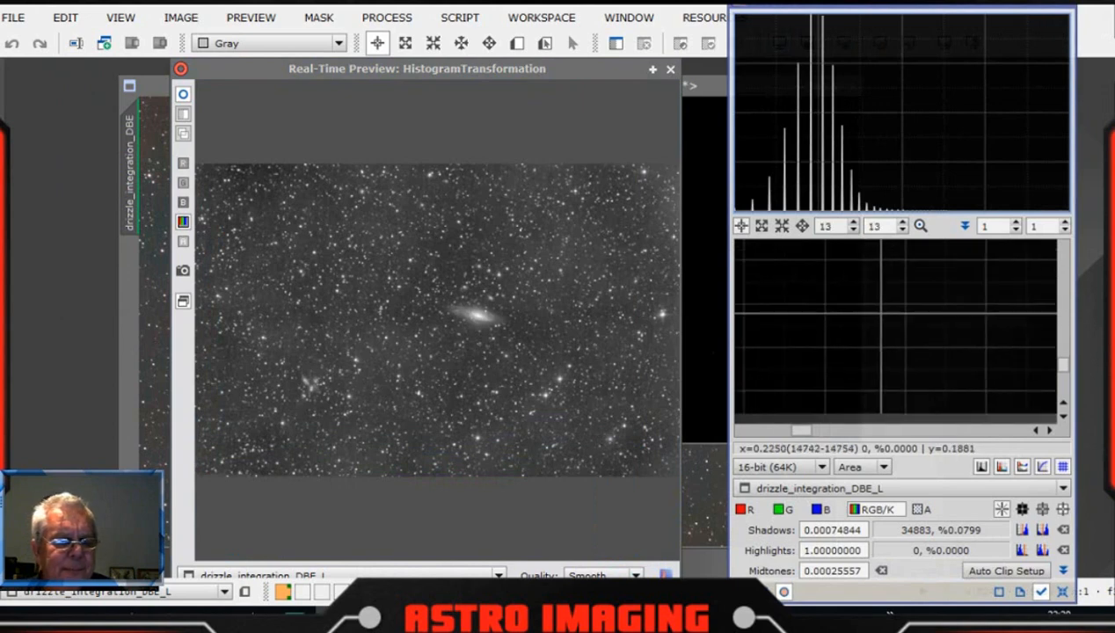
scroll(880, 313, up, 20)
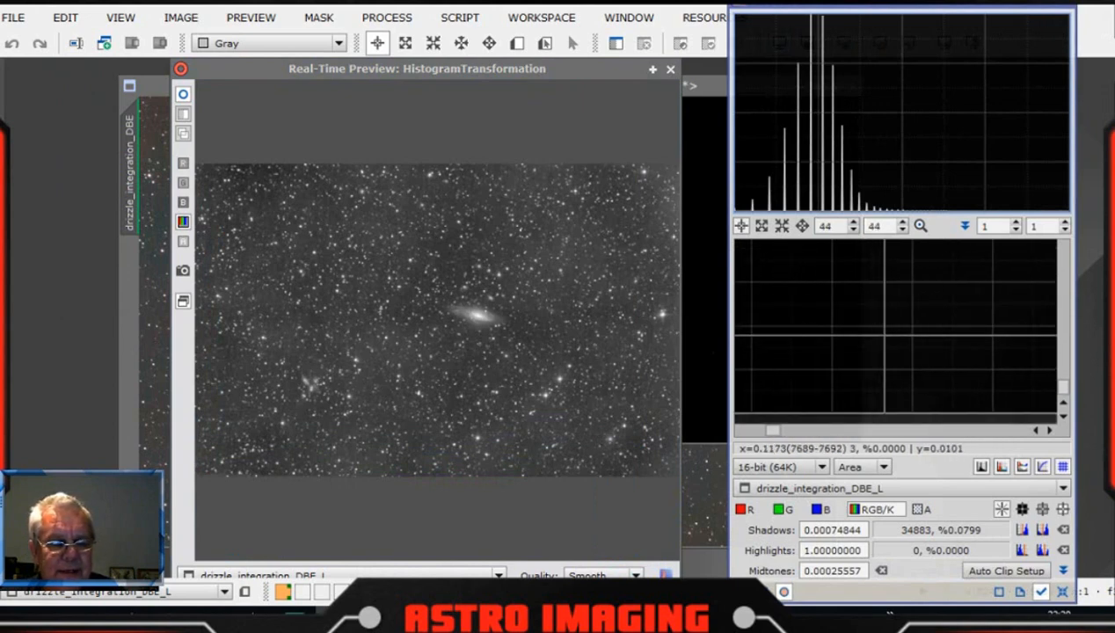
scroll(880, 313, up, 16)
drag(772, 430, 730, 440)
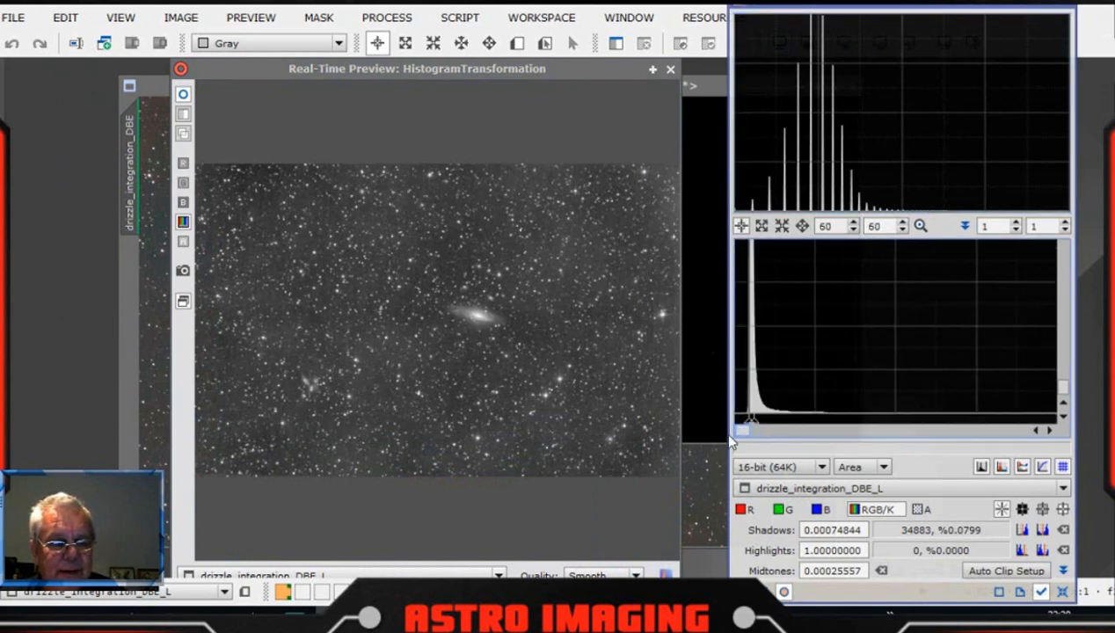
scroll(754, 415, up, 20)
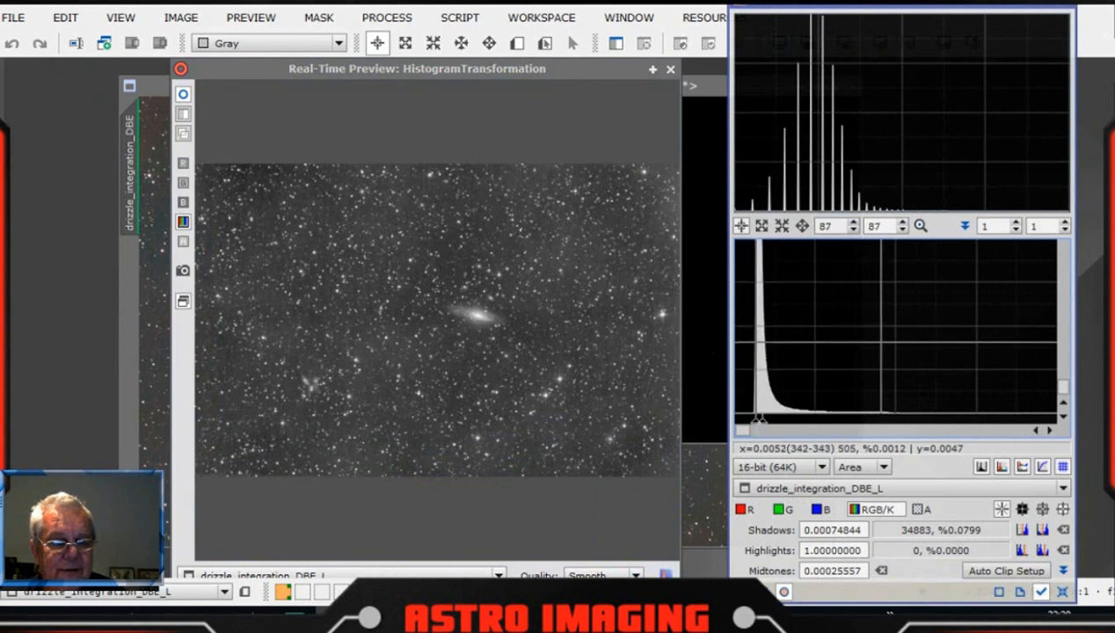
scroll(758, 420, up, 20)
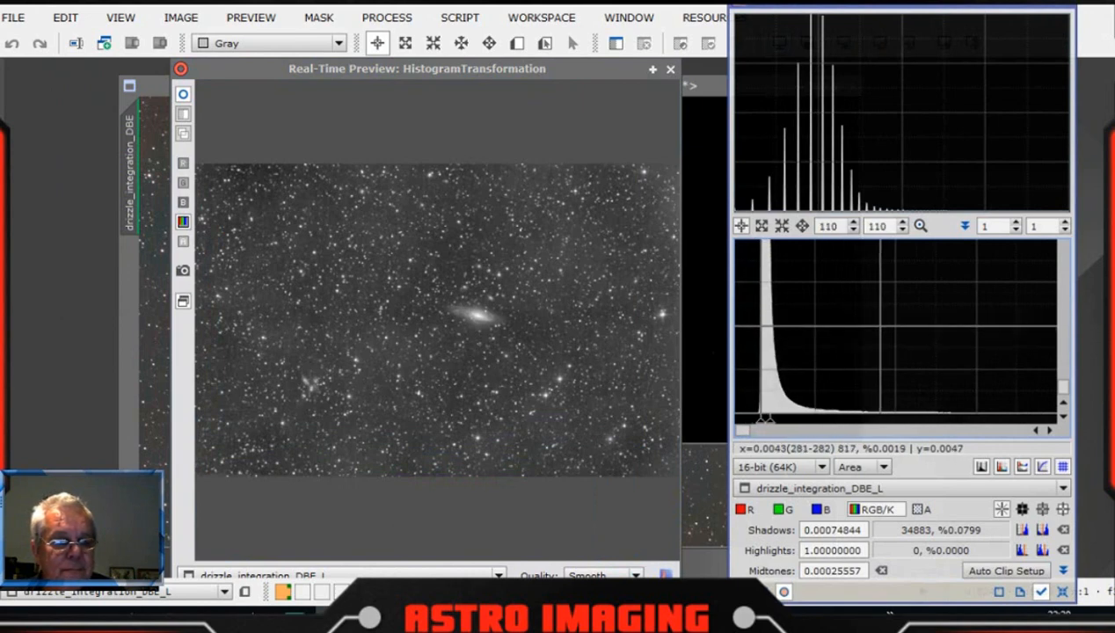
scroll(764, 420, up, 20)
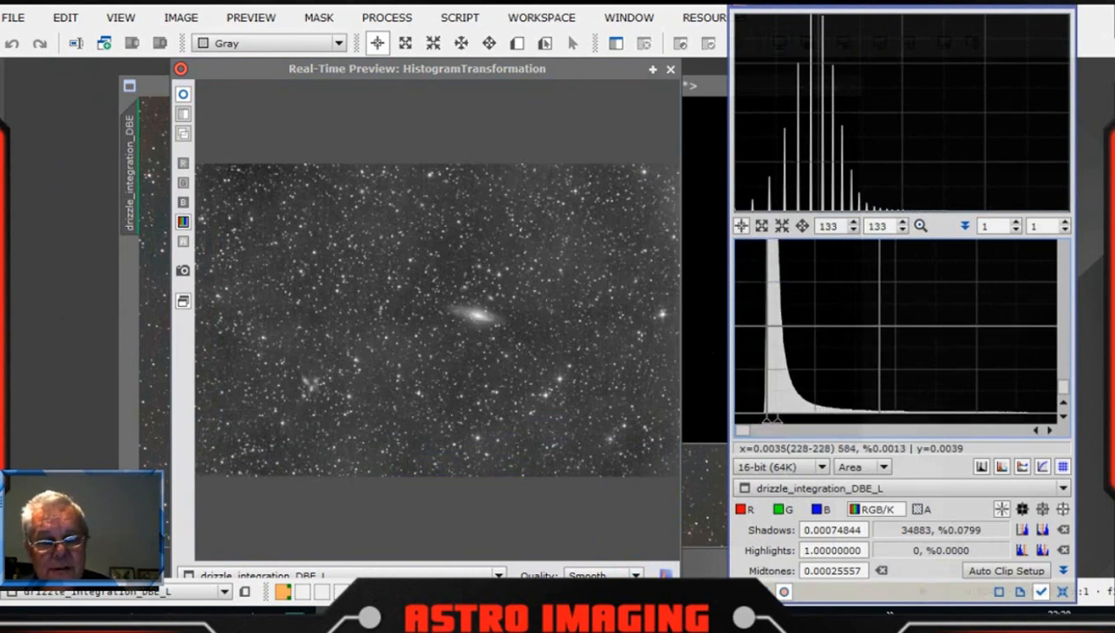
scroll(765, 420, up, 20)
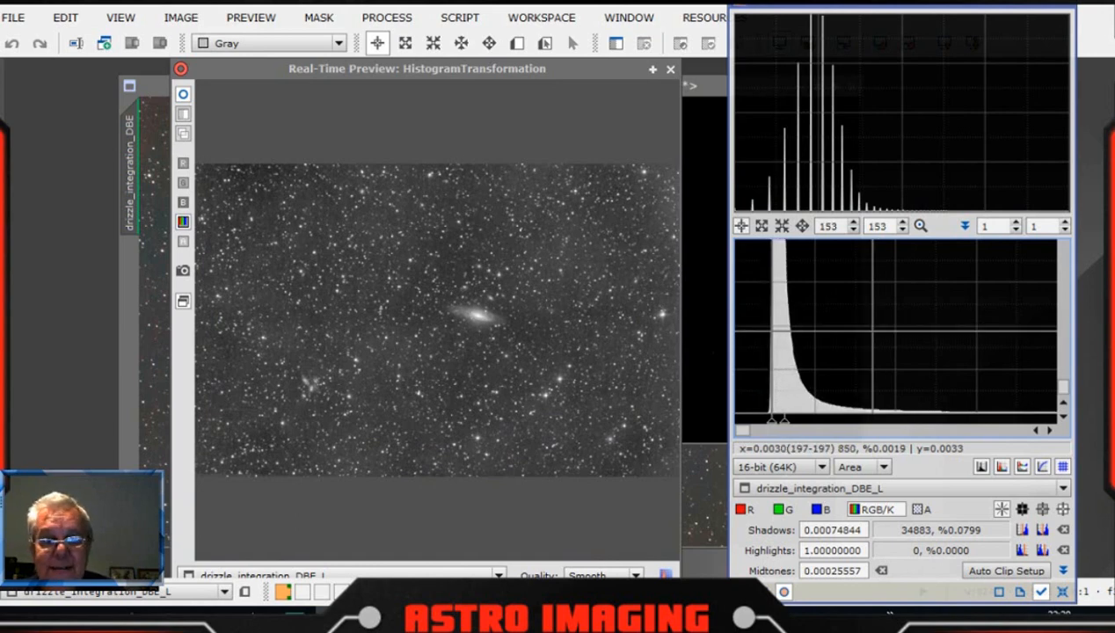
scroll(770, 420, up, 19)
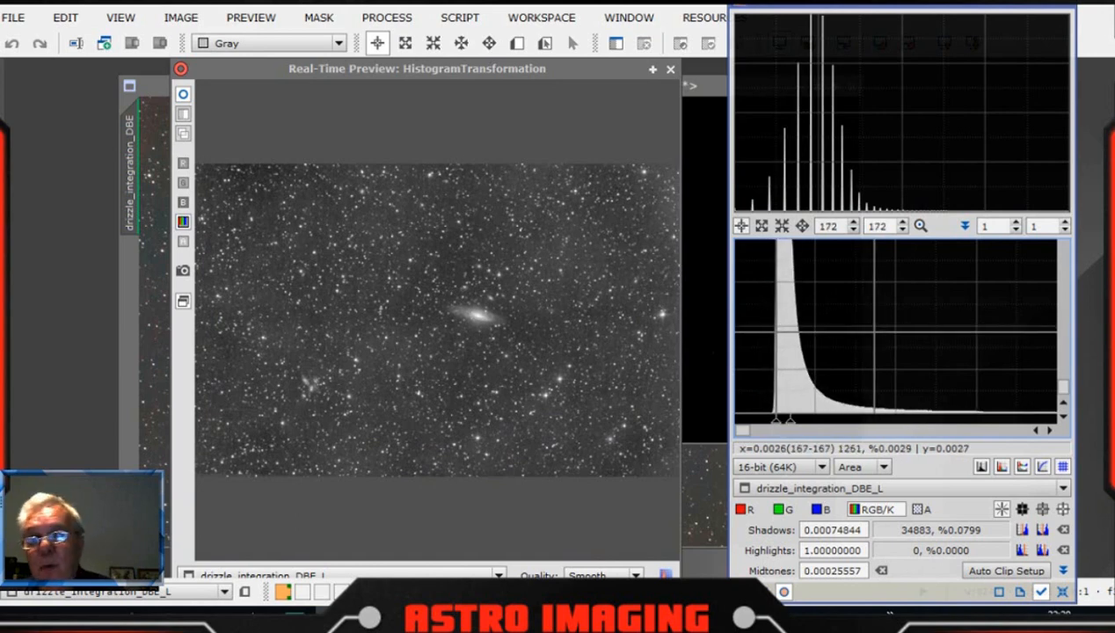
scroll(772, 421, up, 20)
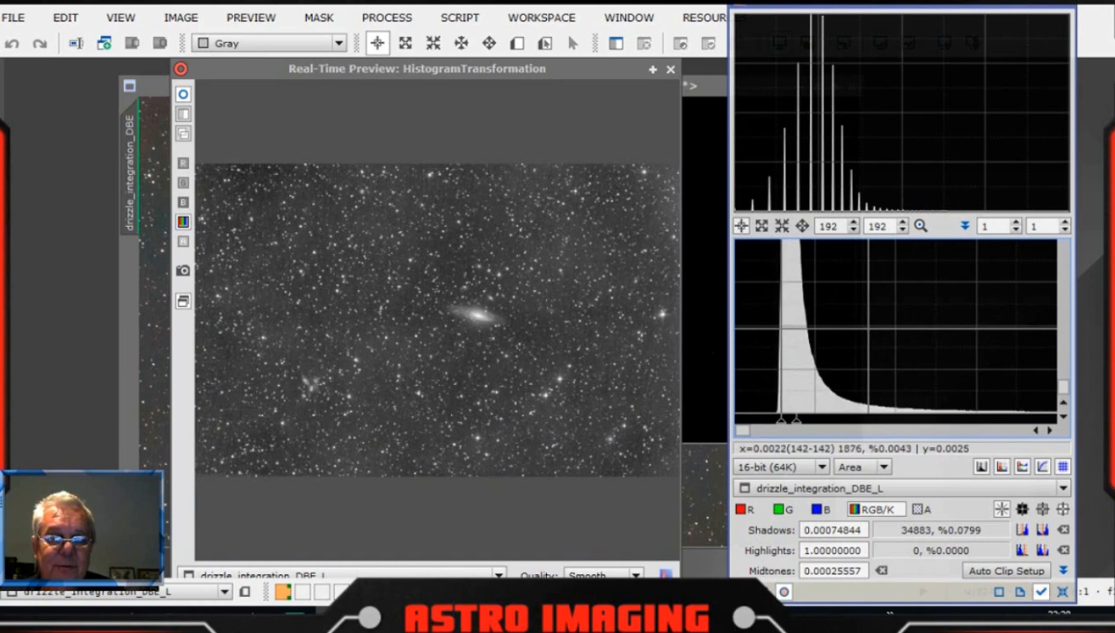
scroll(772, 420, up, 16)
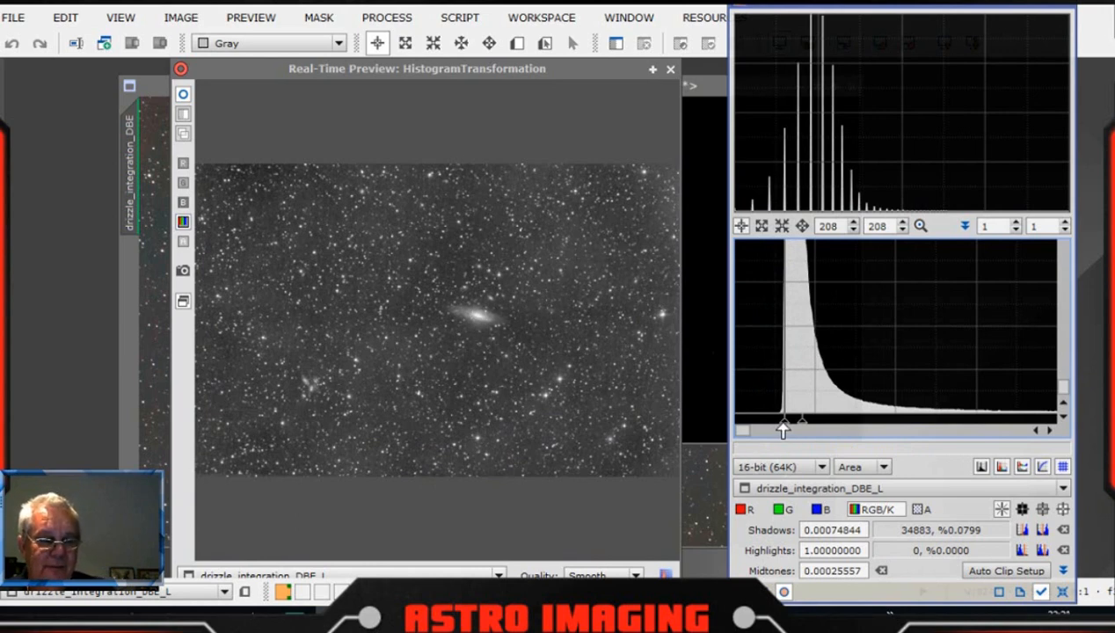
mouse_move(785, 426)
mouse_down()
mouse_move(803, 428)
mouse_move(791, 428)
mouse_up()
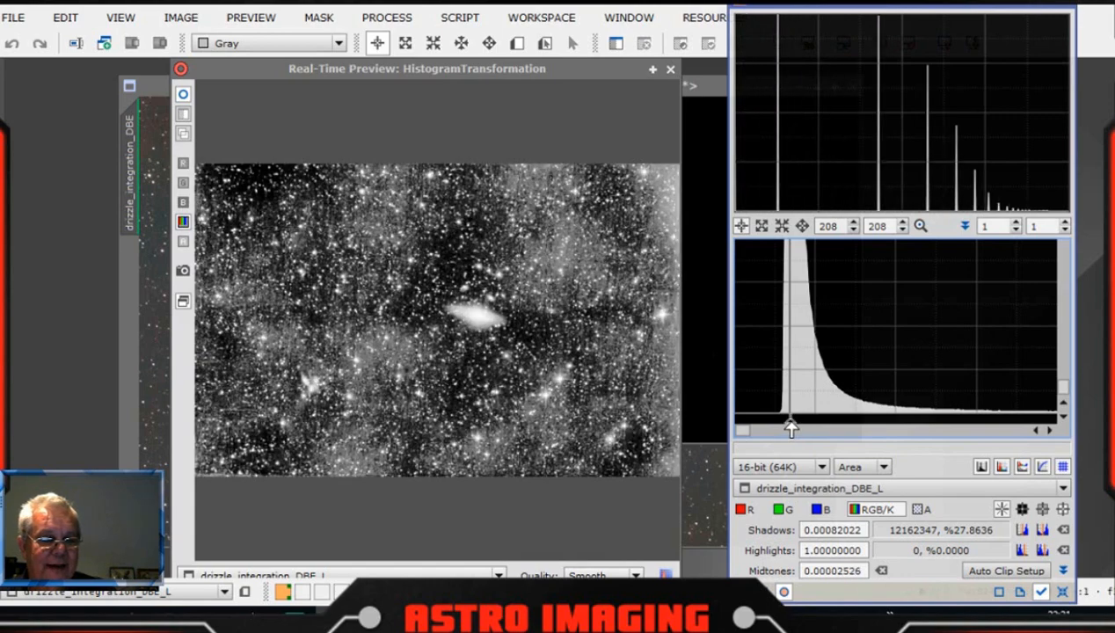
drag(791, 428, 810, 430)
drag(809, 429, 796, 427)
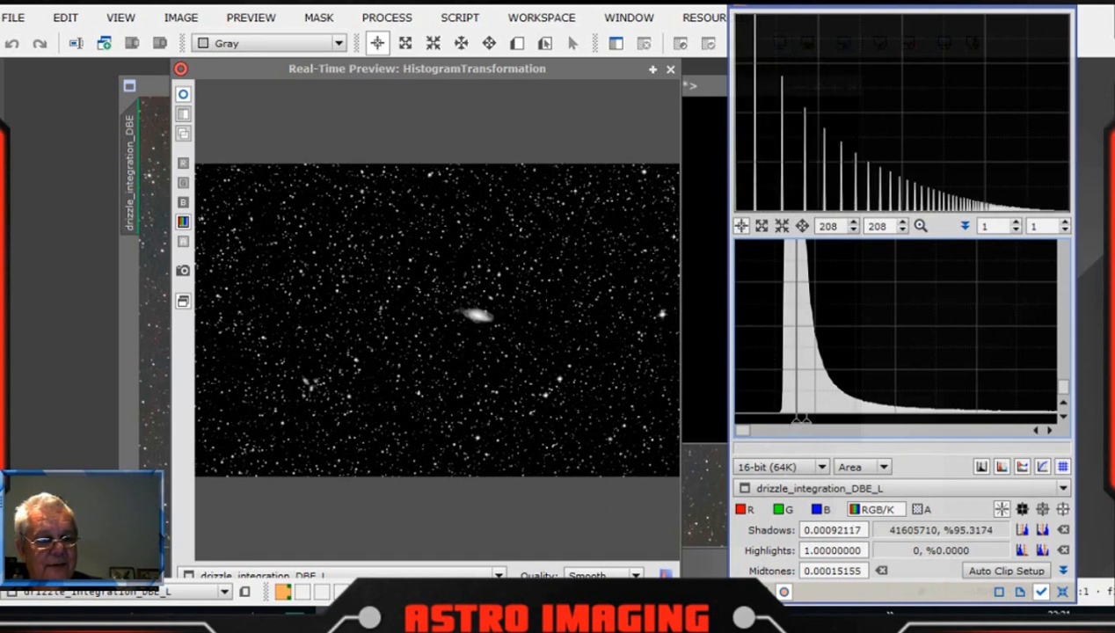
drag(795, 428, 799, 428)
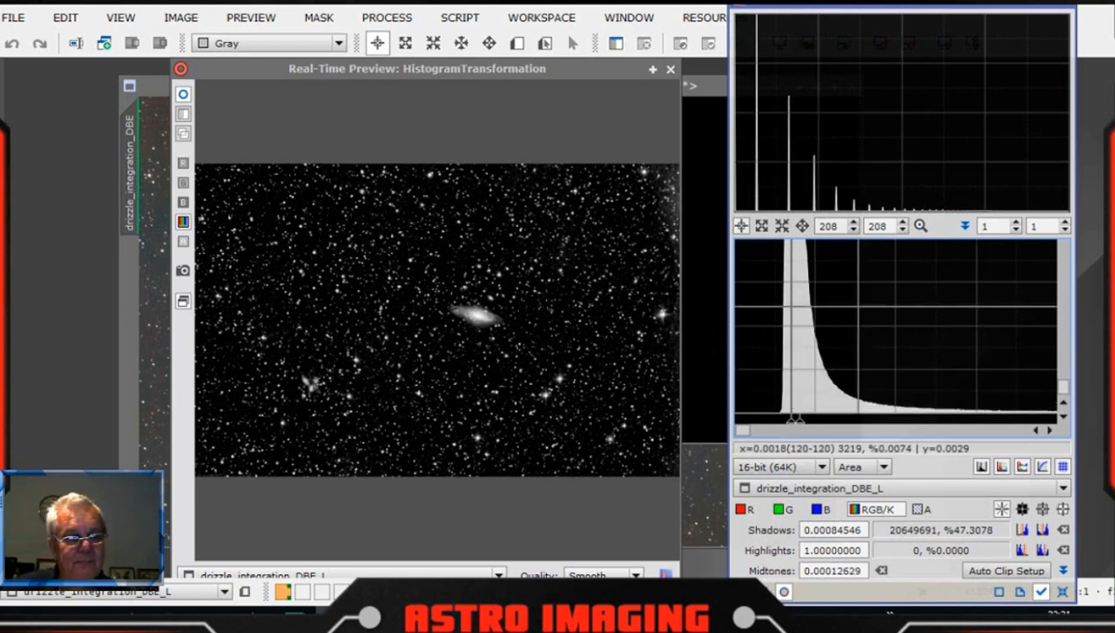
Close the real-time preview, apply the histogram stretch to drizzle_integration_DBE_L and close HistogramTransformation
click(671, 69)
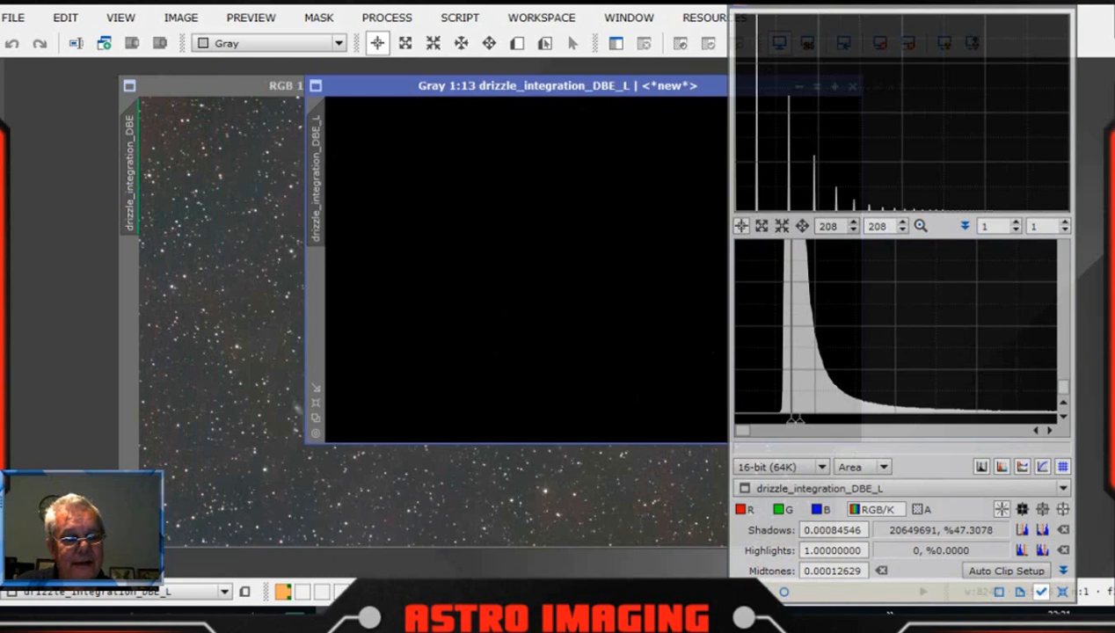
drag(744, 591, 579, 308)
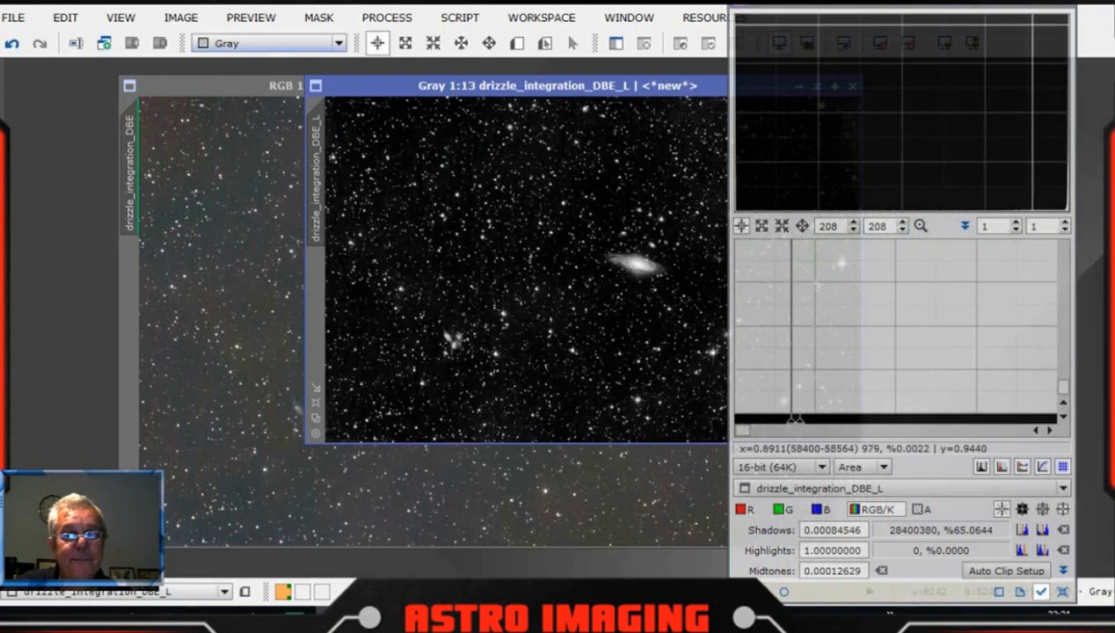
click(1065, 8)
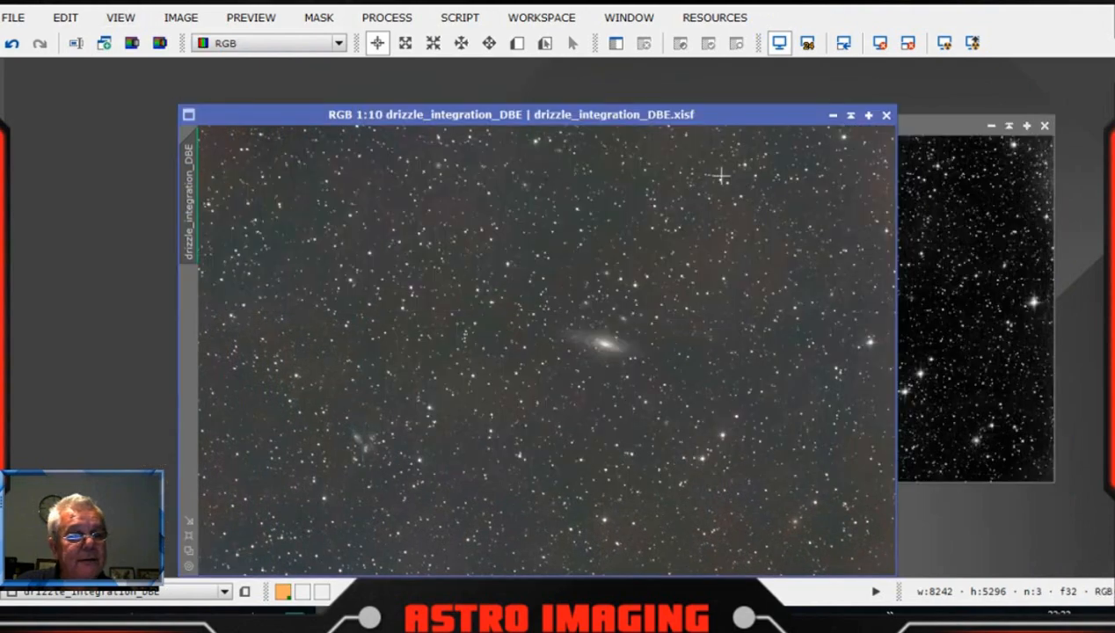
Arrange the color image beside drizzle_integration_DBE_L and apply the grayscale image to drizzle_integration_DBE as a mask
drag(708, 115, 588, 79)
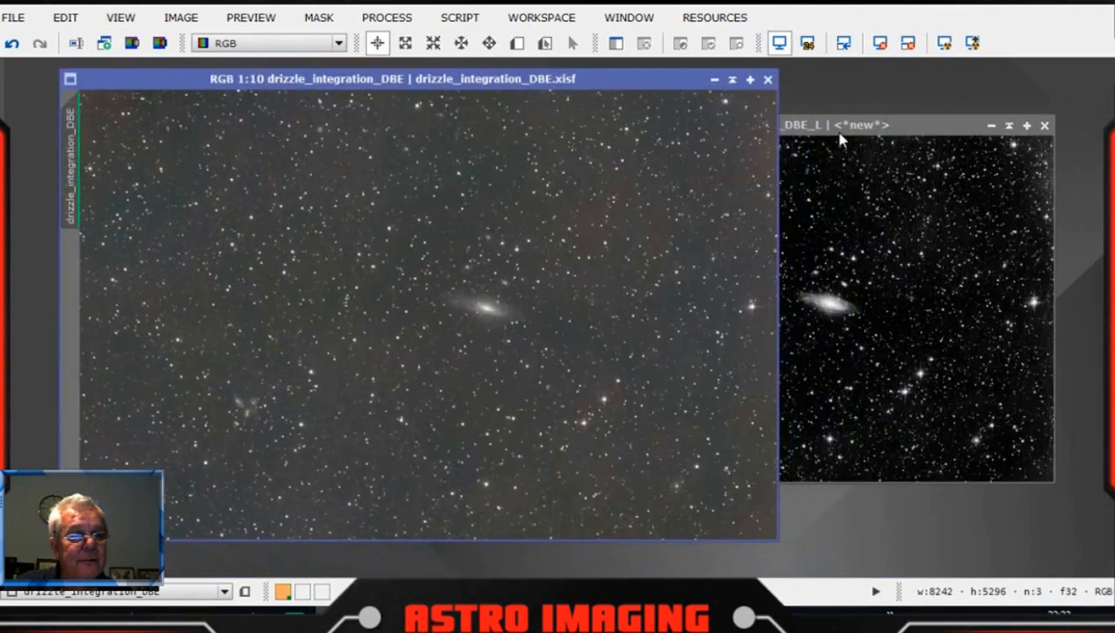
click(819, 126)
drag(513, 201, 75, 303)
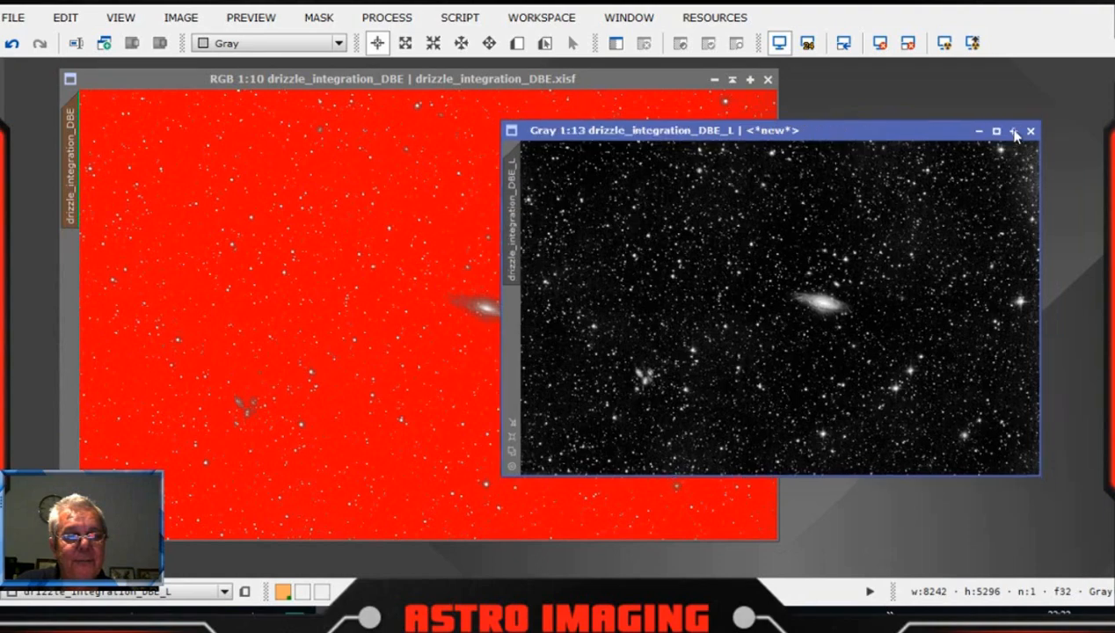
Collapse the drizzle_integration_DBE_L window to its title bar, park it below the color image and recenter the masked drizzle_integration_DBE window
click(1011, 125)
mouse_move(714, 297)
mouse_down()
mouse_move(817, 464)
mouse_move(846, 551)
mouse_up()
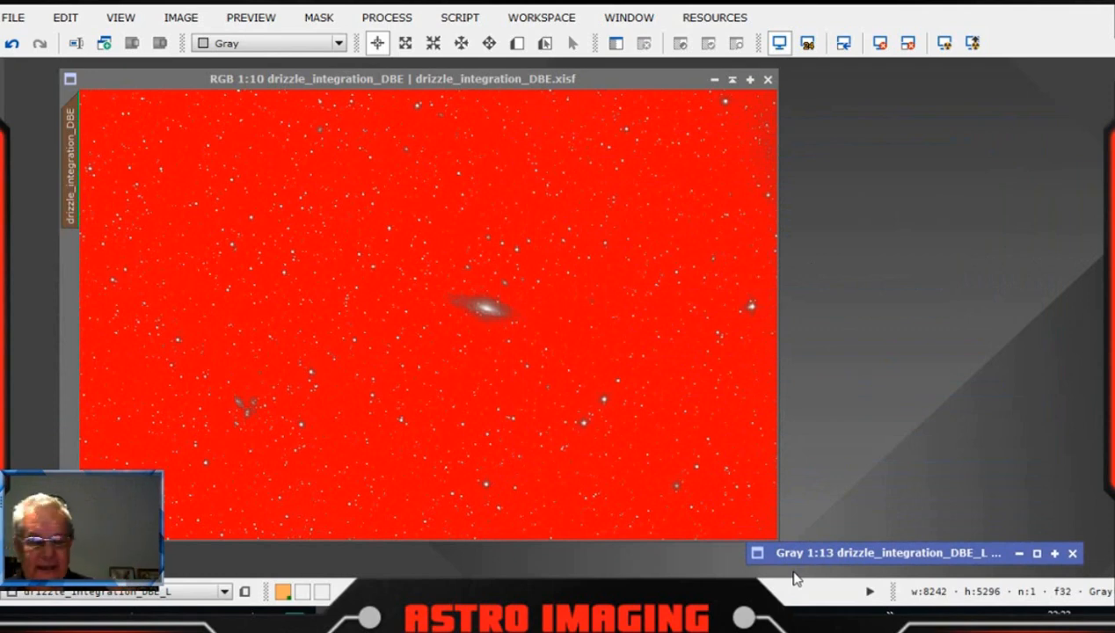
drag(609, 71, 675, 91)
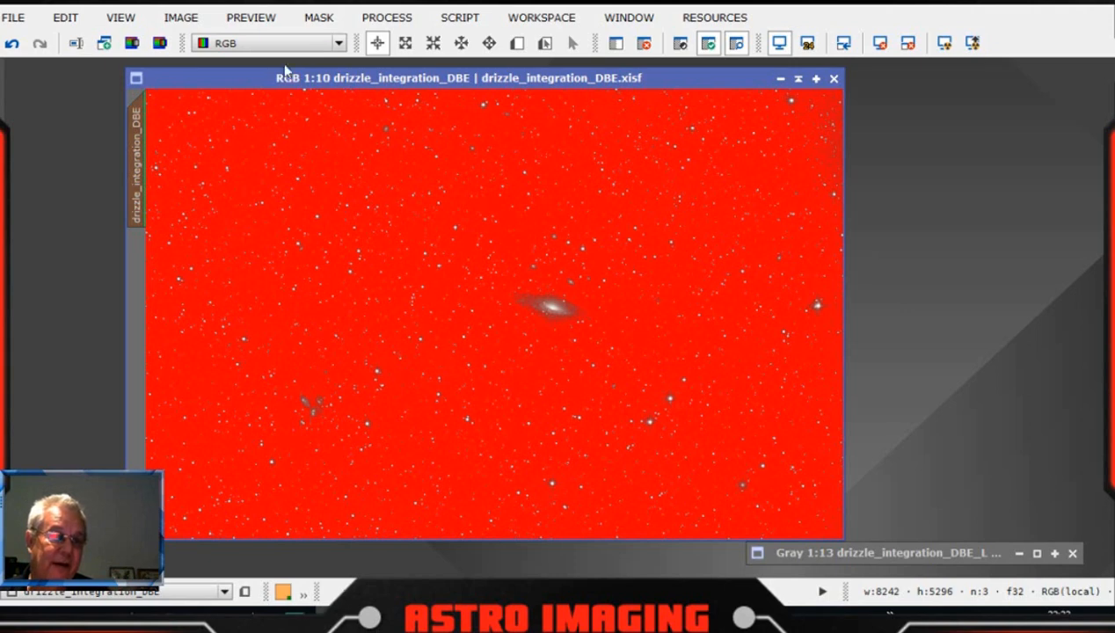
Invert the mask on drizzle_integration_DBE so the stars and galaxies are protected, and hide the mask overlay
click(318, 17)
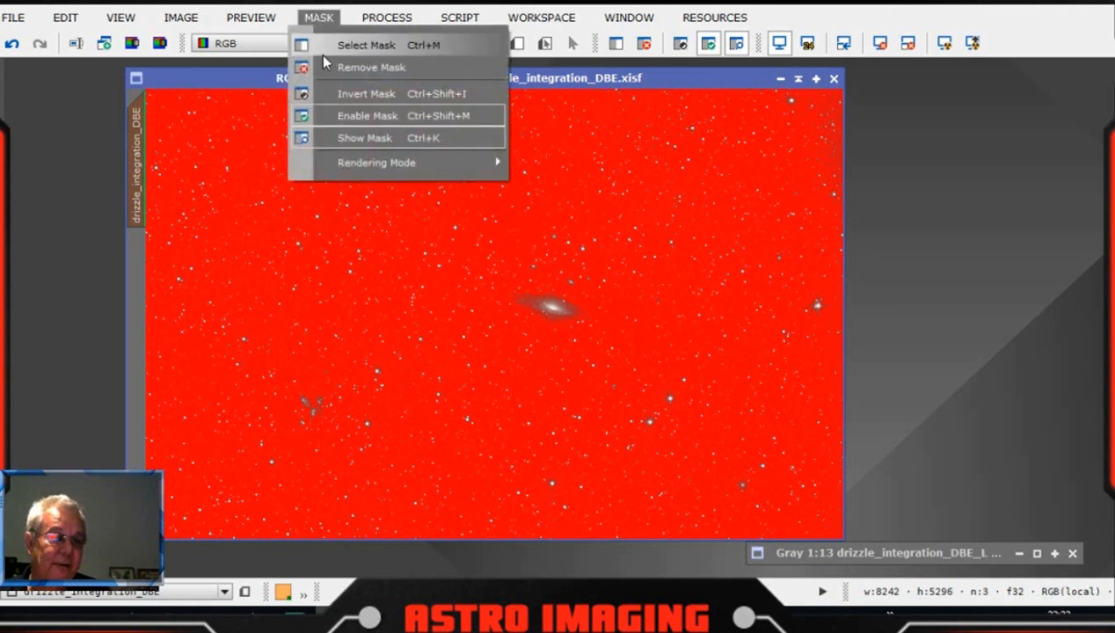
click(352, 93)
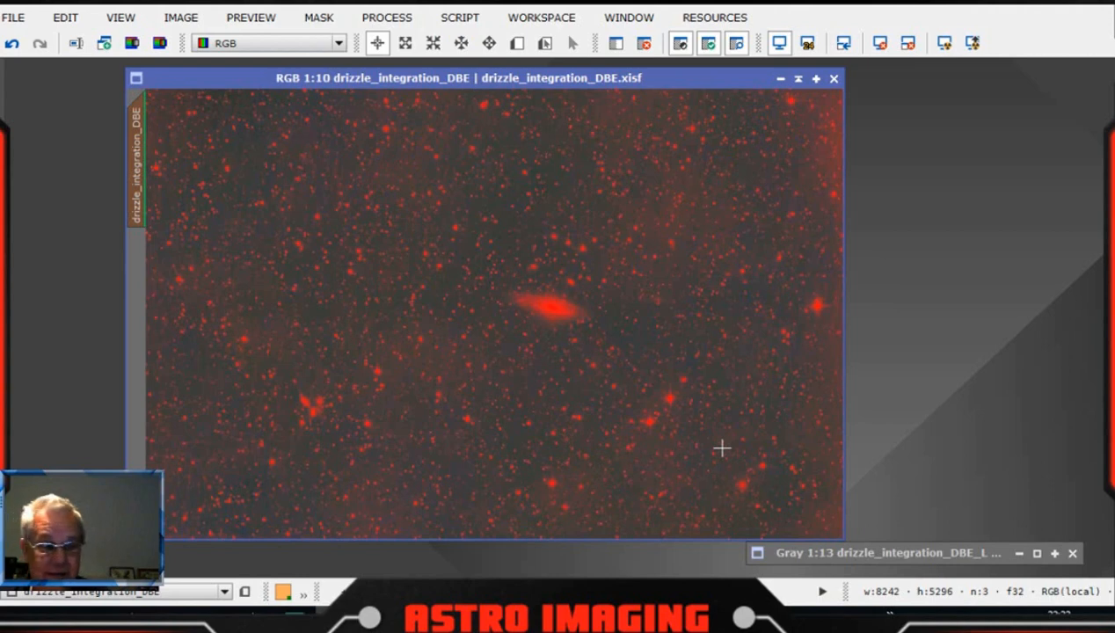
click(321, 17)
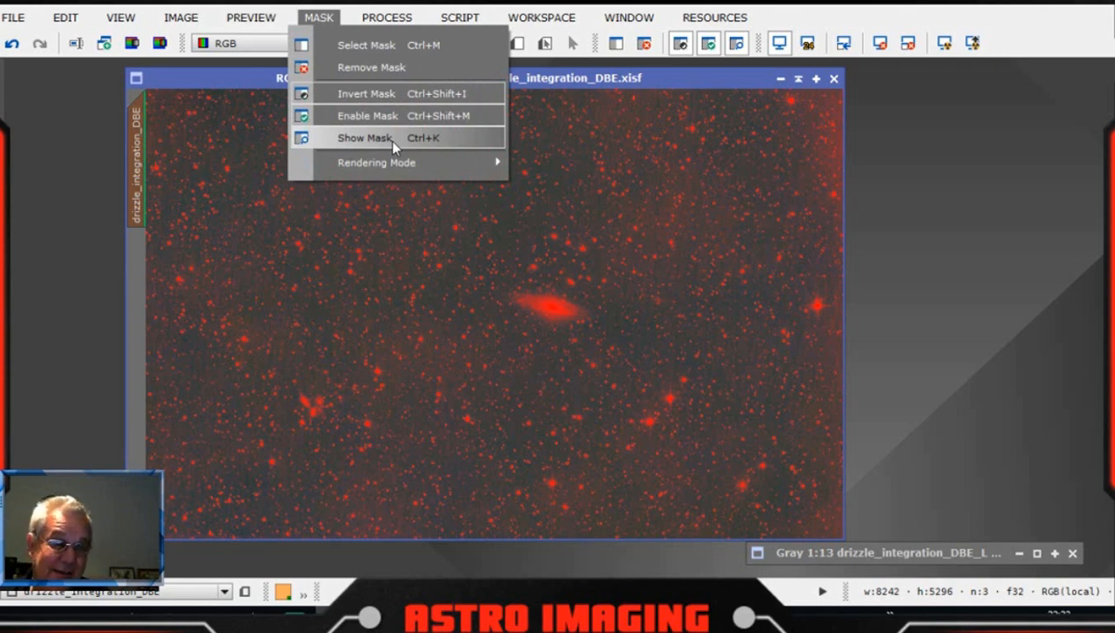
click(393, 145)
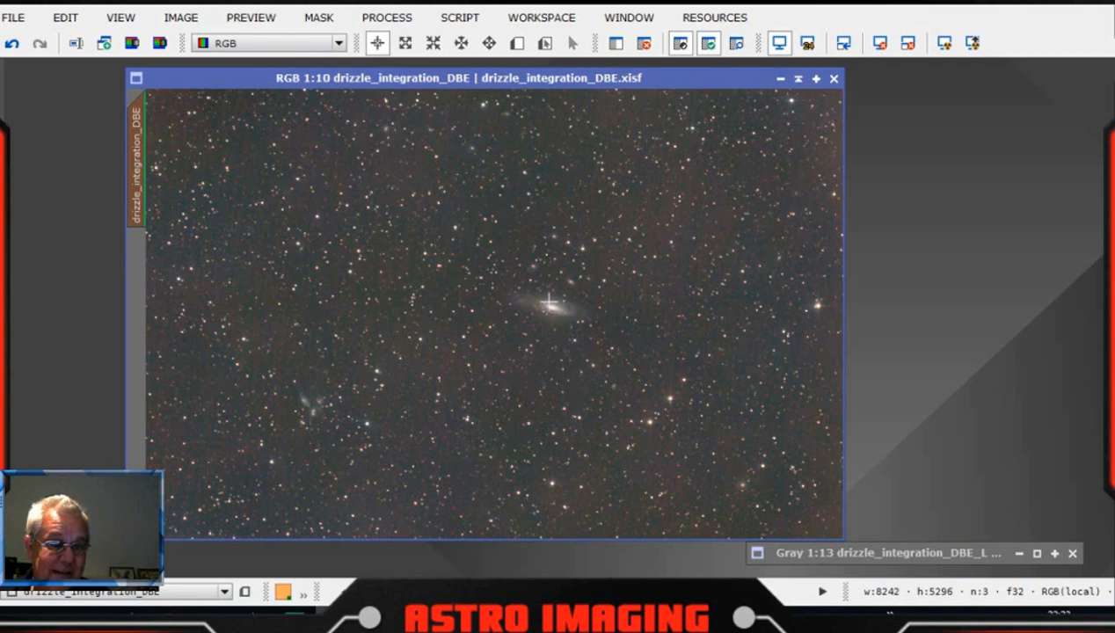
Define a preview of about 2480 × 1660 pixels around the central galaxy of drizzle_integration_DBE and open it at 1:3
drag(716, 83, 717, 75)
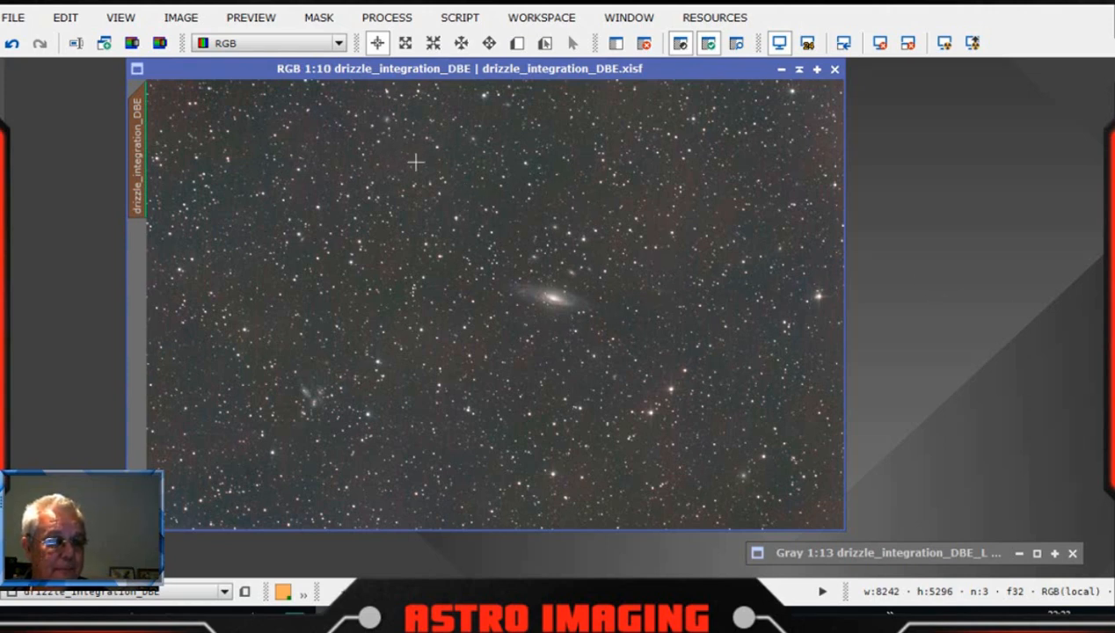
click(518, 43)
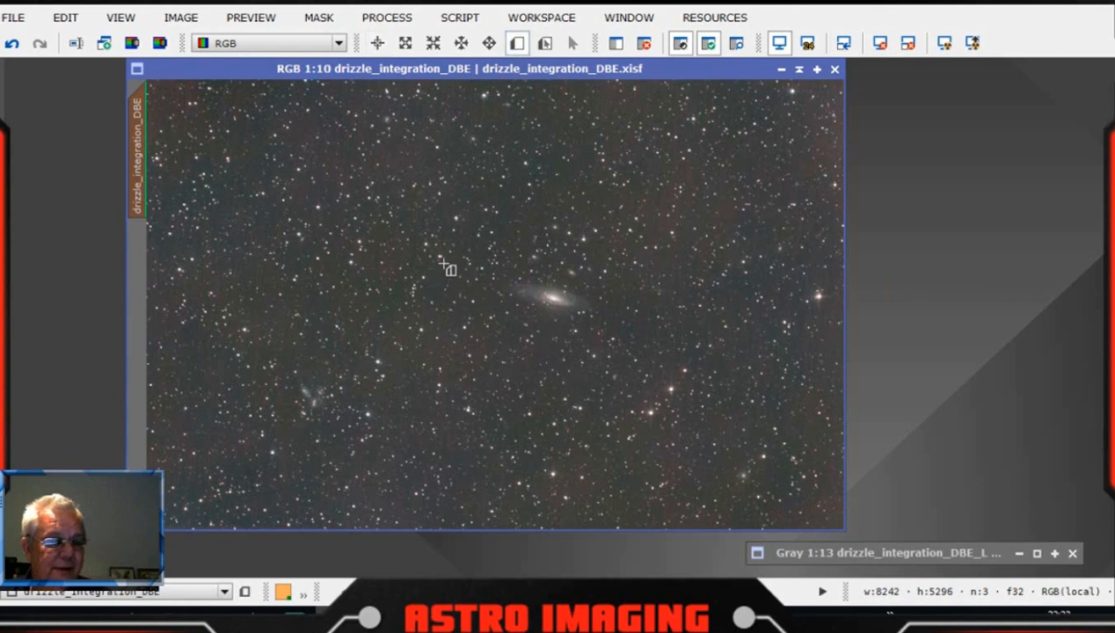
drag(444, 263, 655, 404)
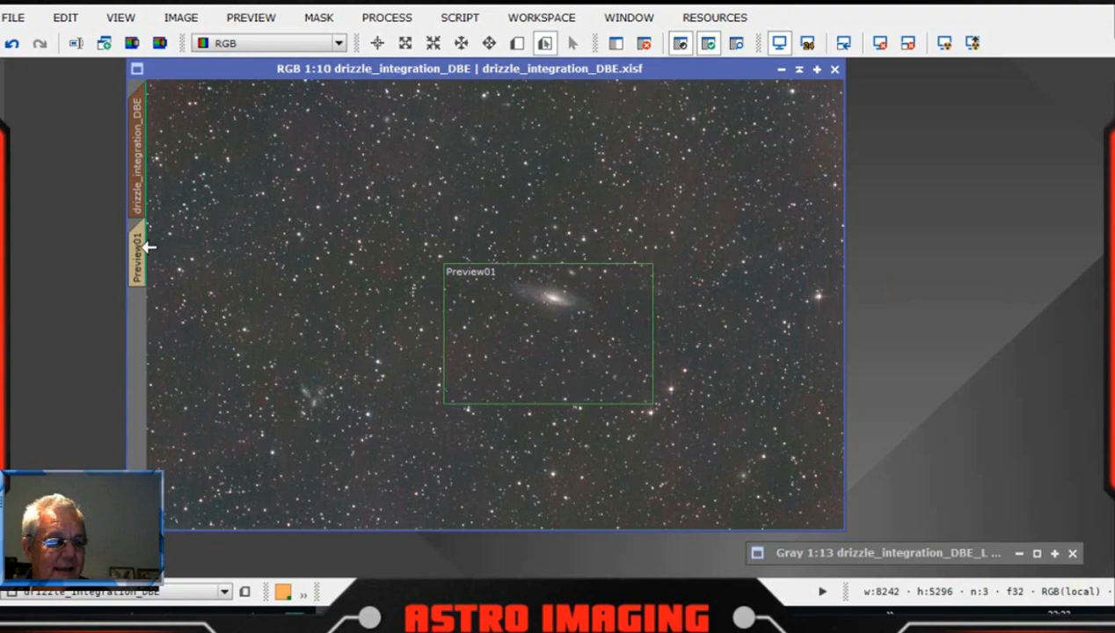
click(138, 251)
scroll(484, 331, down, 2)
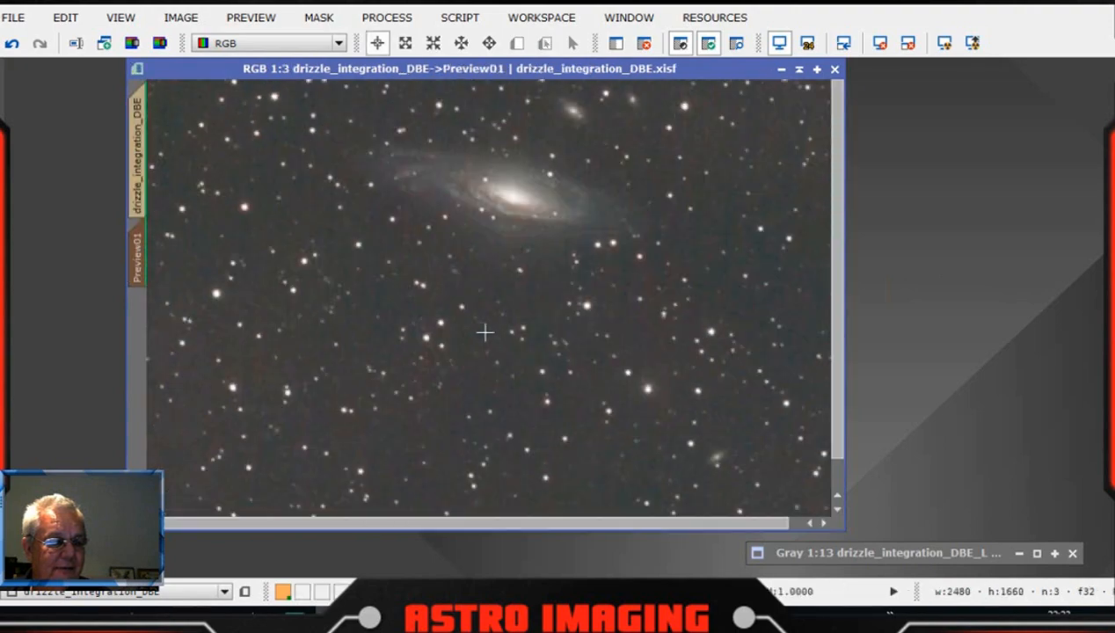
Examine the background noise between the stars in Preview01 up close at 5:1
scroll(485, 332, up, 1)
scroll(487, 334, up, 1)
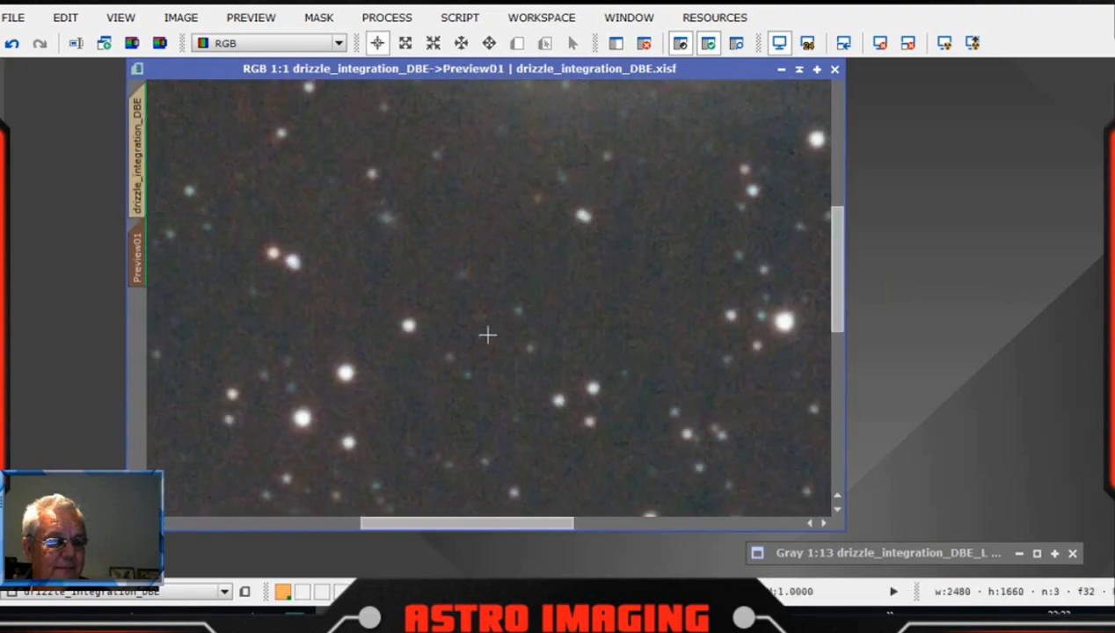
scroll(487, 334, up, 1)
drag(836, 280, 836, 236)
scroll(559, 301, up, 1)
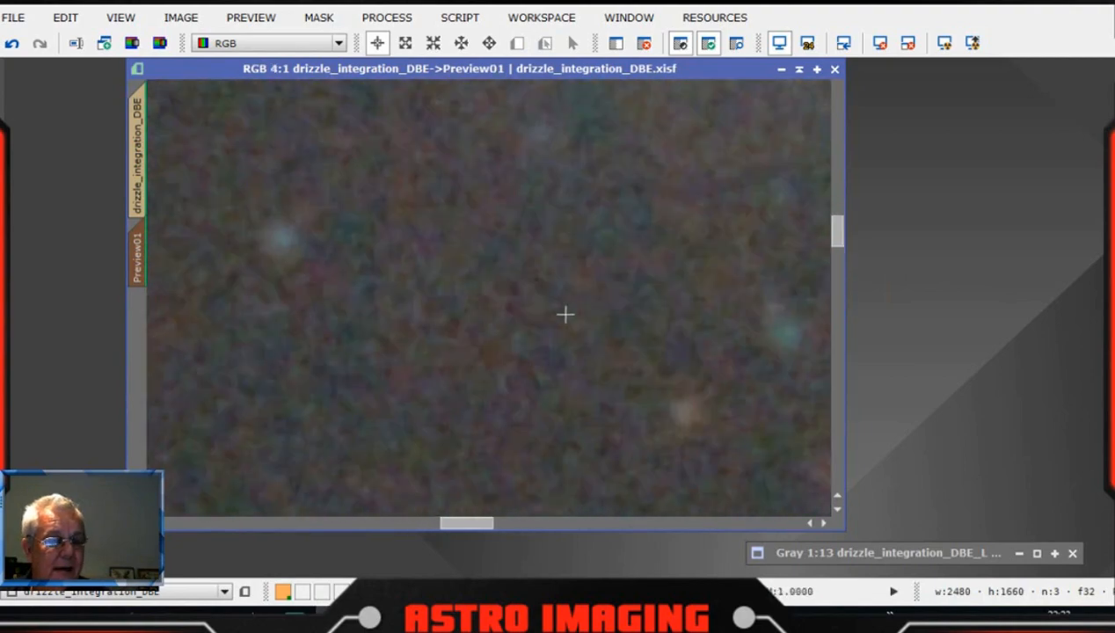
scroll(566, 314, up, 1)
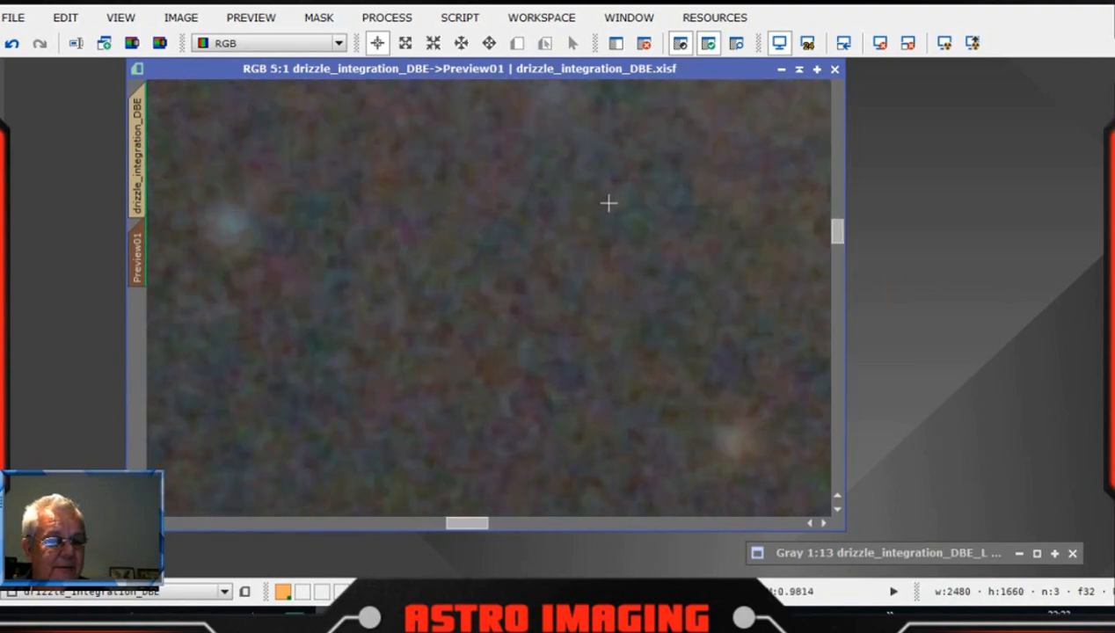
drag(608, 75, 593, 89)
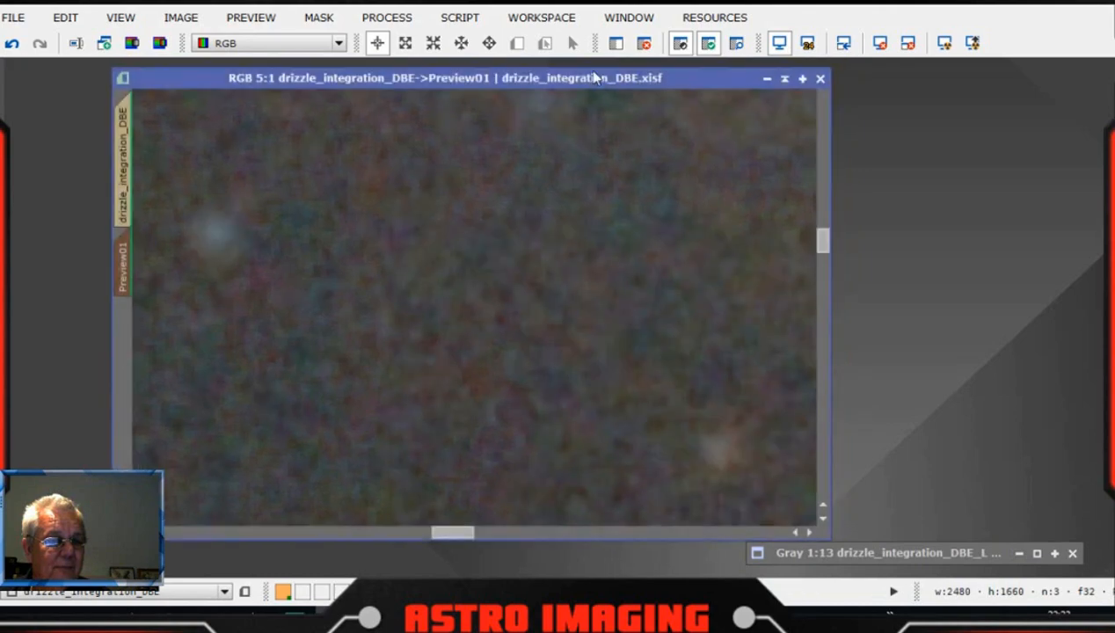
Open the MultiscaleLinearTransform process and arrange it beside the preview window
click(457, 18)
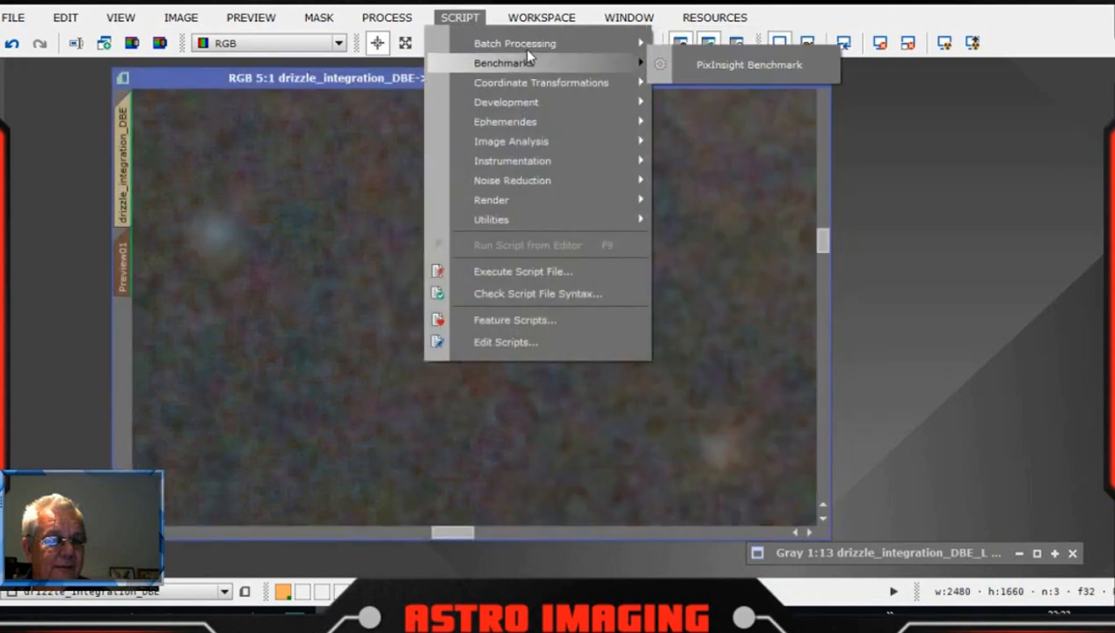
click(386, 17)
mouse_move(521, 11)
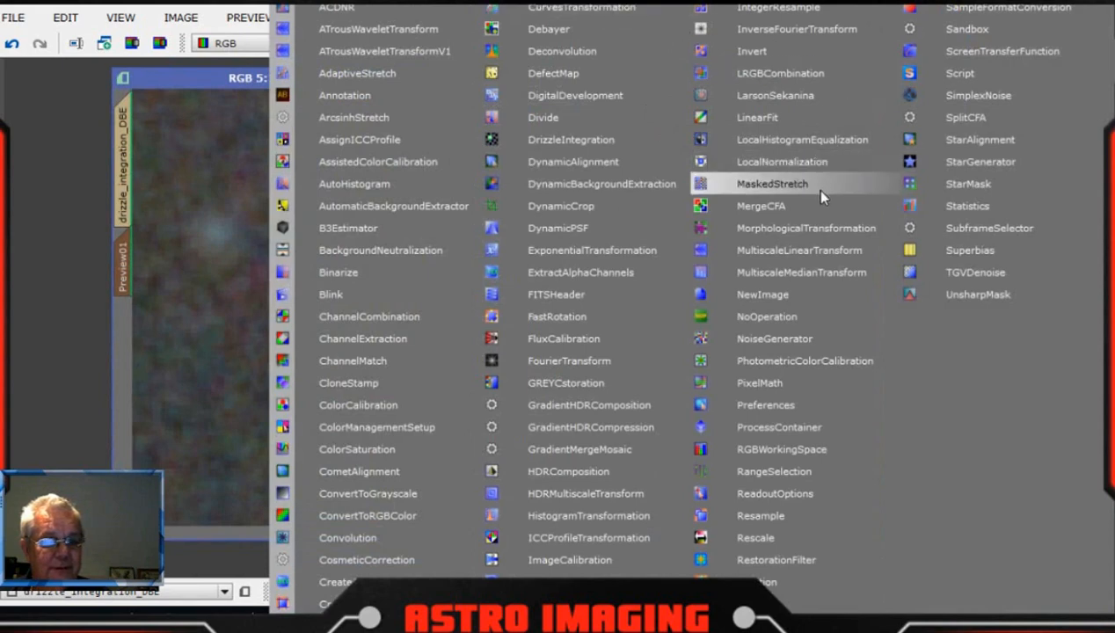
click(812, 244)
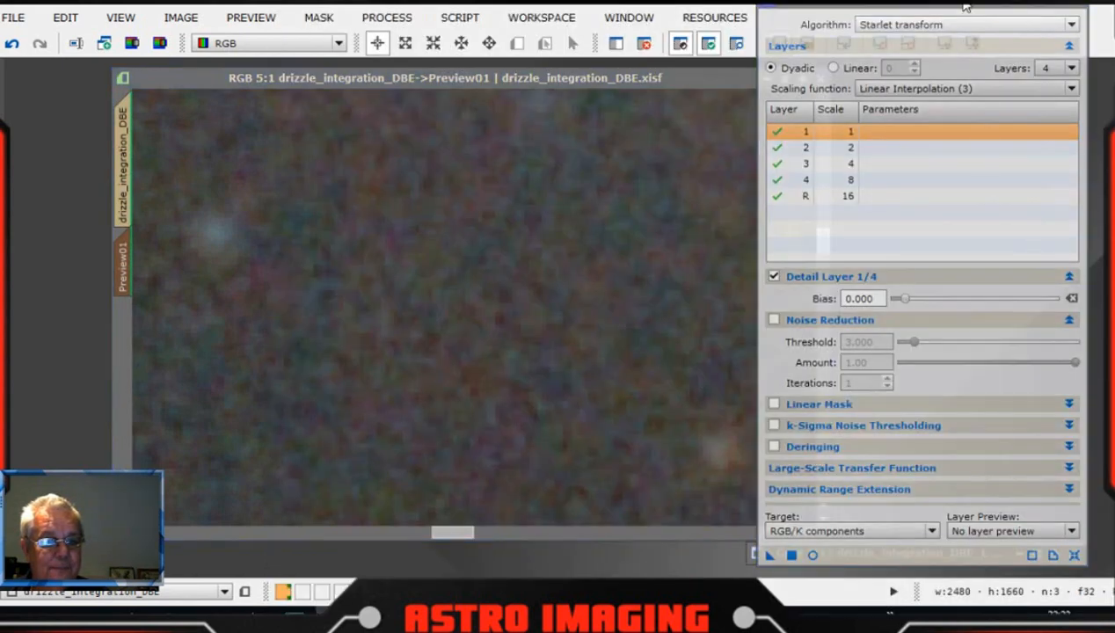
drag(688, 77, 665, 68)
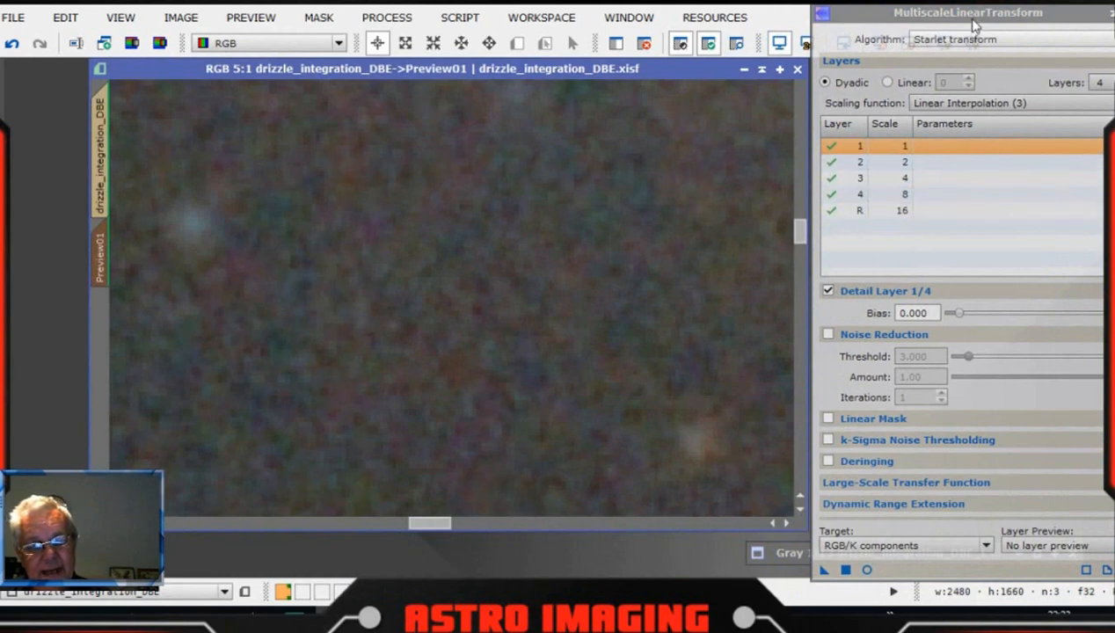
drag(975, 15, 962, 12)
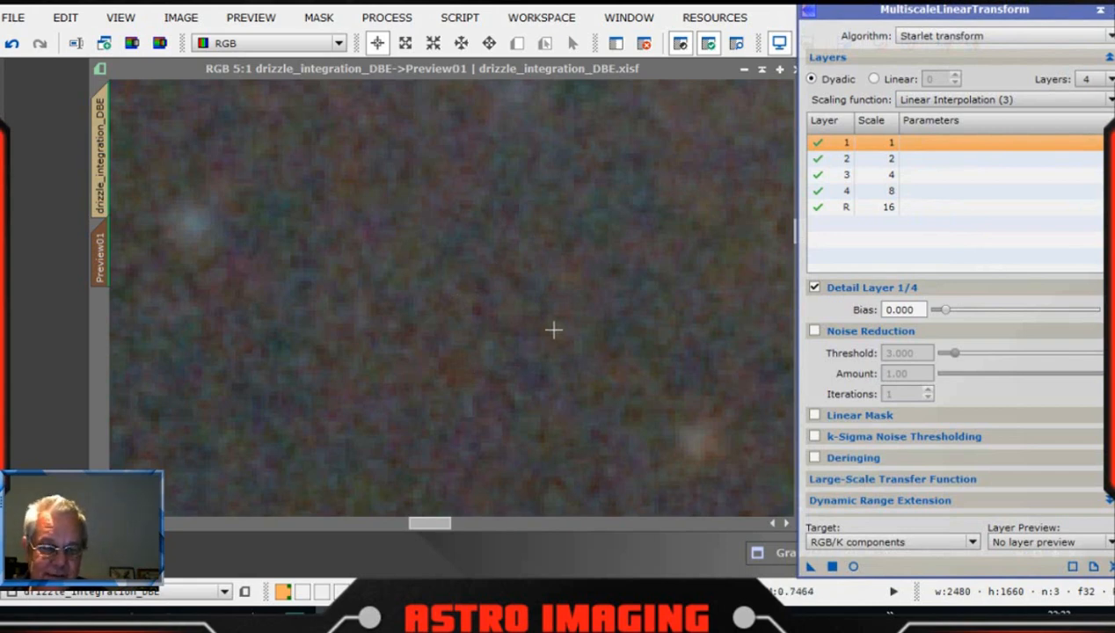
Enable noise reduction on layer 1 with threshold 3.000, amount 0.30 and 3 iterations
click(814, 331)
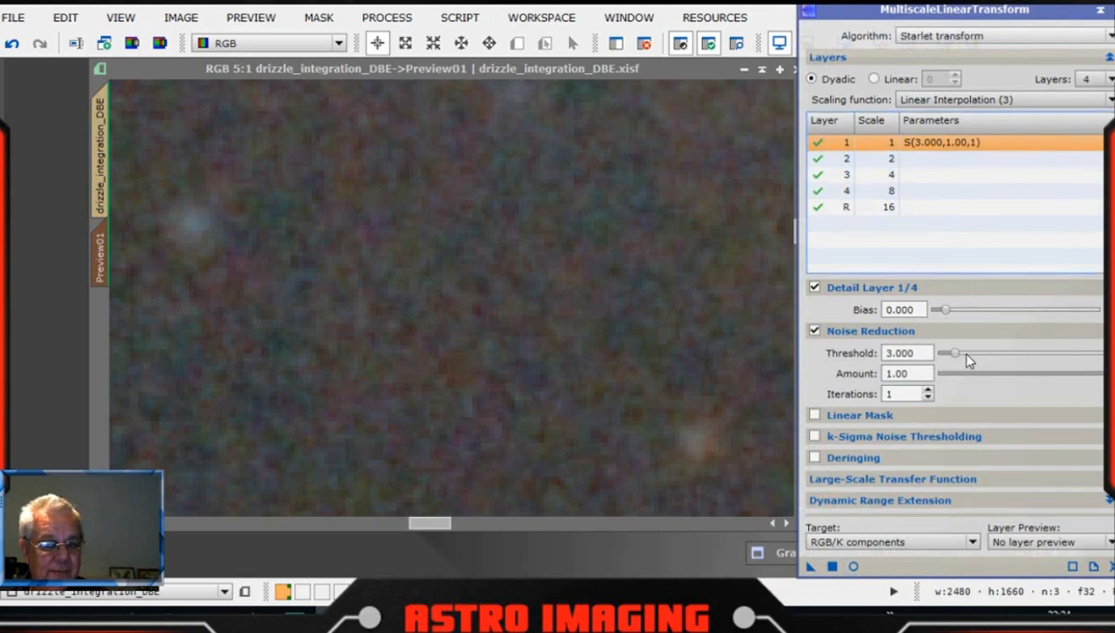
drag(1099, 374, 994, 377)
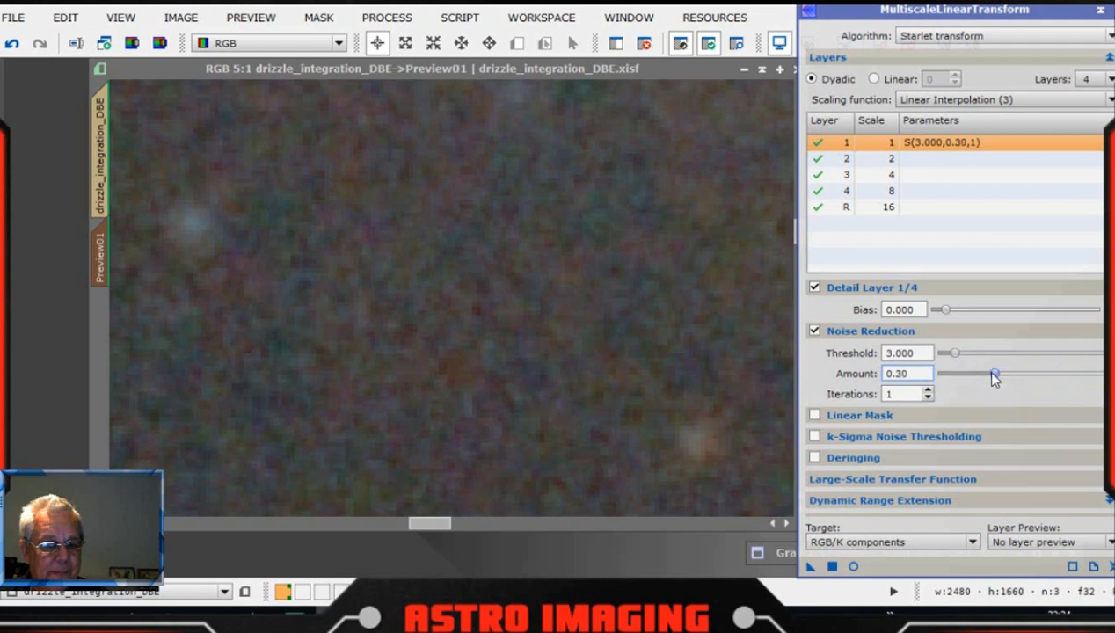
click(928, 390)
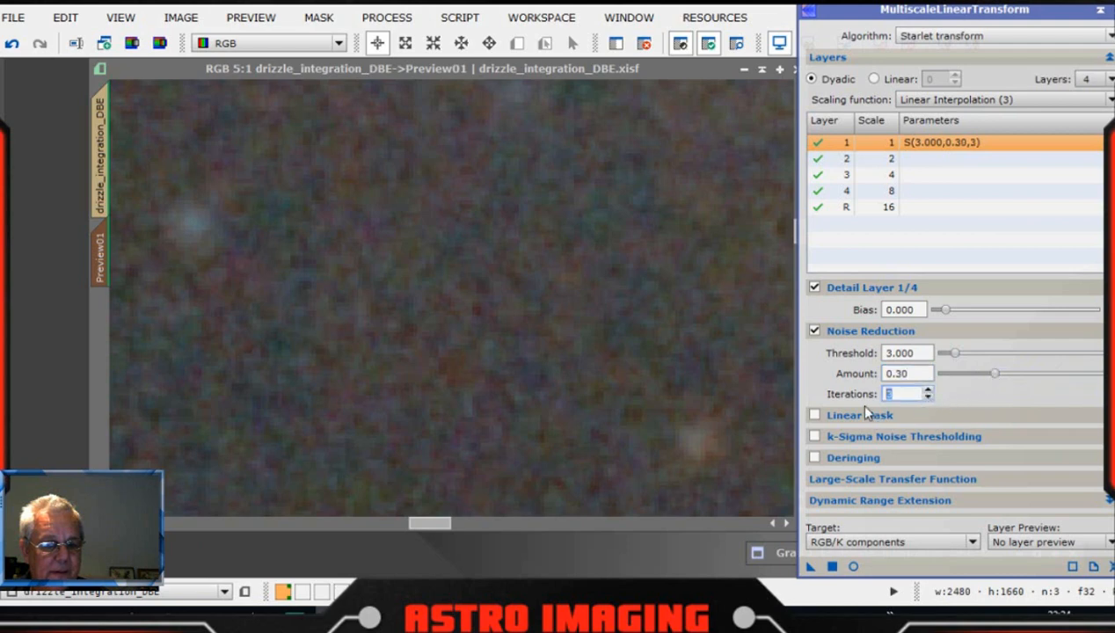
Enable noise reduction on layer 2 with threshold 2.000, amount 0.30 and 3 iterations
click(843, 162)
click(815, 333)
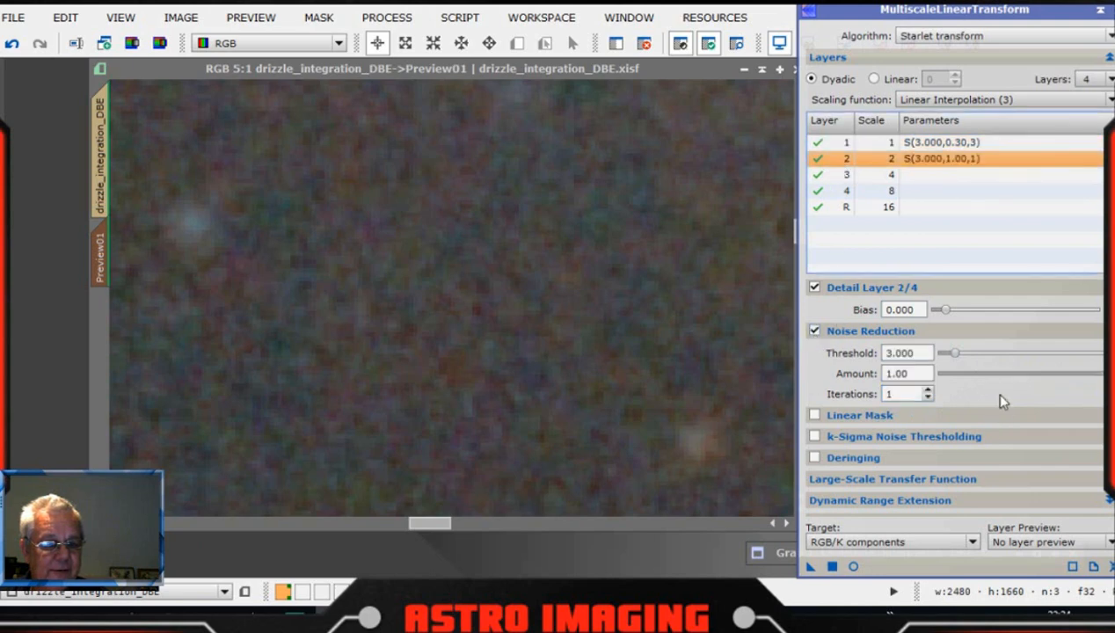
drag(954, 353, 950, 355)
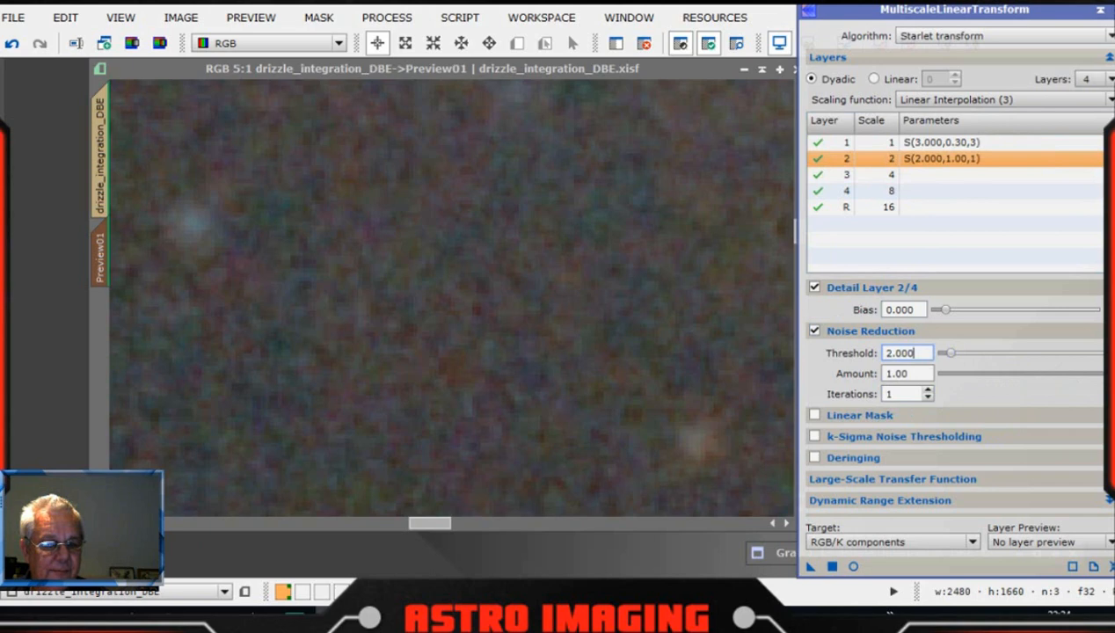
drag(1100, 374, 991, 374)
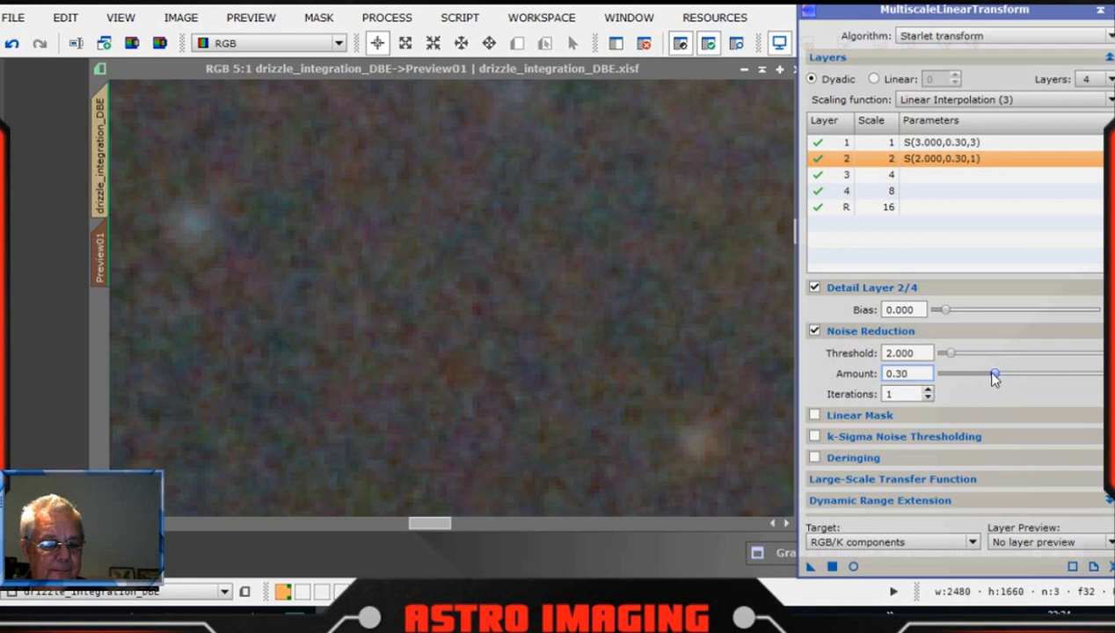
click(928, 391)
Enable noise reduction on layer 3 with threshold 1.000, amount 0.30 and 3 iterations
click(888, 176)
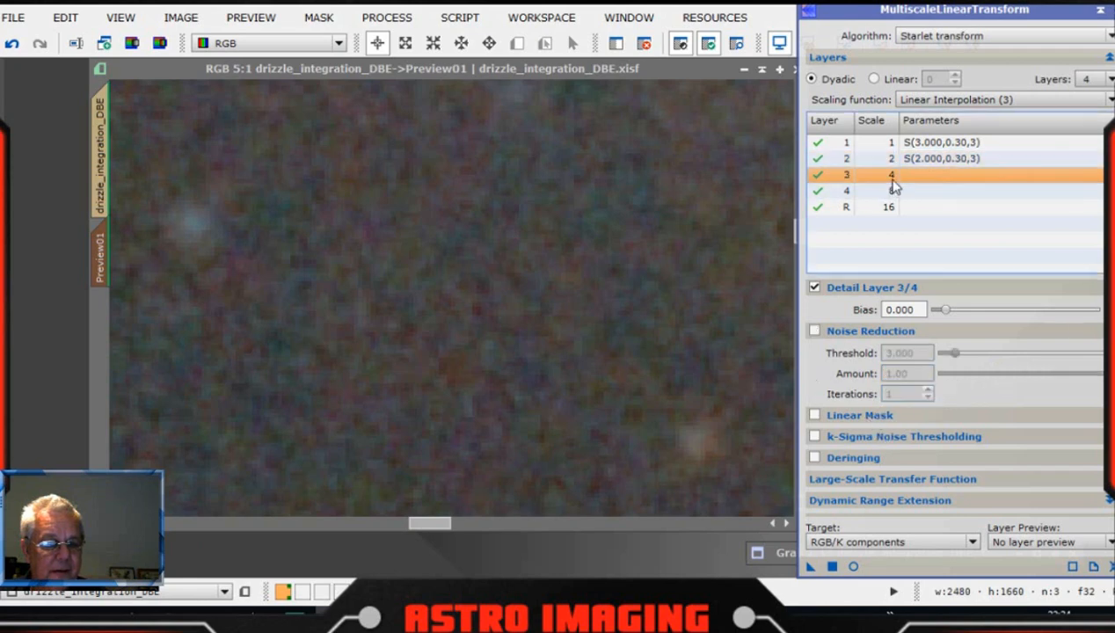
click(814, 331)
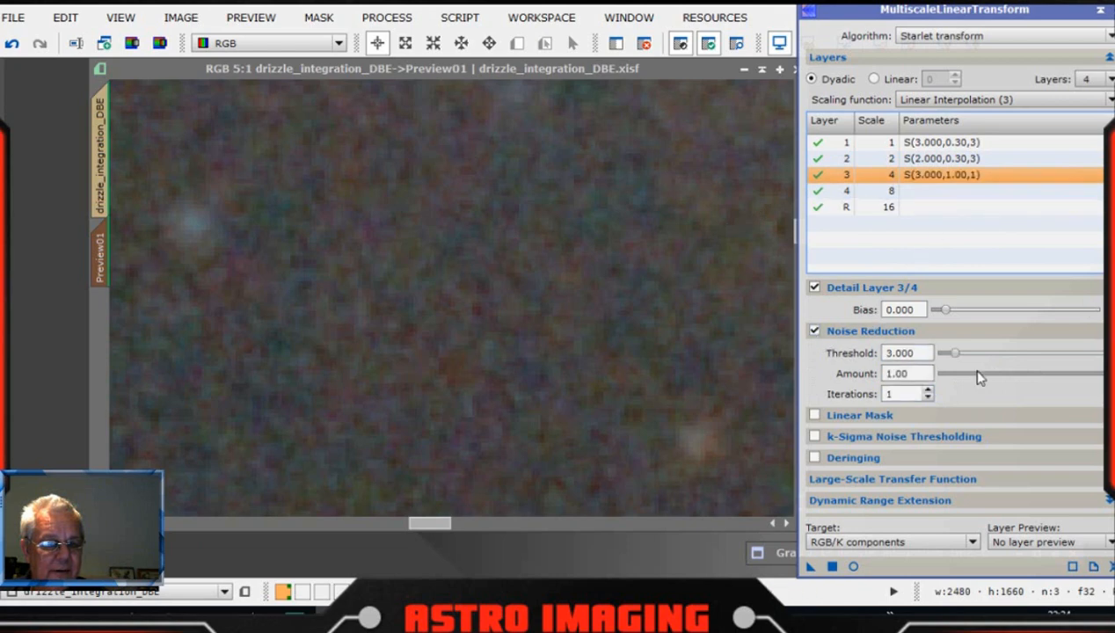
drag(954, 352, 948, 358)
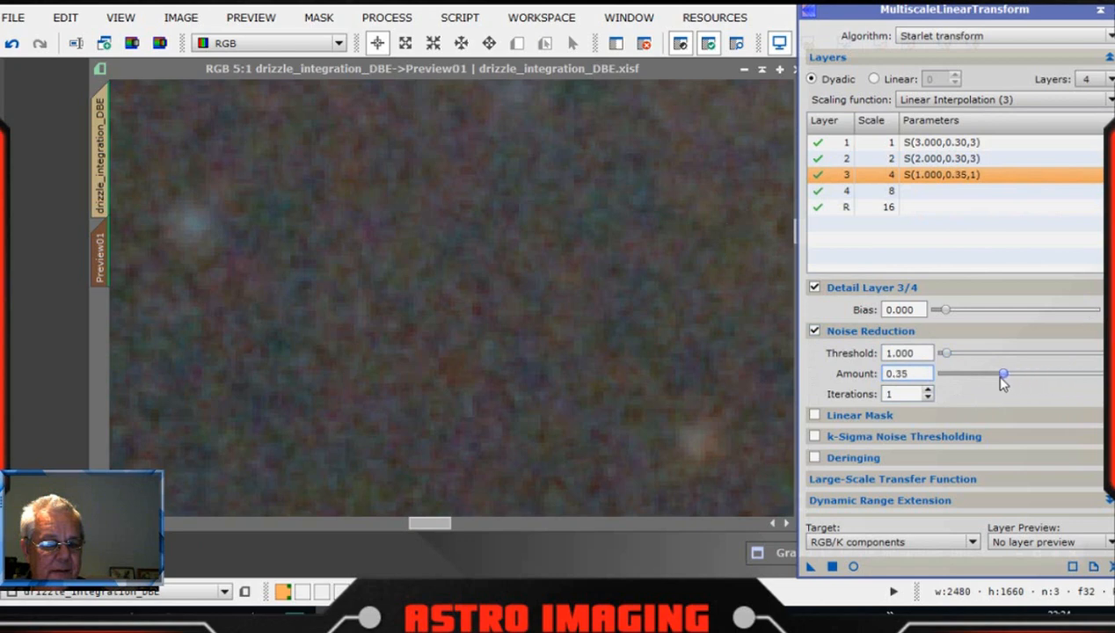
mouse_move(1003, 380)
mouse_down()
mouse_move(982, 380)
mouse_move(995, 377)
mouse_up()
click(929, 391)
click(928, 390)
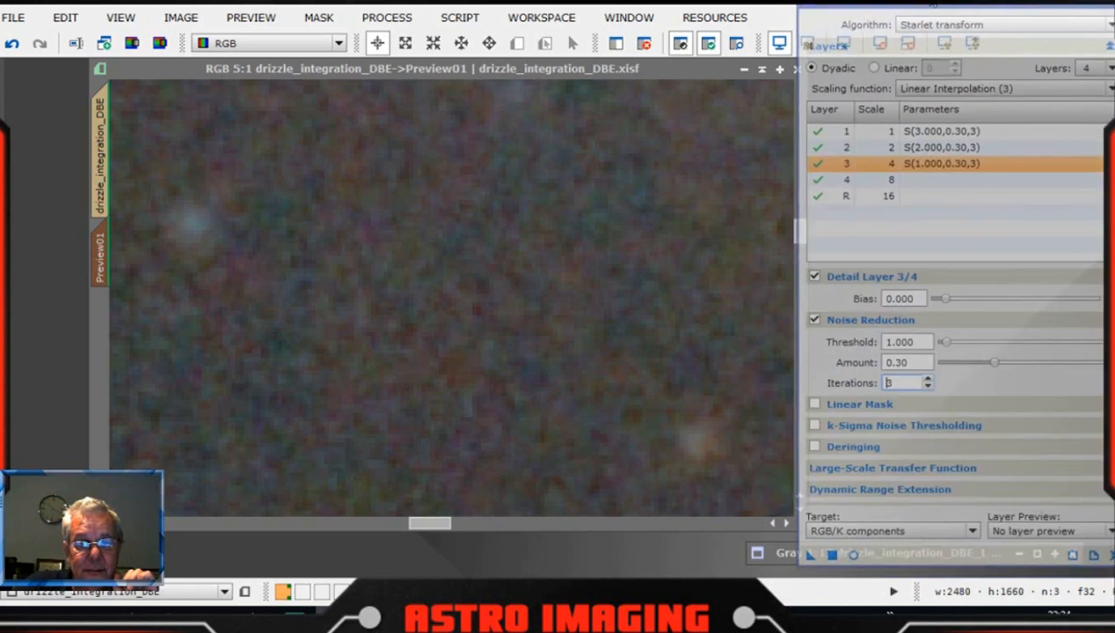
Apply the MultiscaleLinearTransform noise reduction to Preview01 and inspect the background at several zoom levels
drag(932, 19, 931, 9)
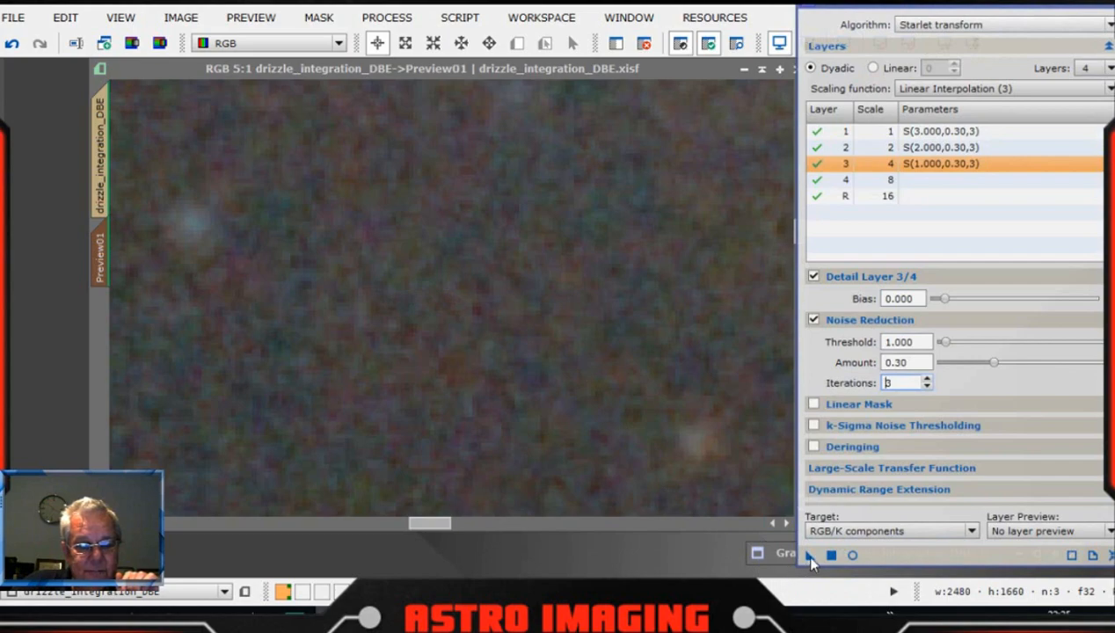
drag(810, 556, 495, 356)
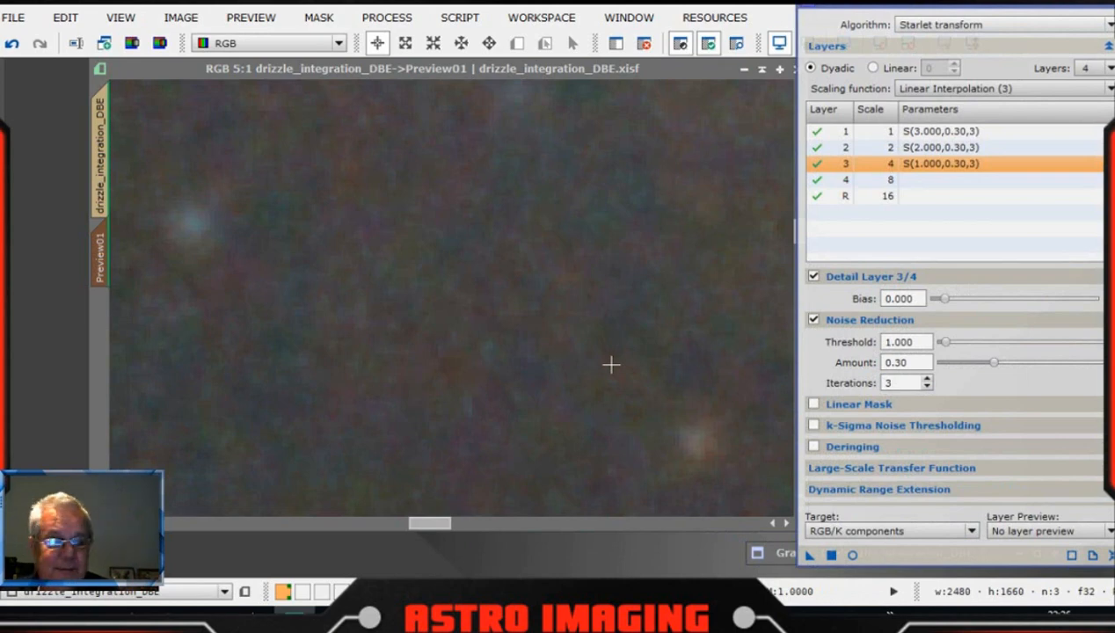
drag(639, 77, 627, 87)
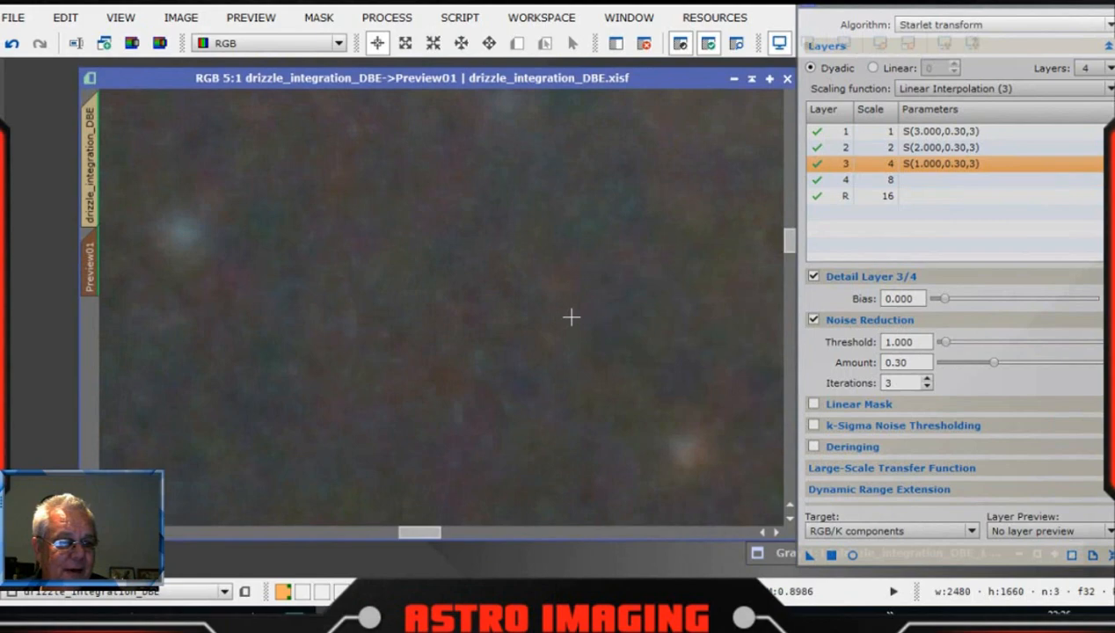
scroll(570, 318, down, 6)
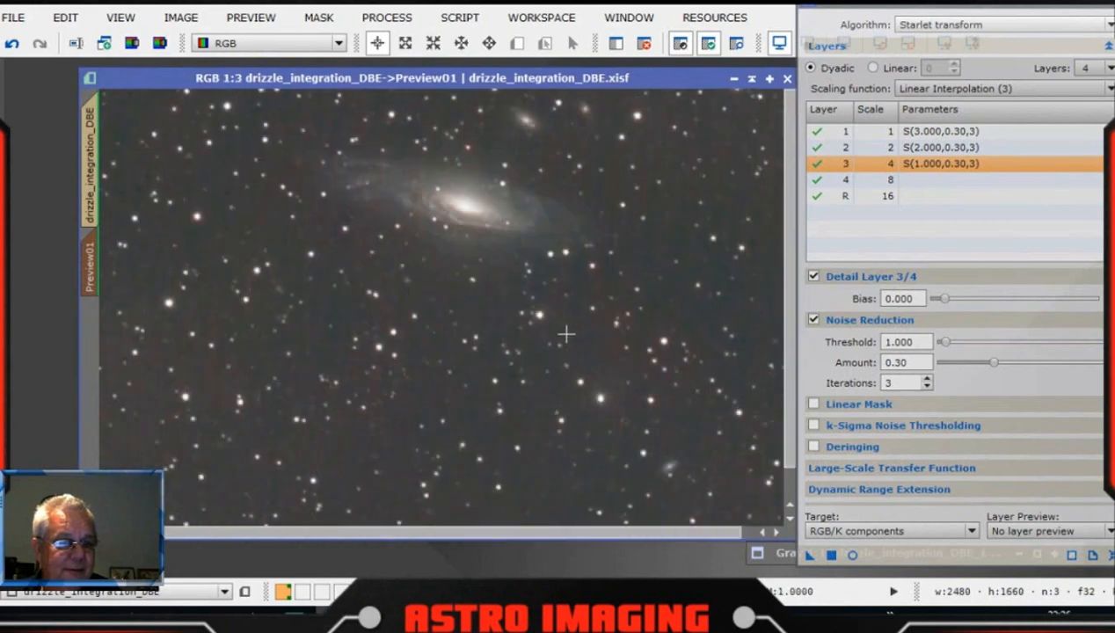
scroll(566, 333, down, 1)
scroll(566, 333, up, 4)
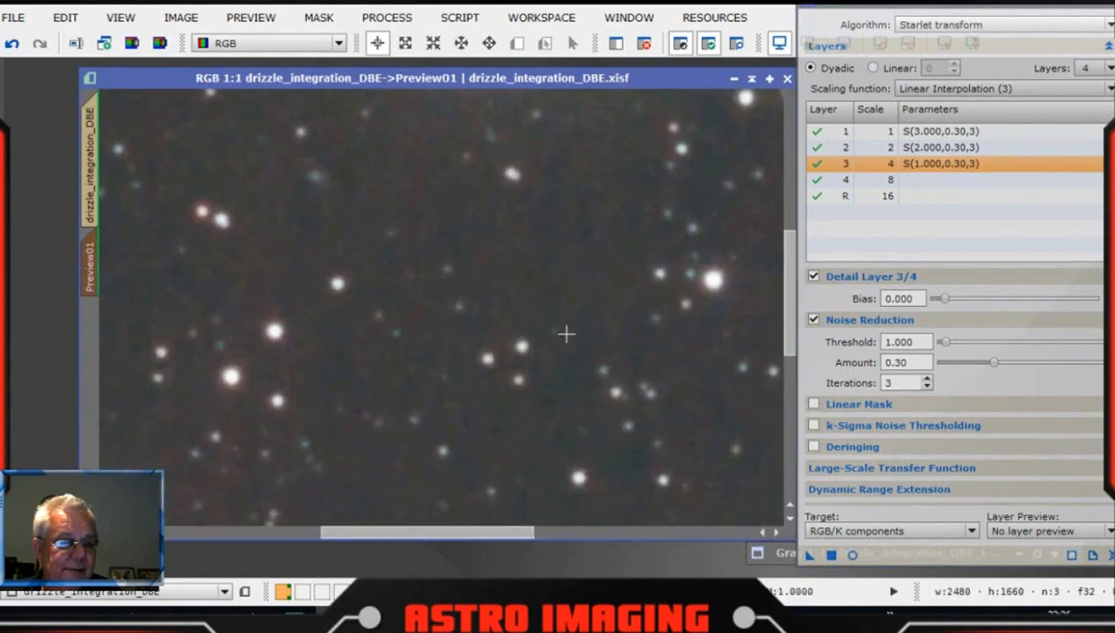
scroll(565, 333, down, 3)
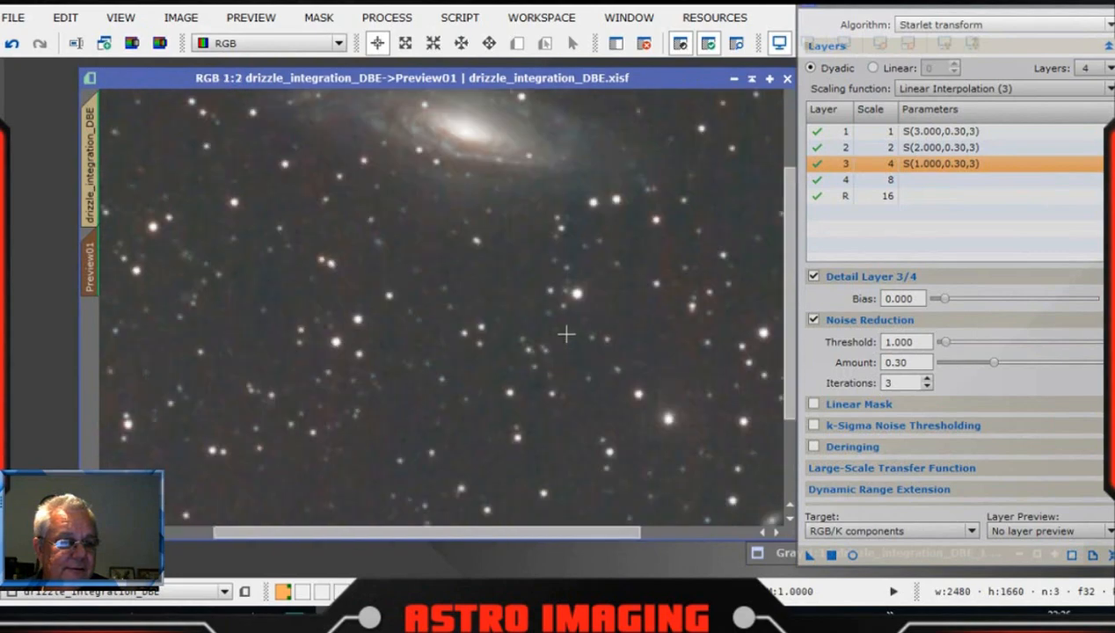
Move the MultiscaleLinearTransform window below the toolbar area and display the Preview toolbar
drag(1011, 9, 1033, 287)
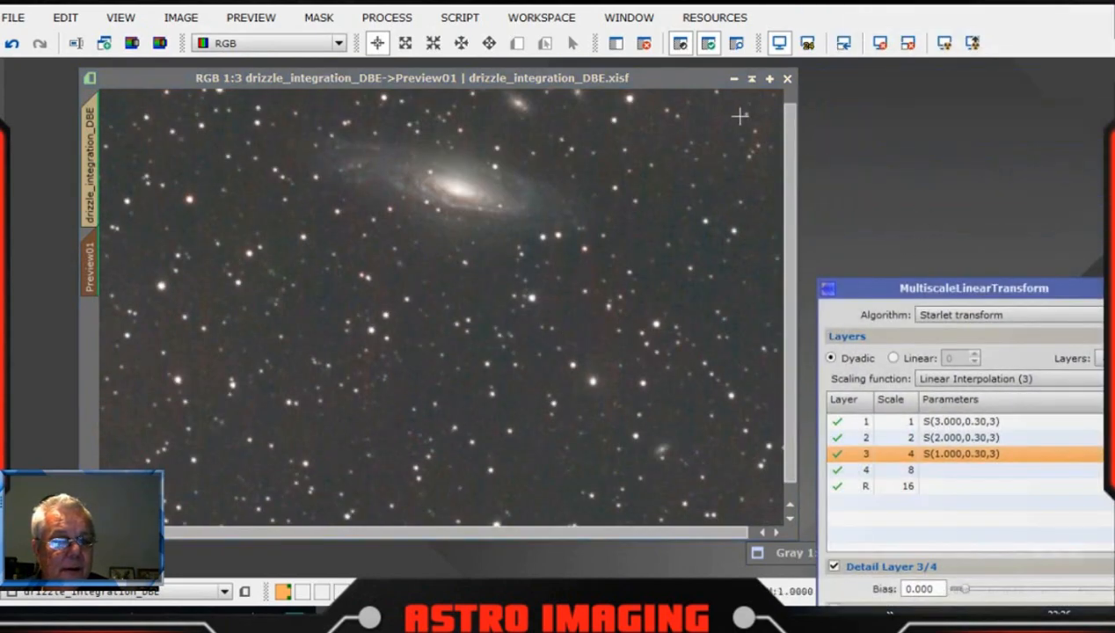
right_click(1002, 48)
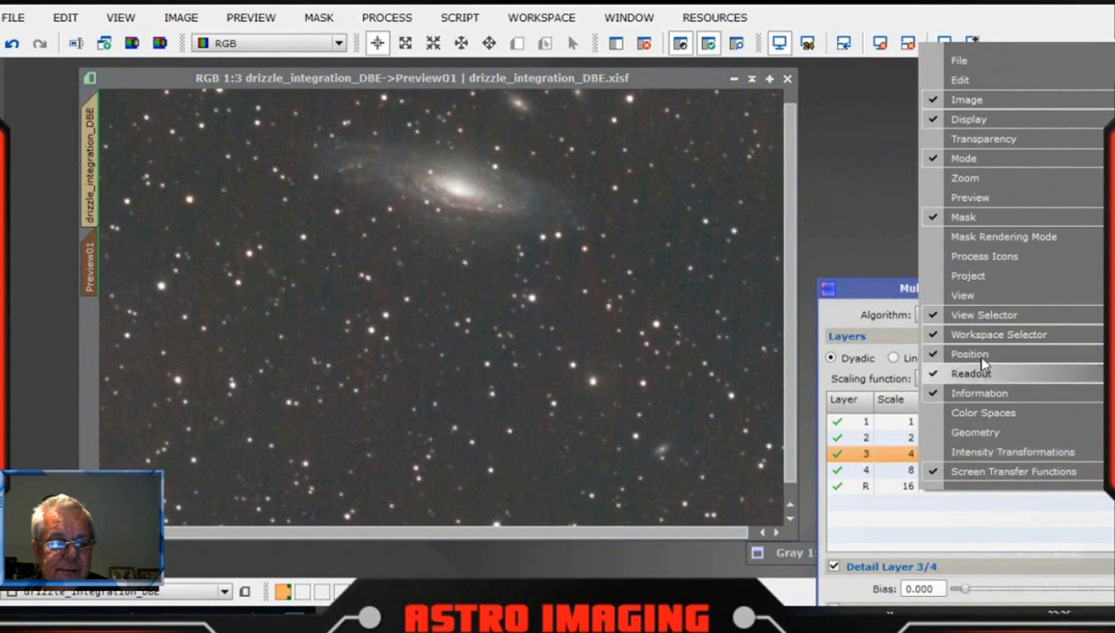
click(977, 199)
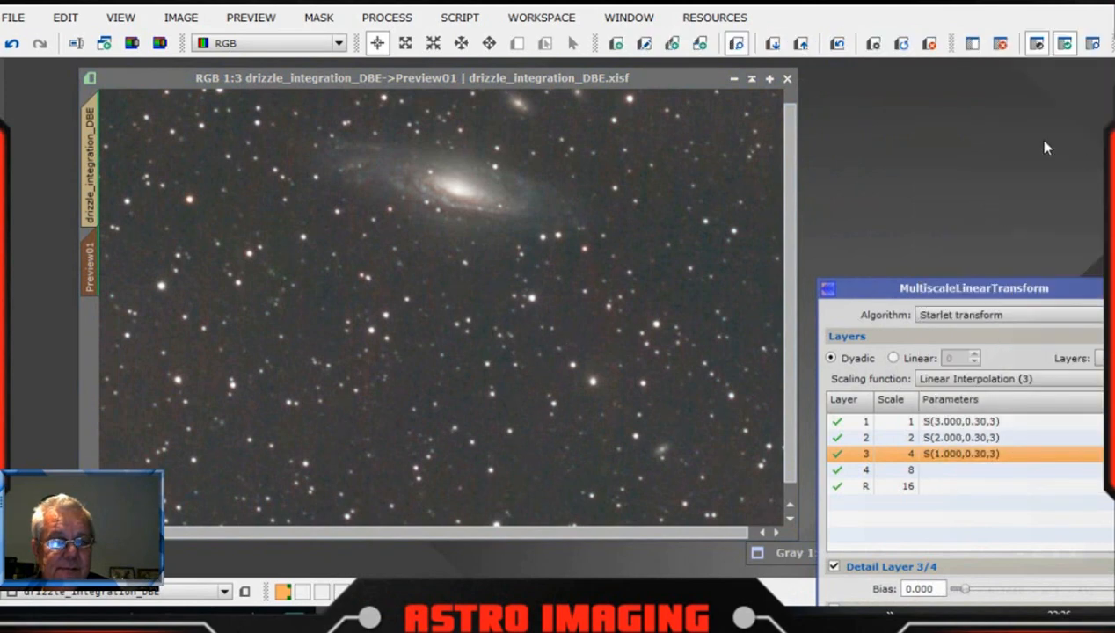
Compare Preview01 before and after the noise reduction at 1:3
click(842, 49)
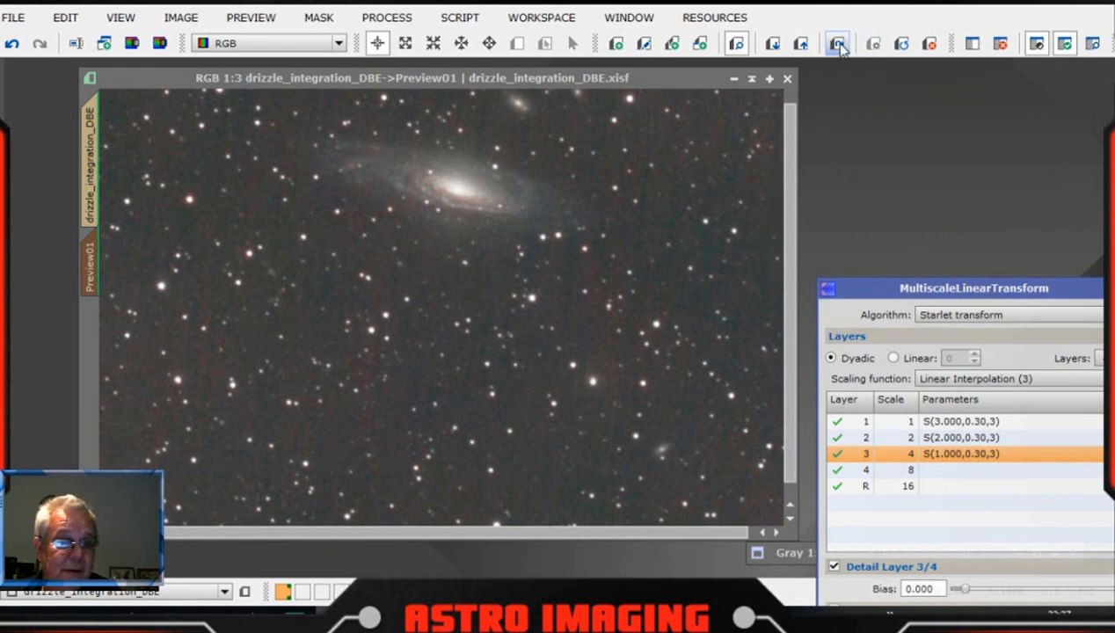
click(841, 45)
click(840, 45)
click(840, 45)
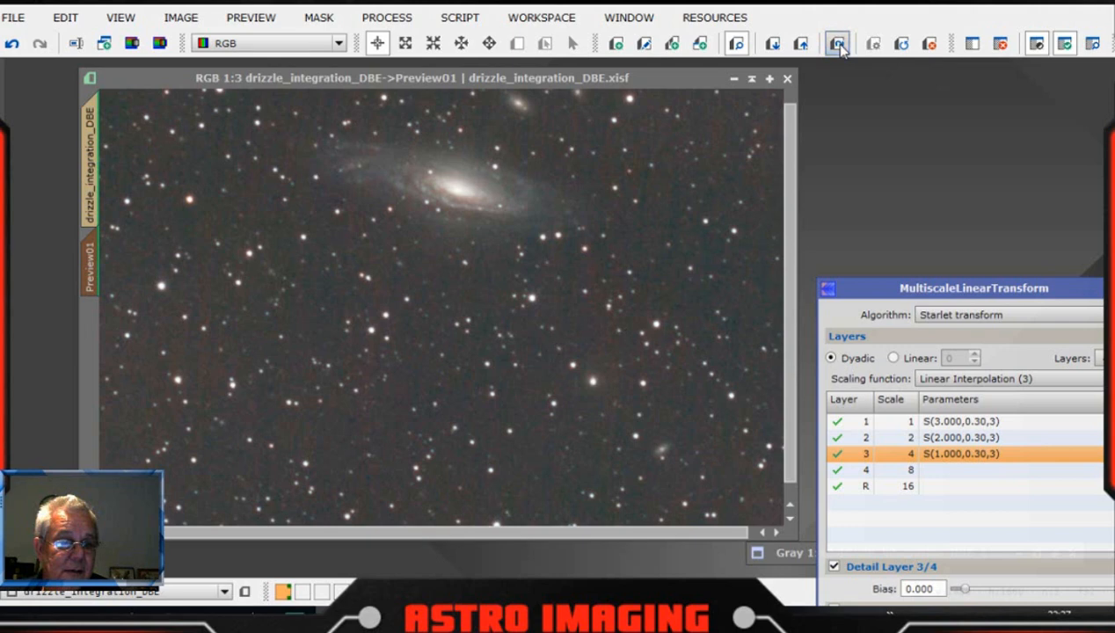
click(840, 45)
click(840, 45)
Compare the background around a faint star in Preview01 before and after noise reduction, magnified to 6:1
scroll(469, 404, up, 3)
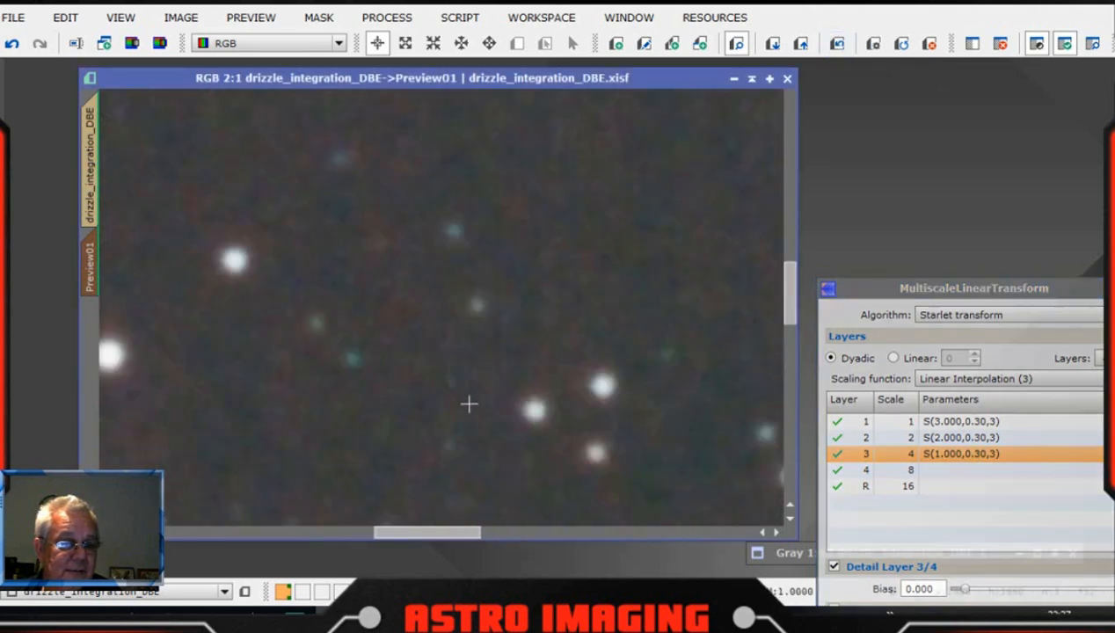
scroll(469, 404, up, 4)
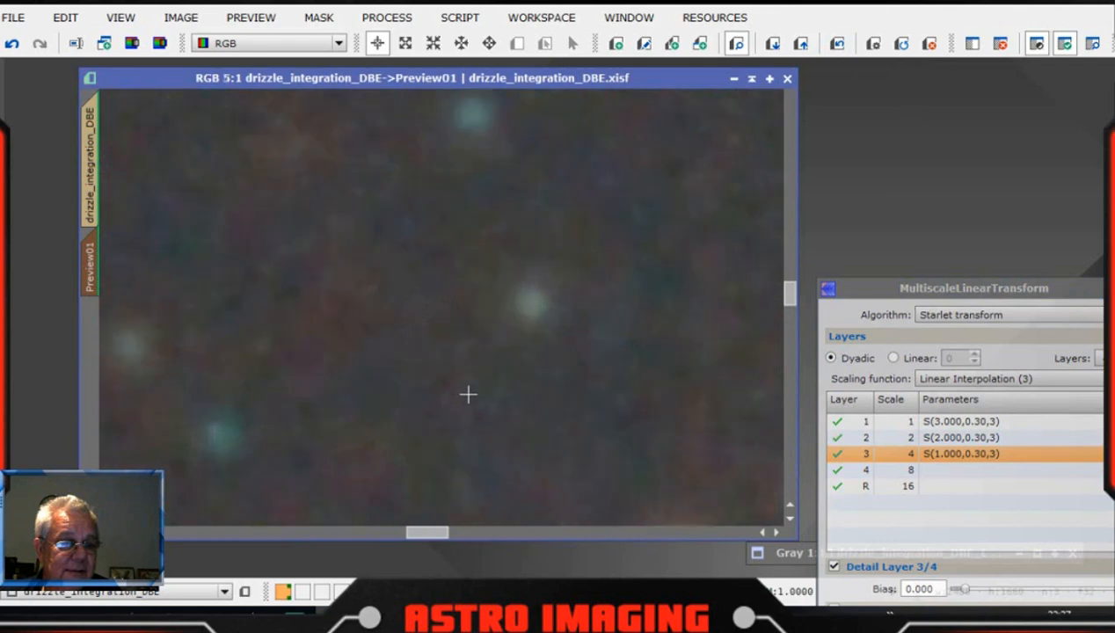
click(841, 45)
click(841, 49)
click(841, 48)
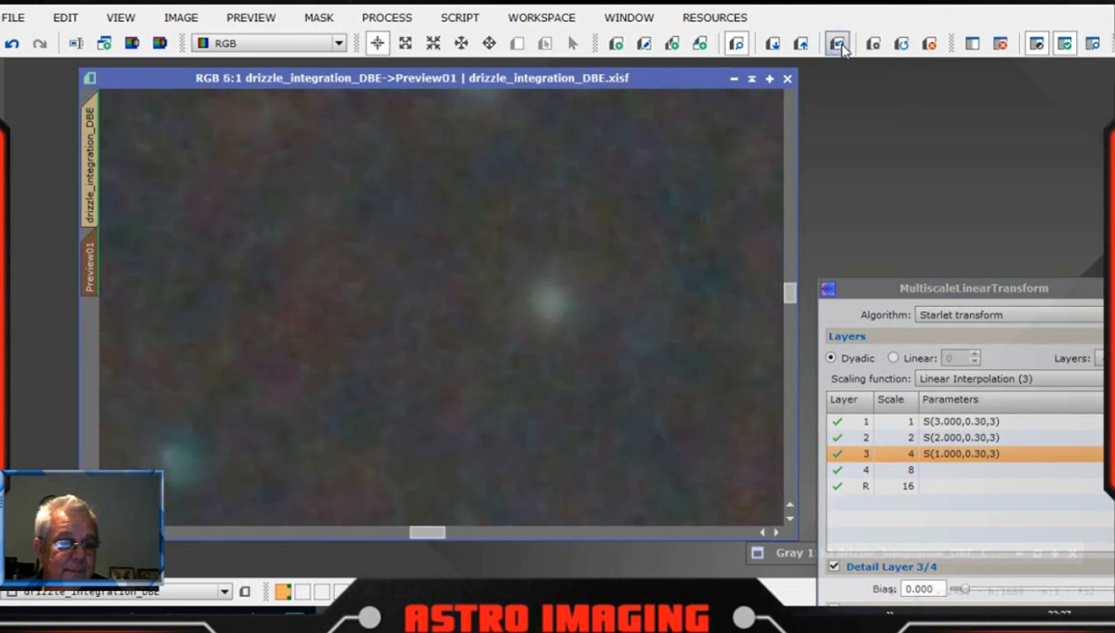
click(840, 48)
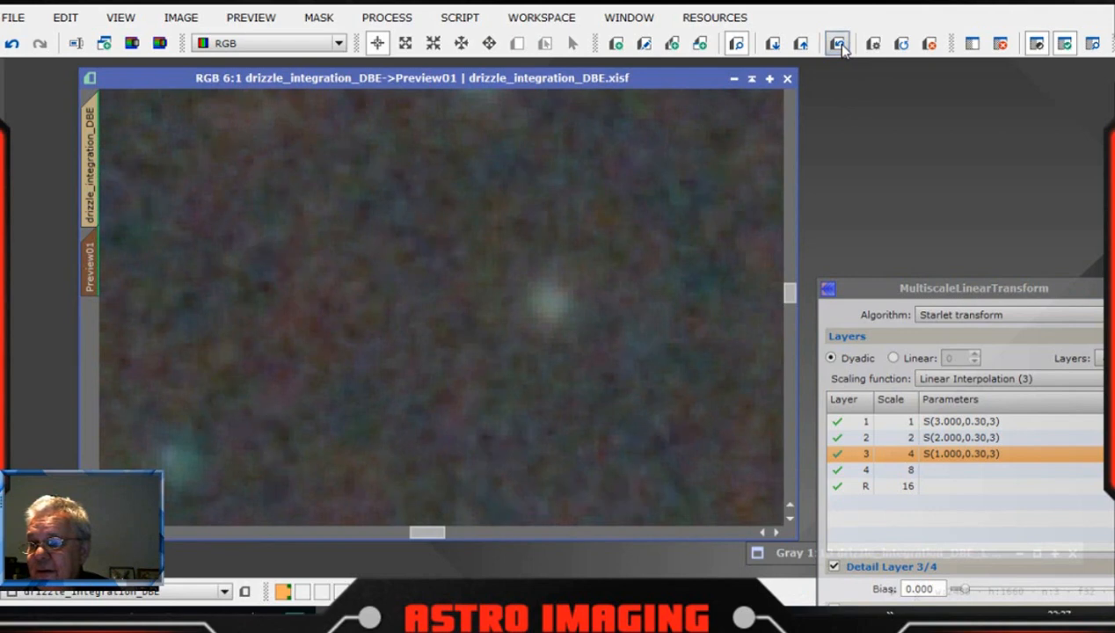
click(840, 47)
click(841, 46)
click(841, 47)
click(841, 47)
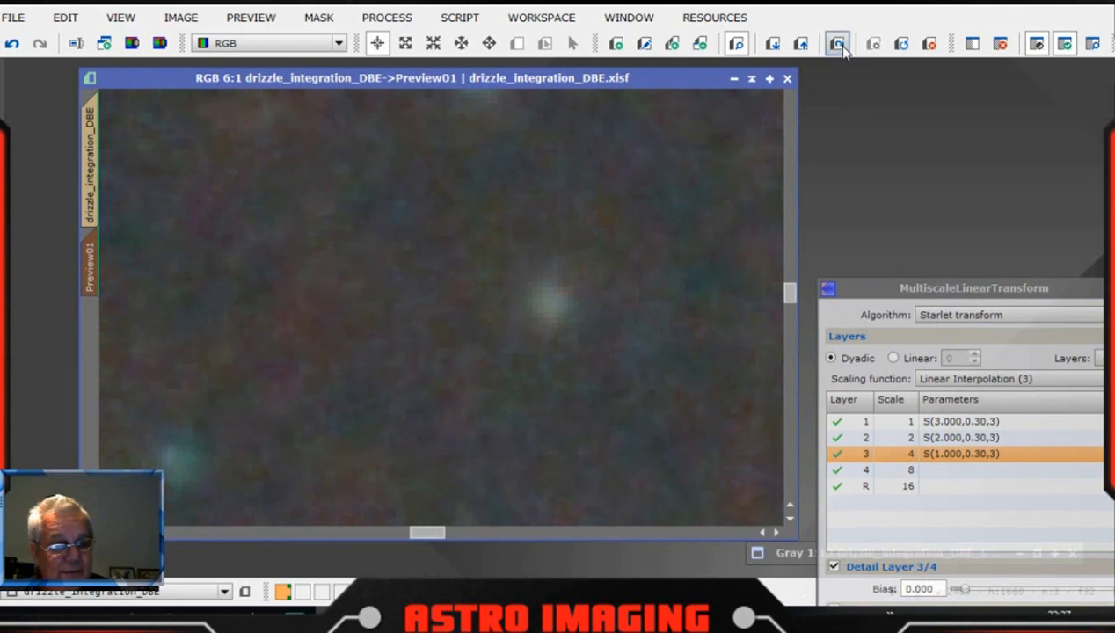
Compare the background around a faint star in Preview01 before and after noise reduction, and inspect the stars and galaxy at lower magnifications
click(841, 47)
click(841, 46)
scroll(608, 299, down, 6)
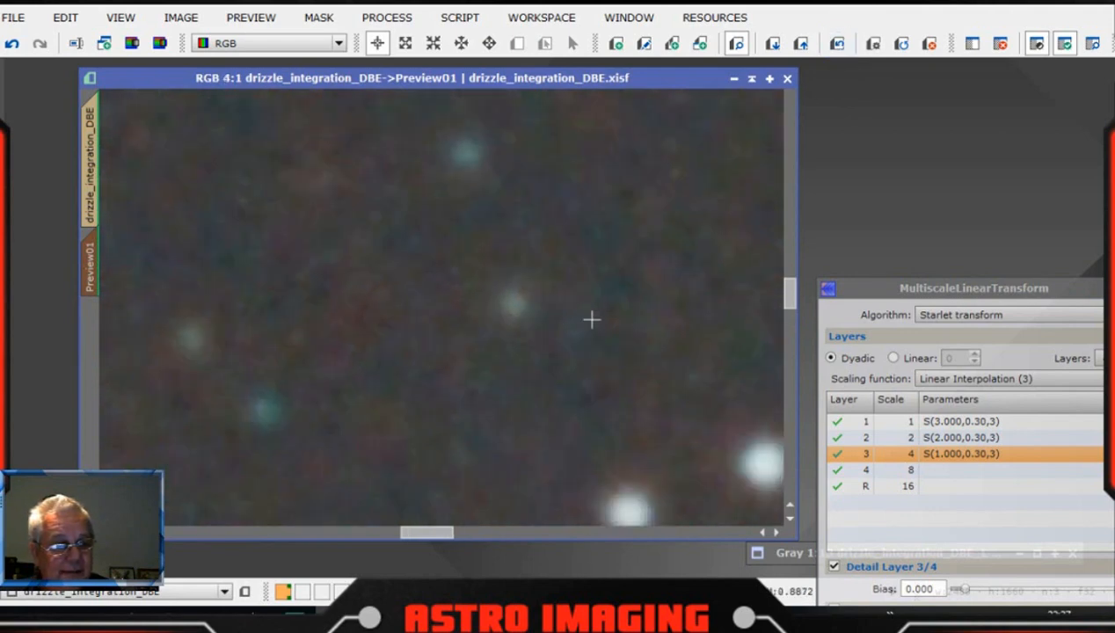
scroll(561, 305, up, 1)
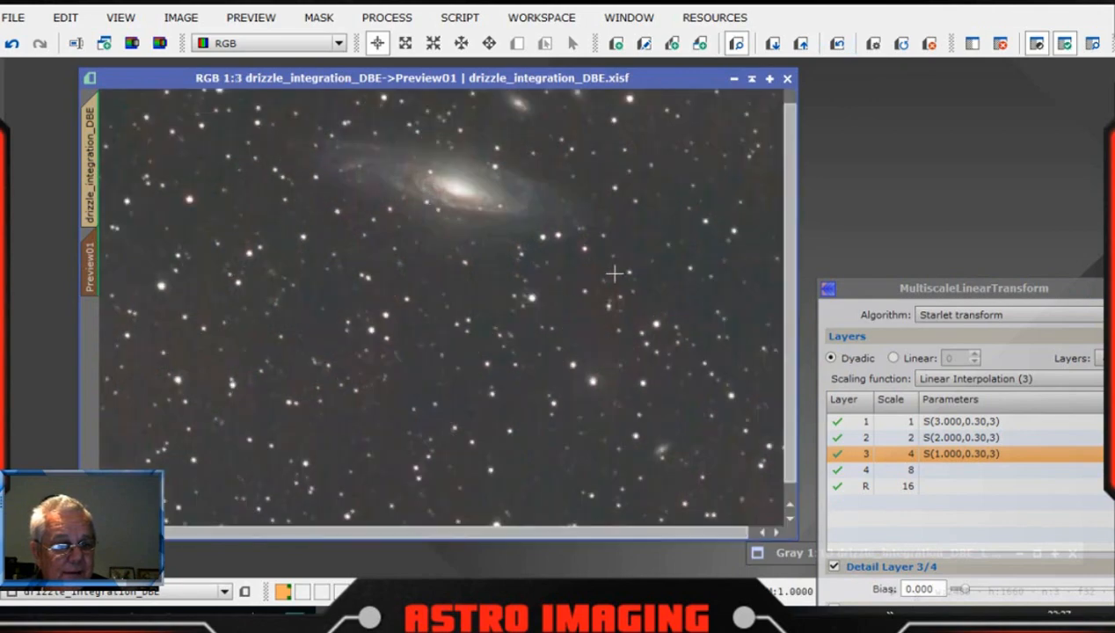
scroll(657, 223, up, 3)
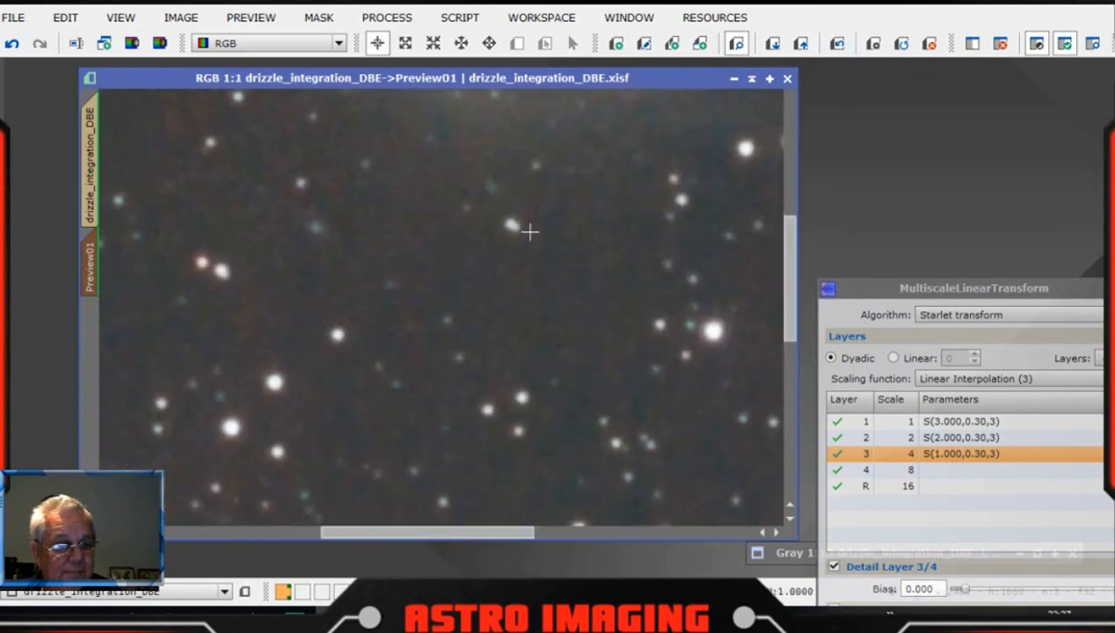
drag(790, 275, 778, 194)
scroll(653, 286, down, 1)
scroll(653, 289, down, 1)
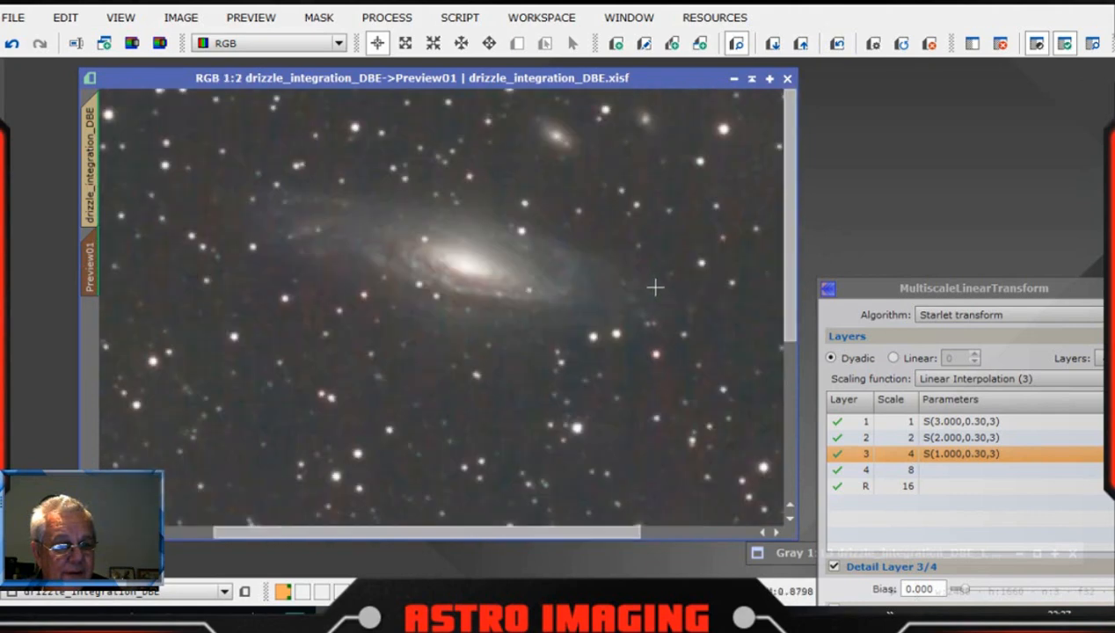
Compare the galaxy and its surrounding background in Preview01 before and after noise reduction at 1:2
click(841, 50)
click(841, 50)
click(842, 51)
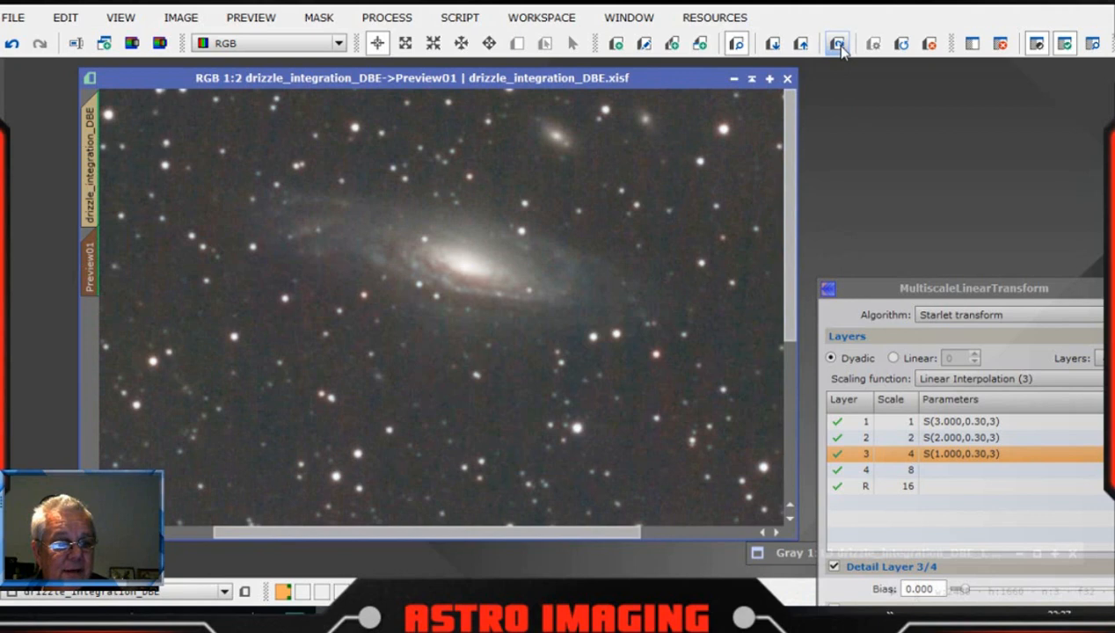
click(844, 52)
click(840, 49)
click(841, 50)
click(842, 50)
click(842, 51)
Bring MultiscaleLinearTransform up beside the image and display the full drizzle_integration_DBE view
drag(701, 76, 651, 79)
drag(981, 286, 929, 1)
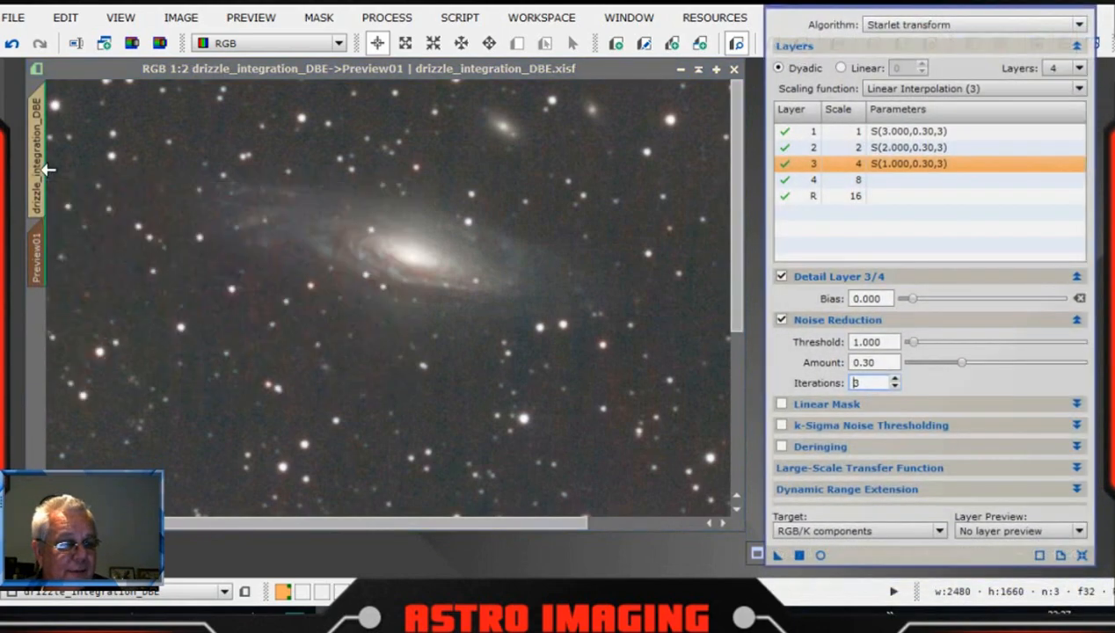
click(39, 170)
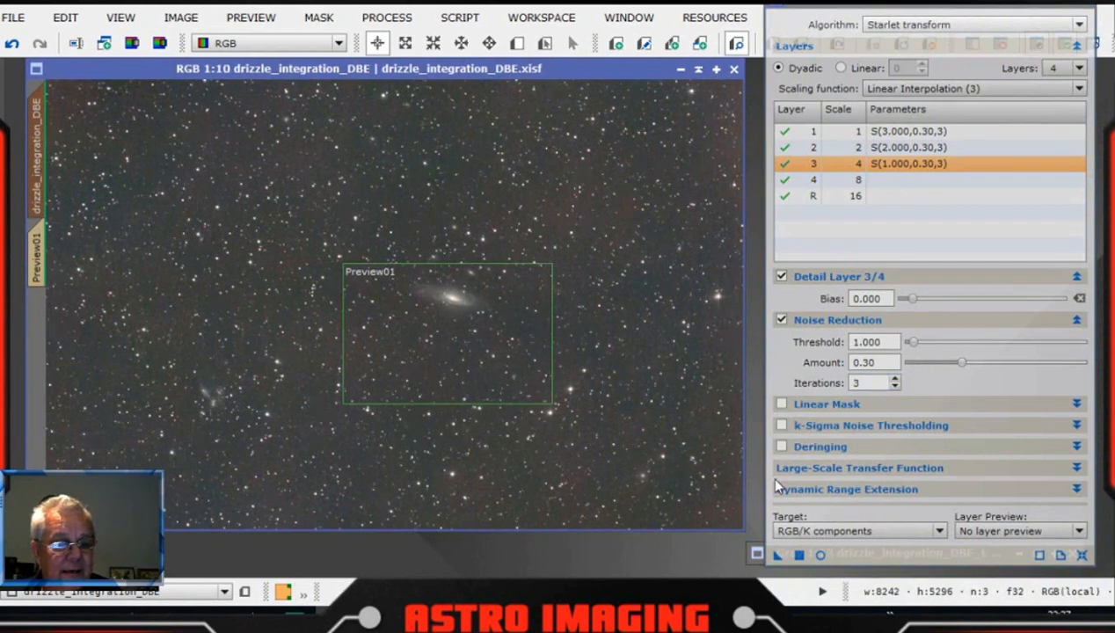
Apply the MultiscaleLinearTransform noise reduction to the full drizzle_integration_DBE image and close the process window
drag(899, 7, 730, 14)
click(901, 320)
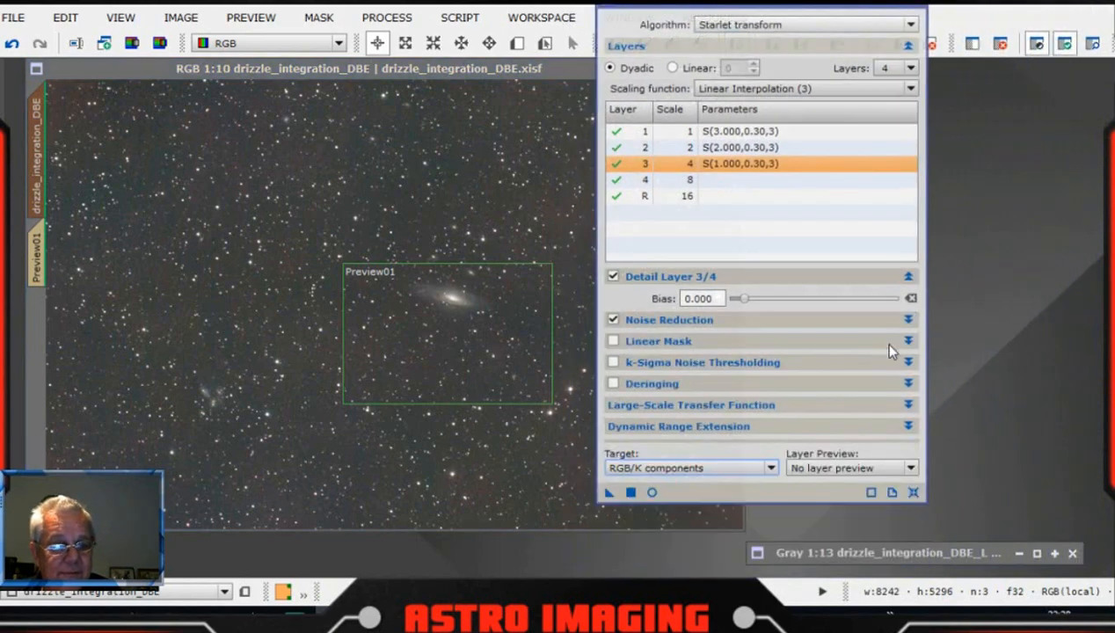
click(909, 46)
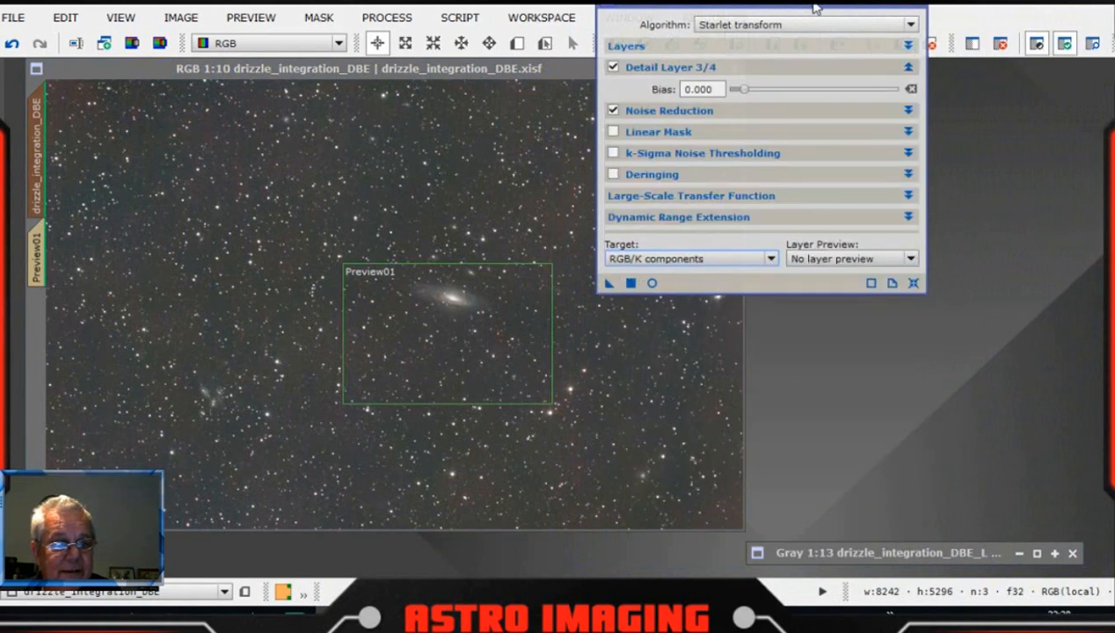
drag(809, 11, 494, 11)
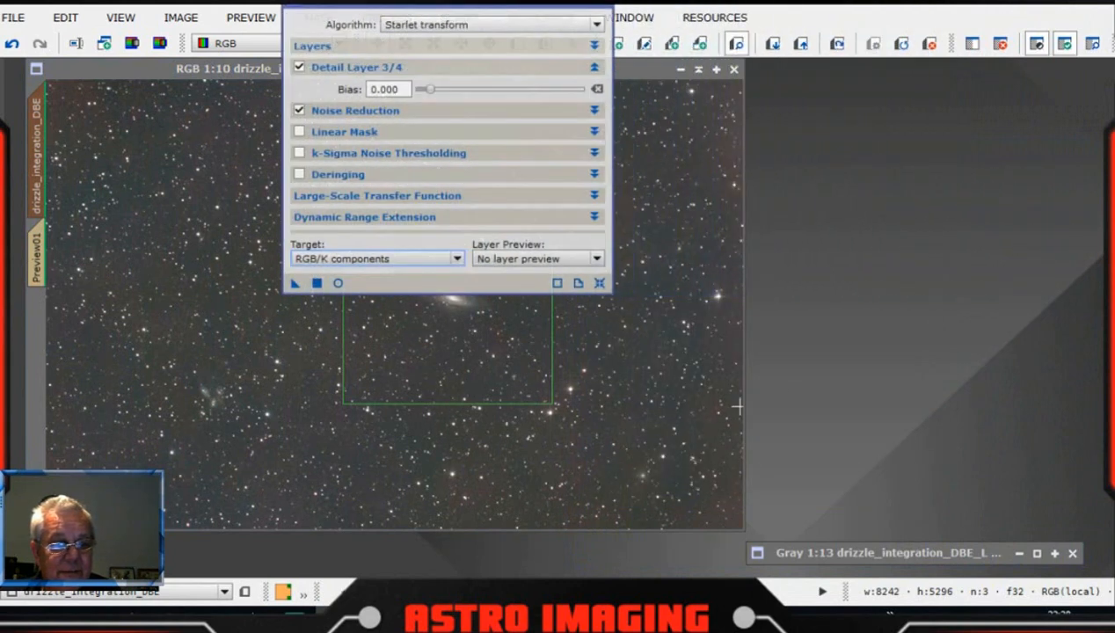
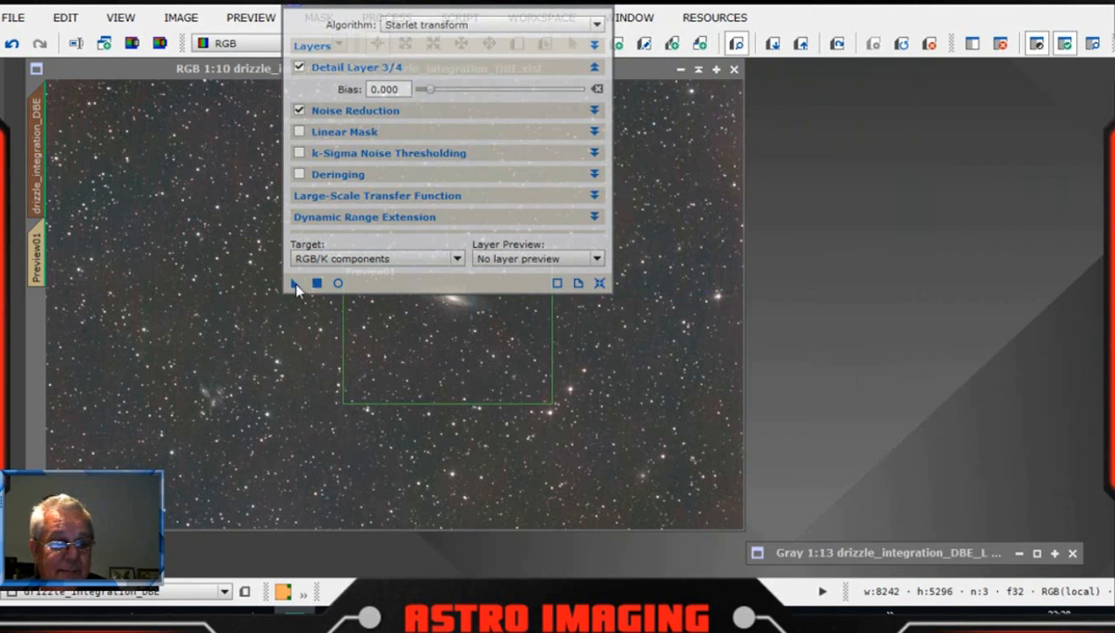
drag(295, 284, 312, 374)
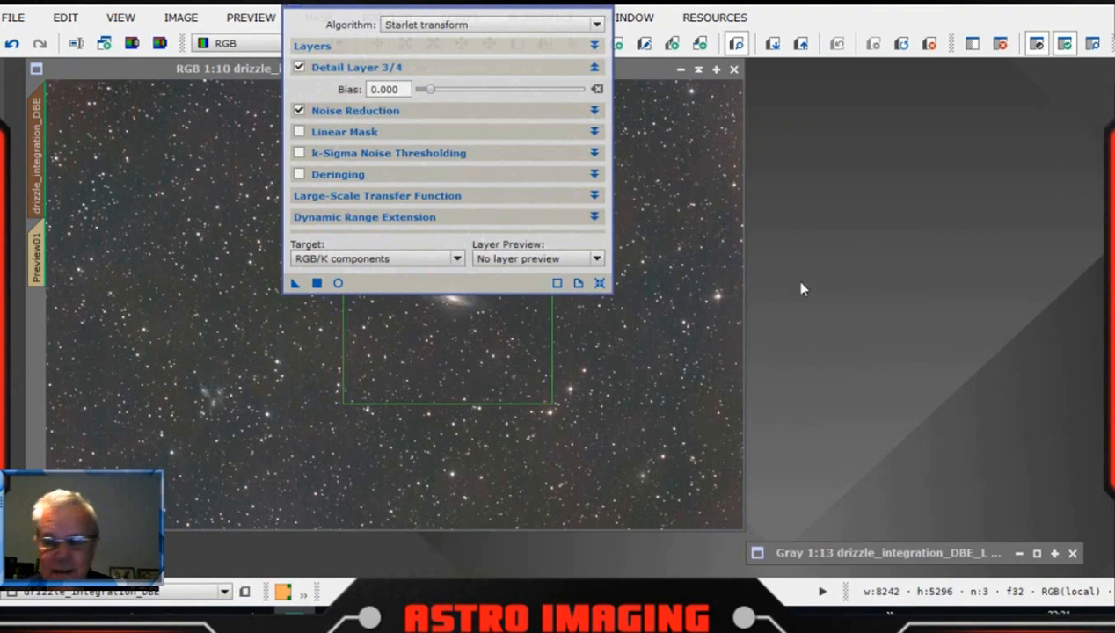
drag(472, 5, 944, 99)
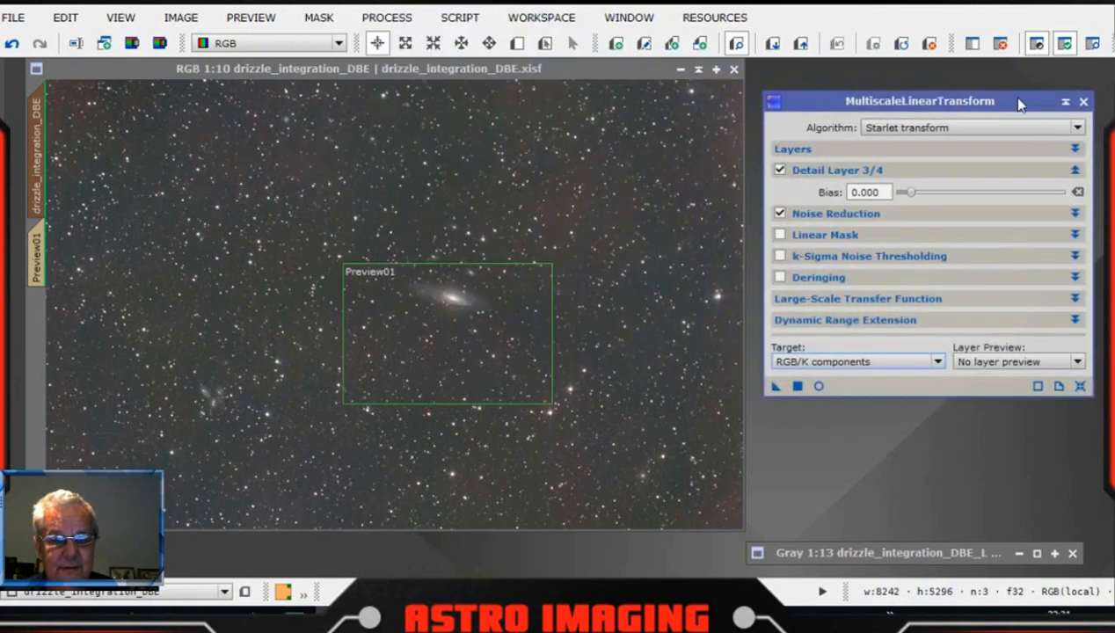
click(1084, 102)
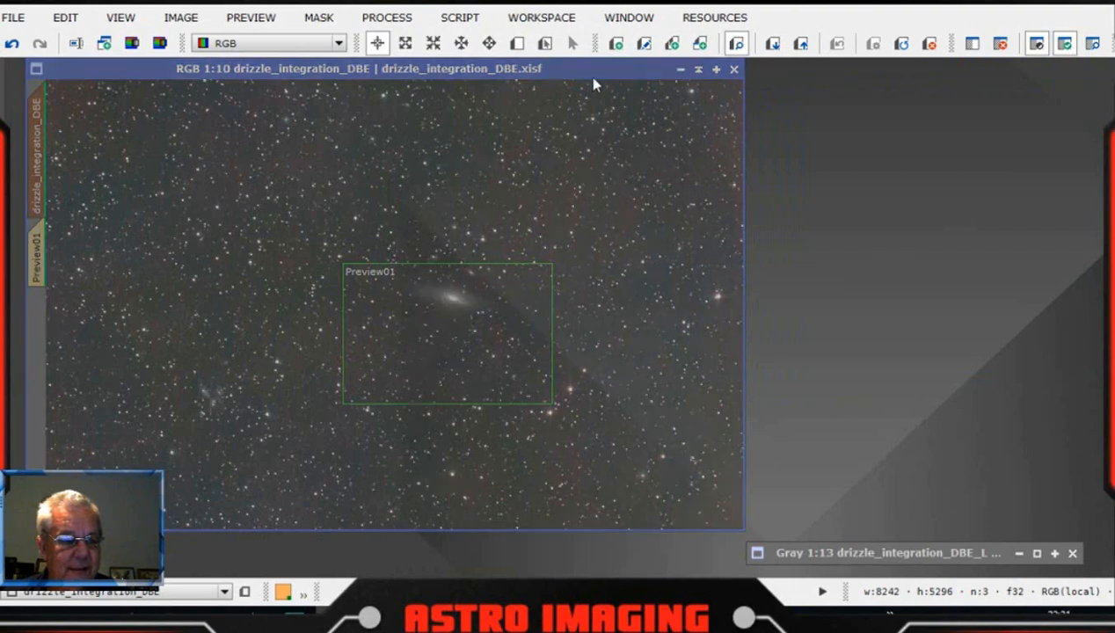
Inspect the background of the full noise-reduced image at magnifications up to 4:1
drag(588, 70, 725, 70)
scroll(700, 305, up, 8)
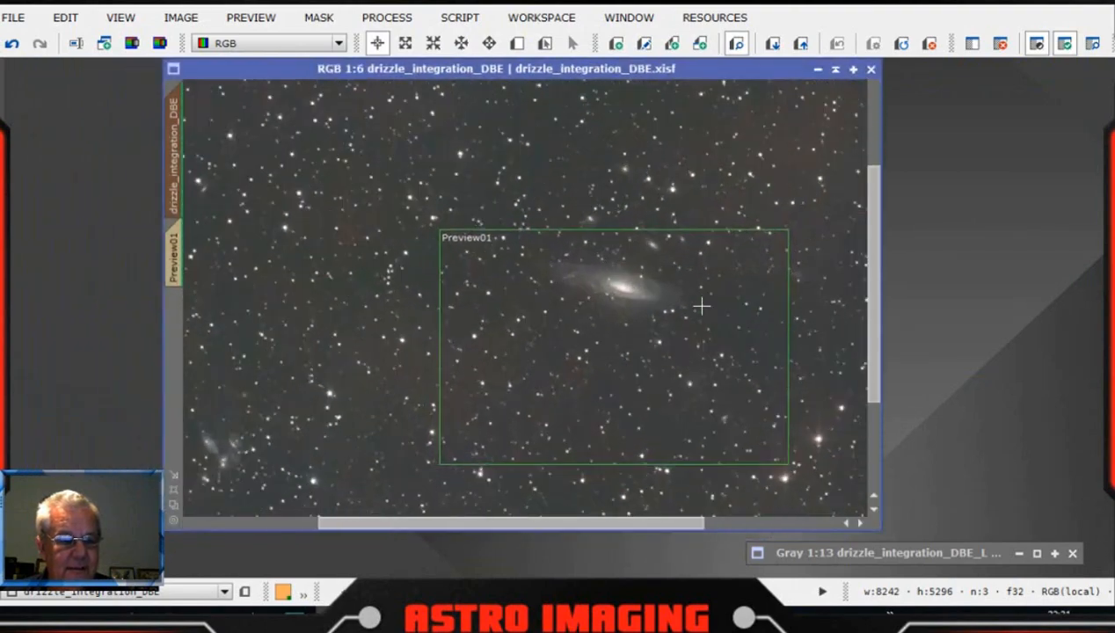
scroll(701, 304, up, 4)
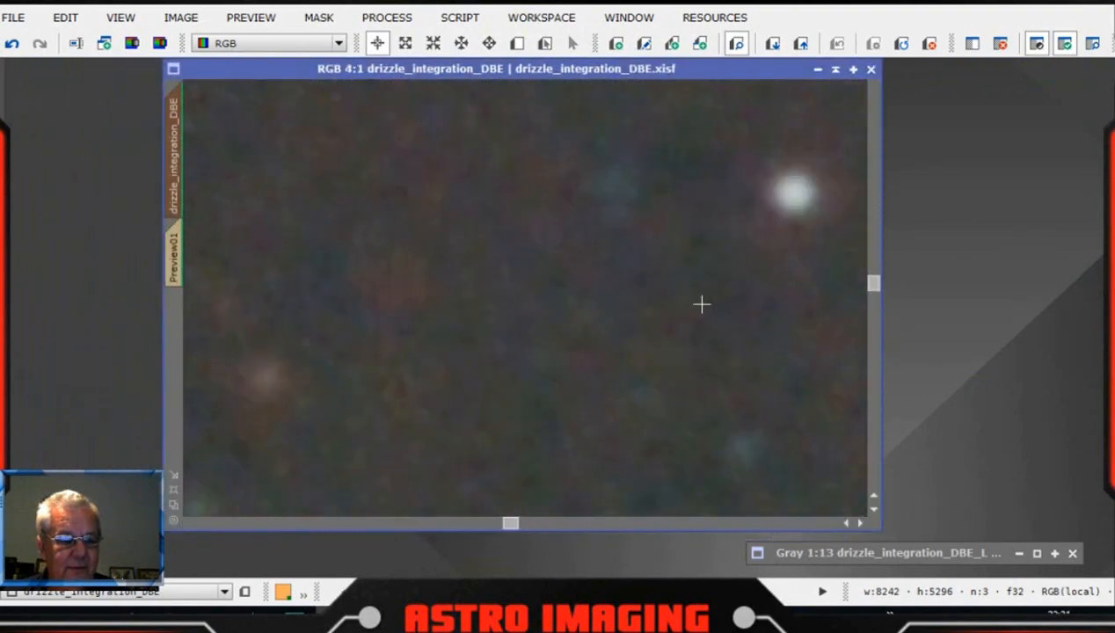
scroll(700, 305, down, 3)
scroll(701, 304, up, 1)
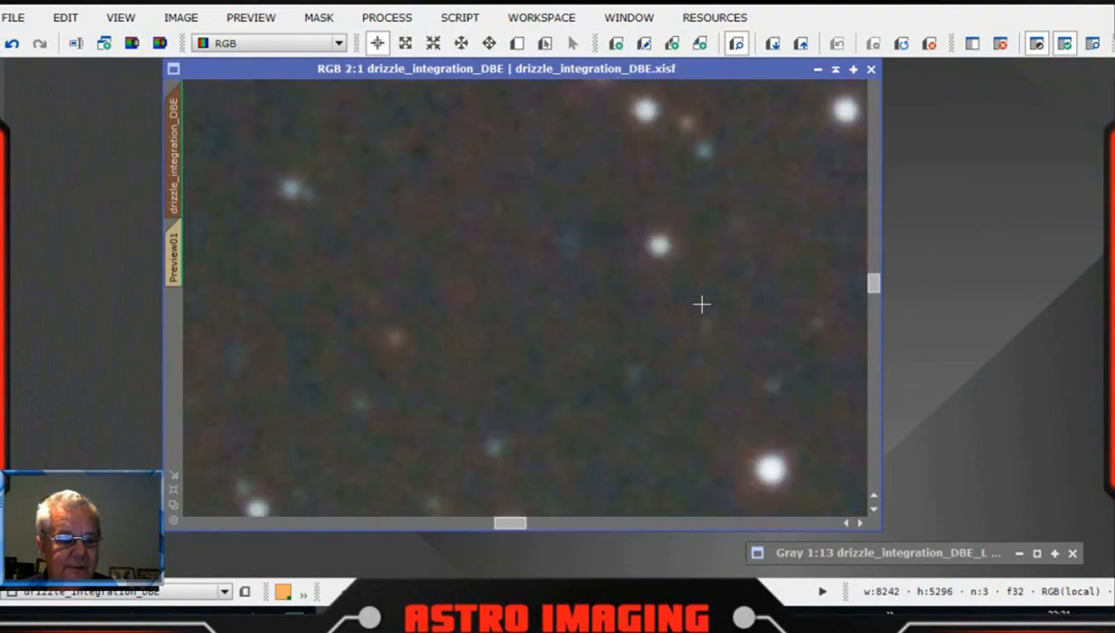
scroll(701, 304, down, 8)
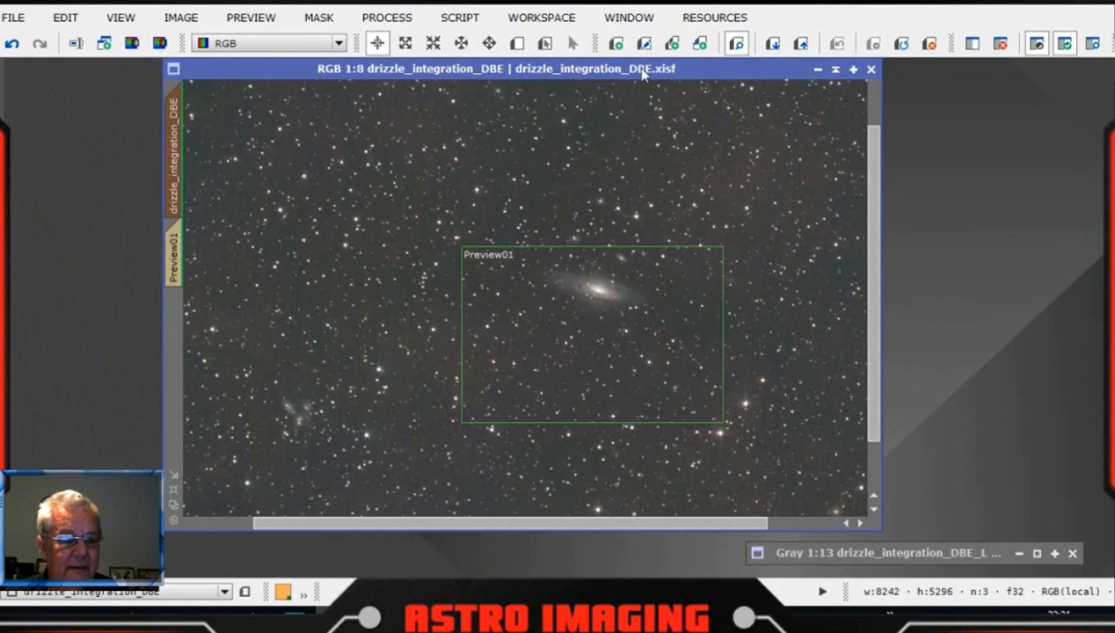
Delete Preview01 from drizzle_integration_DBE
drag(629, 70, 605, 79)
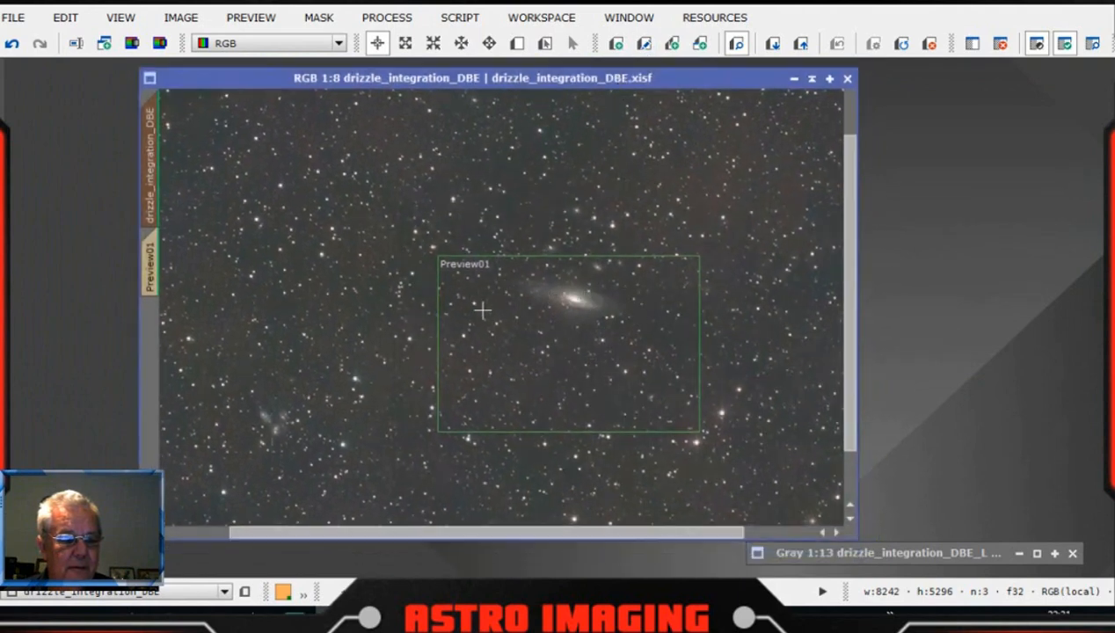
click(153, 260)
right_click(151, 259)
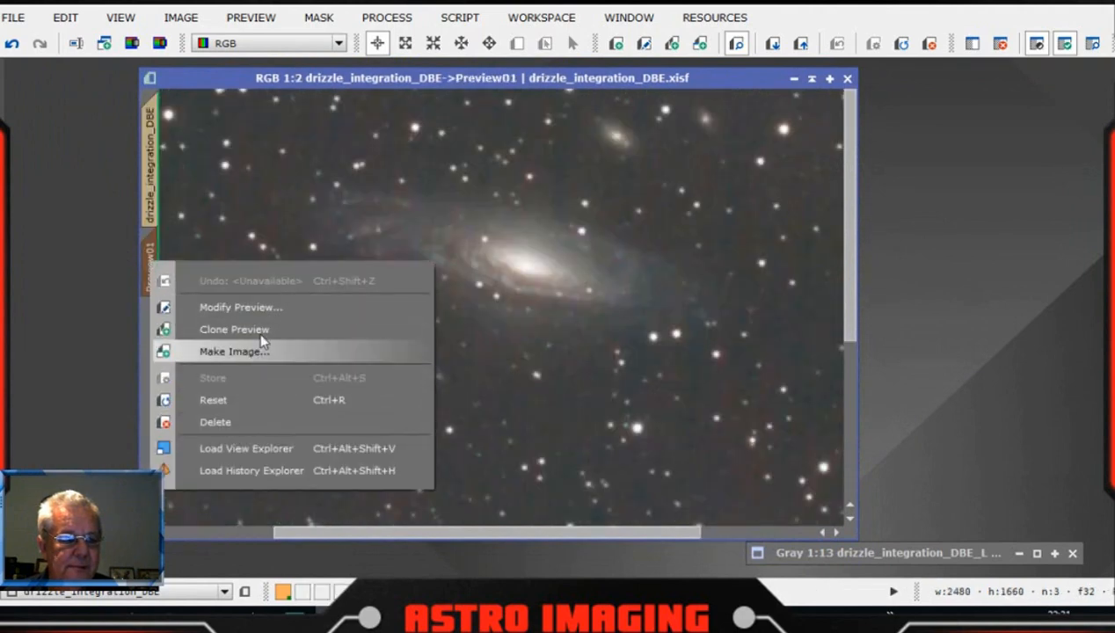
click(249, 422)
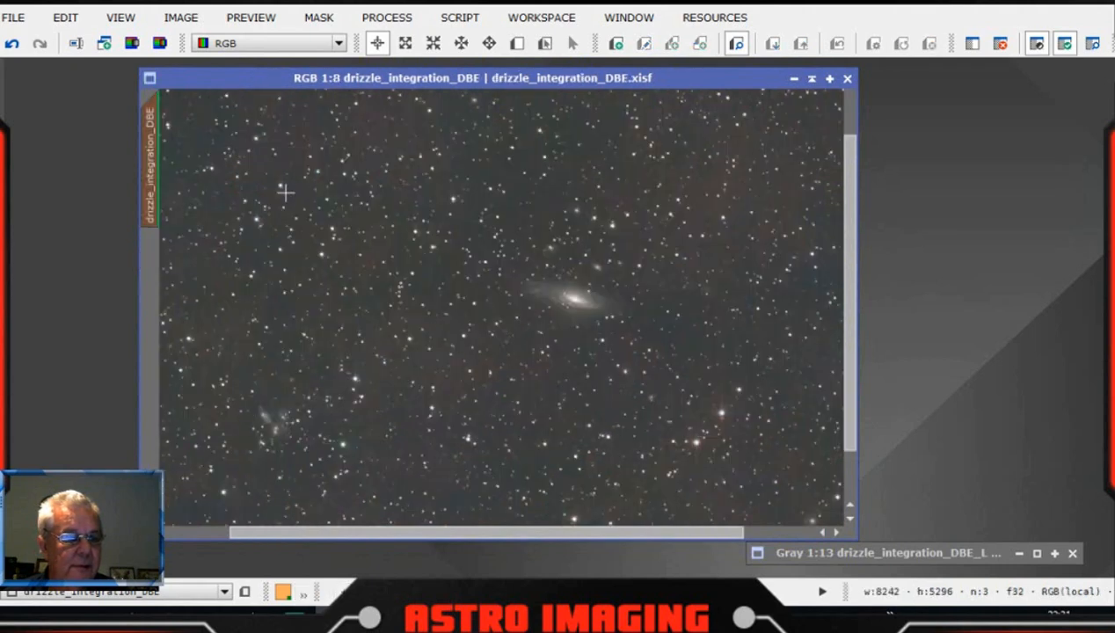
Compare the full image before and after MultiscaleLinearTransform at 1:8 and 3:1 by undoing and redoing the process
drag(384, 84, 505, 85)
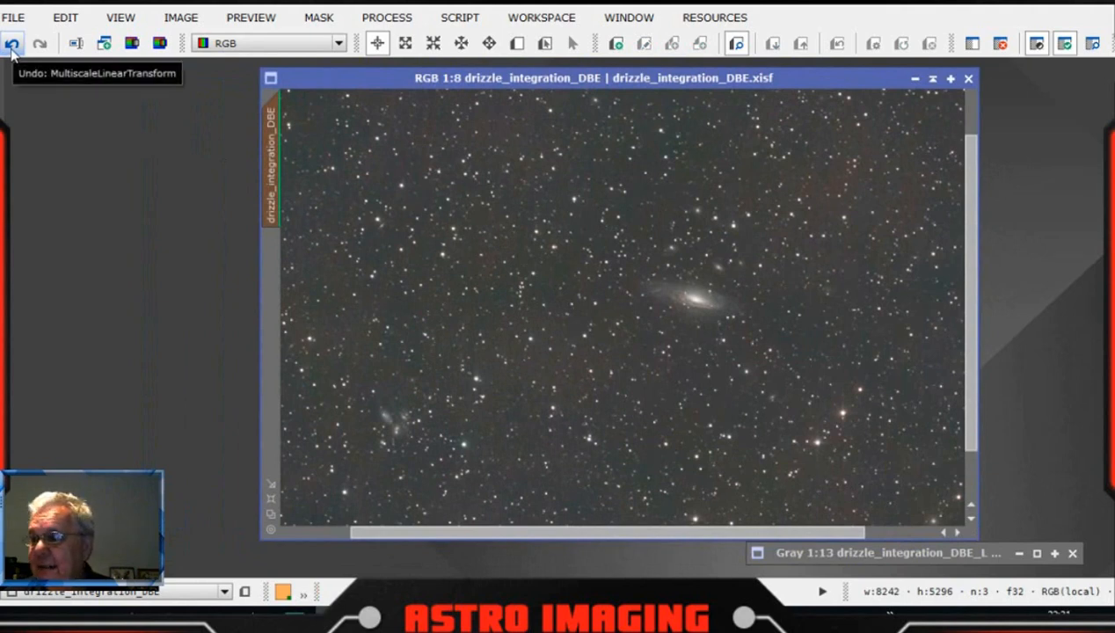
click(11, 49)
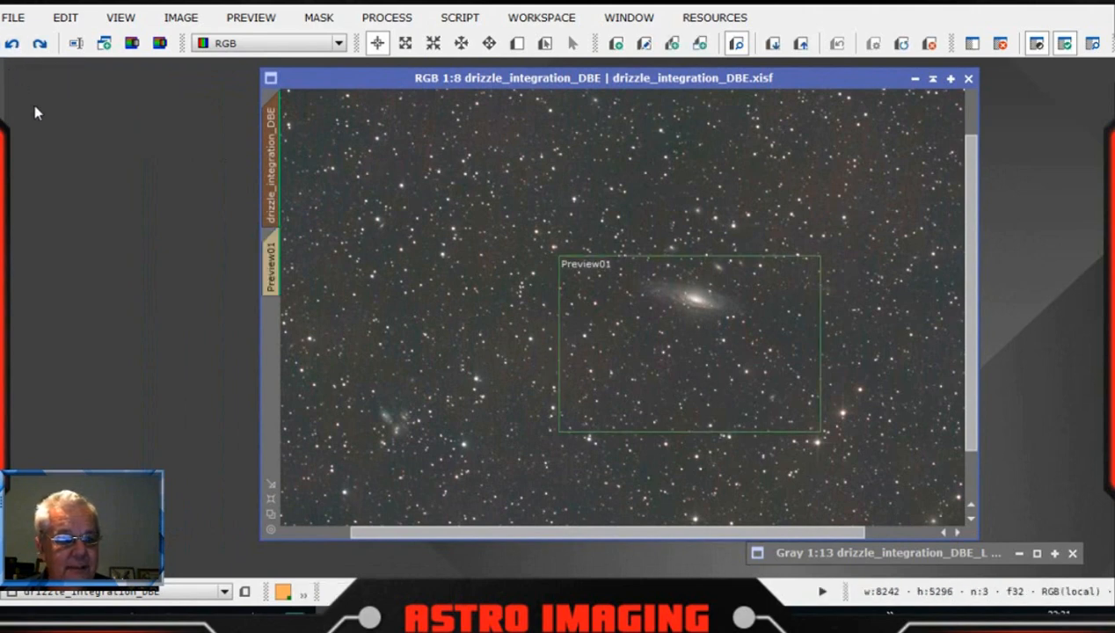
click(42, 45)
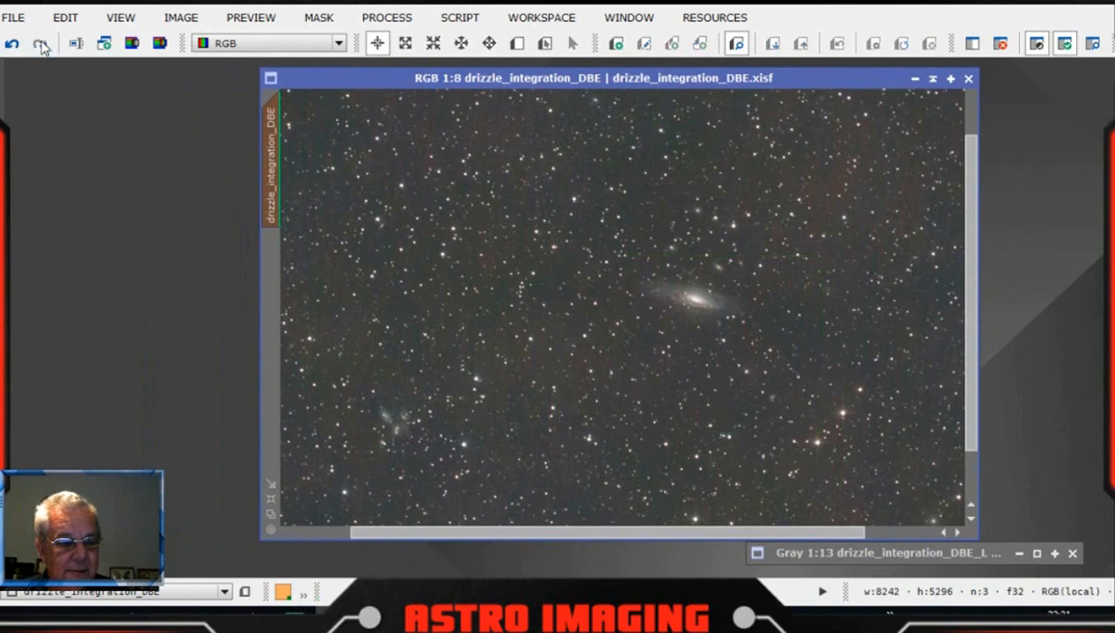
scroll(676, 361, up, 10)
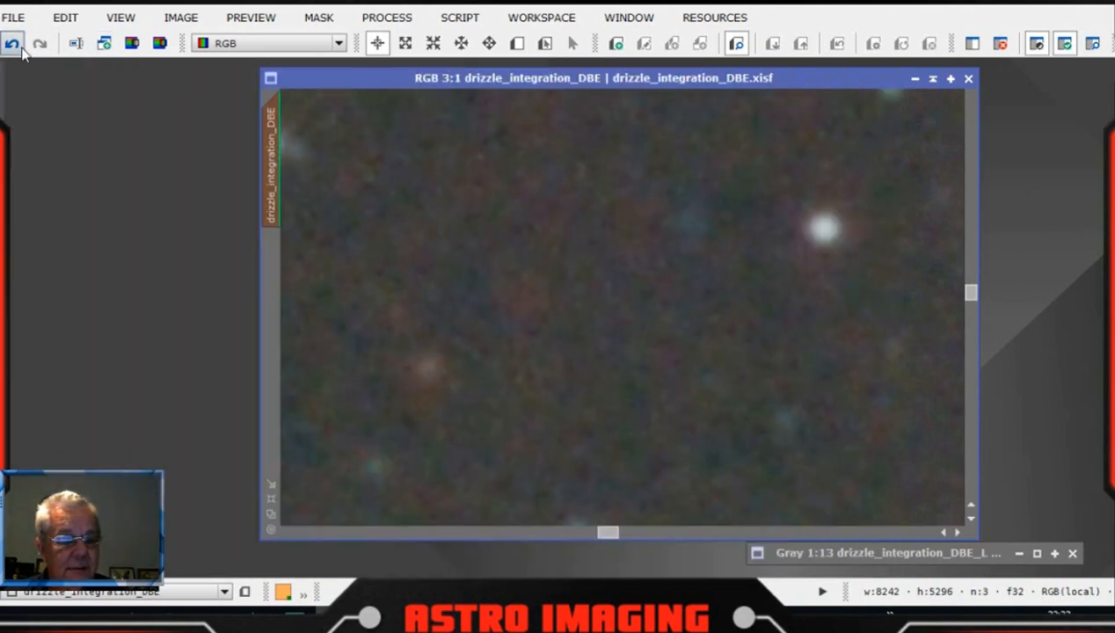
click(21, 50)
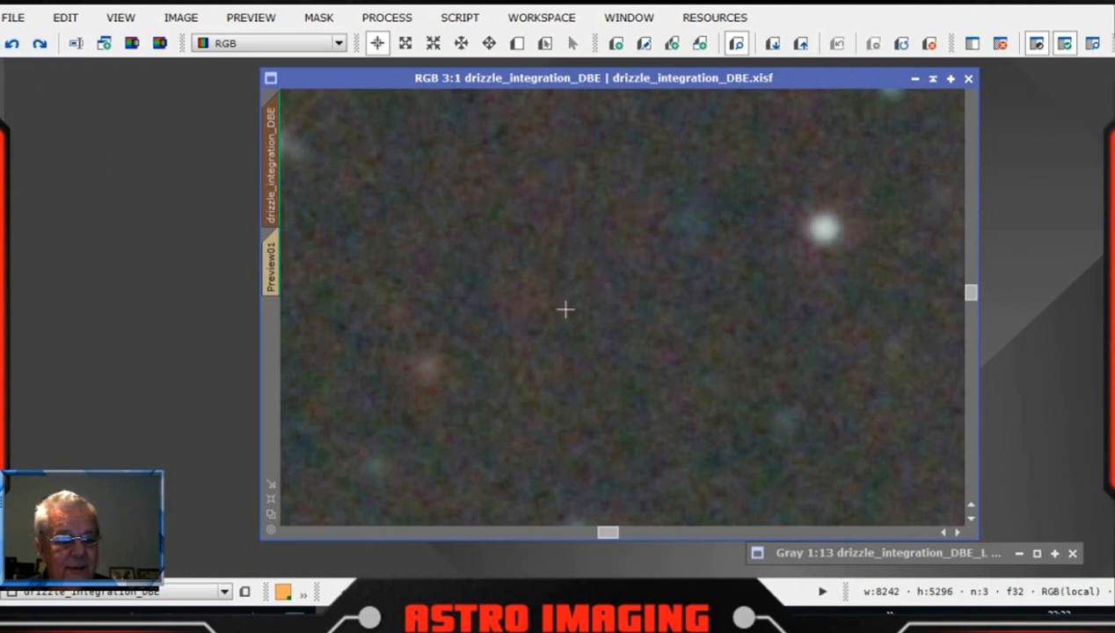
click(39, 46)
Draw a new preview of about 1716 × 1298 pixels over the background just below and left of the central galaxy
scroll(731, 199, down, 7)
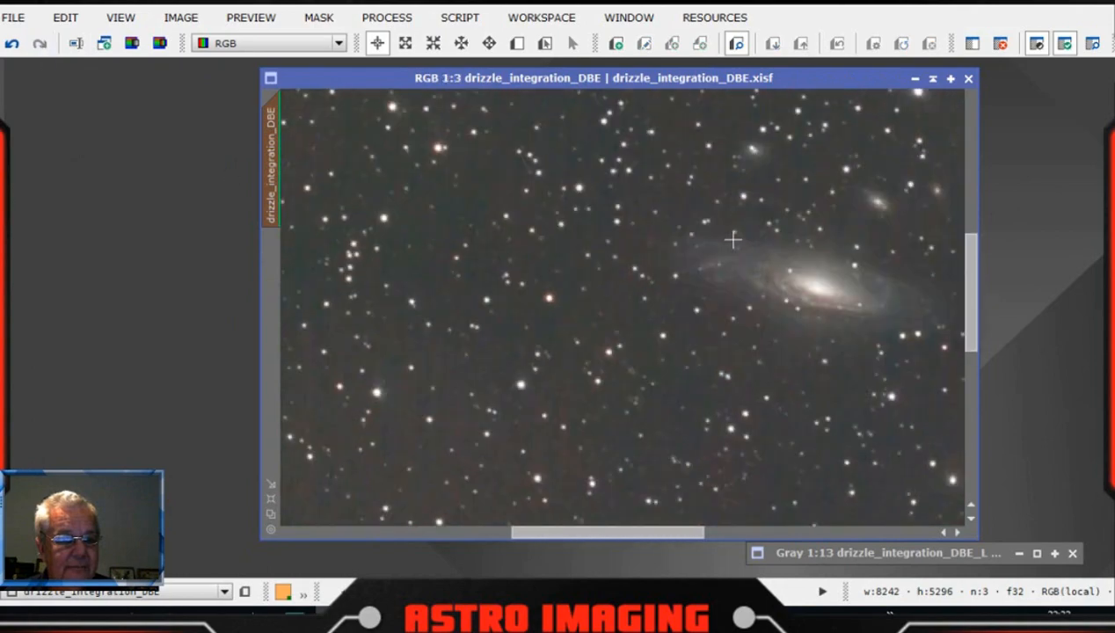
scroll(731, 245, down, 4)
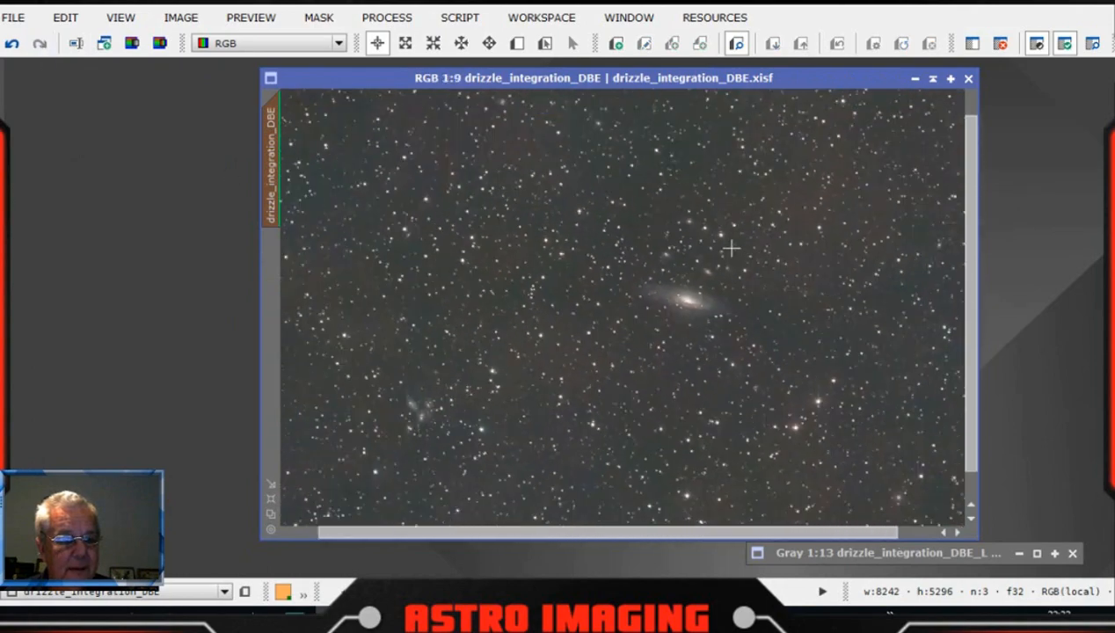
scroll(731, 248, down, 1)
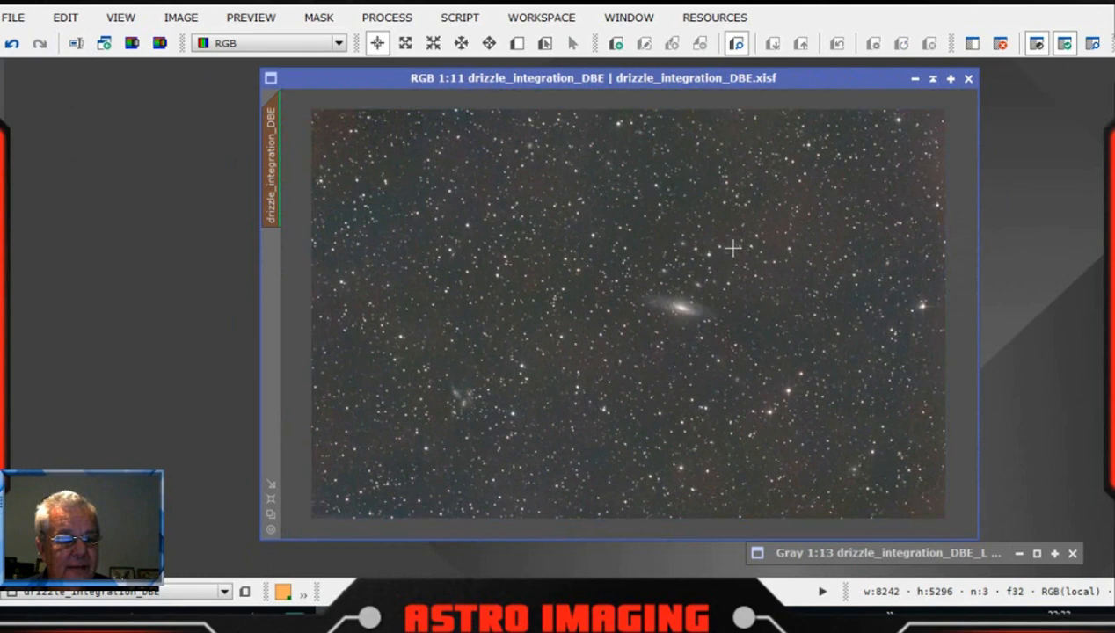
drag(741, 84, 597, 90)
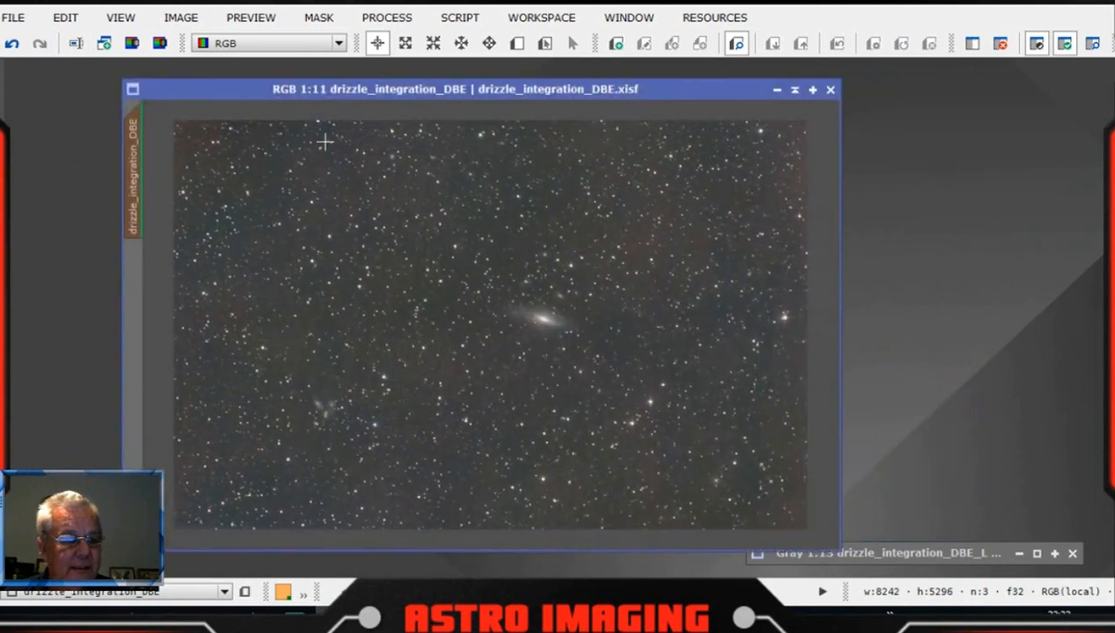
click(518, 43)
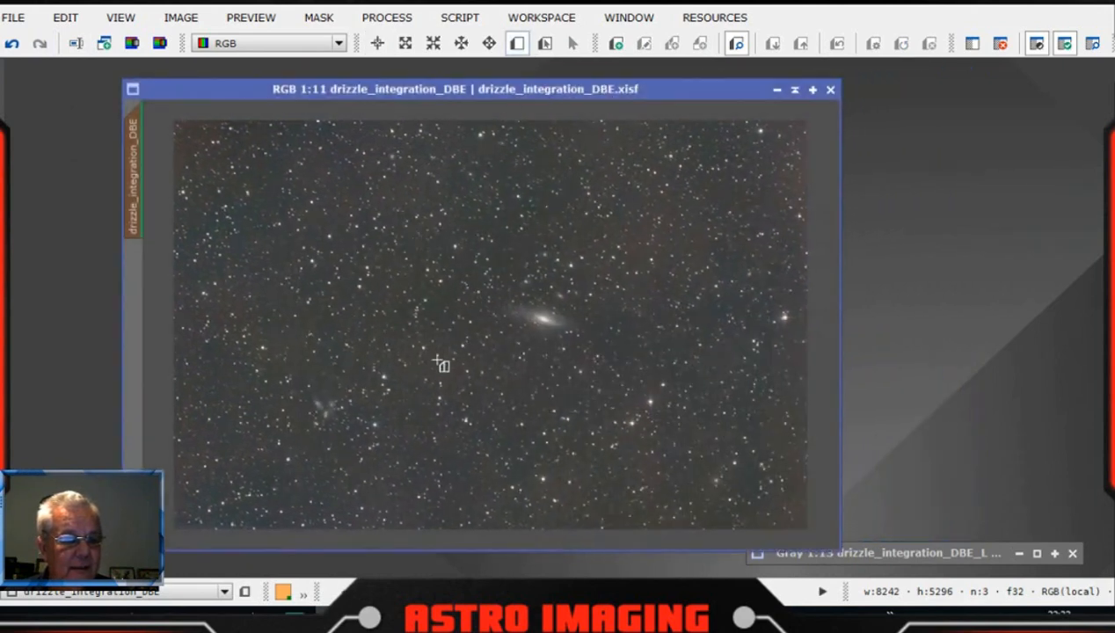
drag(429, 317, 558, 415)
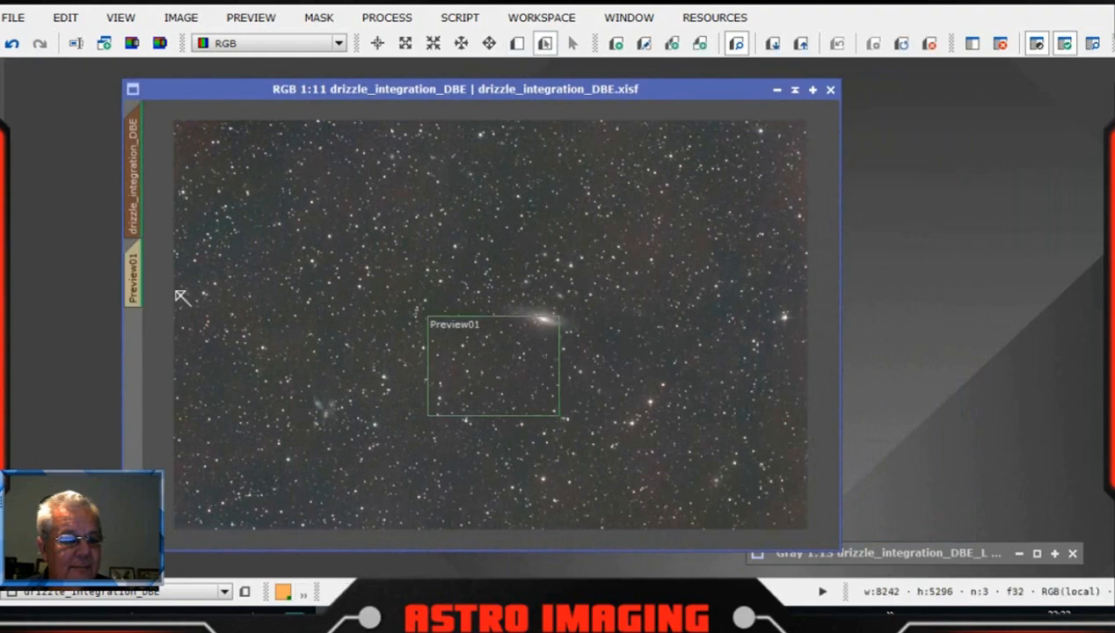
Open the new preview and examine its background and faint stars at magnifications up to 7:1
click(134, 277)
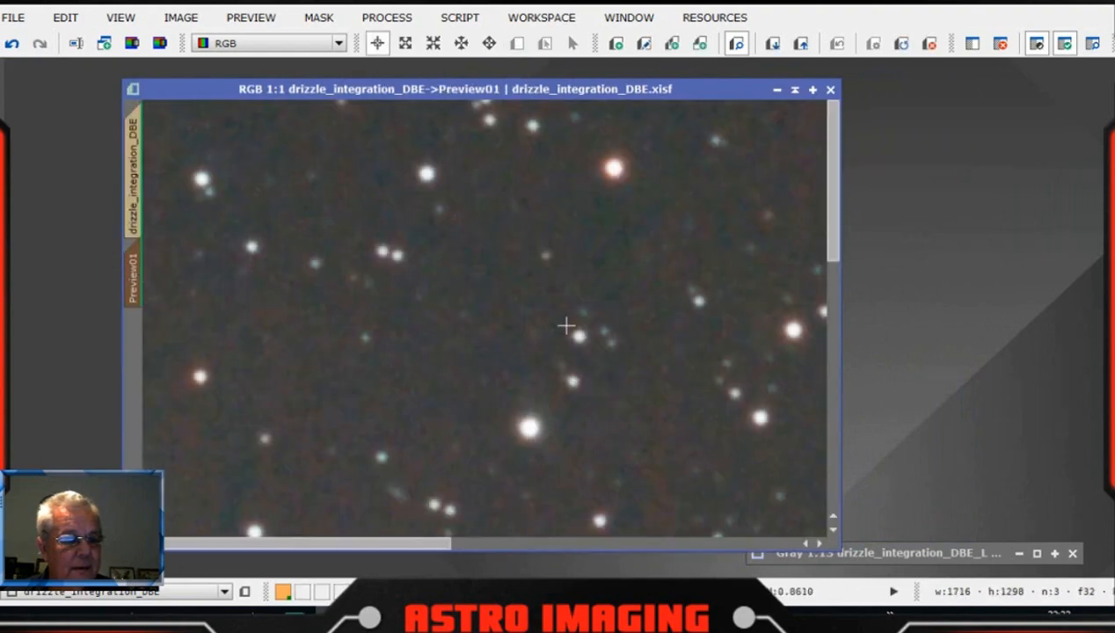
scroll(563, 323, down, 1)
scroll(567, 324, up, 4)
scroll(567, 324, up, 3)
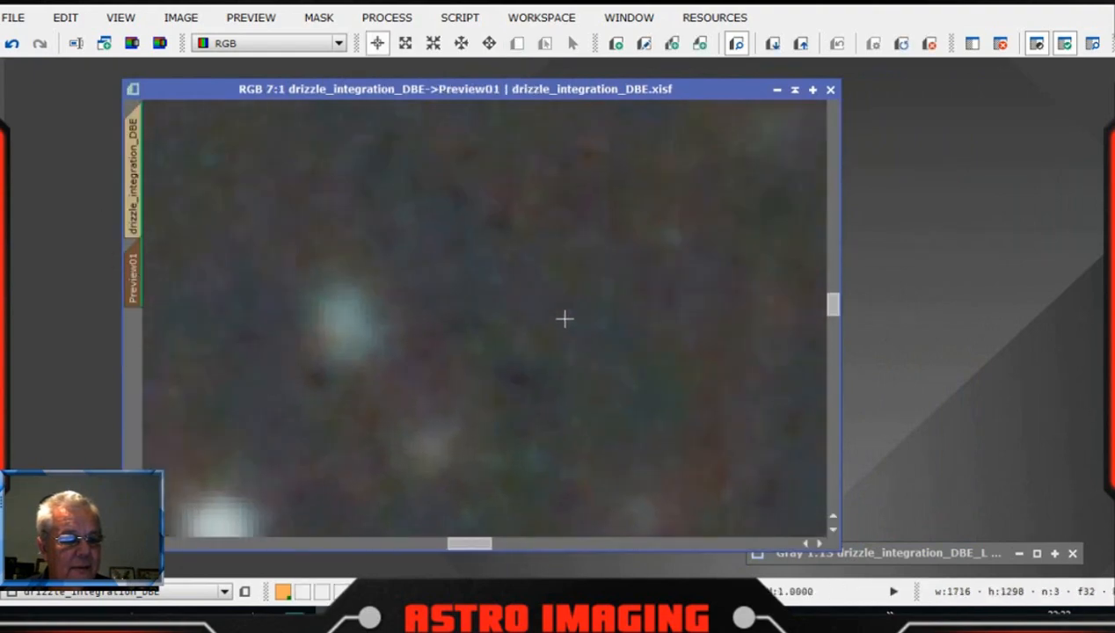
scroll(565, 321, down, 3)
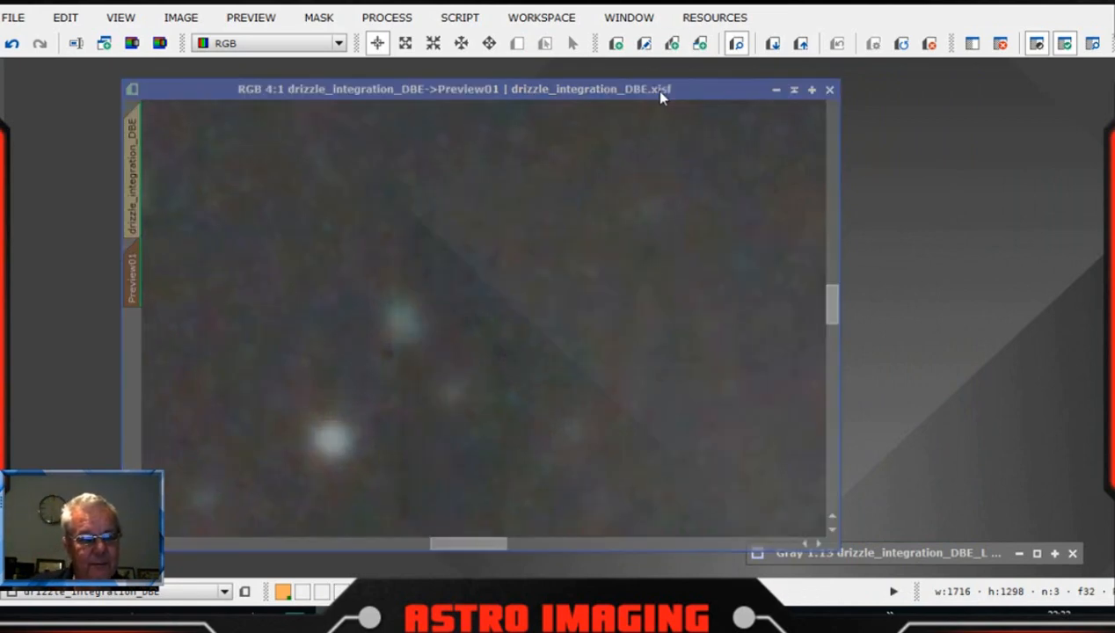
Open the MultiscaleLinearTransform process and reset its parameters to the defaults
drag(662, 96, 658, 86)
click(416, 20)
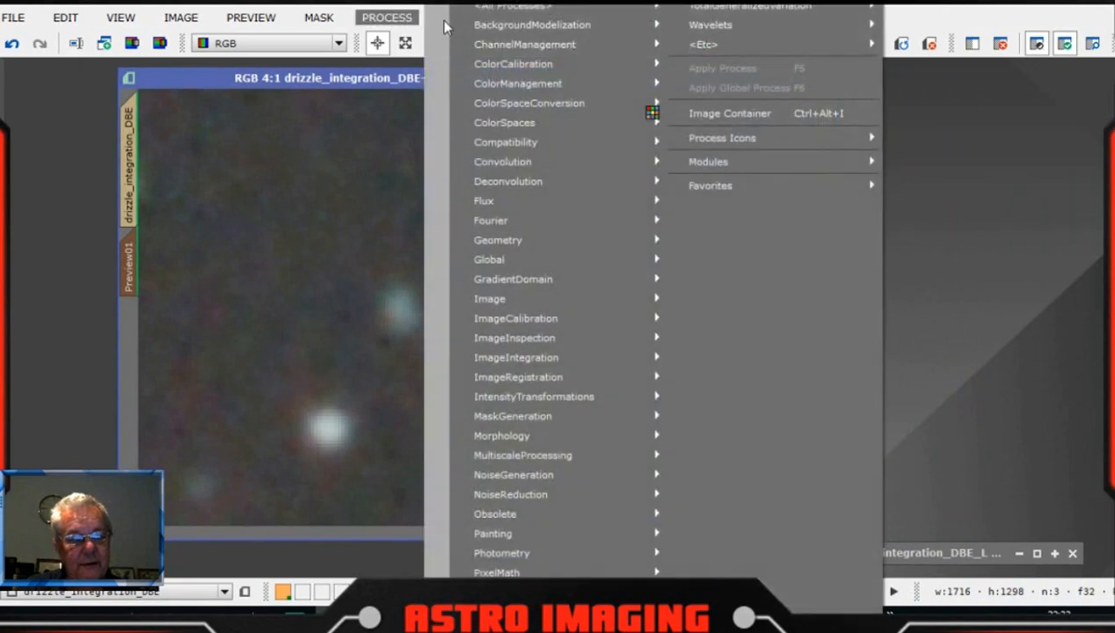
mouse_move(572, 12)
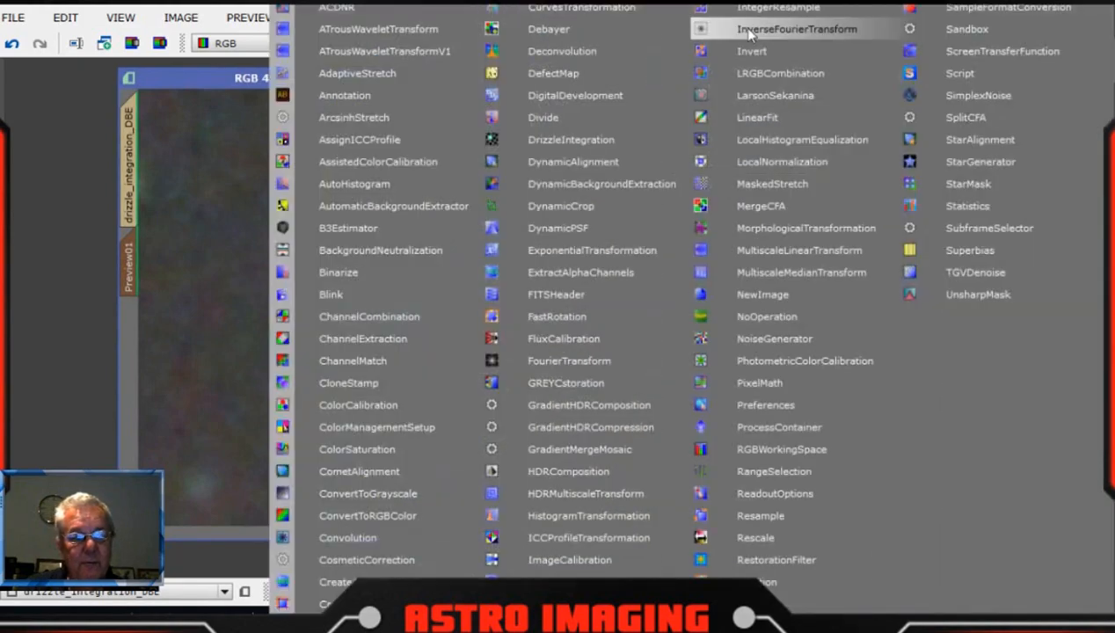
click(810, 249)
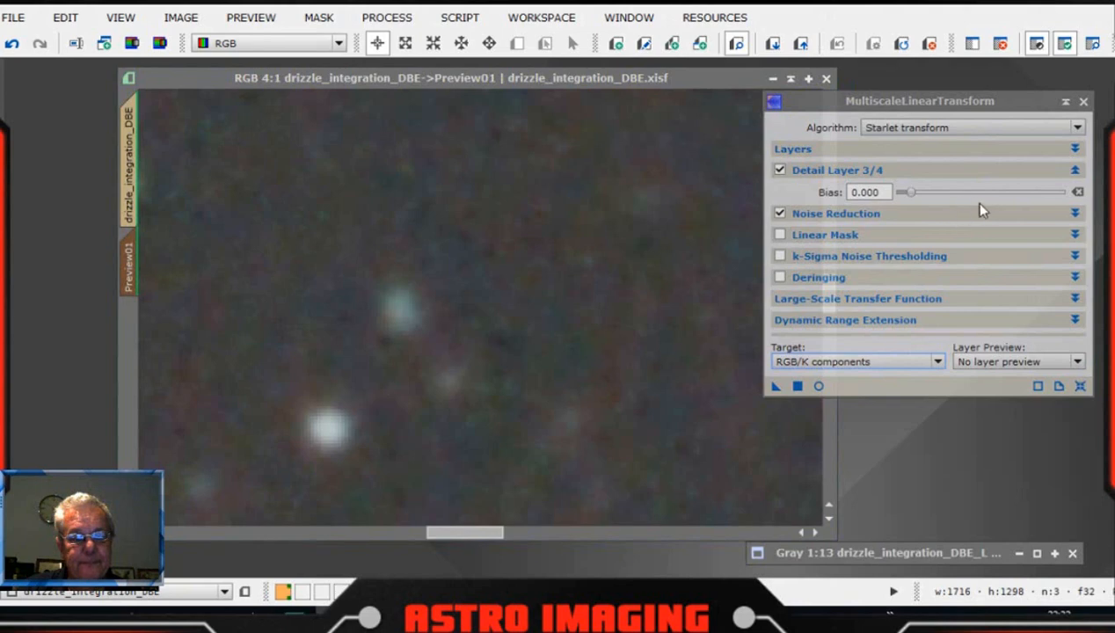
click(1081, 387)
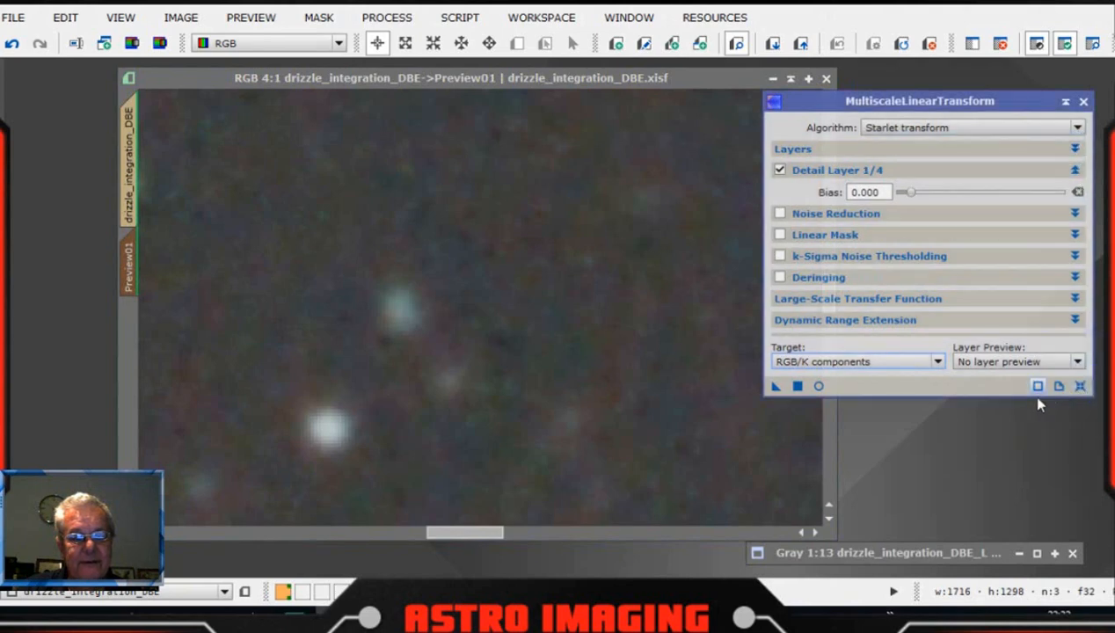
Set MultiscaleLinearTransform to 7 layers and target Chrominance (restore CIE Y)
drag(1032, 105, 1008, 48)
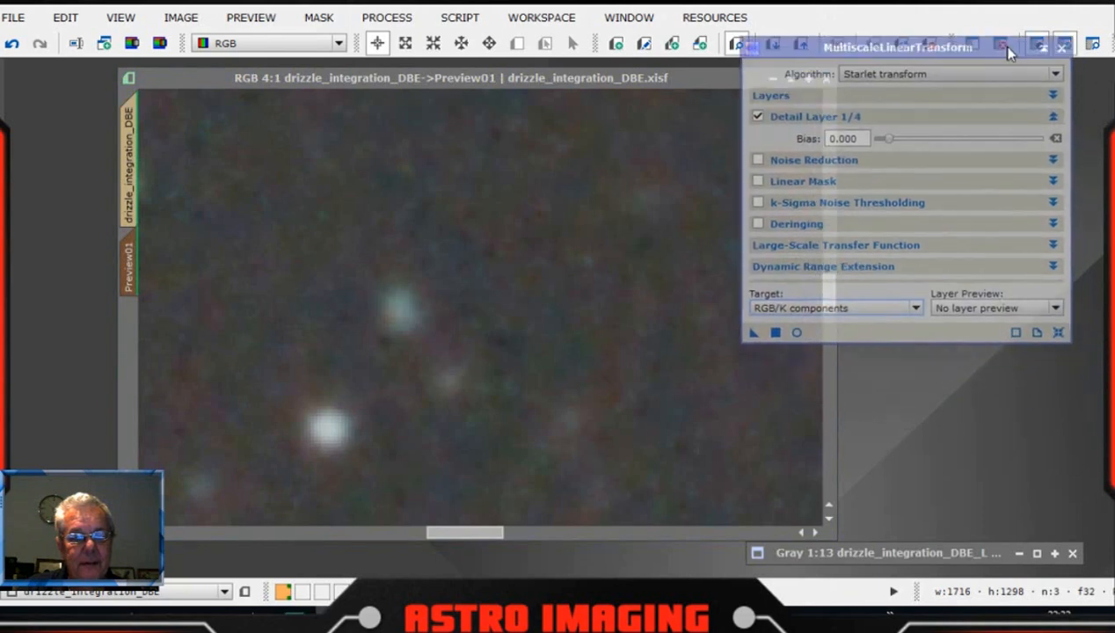
click(1051, 156)
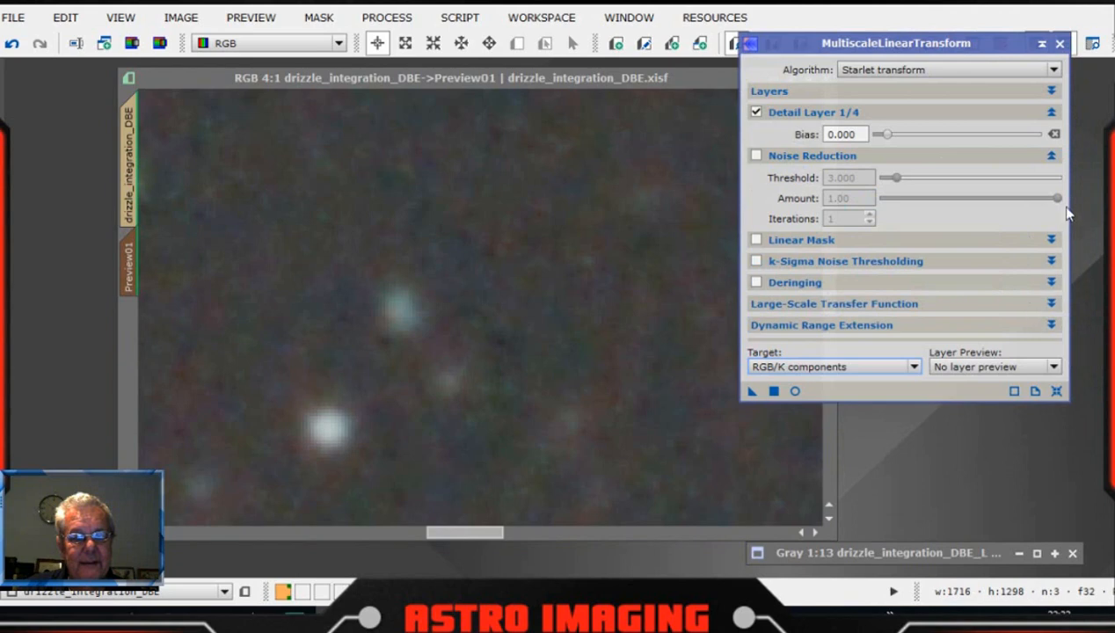
click(1052, 91)
click(1052, 113)
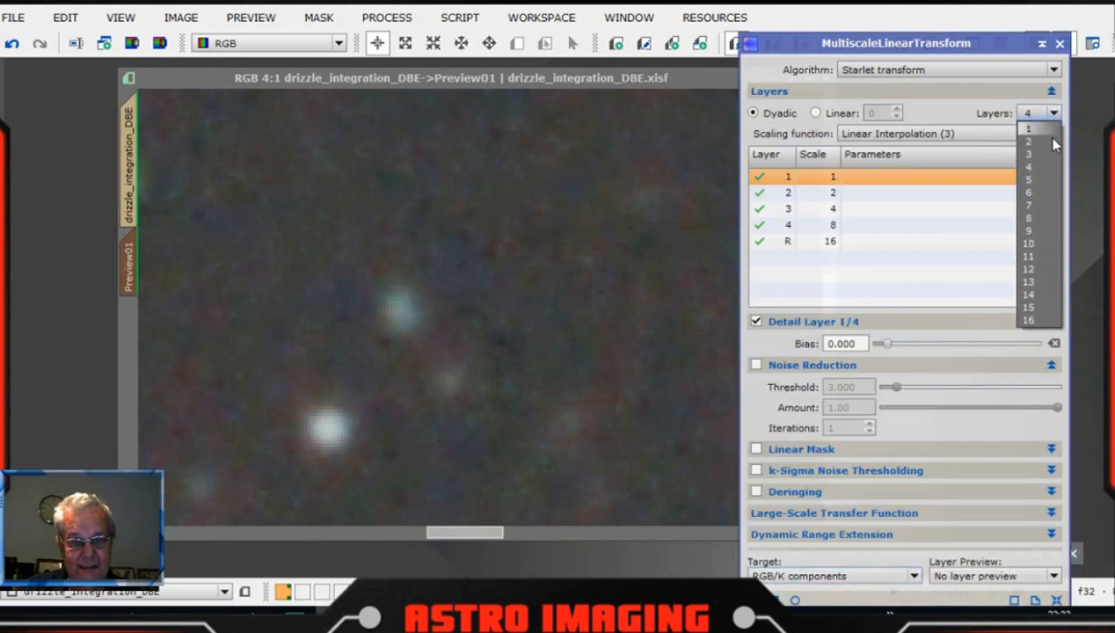
click(1029, 205)
drag(970, 44, 980, 16)
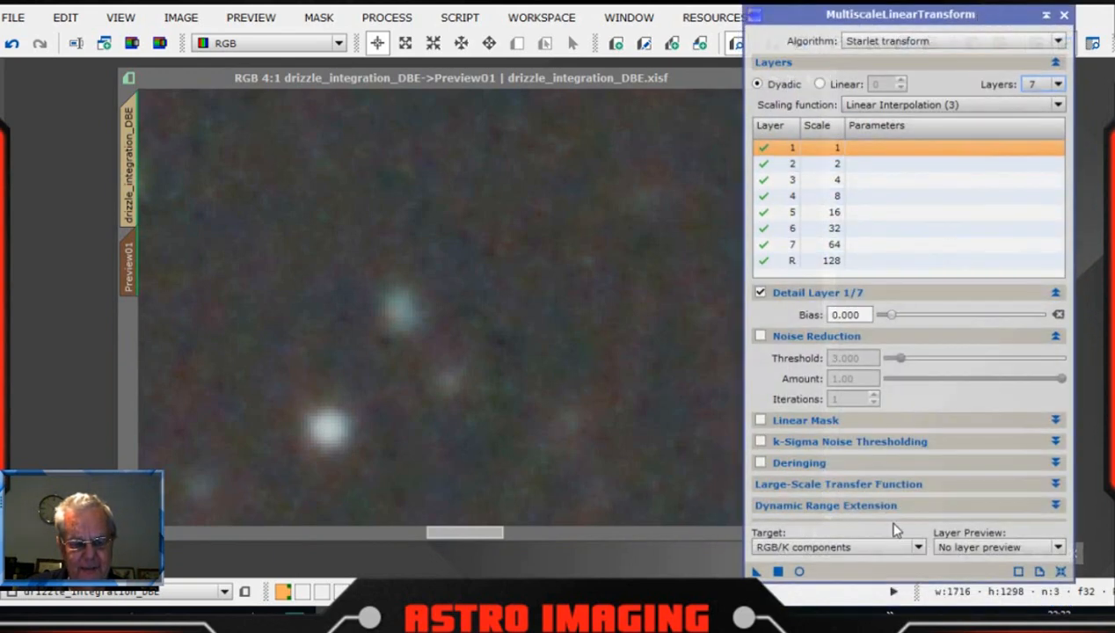
click(911, 547)
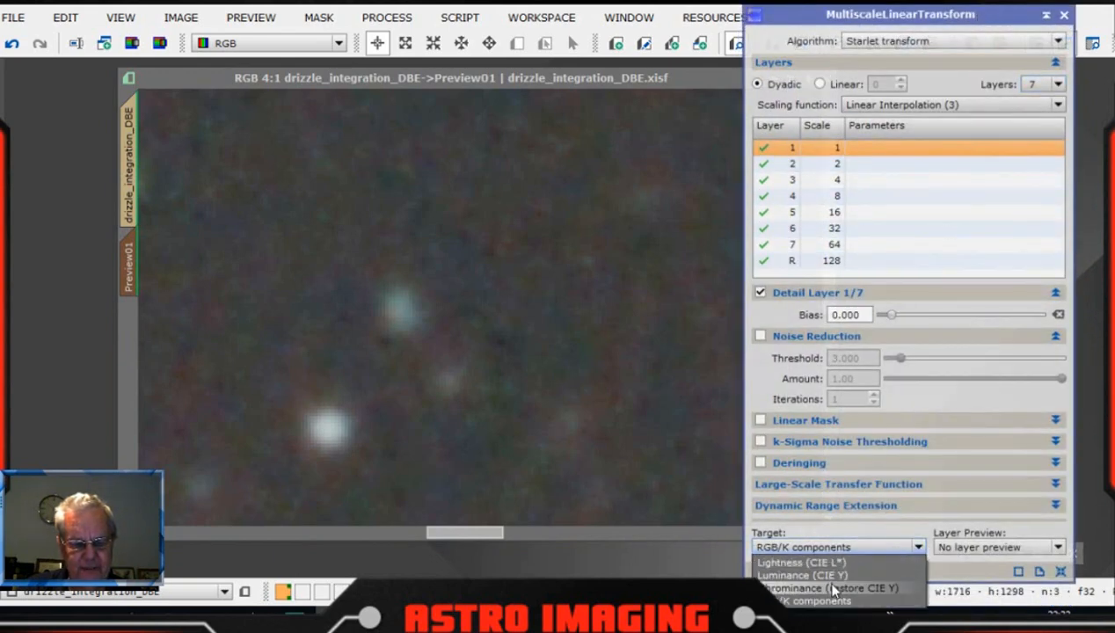
click(833, 589)
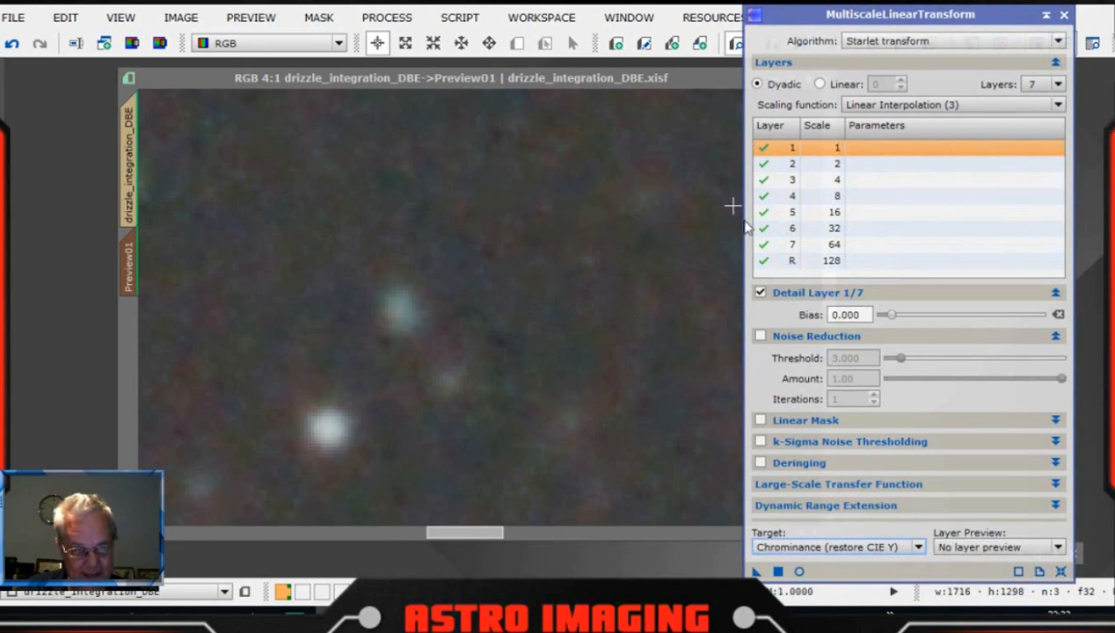
Enable noise reduction on layers 1 to 4 with threshold 3.000, amount 1.00 and 1 iteration each
click(761, 336)
click(866, 166)
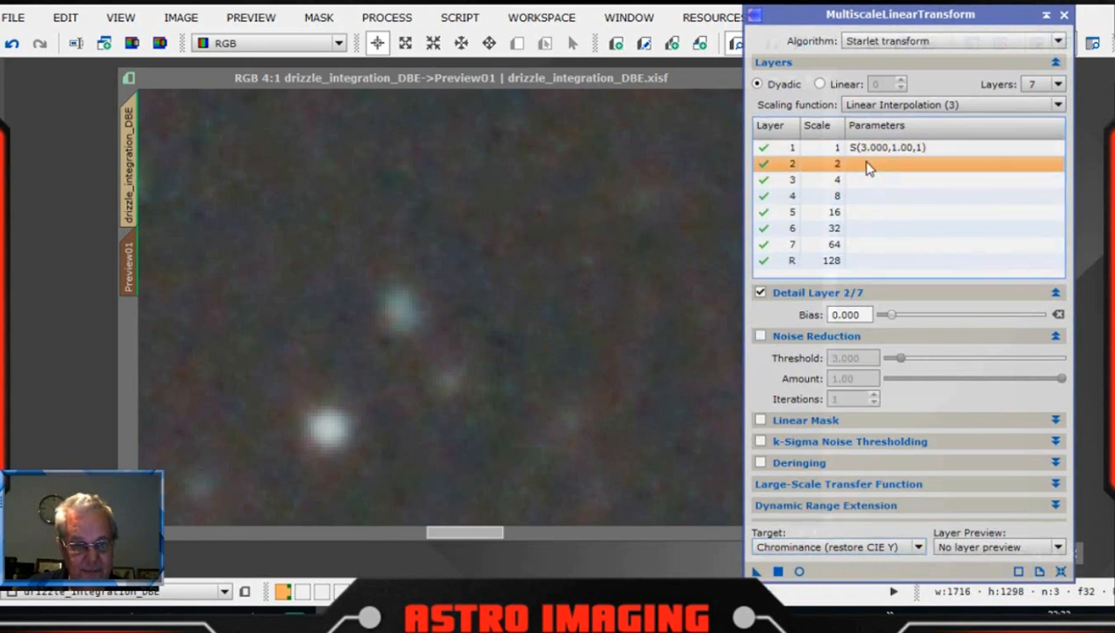
click(761, 336)
click(886, 180)
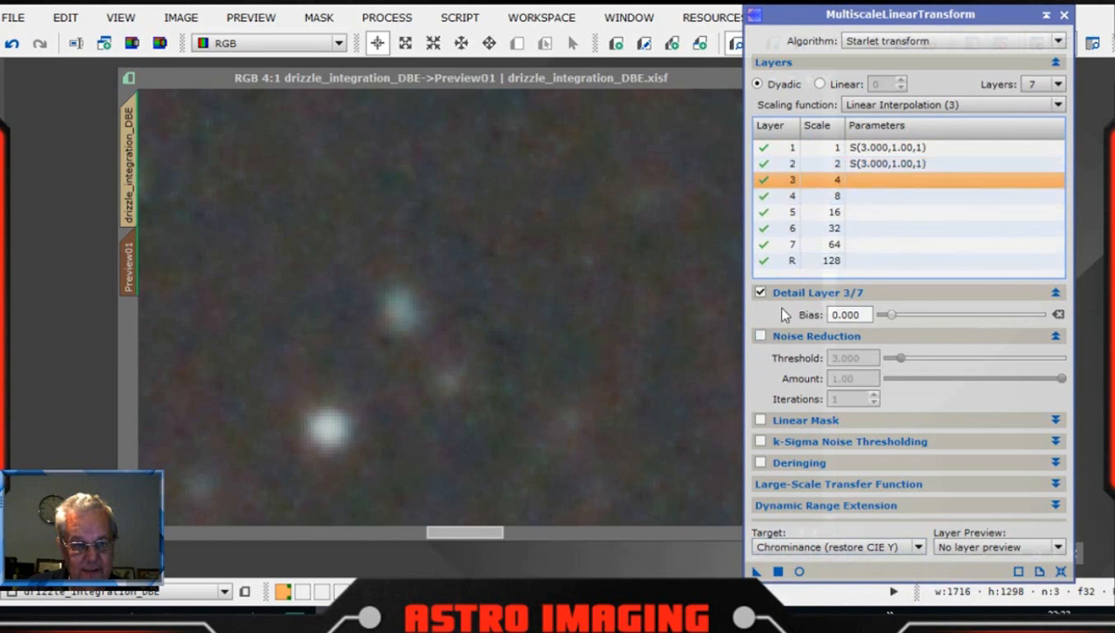
click(761, 336)
click(863, 197)
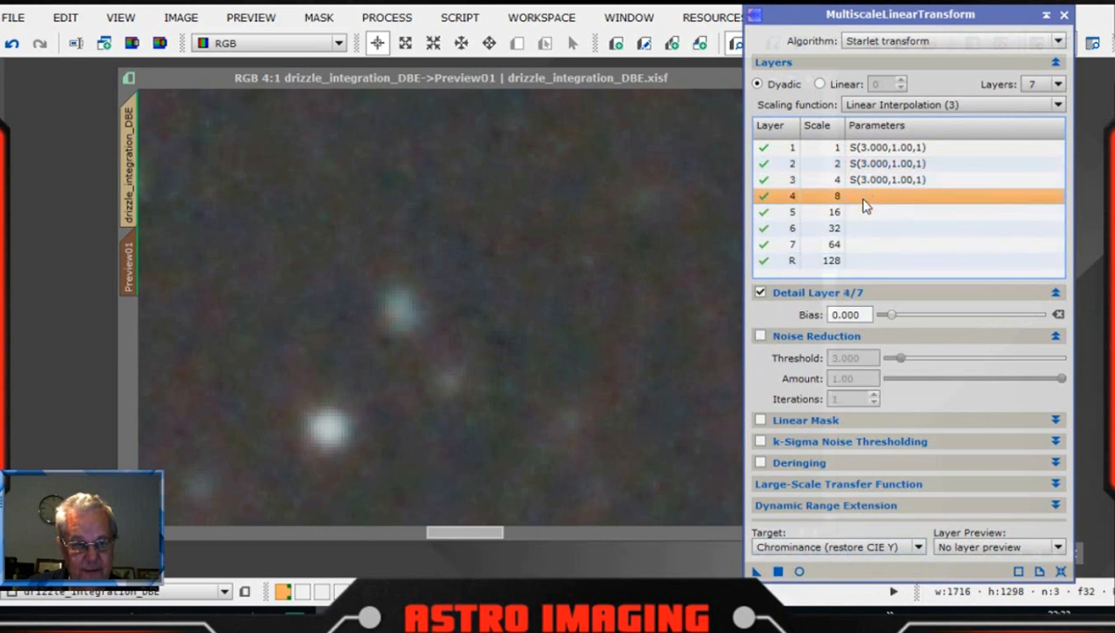
click(761, 338)
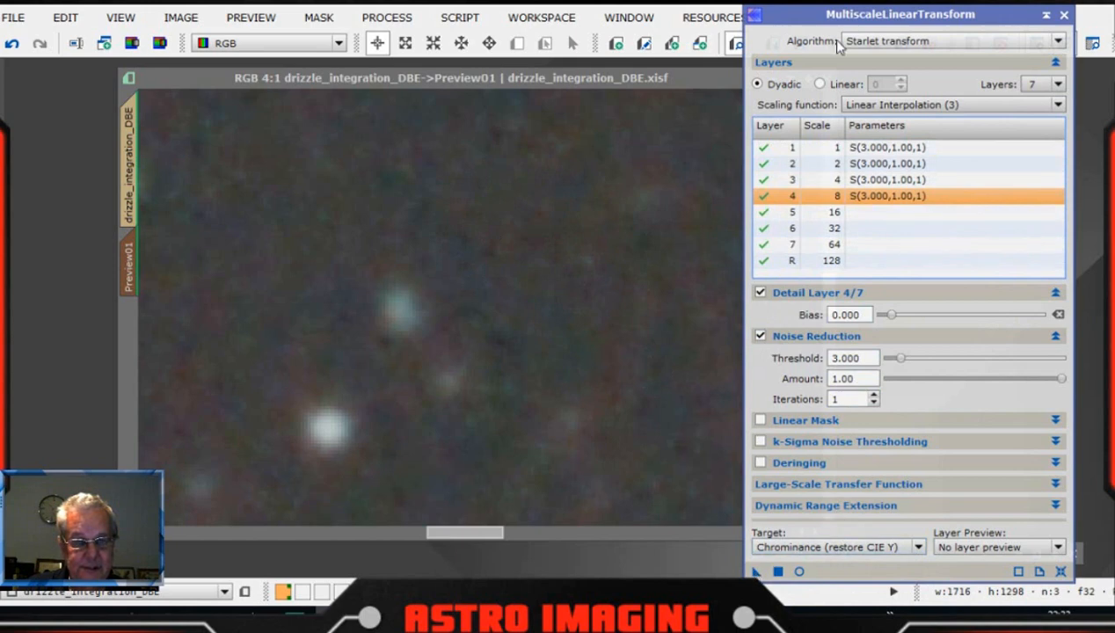
Apply the chrominance MultiscaleLinearTransform to Preview01 and move its dialog clear of the preview
drag(840, 16, 735, 1)
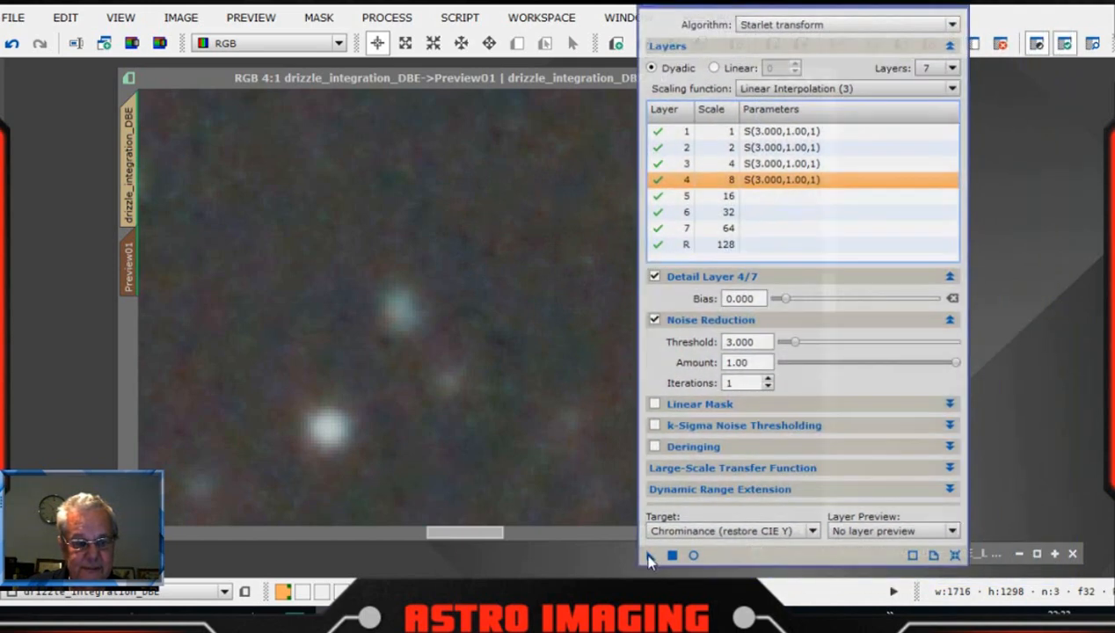
drag(649, 559, 536, 379)
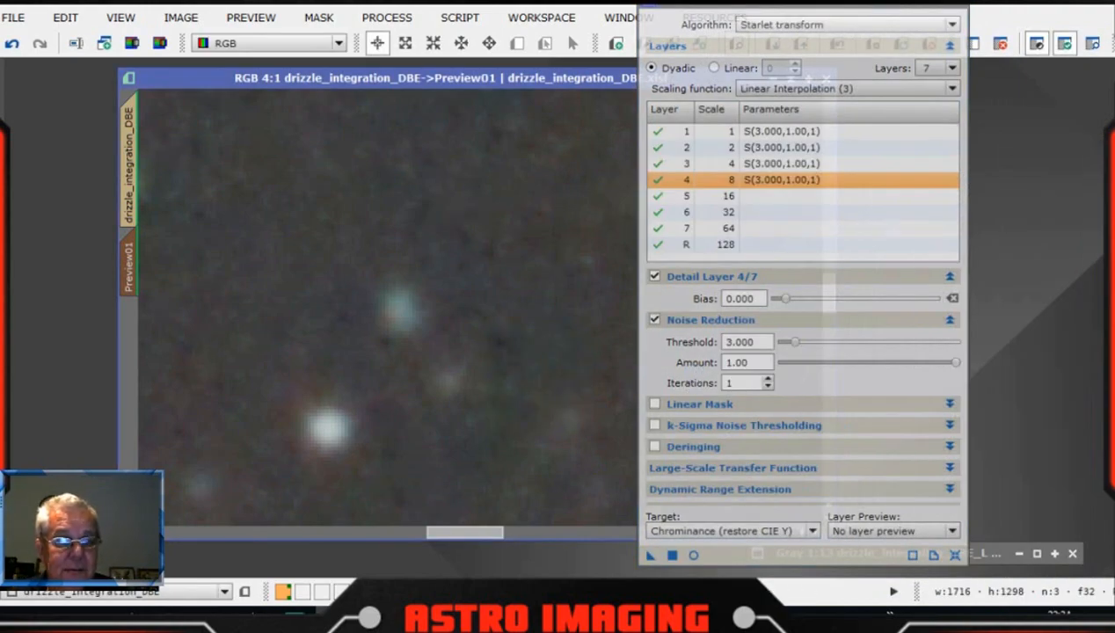
drag(818, 8, 139, 554)
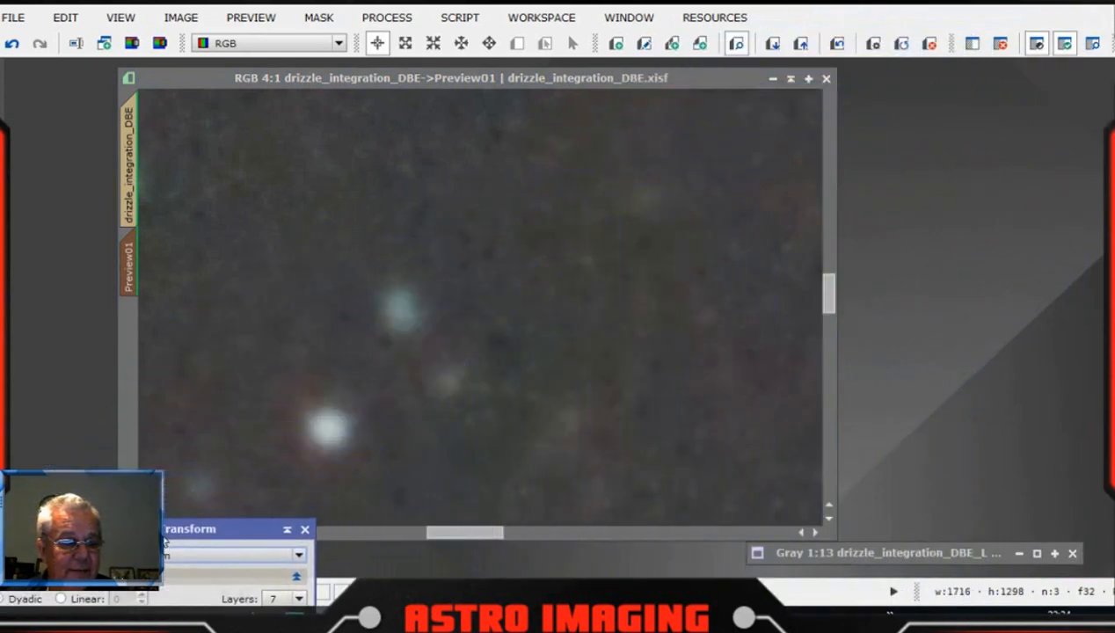
Compare Preview01 before and after the chrominance noise reduction at 4:1, and examine the whole preview at lower magnification
click(839, 46)
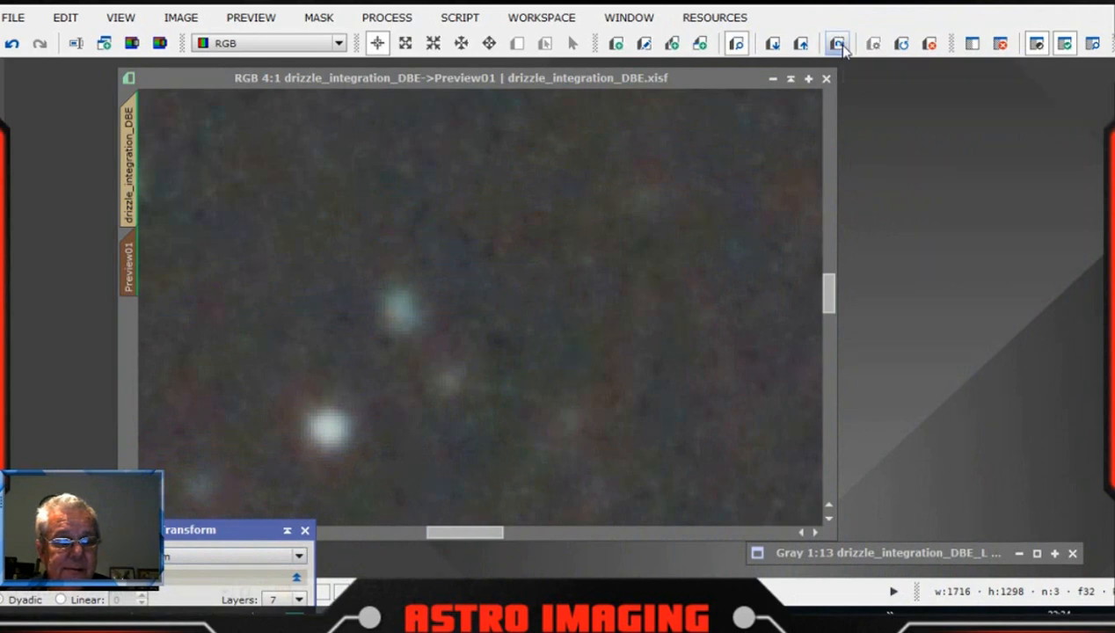
click(840, 45)
click(840, 46)
click(840, 46)
click(840, 46)
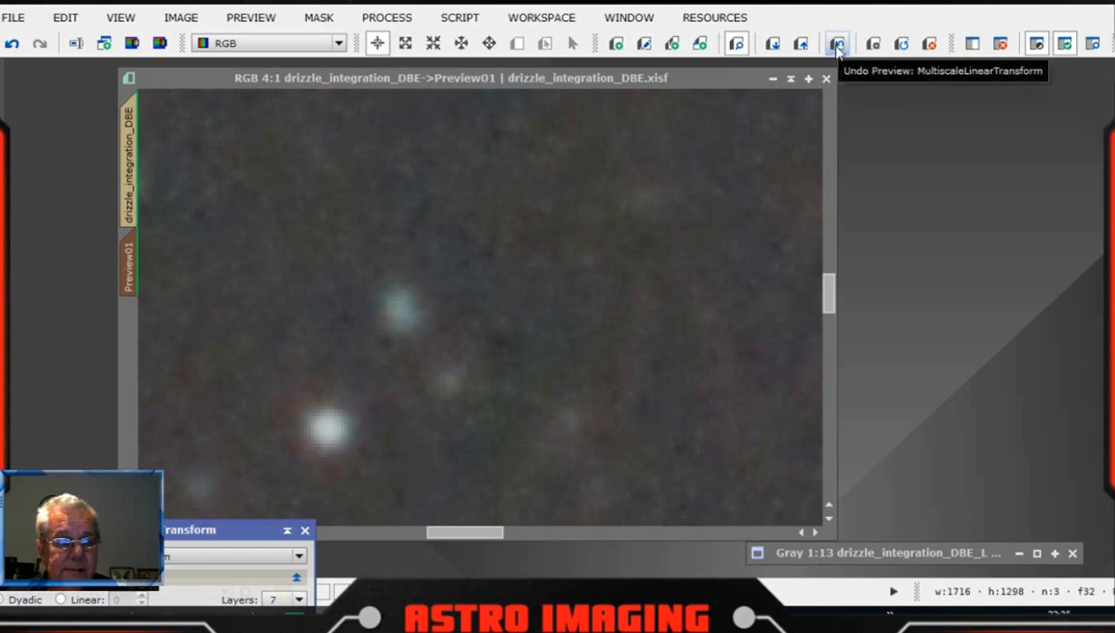
click(838, 45)
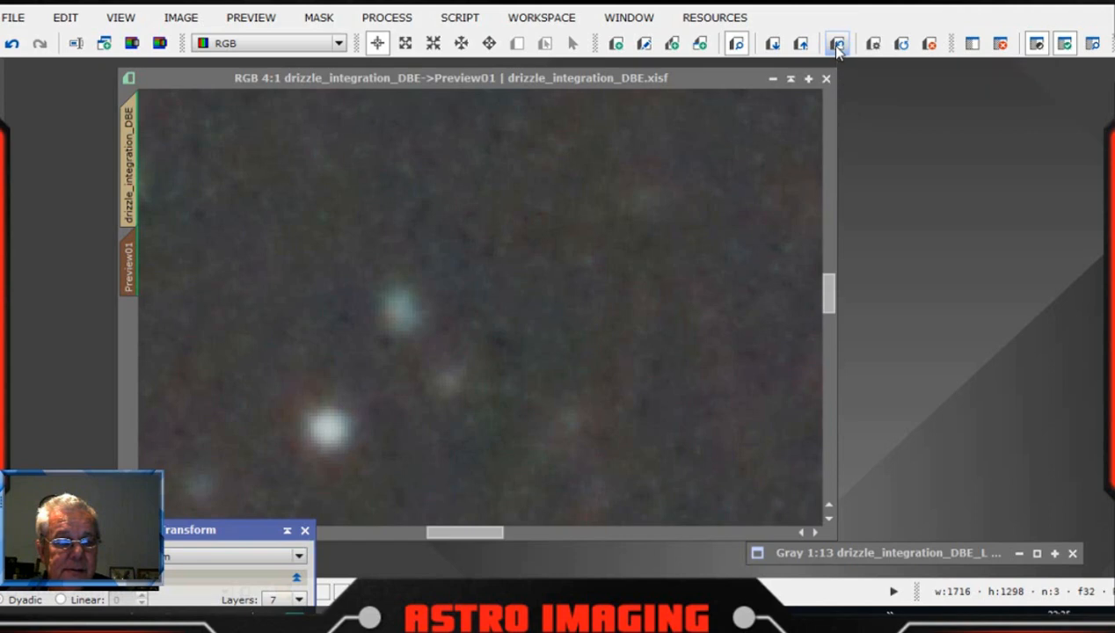
click(838, 46)
click(838, 45)
scroll(506, 335, down, 3)
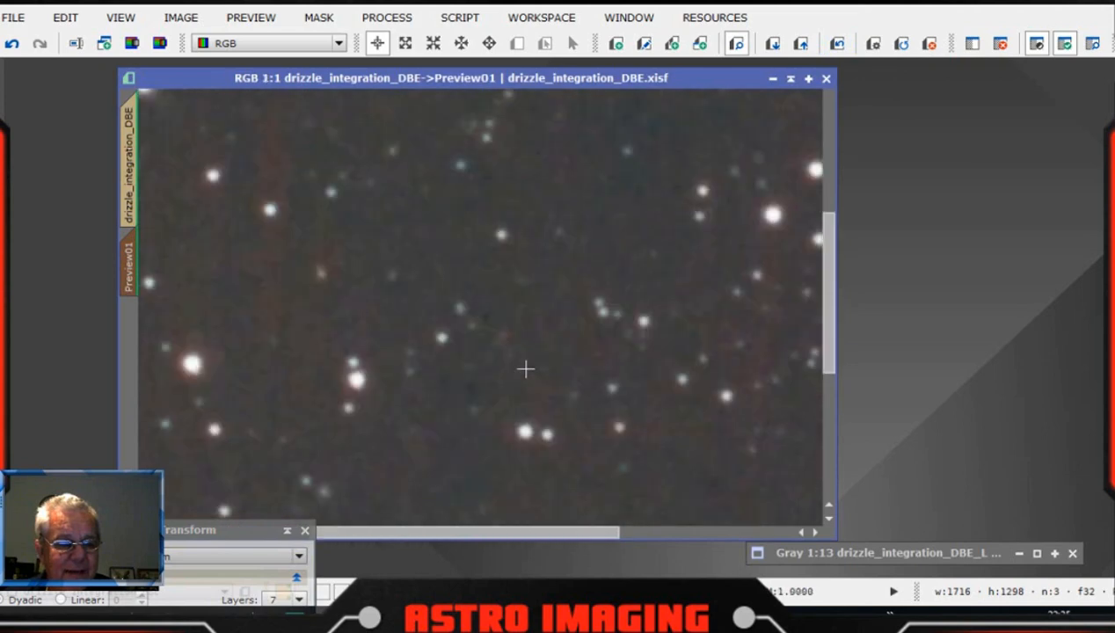
scroll(525, 369, down, 3)
scroll(526, 368, down, 1)
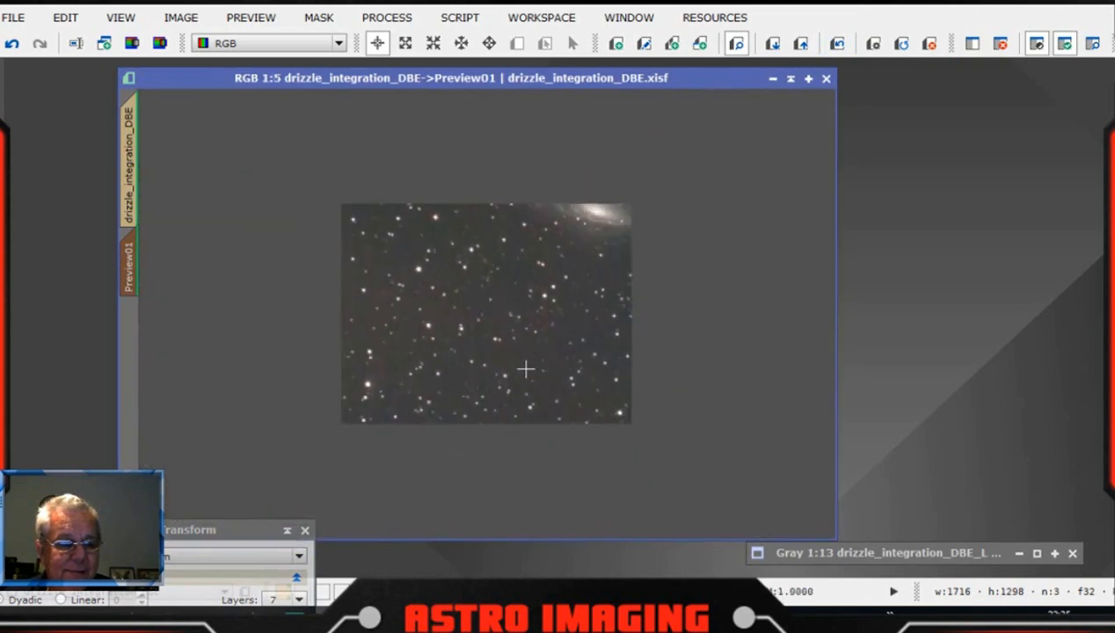
scroll(526, 369, up, 1)
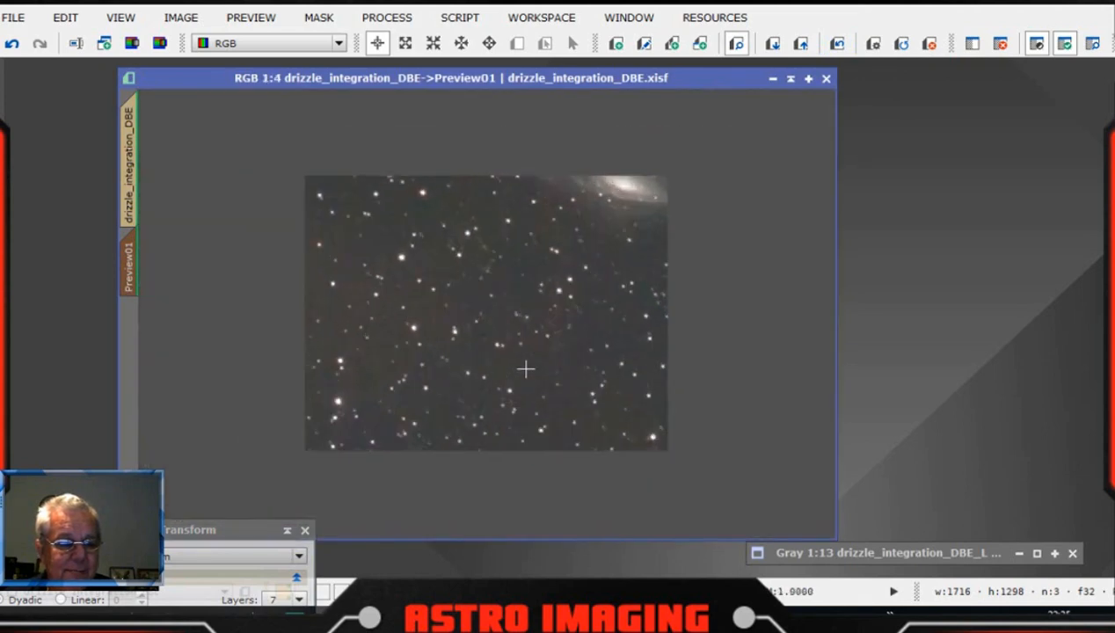
Apply the chrominance MultiscaleLinearTransform to the full drizzle_integration_DBE image and close the process dialog
double_click(203, 530)
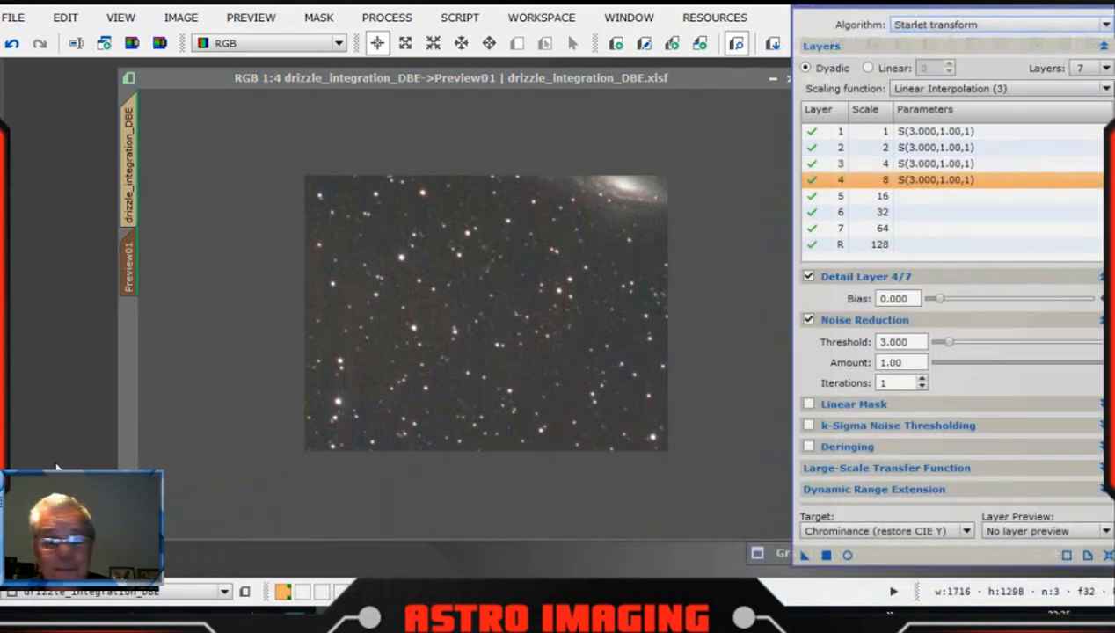
click(135, 186)
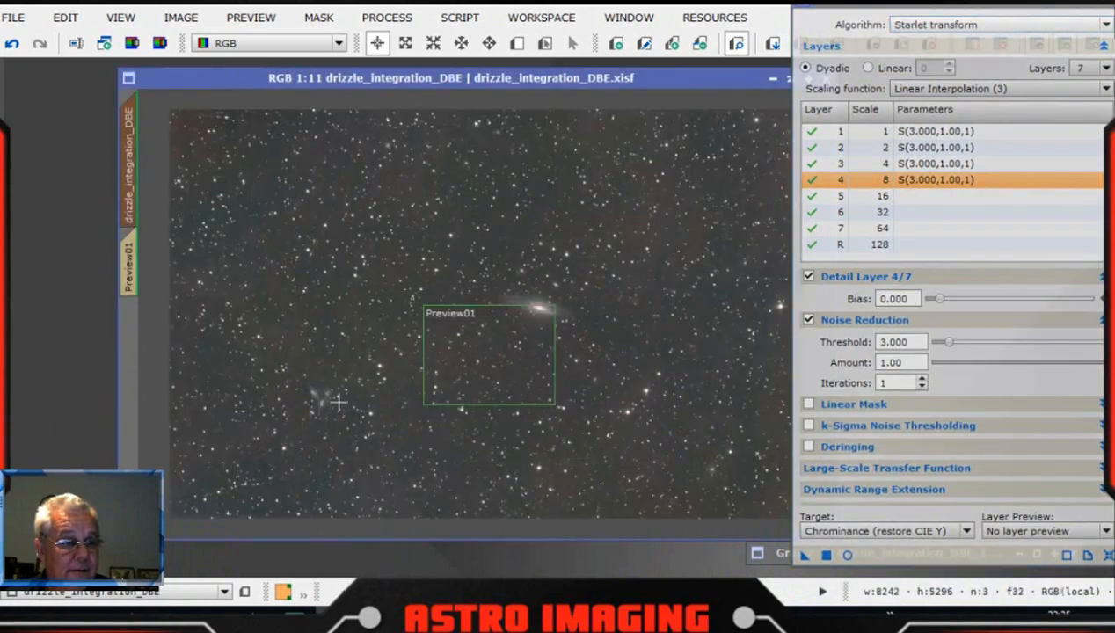
drag(937, 9, 157, 9)
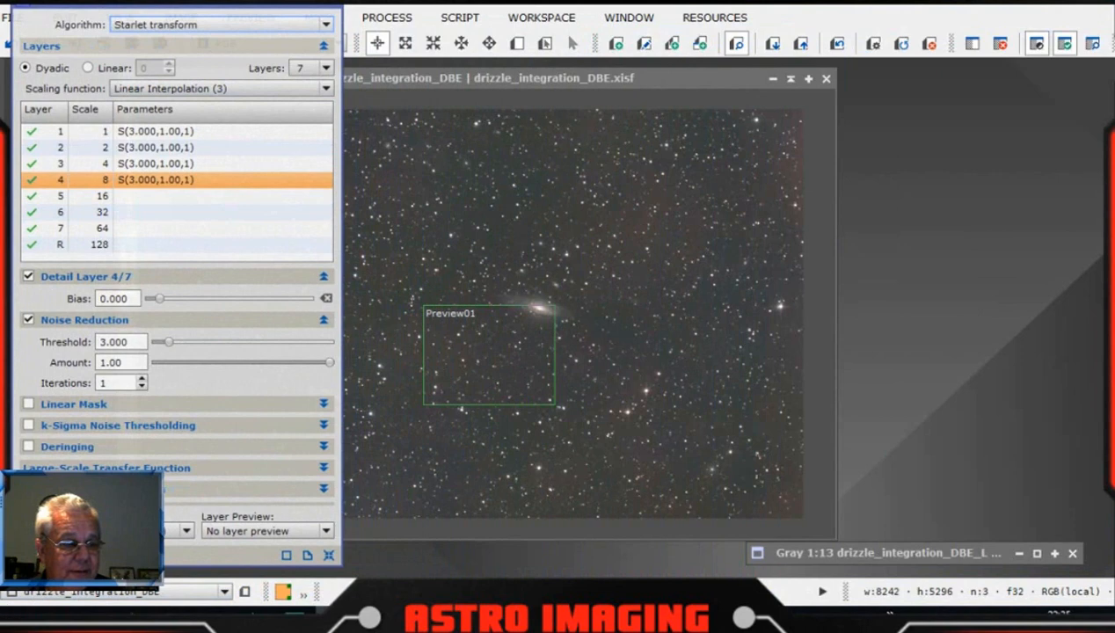
drag(12, 555, 601, 360)
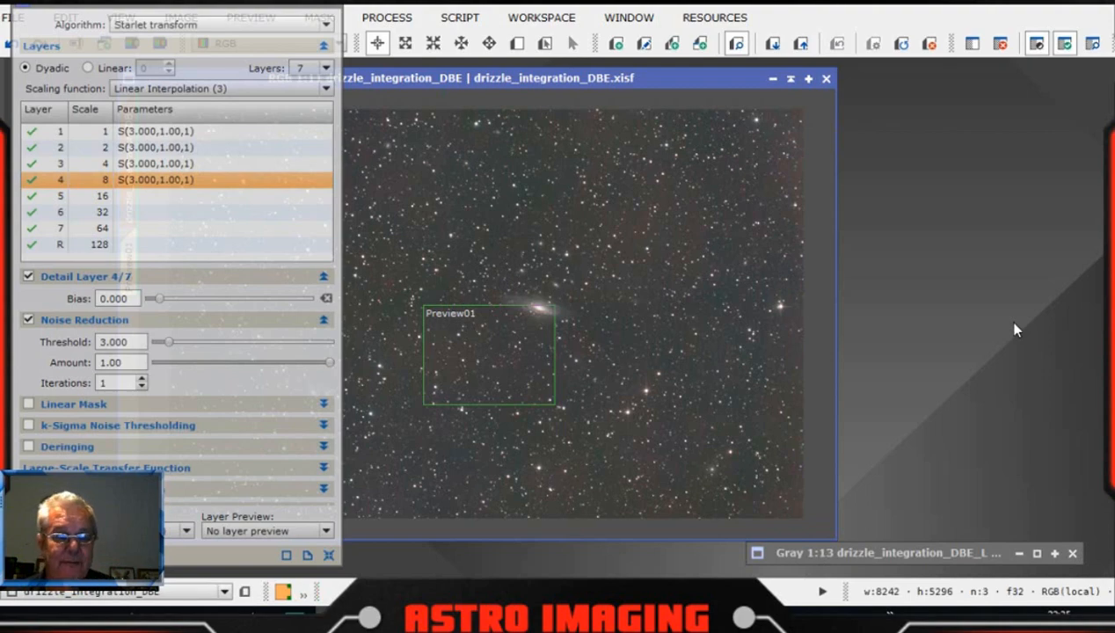
drag(163, 4, 897, 9)
click(1051, 10)
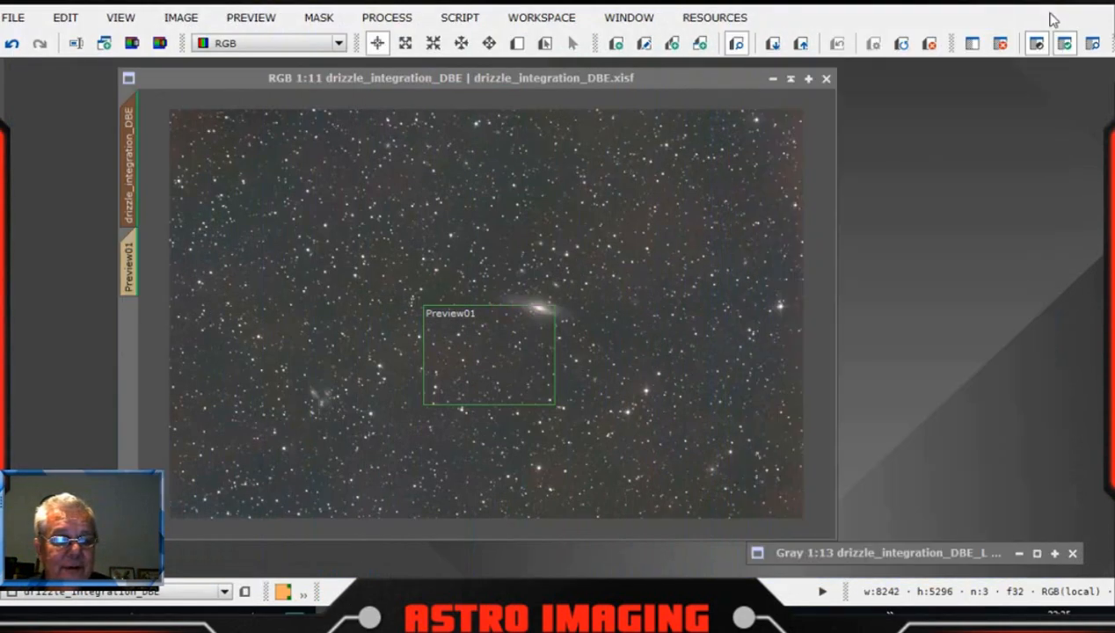
Delete Preview01 from drizzle_integration_DBE
click(129, 262)
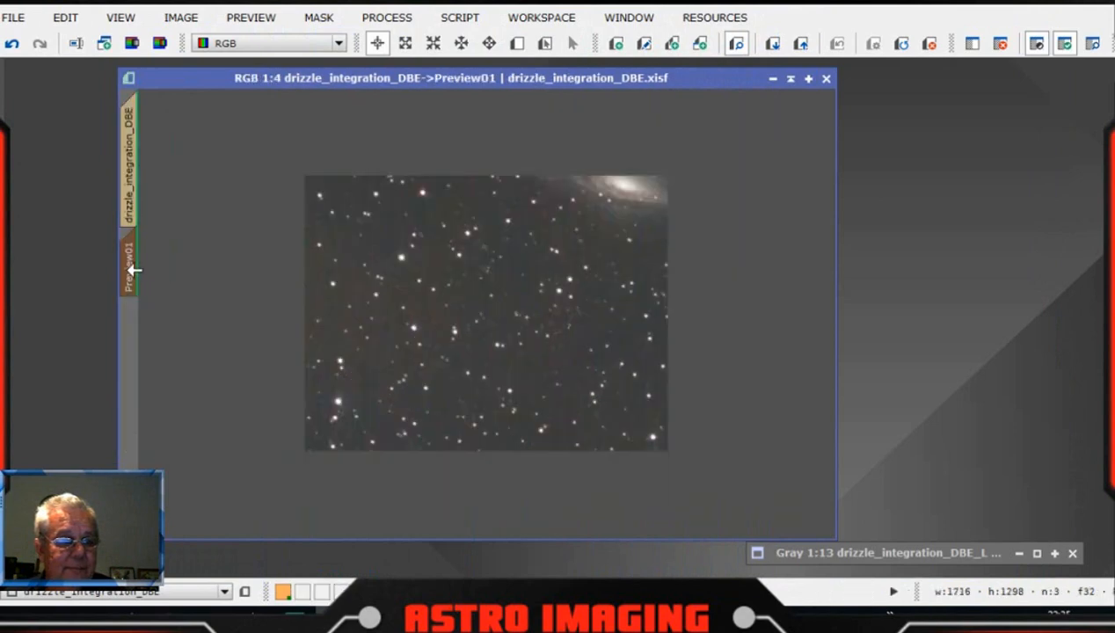
right_click(132, 266)
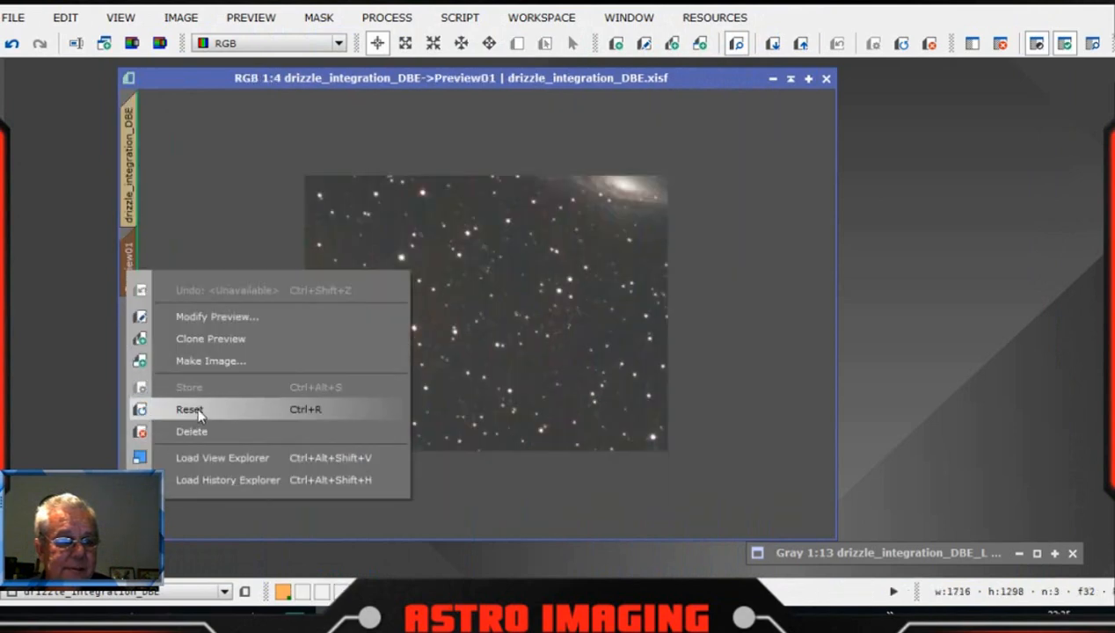
click(193, 431)
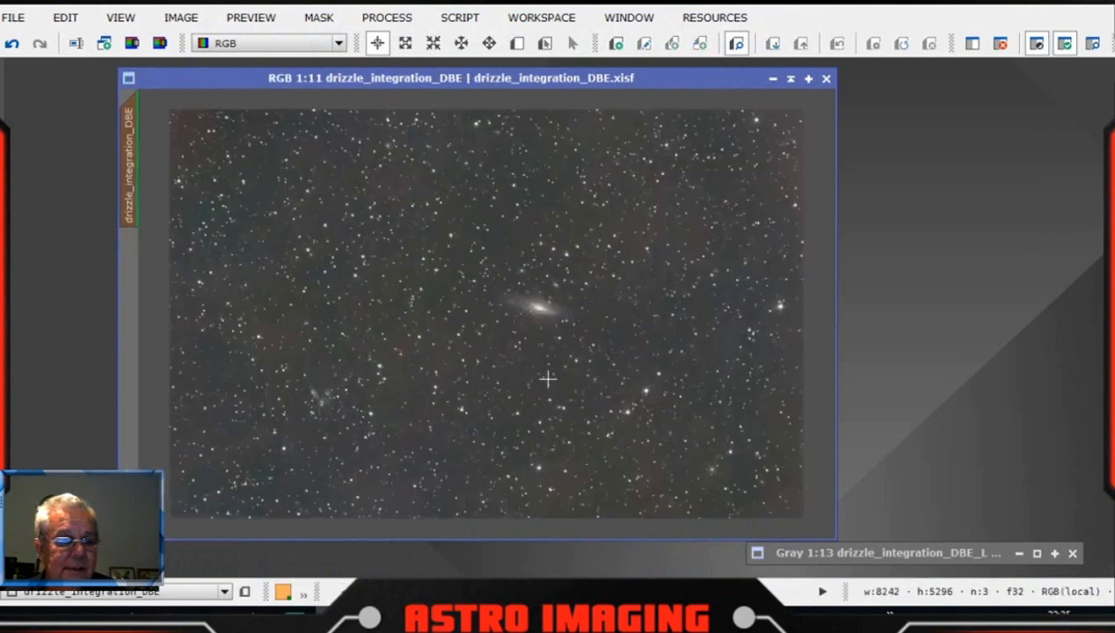
Examine the background colour noise and stars of the full image at magnifications between 1:10 and 2:1
scroll(681, 393, down, 3)
scroll(679, 392, up, 6)
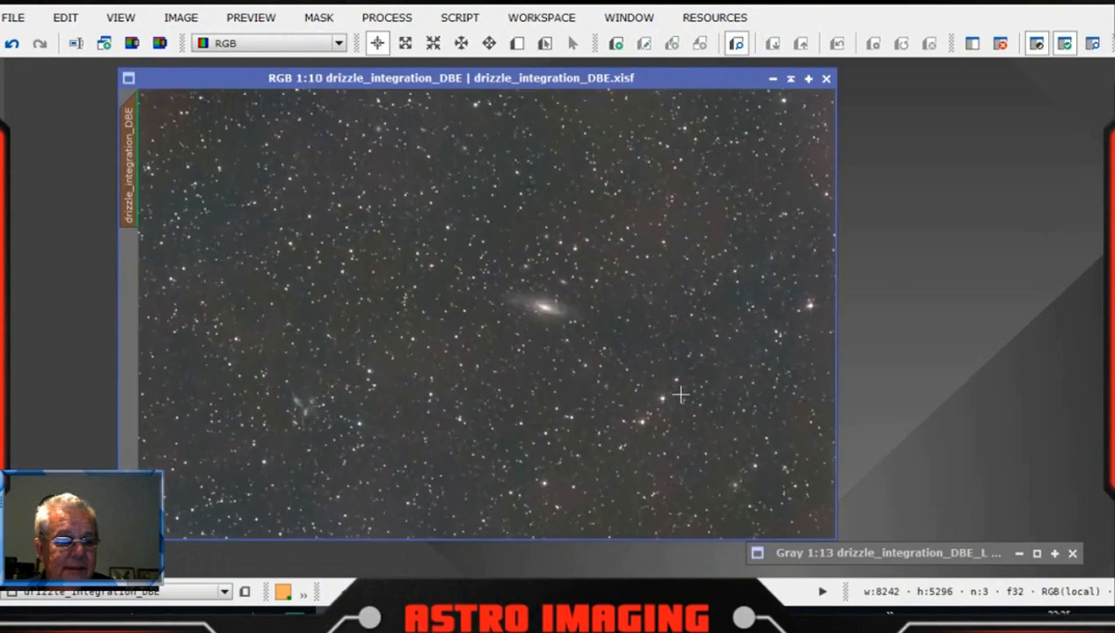
scroll(677, 392, up, 8)
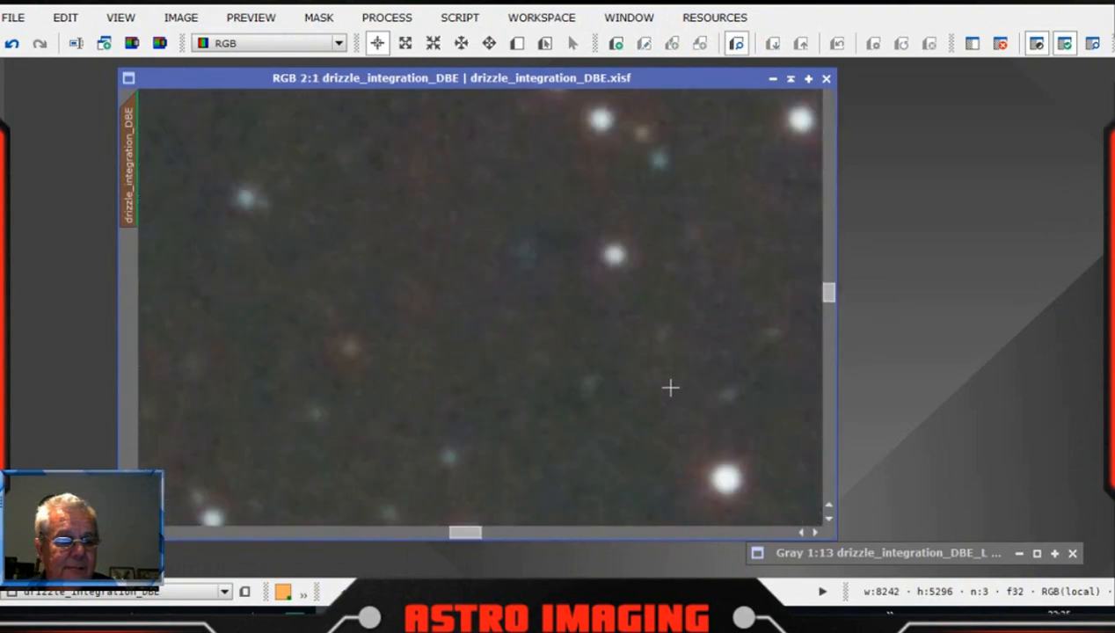
scroll(670, 388, down, 3)
scroll(670, 388, down, 5)
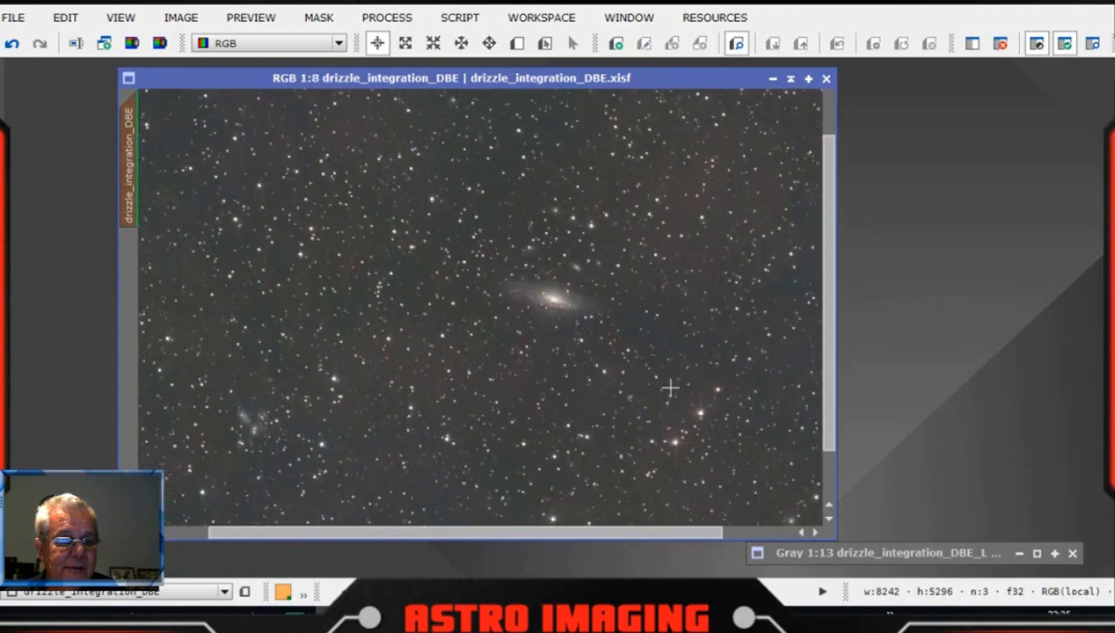
scroll(670, 388, down, 1)
scroll(670, 387, down, 1)
scroll(670, 385, up, 1)
scroll(670, 385, down, 1)
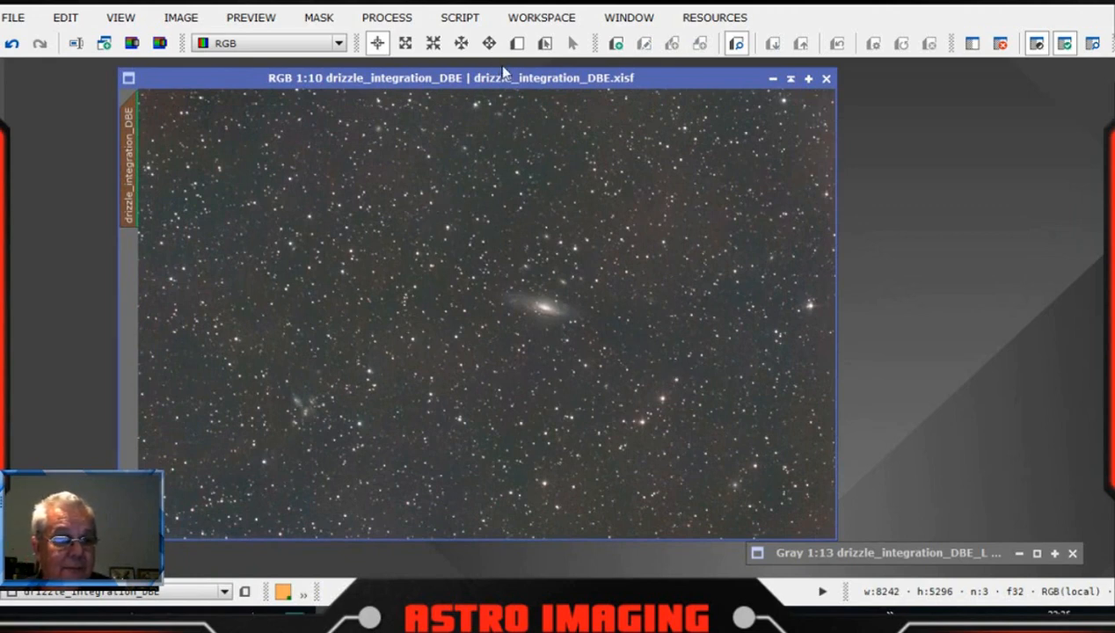
Remove the mask from the drizzle_integration_DBE image and make that image active
drag(503, 77, 494, 77)
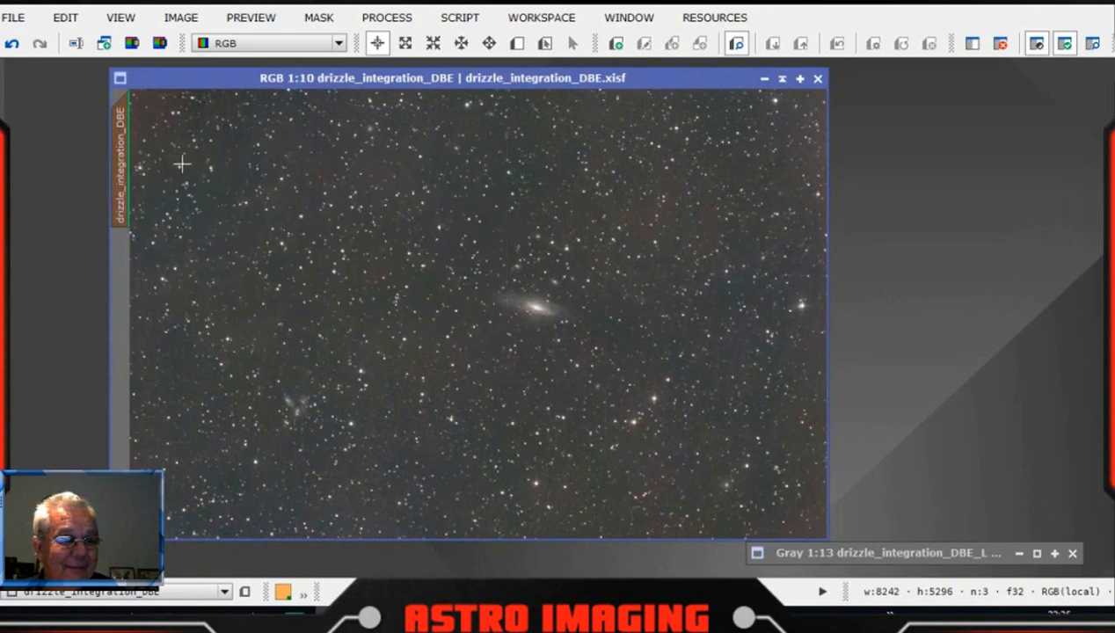
click(317, 20)
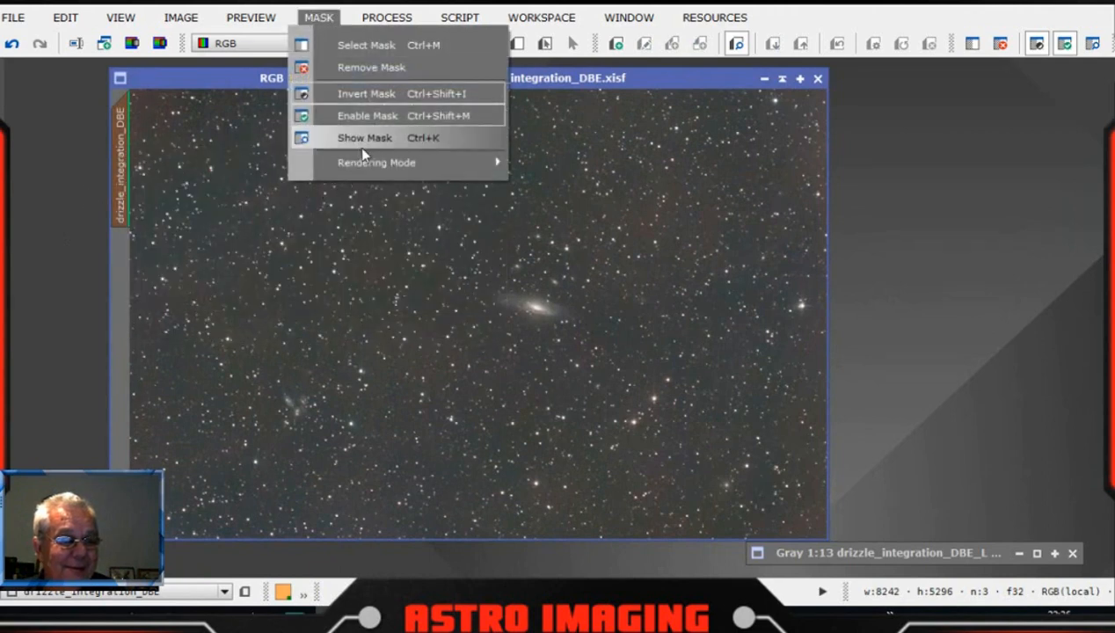
click(369, 70)
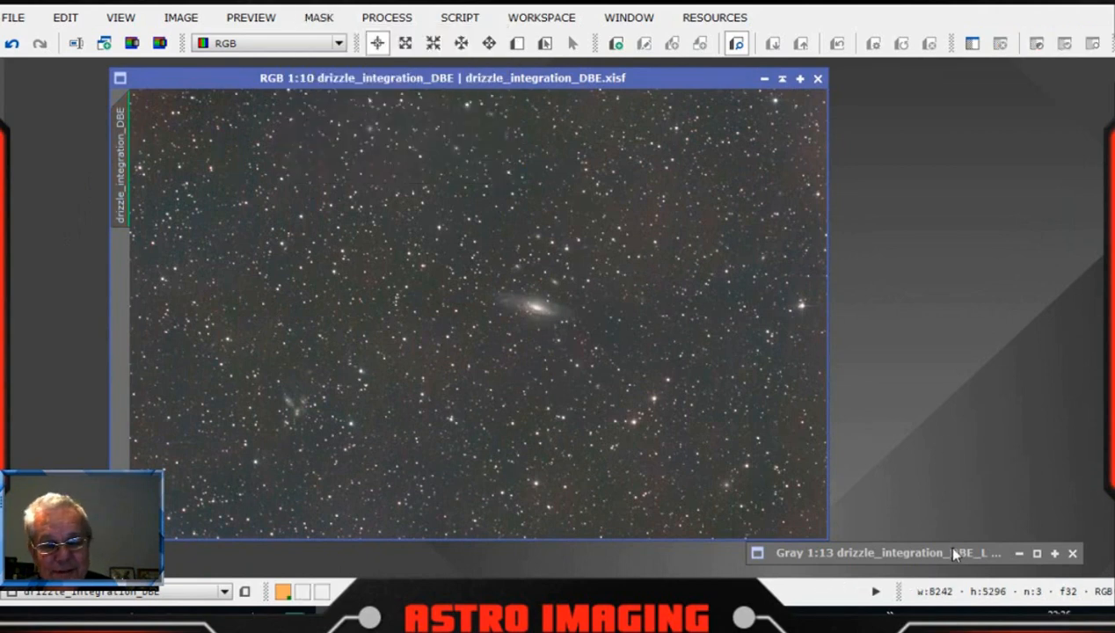
drag(943, 547, 929, 567)
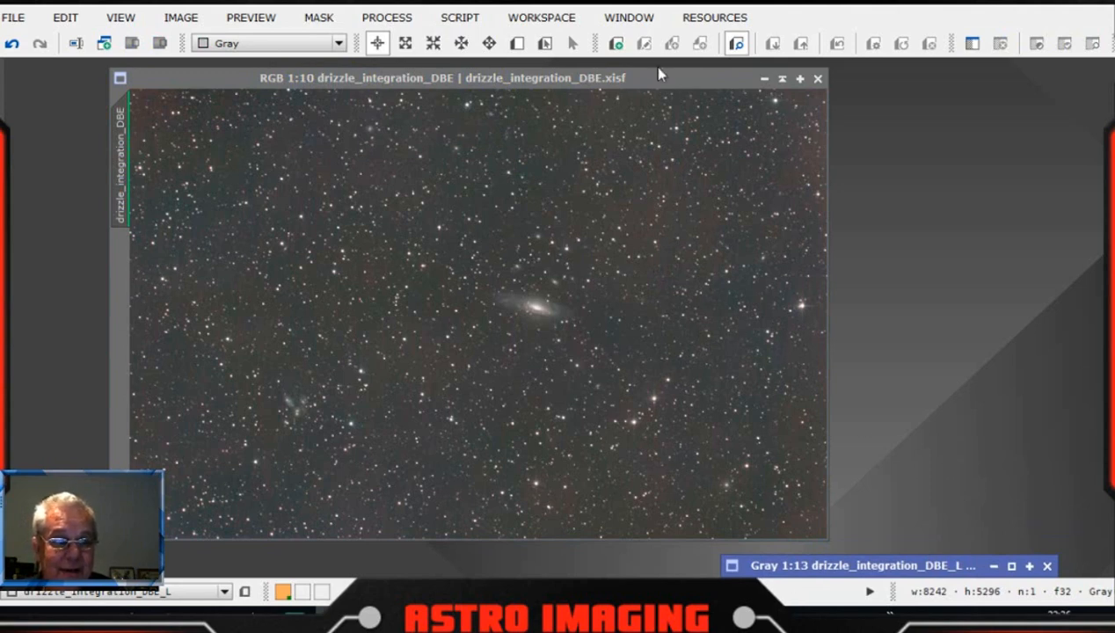
drag(657, 82, 663, 82)
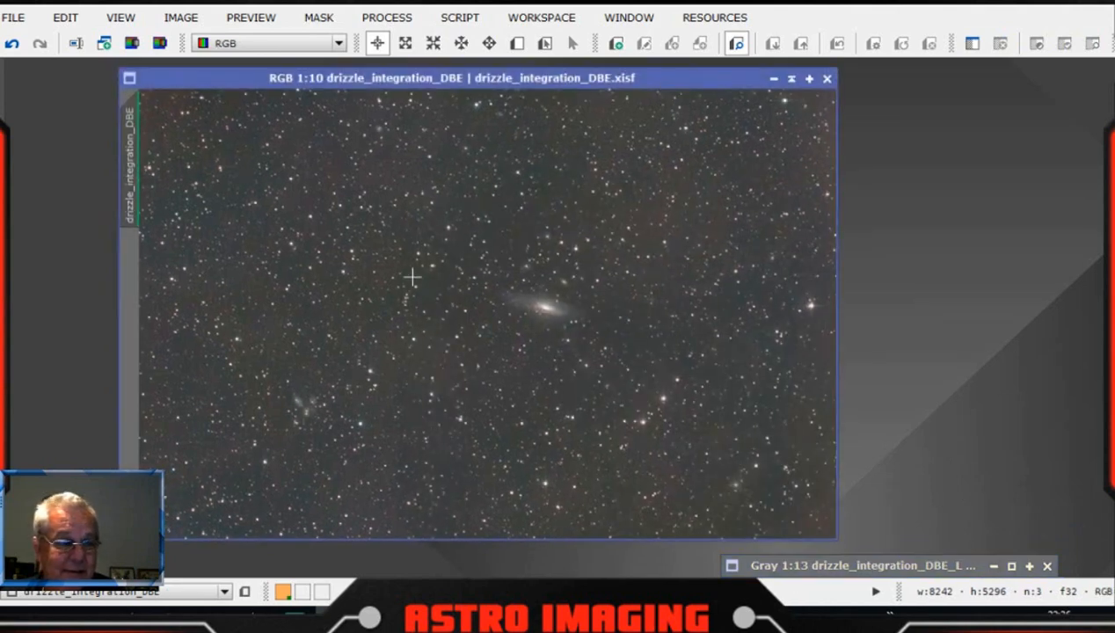
Start the ImageSolver script on drizzle_integration_DBE and fill in the target coordinates from an online search for ngc7331
click(466, 18)
mouse_move(497, 201)
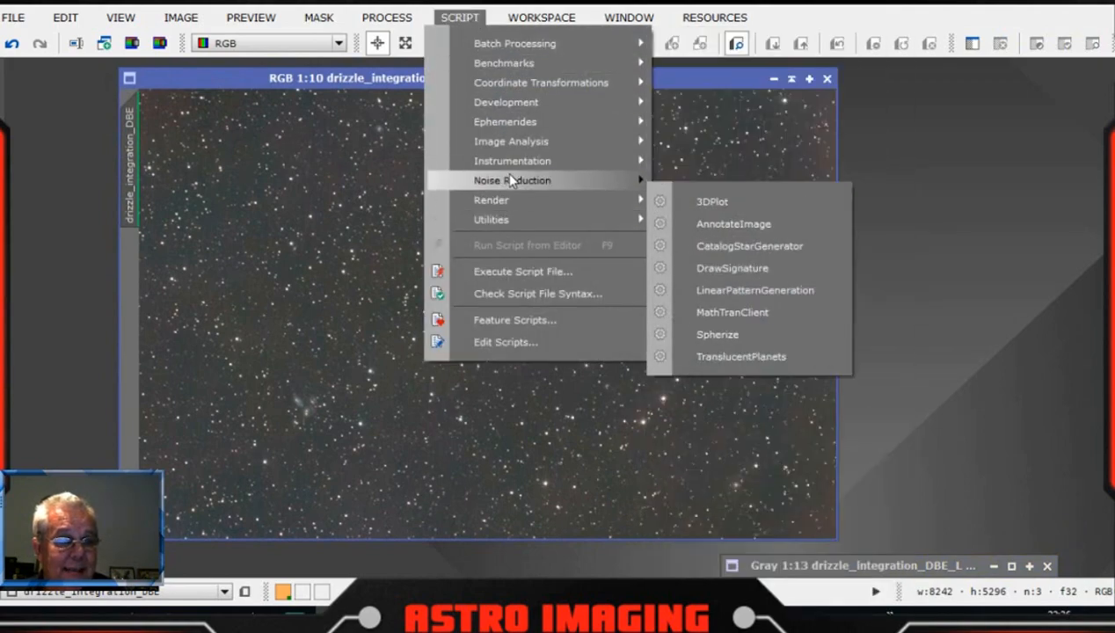
mouse_move(524, 144)
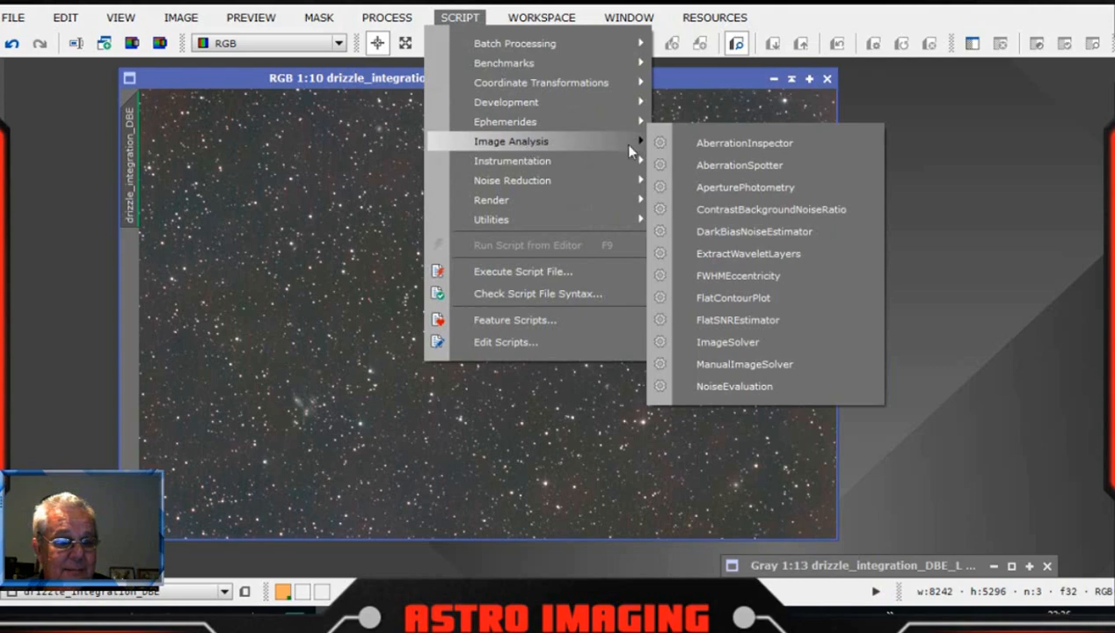
click(782, 342)
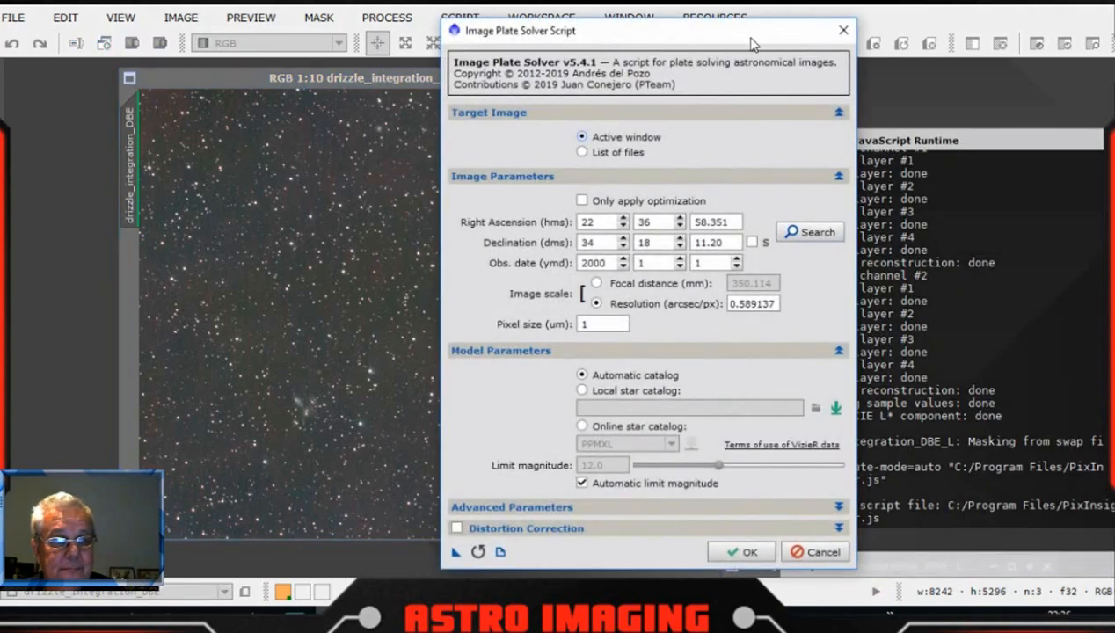
drag(749, 39, 922, 17)
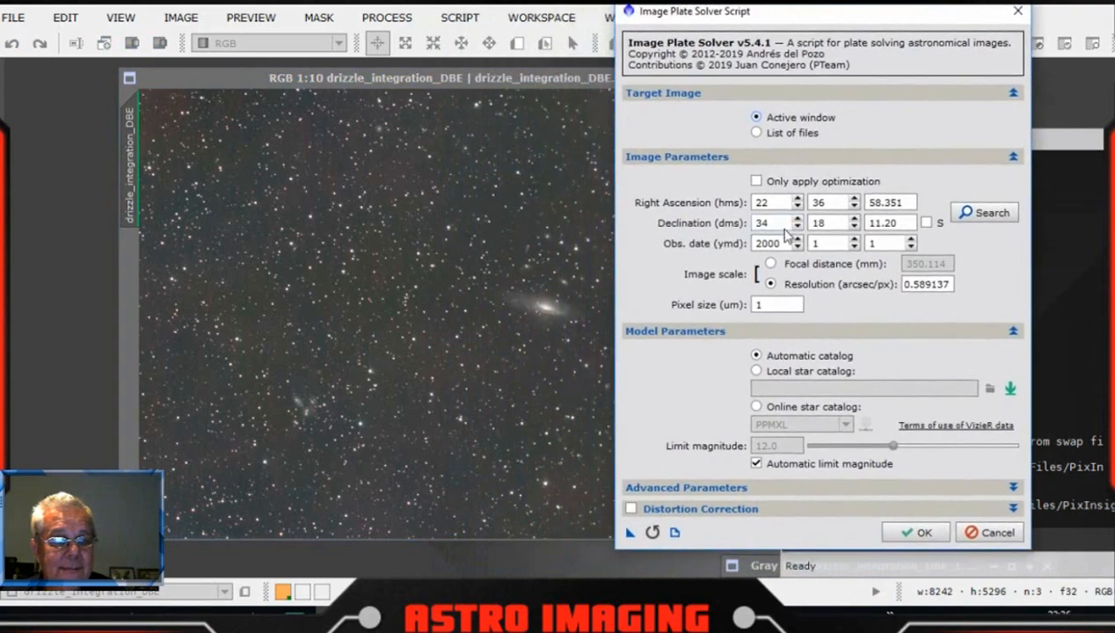
click(991, 213)
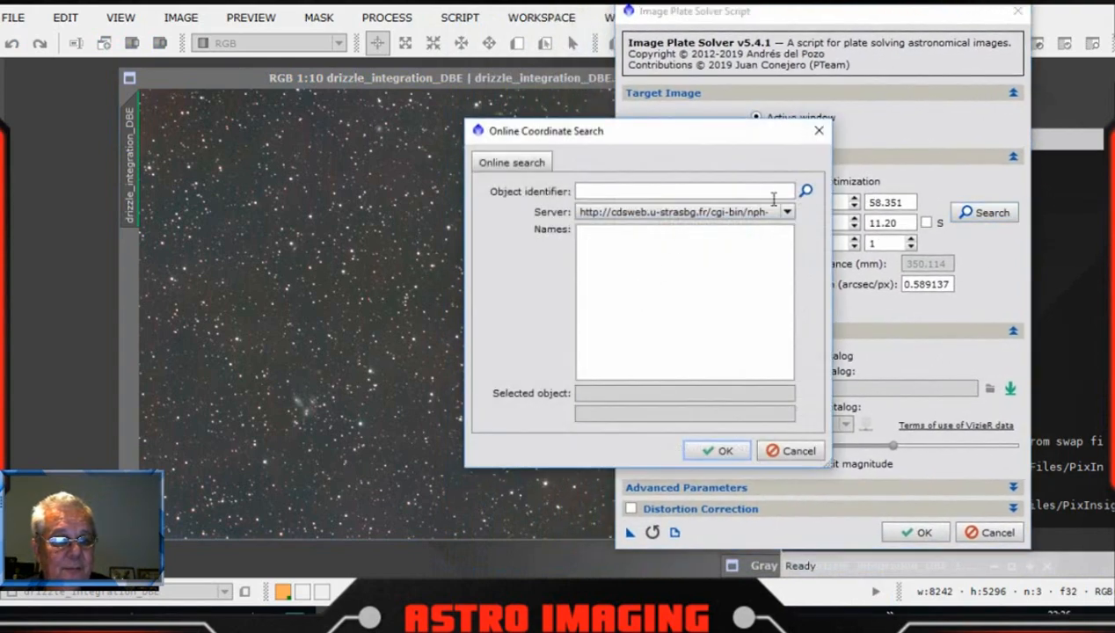
click(730, 191)
text(ngc73)
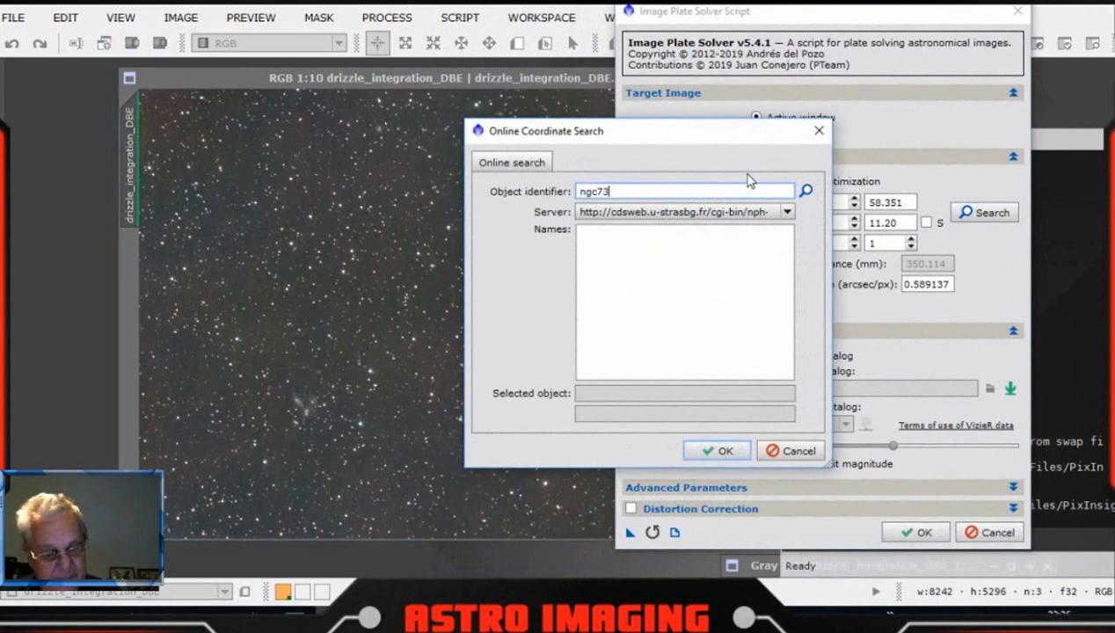
text(31)
click(807, 192)
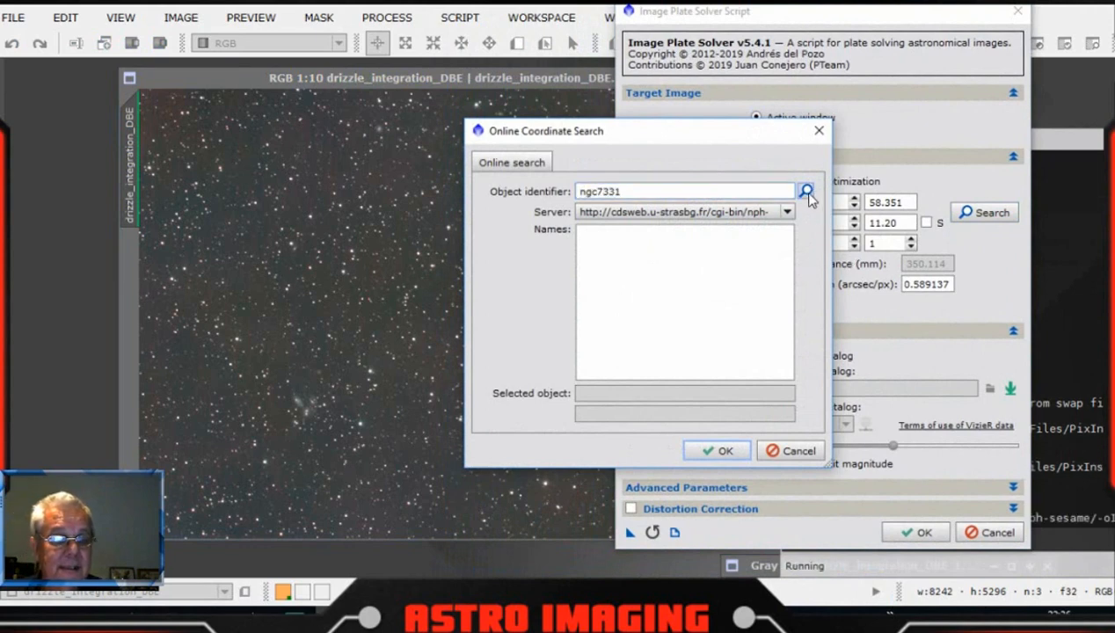
click(716, 451)
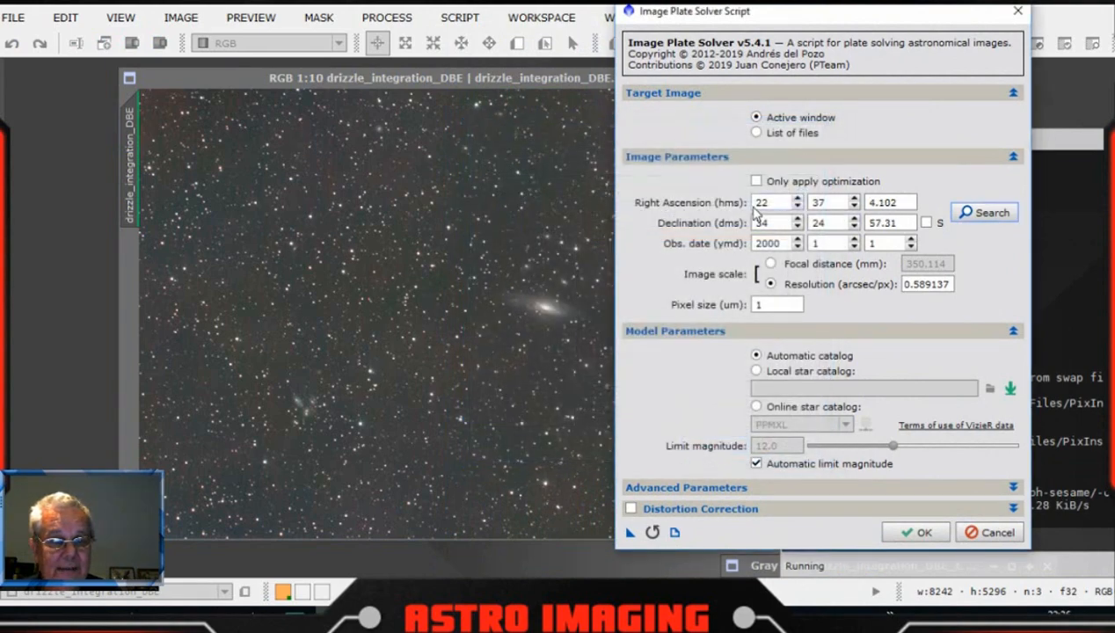
Set the image scale by a focal distance of 500 mm and run the plate solve
click(770, 264)
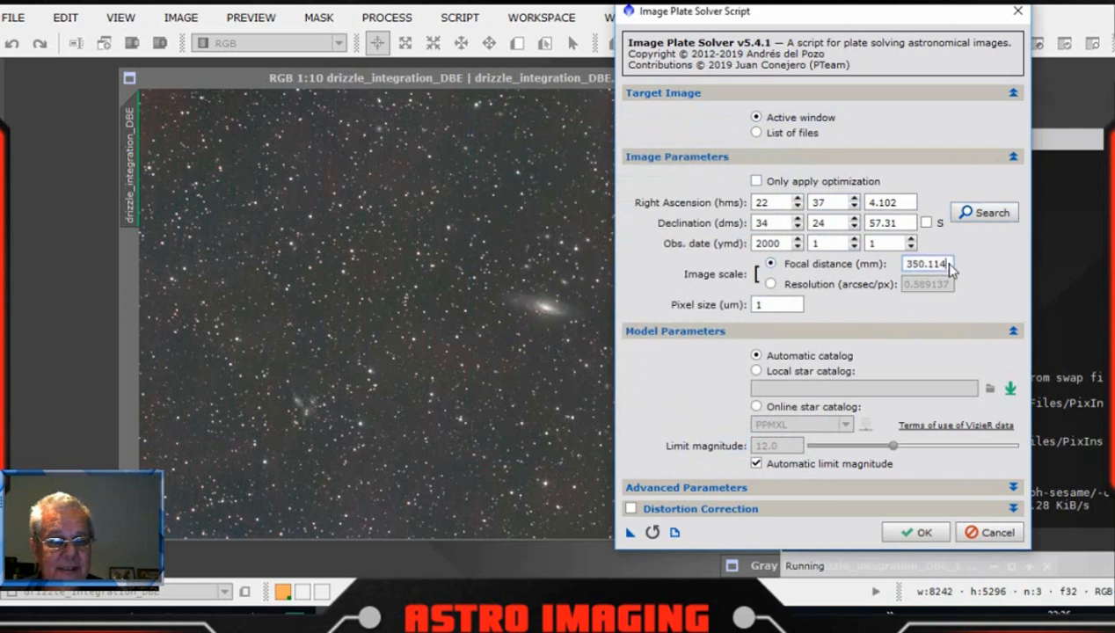
double_click(948, 264)
text(5)
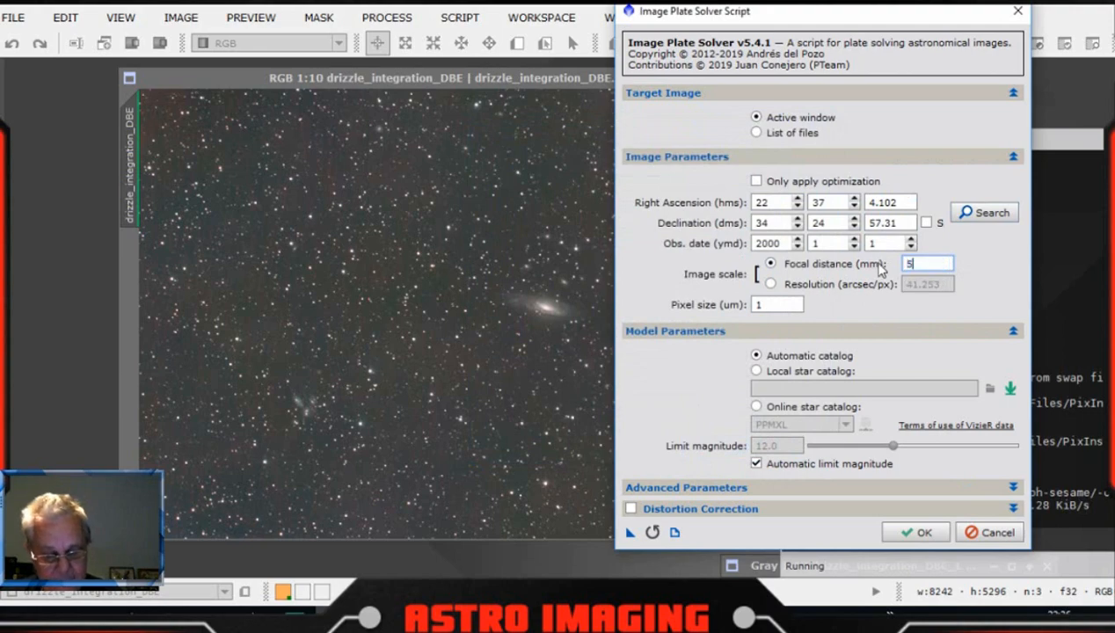
text(00)
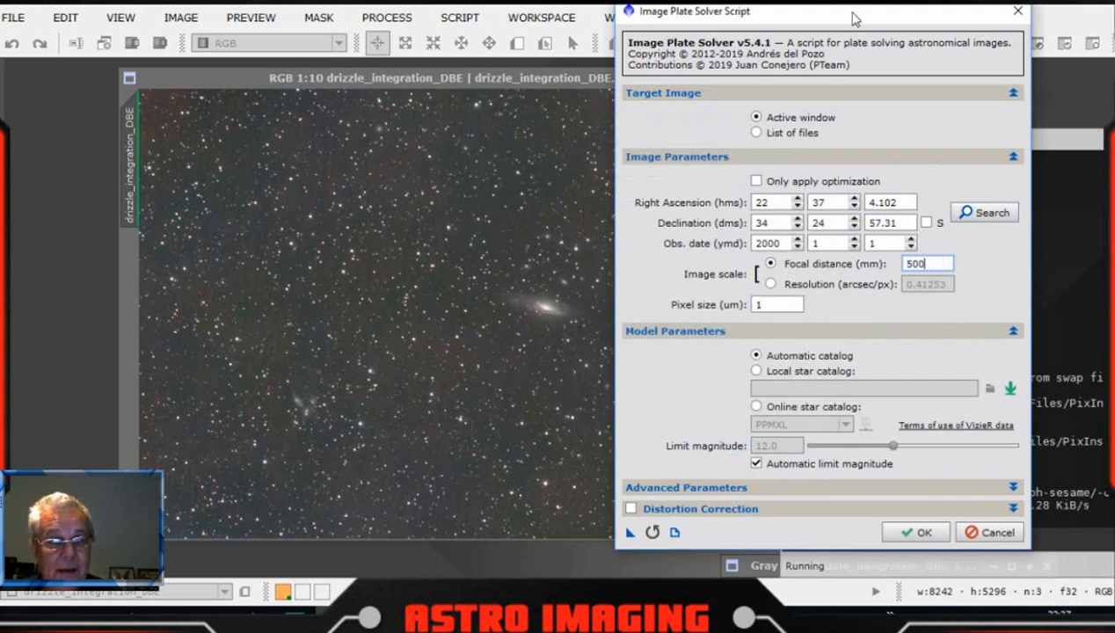
drag(853, 18, 270, 18)
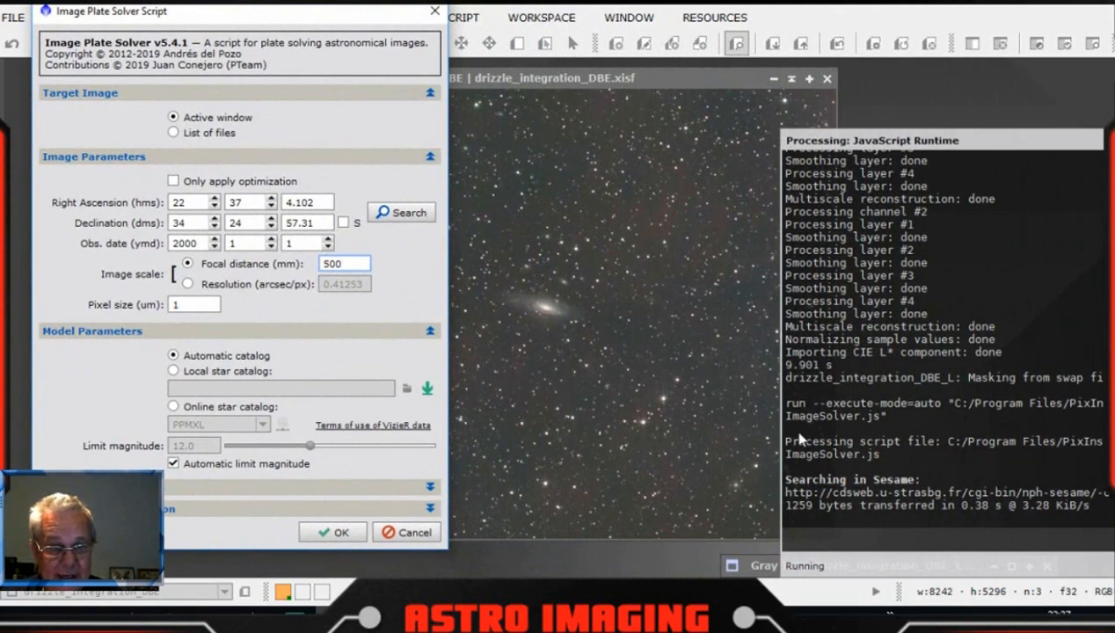
click(335, 532)
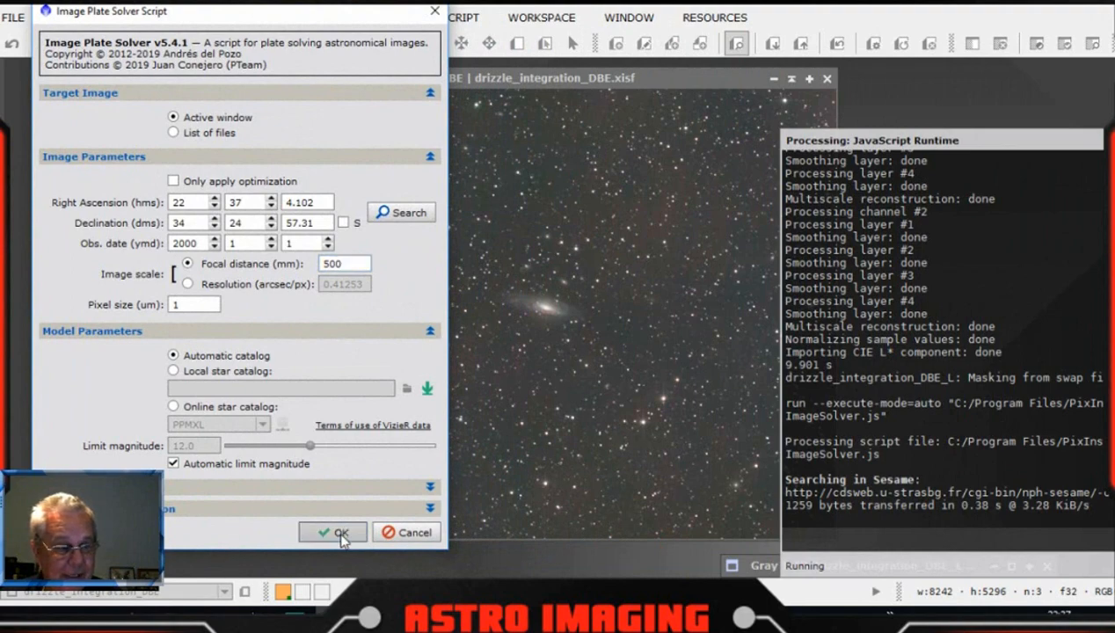
click(616, 339)
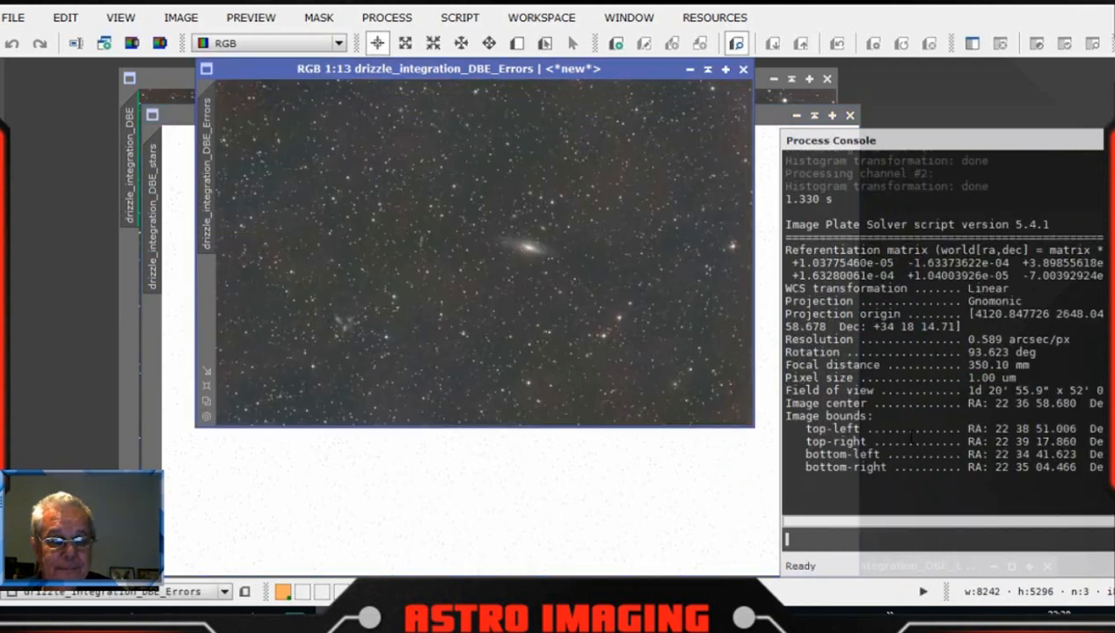
Close the drizzle_integration_DBE_Errors and drizzle_integration_DBE_stars images and reposition the solved image window
drag(602, 69, 618, 100)
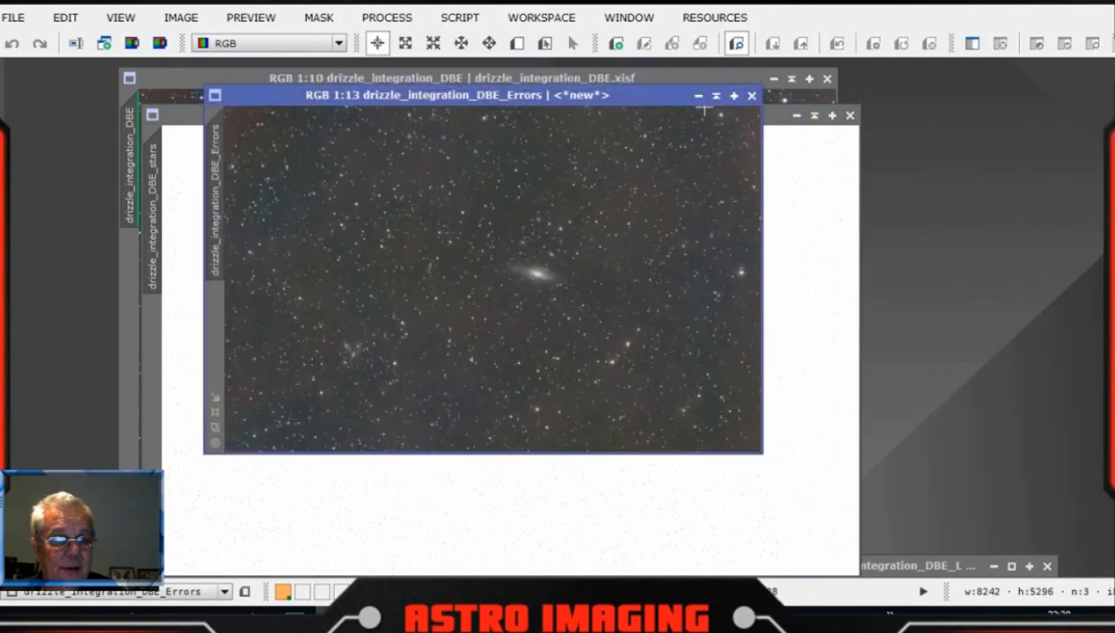
click(751, 92)
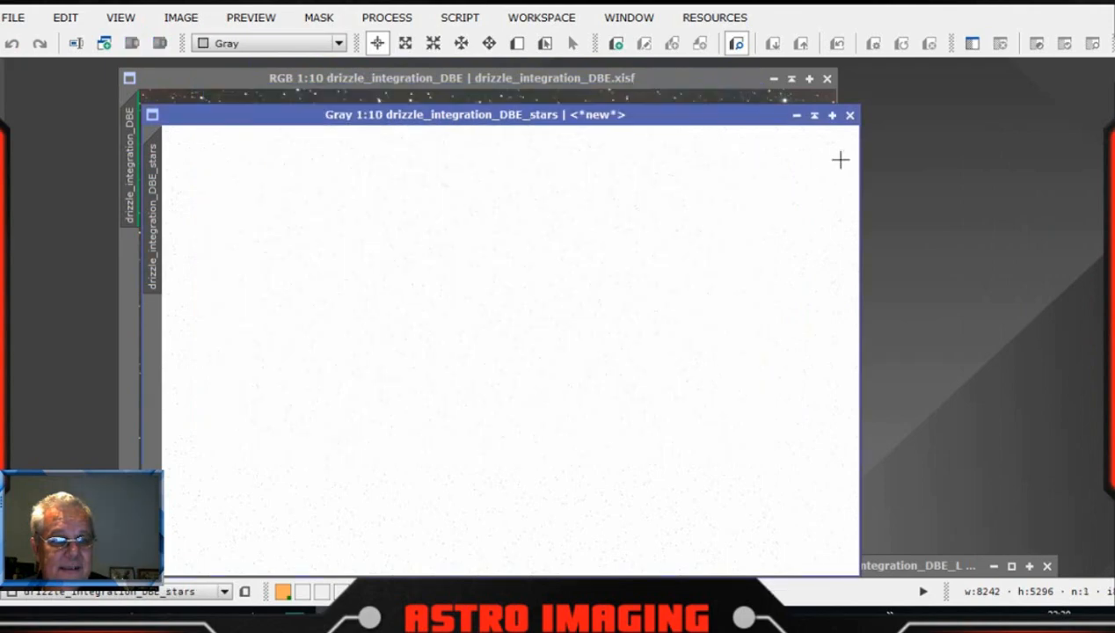
click(849, 115)
drag(648, 78, 617, 69)
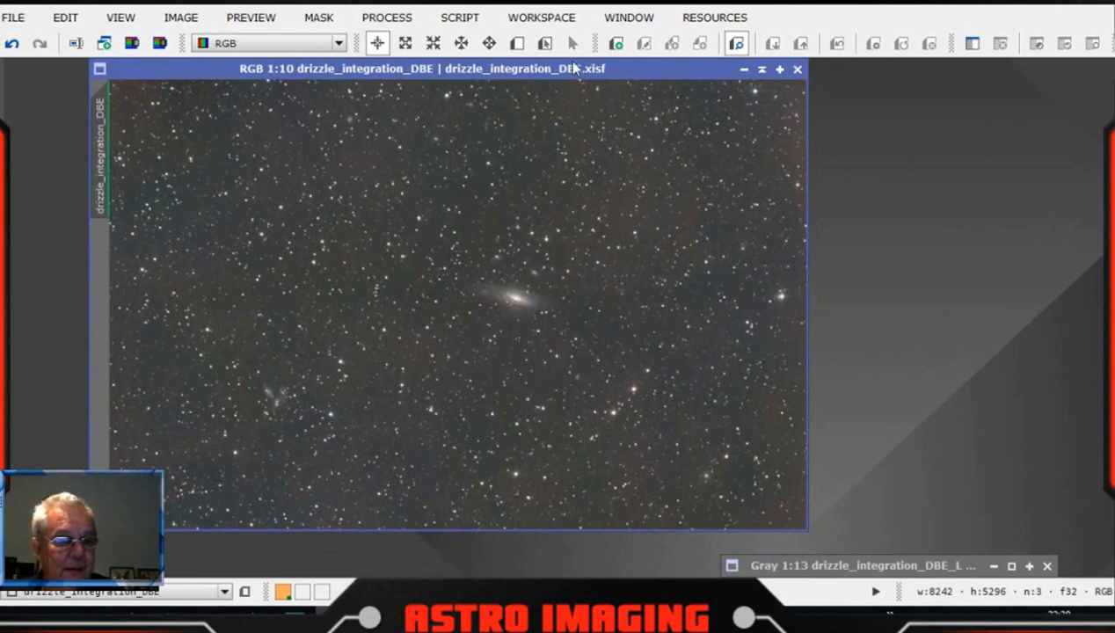
drag(578, 72, 586, 81)
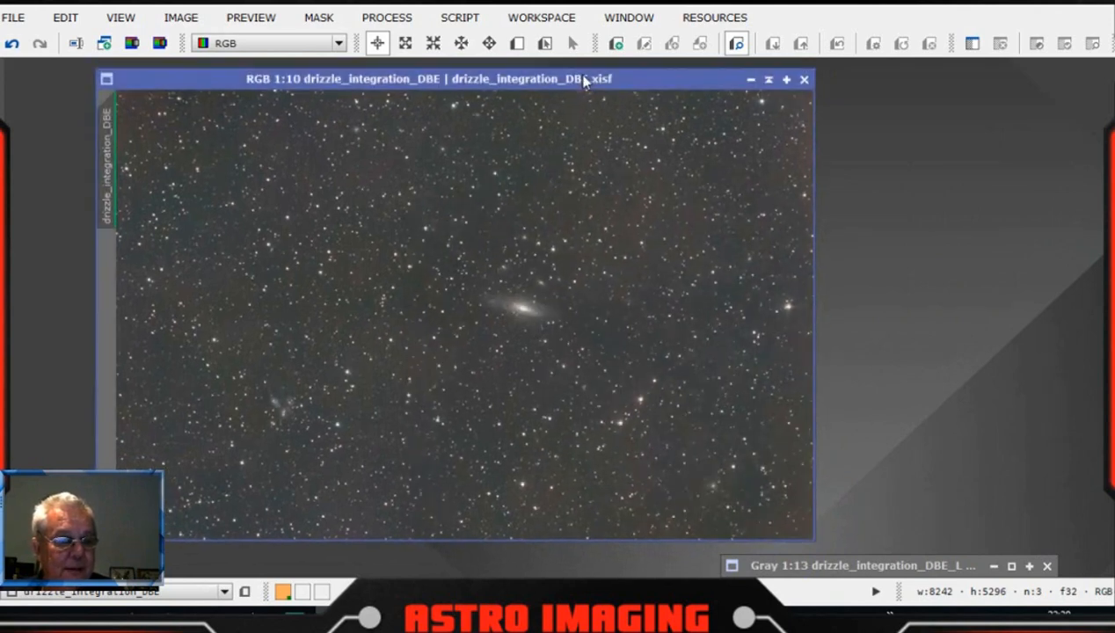
Run the AnnotateImage script on drizzle_integration_DBE with the Grid, Constellation Lines, NamedStars, Messier, NGC-IC and TYCHO-2 layers
click(459, 17)
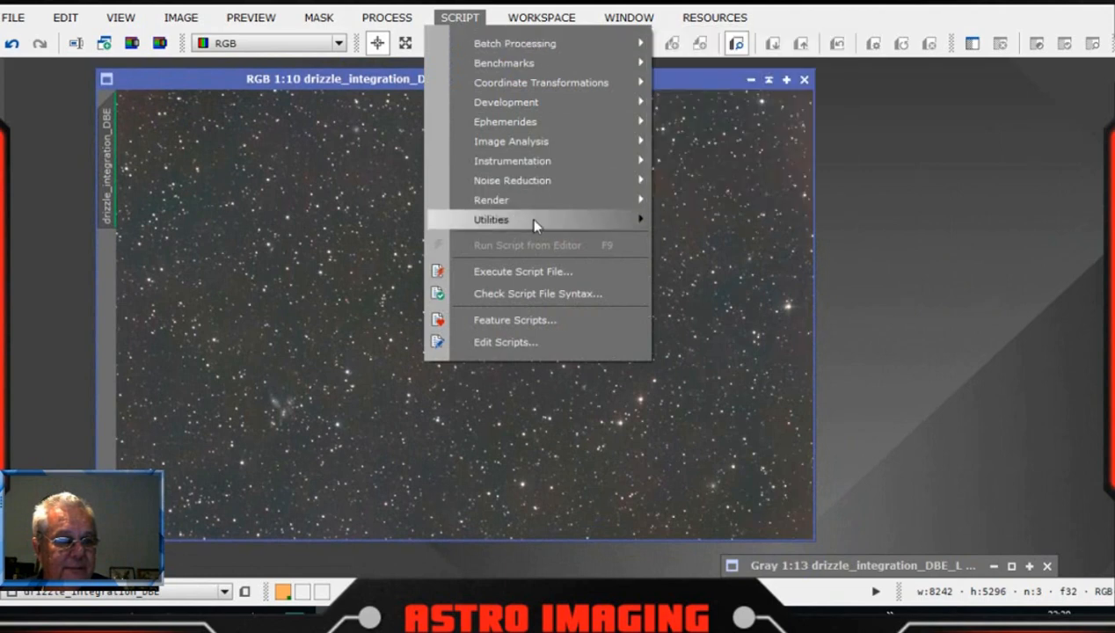
mouse_move(532, 221)
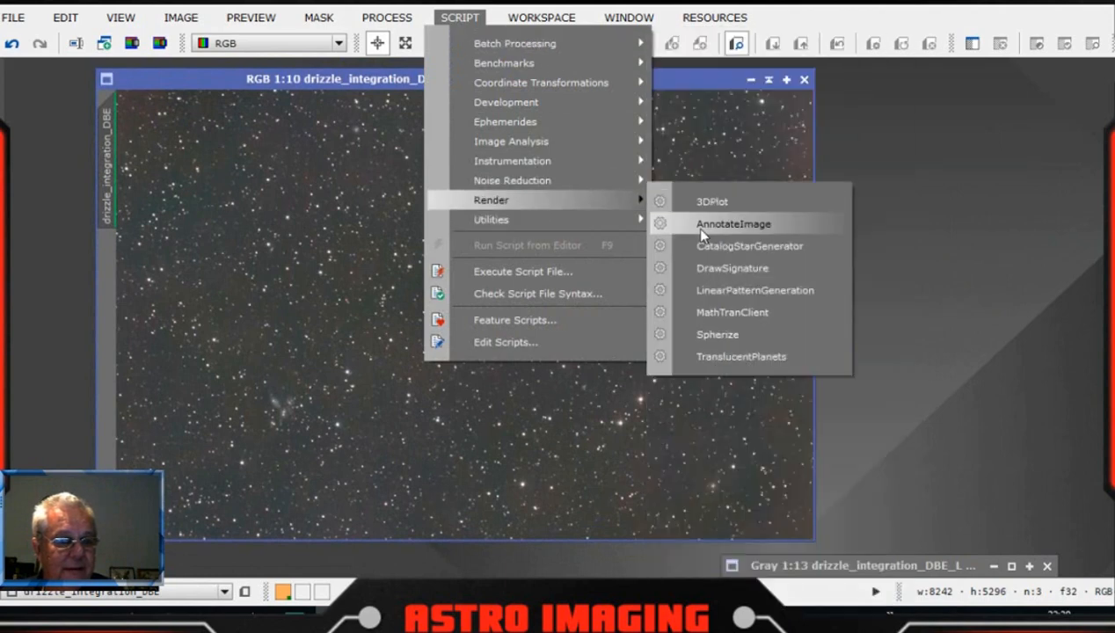
click(701, 227)
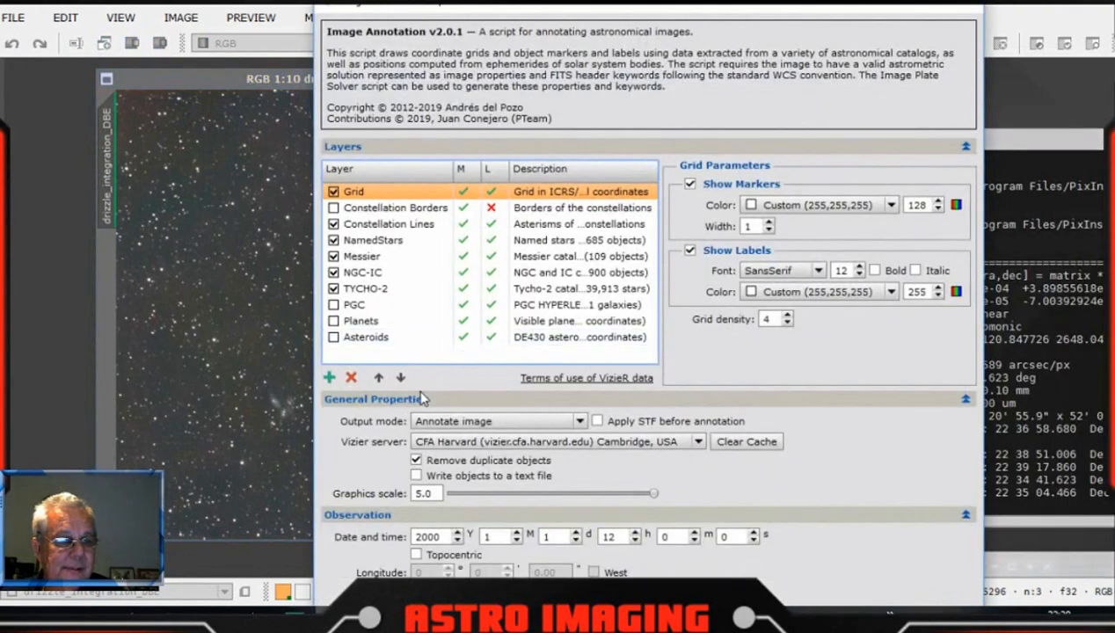
click(967, 400)
click(893, 551)
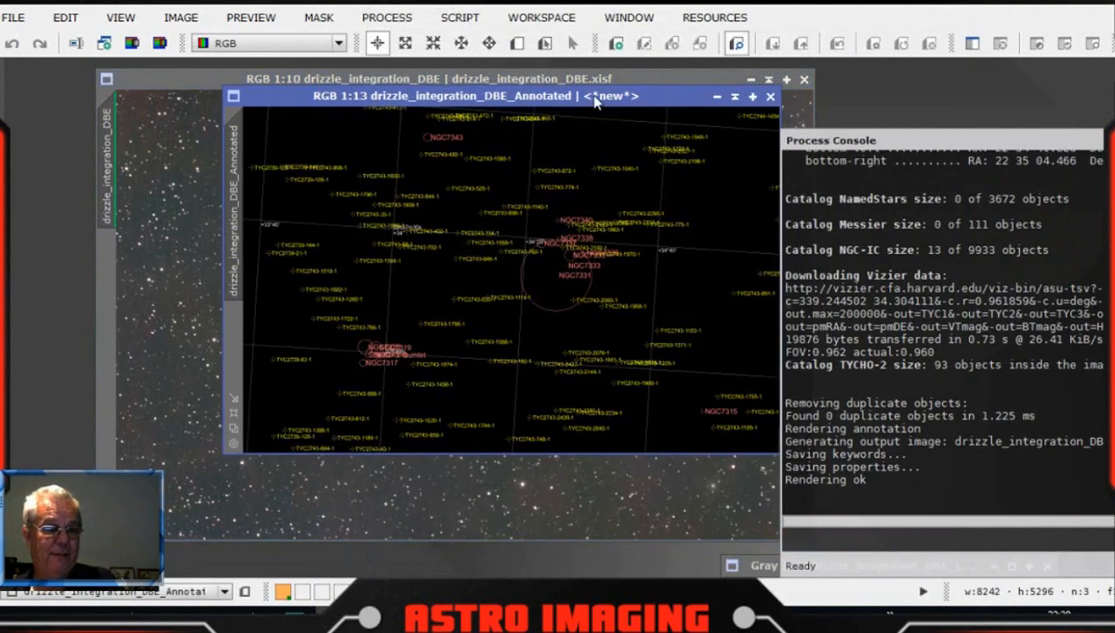
Examine the object labels around NGC7331 in the annotated image at several magnifications, and close that image
drag(591, 97, 579, 106)
scroll(571, 276, up, 7)
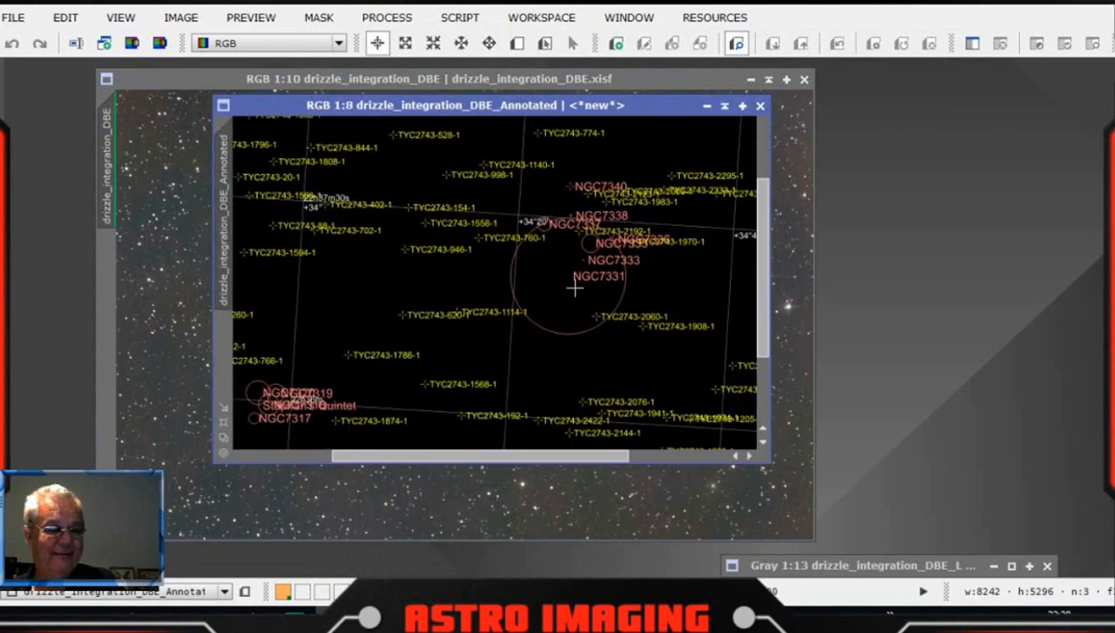
scroll(573, 291, down, 6)
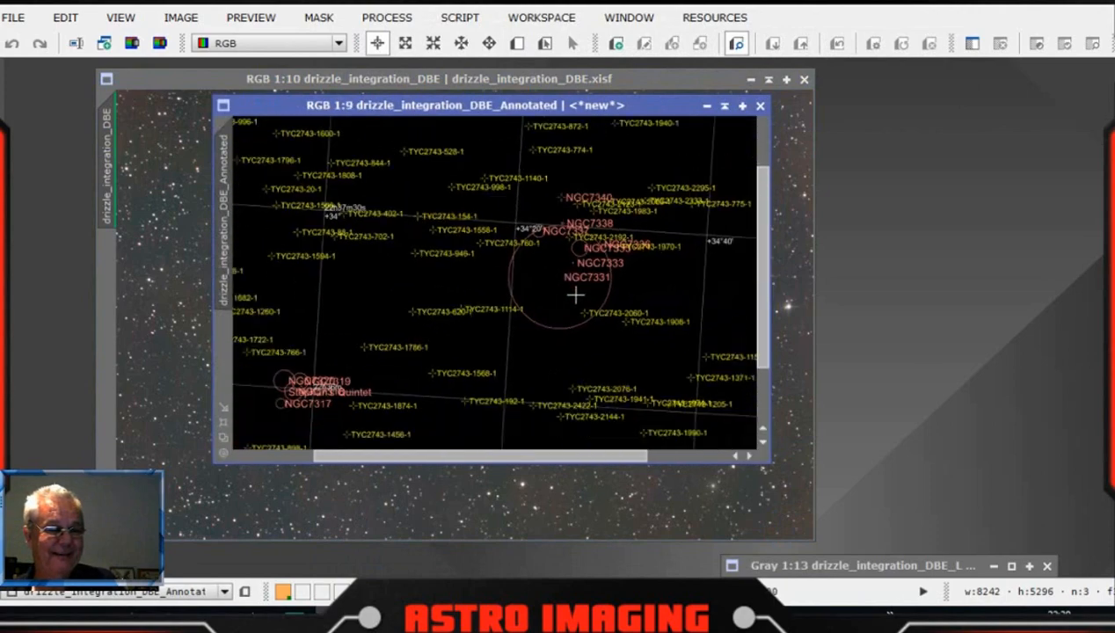
scroll(573, 299, up, 5)
scroll(571, 300, down, 3)
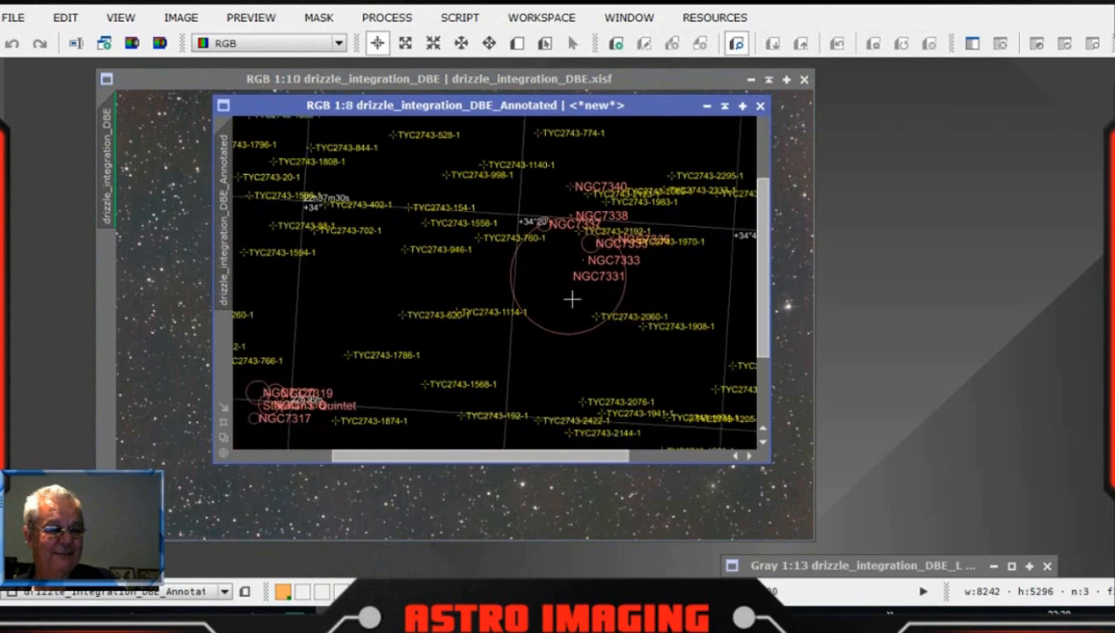
drag(621, 109, 625, 125)
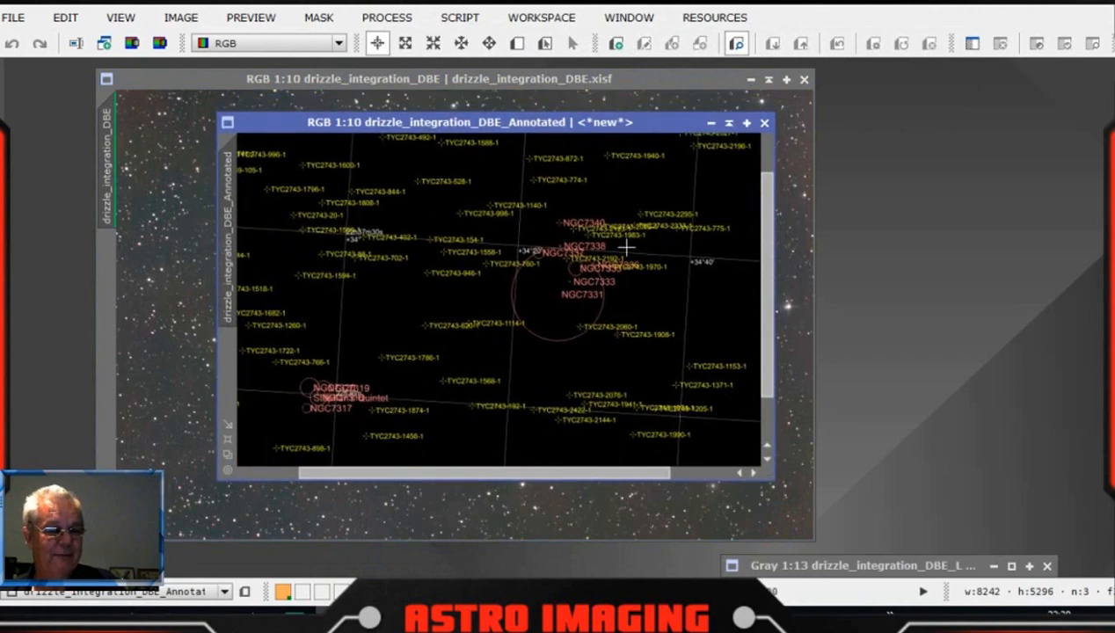
click(764, 124)
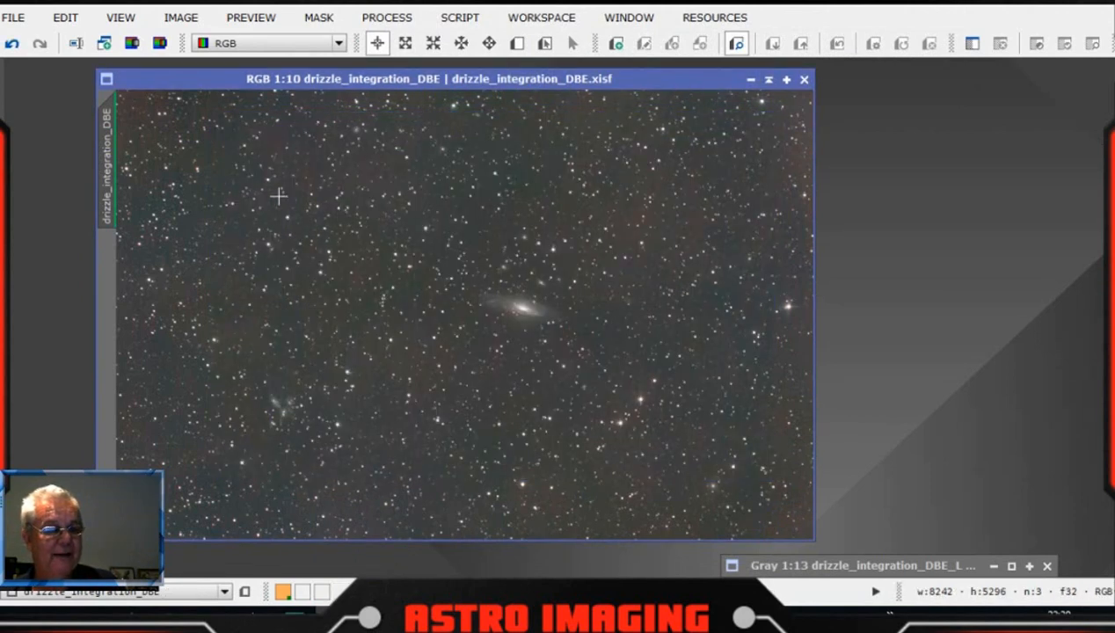
Save the drizzle_integration_DBE image to its existing XISF file and move the minimised luminance mask window aside
click(13, 17)
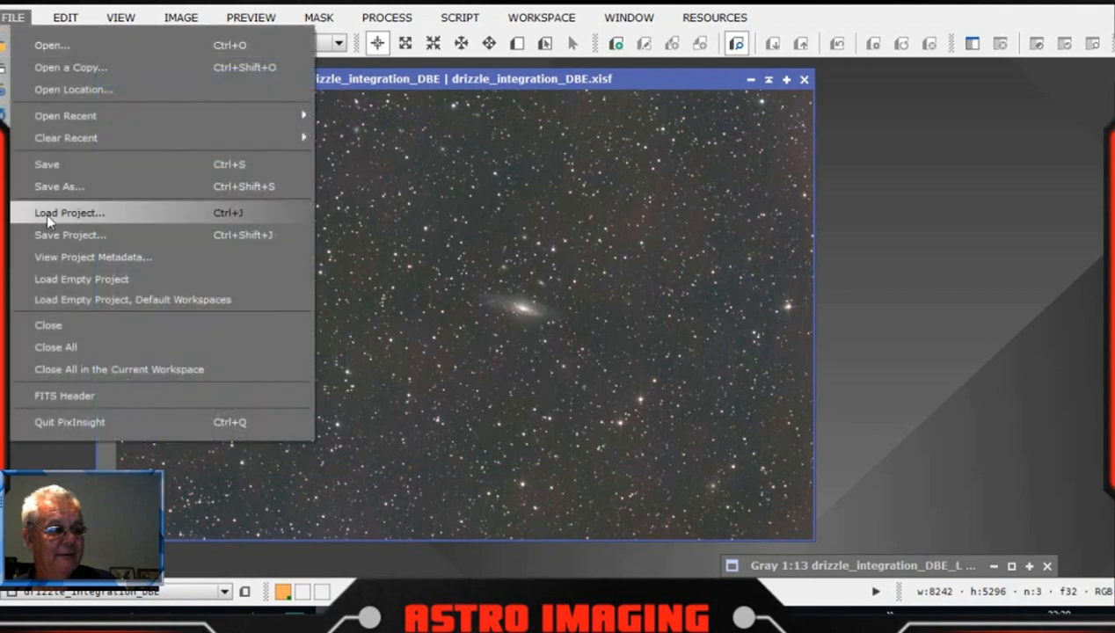
click(68, 172)
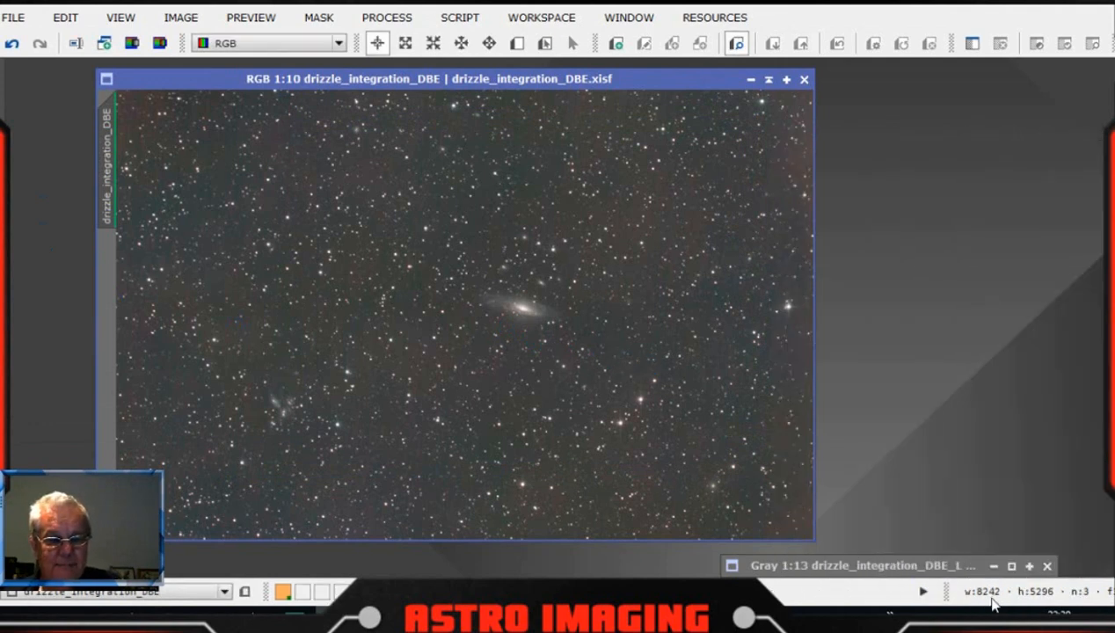
drag(938, 567, 905, 567)
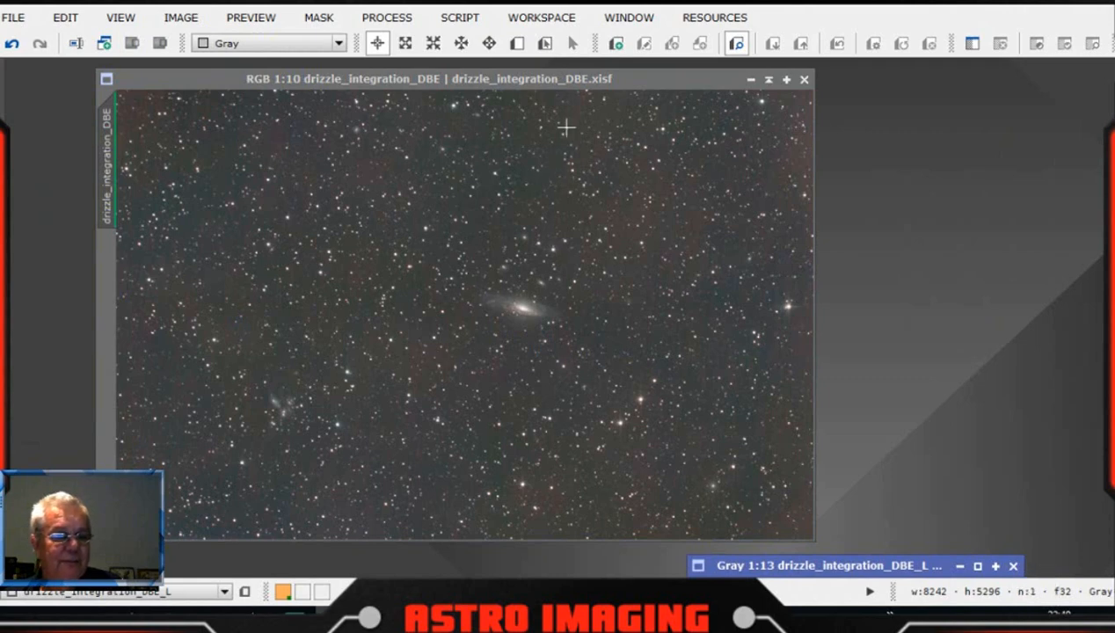
Reposition the drizzle_integration_DBE window and reset its screen stretch to display the unstretched linear image
drag(574, 84, 581, 84)
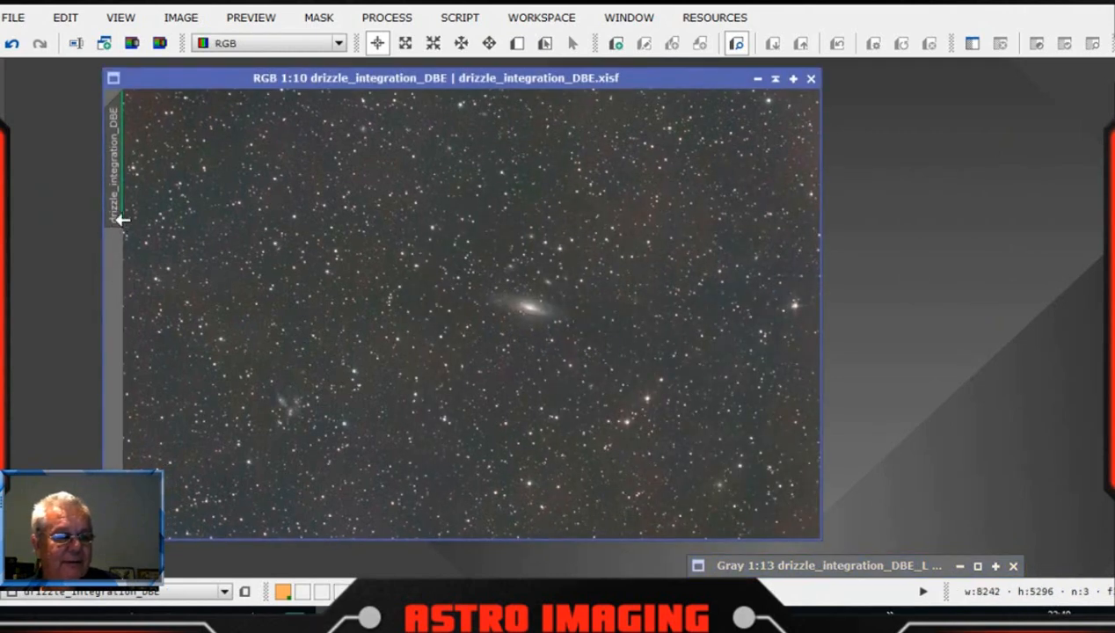
mouse_move(129, 190)
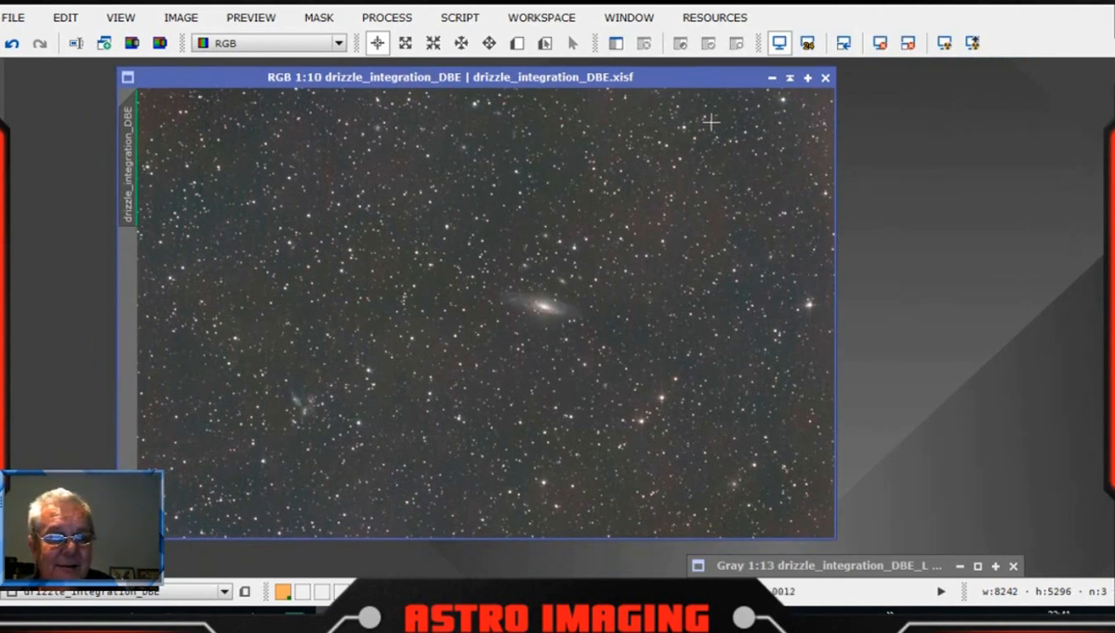
drag(701, 79, 736, 78)
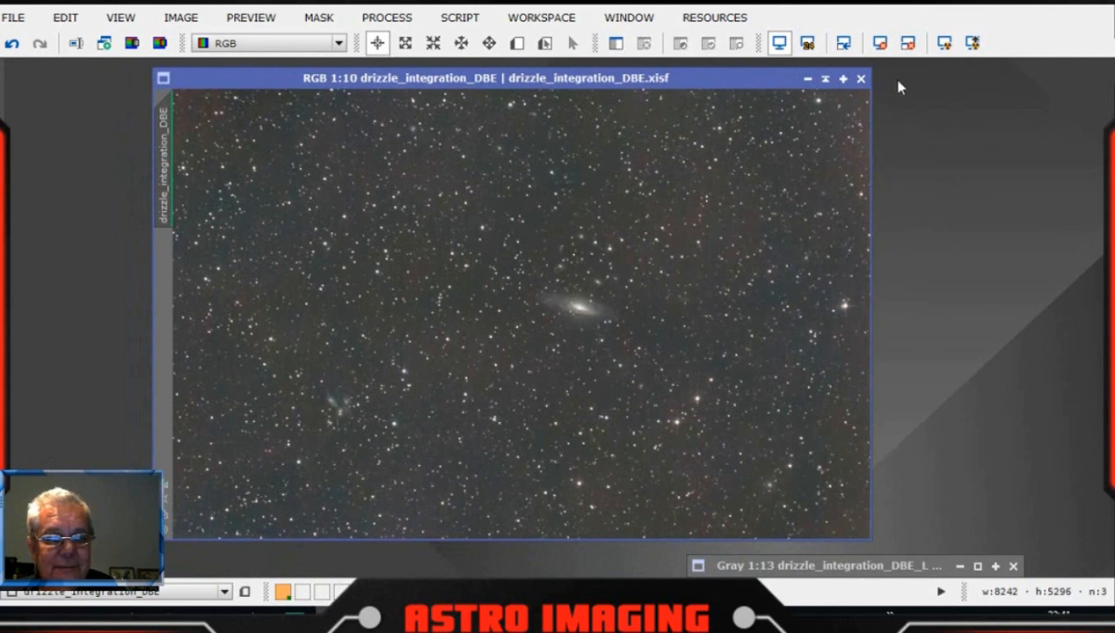
click(879, 44)
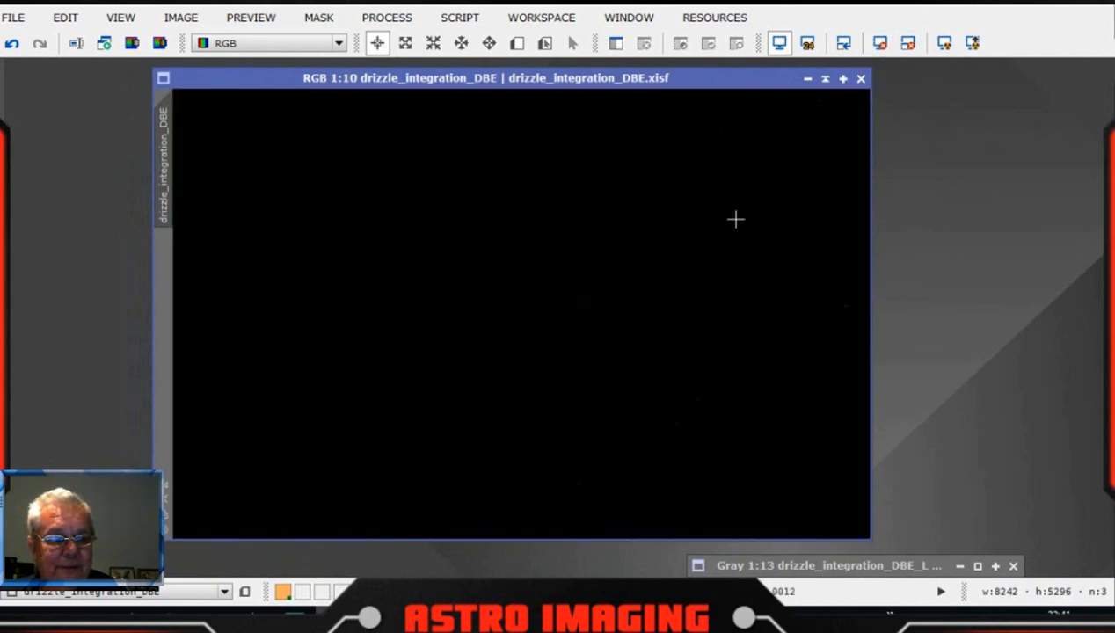
drag(776, 77, 762, 78)
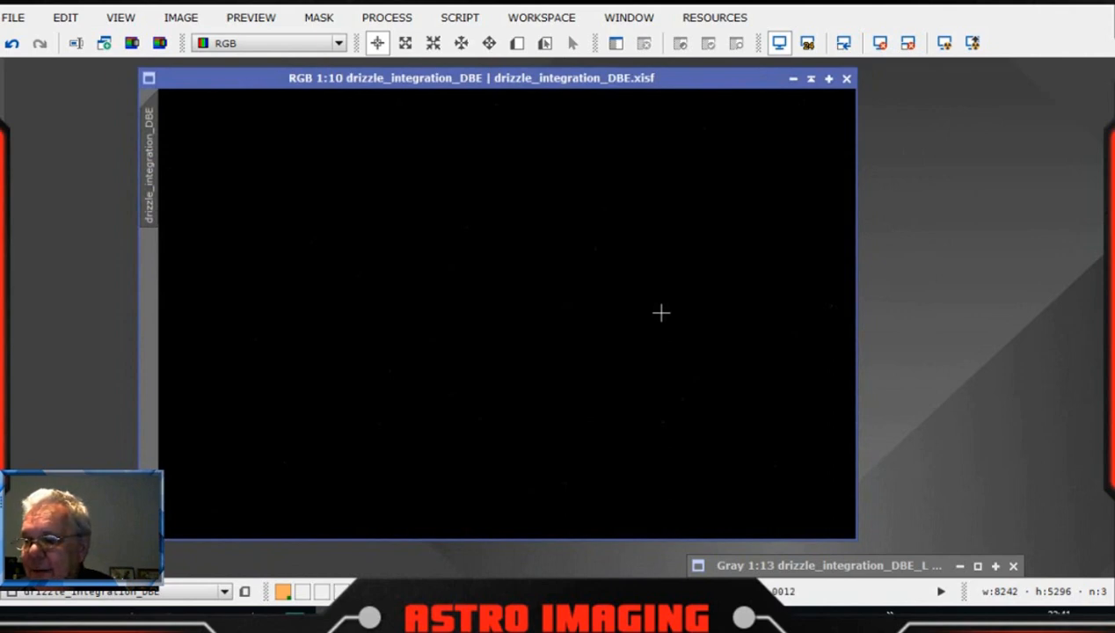
Open the ScreenTransferFunction process and place its window over the lower part of the drizzle_integration_DBE image
click(391, 18)
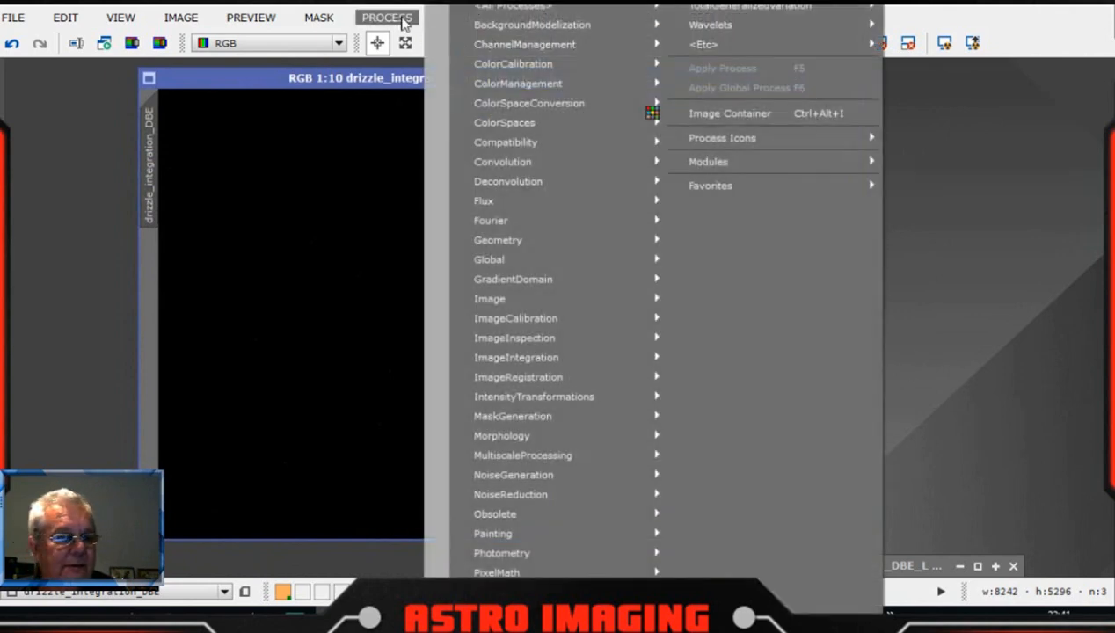
mouse_move(535, 7)
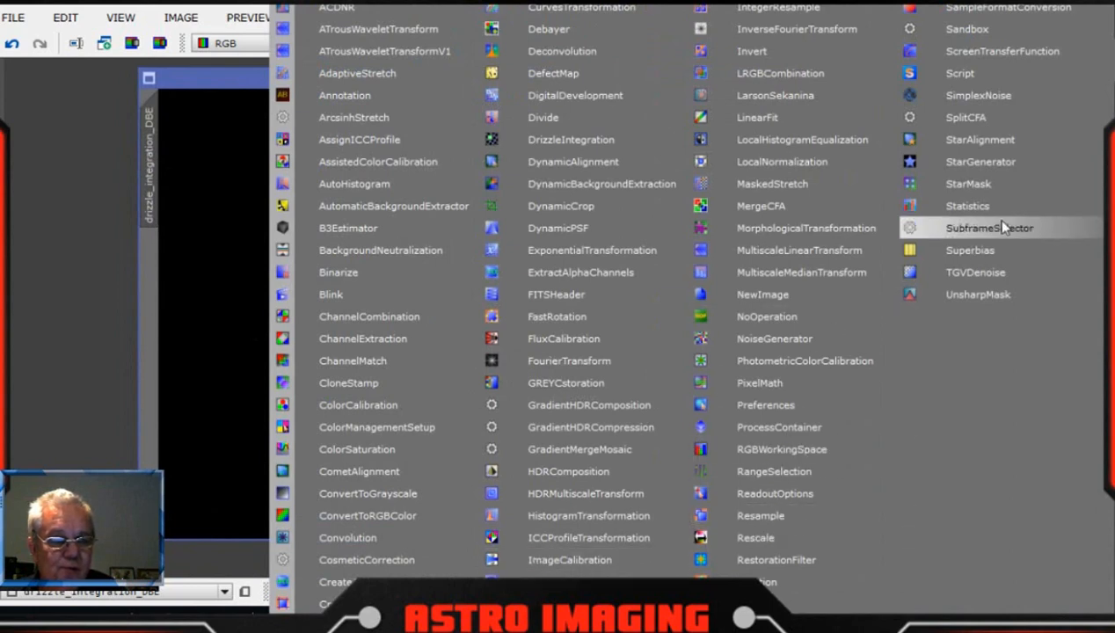
click(976, 49)
drag(522, 448, 476, 451)
Open HistogramTransformation, reset its parameters to defaults and return the histogram zoom to 1, leaving the image's mask settings alone
click(387, 18)
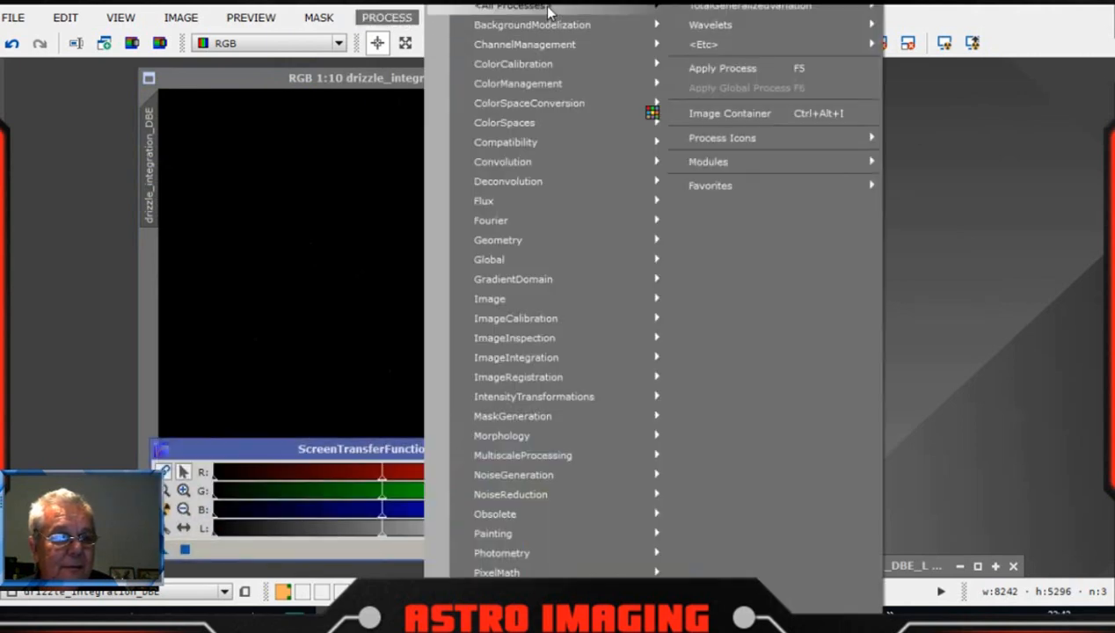
mouse_move(541, 6)
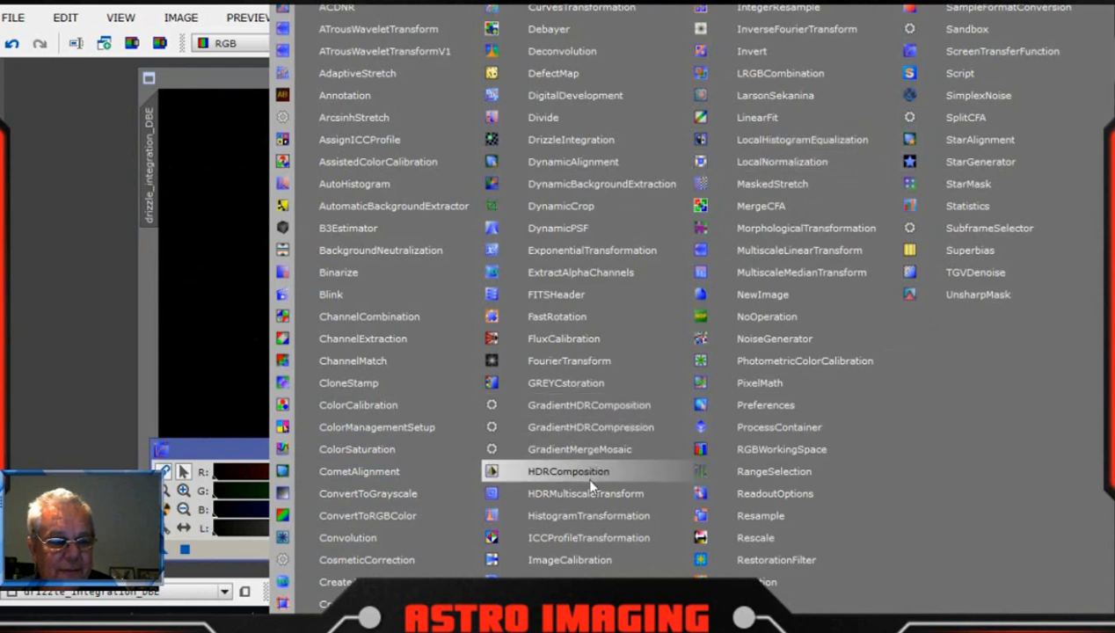
click(588, 517)
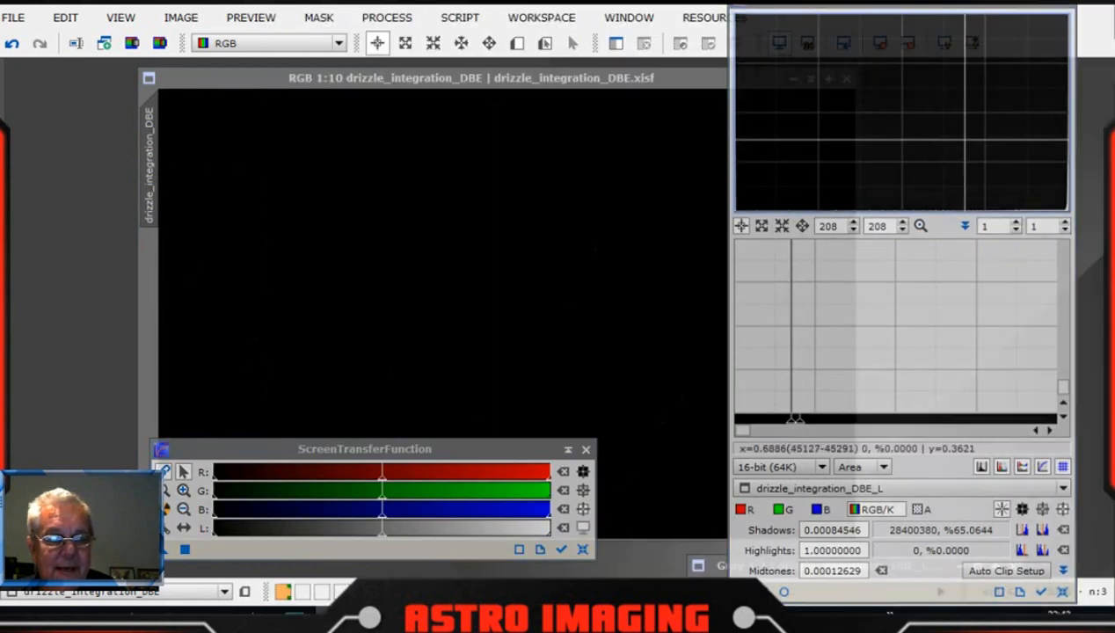
click(1062, 593)
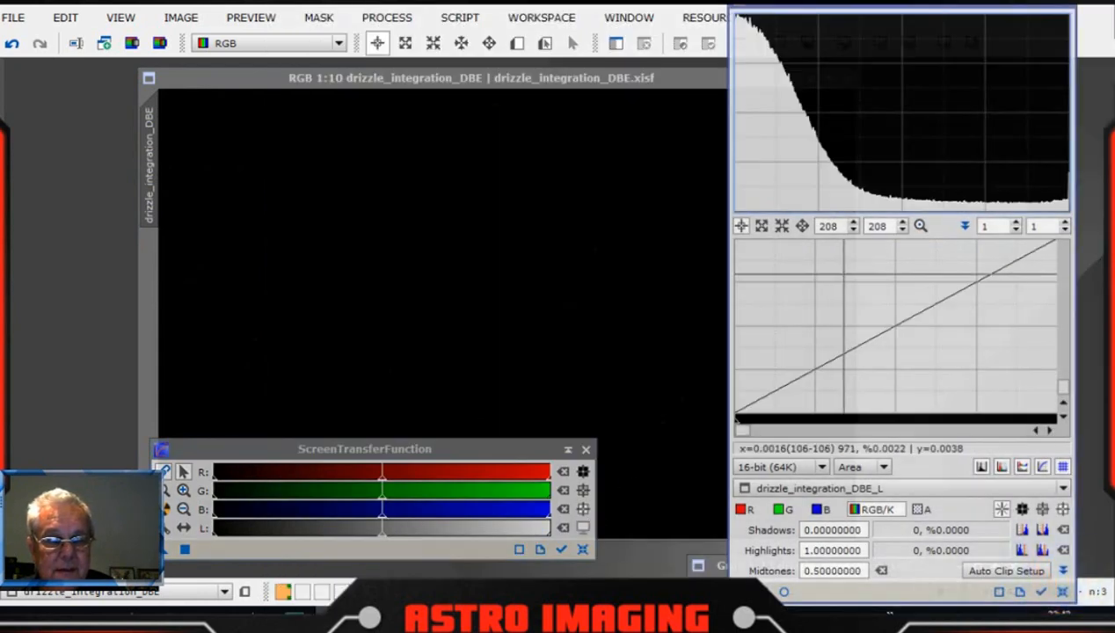
click(921, 226)
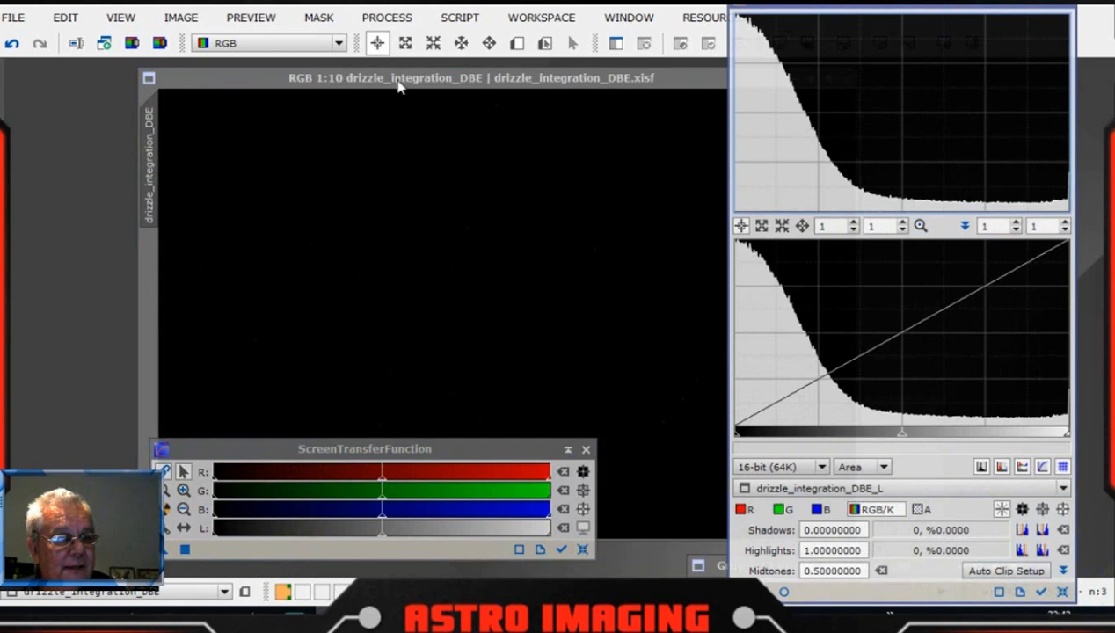
click(332, 20)
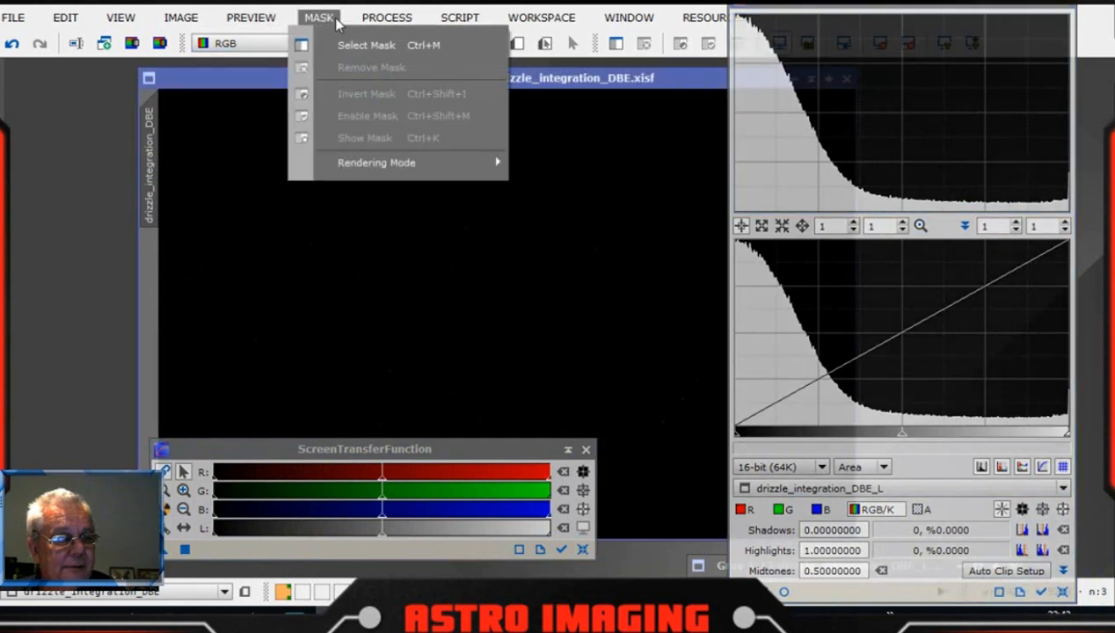
click(235, 88)
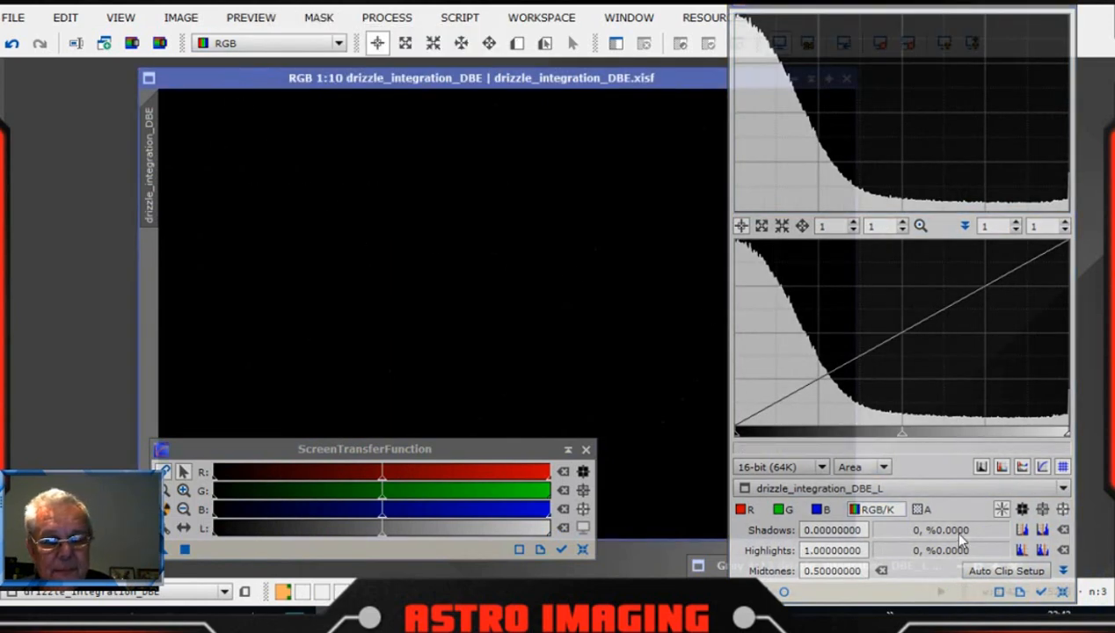
Track the active view in HistogramTransformation, auto-stretch the drizzle_integration_DBE display and copy that screen stretch into HistogramTransformation
click(1041, 593)
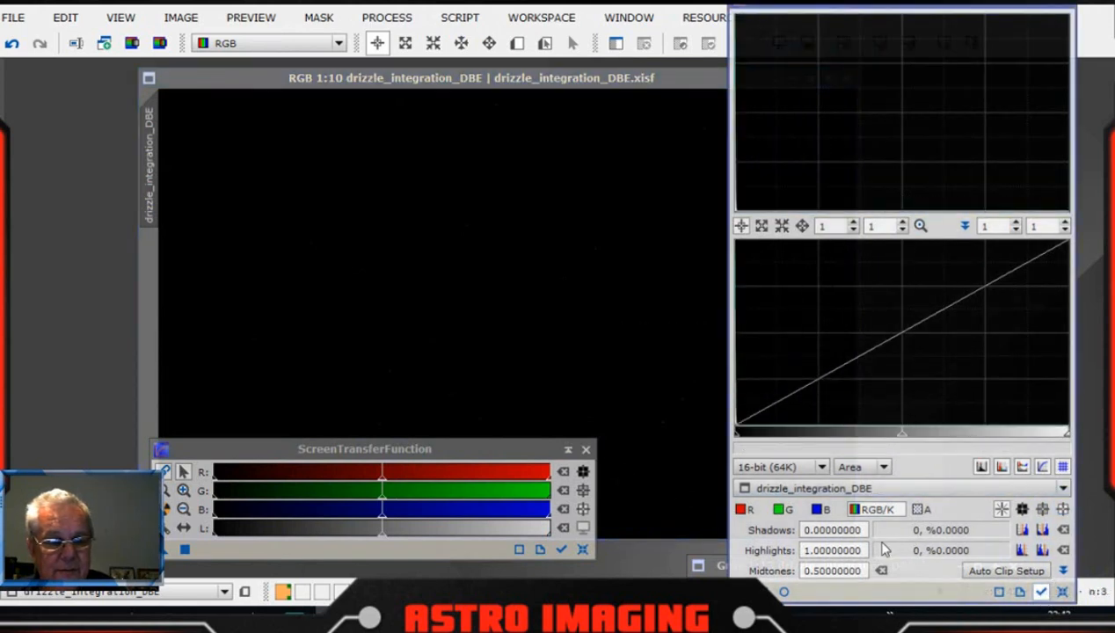
mouse_move(761, 491)
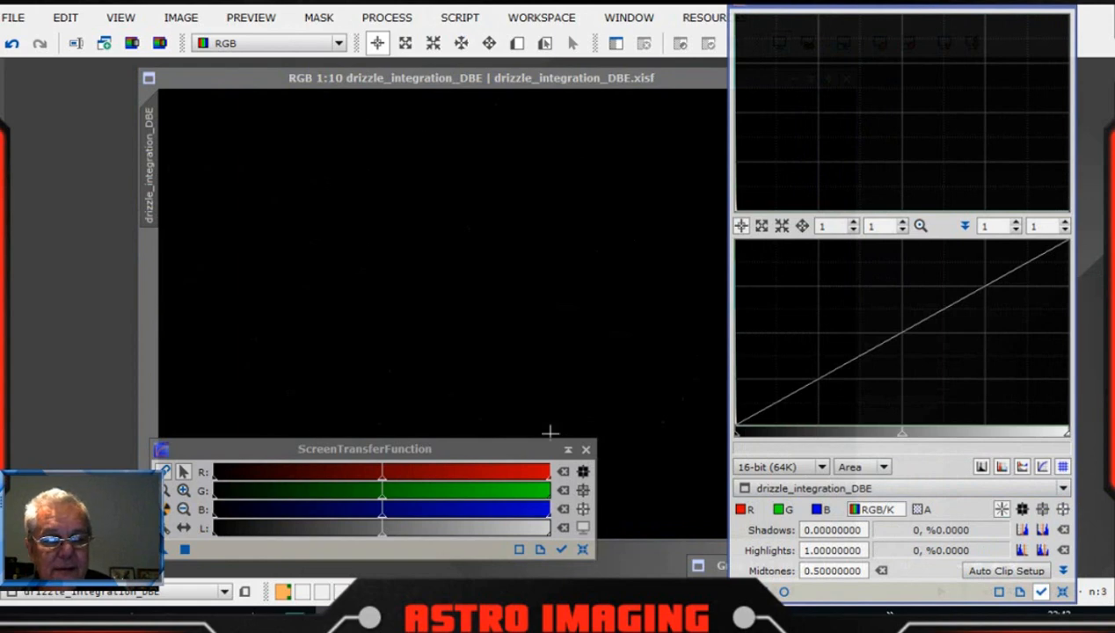
click(1041, 593)
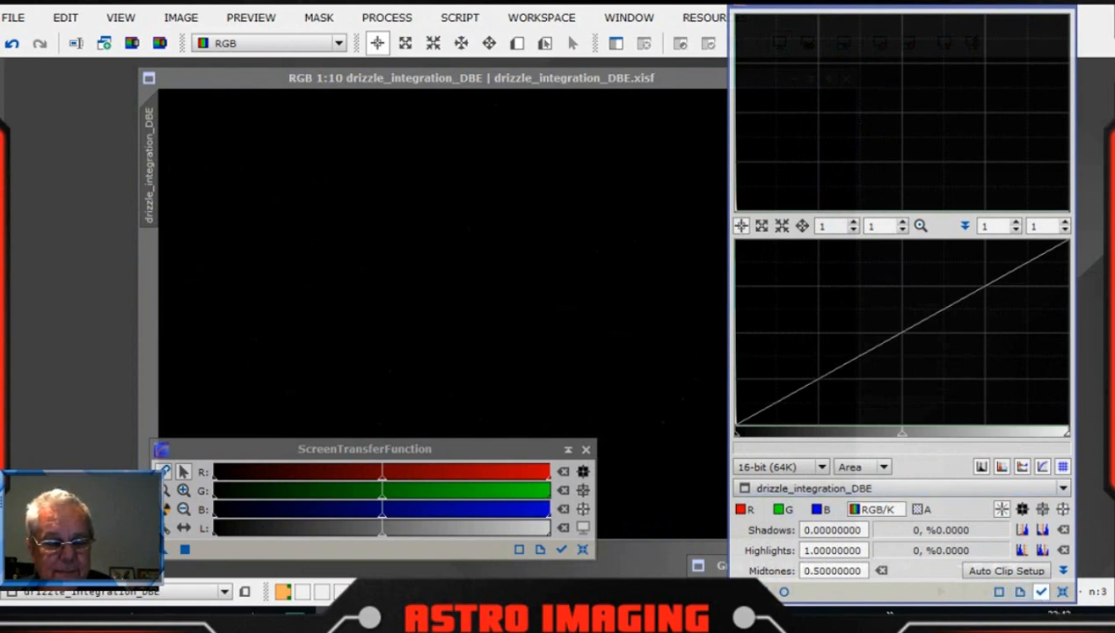
click(166, 508)
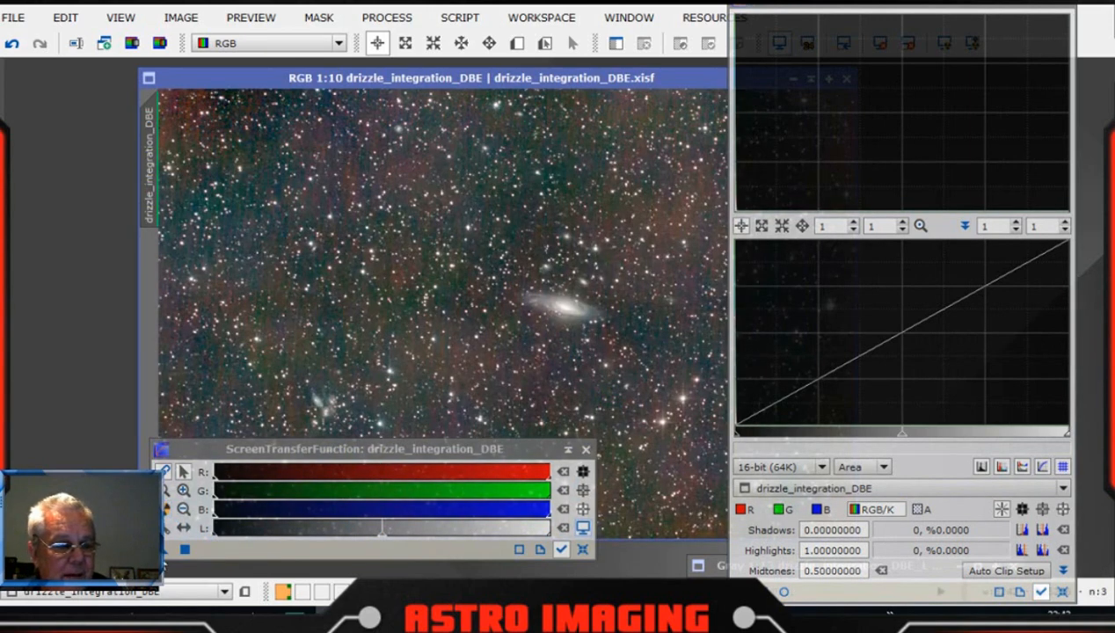
drag(163, 560, 870, 600)
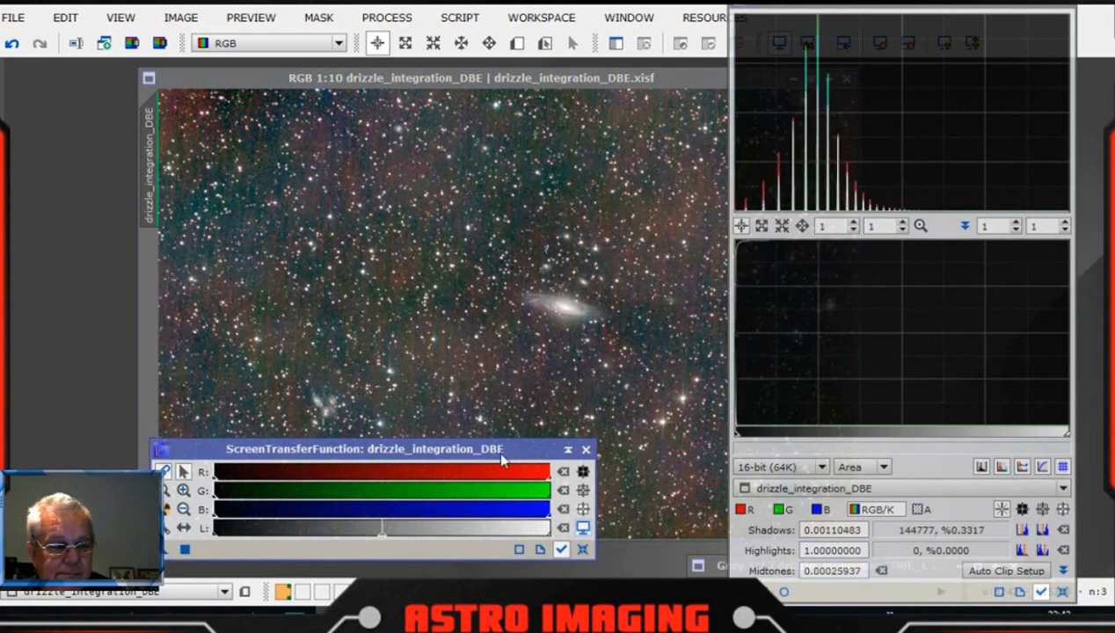
Start a real-time preview of HistogramTransformation, reset the image's screen stretch and close ScreenTransferFunction
click(785, 593)
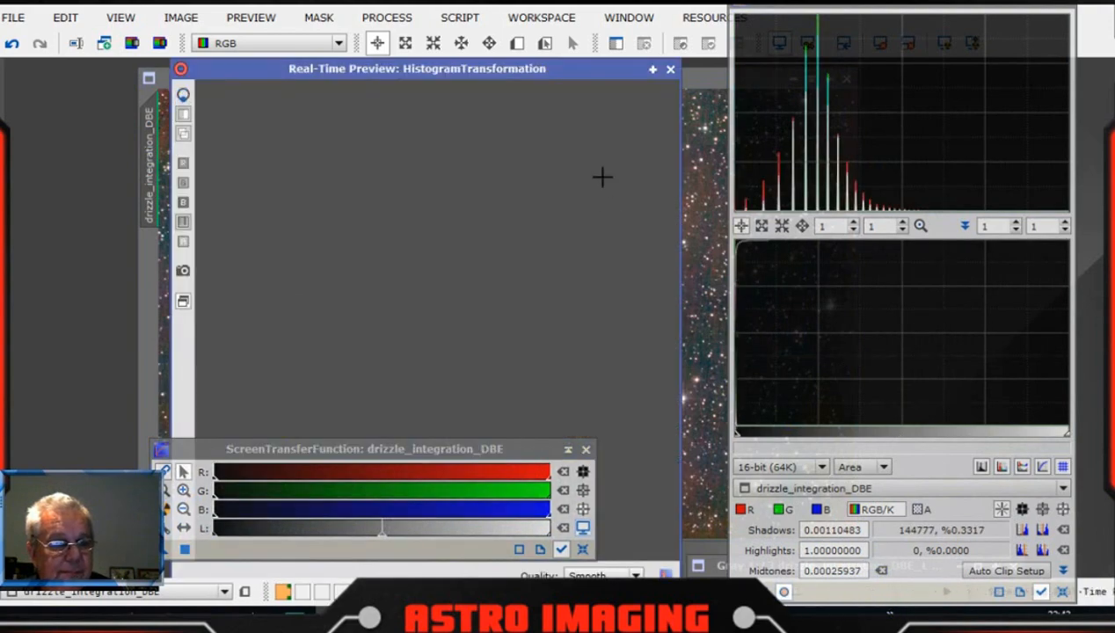
drag(504, 74, 473, 62)
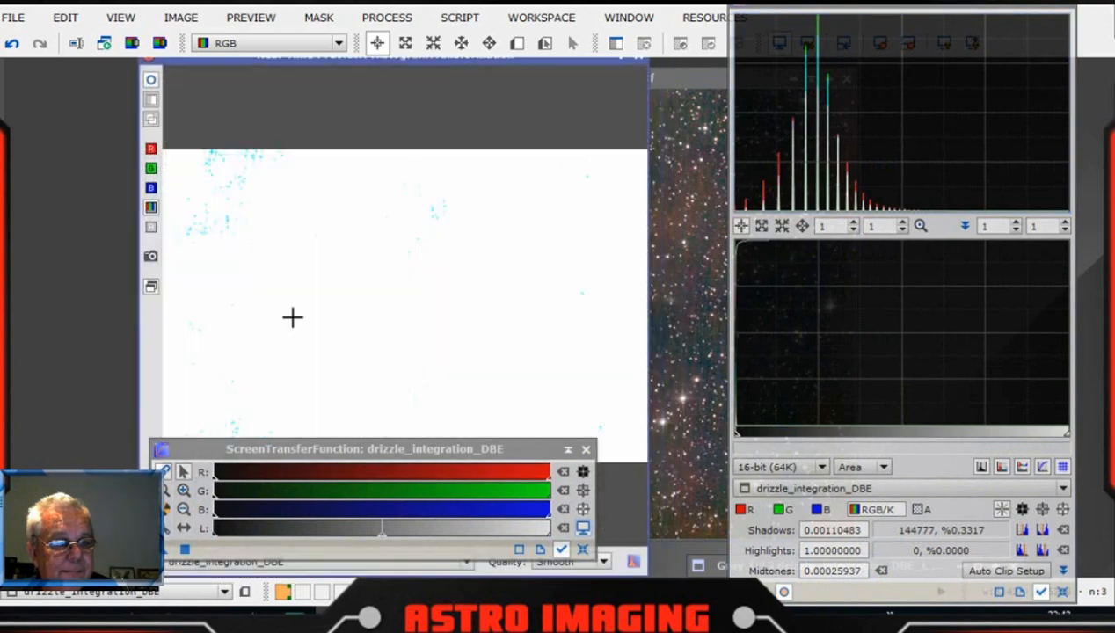
click(583, 550)
click(583, 549)
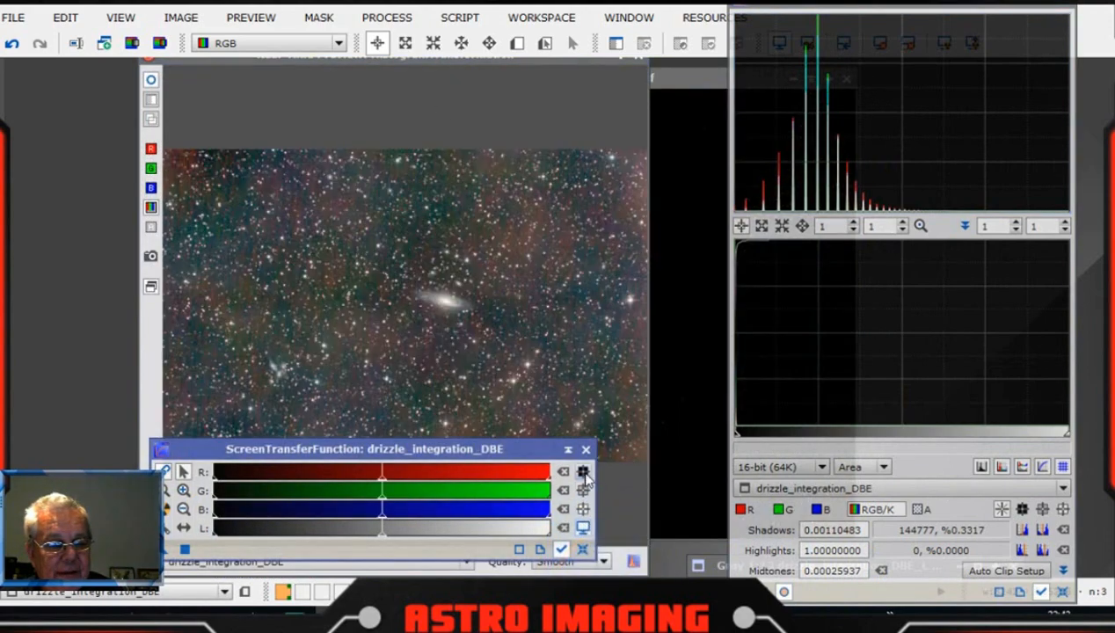
click(586, 449)
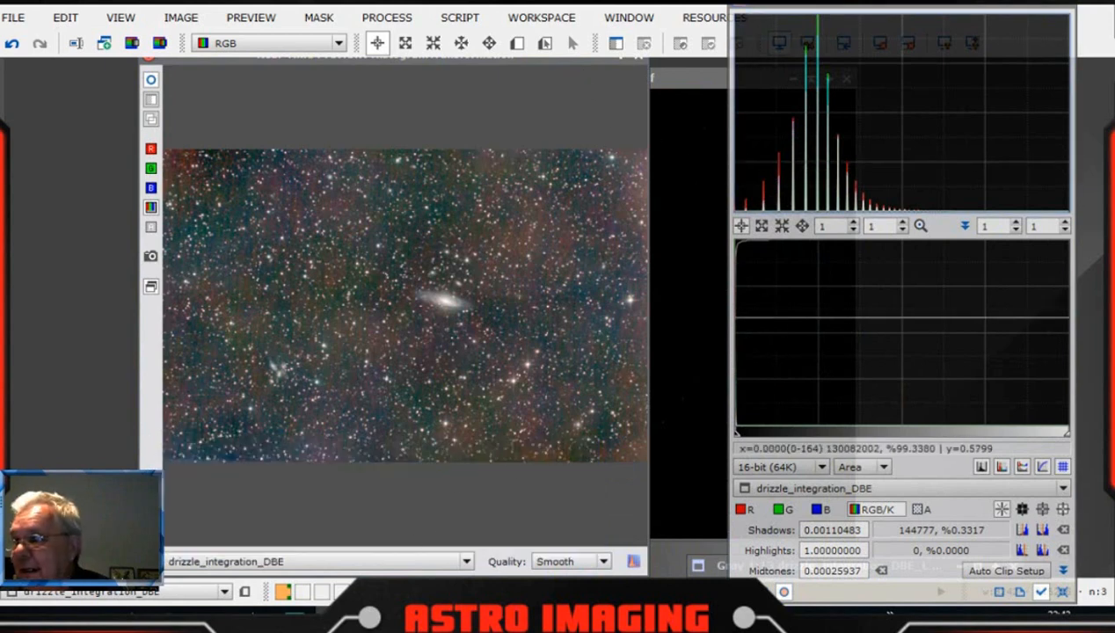
Adjust the histogram stretch around the base of the peak to shadows 0.00095318 and midtones 0.00164547
scroll(913, 307, up, 3)
scroll(916, 310, up, 8)
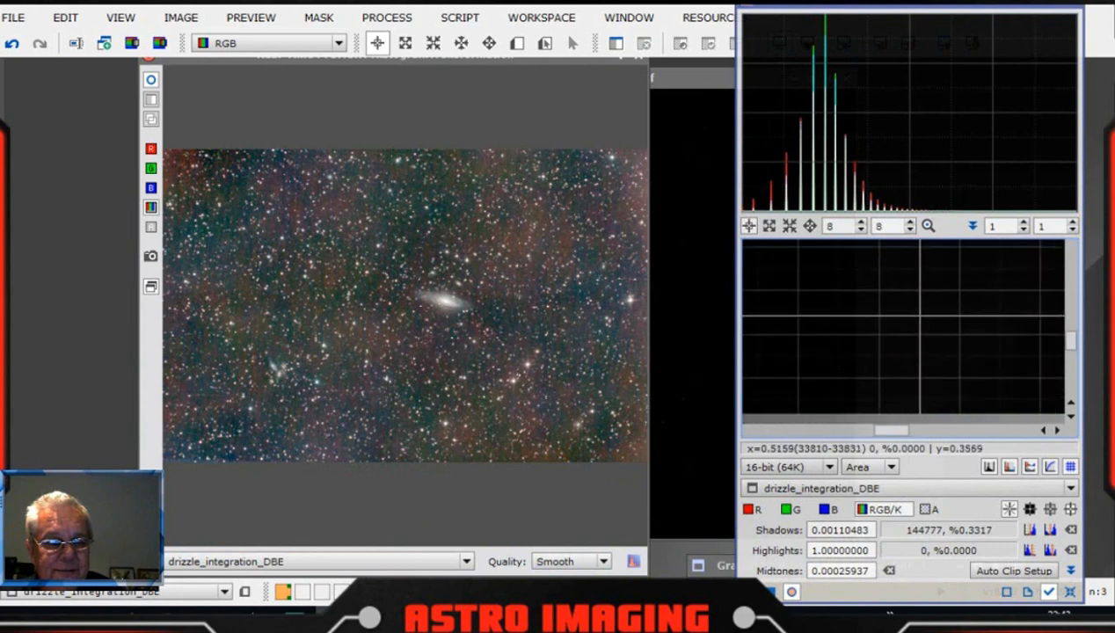
scroll(916, 309, up, 10)
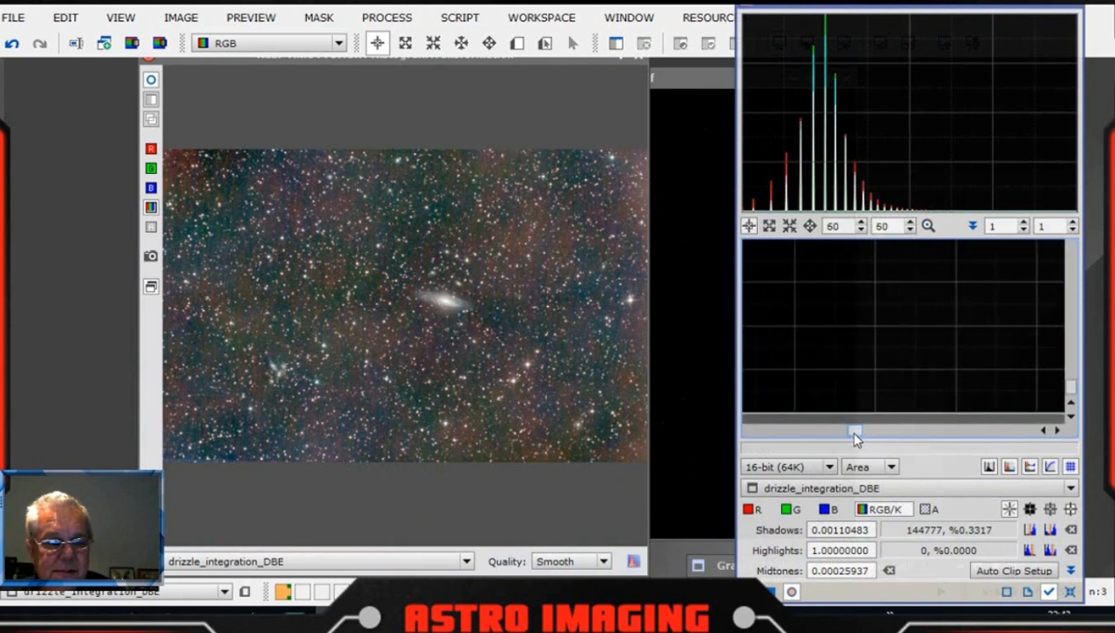
drag(853, 433, 767, 424)
scroll(868, 325, up, 5)
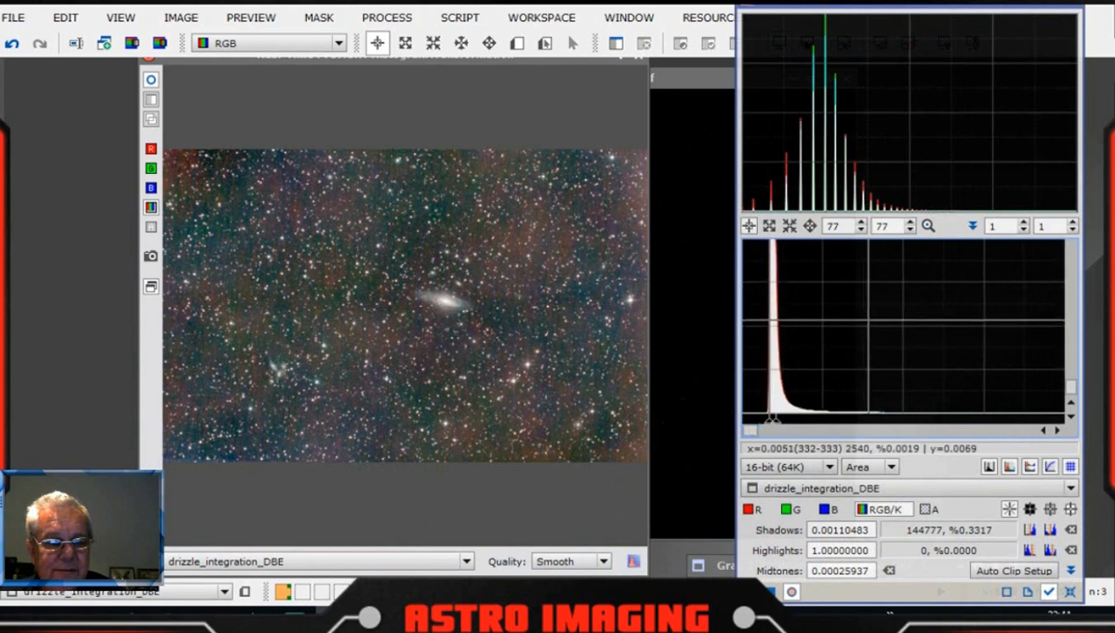
scroll(868, 325, up, 8)
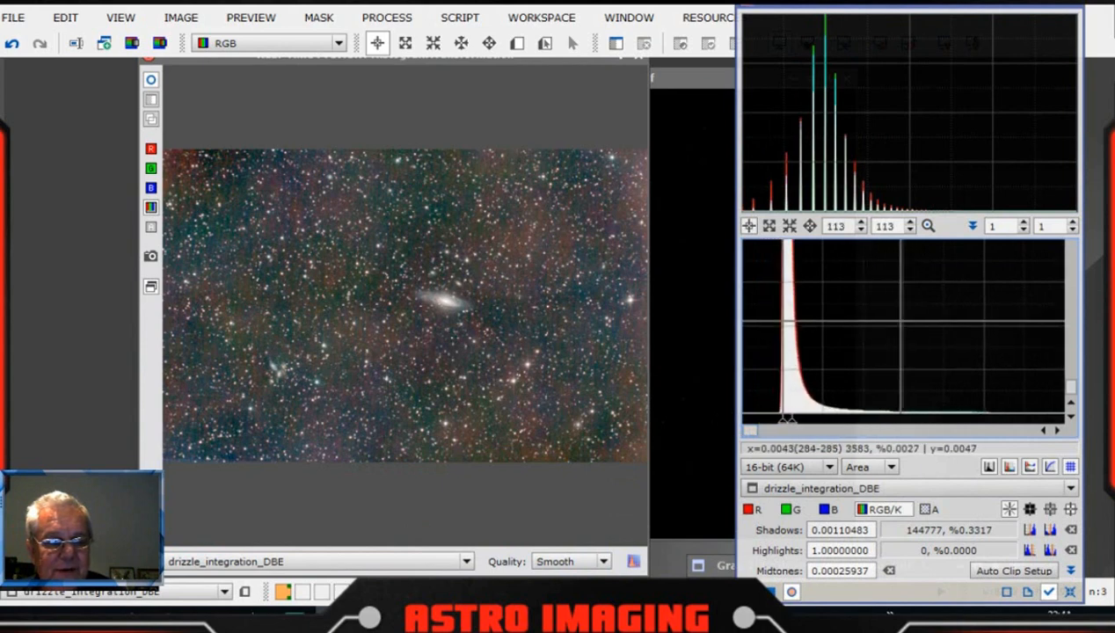
scroll(868, 326, up, 8)
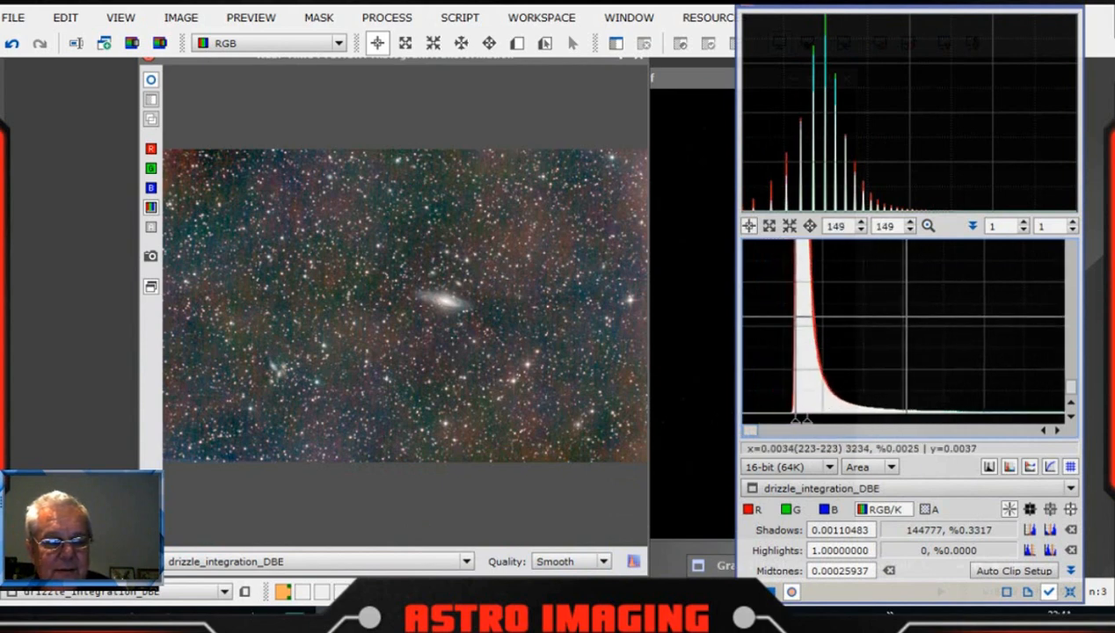
scroll(907, 317, up, 8)
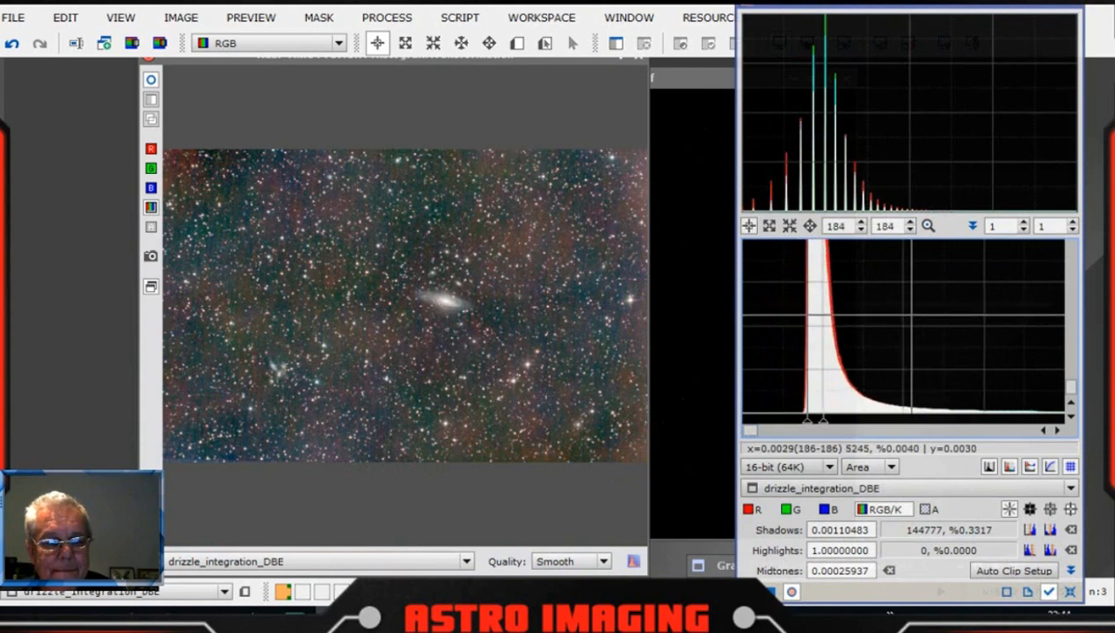
scroll(823, 316, up, 2)
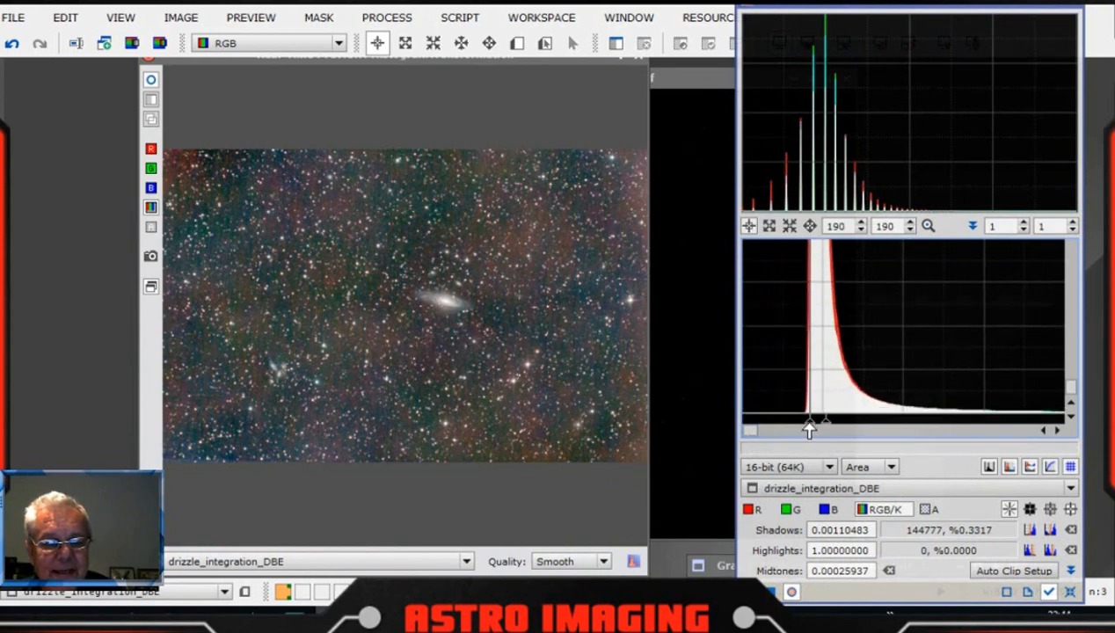
drag(810, 427, 901, 431)
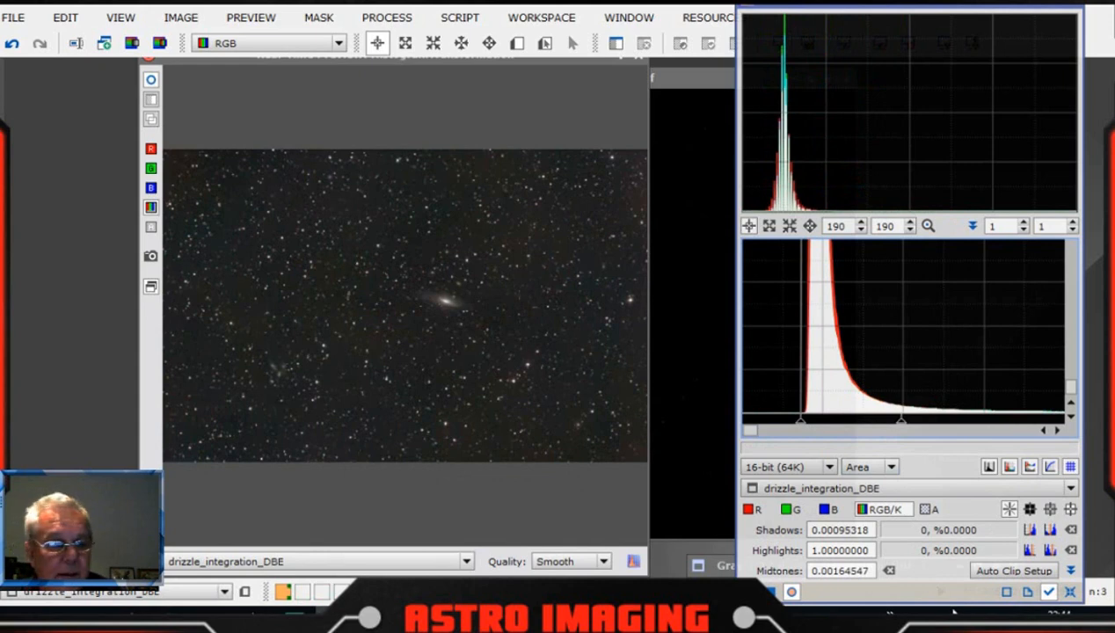
Fine-tune the histogram stretch to shadows 0.00099463 and midtones 0.00181147
mouse_move(800, 428)
mouse_down()
mouse_move(824, 429)
mouse_move(802, 427)
mouse_up()
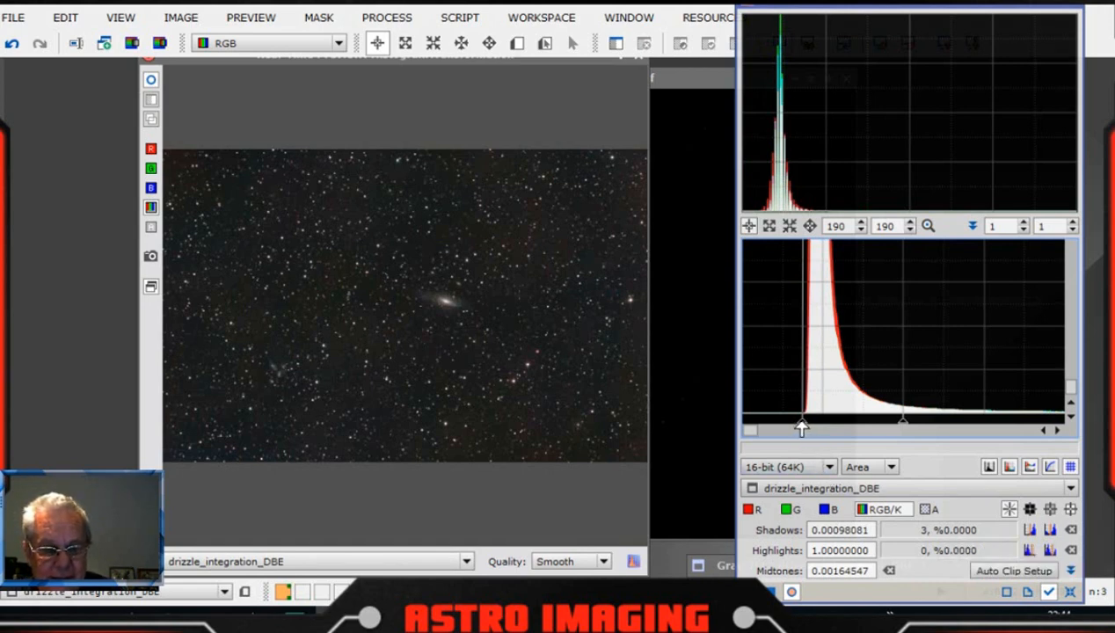
mouse_move(801, 428)
mouse_down()
mouse_move(814, 428)
mouse_move(802, 425)
mouse_up()
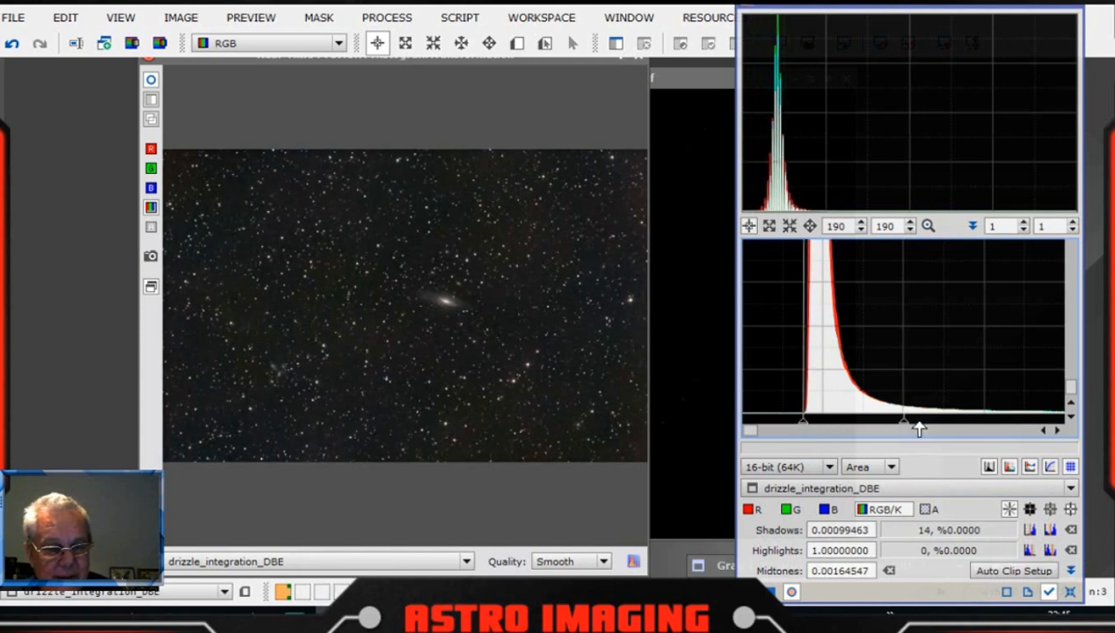
mouse_move(903, 426)
mouse_down()
mouse_move(918, 426)
mouse_move(889, 427)
mouse_move(920, 430)
mouse_move(880, 429)
mouse_move(915, 428)
mouse_up()
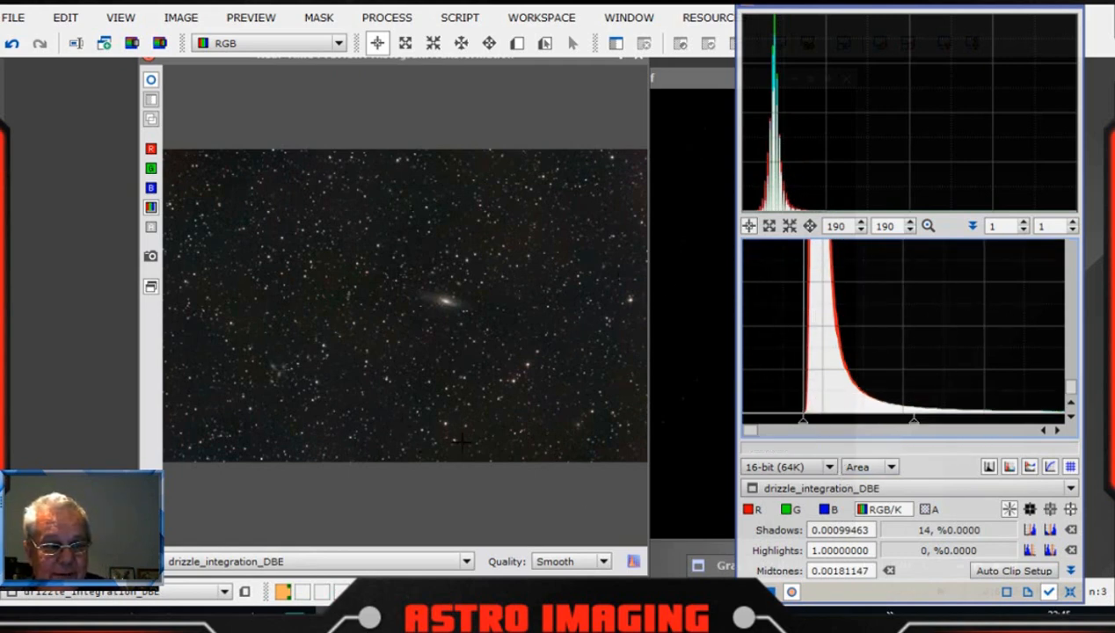
Close the real-time preview, apply the histogram stretch to drizzle_integration_DBE and close HistogramTransformation
drag(583, 63, 585, 79)
click(637, 71)
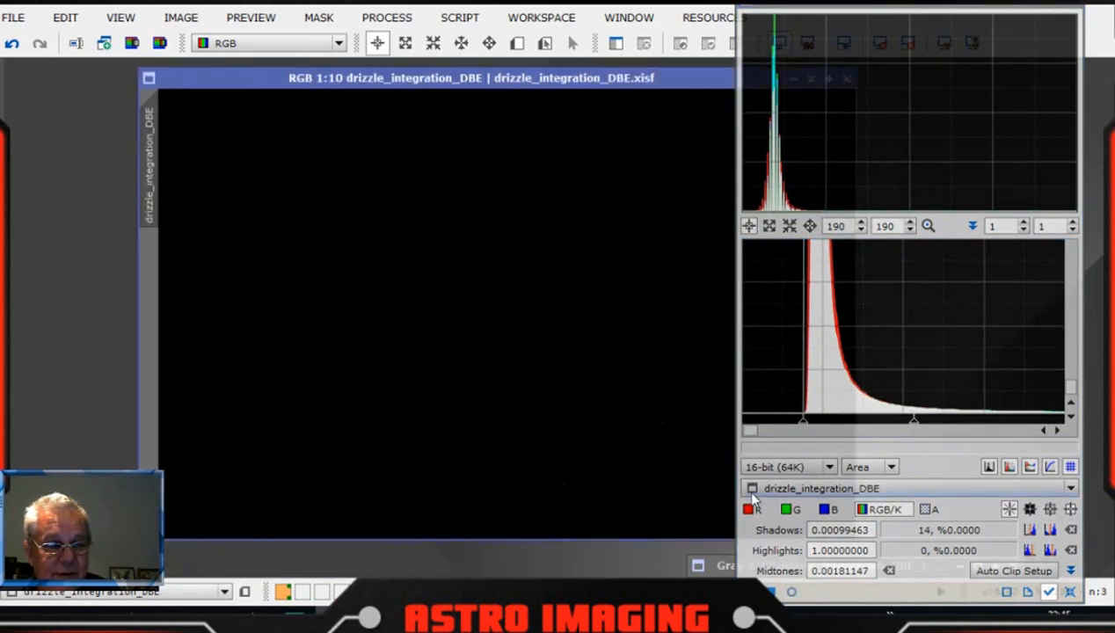
drag(751, 591, 534, 298)
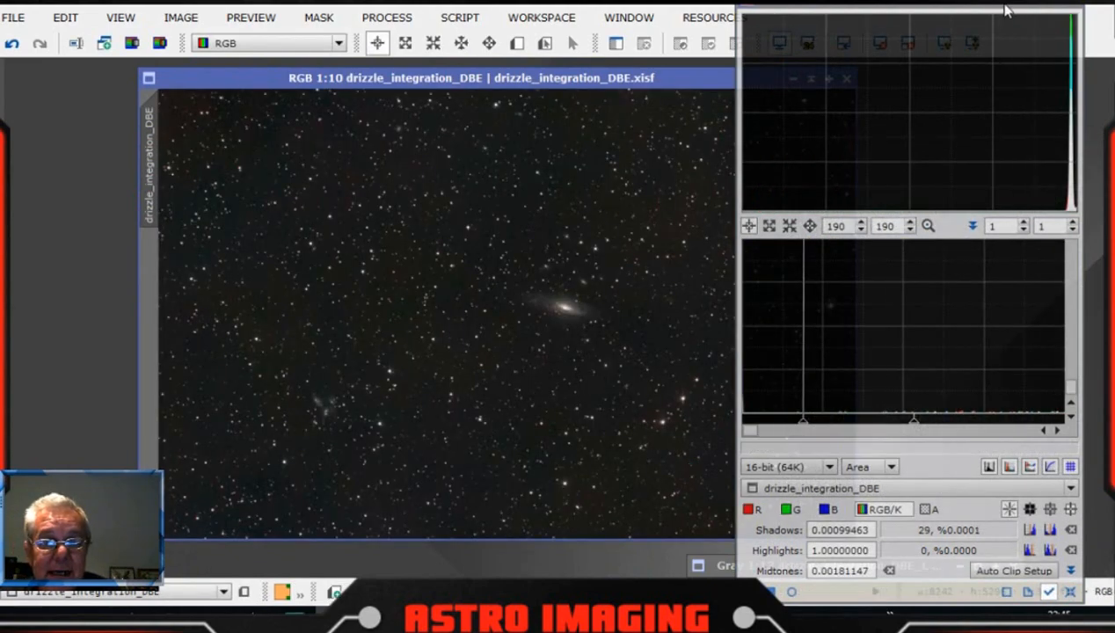
click(1078, 18)
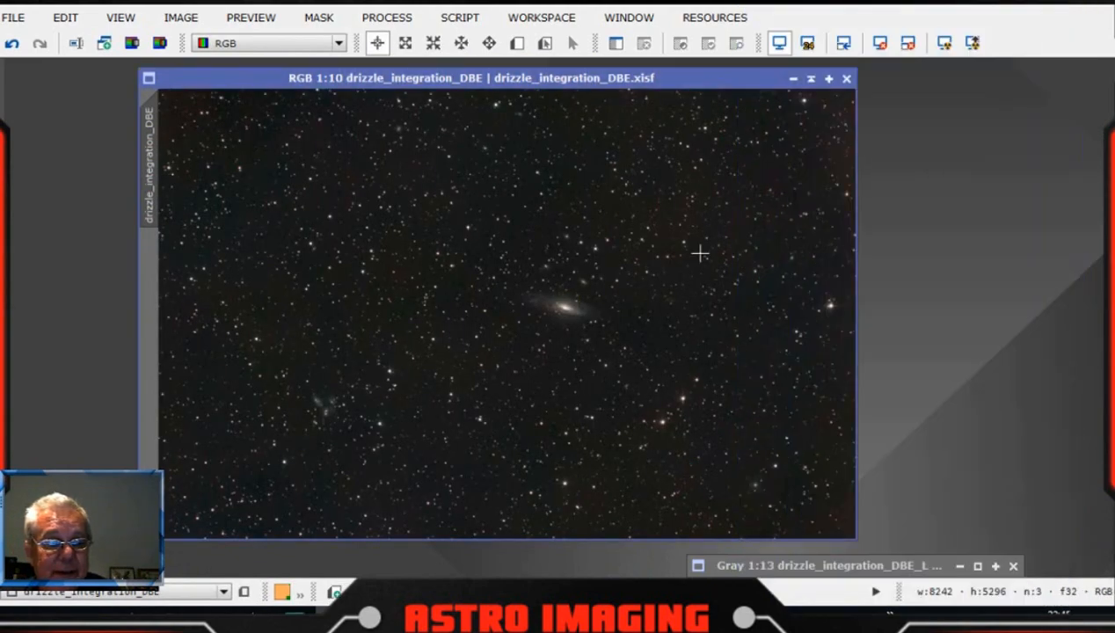
Close the drizzle_integration_DBE_L mask image and accept breaking its mask references
click(1013, 566)
click(637, 345)
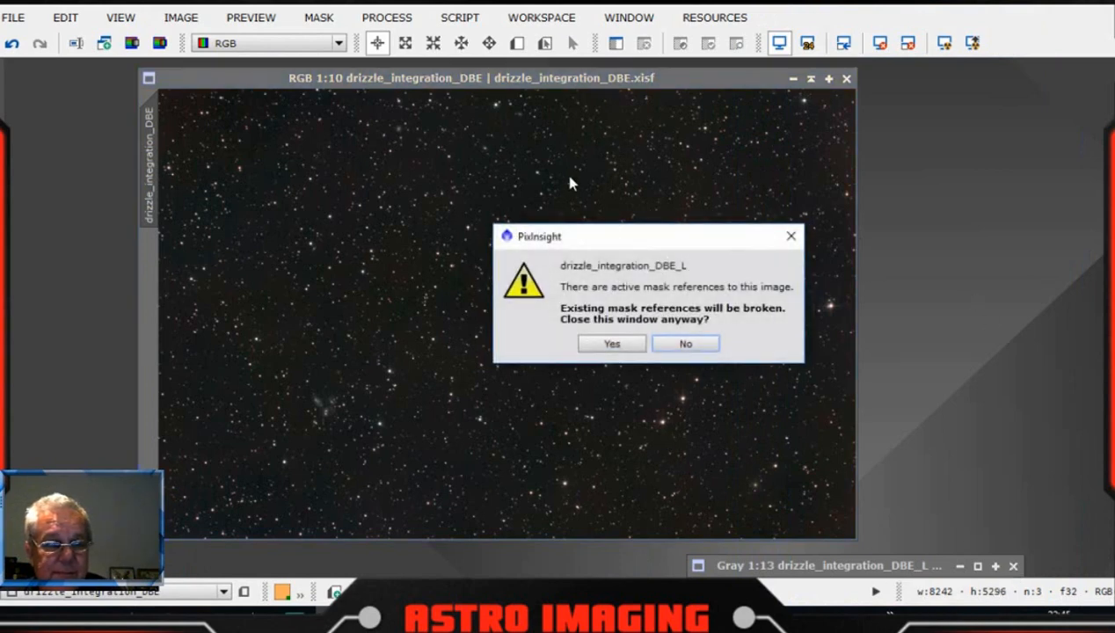
click(631, 344)
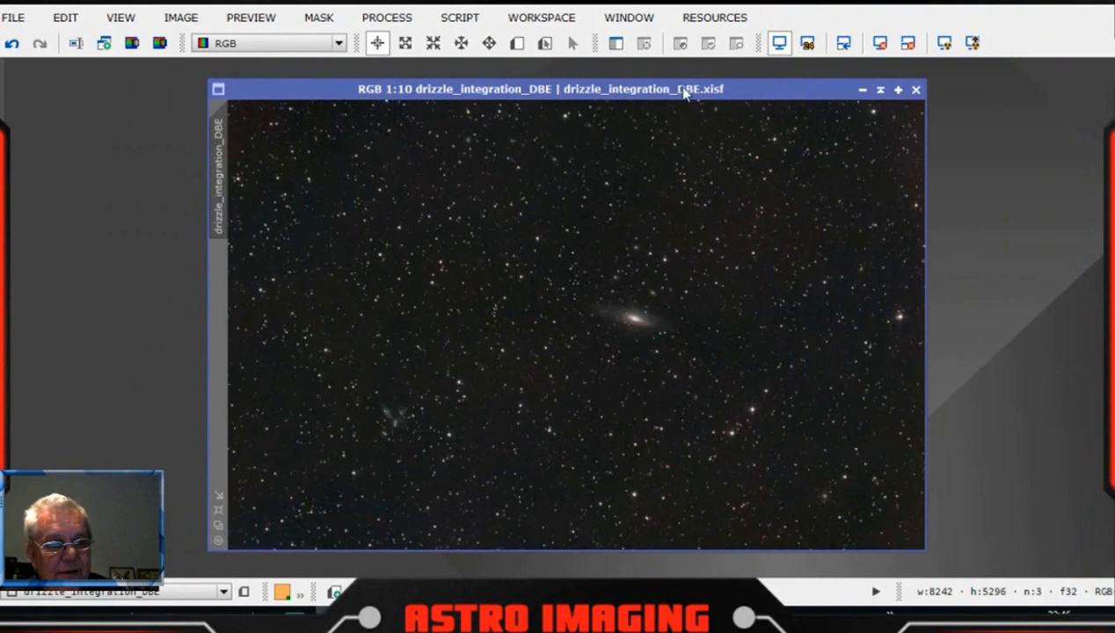
Reposition the stretched drizzle_integration_DBE color image window and save the image
drag(685, 93, 668, 87)
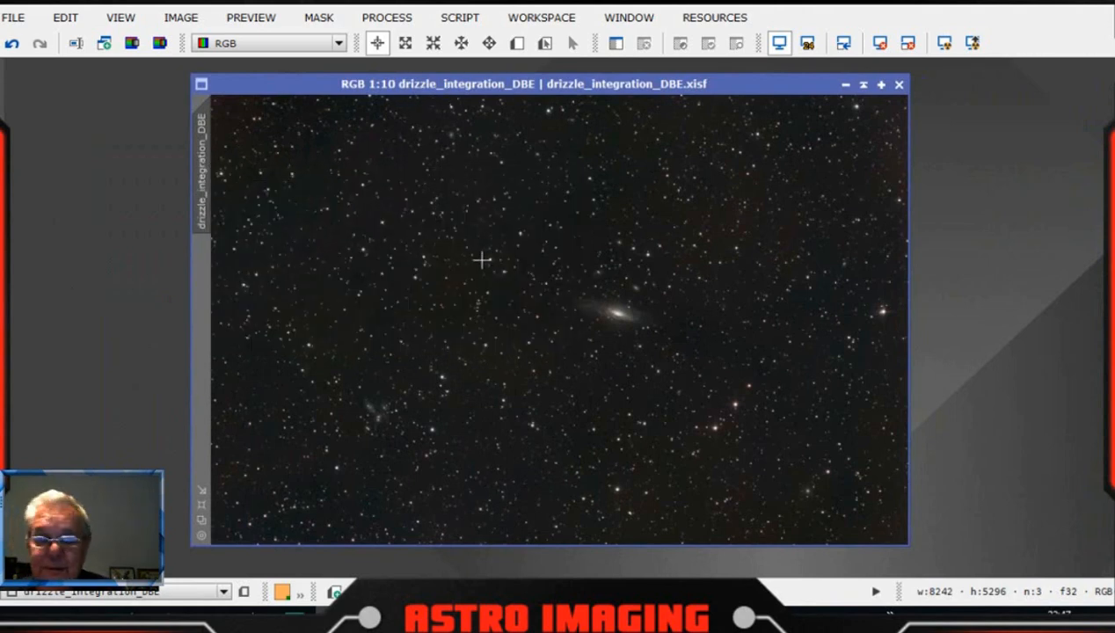
click(14, 17)
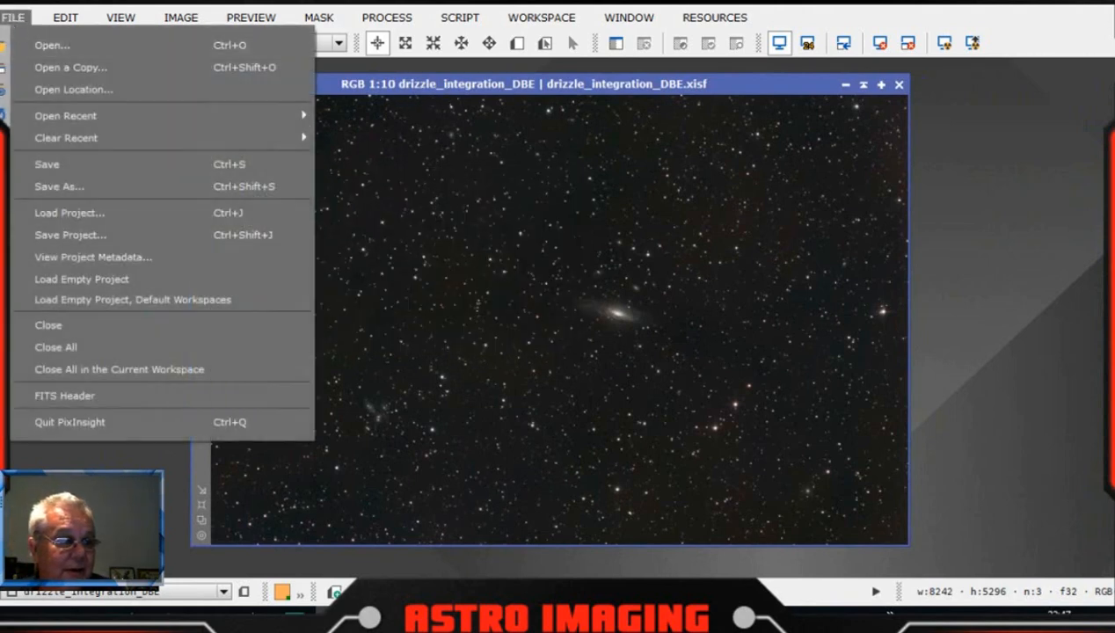
click(68, 167)
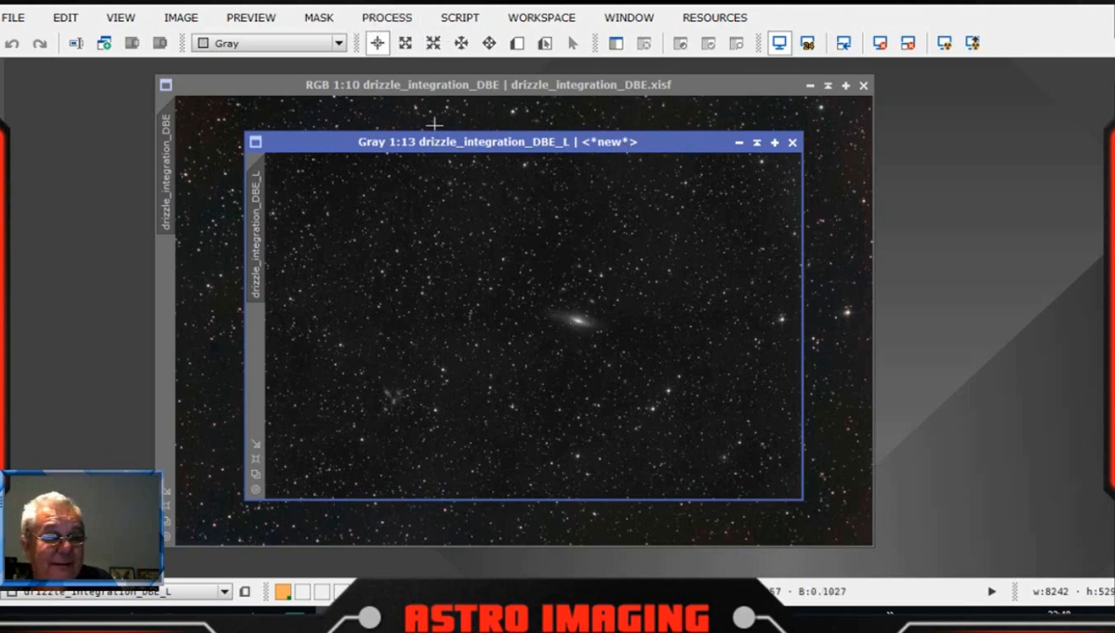
Open HistogramTransformation for the grayscale drizzle_integration_DBE_L image and reset its stretch parameters and histogram zoom
click(383, 19)
mouse_move(498, 7)
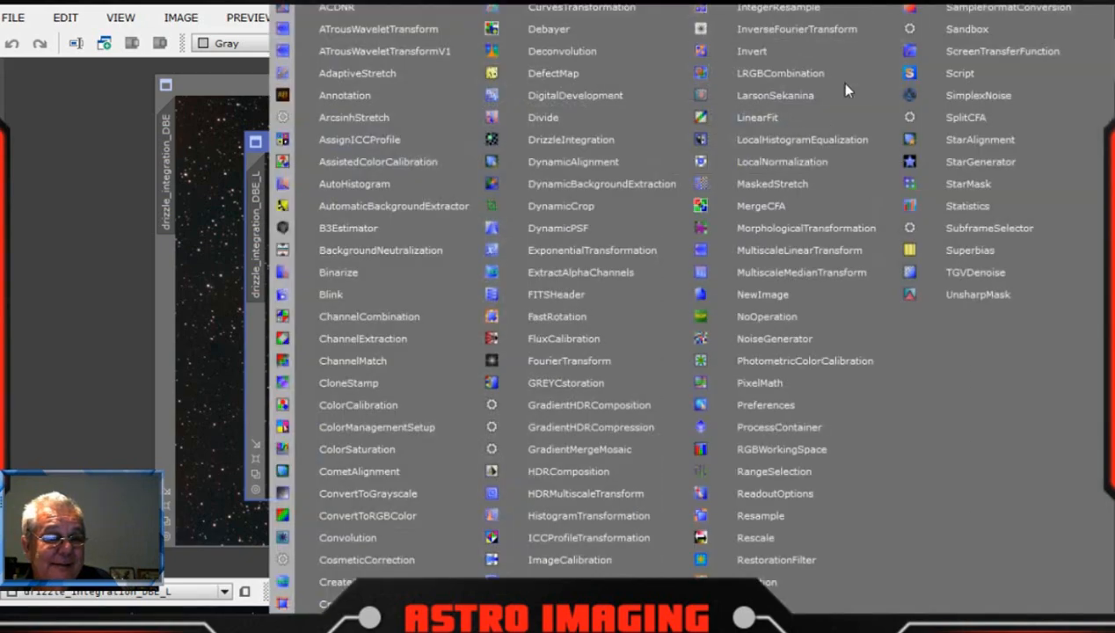
click(636, 515)
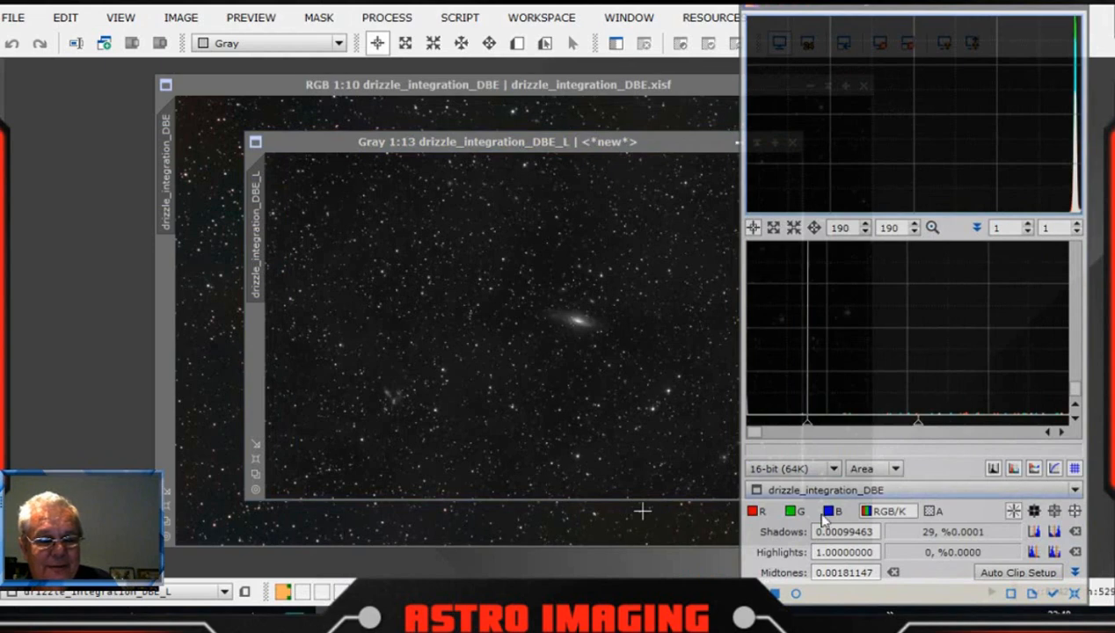
click(1052, 593)
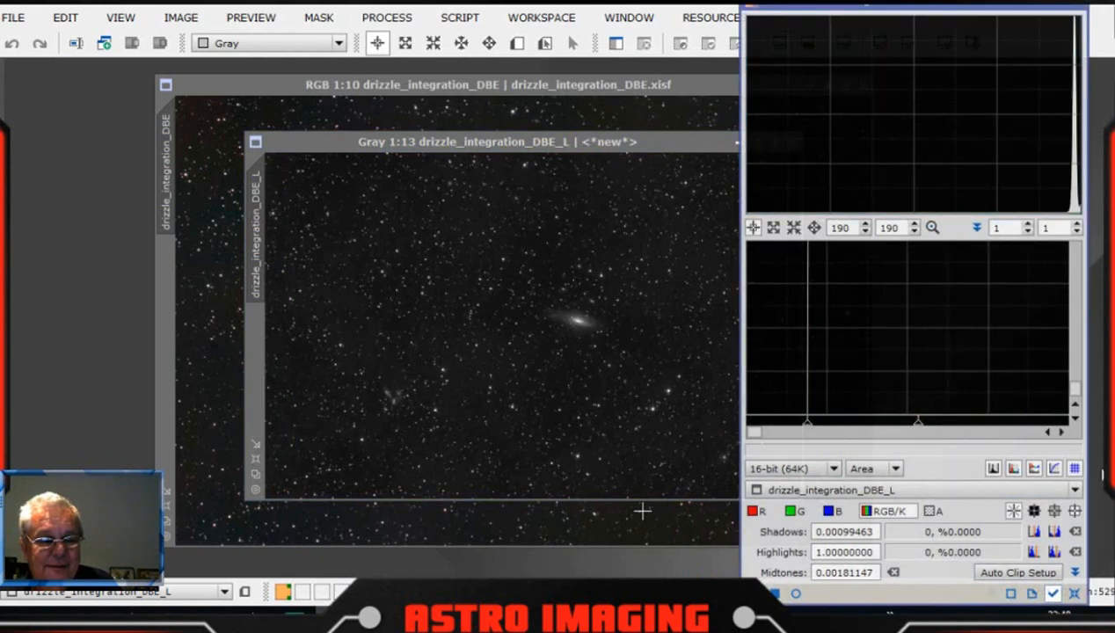
click(1075, 594)
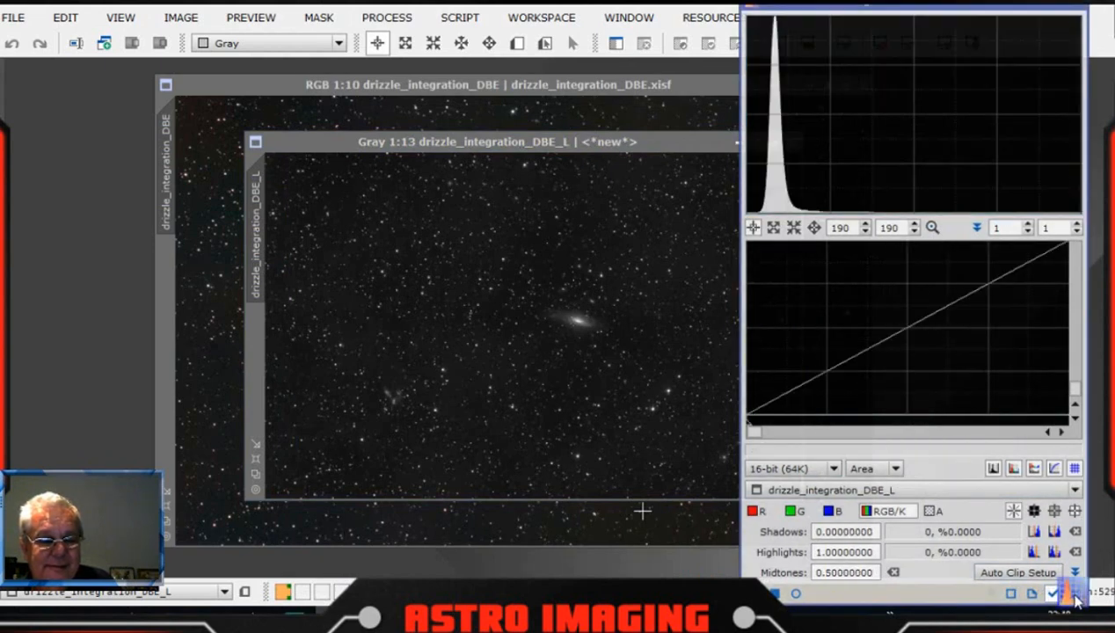
click(932, 228)
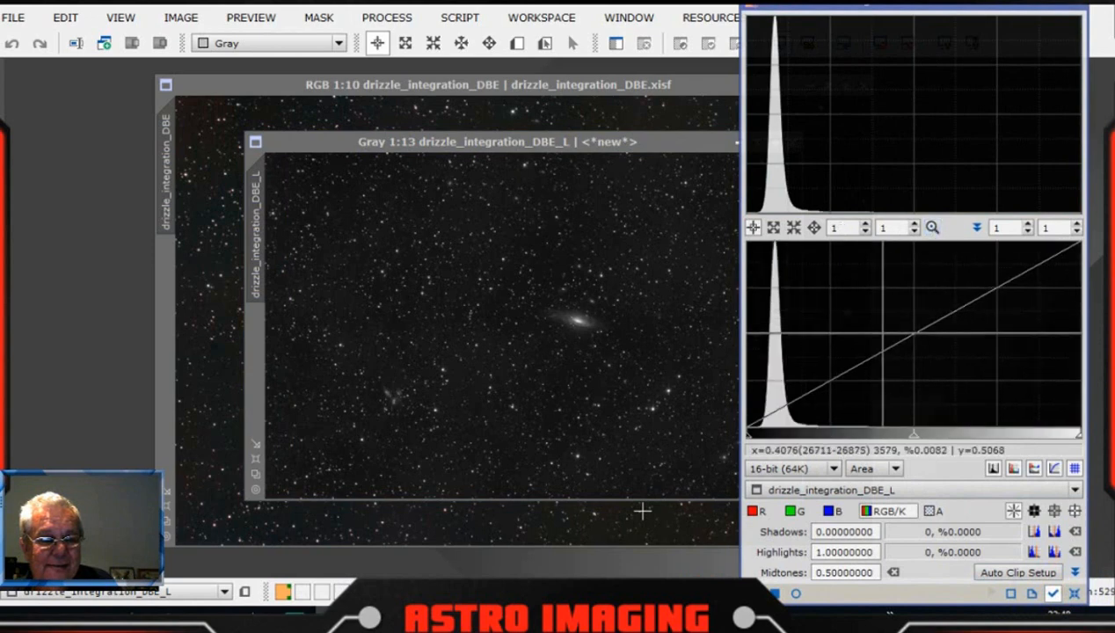
scroll(879, 331, up, 8)
scroll(883, 332, up, 6)
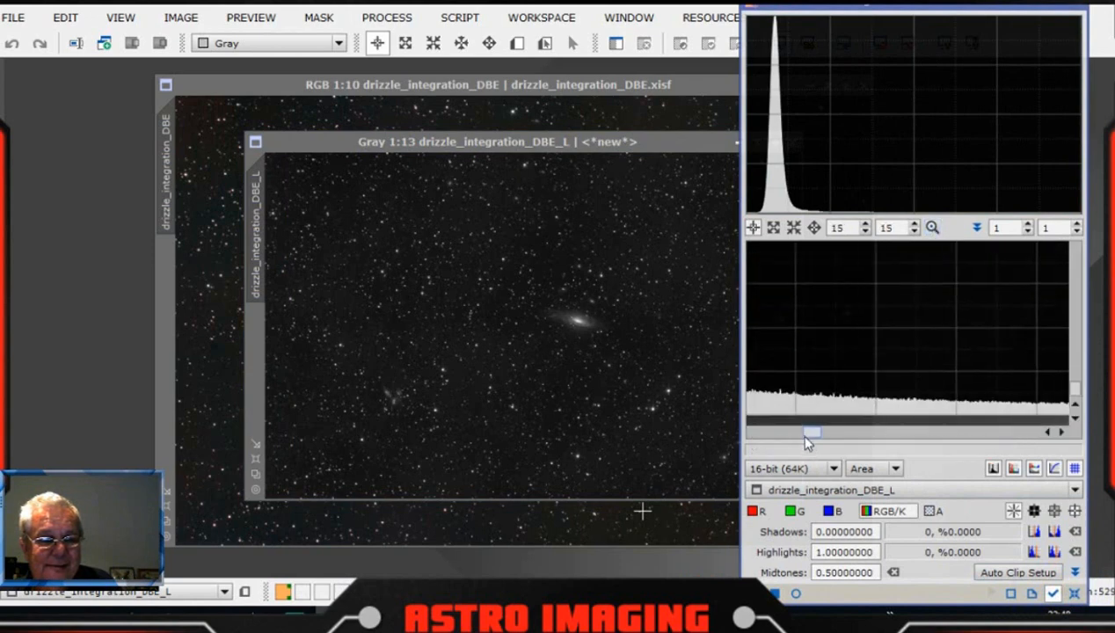
drag(799, 431, 757, 430)
scroll(770, 413, down, 14)
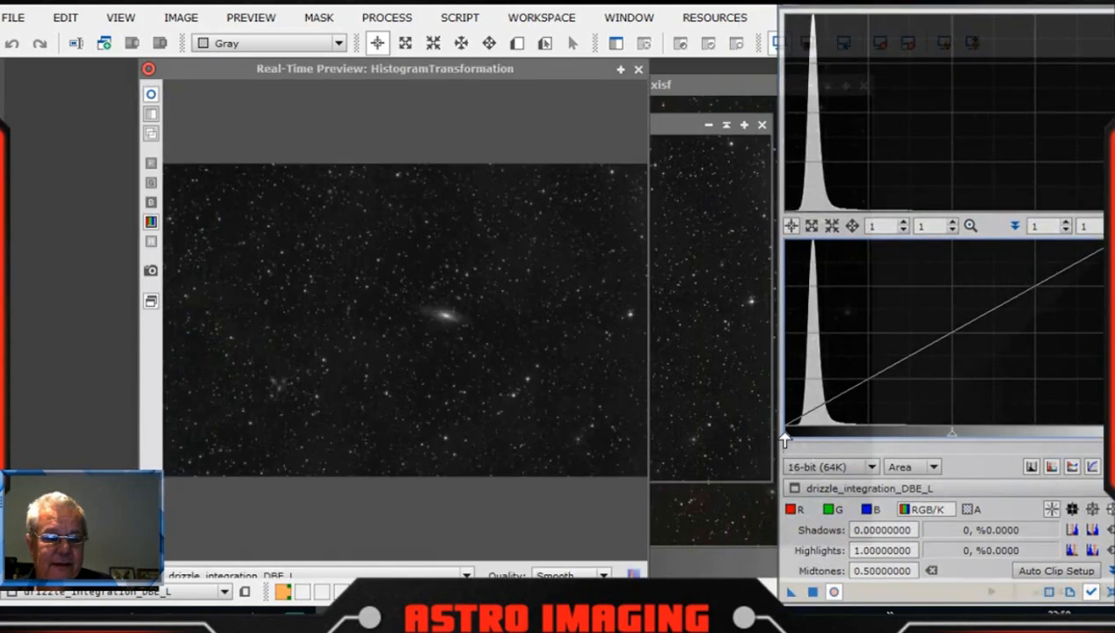
Set the shadows to 0.10126582 and midtones to 0.12605042, close the real-time preview, and apply the stretch to drizzle_integration_DBE_L
drag(784, 439, 802, 447)
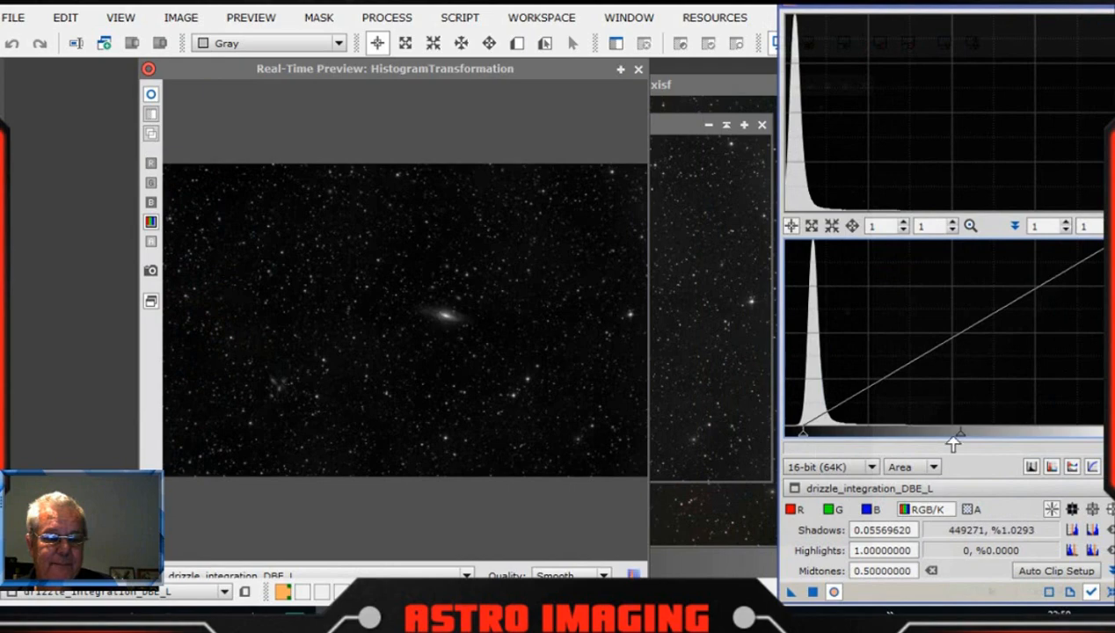
drag(964, 437, 819, 437)
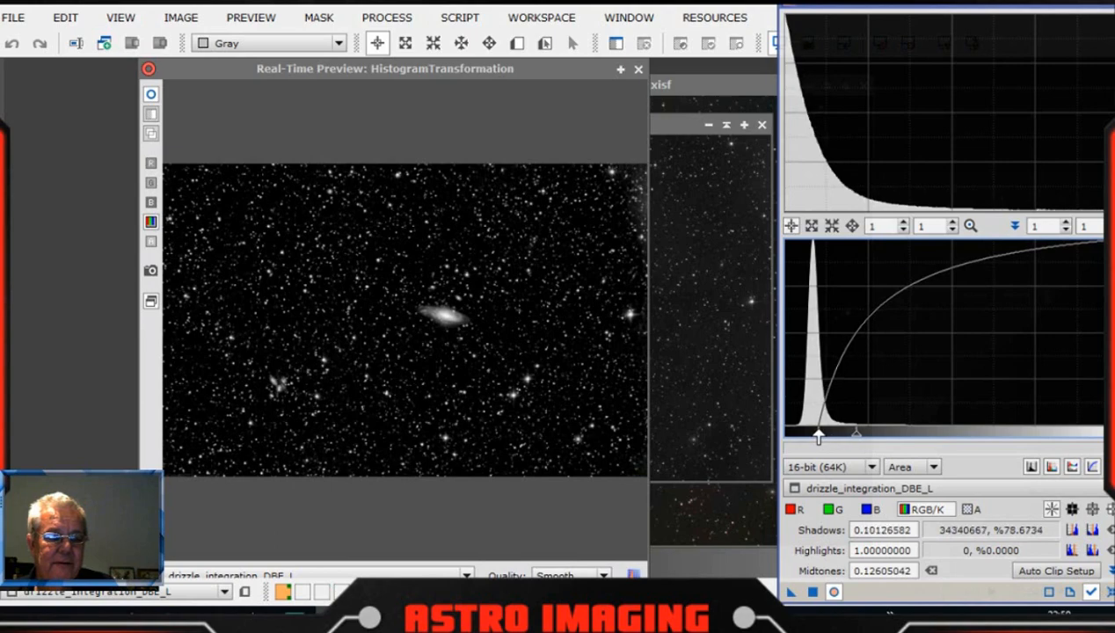
click(638, 70)
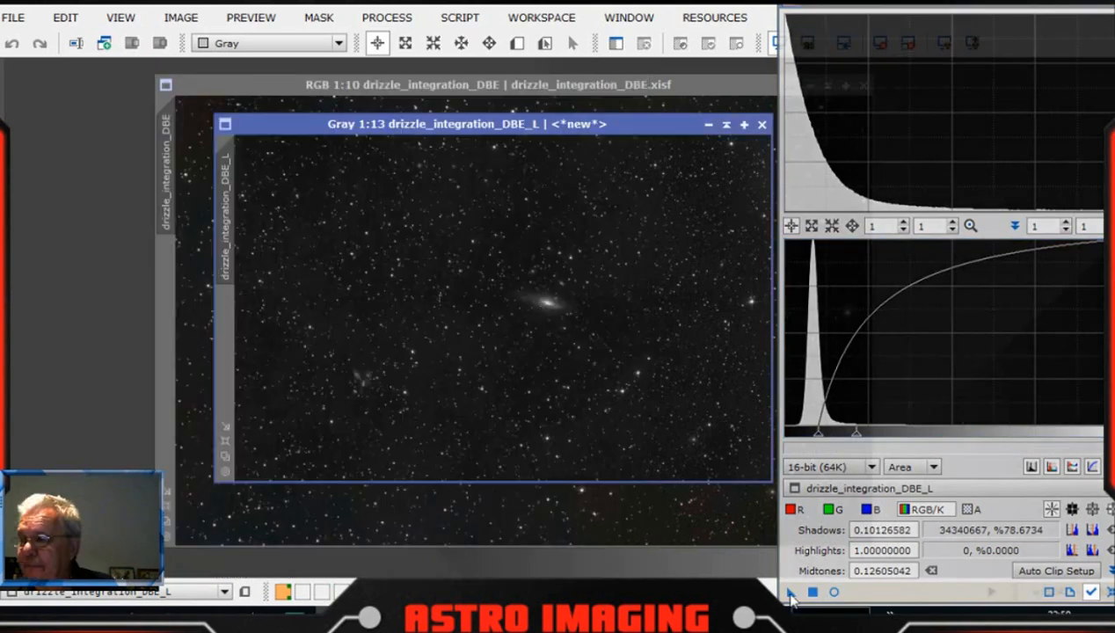
drag(791, 592, 497, 352)
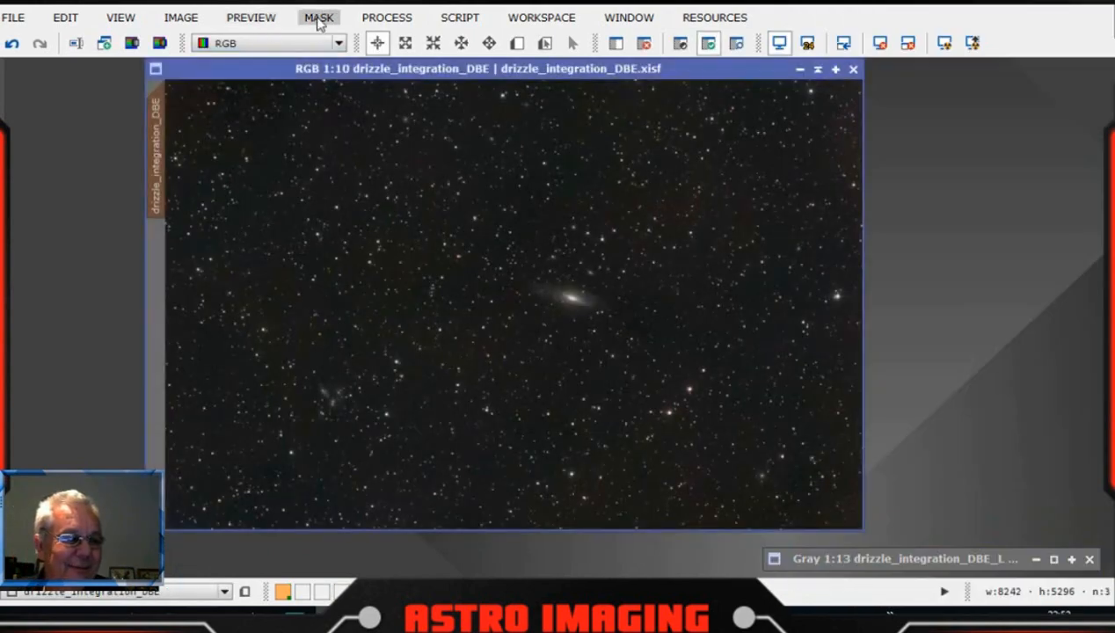
Show the mask overlay on the drizzle_integration_DBE color image to check its coverage, and hide it again
click(318, 19)
click(357, 139)
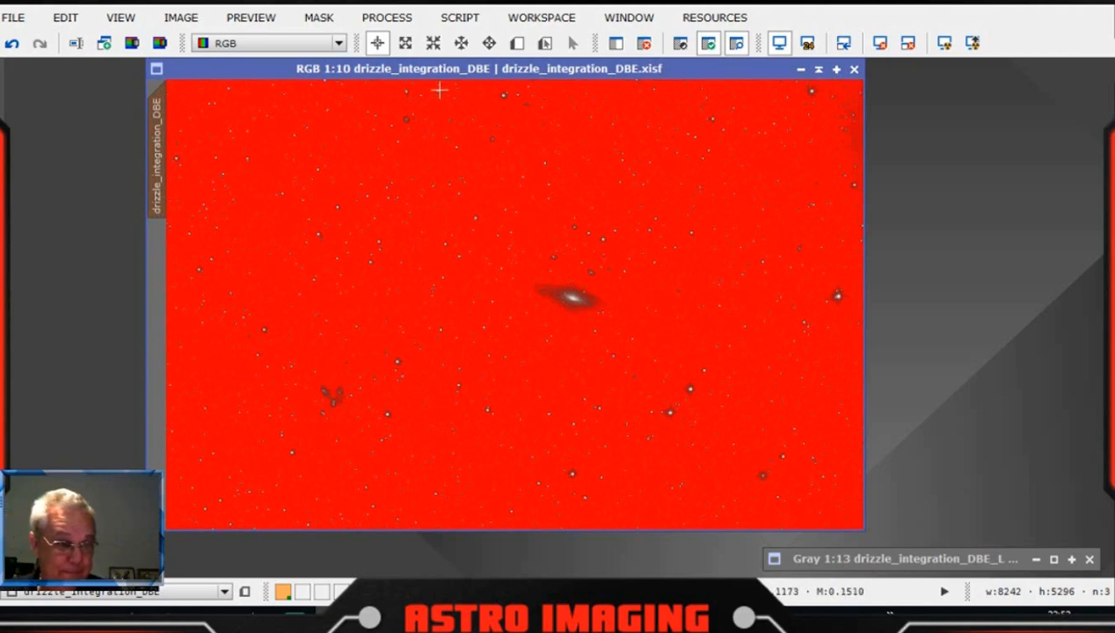
key(ctrl+k)
drag(636, 63, 624, 79)
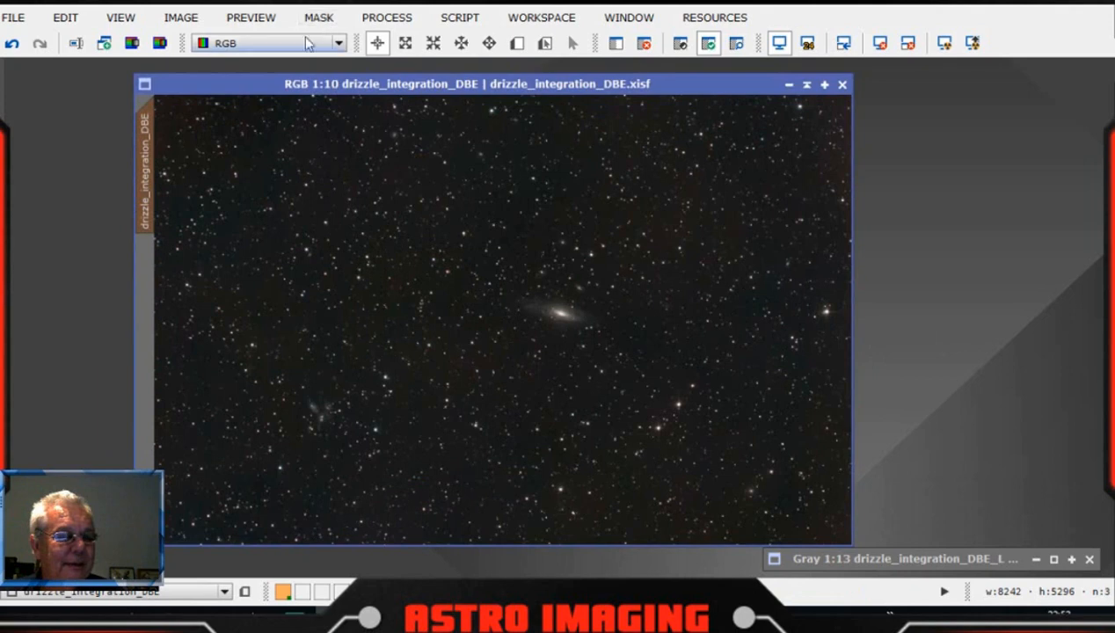
Create a preview region around the galaxy in drizzle_integration_DBE and display that preview at 1:4 zoom
click(517, 43)
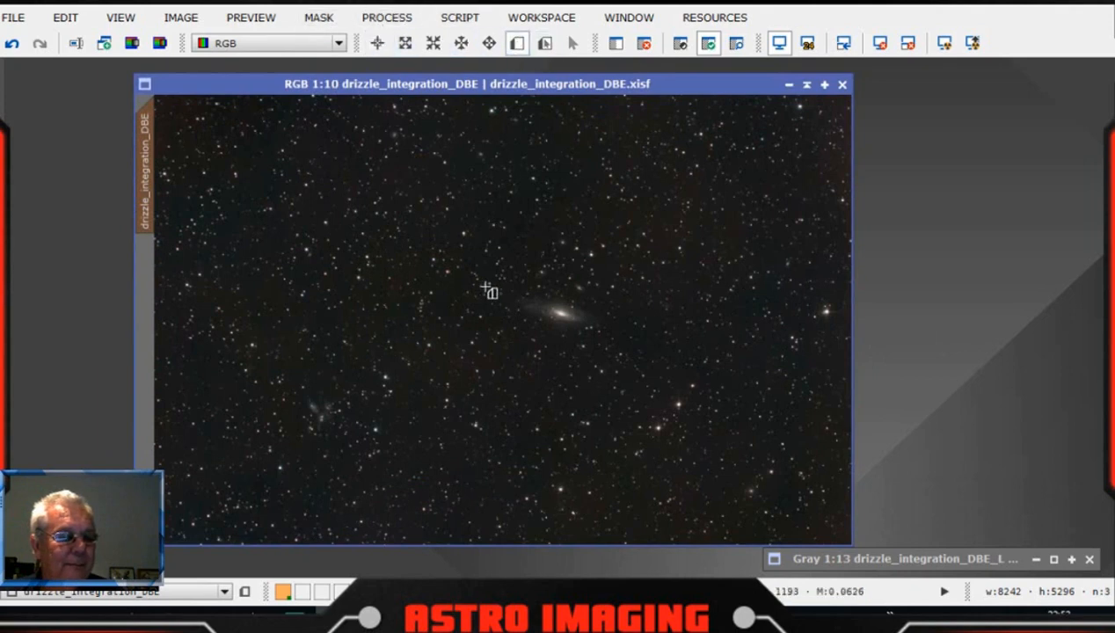
drag(458, 260, 671, 415)
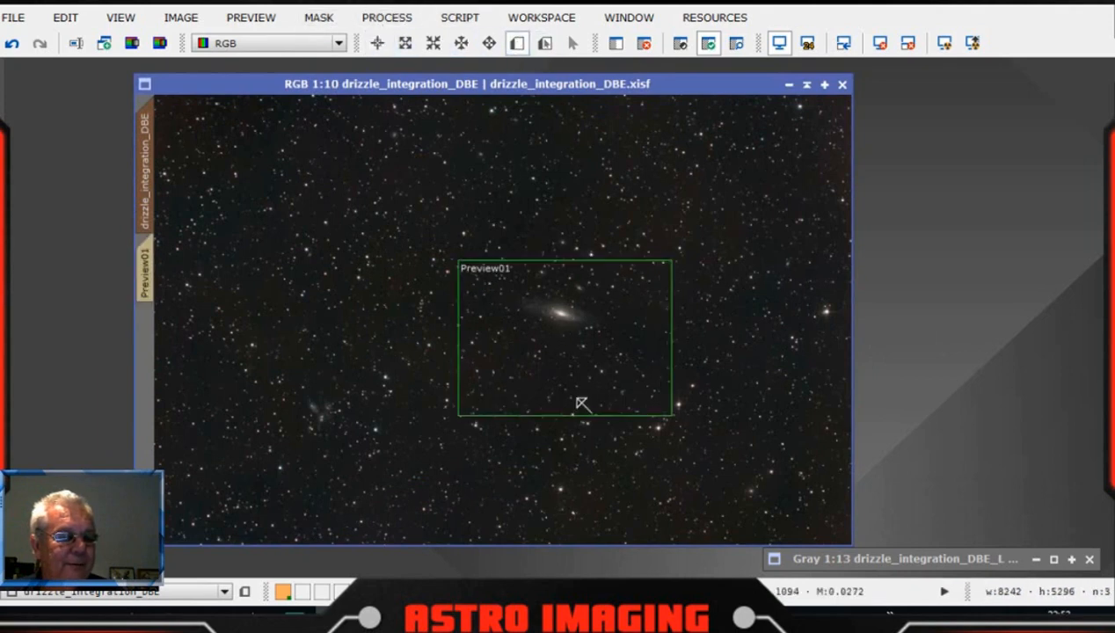
click(143, 268)
scroll(506, 360, down, 4)
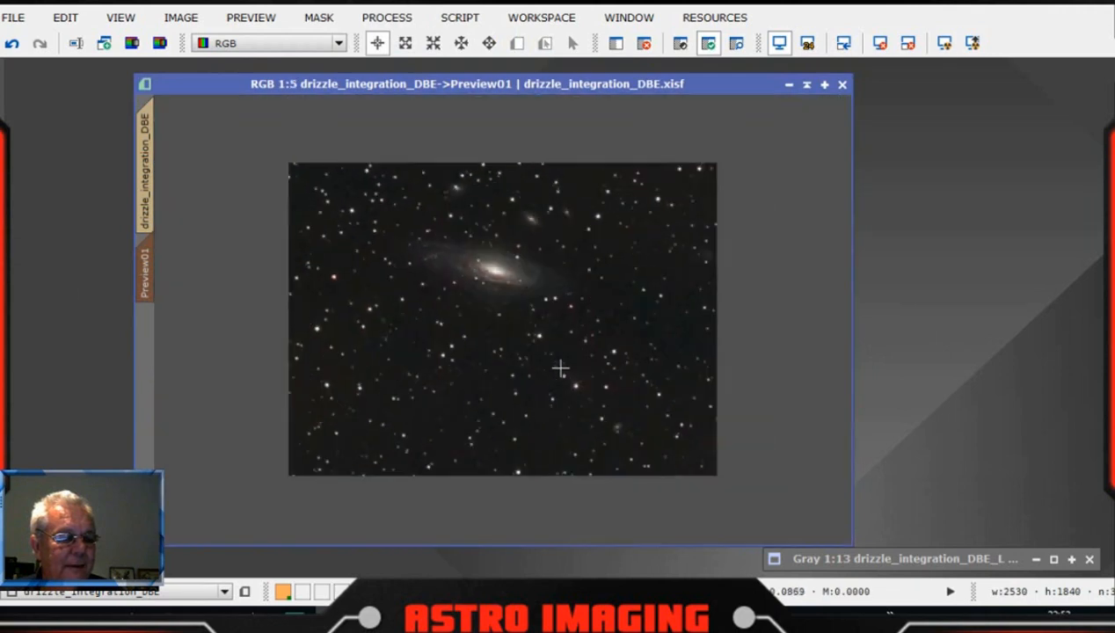
scroll(561, 370, up, 2)
scroll(560, 369, down, 1)
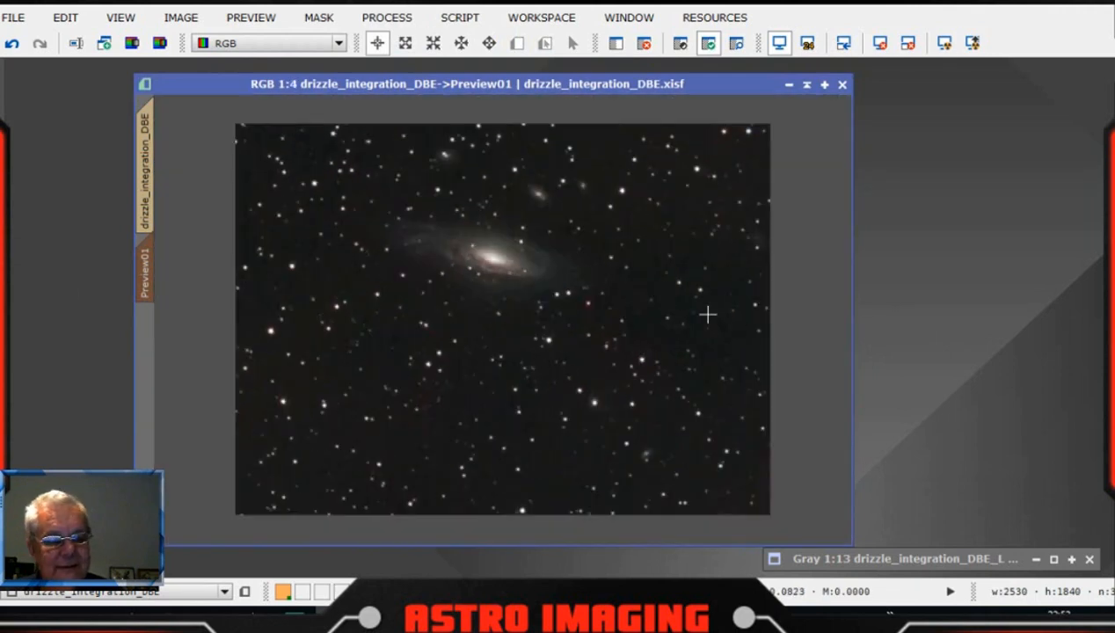
Open CurvesTransformation for the galaxy preview, with view tracking and the real-time preview enabled
click(391, 23)
mouse_move(527, 9)
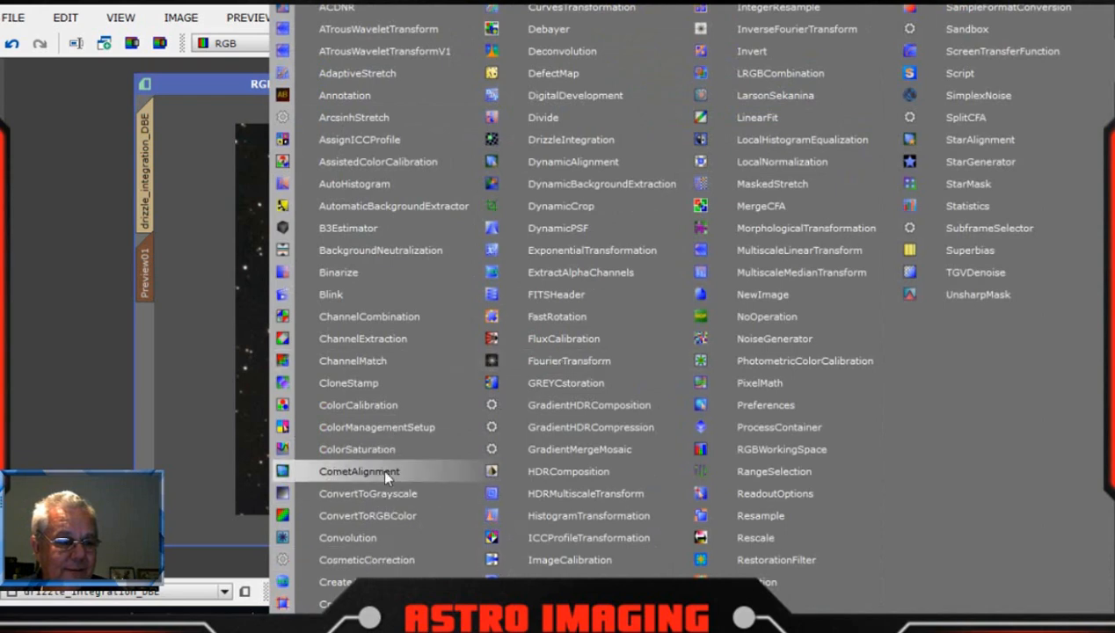
click(580, 8)
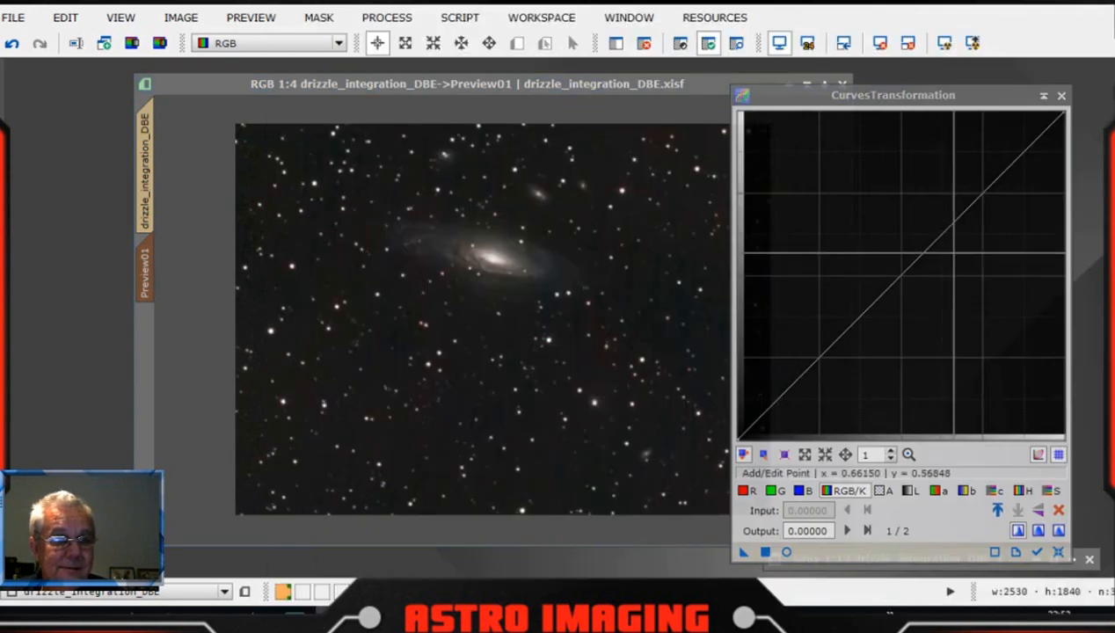
drag(972, 90, 1023, 77)
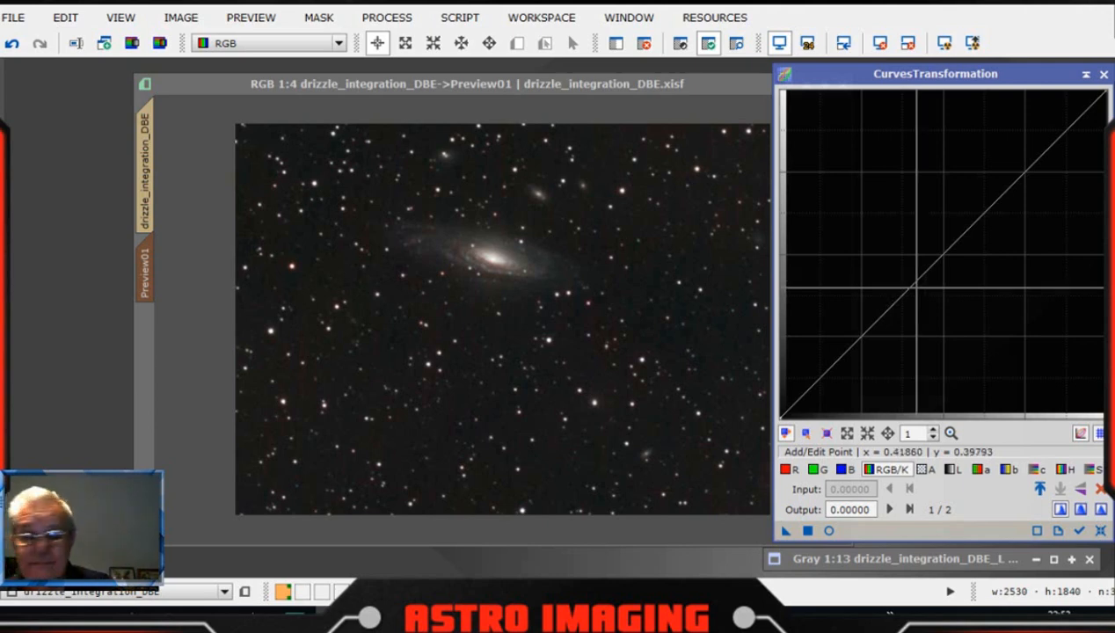
click(1081, 532)
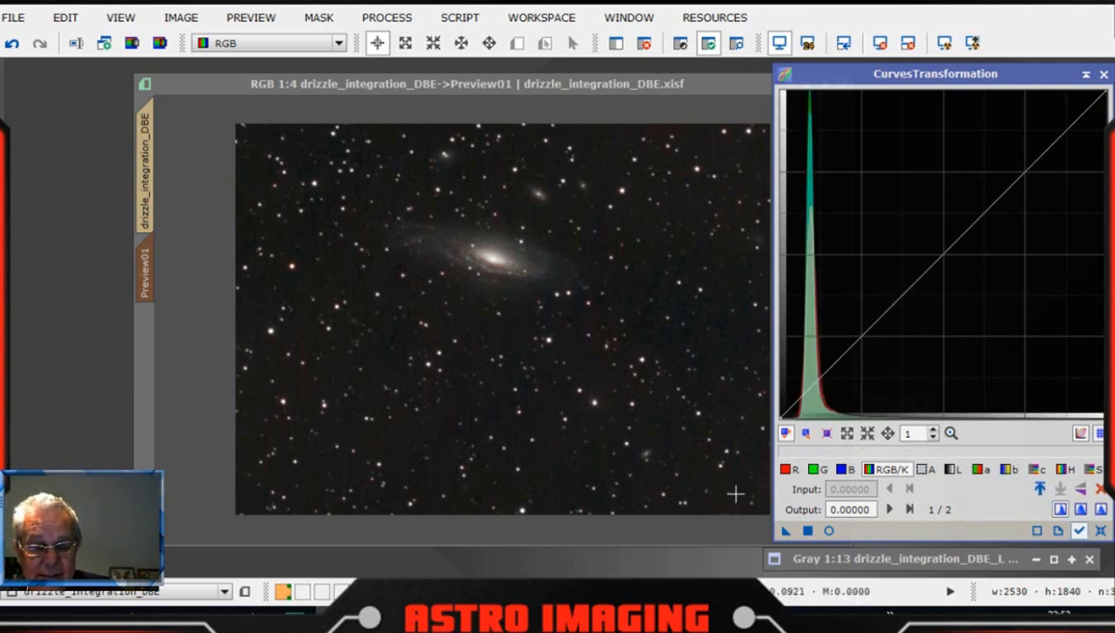
click(828, 531)
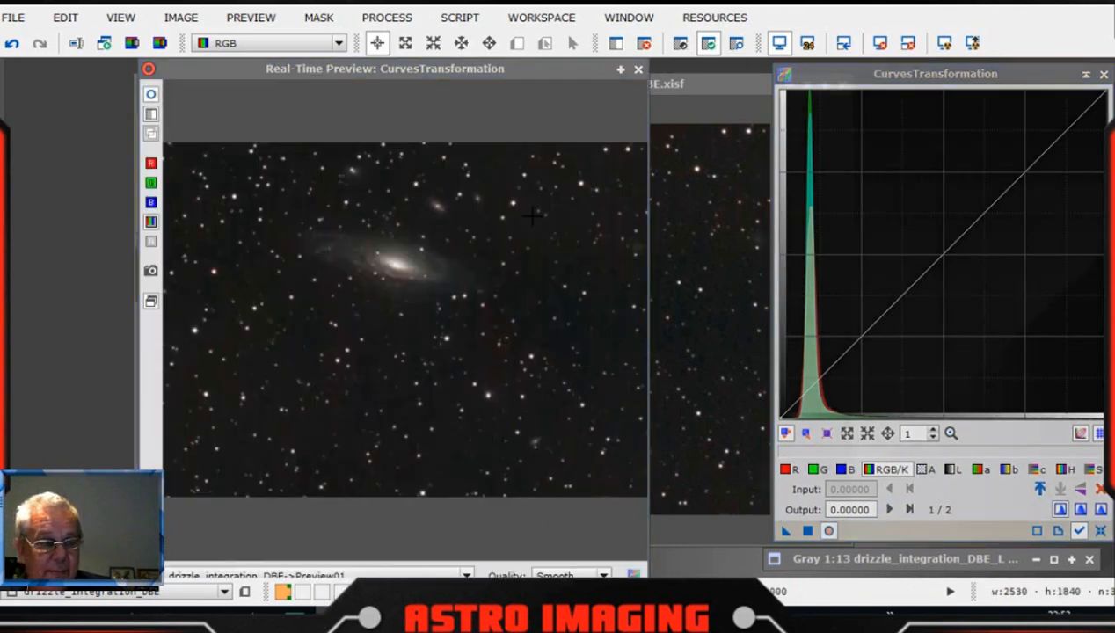
drag(498, 77, 533, 75)
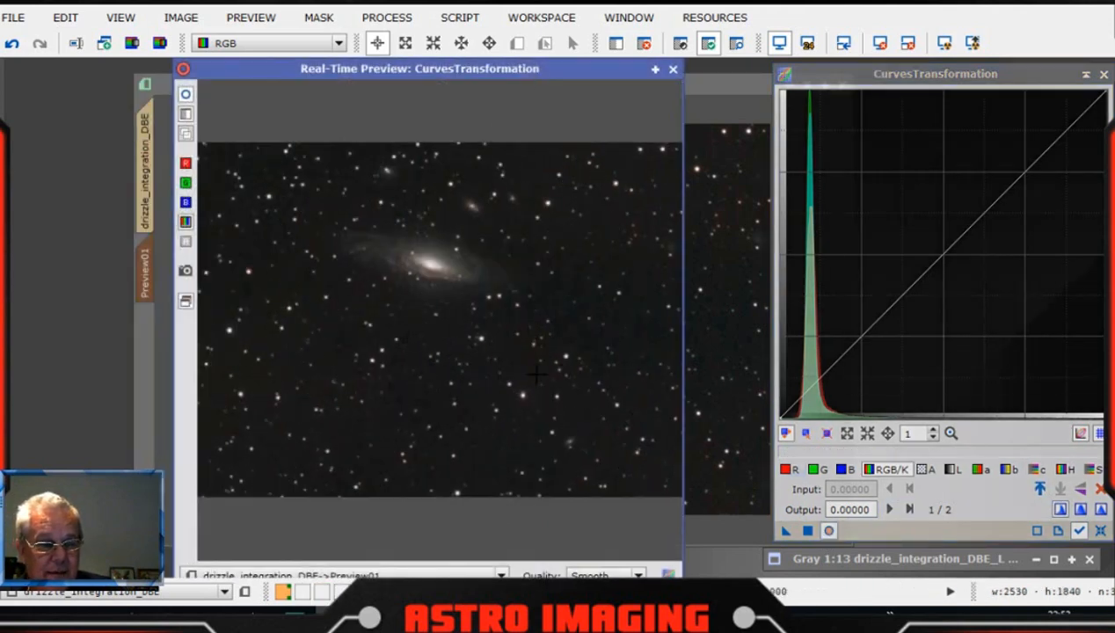
Select the saturation curve and anchor it with two points near the dark end and two near the bright end, keeping it nearly straight
click(1090, 469)
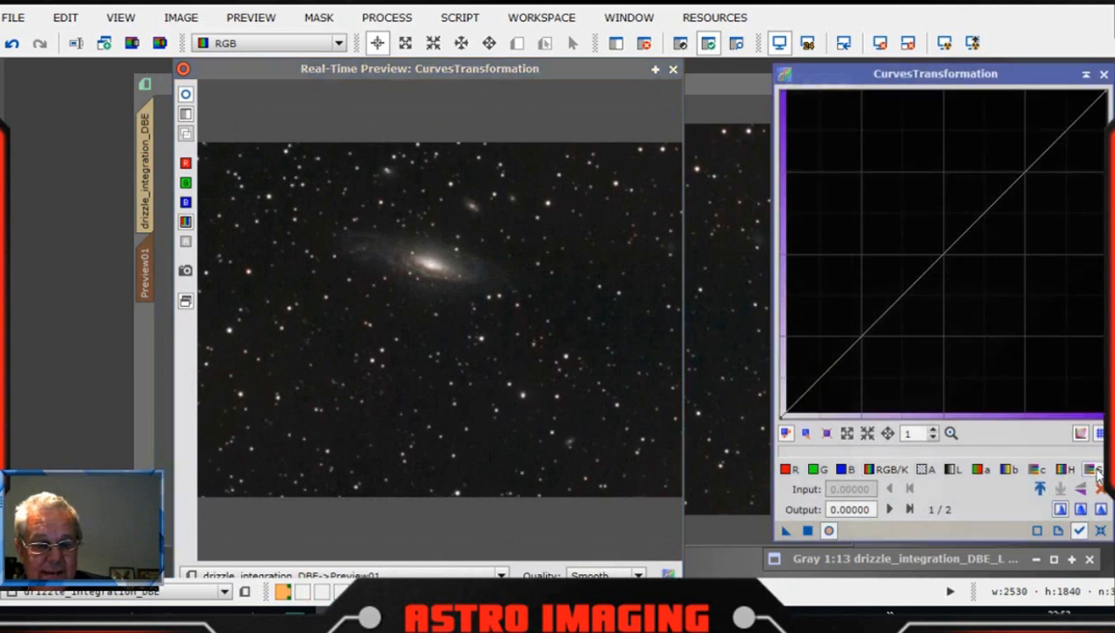
click(431, 378)
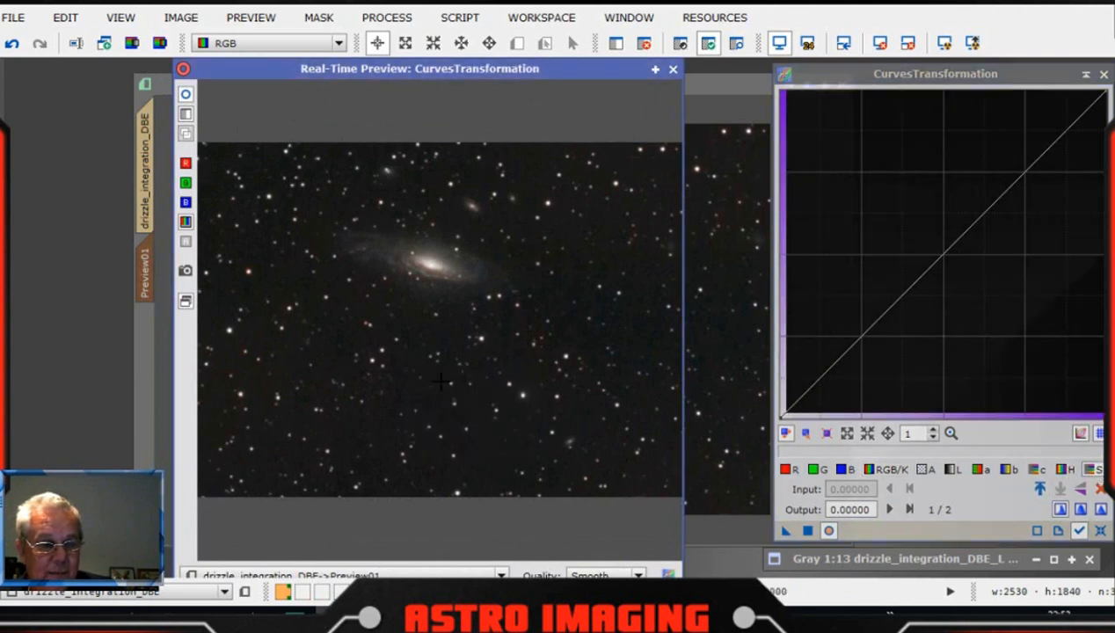
click(807, 389)
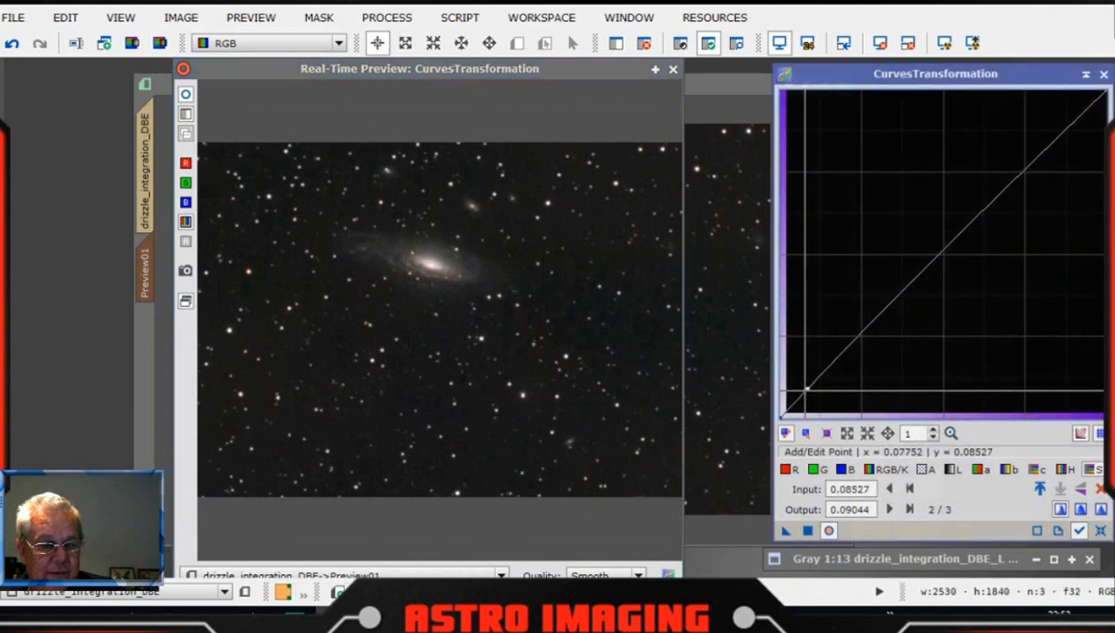
click(794, 400)
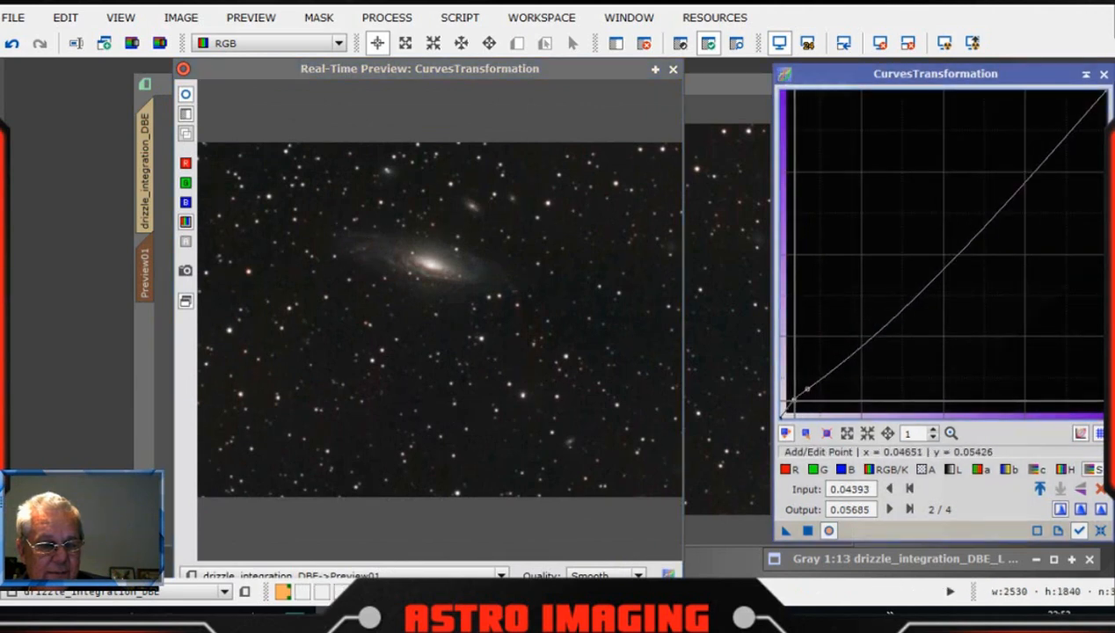
drag(796, 396, 798, 396)
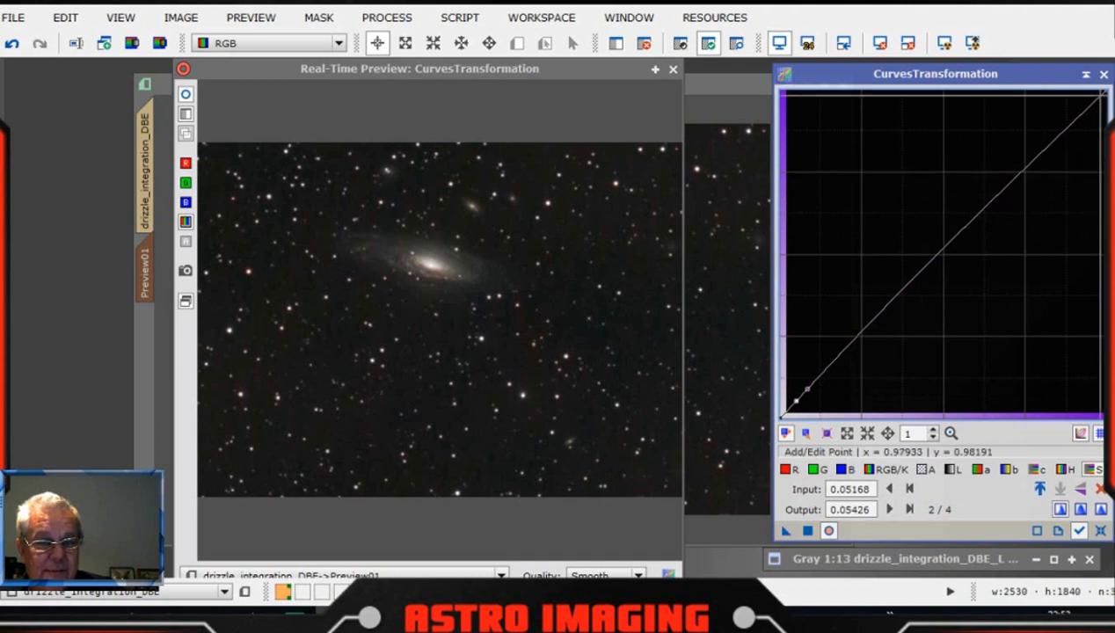
click(1093, 98)
click(1090, 107)
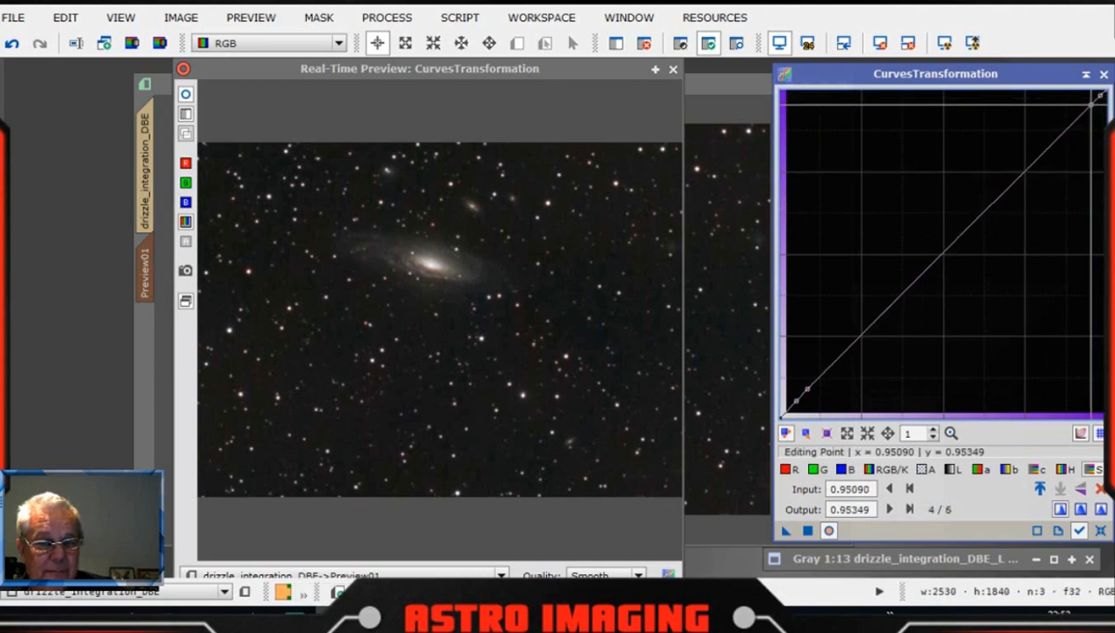
Sample the galaxy core's saturation and add a curve point raised to input 0.24031, output 0.54780
click(444, 276)
click(444, 276)
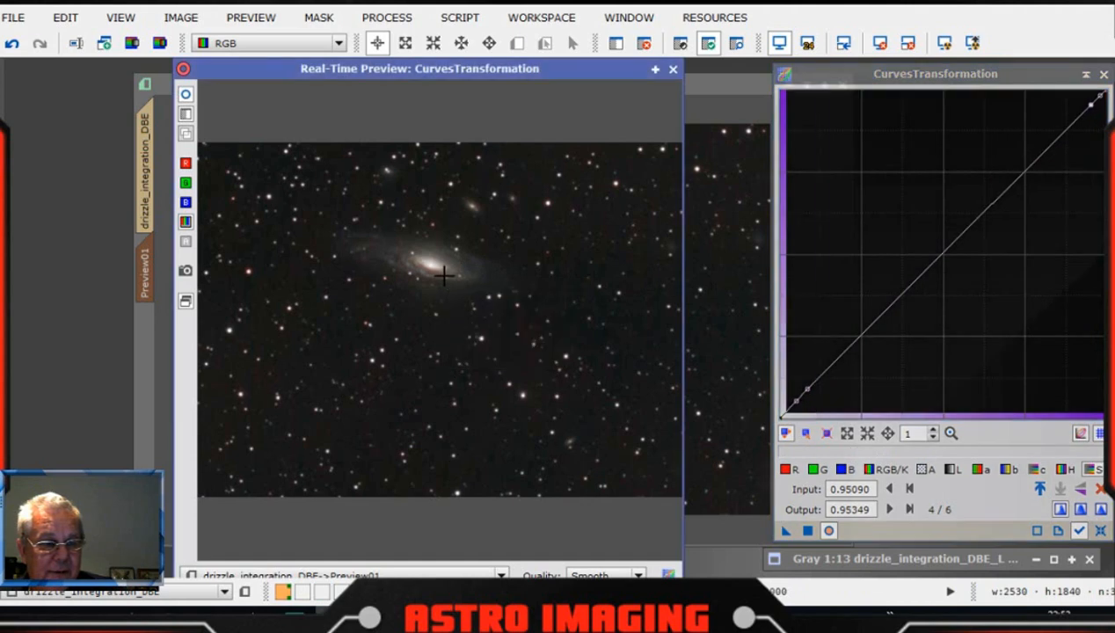
click(444, 276)
click(436, 264)
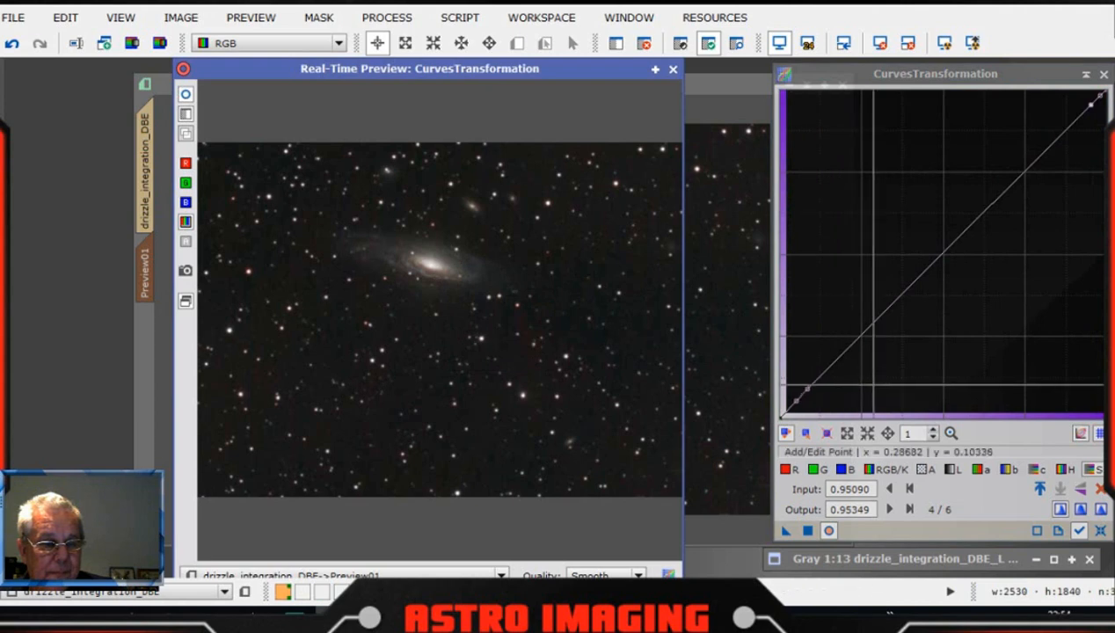
drag(822, 371, 858, 237)
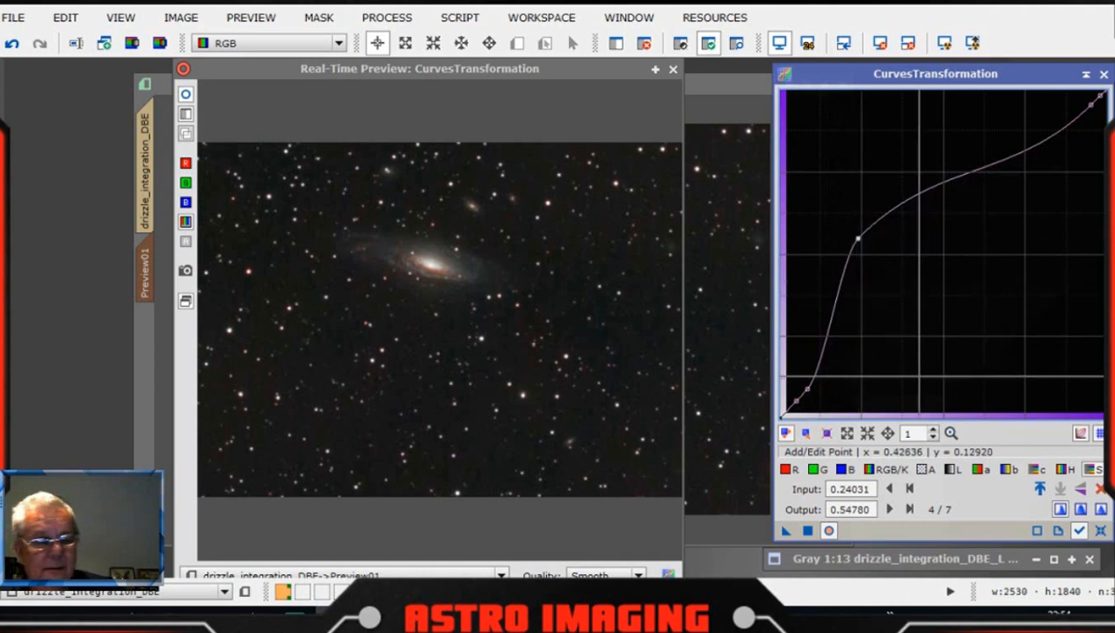
Close the real-time preview, apply the saturation curve to the galaxy preview, and inspect the galaxy up close
drag(920, 72, 906, 70)
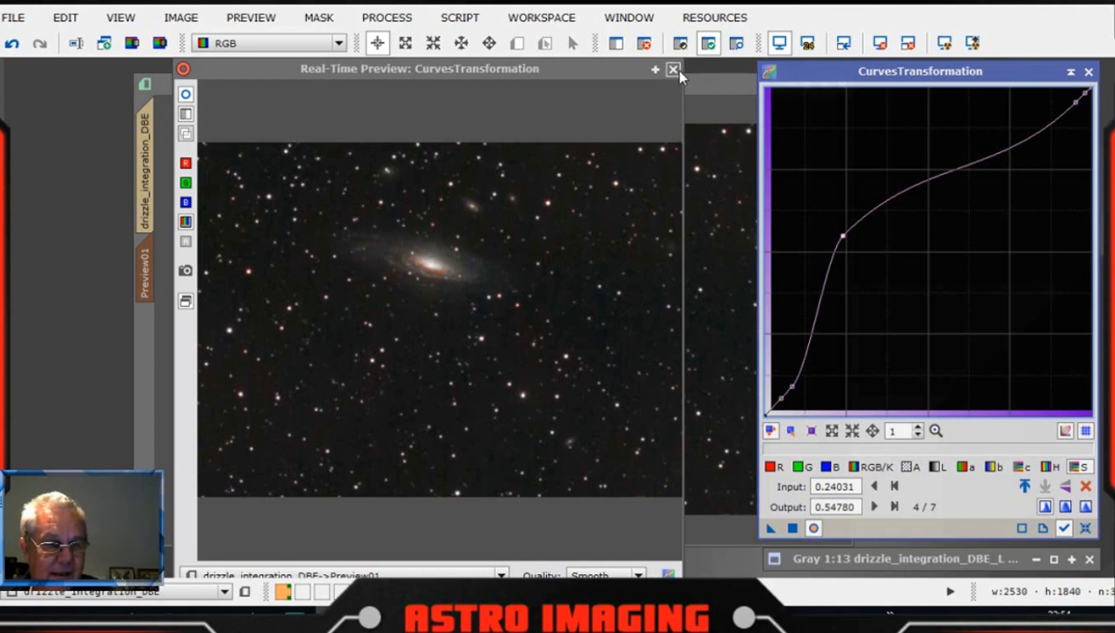
click(673, 69)
click(673, 70)
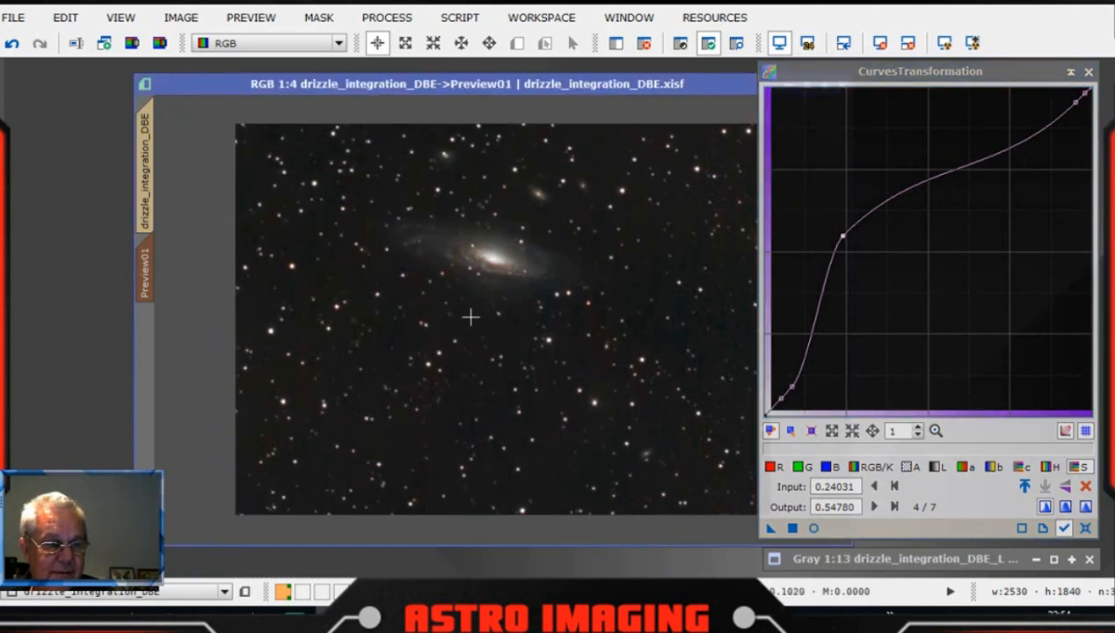
drag(768, 530, 516, 343)
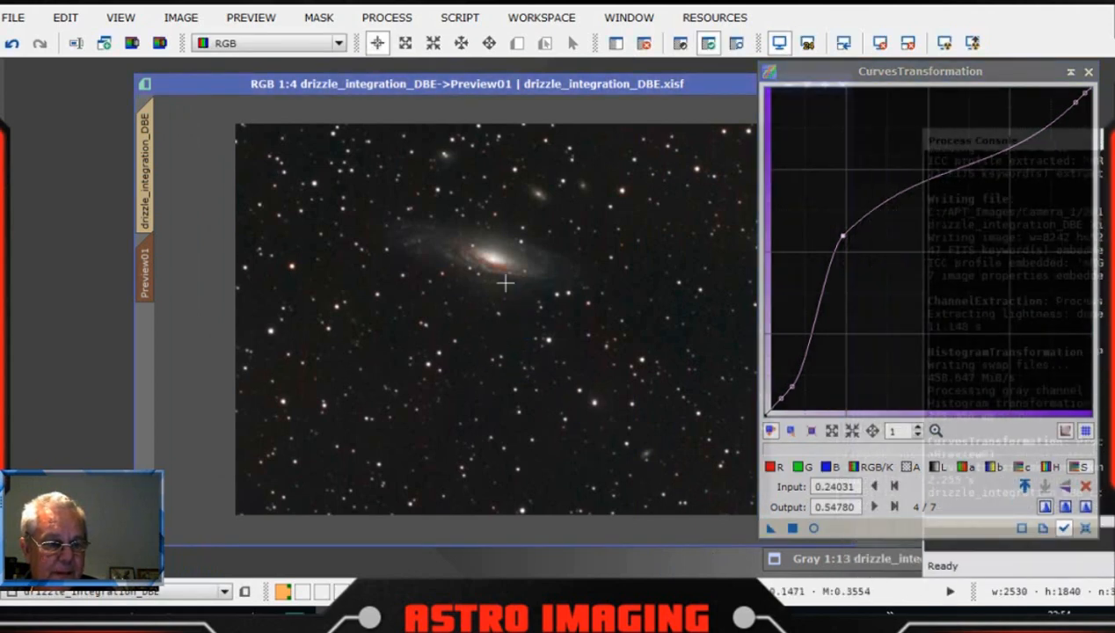
scroll(550, 295, up, 1)
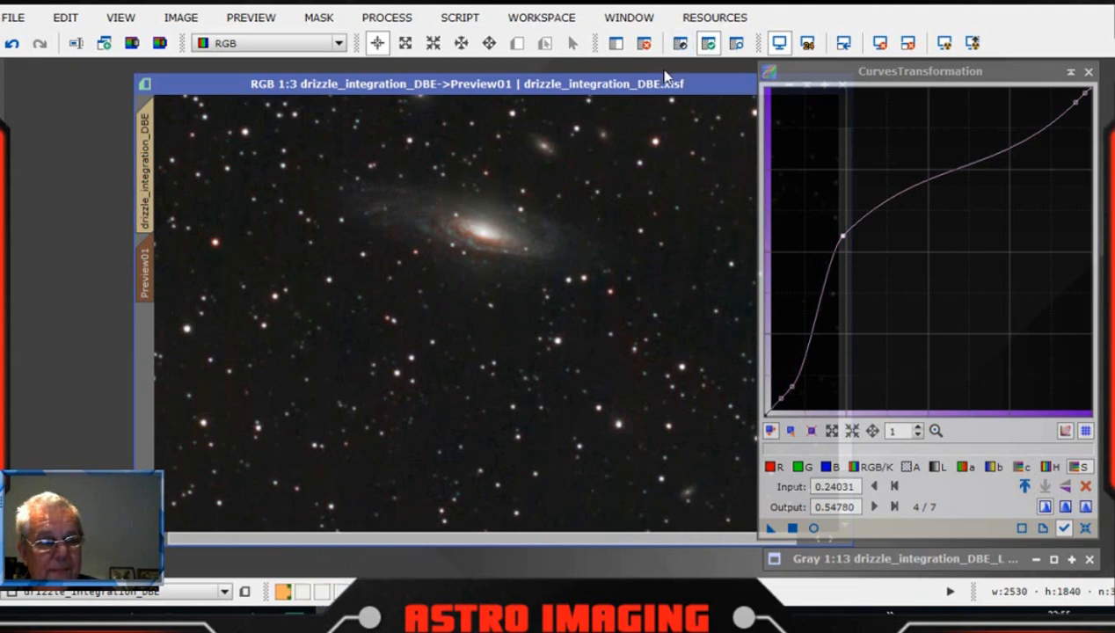
Switch back to the full drizzle_integration_DBE image, apply the saturation curve to it and inspect the galaxy
drag(668, 83, 628, 84)
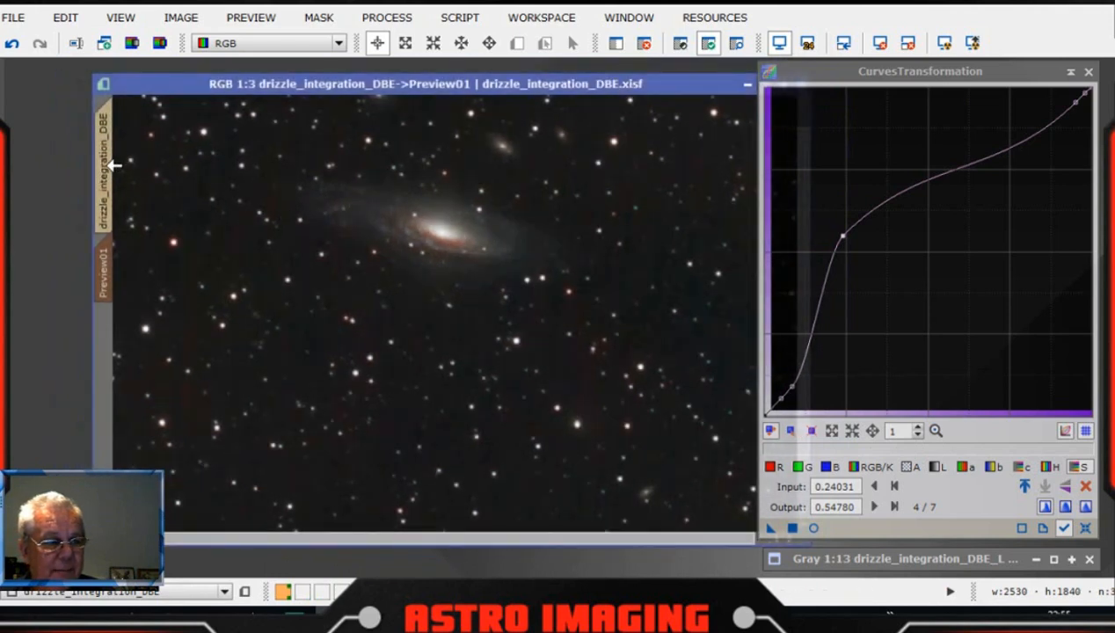
click(115, 164)
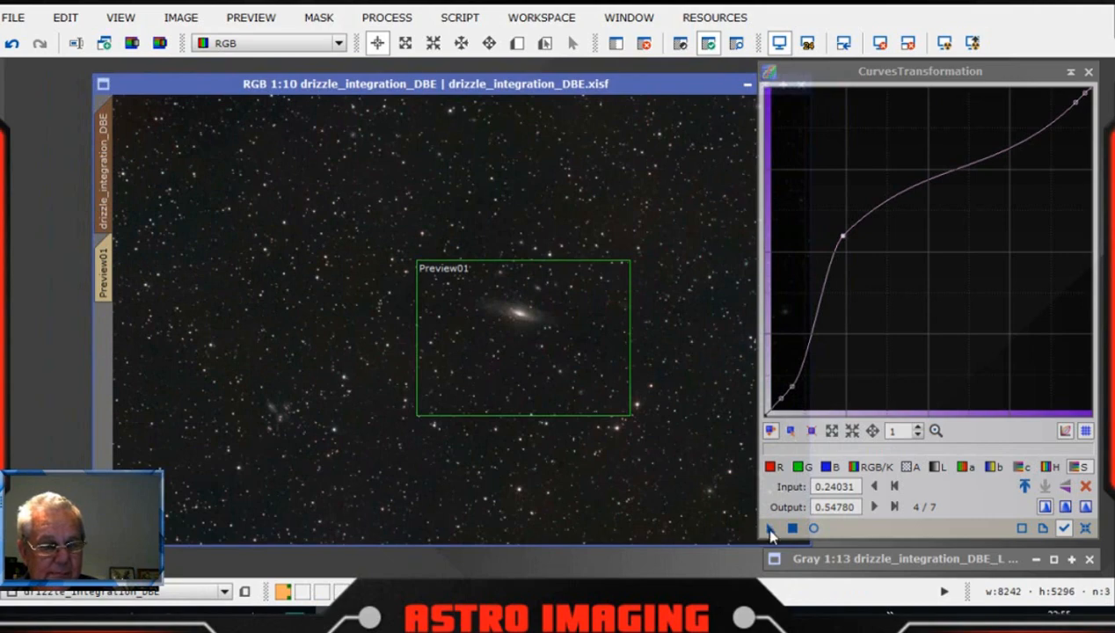
drag(771, 534, 497, 369)
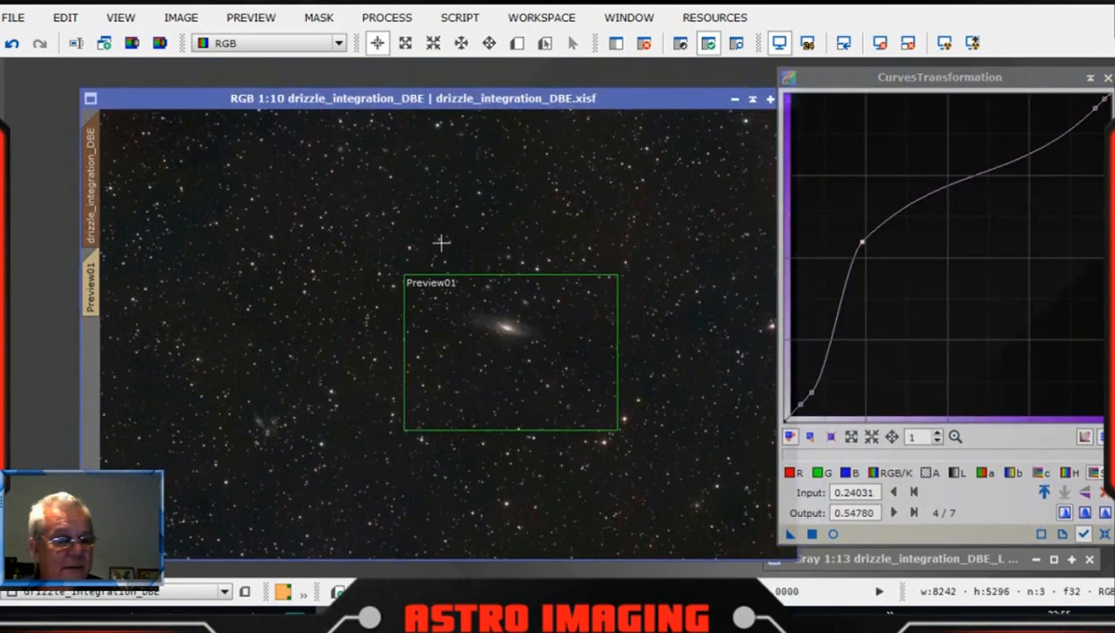
scroll(498, 281, up, 4)
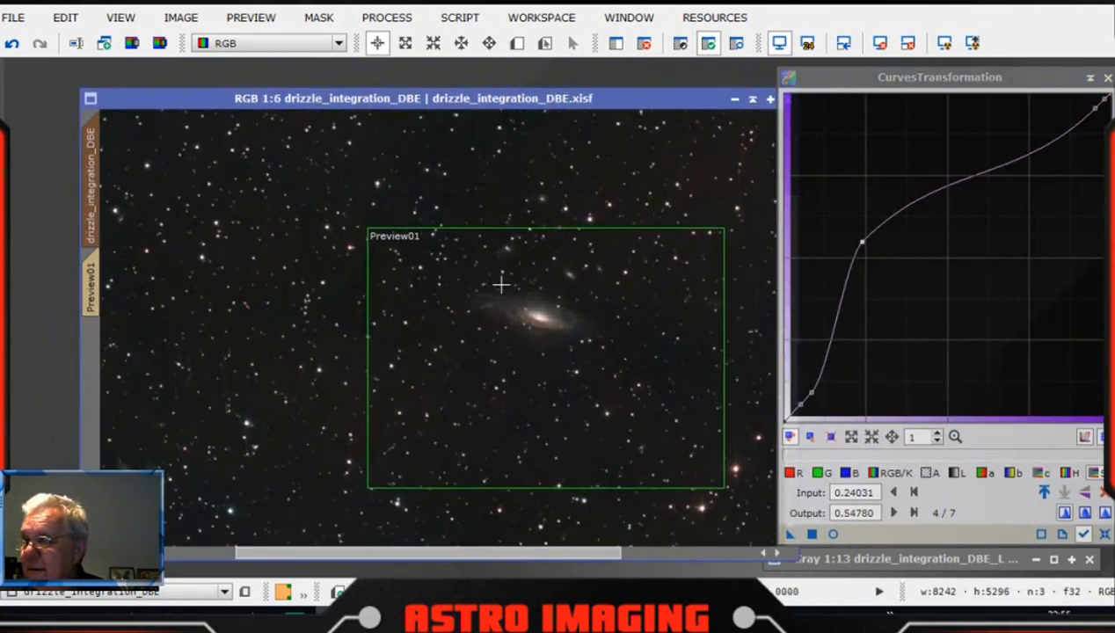
scroll(501, 284, up, 2)
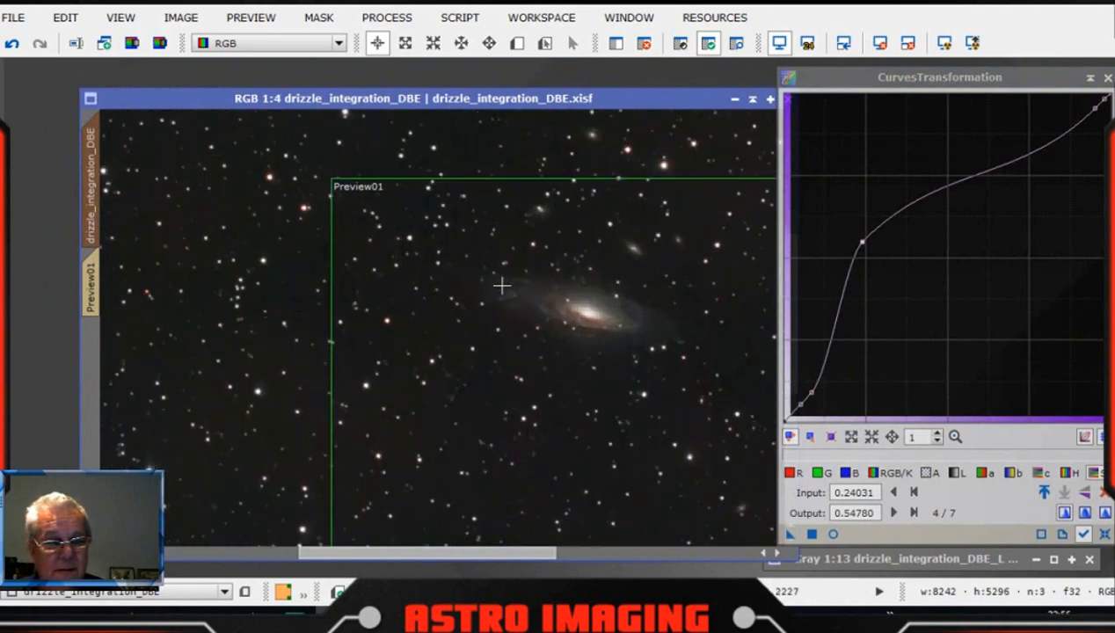
scroll(500, 285, down, 1)
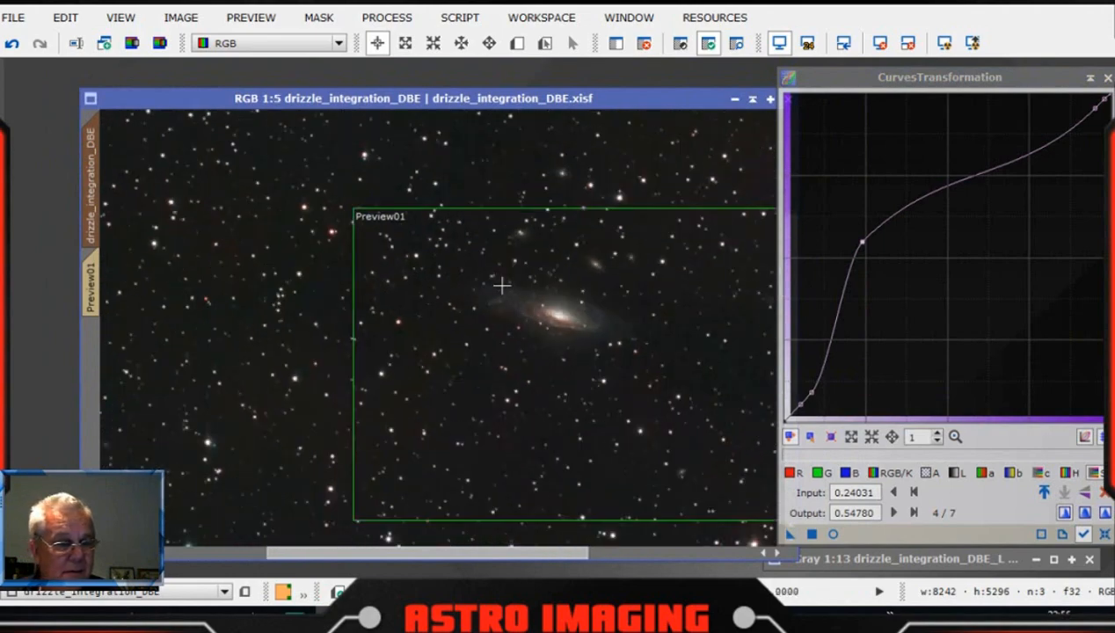
Look over the saturated full image and reset CurvesTransformation to its default straight curves
scroll(501, 285, down, 1)
scroll(501, 285, down, 1)
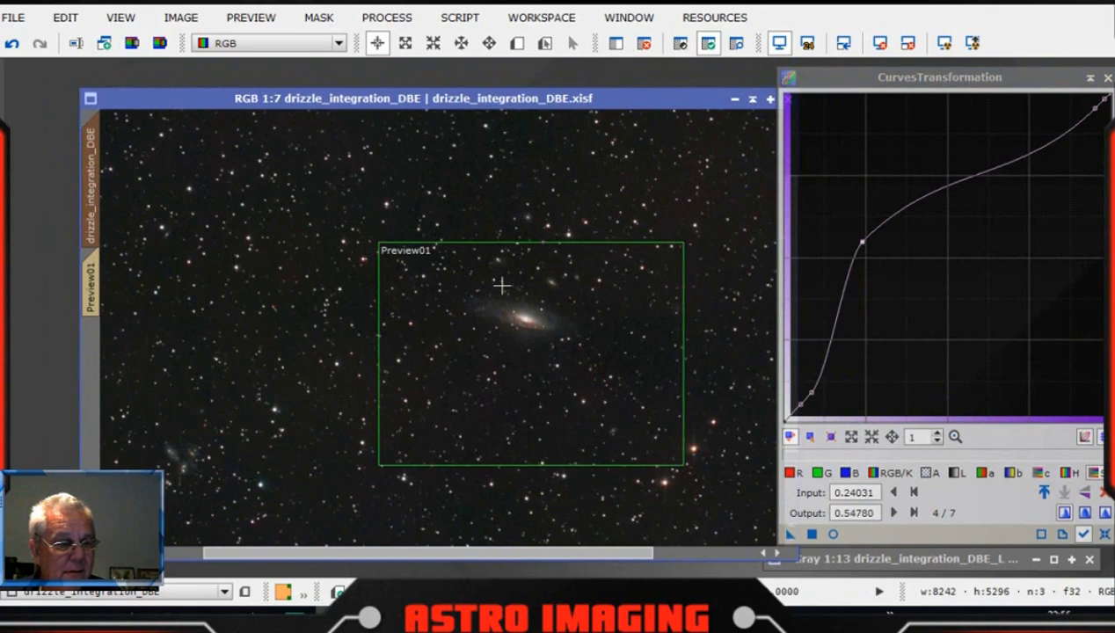
scroll(501, 284, down, 1)
scroll(501, 285, up, 1)
scroll(501, 285, down, 1)
drag(555, 98, 532, 77)
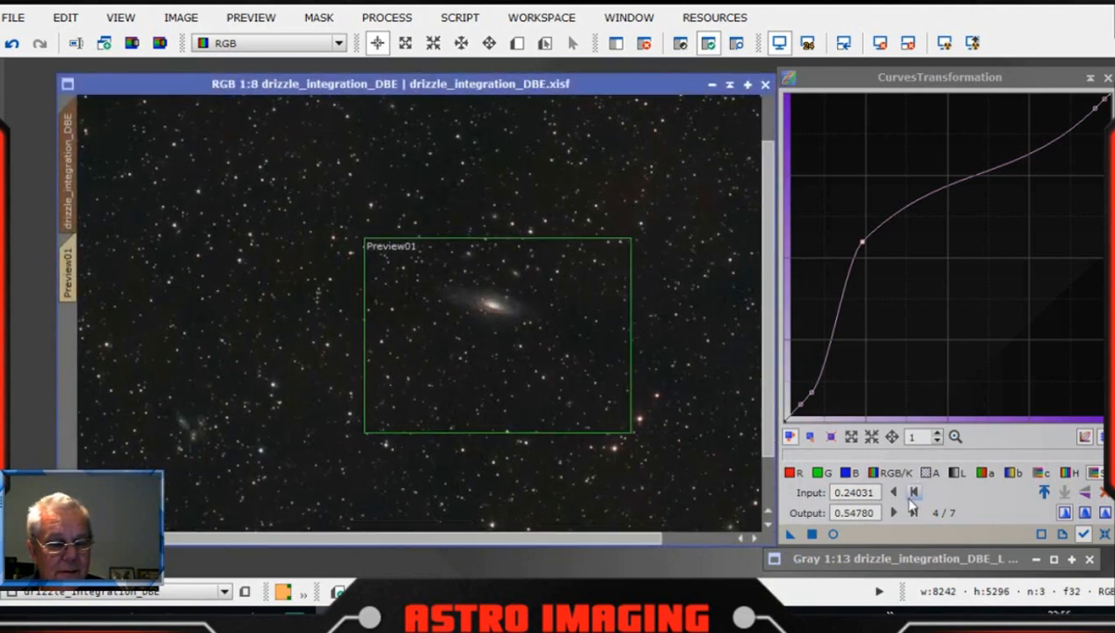
click(1106, 536)
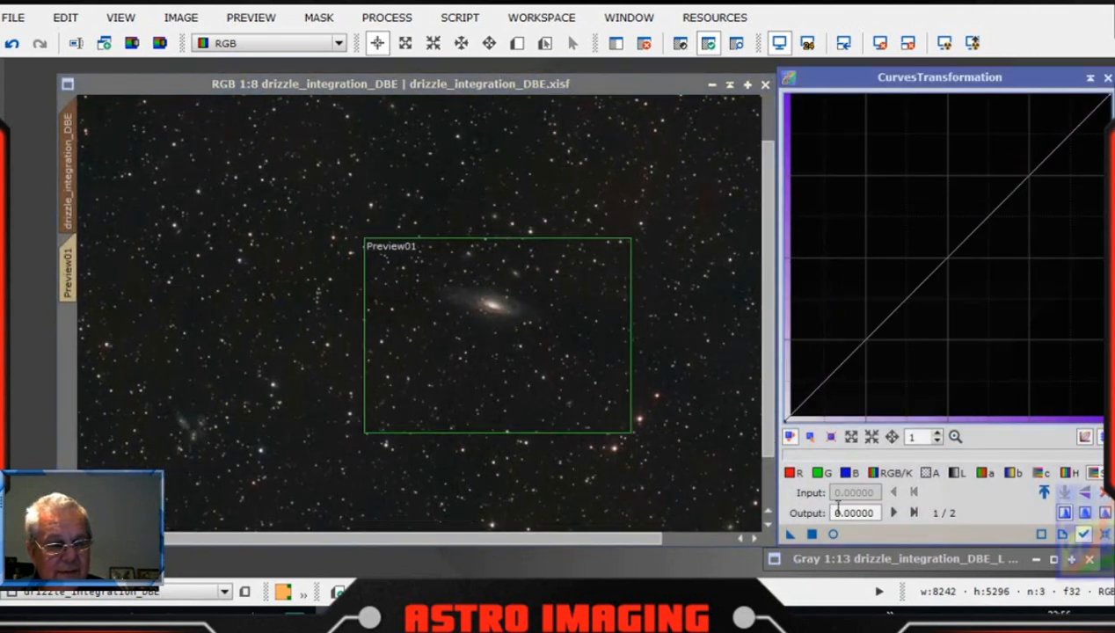
Display the whole Preview01 area and open a CurvesTransformation real-time preview of it
click(832, 535)
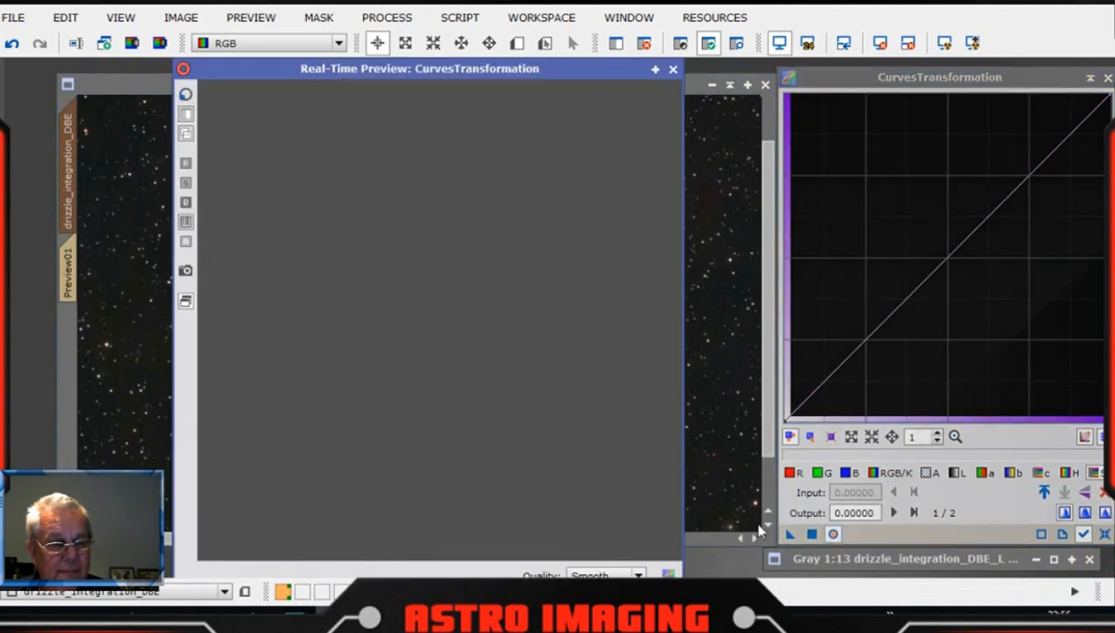
click(674, 70)
click(68, 273)
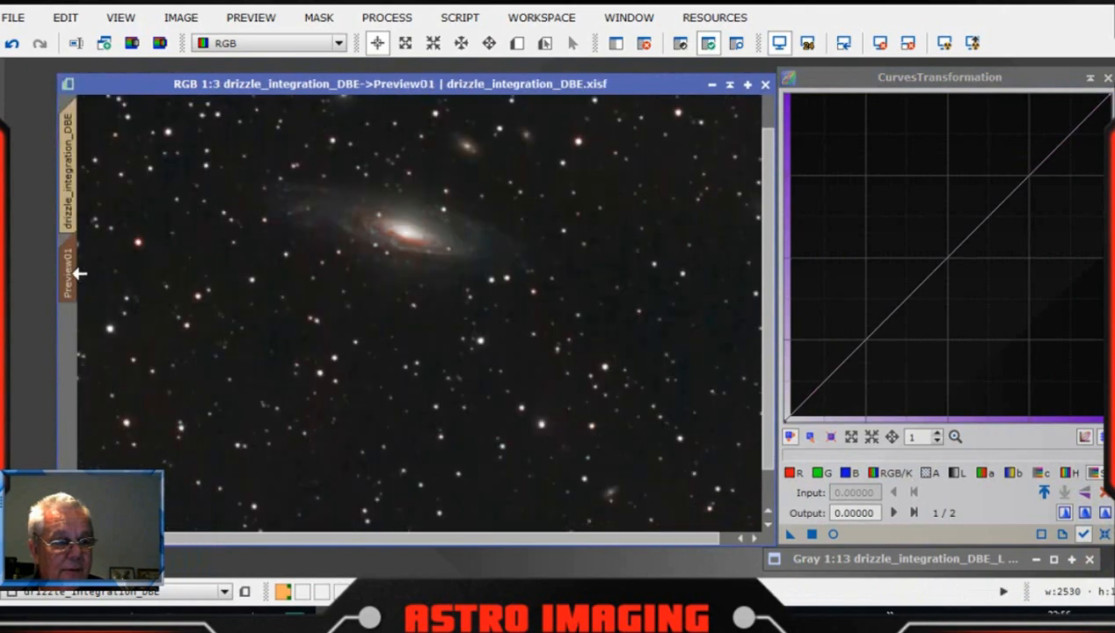
scroll(578, 338, down, 2)
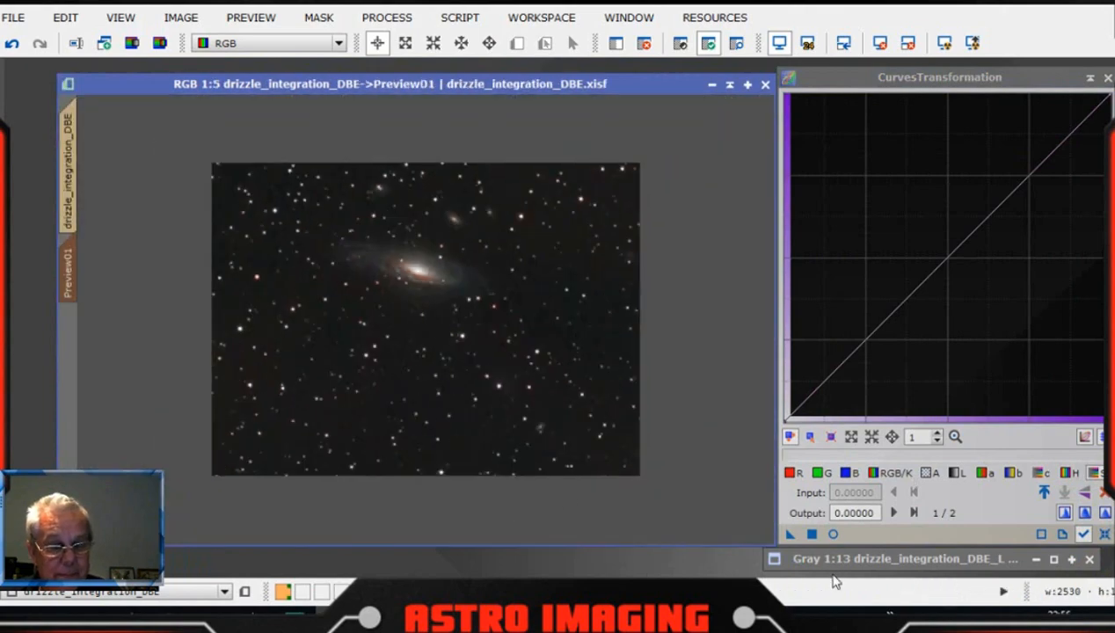
click(835, 536)
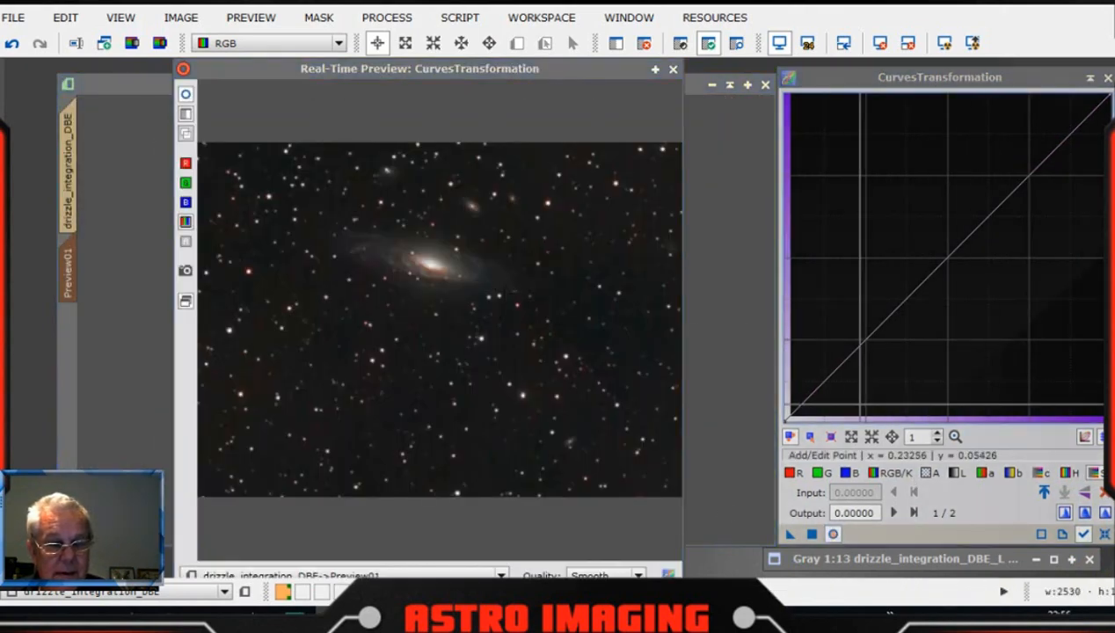
Shape the lightness curve with points at input 0.21964, output 0.25065 and input 0.66667, output 0.82946
click(956, 473)
click(850, 350)
drag(850, 350, 841, 334)
mouse_move(1004, 167)
mouse_down()
mouse_move(1029, 181)
mouse_move(1001, 155)
mouse_up()
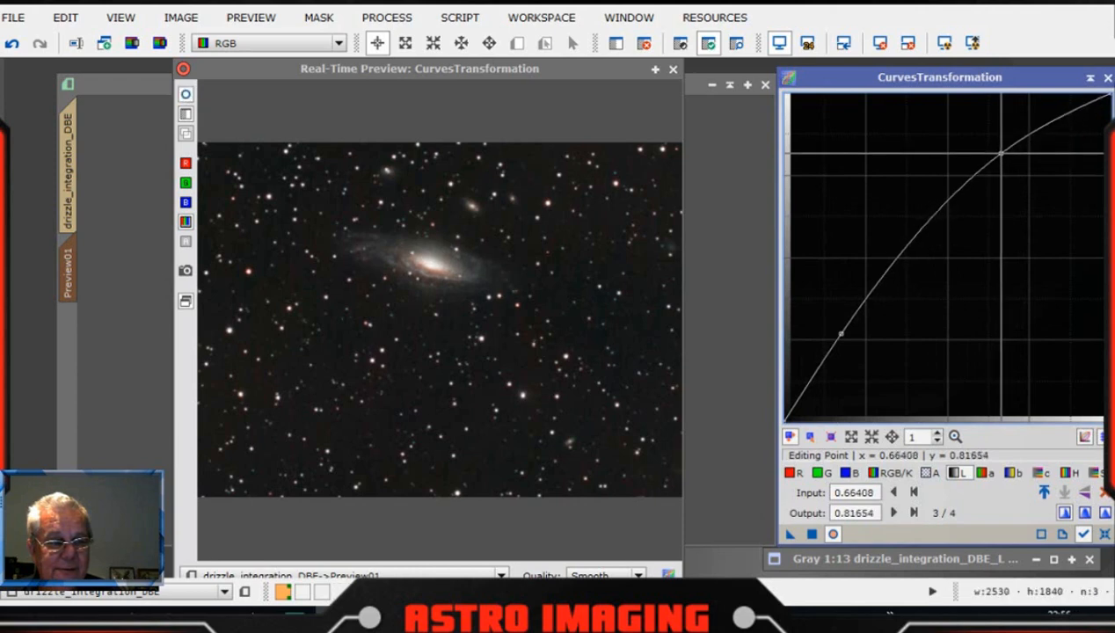
mouse_move(842, 333)
mouse_down()
mouse_move(859, 342)
mouse_move(823, 301)
mouse_move(859, 334)
mouse_move(864, 324)
mouse_move(856, 337)
mouse_up()
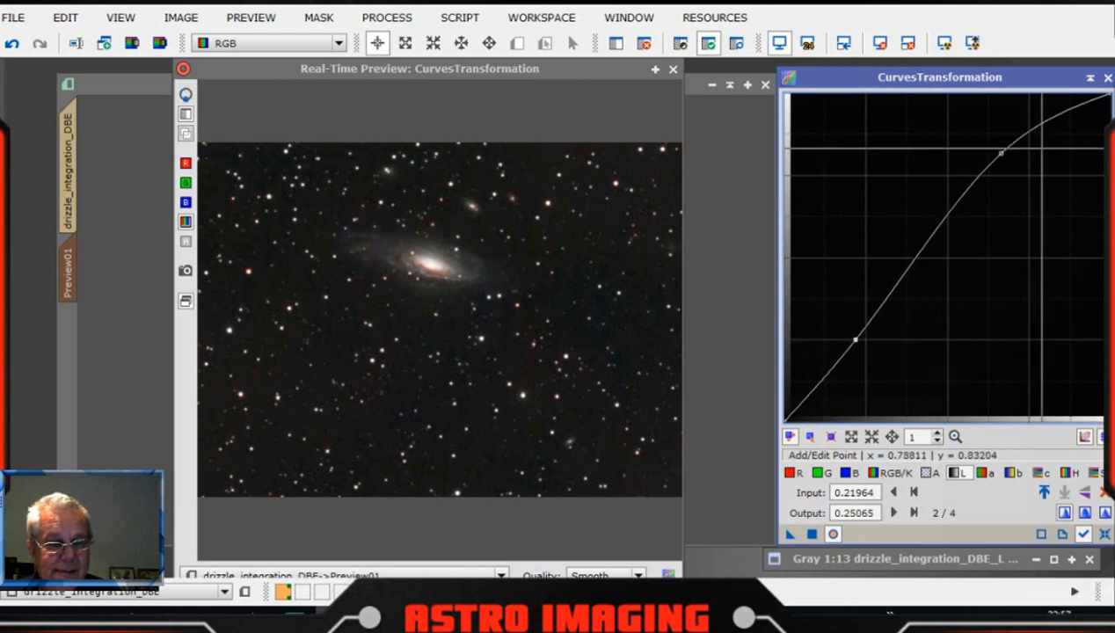
click(1002, 153)
mouse_move(1001, 153)
mouse_down()
mouse_move(995, 143)
mouse_move(1002, 149)
mouse_up()
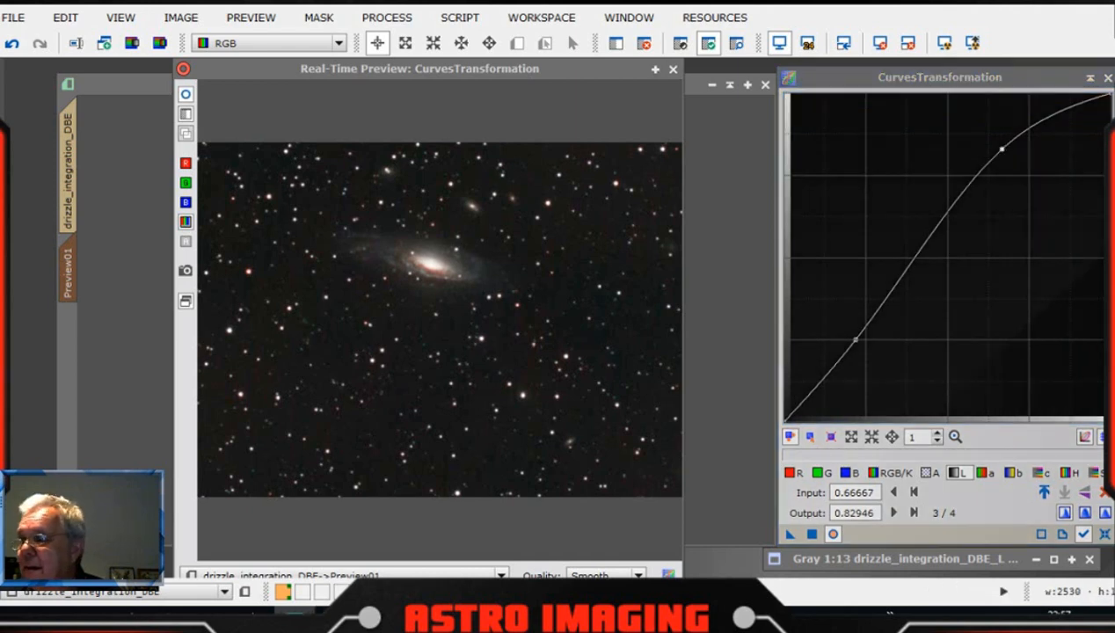
Close the real-time preview, apply the lightness curve to the full drizzle_integration_DBE image, and close CurvesTransformation
click(673, 69)
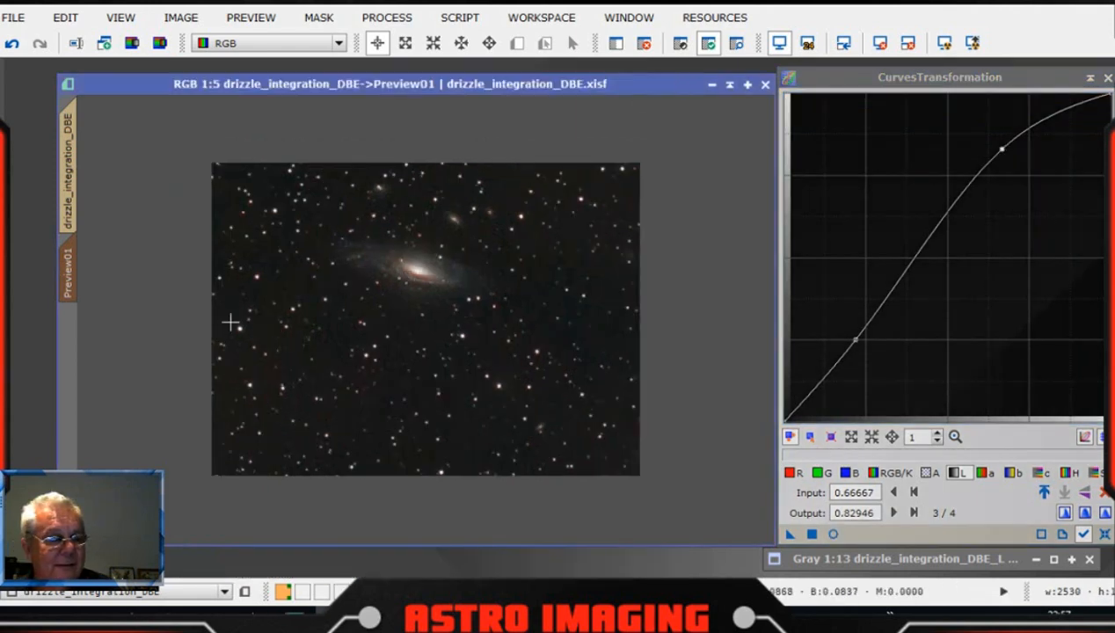
click(72, 169)
drag(789, 536, 554, 374)
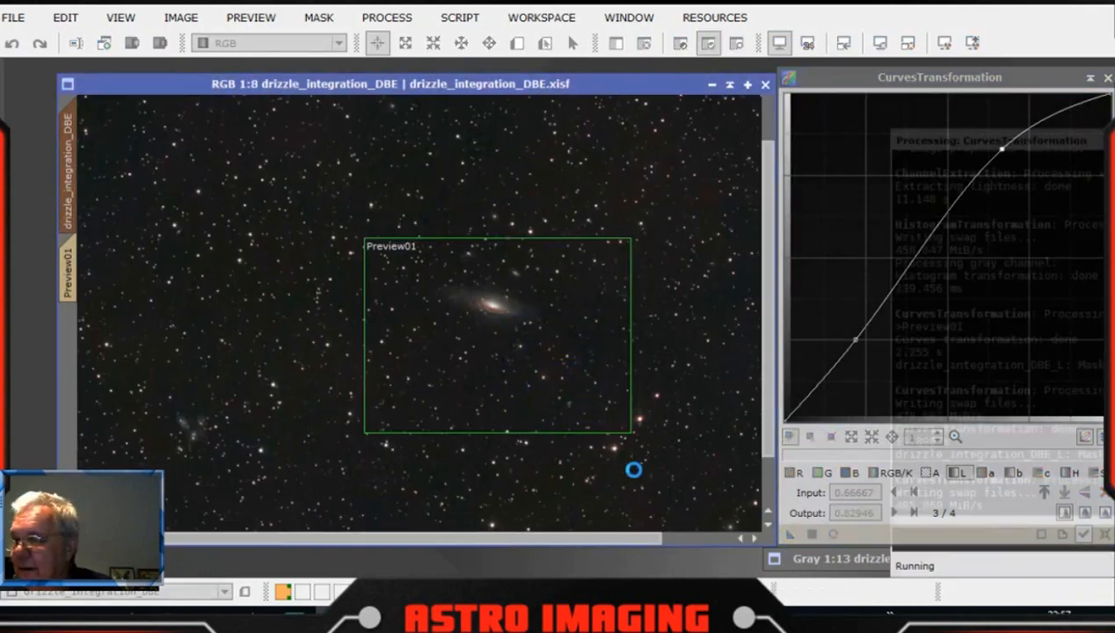
drag(505, 85, 526, 70)
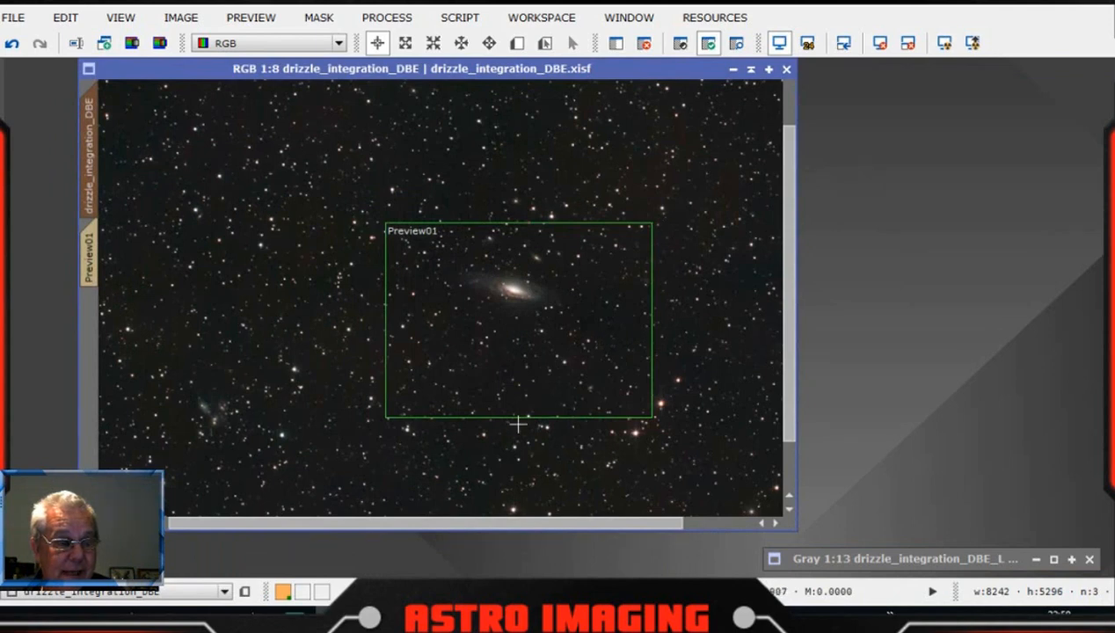
Show Preview01 enlarged to 1:3 and open LocalHistogramEqualization with its real-time preview
click(89, 273)
scroll(551, 288, up, 1)
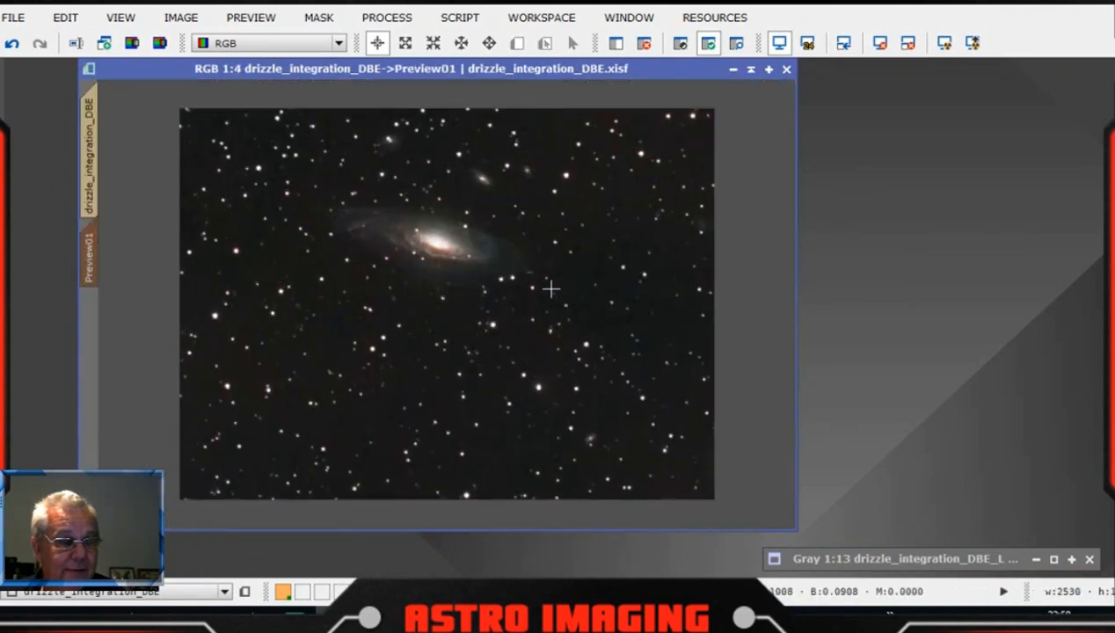
scroll(550, 289, up, 1)
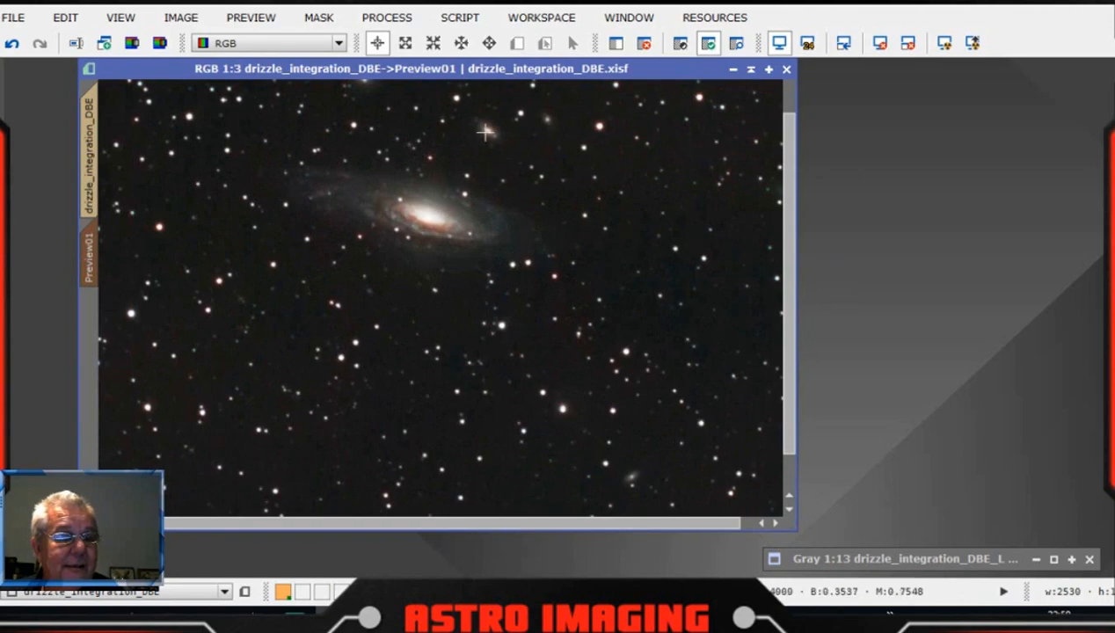
click(397, 18)
mouse_move(488, 10)
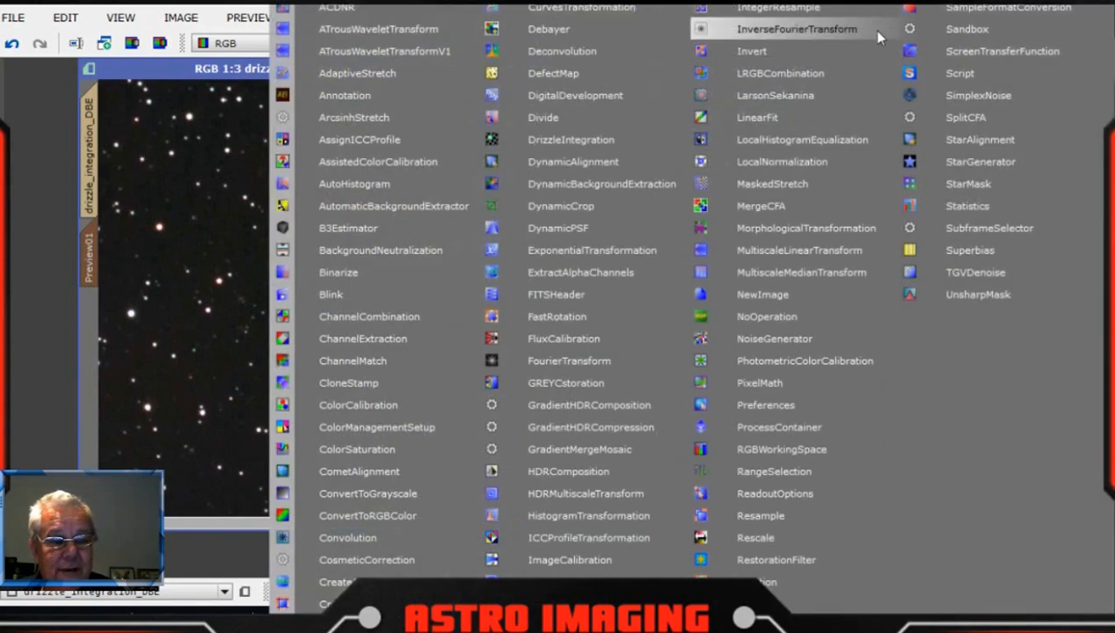
click(818, 140)
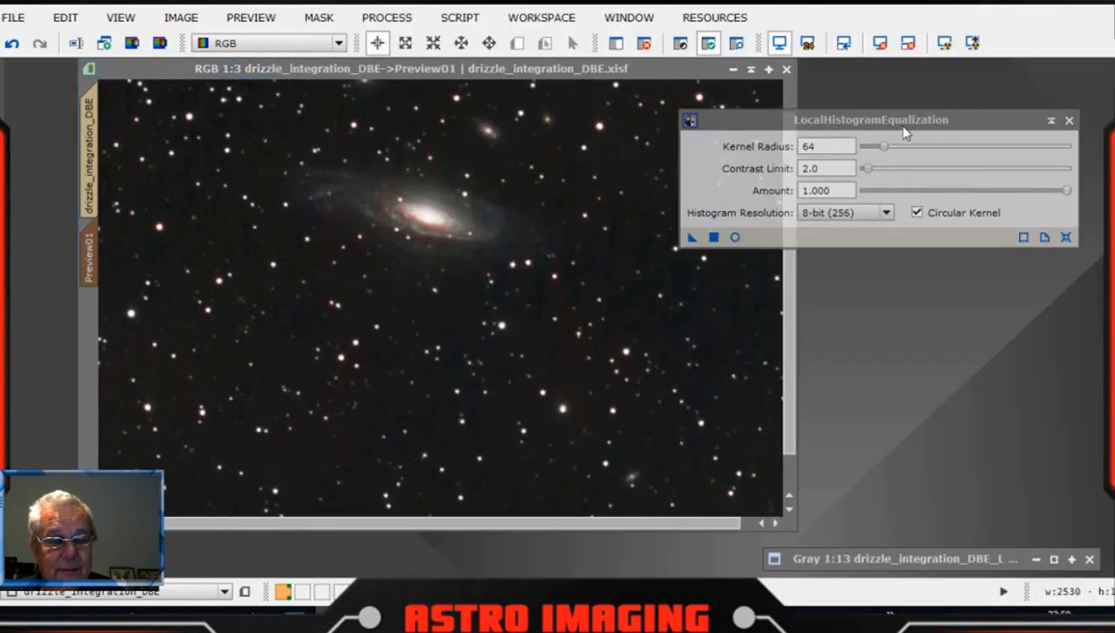
drag(904, 130, 932, 131)
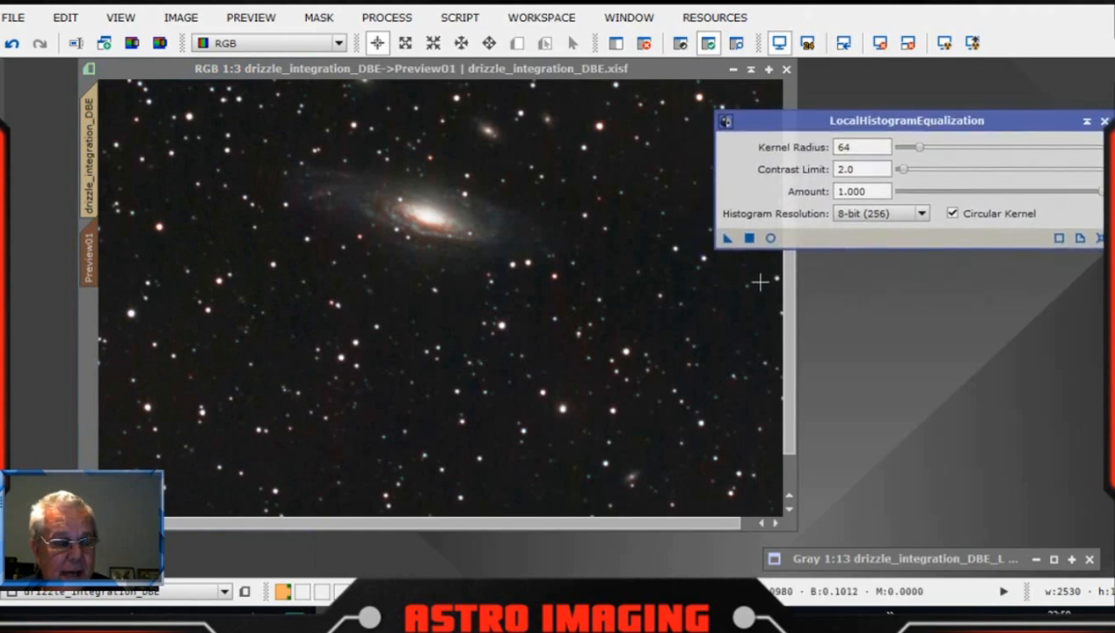
click(771, 237)
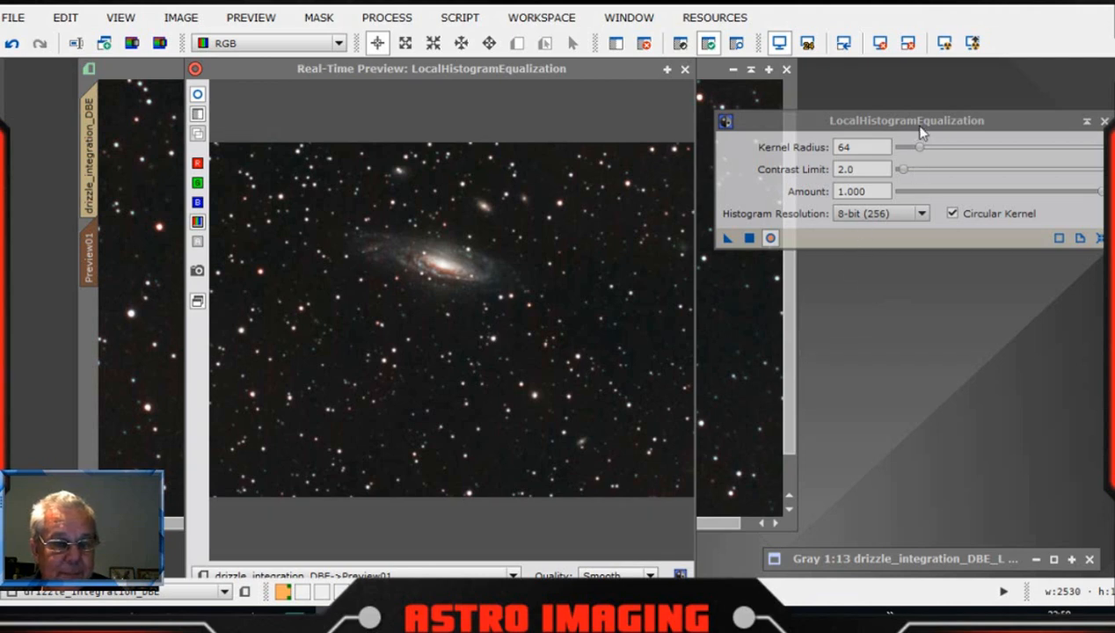
drag(921, 131, 918, 137)
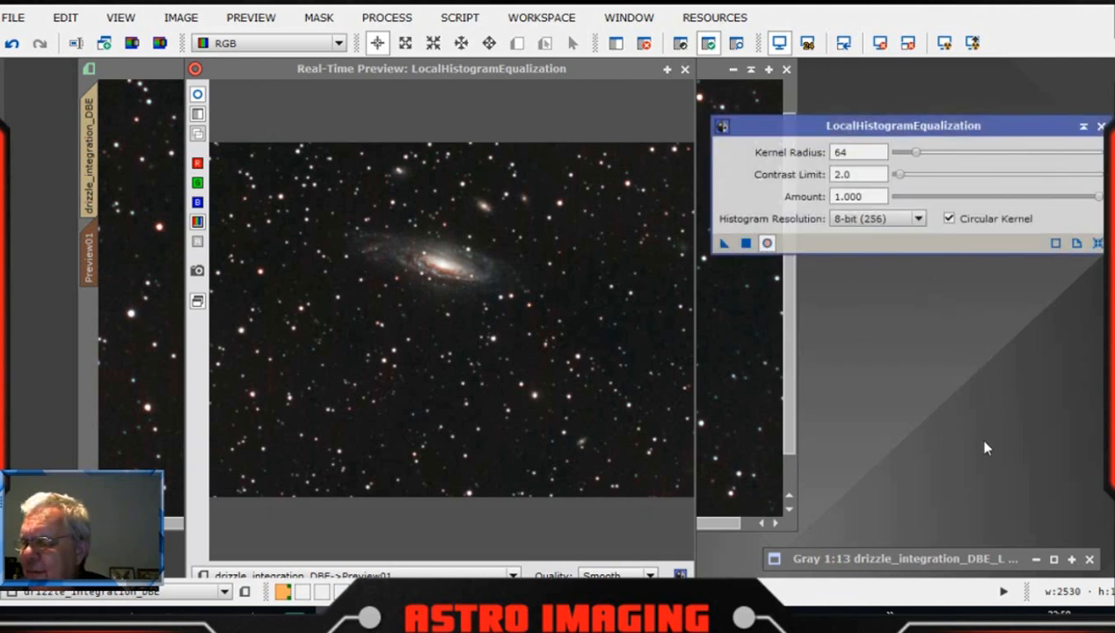
Try kernel radius 306 with contrast limits 18 and 6.5, try kernel radius 58, and reset the settings to their defaults
drag(898, 174, 951, 177)
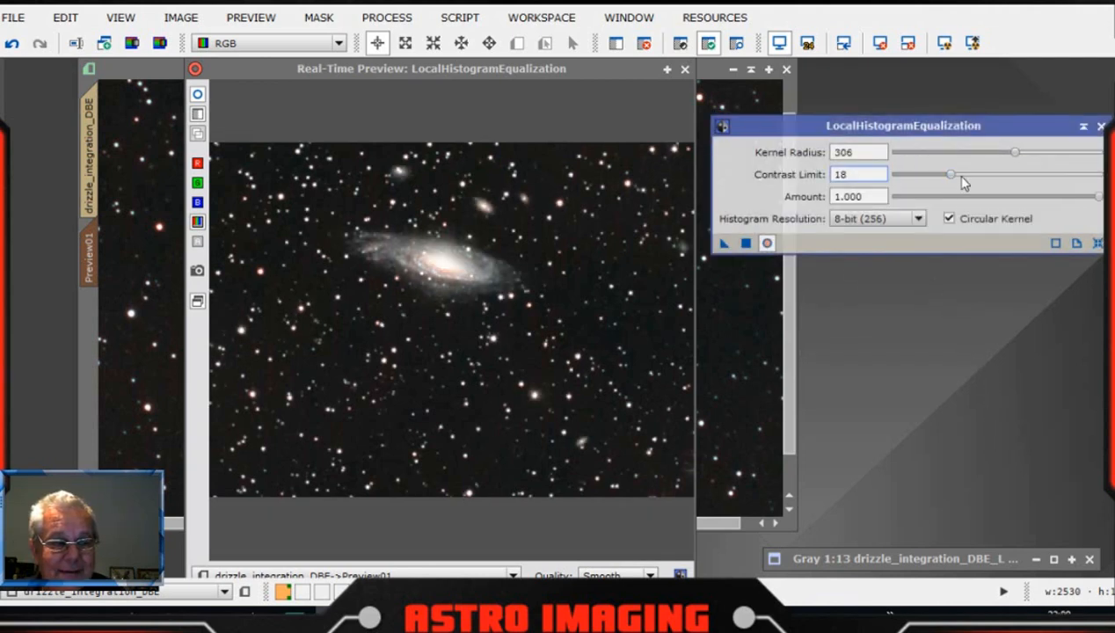
drag(954, 182, 921, 180)
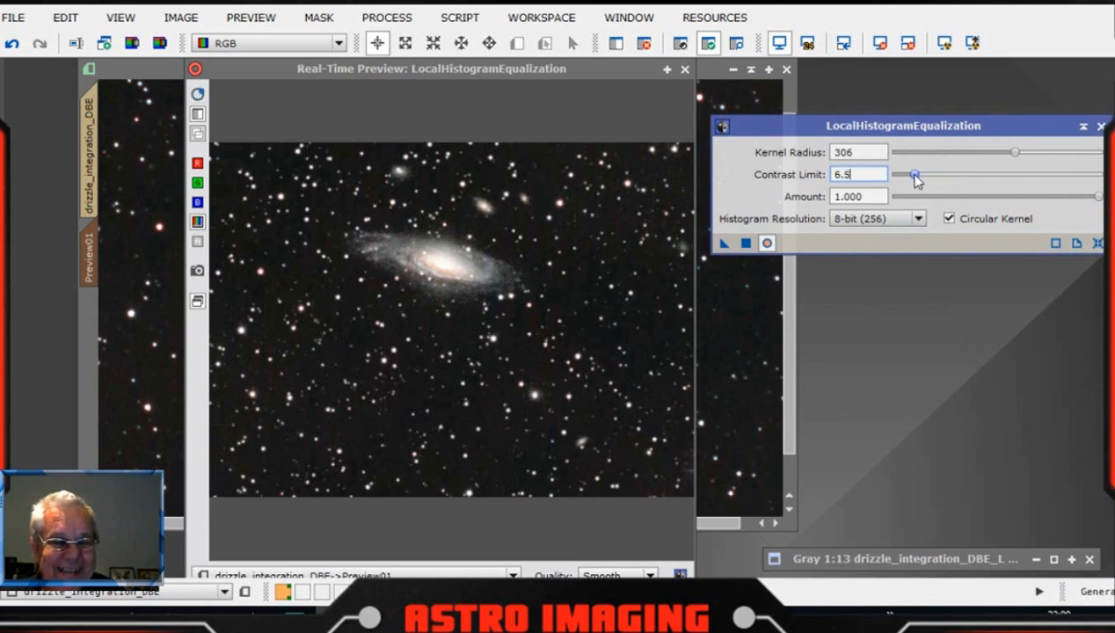
click(1096, 243)
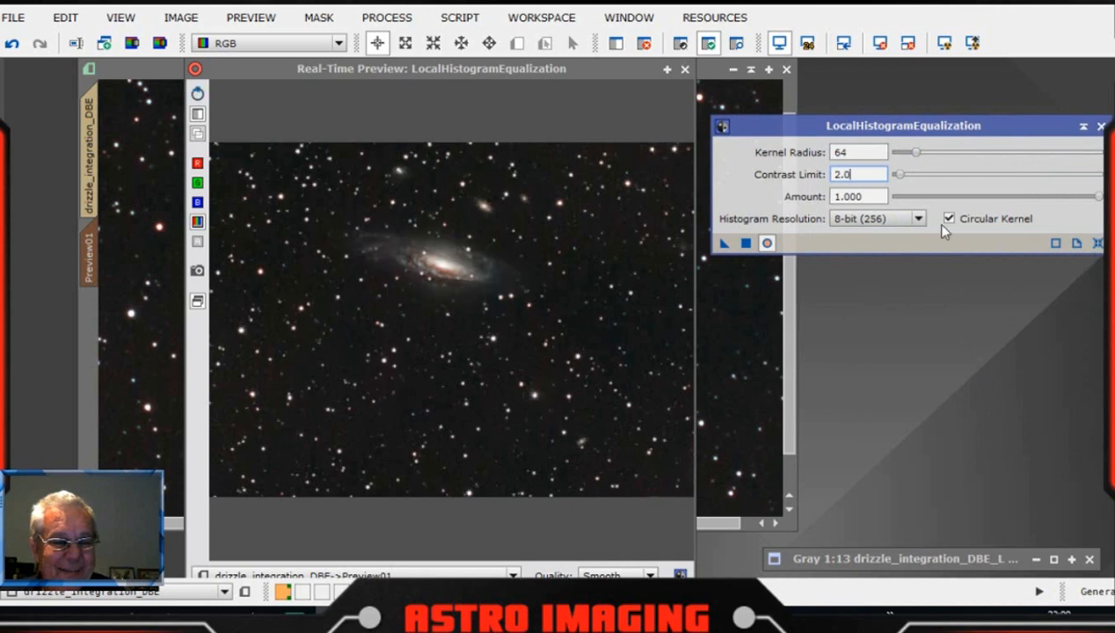
drag(917, 152, 909, 153)
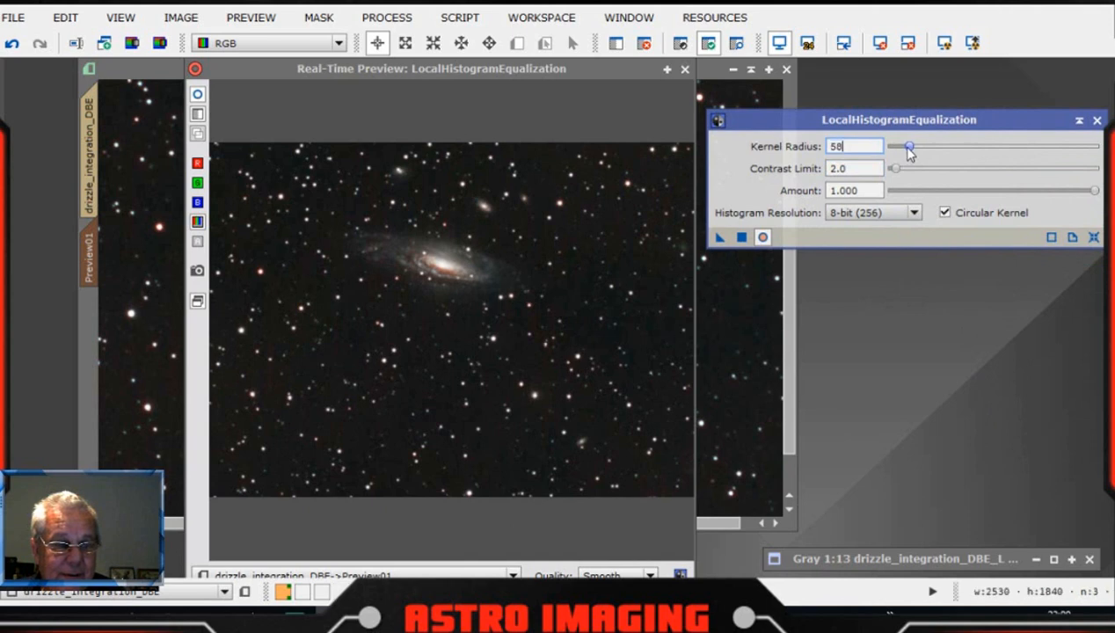
click(1093, 237)
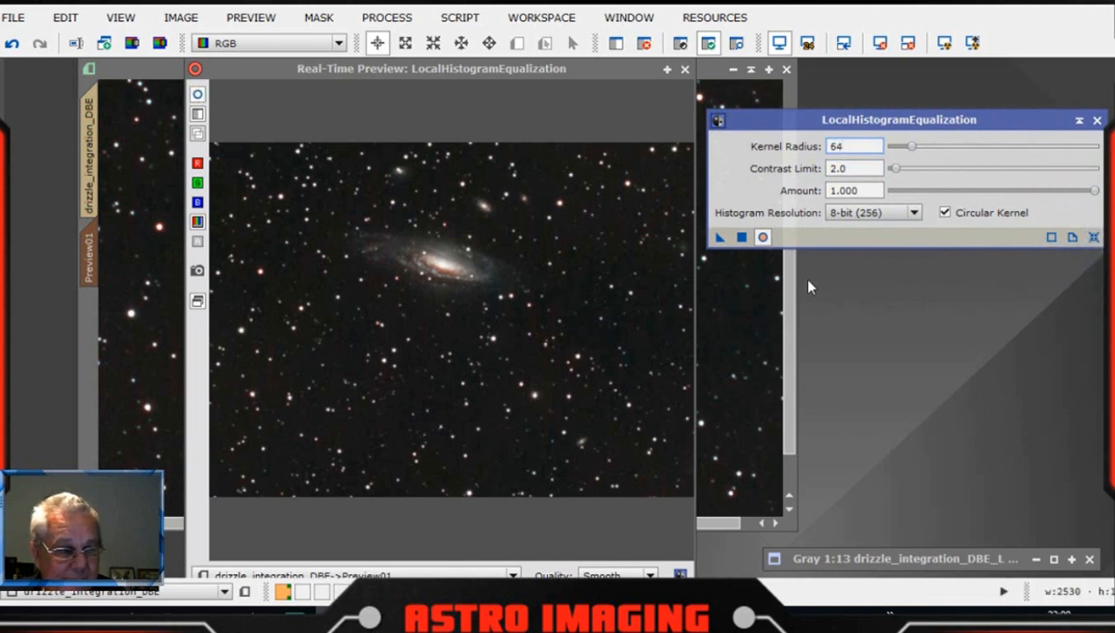
Close the real-time preview and apply LocalHistogramEqualization to Preview01 with kernel radius 64, contrast limit 2.0 and amount 1.000
click(685, 69)
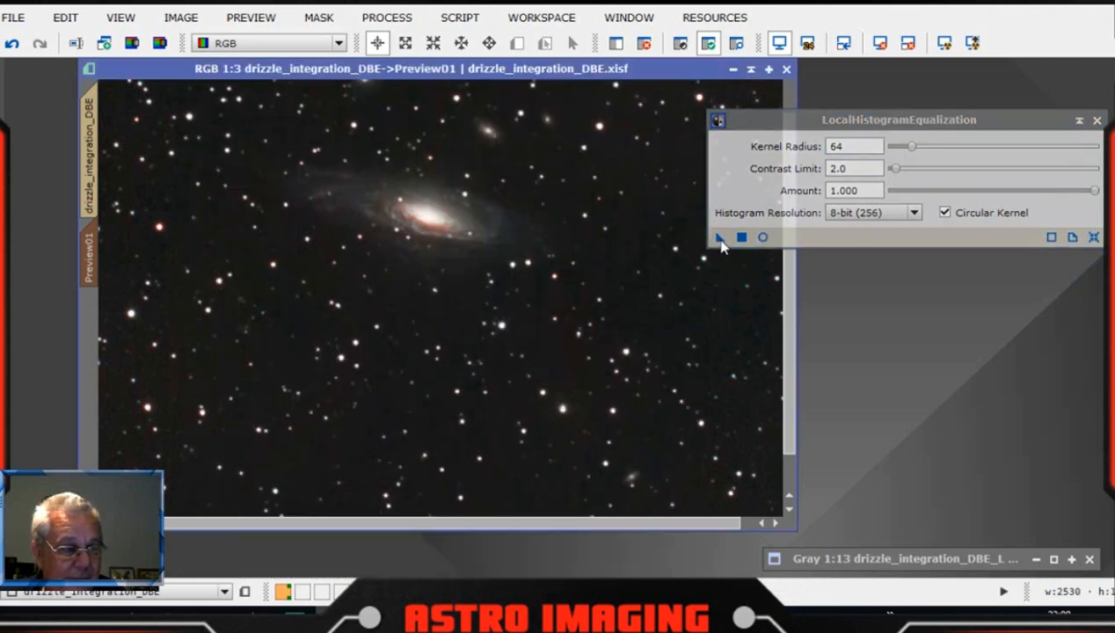
drag(720, 237, 527, 259)
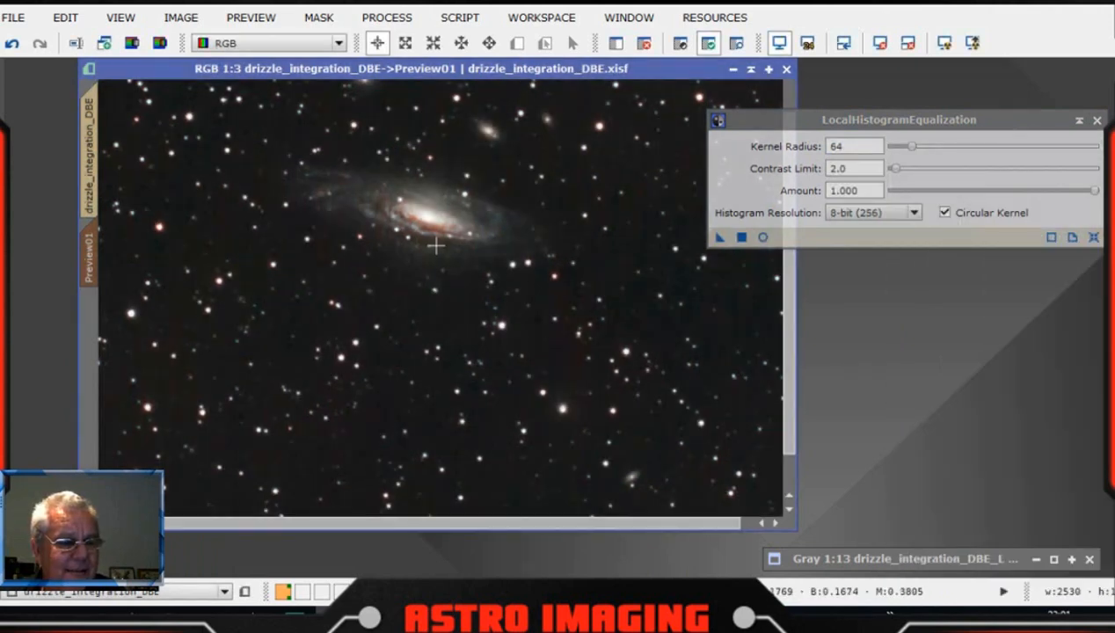
key(alt+n)
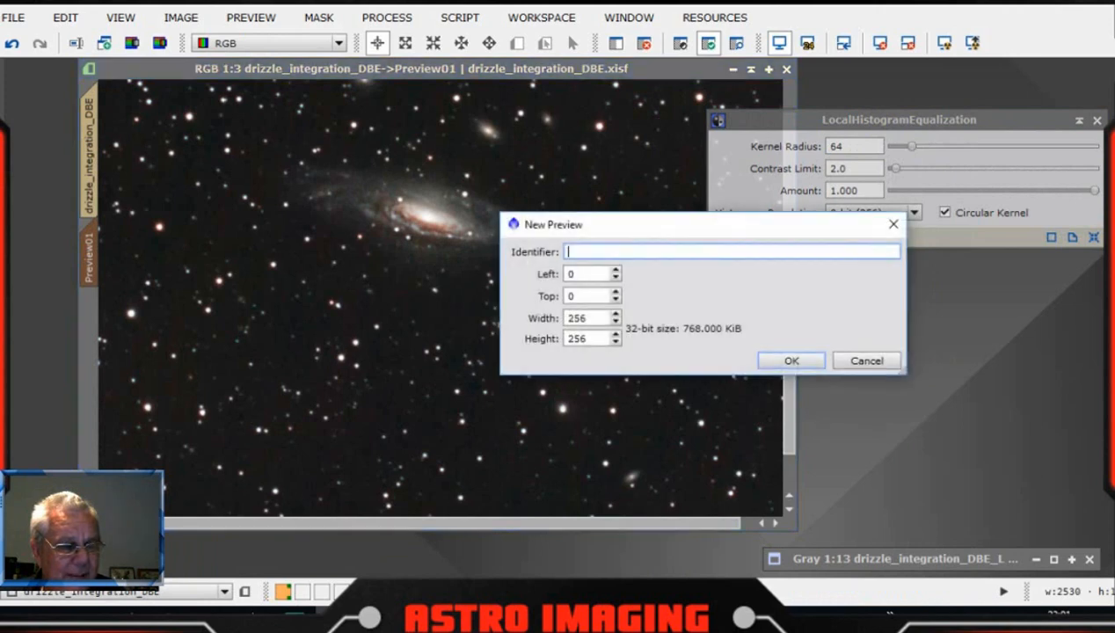
click(866, 361)
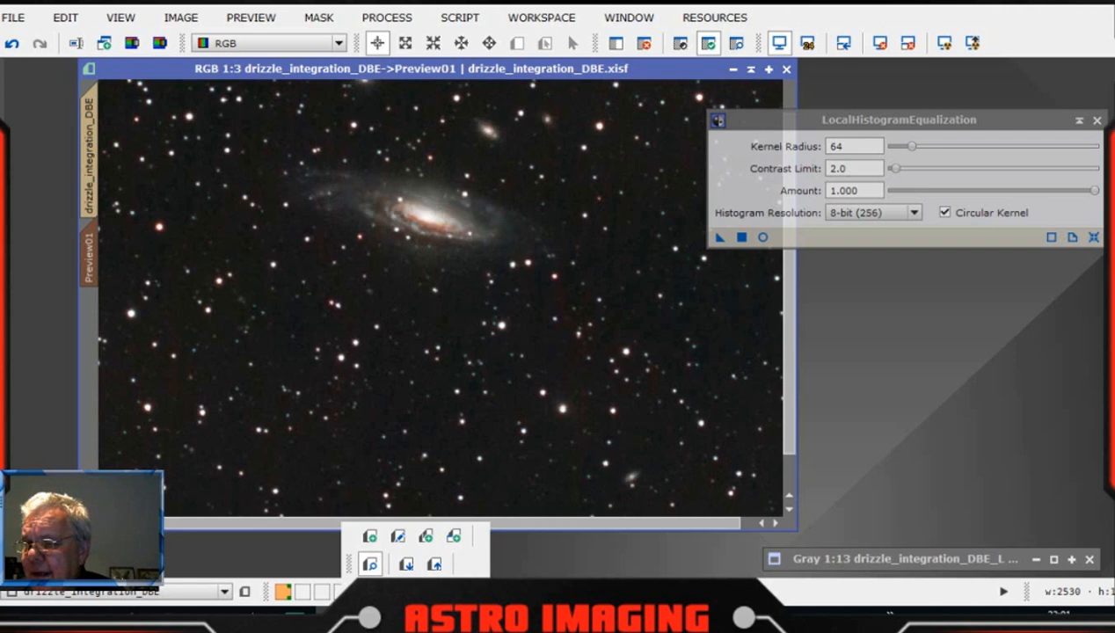
Compare the galaxy in Preview01 before and after local histogram equalization by toggling the preview's processing repeatedly
key(ctrl+shift+z)
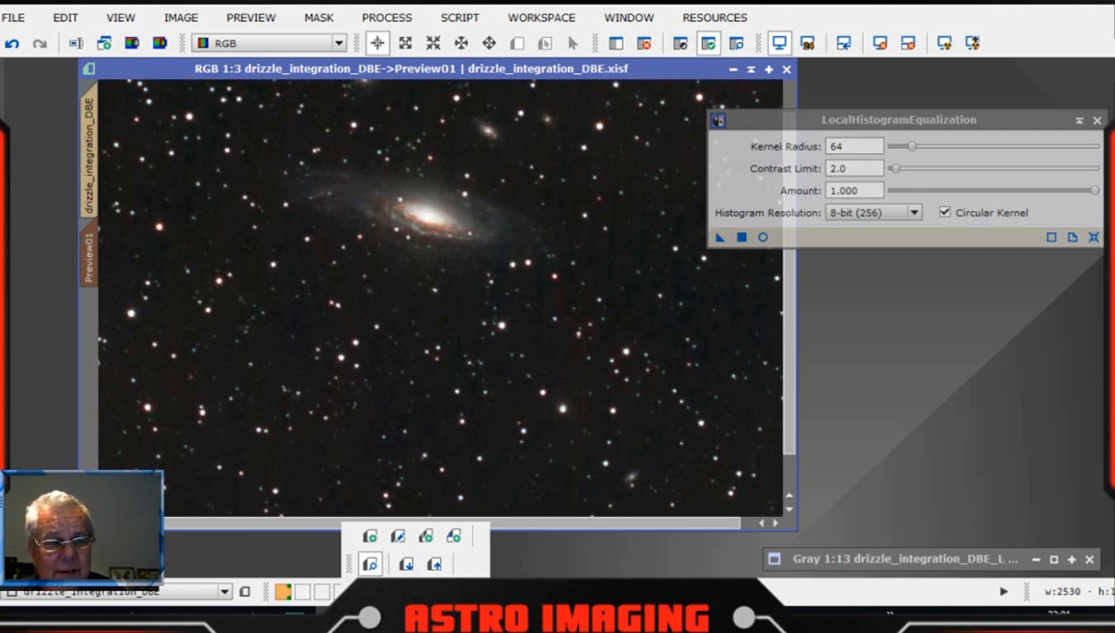
key(ctrl+shift+z)
key(ctrl+shift+z)
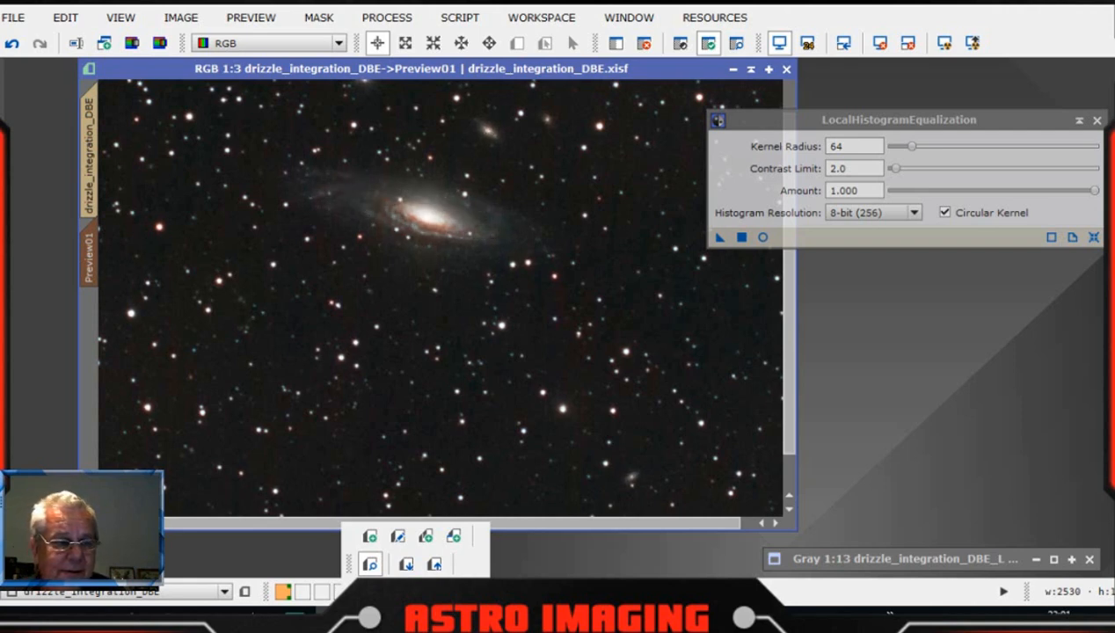
key(ctrl+shift+z)
key(ctrl+shift+z)
key(ctrl+shift+z)
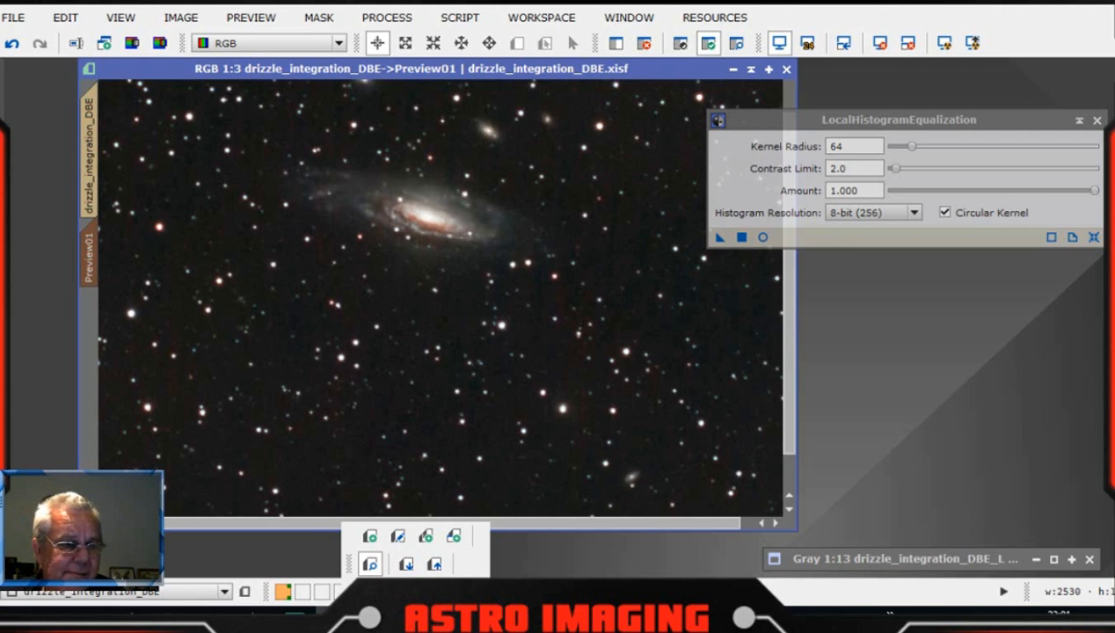
key(ctrl+shift+z)
key(ctrl+shift+z)
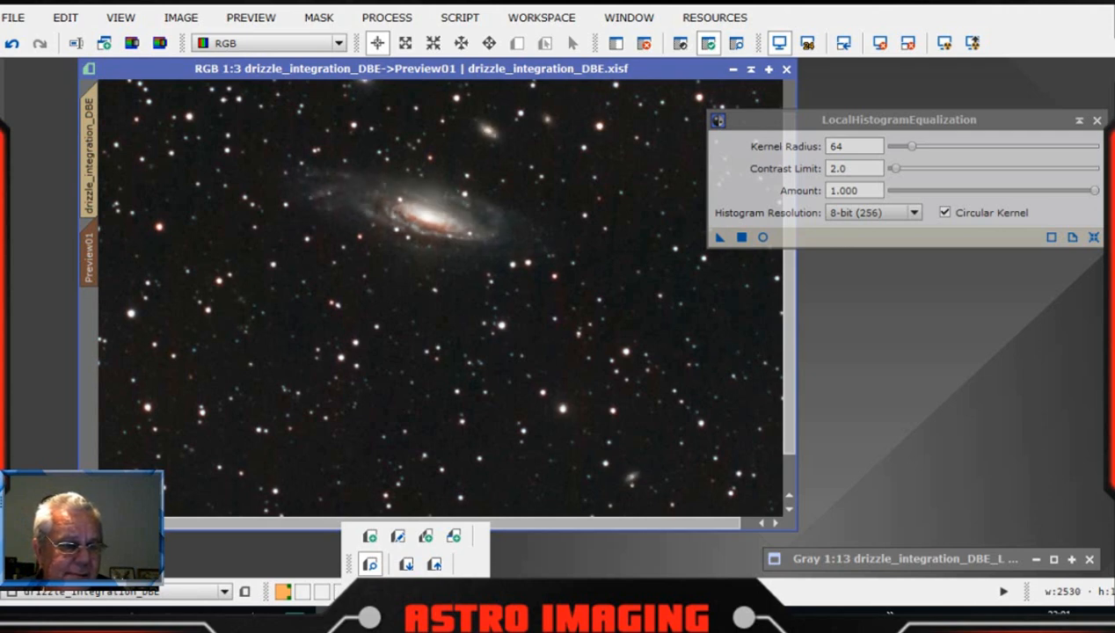
key(ctrl+shift+z)
key(ctrl+shift+z)
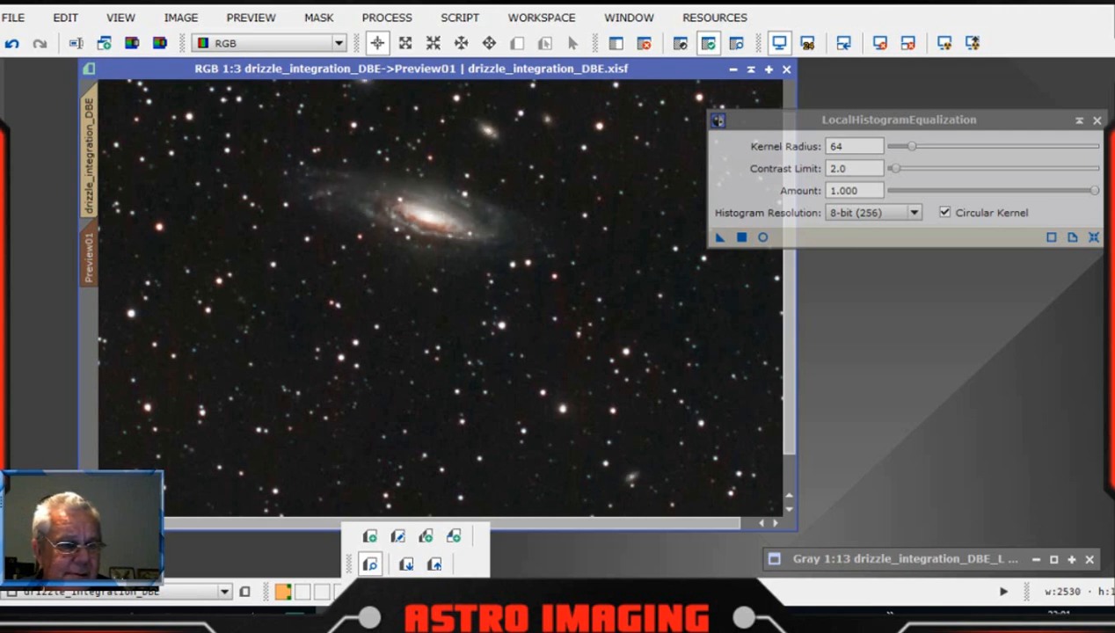
key(ctrl+shift+z)
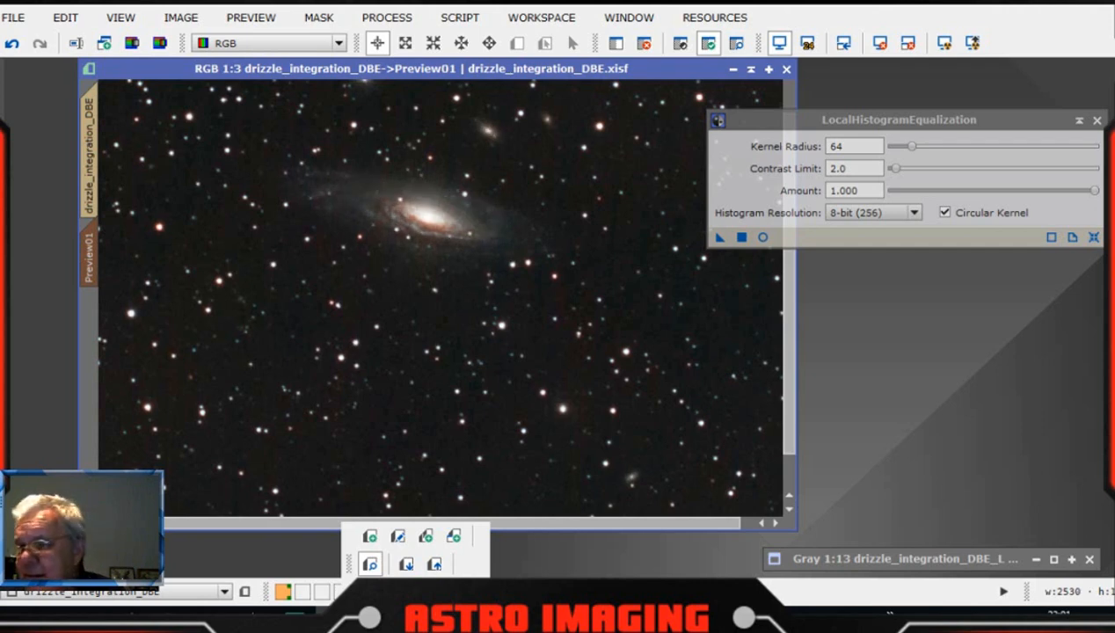
Apply LocalHistogramEqualization with kernel radius 64, contrast limit 2.0 and amount 1.000 to the full drizzle_integration_DBE image and close the process
key(ctrl+shift+z)
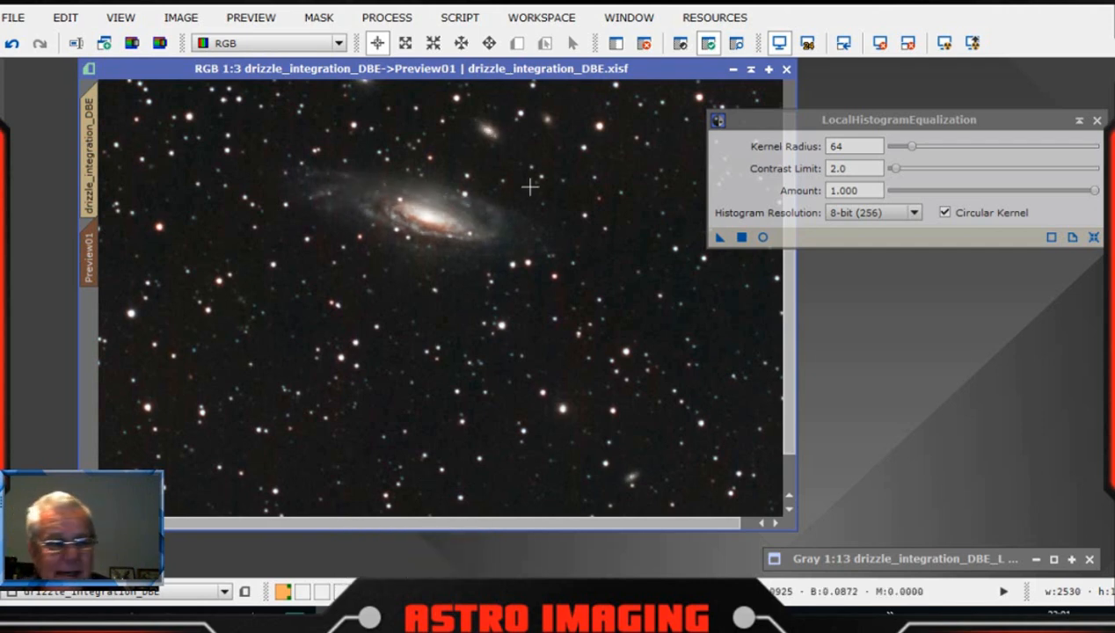
click(92, 175)
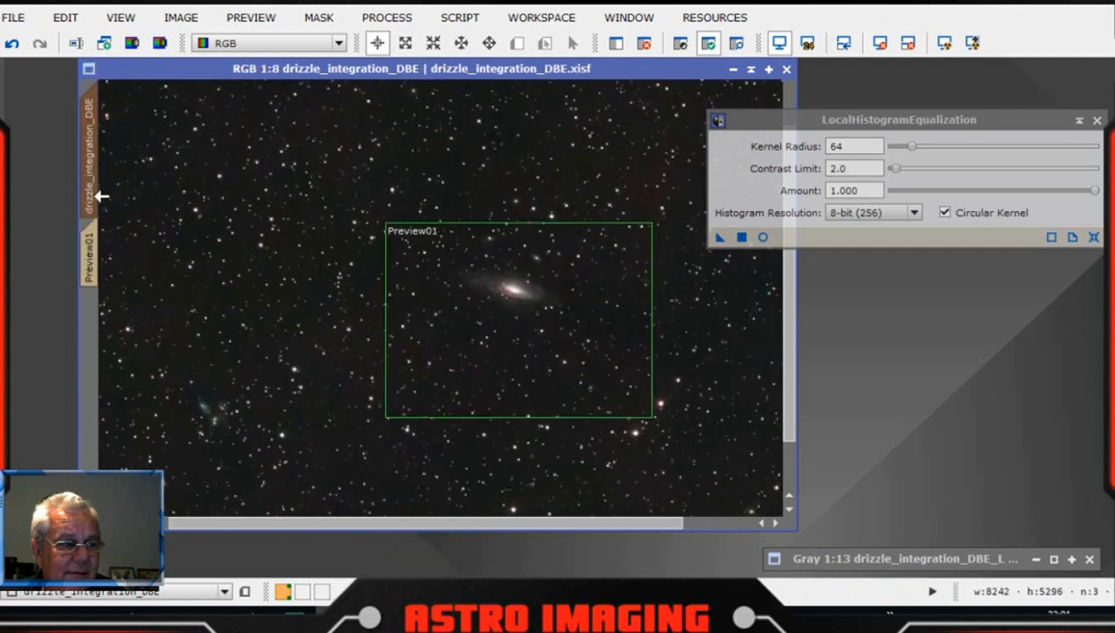
drag(719, 237, 525, 299)
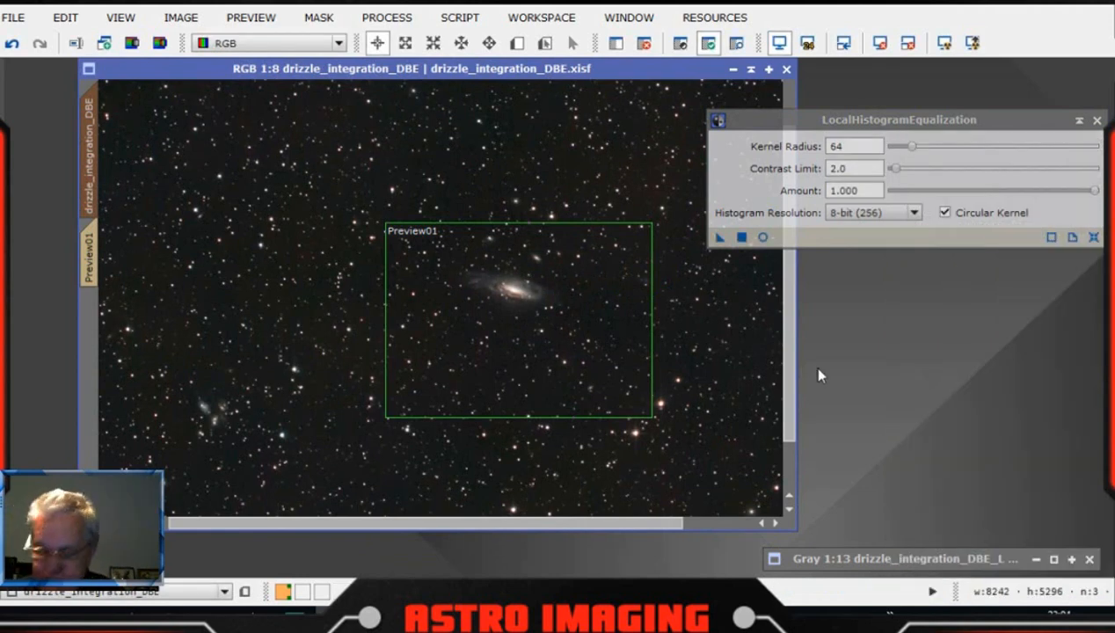
click(943, 125)
drag(943, 123, 926, 135)
click(1080, 134)
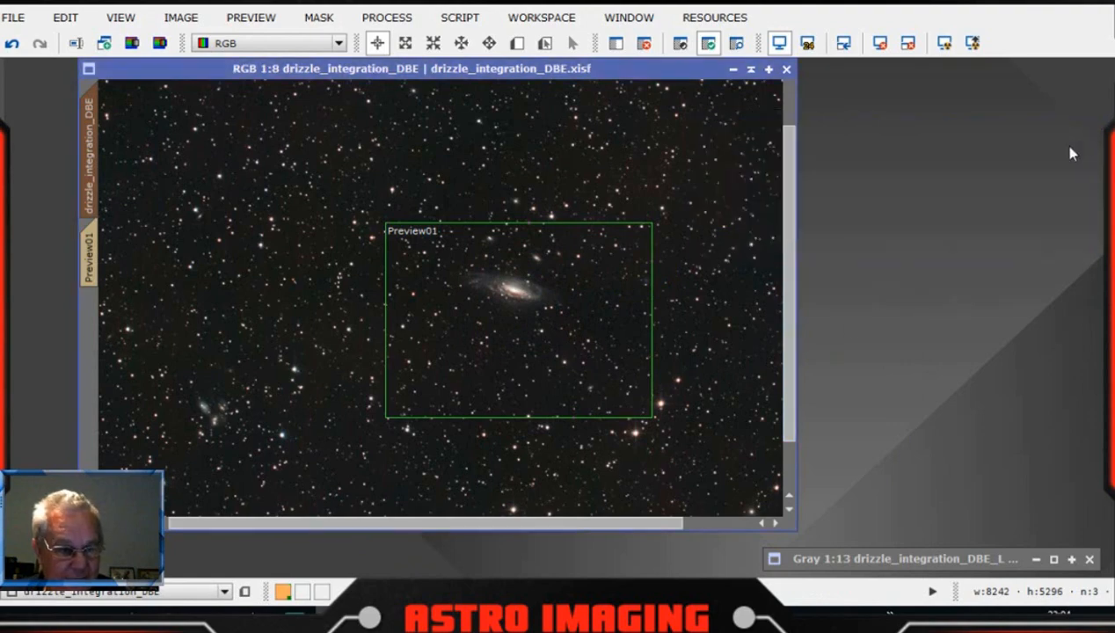
Check the equalized galaxy in the full image and in Preview01, and delete Preview01
drag(673, 69, 788, 84)
scroll(756, 343, up, 1)
scroll(756, 343, up, 2)
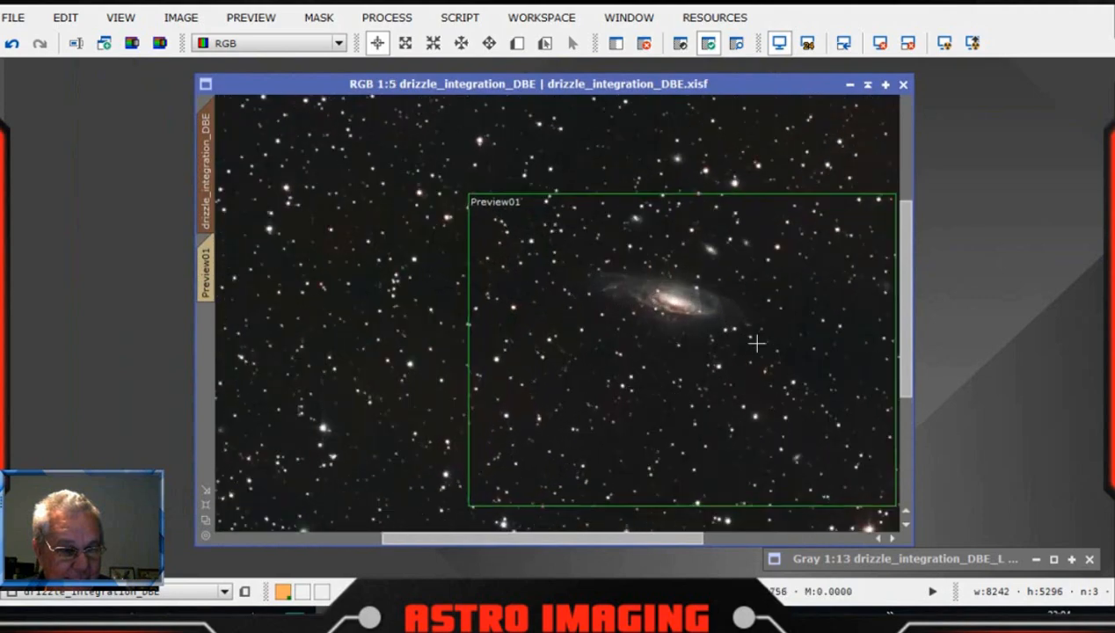
scroll(756, 343, up, 1)
scroll(756, 343, down, 4)
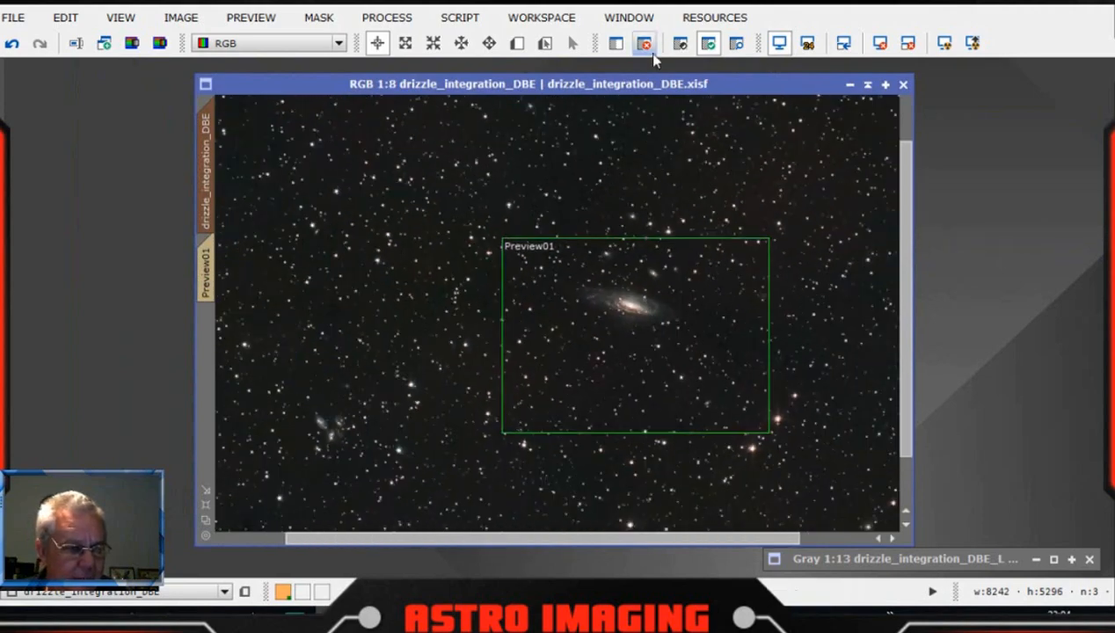
drag(649, 91, 671, 76)
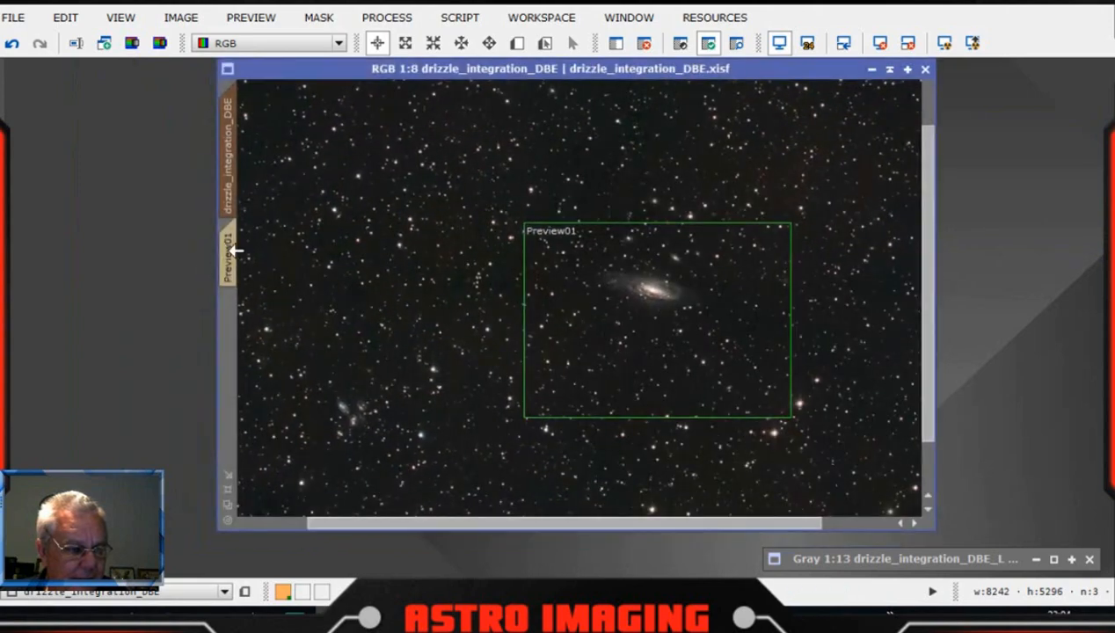
click(230, 253)
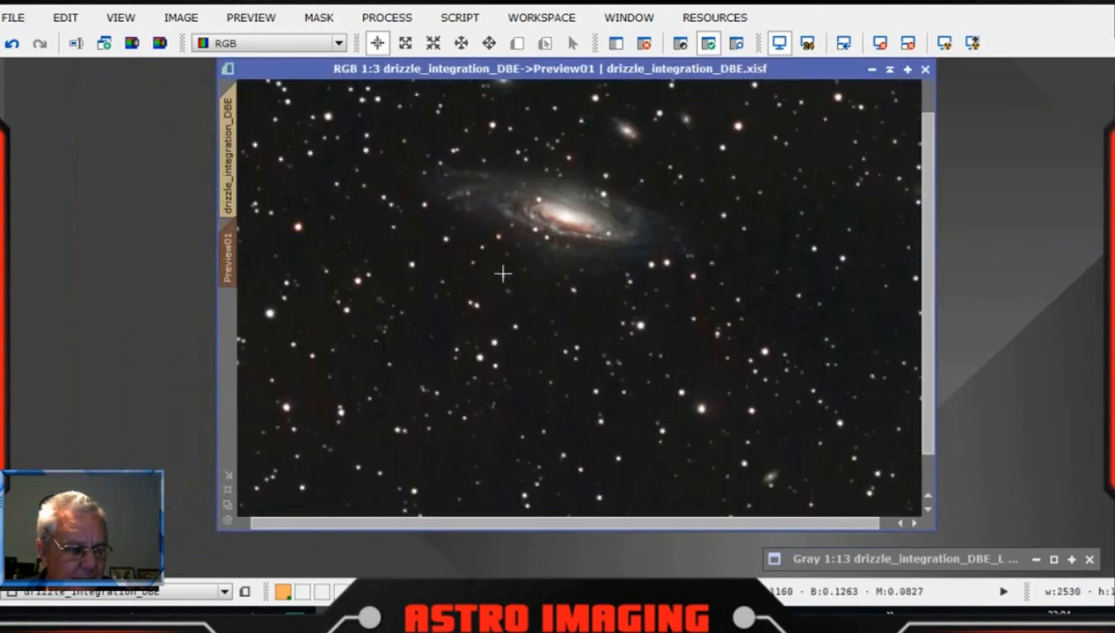
right_click(228, 262)
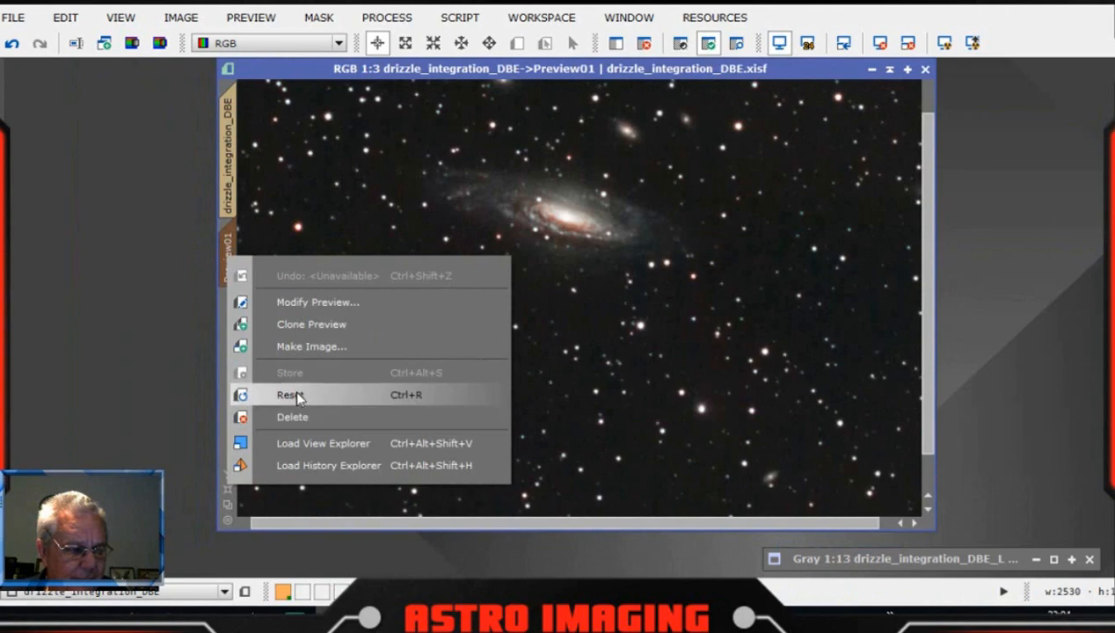
click(295, 417)
Examine the galaxies and star field of the full image close up and as a whole
scroll(423, 398, up, 5)
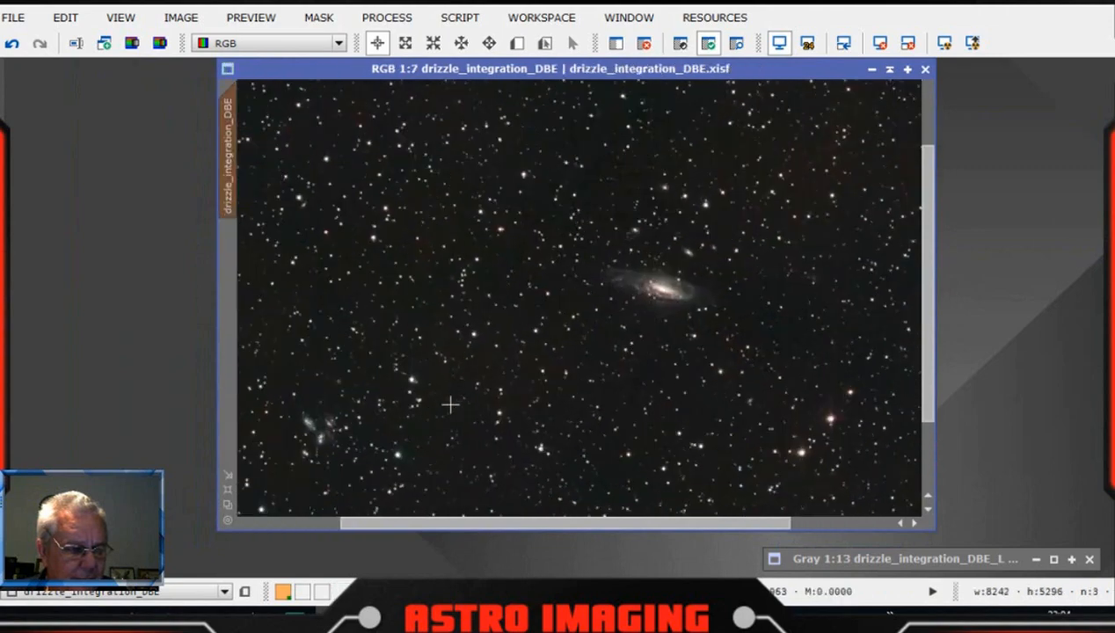
drag(603, 526, 387, 525)
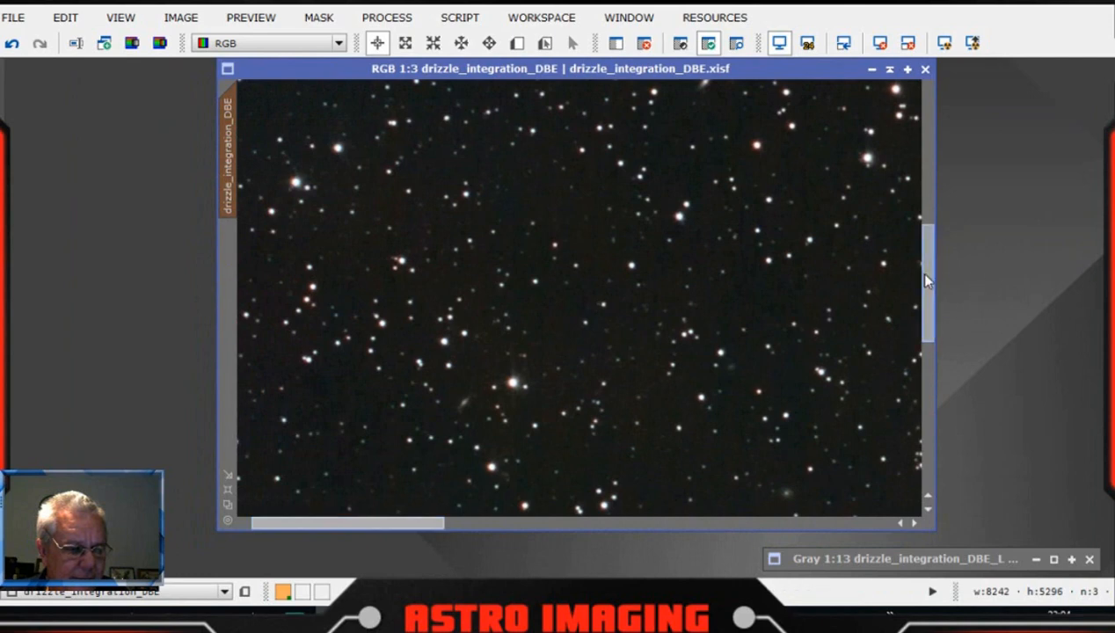
drag(926, 273, 923, 310)
drag(381, 526, 648, 524)
scroll(646, 455, down, 7)
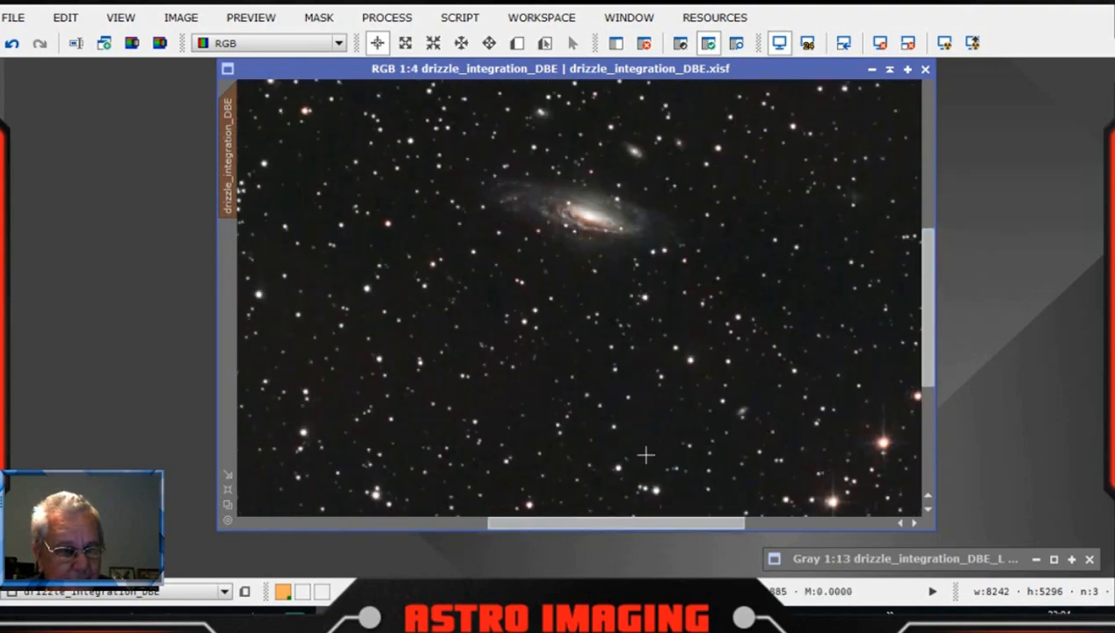
scroll(646, 454, down, 1)
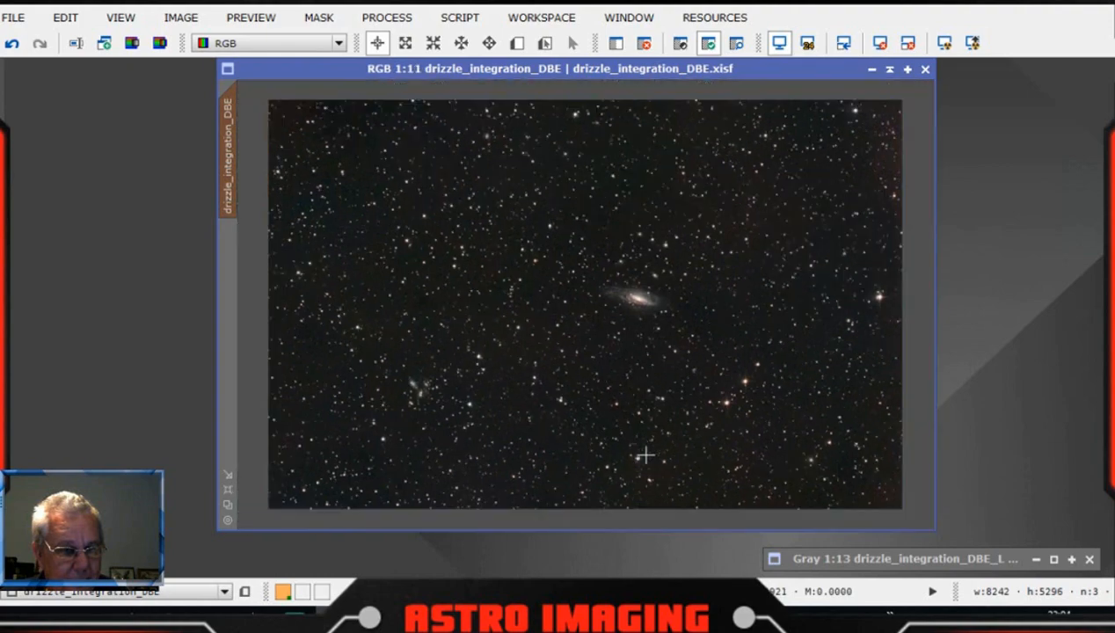
scroll(645, 454, up, 1)
Remove the mask from the drizzle_integration_DBE image
drag(720, 69, 545, 85)
click(318, 18)
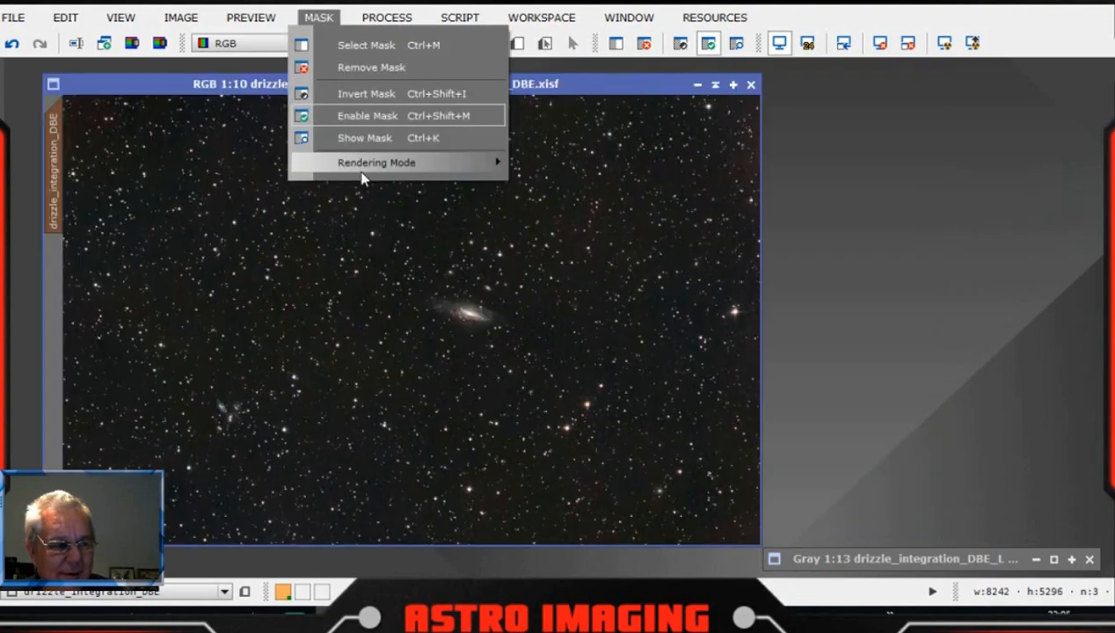
click(378, 69)
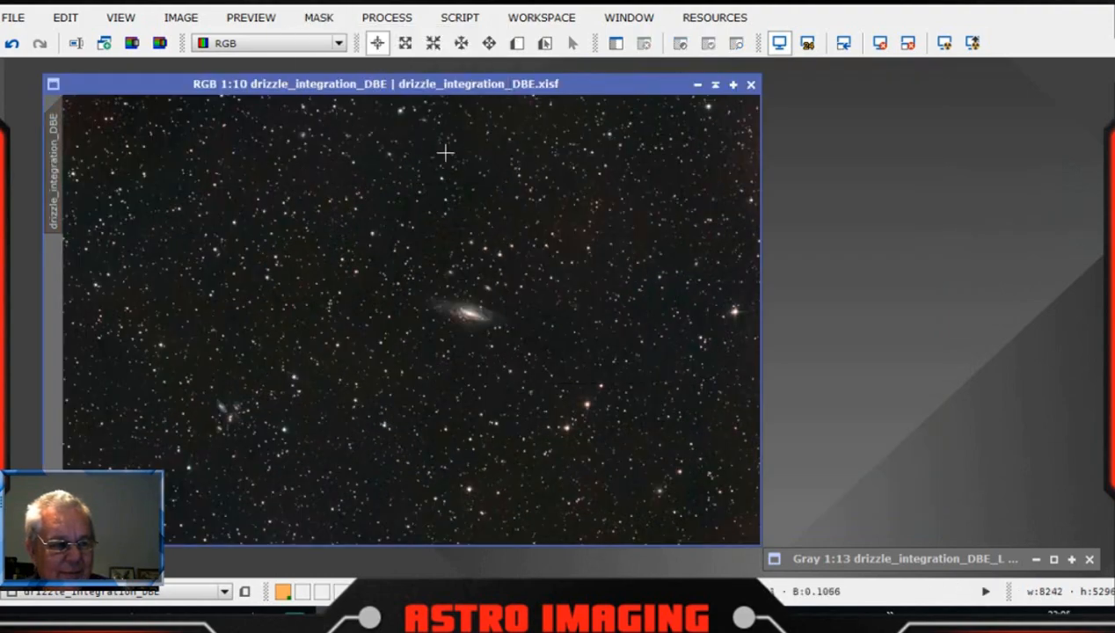
drag(544, 84, 507, 69)
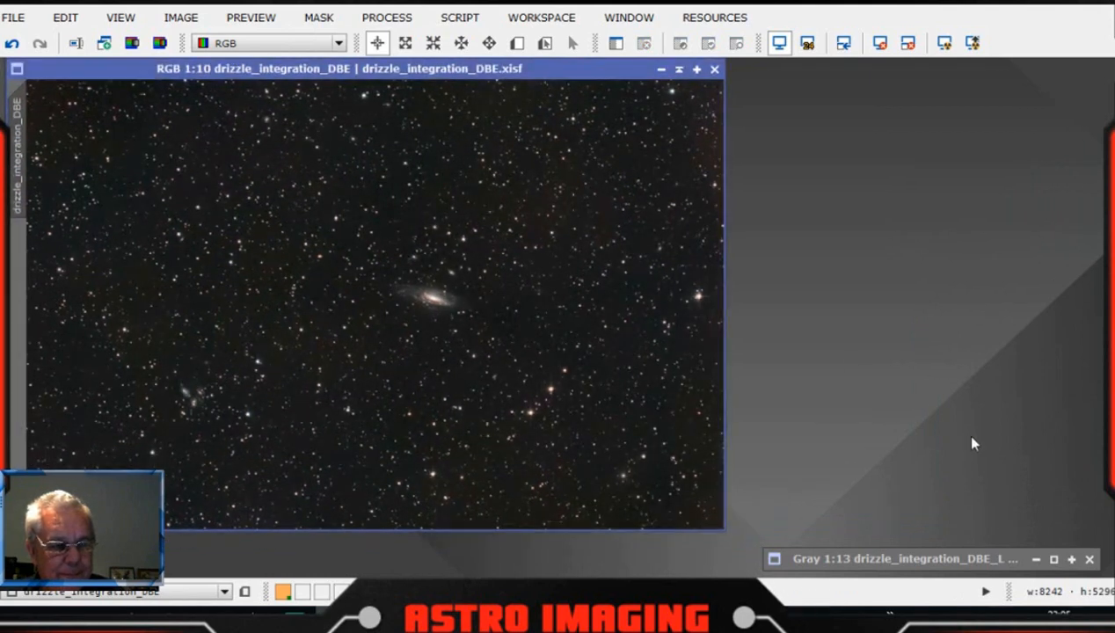
Close the drizzle_integration_DBE_L mask image without saving it
drag(955, 556, 862, 477)
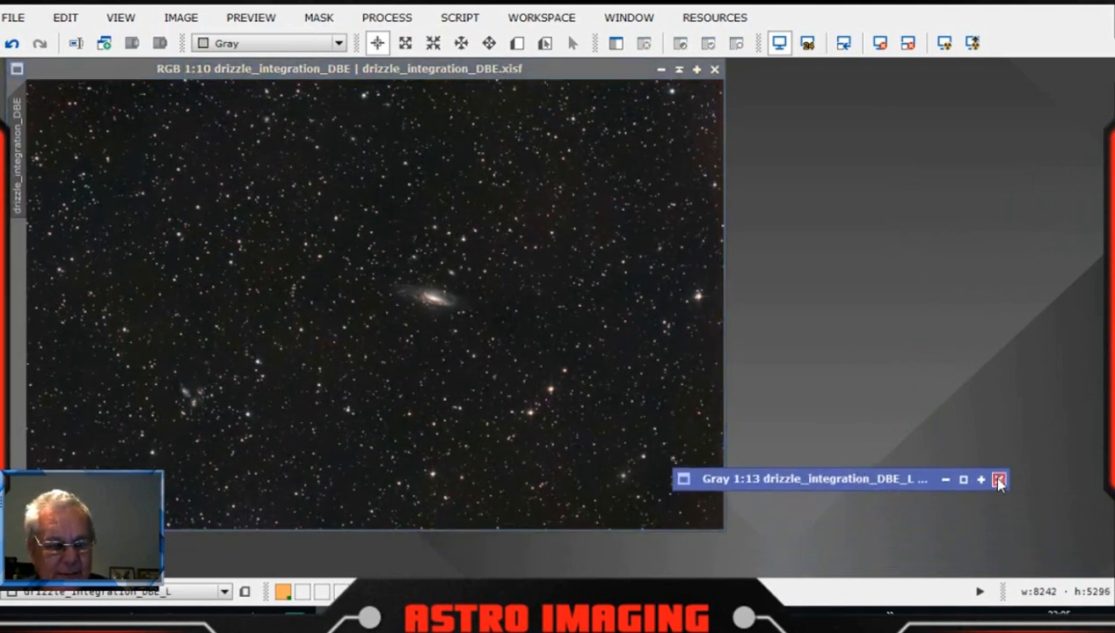
click(999, 479)
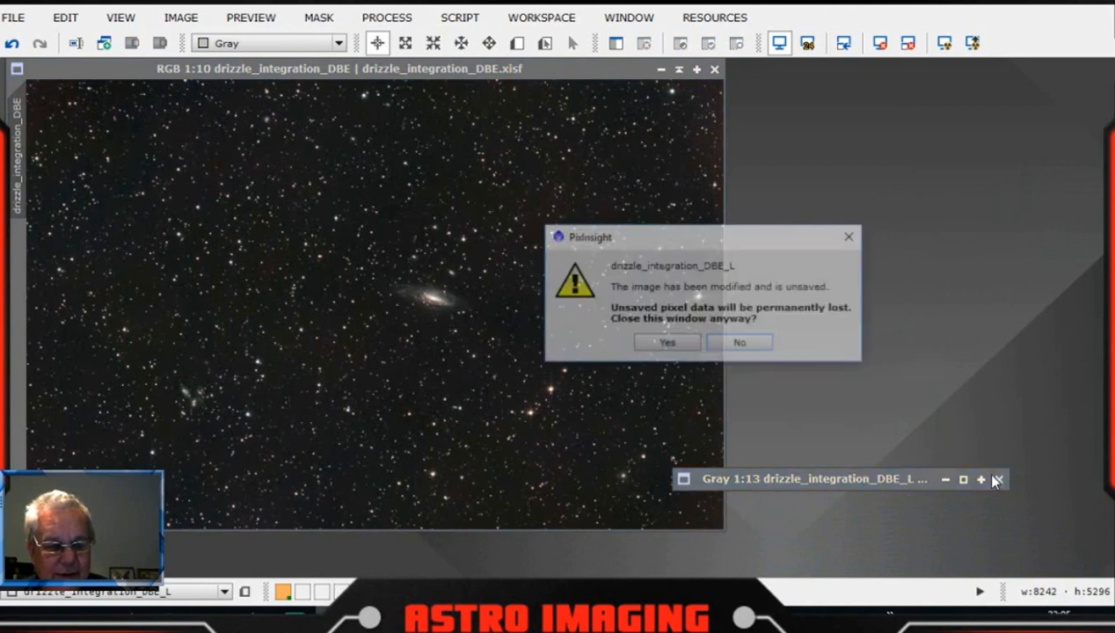
click(666, 343)
click(672, 343)
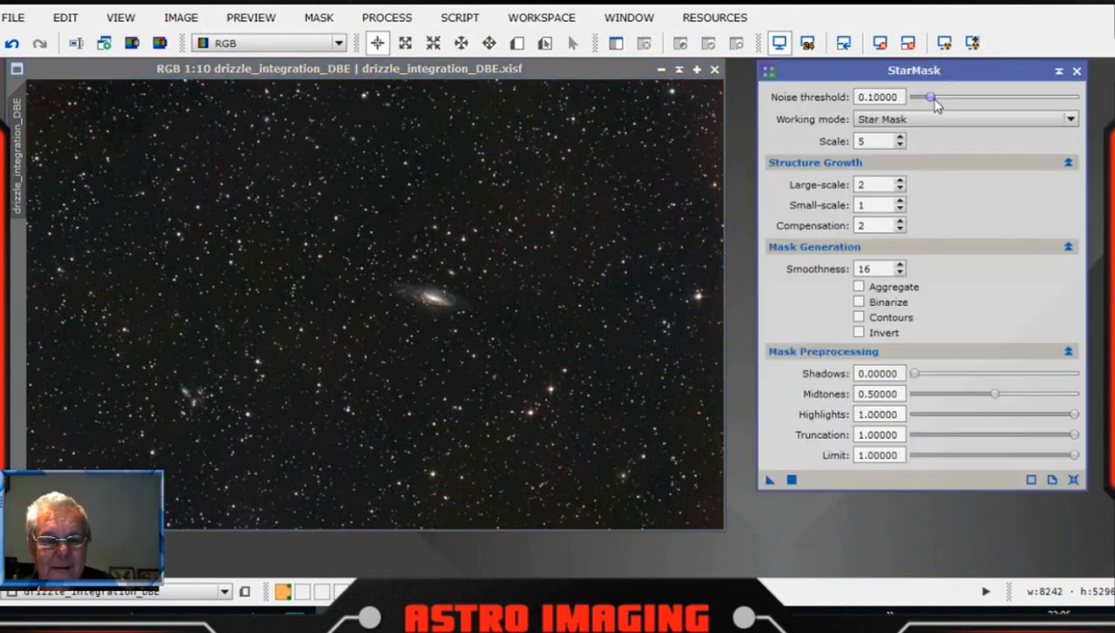
Generate a star mask of the drizzled image using StarMask with noise threshold 0.20000 and scale 5, and move the process window aside
drag(931, 99, 936, 100)
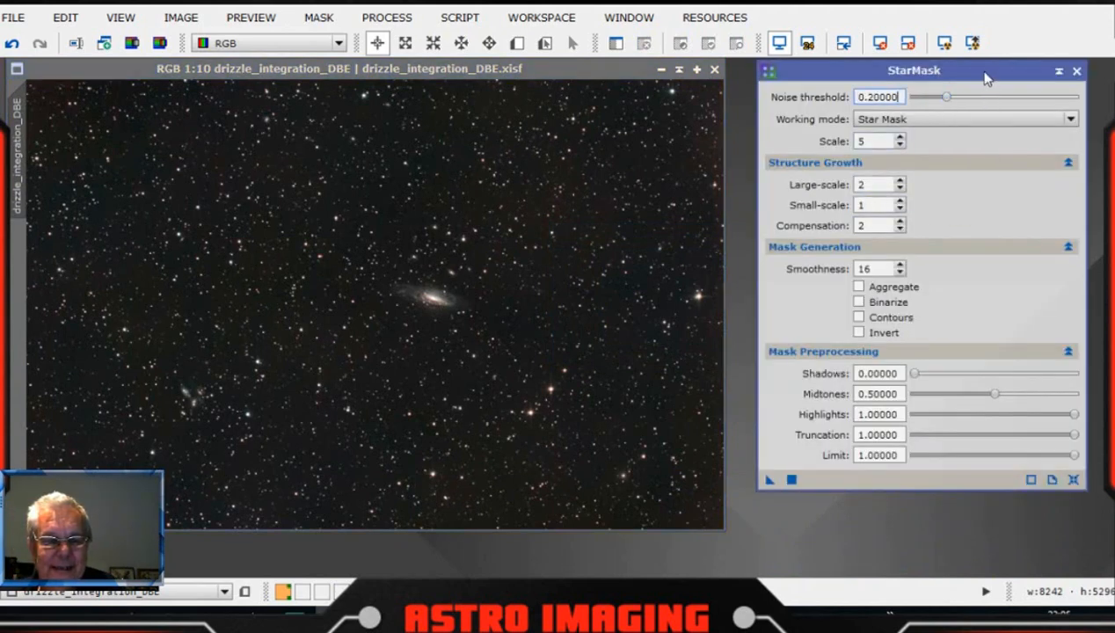
drag(985, 76, 581, 84)
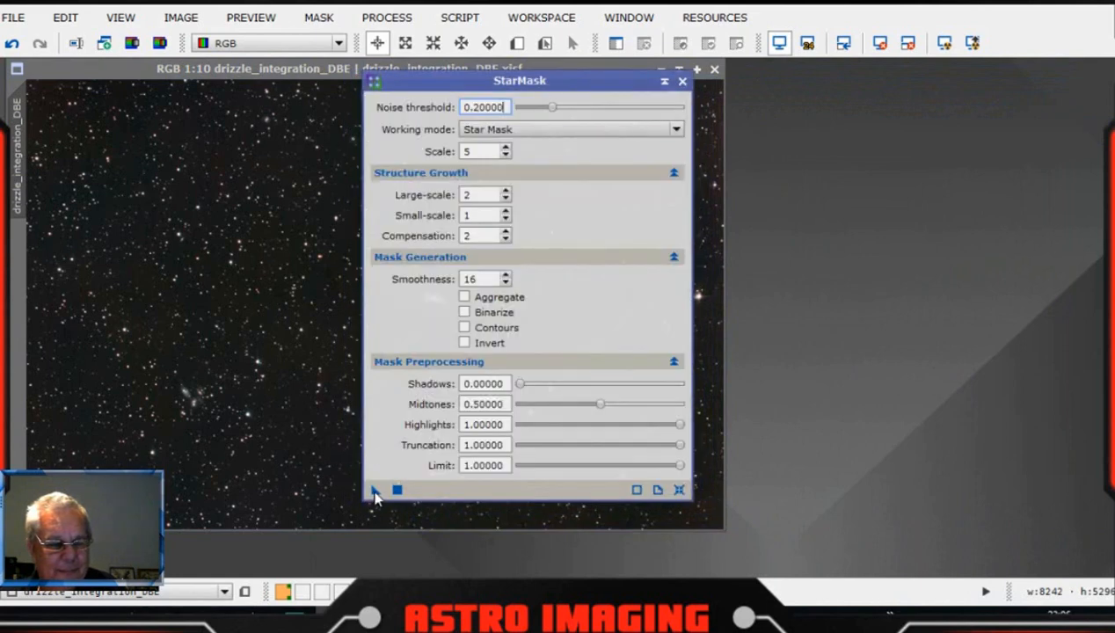
drag(374, 493, 266, 430)
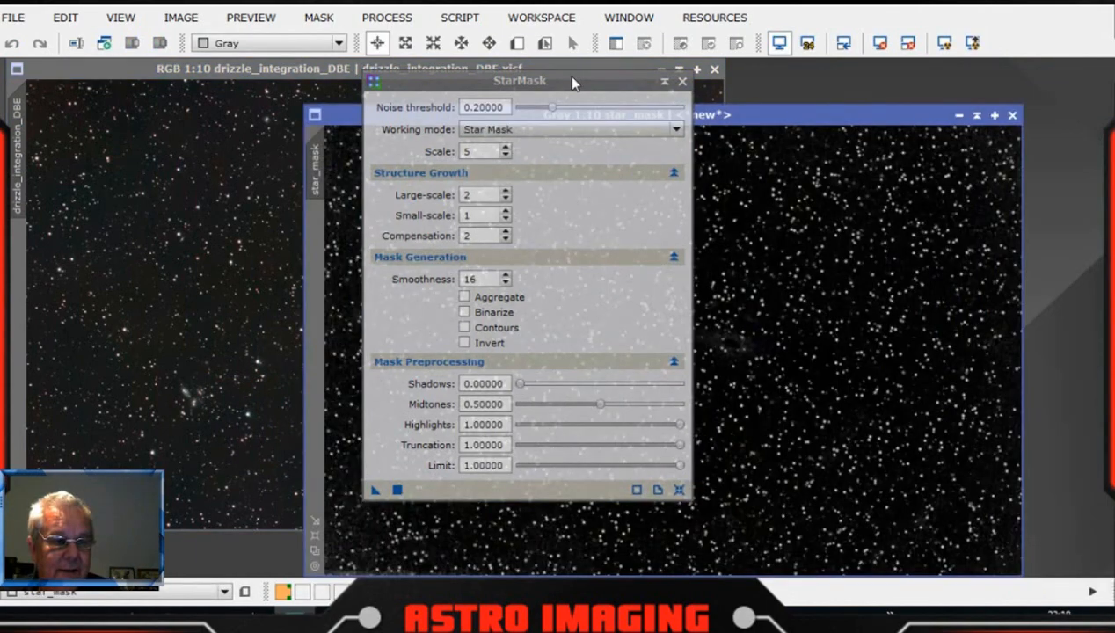
drag(572, 81, 1114, 194)
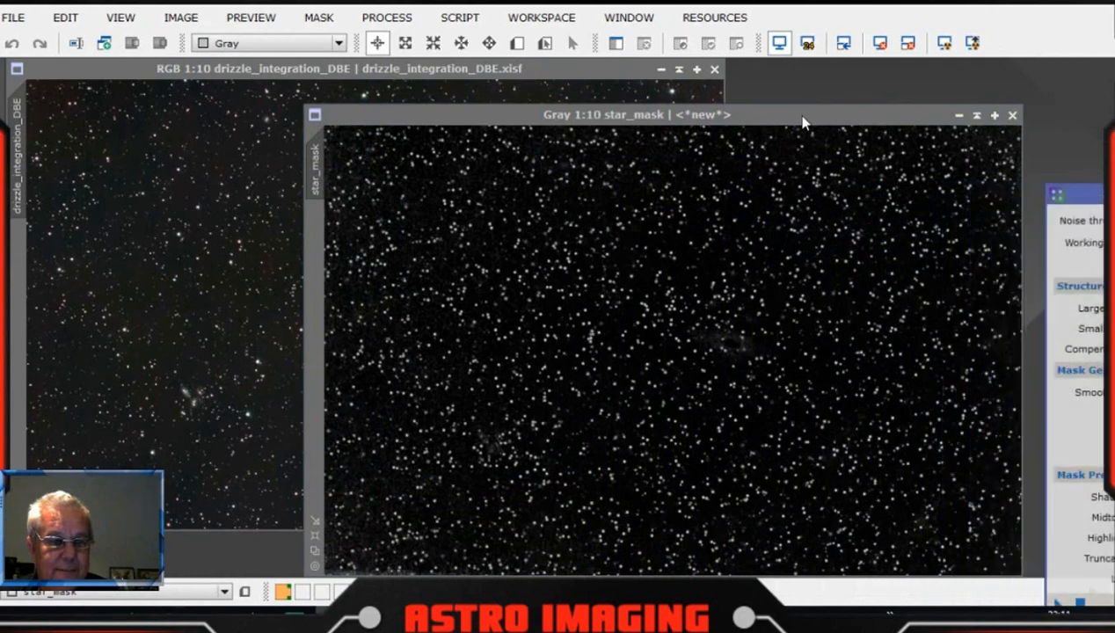
Overlay the star_mask window on the drizzled image and alternate between them to compare the masked stars
drag(801, 121, 765, 89)
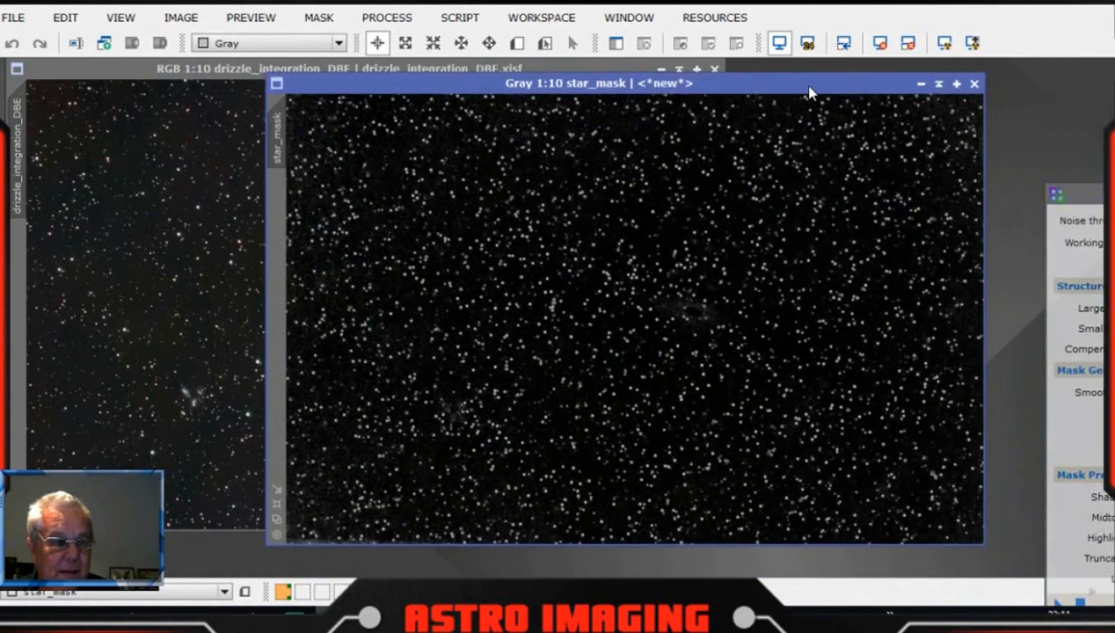
drag(810, 92, 835, 109)
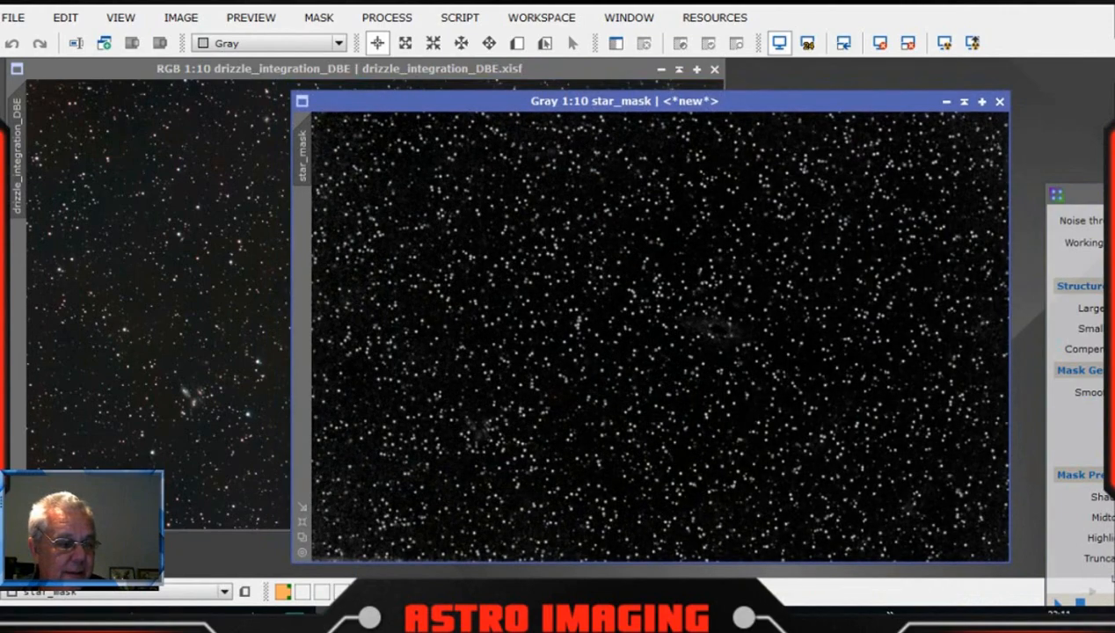
click(616, 68)
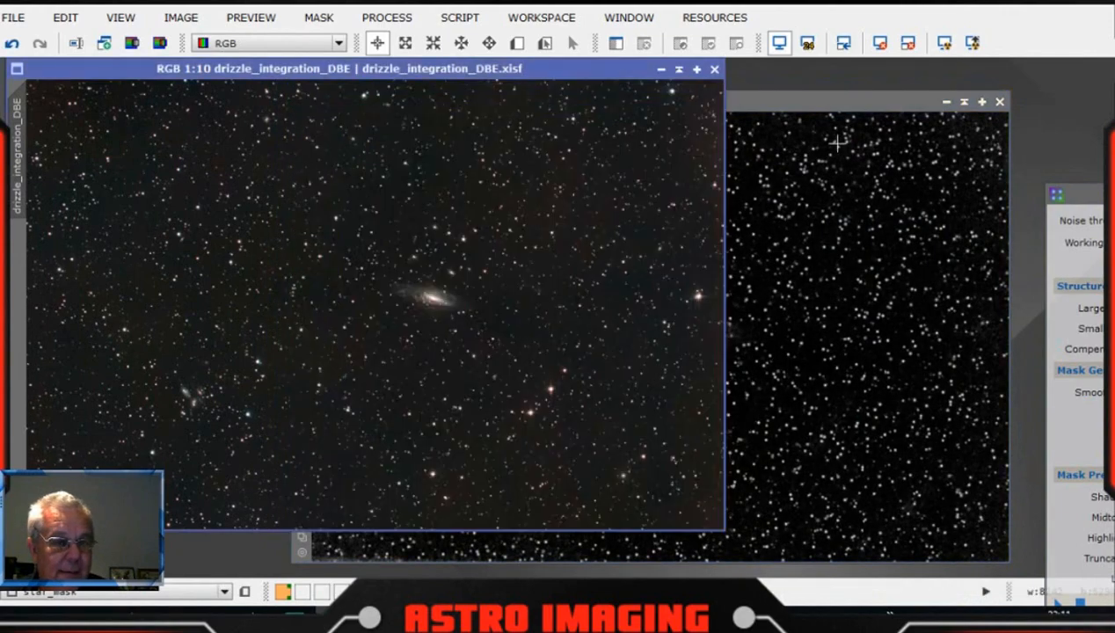
click(834, 112)
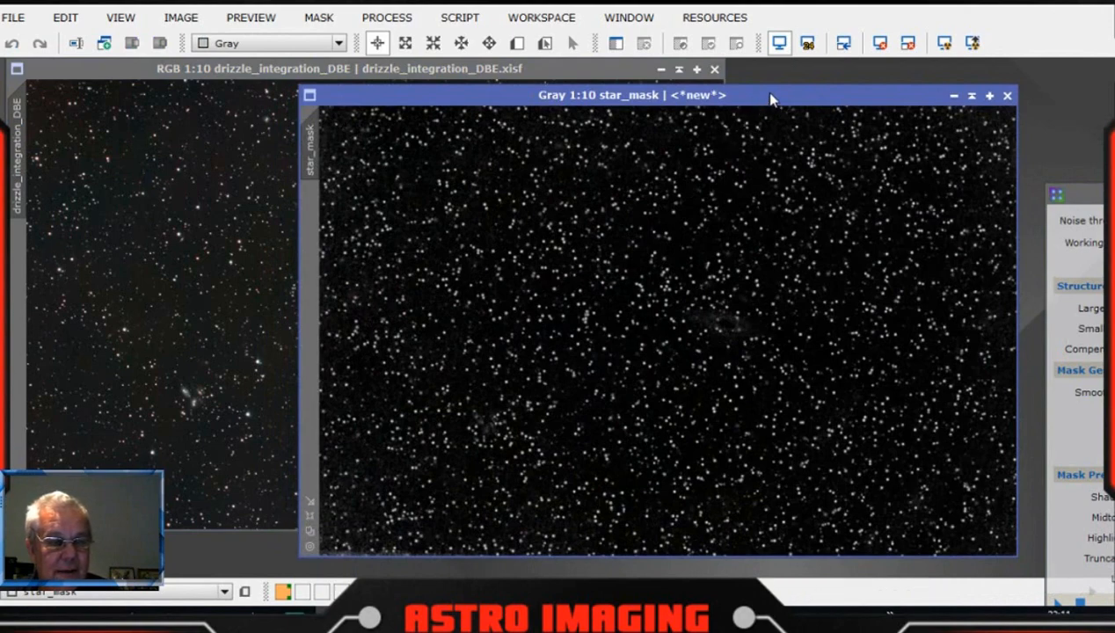
drag(770, 99, 480, 71)
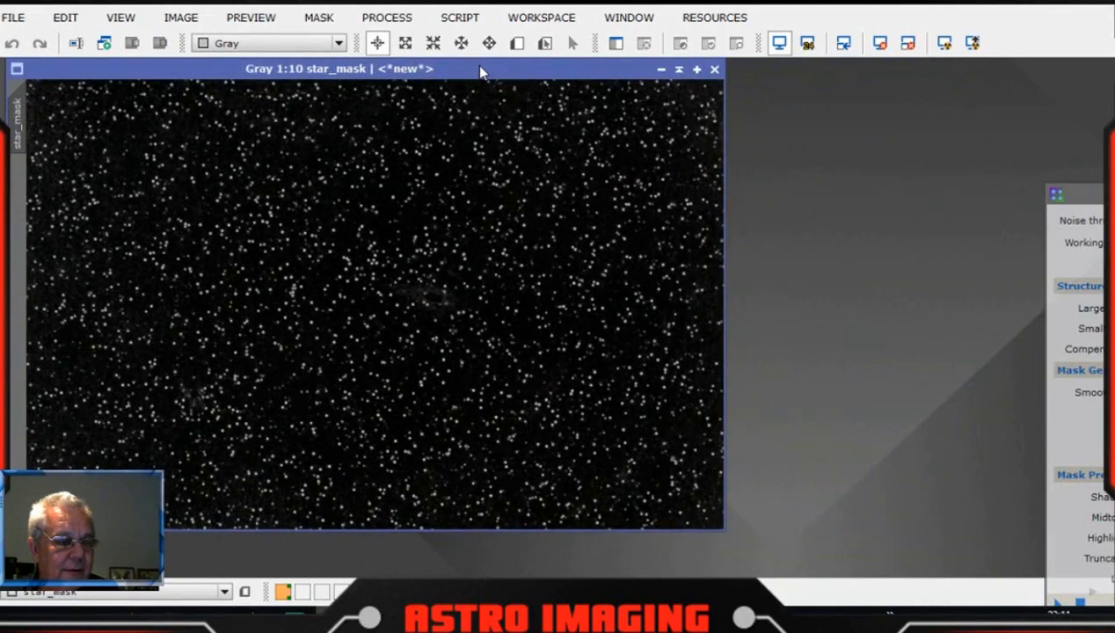
click(480, 66)
click(480, 66)
click(481, 67)
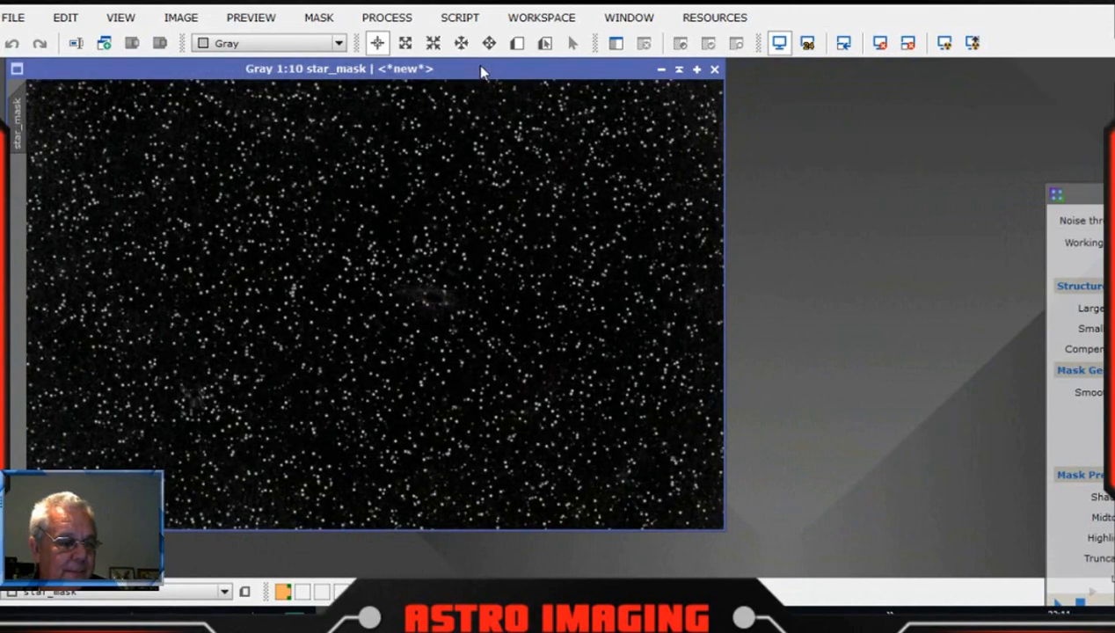
click(480, 67)
click(480, 67)
click(480, 67)
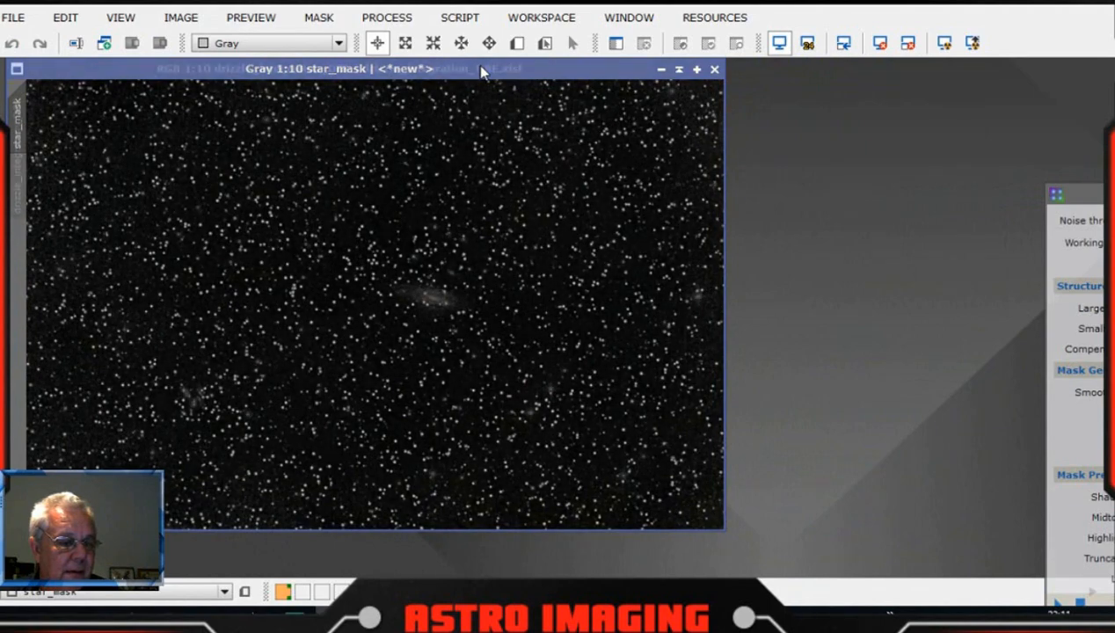
click(480, 68)
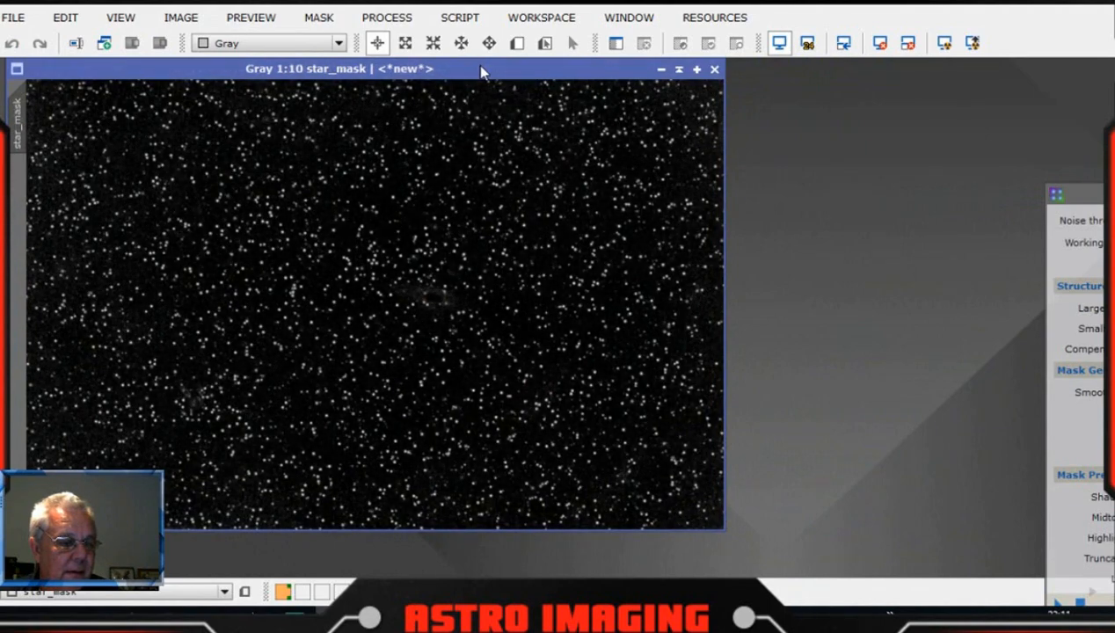
Inspect the star mask around the galaxy at 1:4 and return to the full view
drag(481, 68, 498, 82)
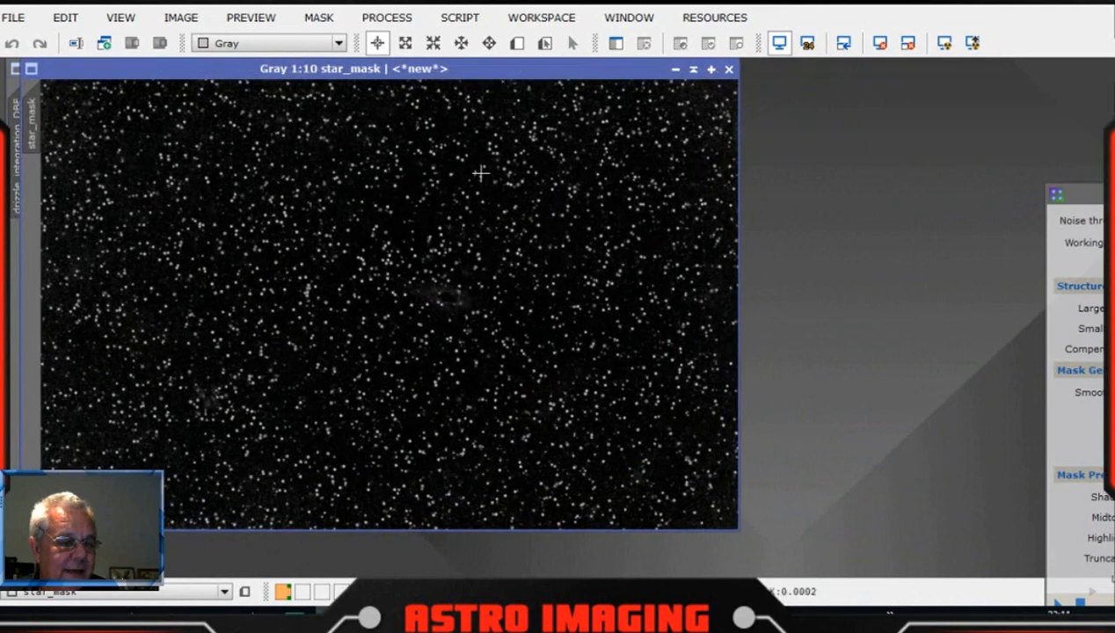
scroll(451, 306, up, 6)
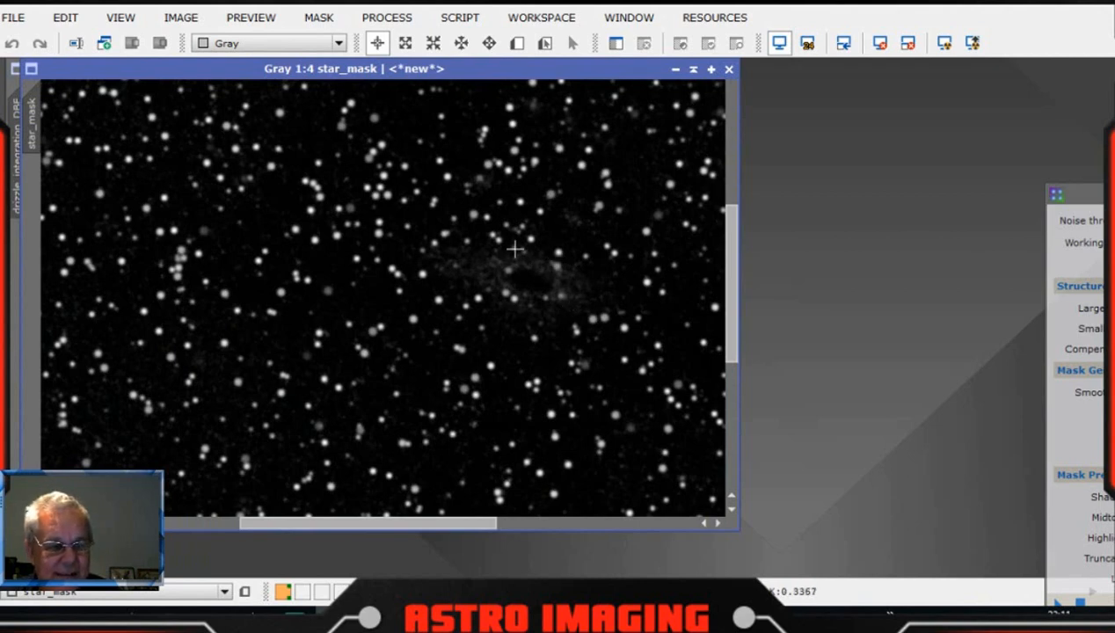
scroll(525, 294, down, 3)
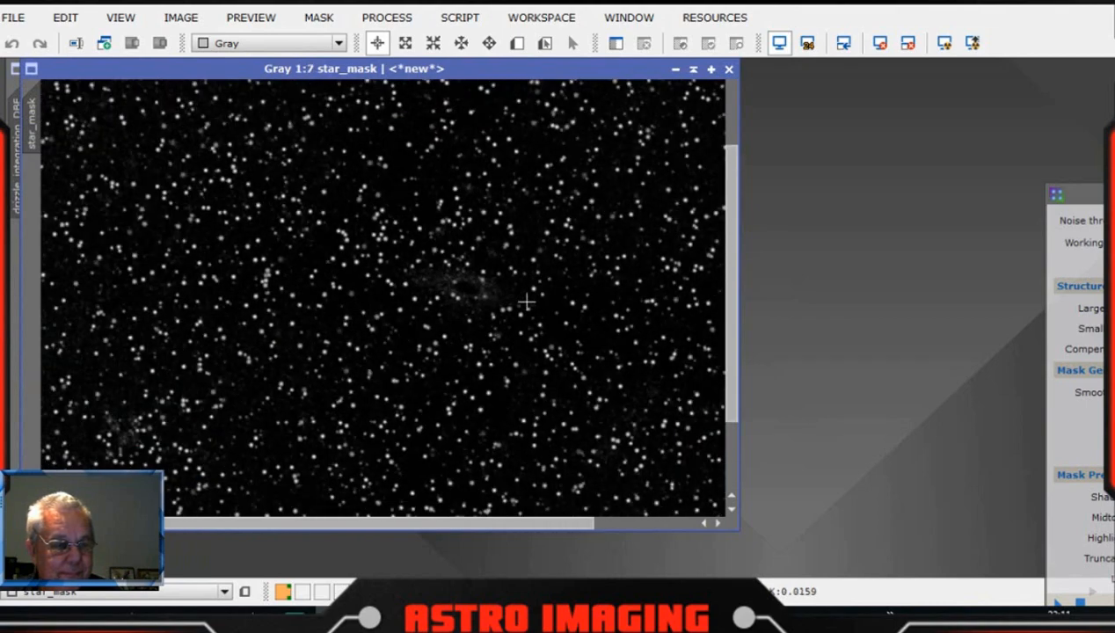
scroll(525, 302, down, 3)
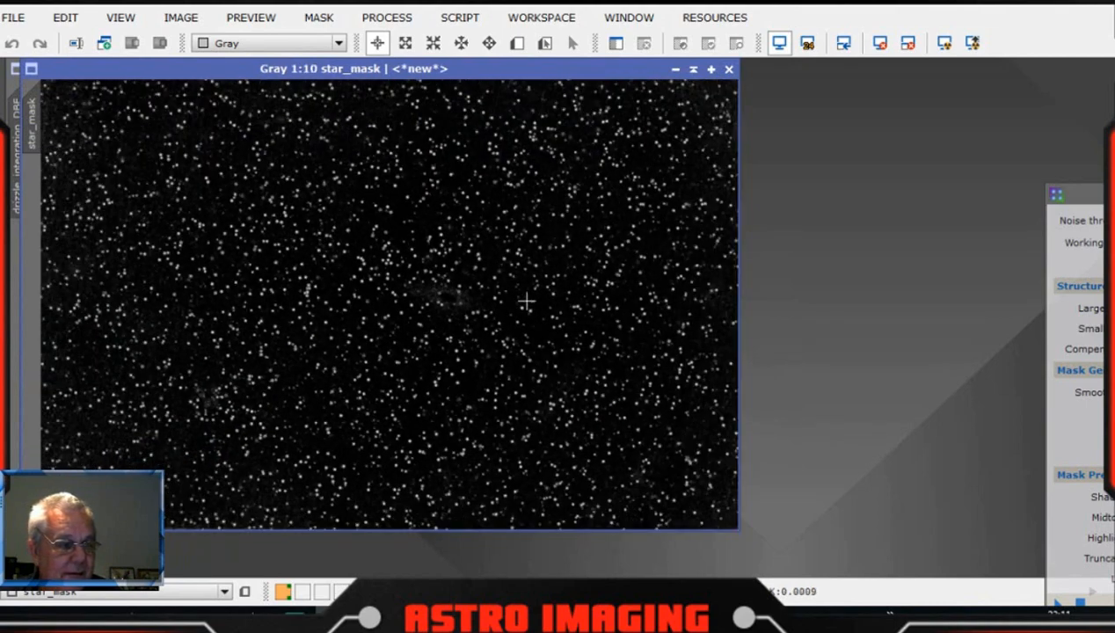
Recheck the star mask against the drizzled image, close the mask, and place the StarMask settings beside the image
scroll(525, 302, down, 1)
scroll(525, 302, up, 2)
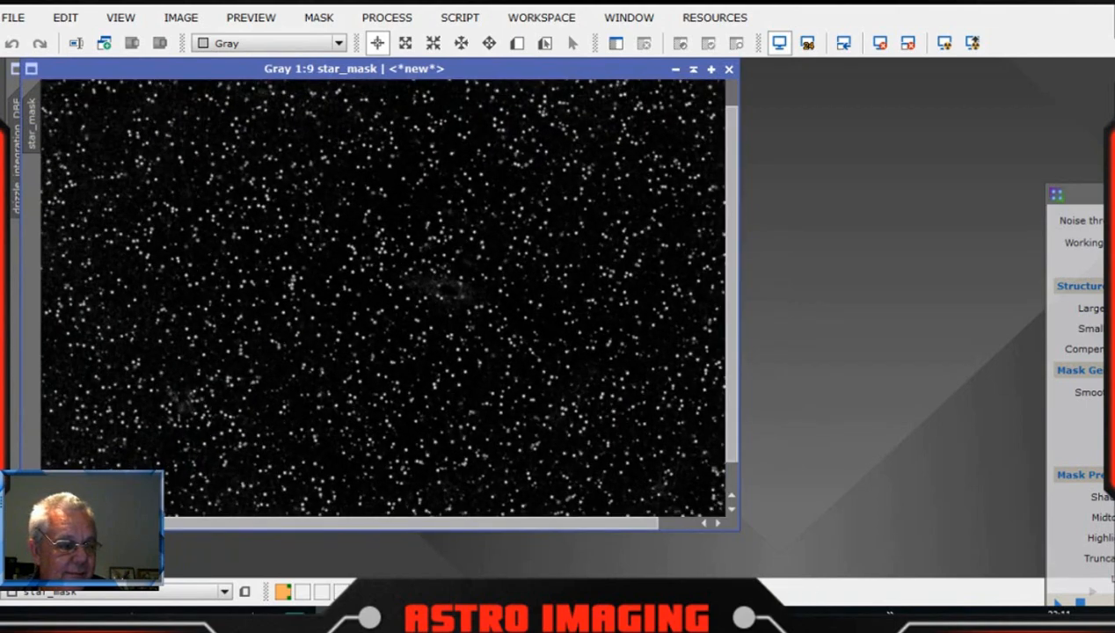
scroll(424, 236, down, 1)
mouse_move(538, 72)
mouse_down()
mouse_move(548, 77)
mouse_move(529, 78)
mouse_up()
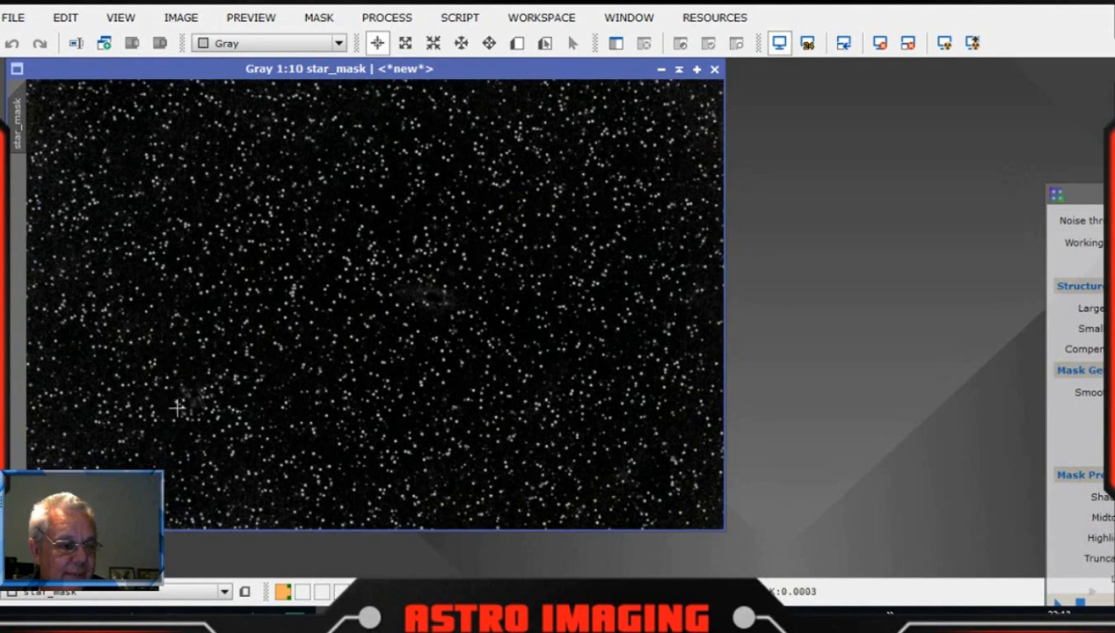
drag(503, 72, 521, 84)
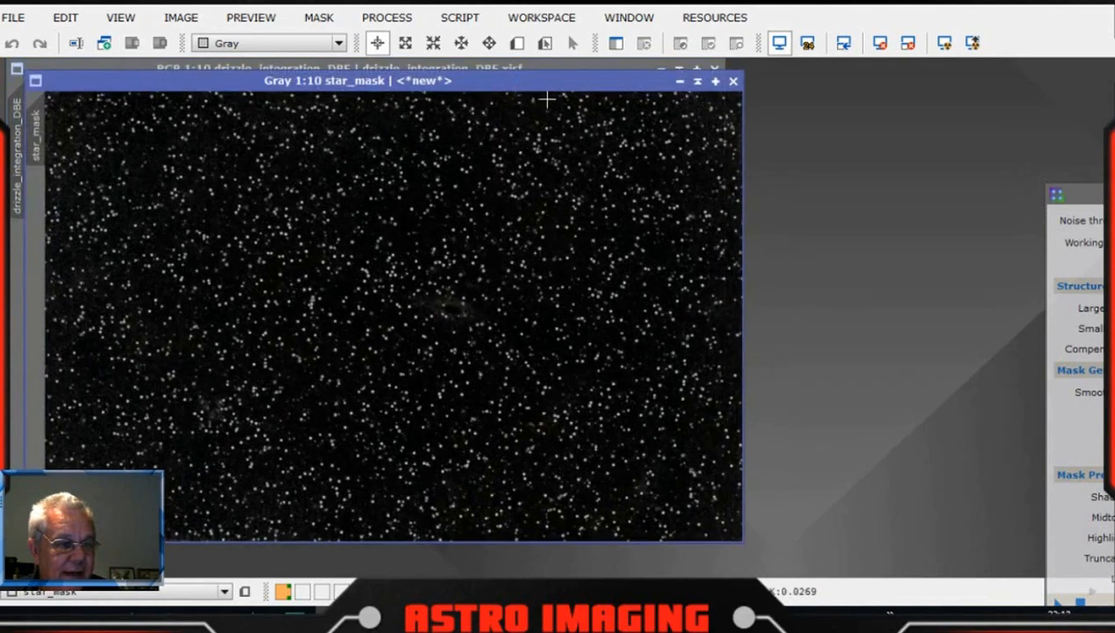
click(731, 82)
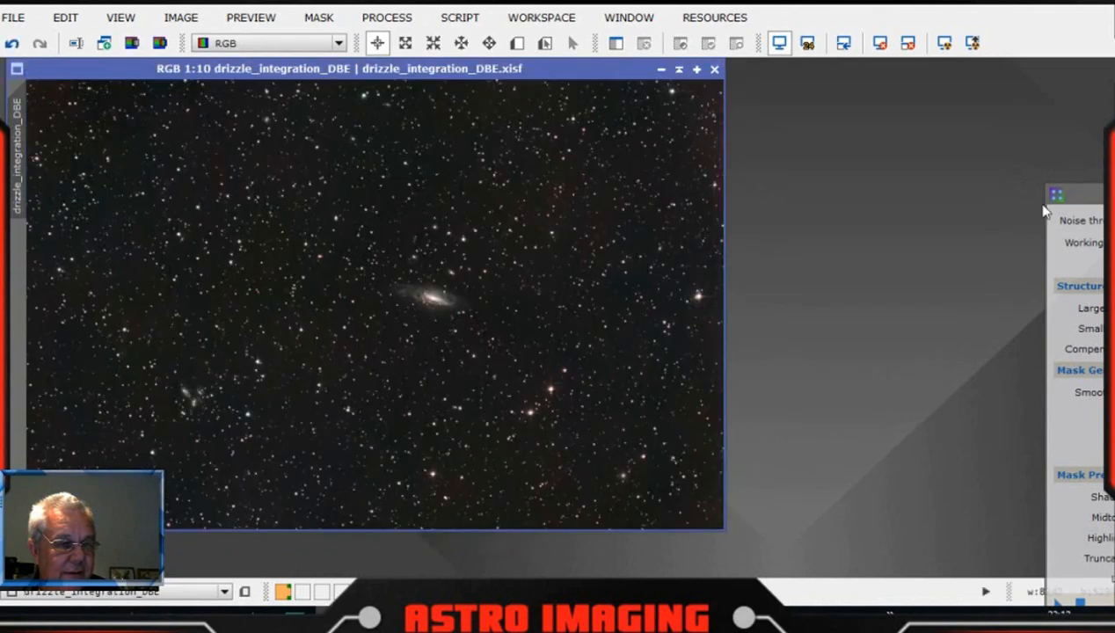
drag(1088, 198, 814, 92)
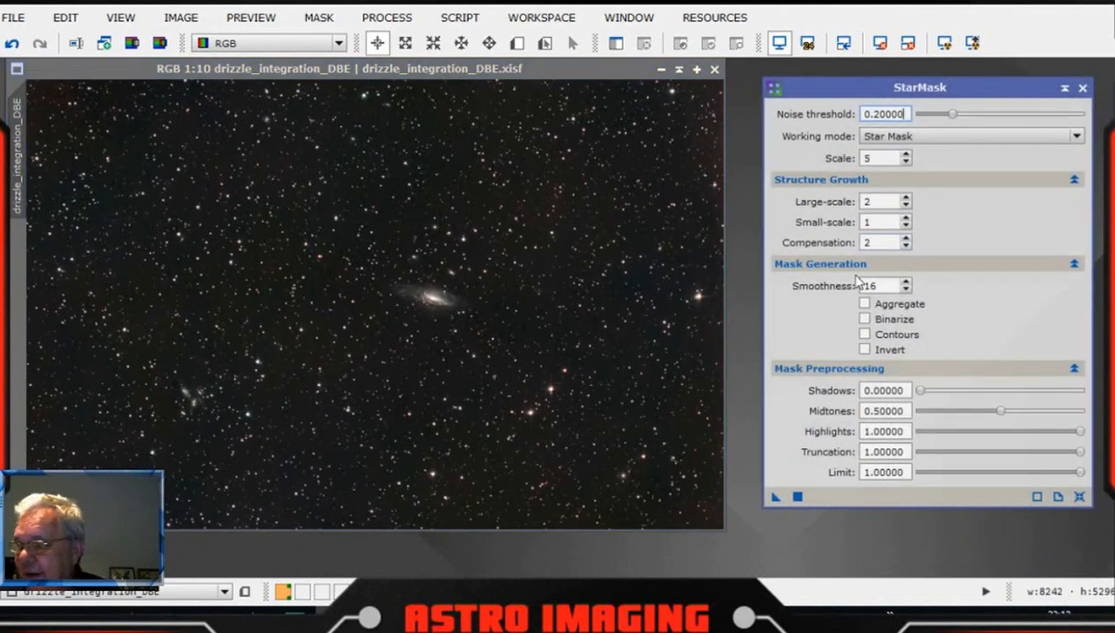
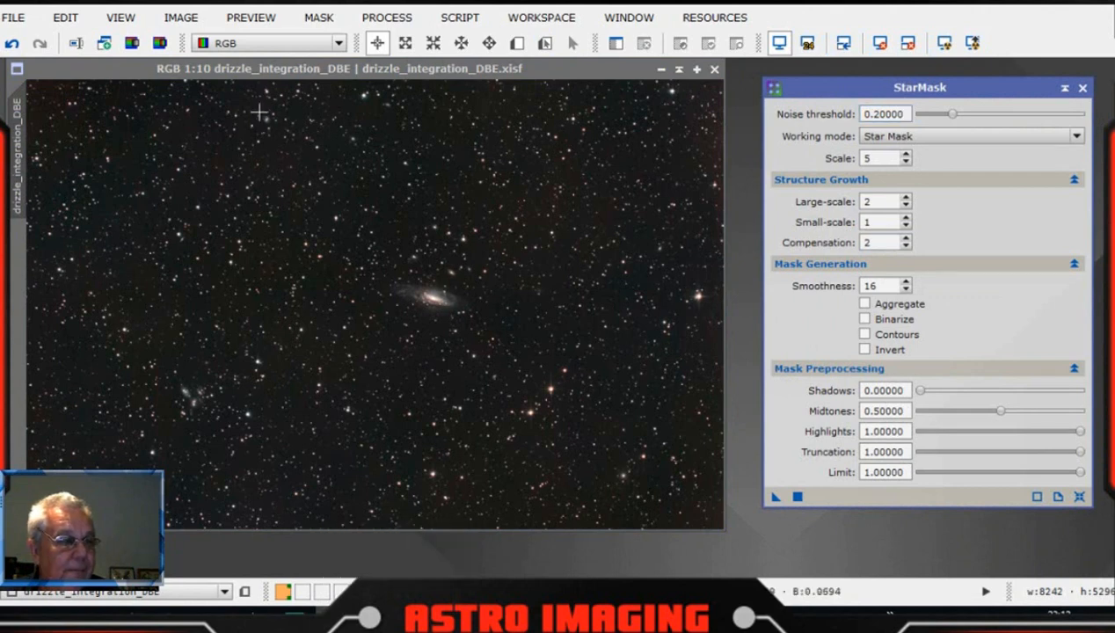
click(272, 20)
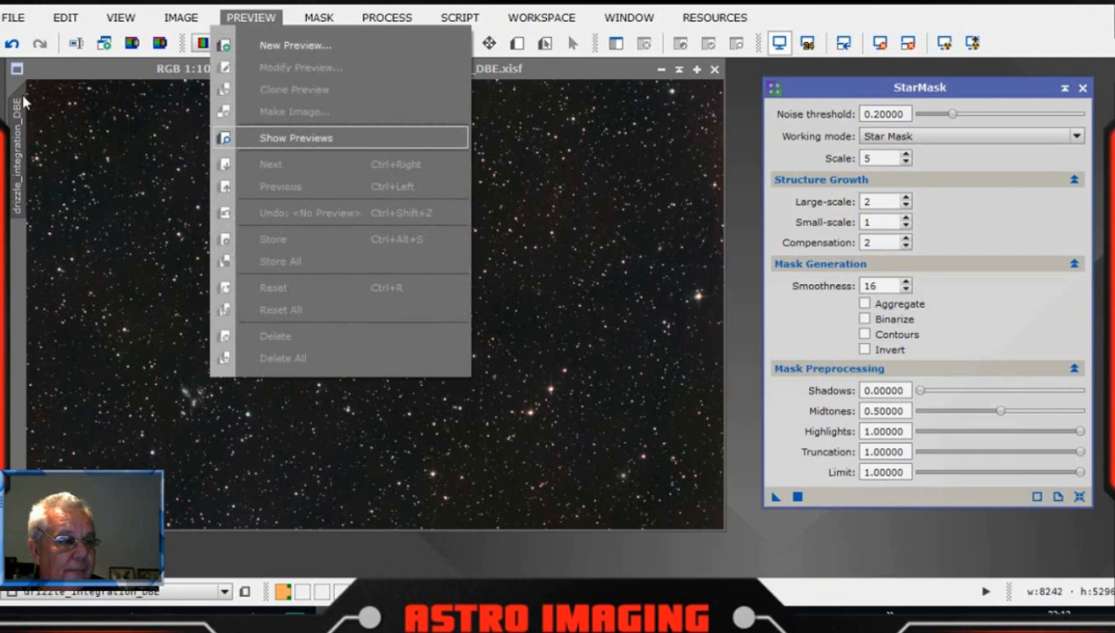
click(312, 47)
click(866, 359)
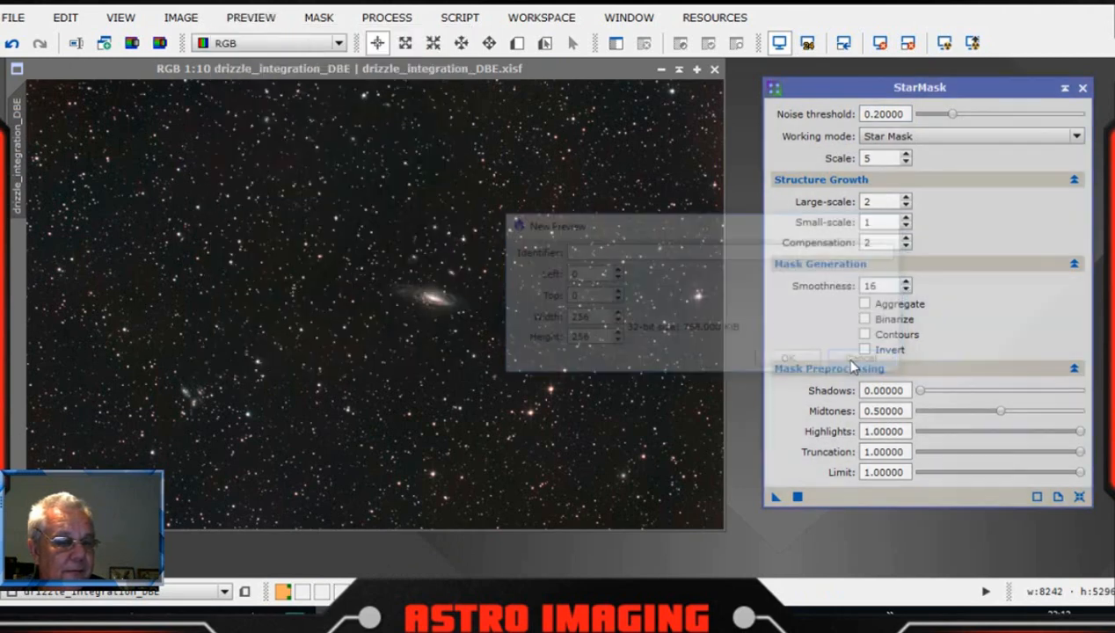
Define a preview of about 2170 by 1440 pixels around the galaxy and view it at 1:4
click(517, 43)
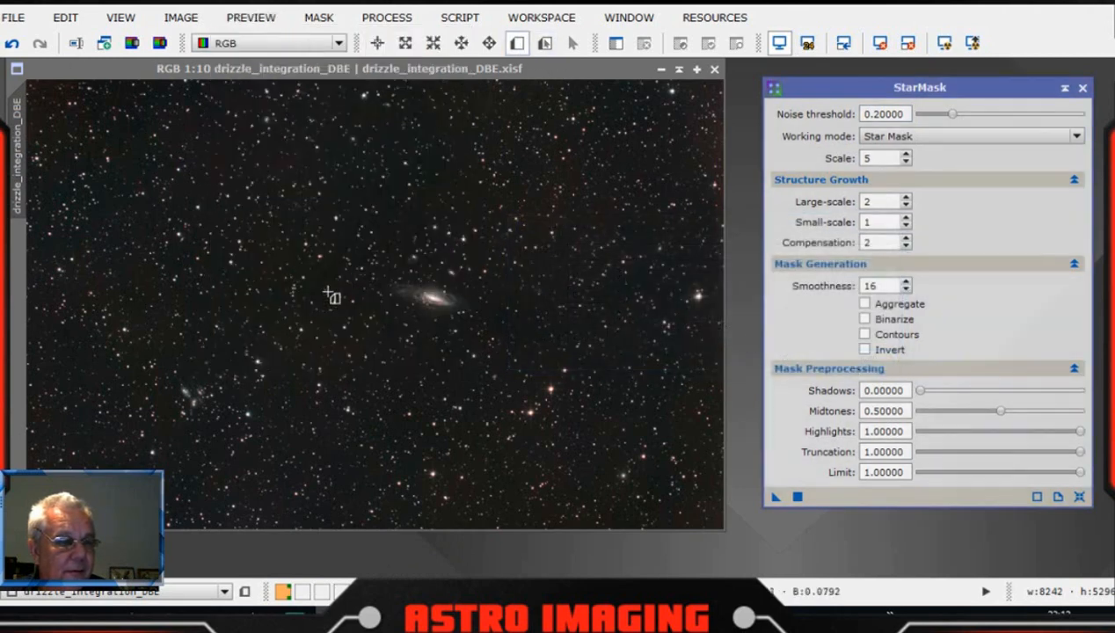
drag(352, 261, 534, 383)
click(17, 255)
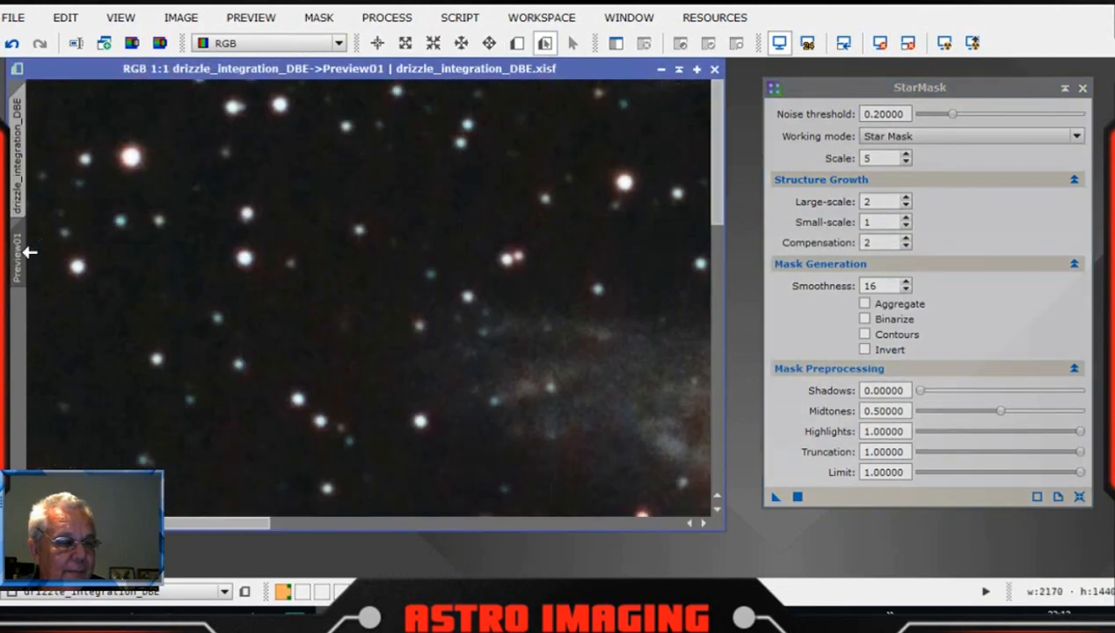
scroll(575, 306, down, 3)
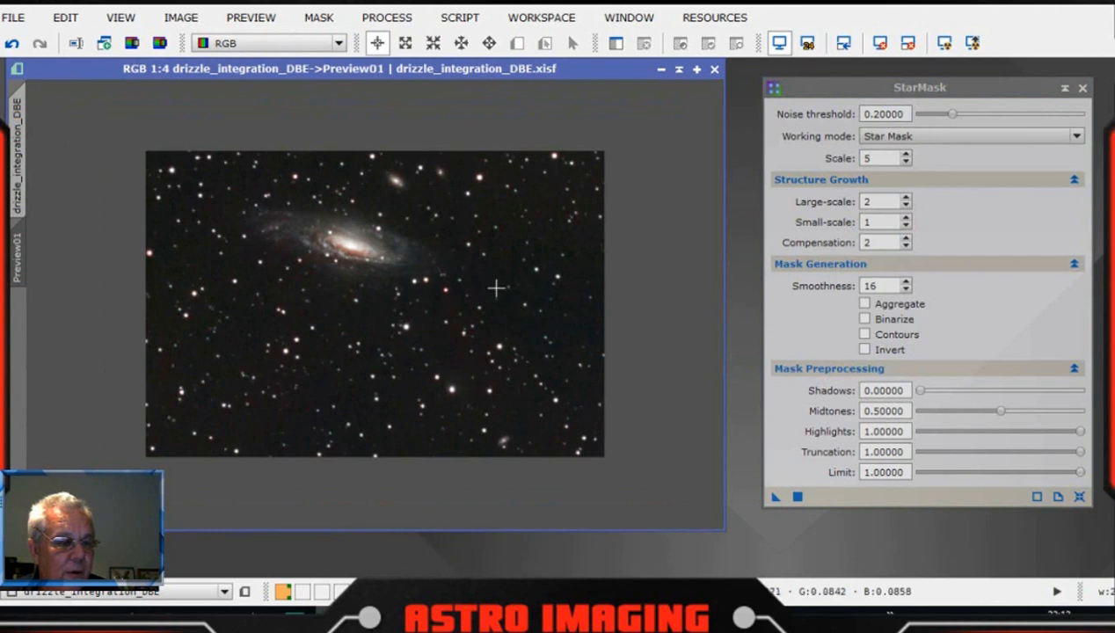
Generate a test star mask of Preview01 using StarMask with noise threshold 0.30000 and scale 5
drag(962, 97, 952, 99)
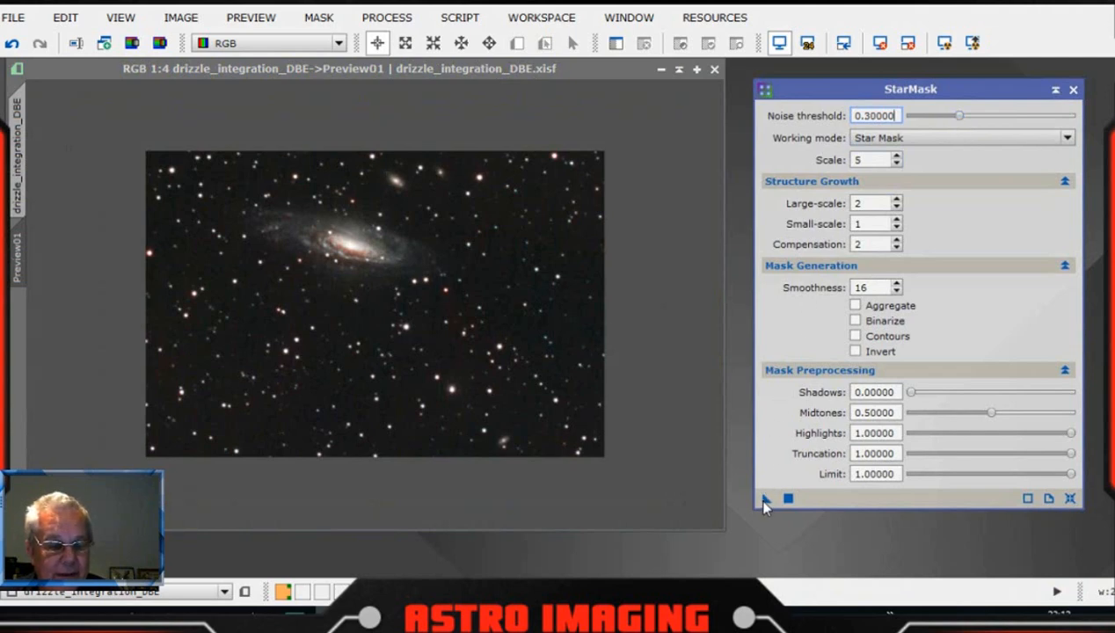
drag(424, 356, 420, 344)
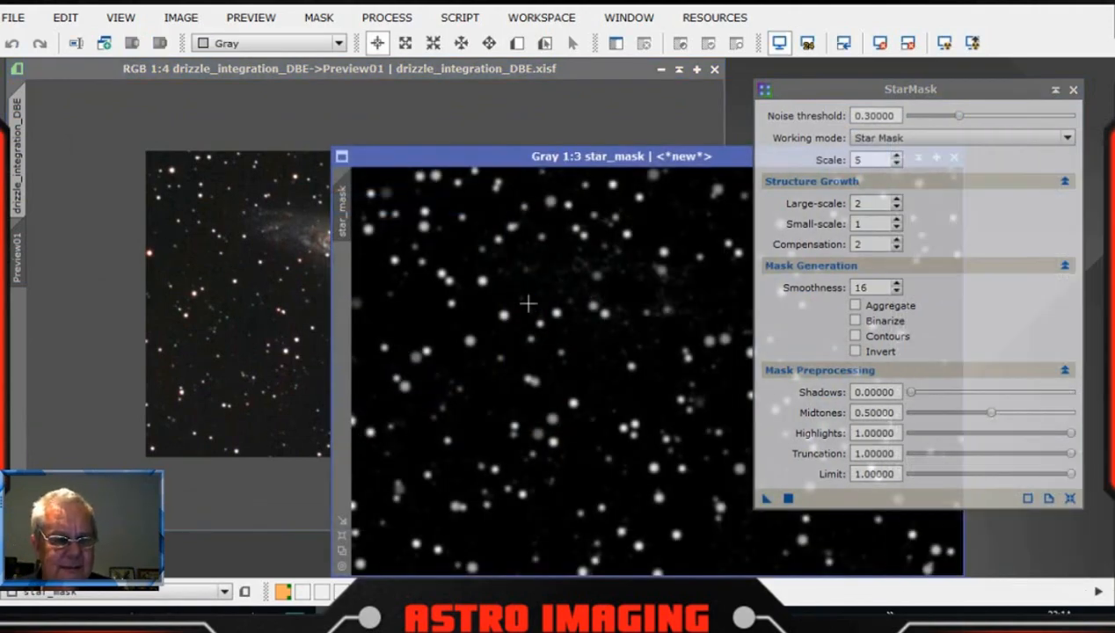
drag(910, 95, 957, 105)
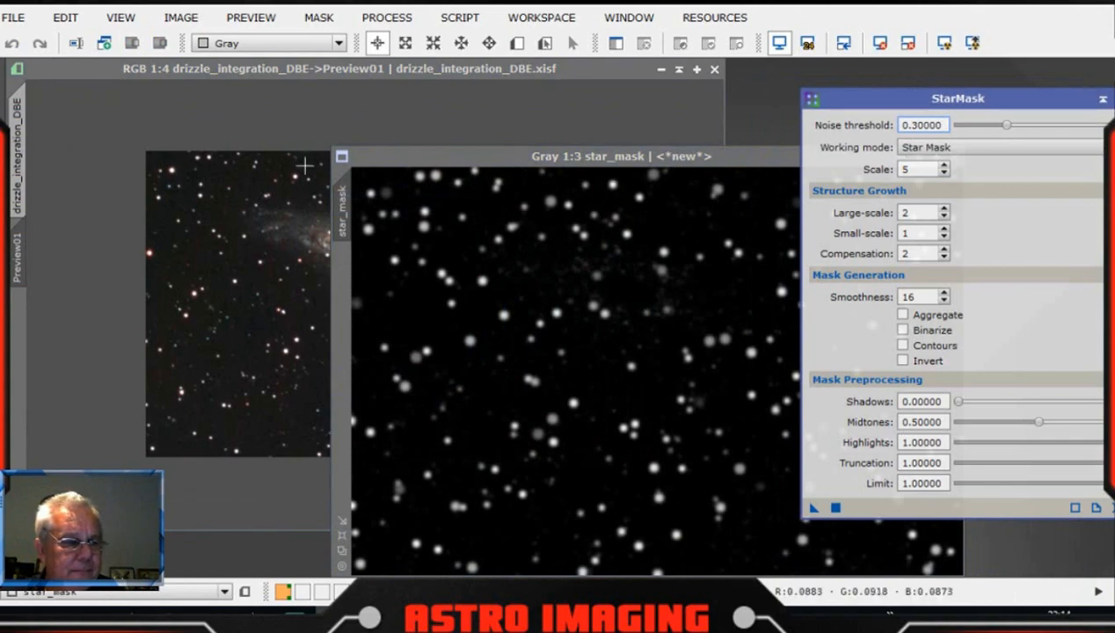
Overlay the test star mask on Preview01 at 1:3 to compare the galaxy area, and close the mask
click(28, 259)
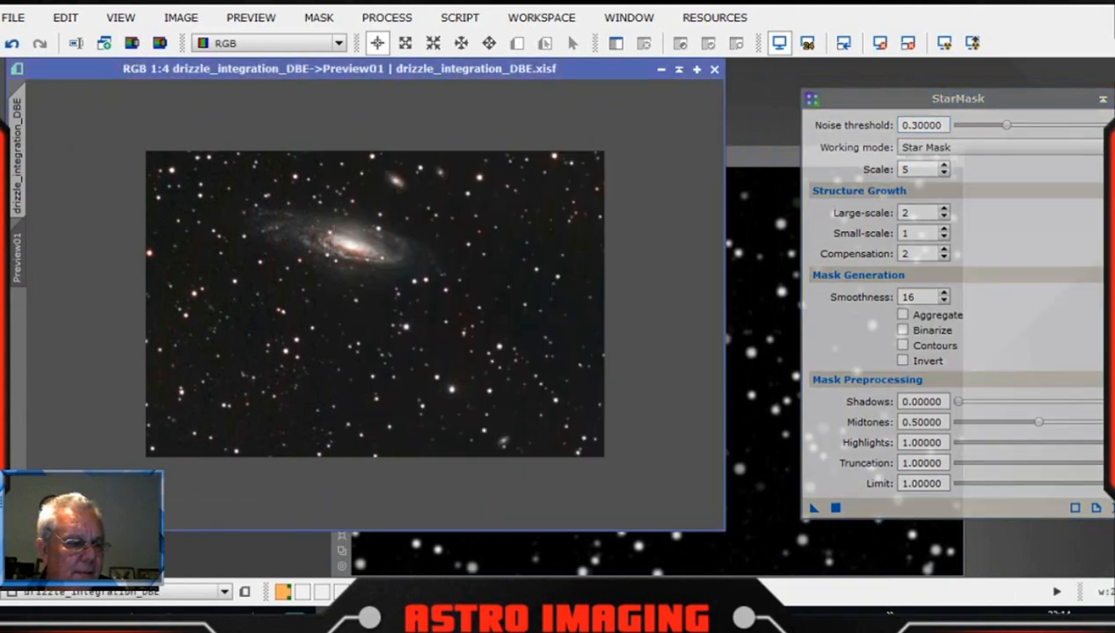
key(ctrl+0)
click(765, 153)
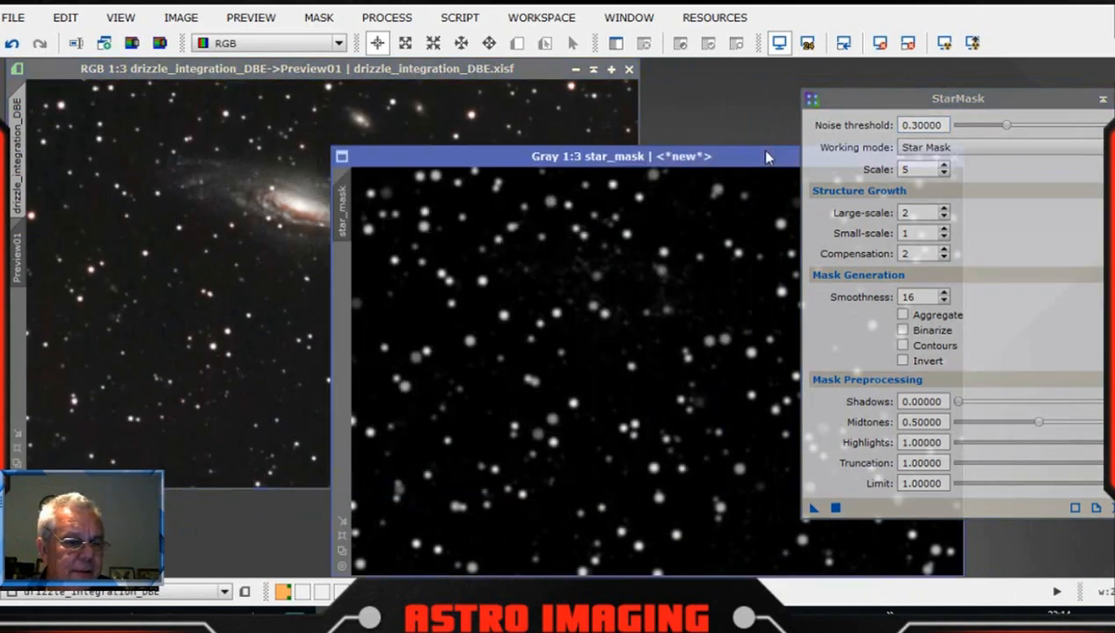
drag(765, 156, 604, 81)
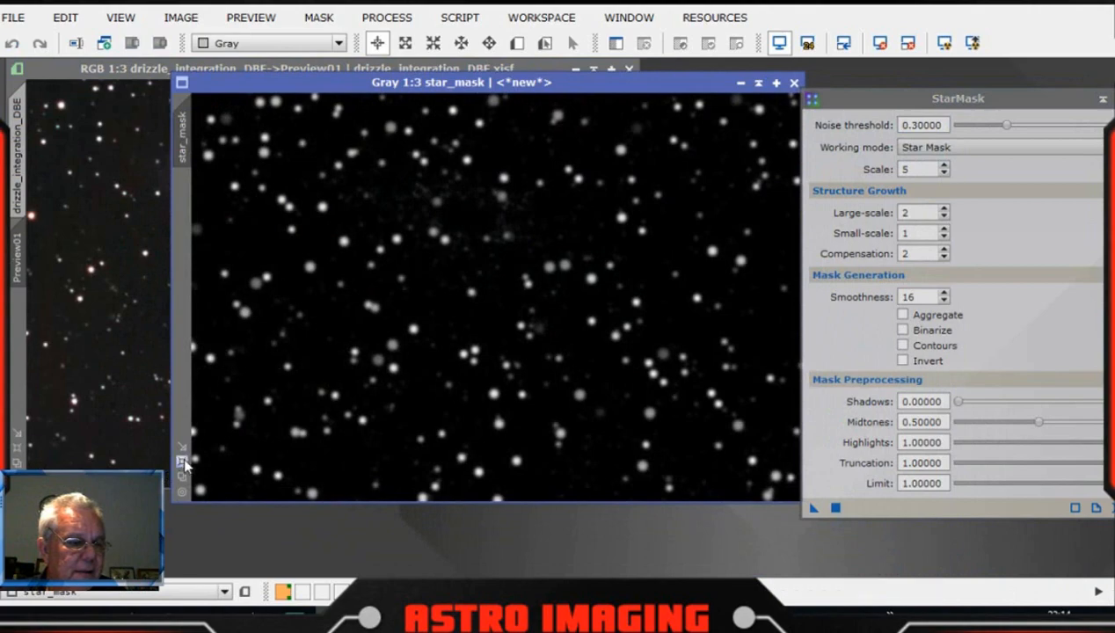
drag(588, 82, 432, 77)
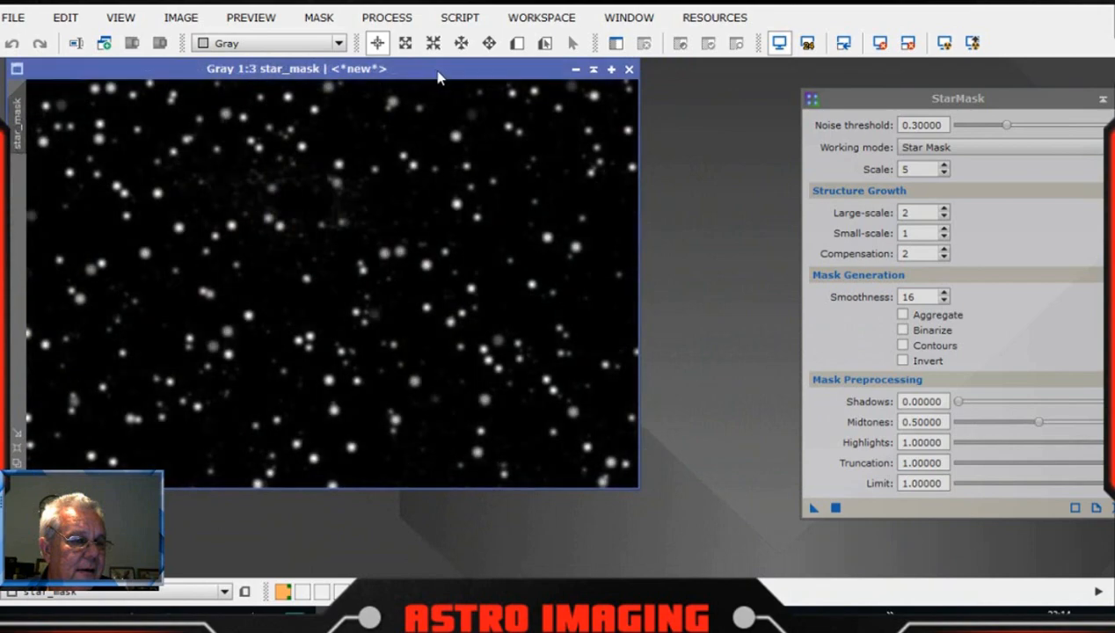
drag(440, 74, 510, 132)
click(704, 125)
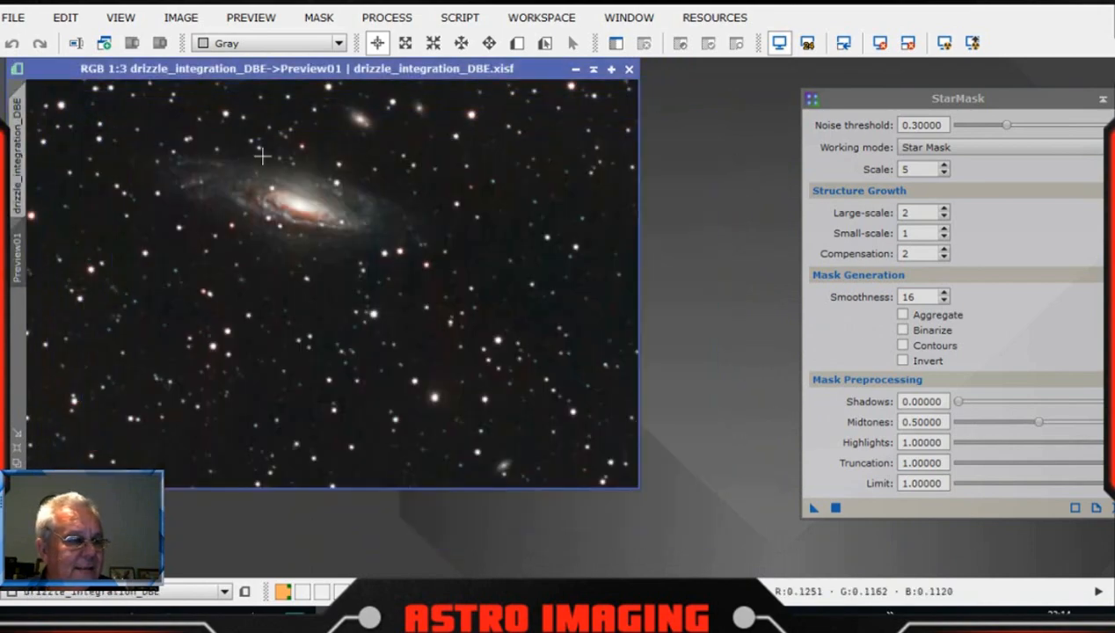
Generate a star mask of the full drizzled image using StarMask with noise threshold 0.30000
click(16, 150)
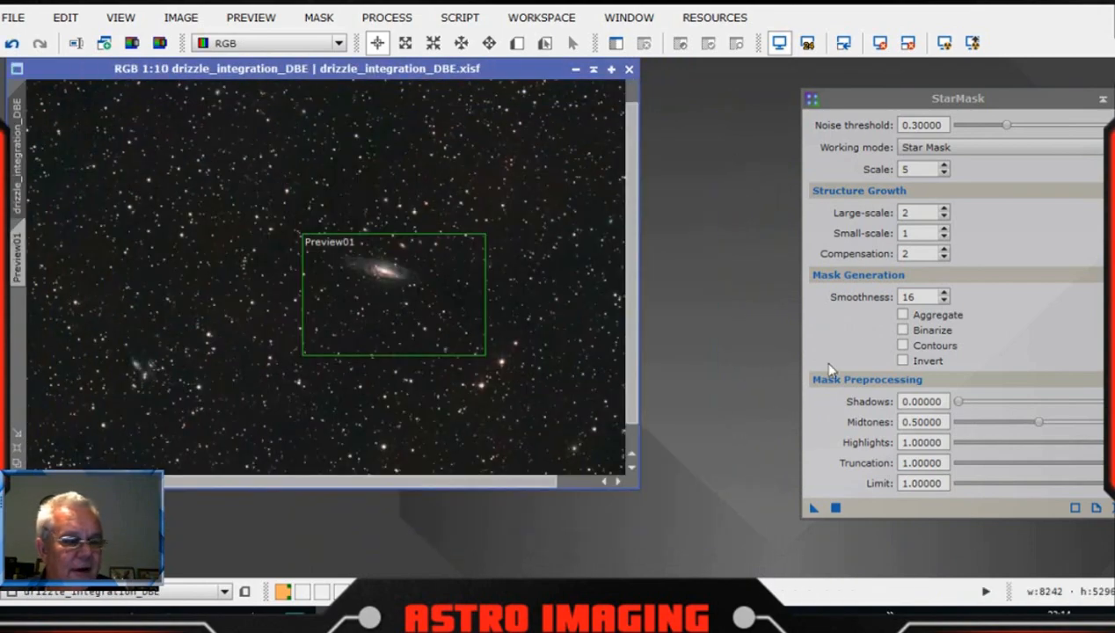
drag(982, 103, 871, 84)
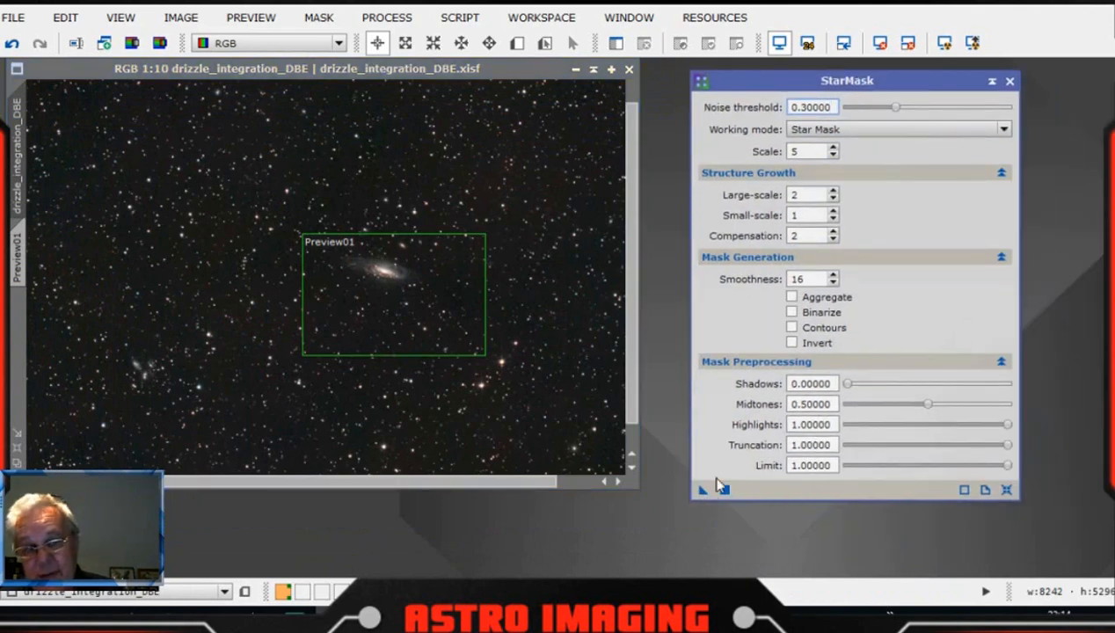
drag(702, 489, 274, 299)
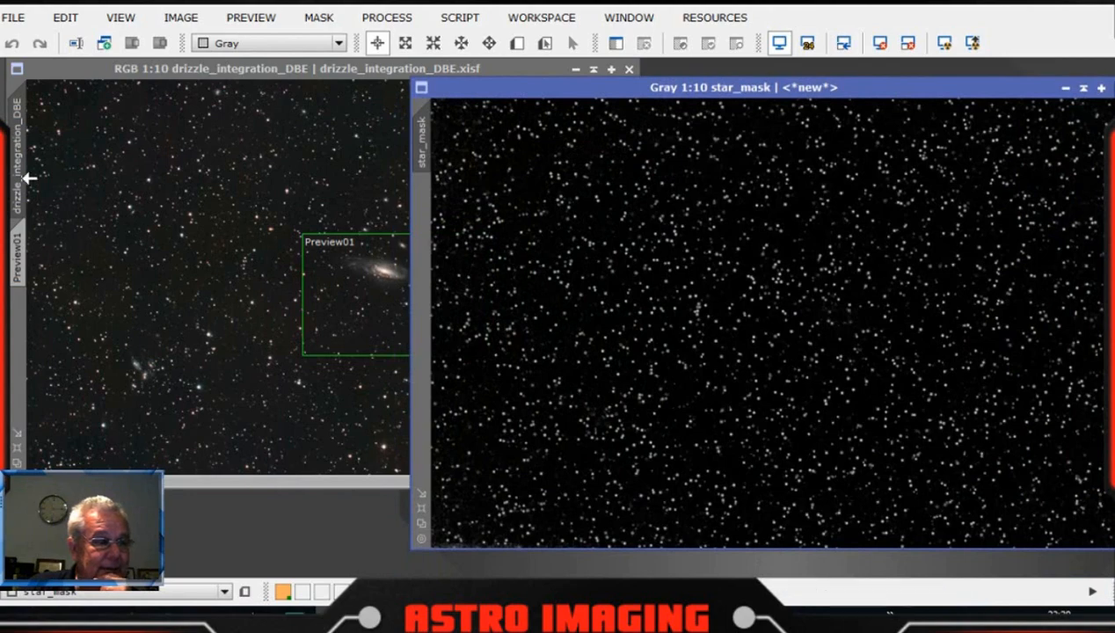
View the galaxy in Preview01, return to the full drizzled image, and fit its window to the image
click(166, 275)
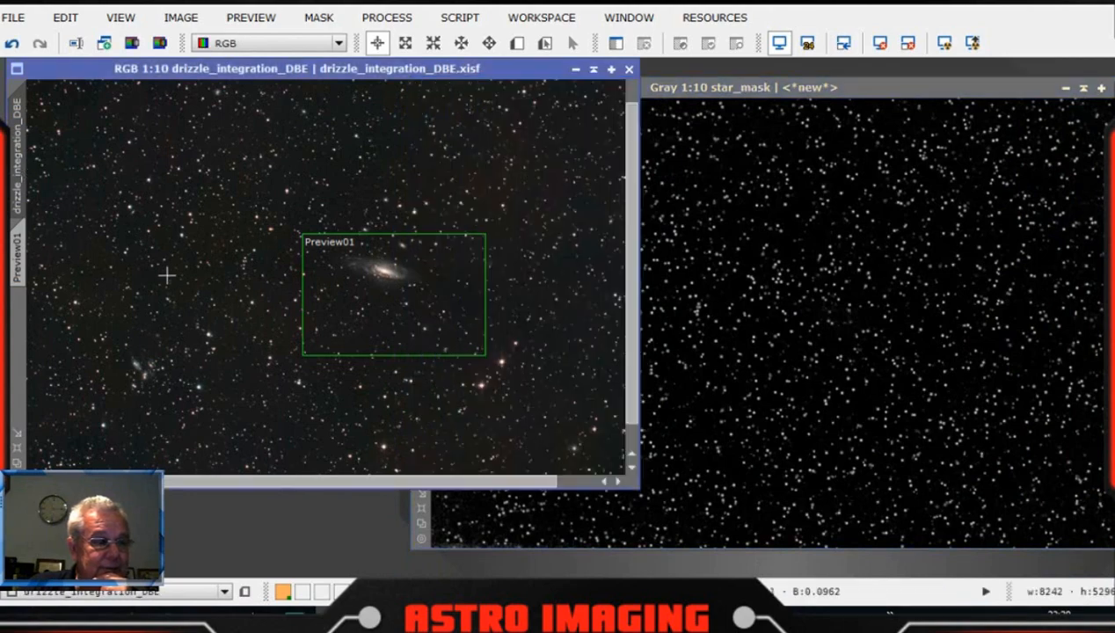
click(20, 258)
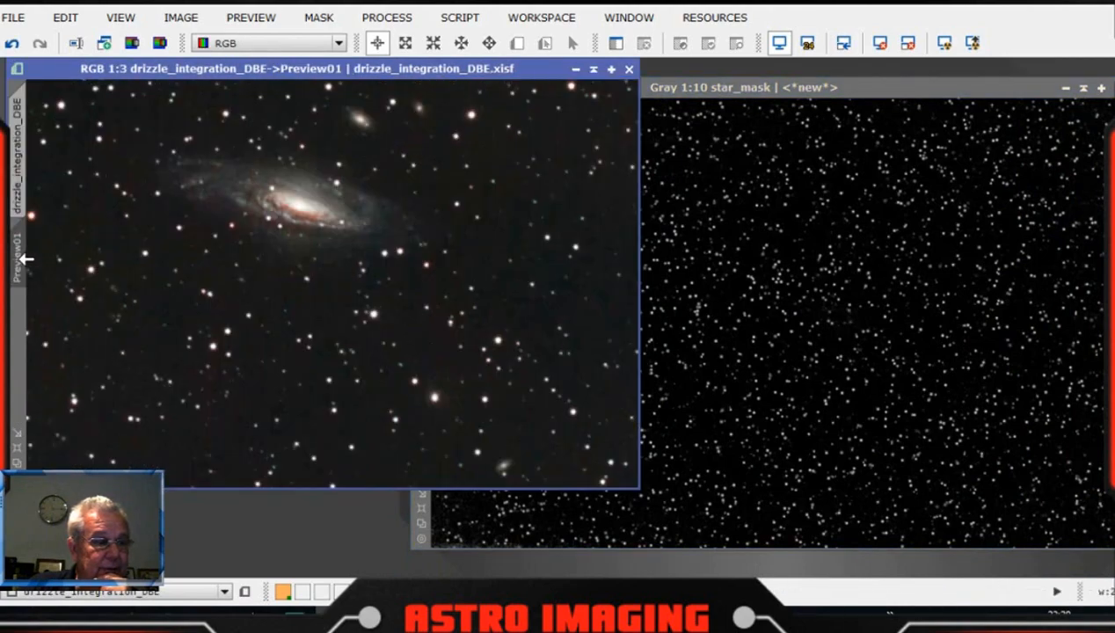
click(20, 186)
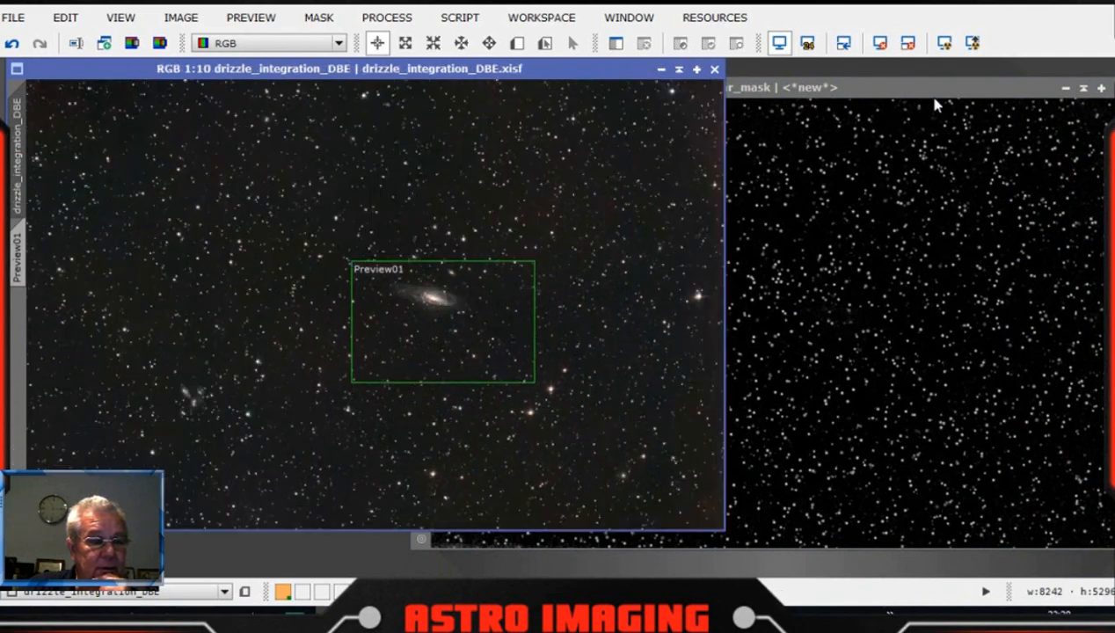
Overlay the new star_mask window on the full drizzled image and alternate between them to compare the masked stars
drag(890, 87, 530, 70)
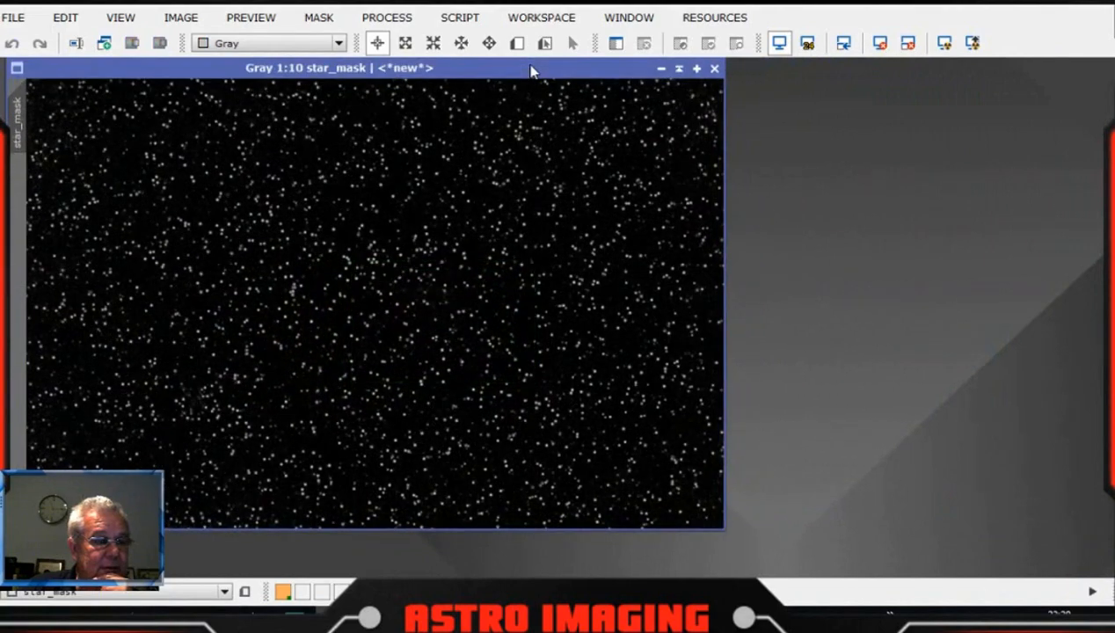
click(530, 70)
click(532, 70)
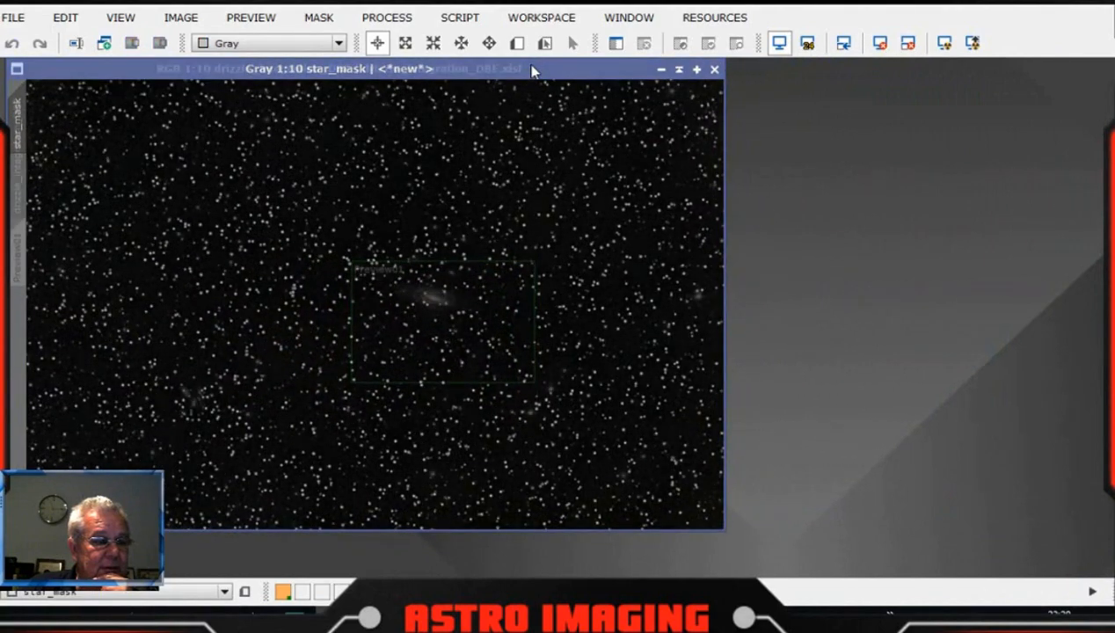
click(532, 71)
click(532, 71)
click(532, 71)
click(532, 70)
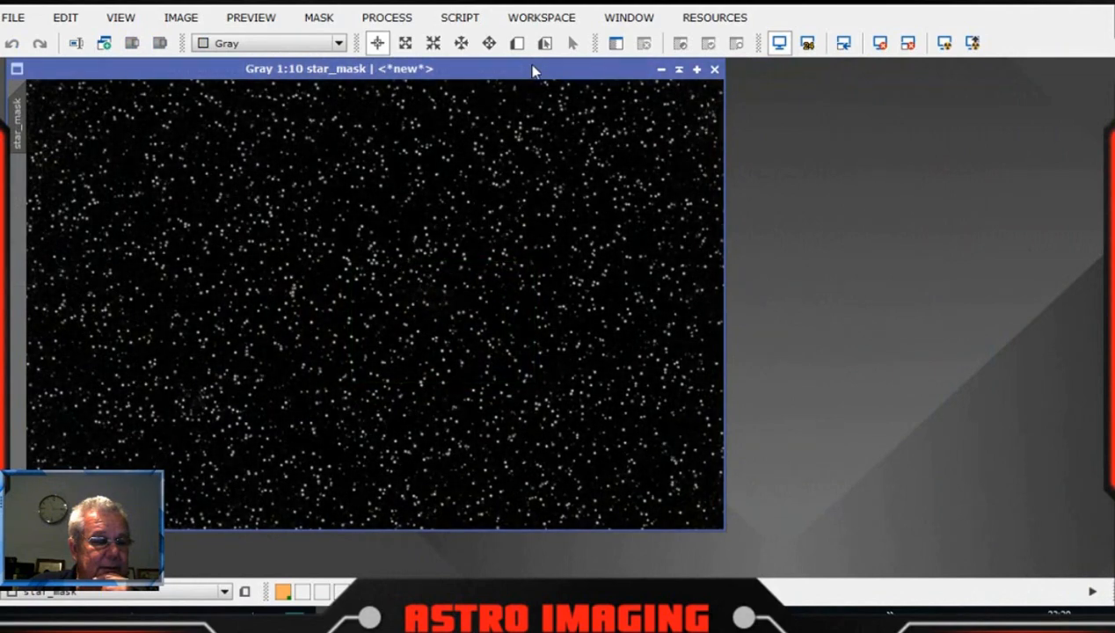
click(533, 70)
click(534, 70)
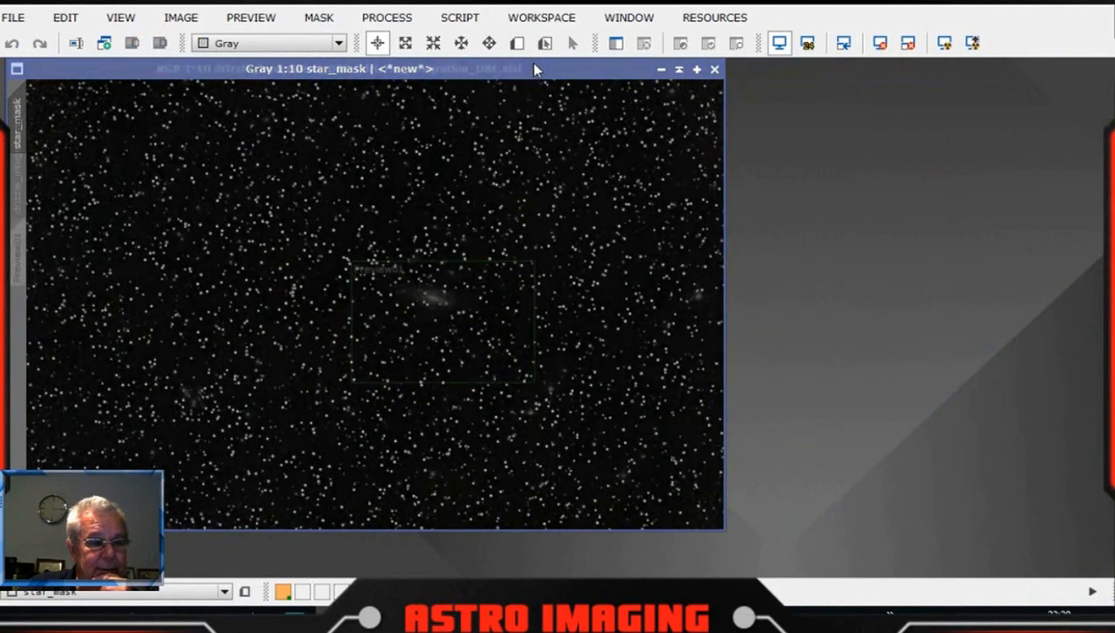
click(535, 70)
click(535, 69)
drag(535, 69, 1028, 486)
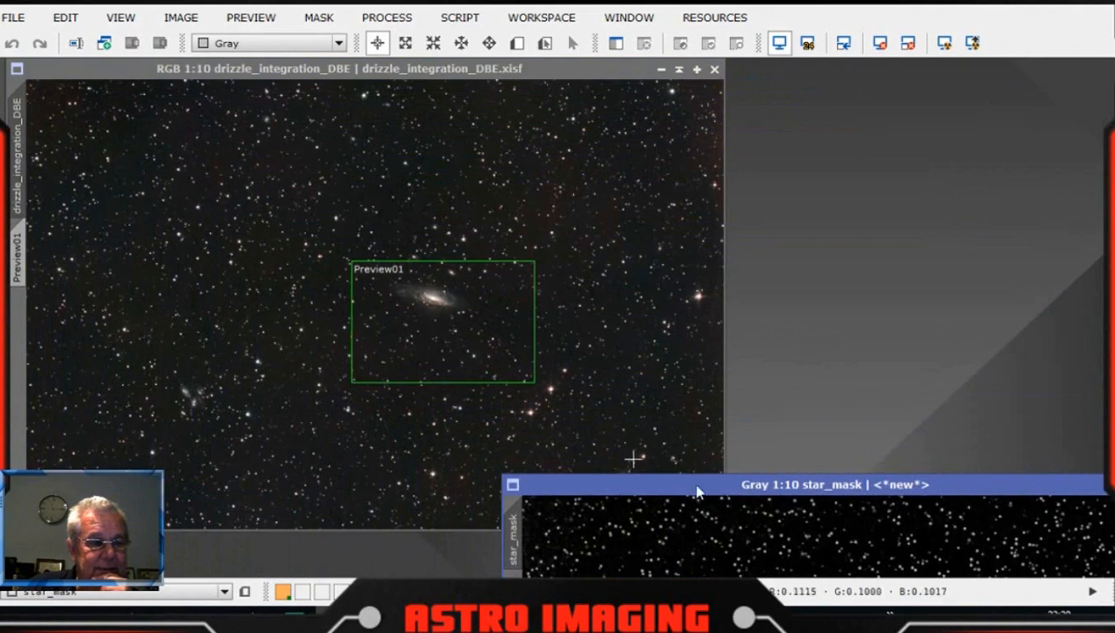
drag(719, 488, 225, 78)
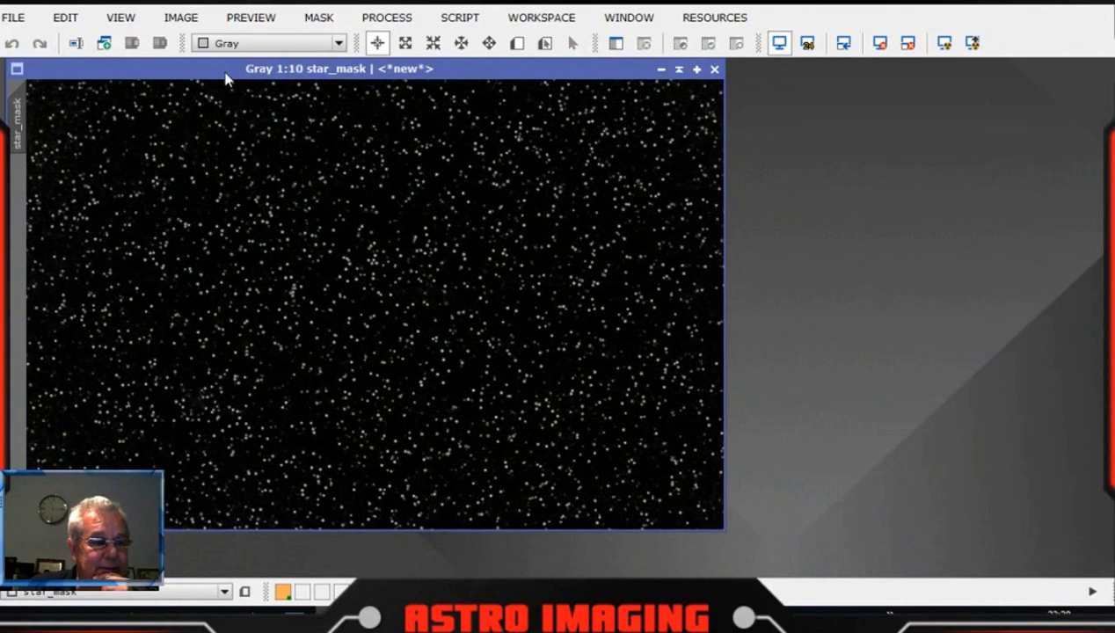
click(225, 73)
click(226, 73)
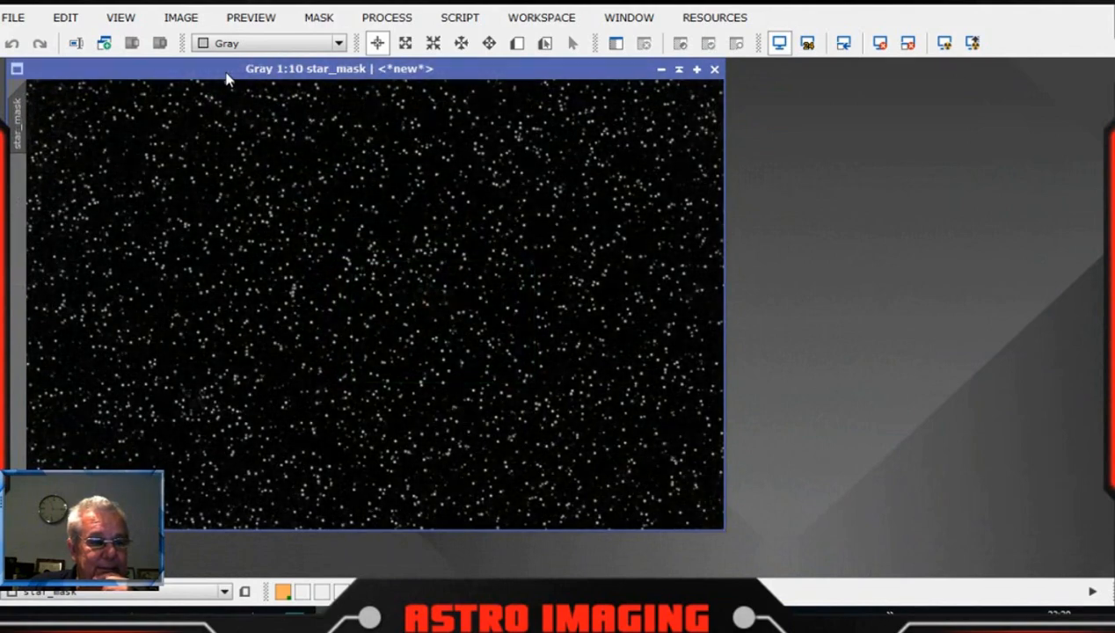
click(226, 73)
Apply star_mask as the mask of the drizzled image, and shade the mask window and park it clear of the image
drag(226, 76, 681, 114)
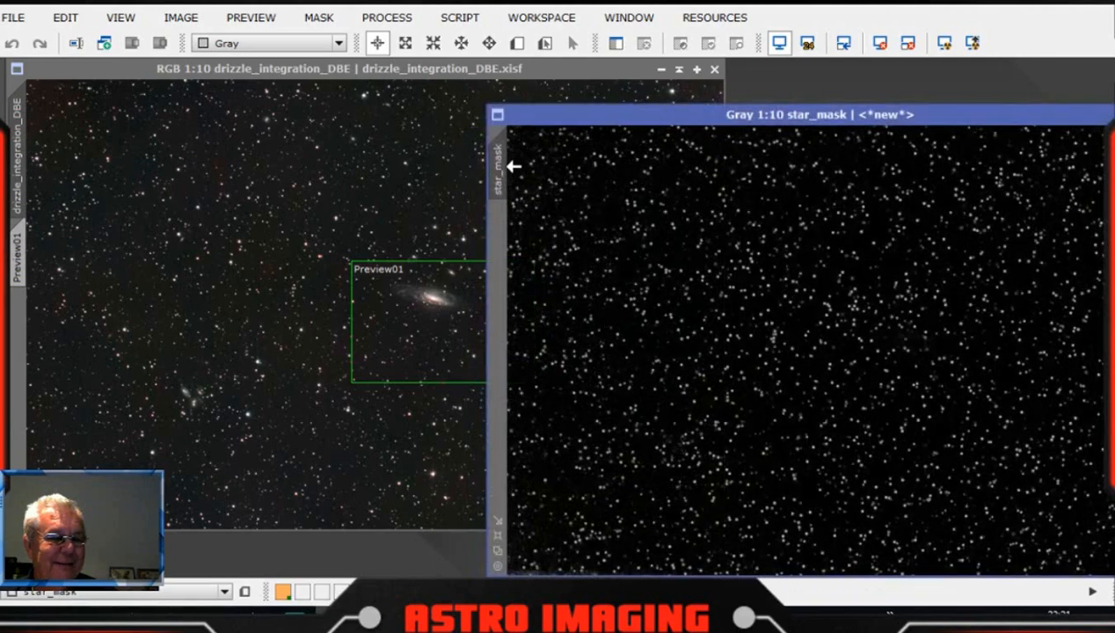
drag(499, 164, 30, 341)
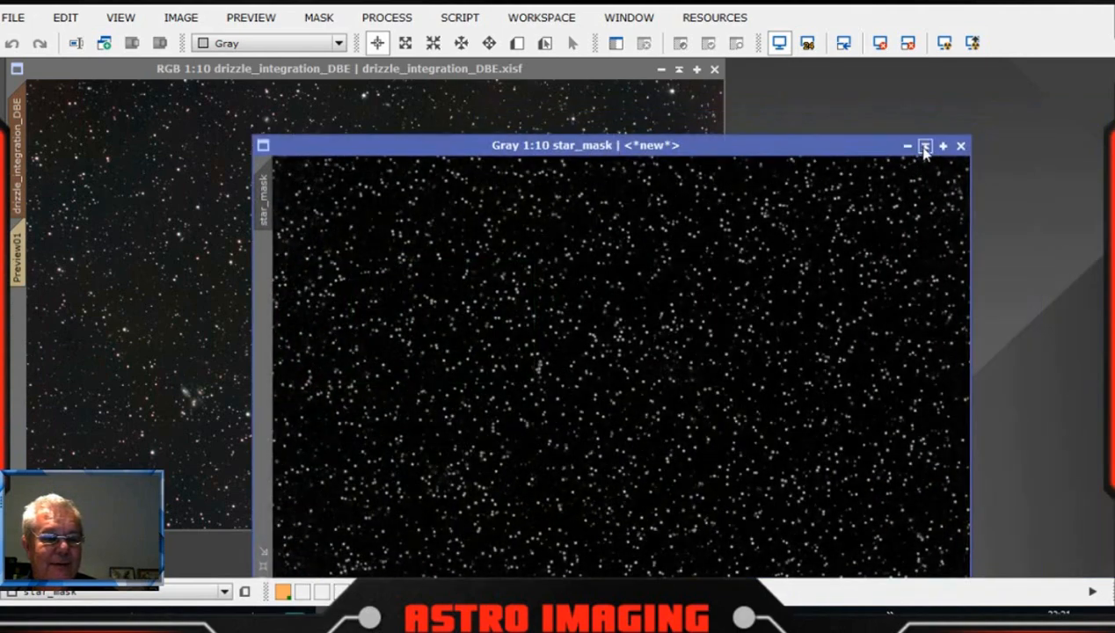
click(922, 145)
drag(642, 374, 983, 546)
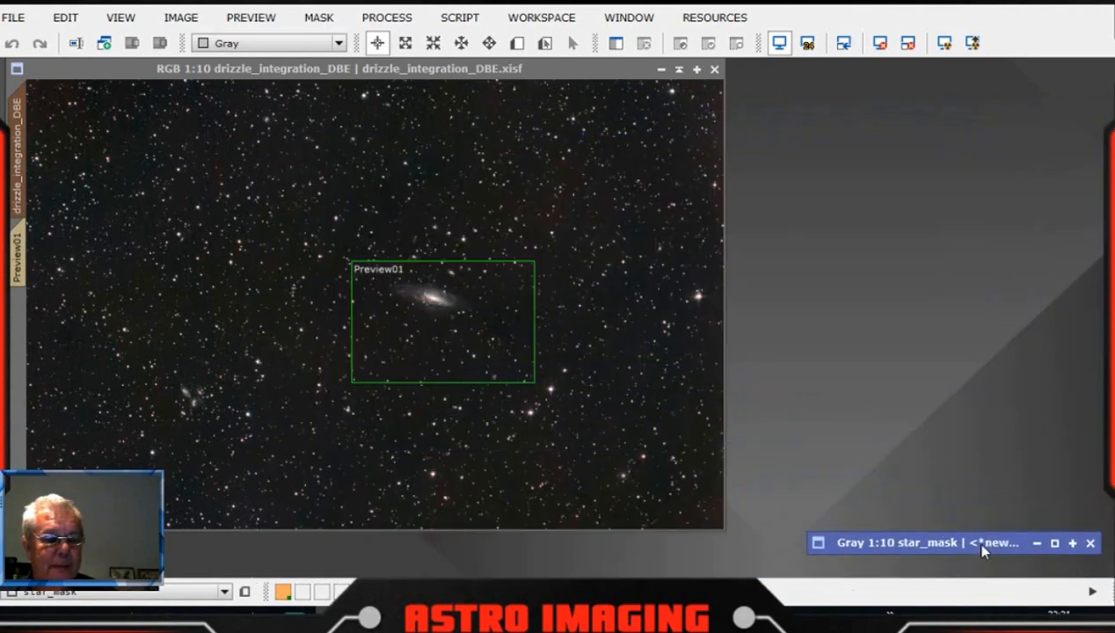
Open Preview01 of the drizzled image and show the star mask overlay on it
click(17, 269)
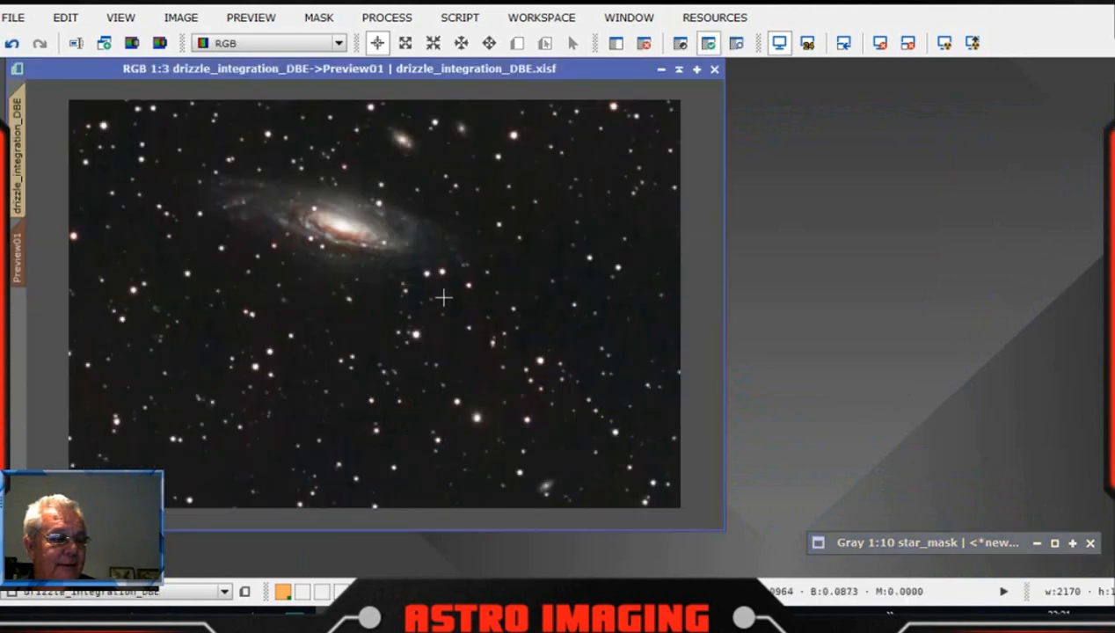
scroll(443, 299, down, 1)
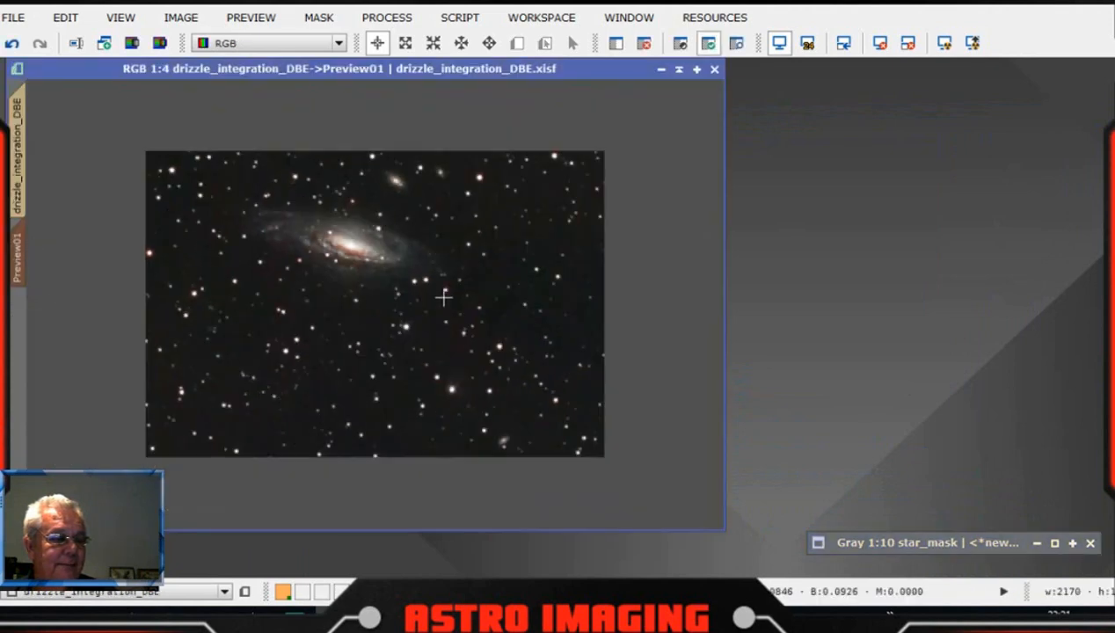
click(319, 19)
click(339, 145)
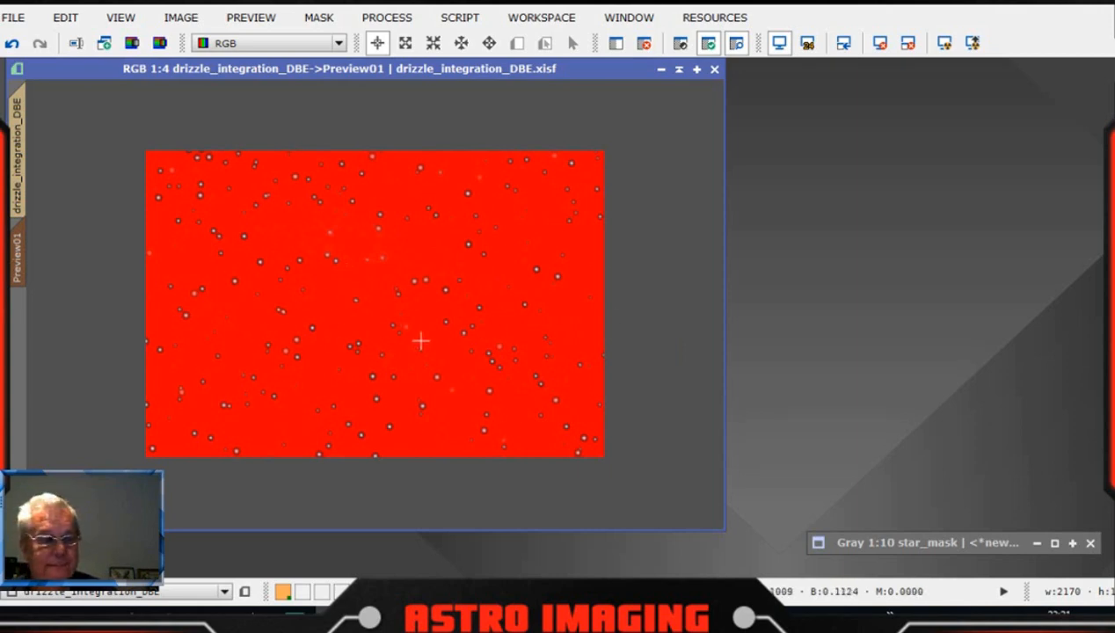
Examine up close which stars the mask leaves exposed in Preview01, and hide the mask overlay
scroll(418, 301, up, 2)
scroll(419, 301, up, 2)
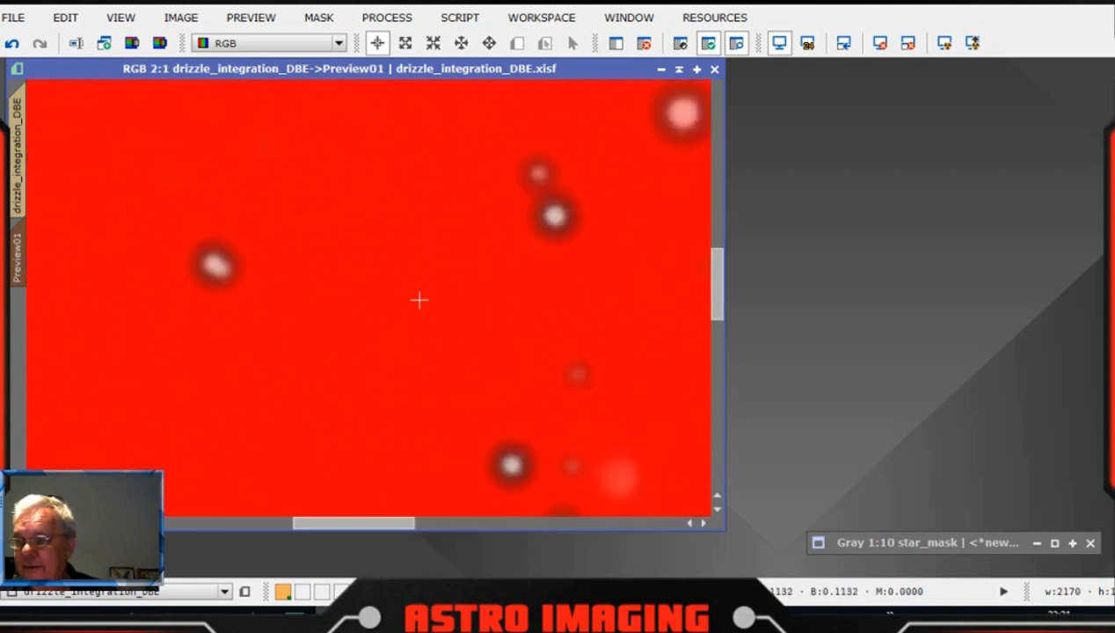
scroll(419, 301, down, 1)
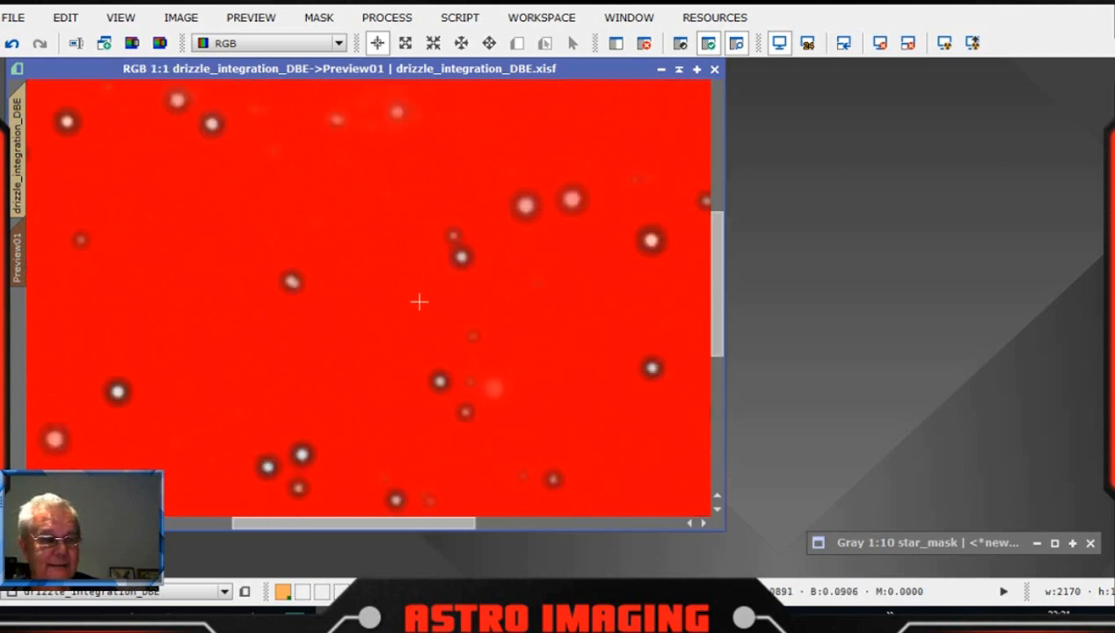
scroll(419, 301, down, 2)
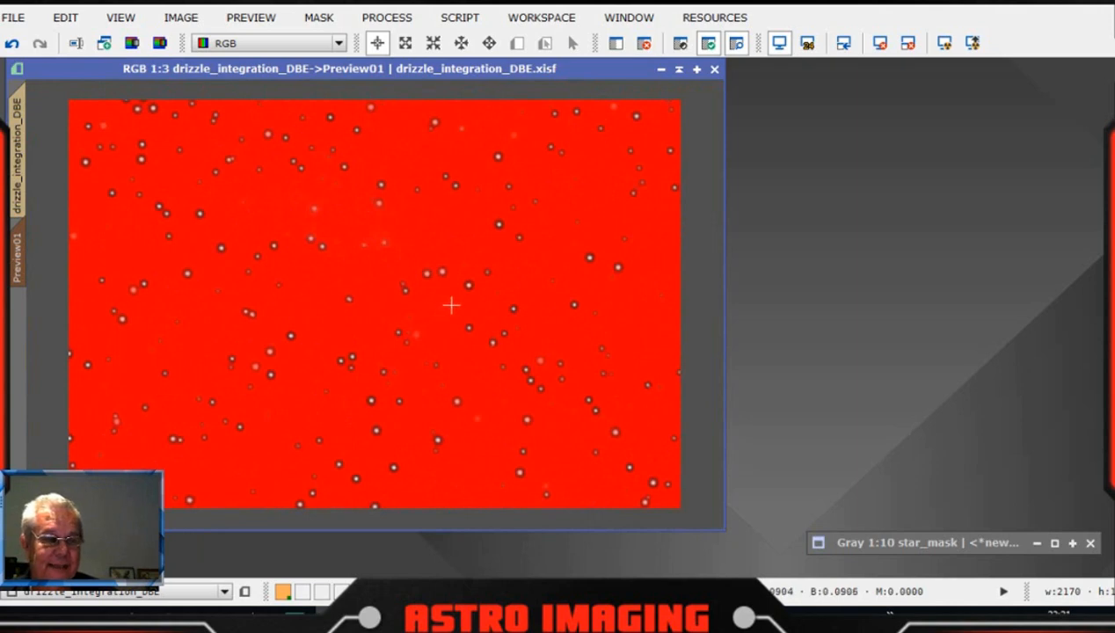
scroll(450, 305, down, 1)
scroll(451, 304, up, 1)
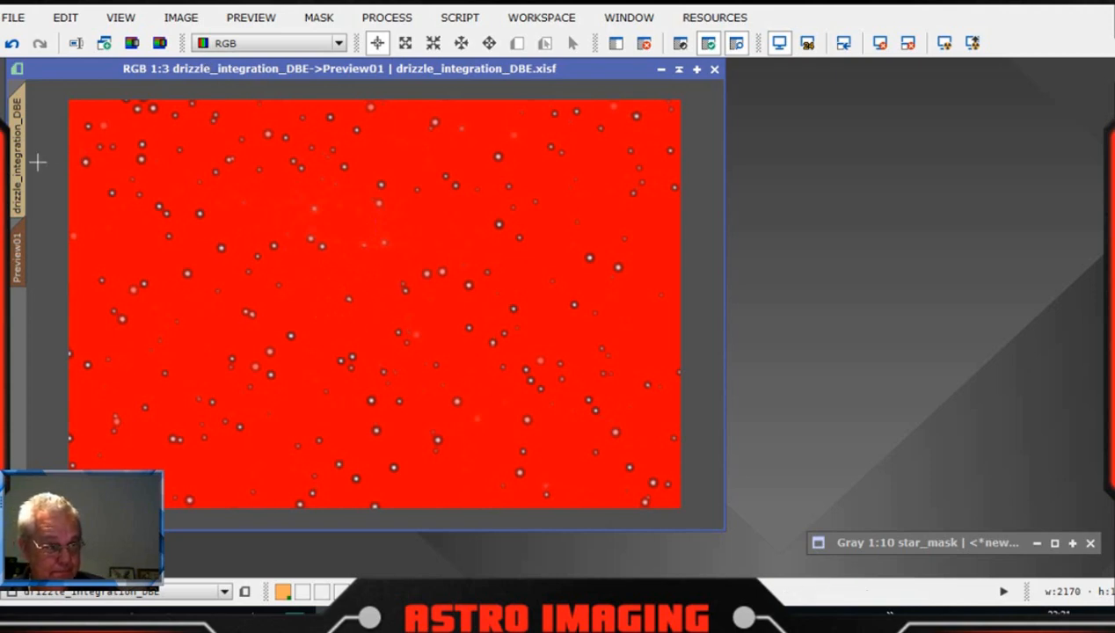
click(319, 20)
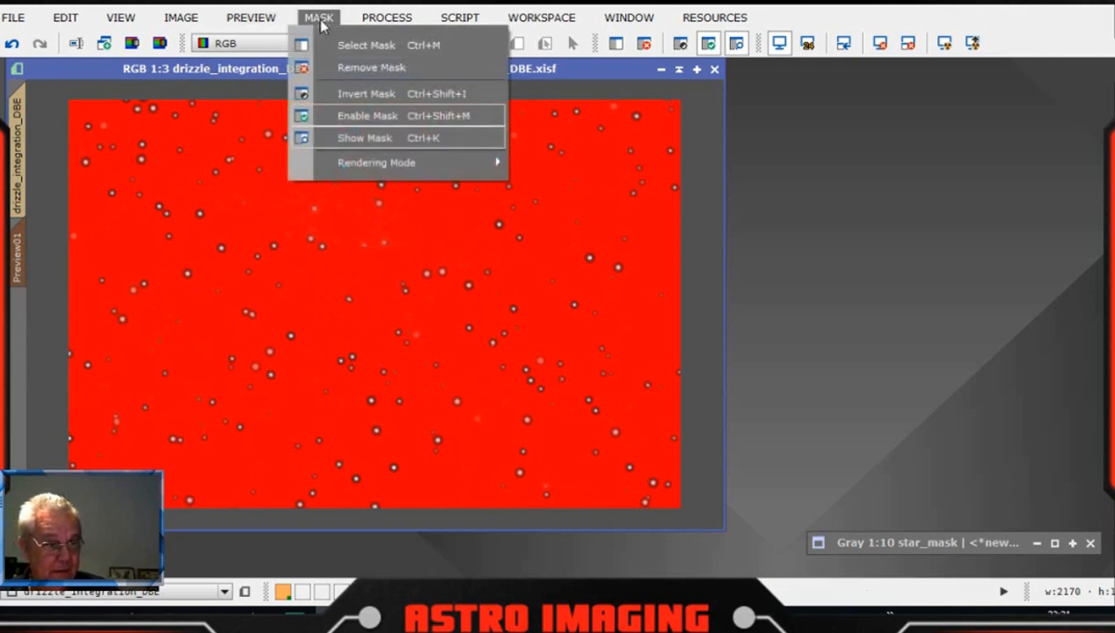
click(348, 143)
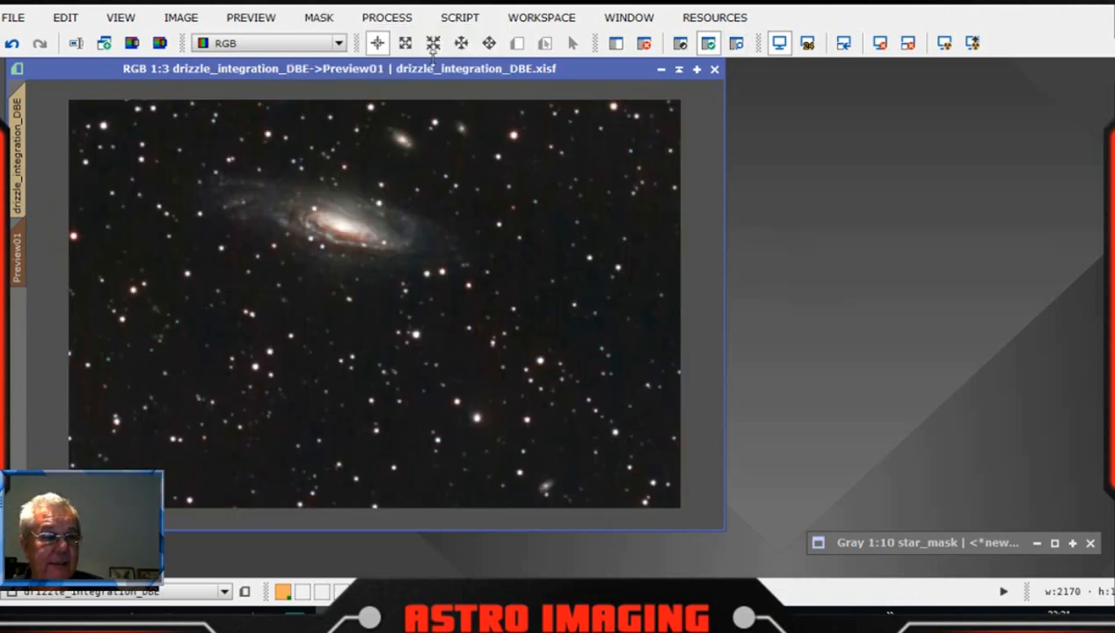
Open the MorphologicalTransformation process and place its window beside the image
click(387, 26)
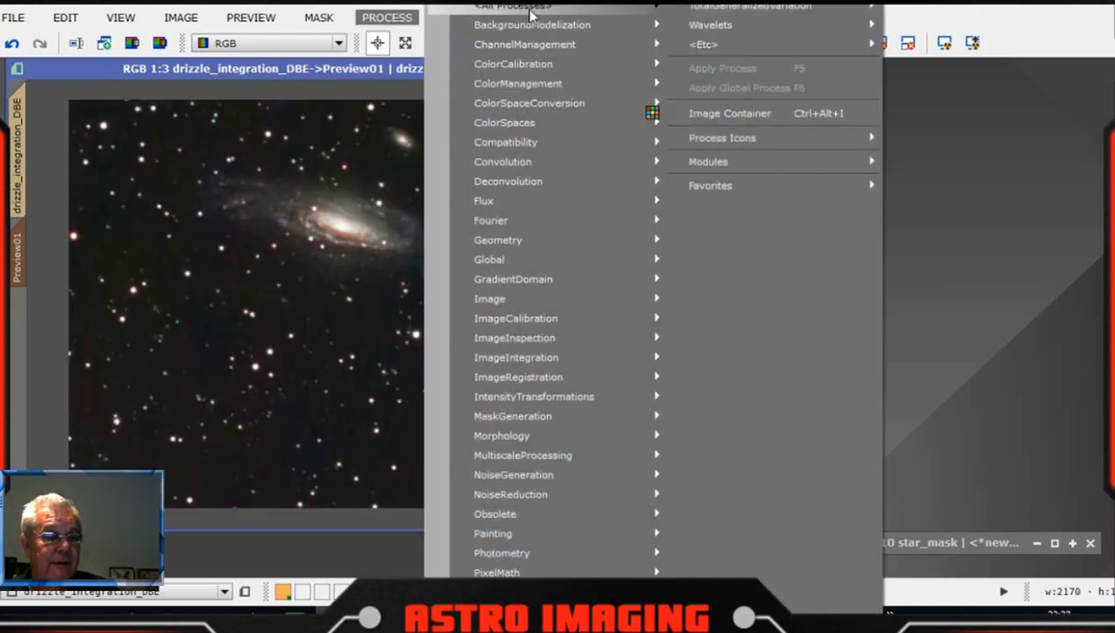
mouse_move(530, 13)
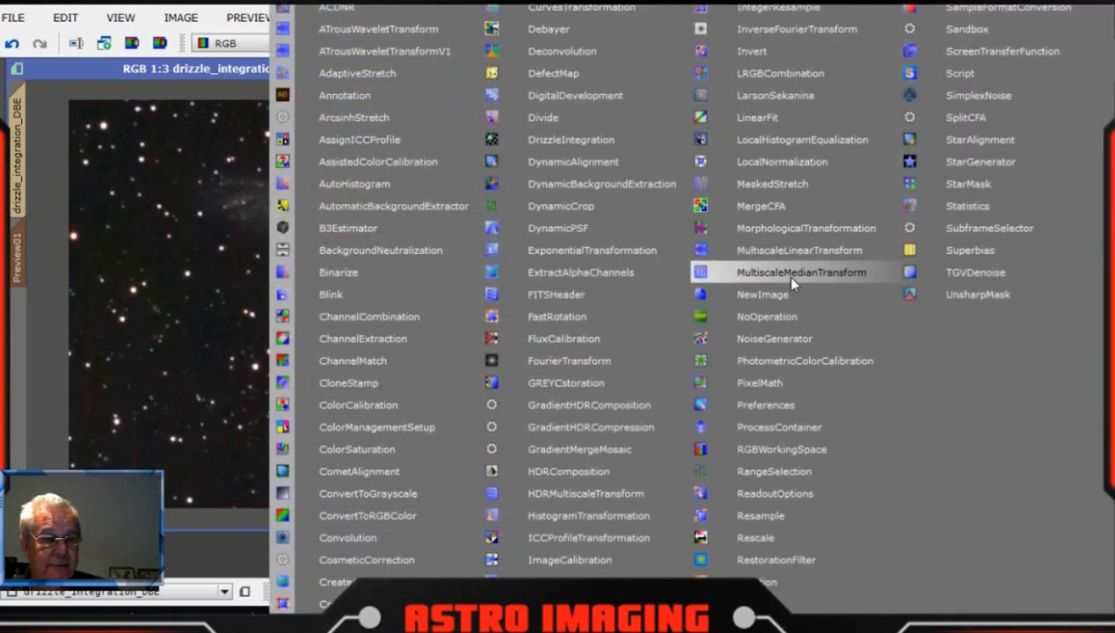
click(809, 230)
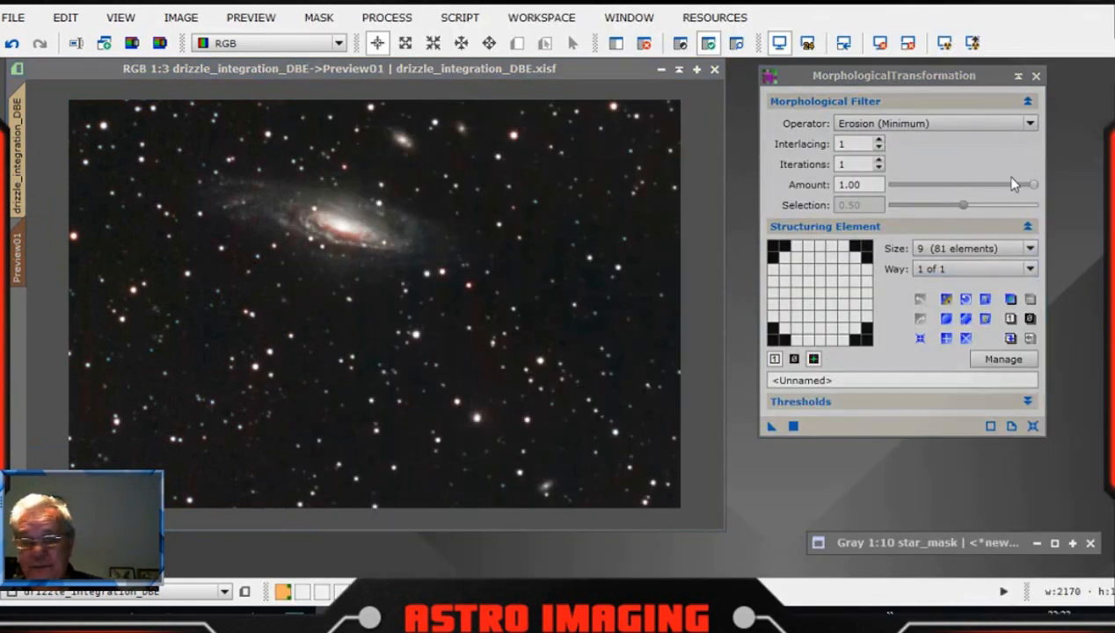
drag(951, 82, 948, 84)
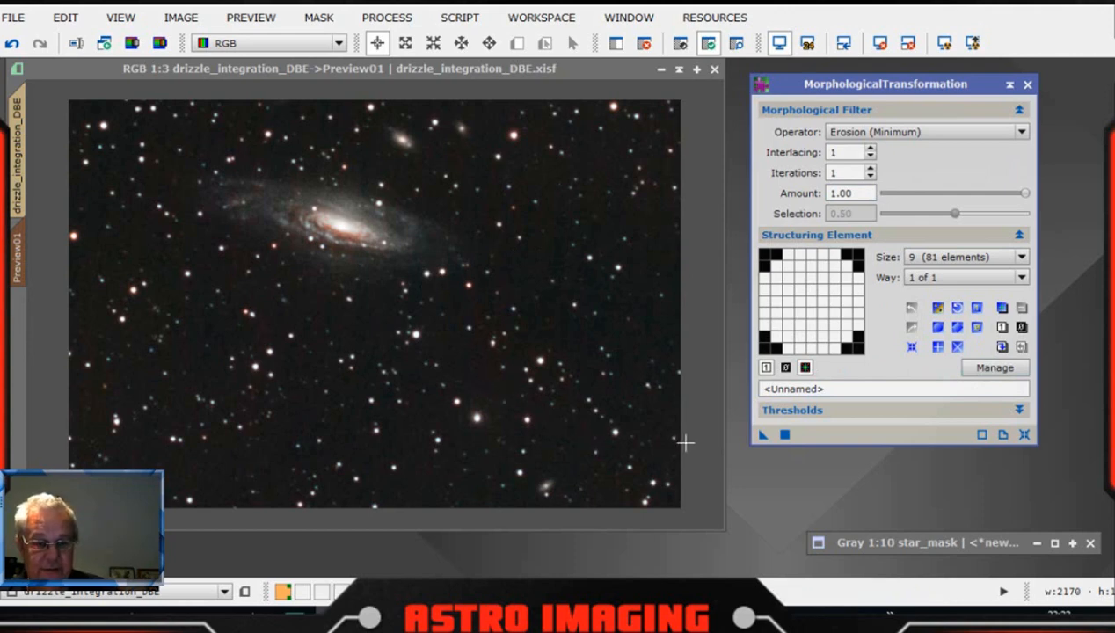
Test the Morphological Selection operator on Preview01 with amount 0.51, and again with selection raised to 0.80
click(1023, 257)
click(951, 309)
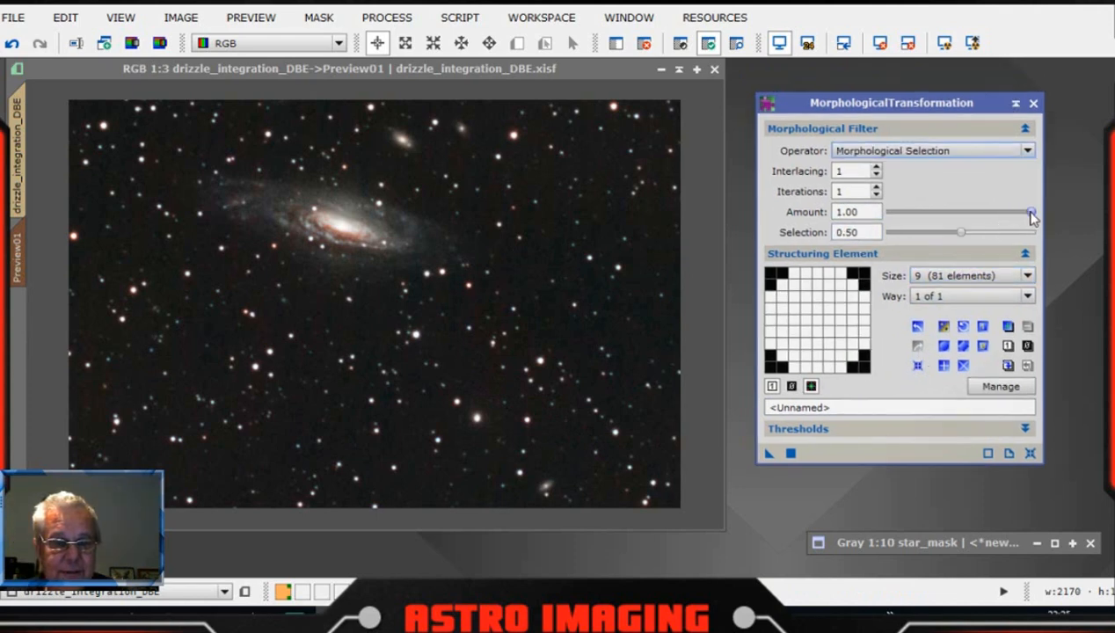
drag(1031, 215, 967, 226)
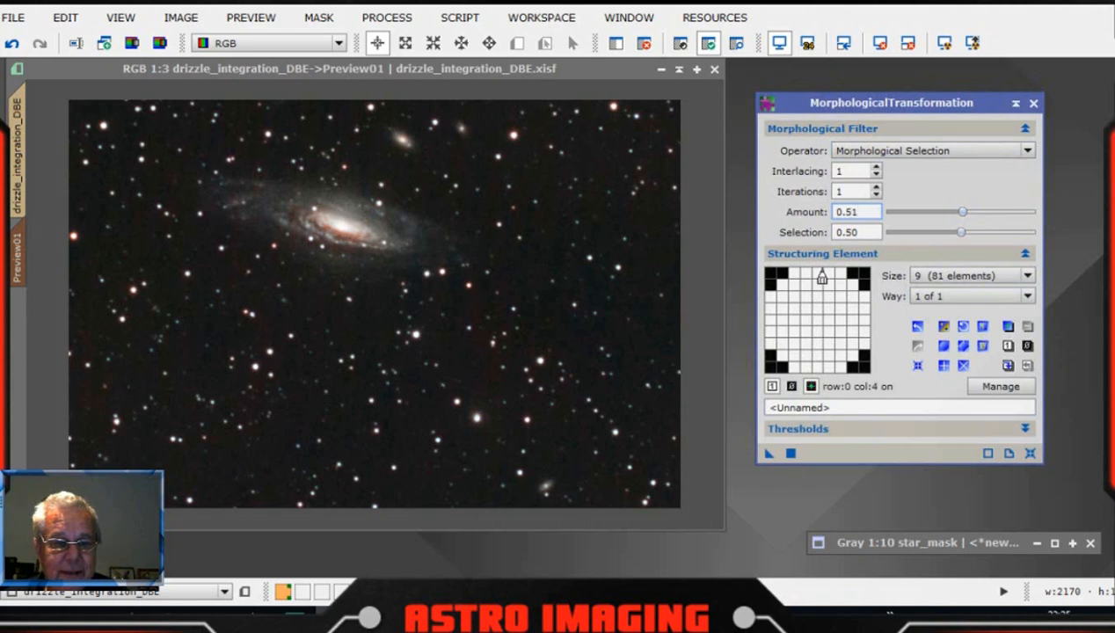
drag(766, 453, 434, 365)
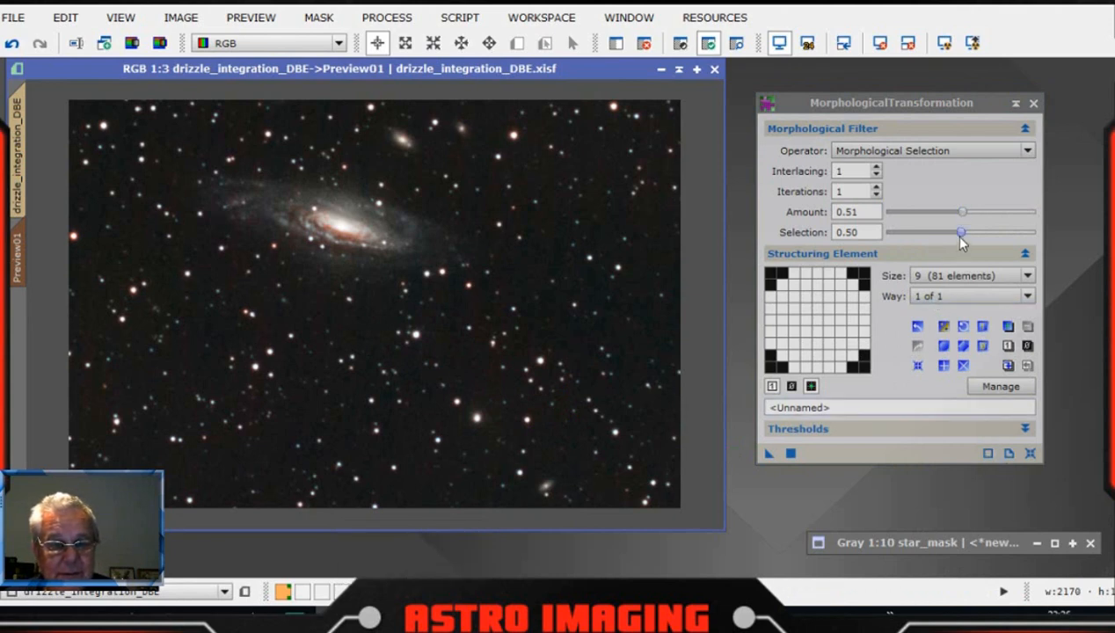
drag(961, 234, 1003, 252)
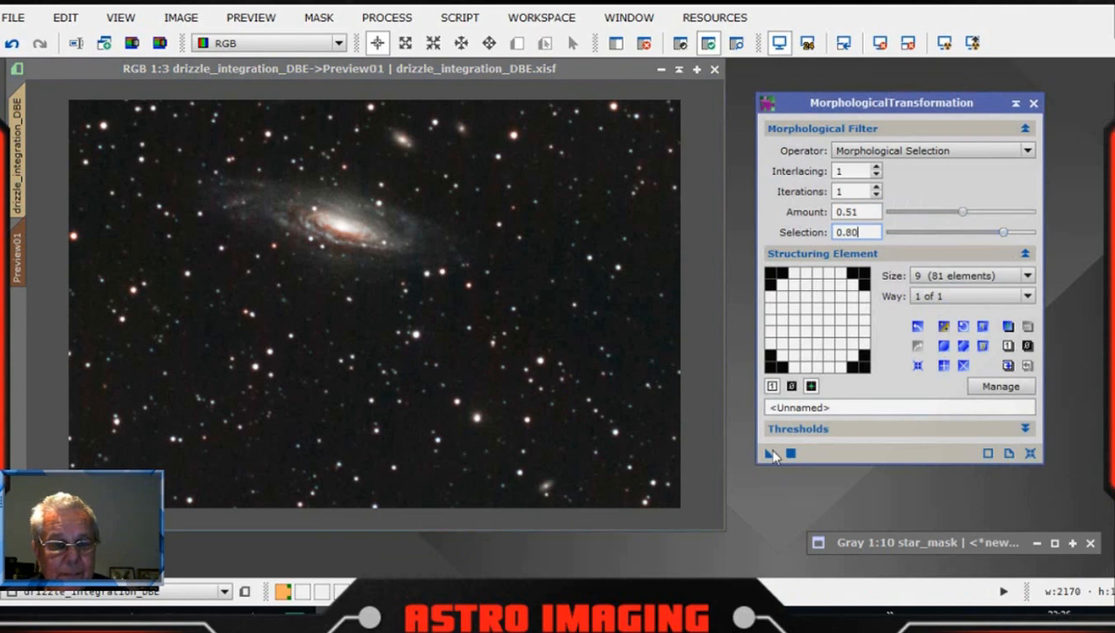
drag(767, 453, 474, 378)
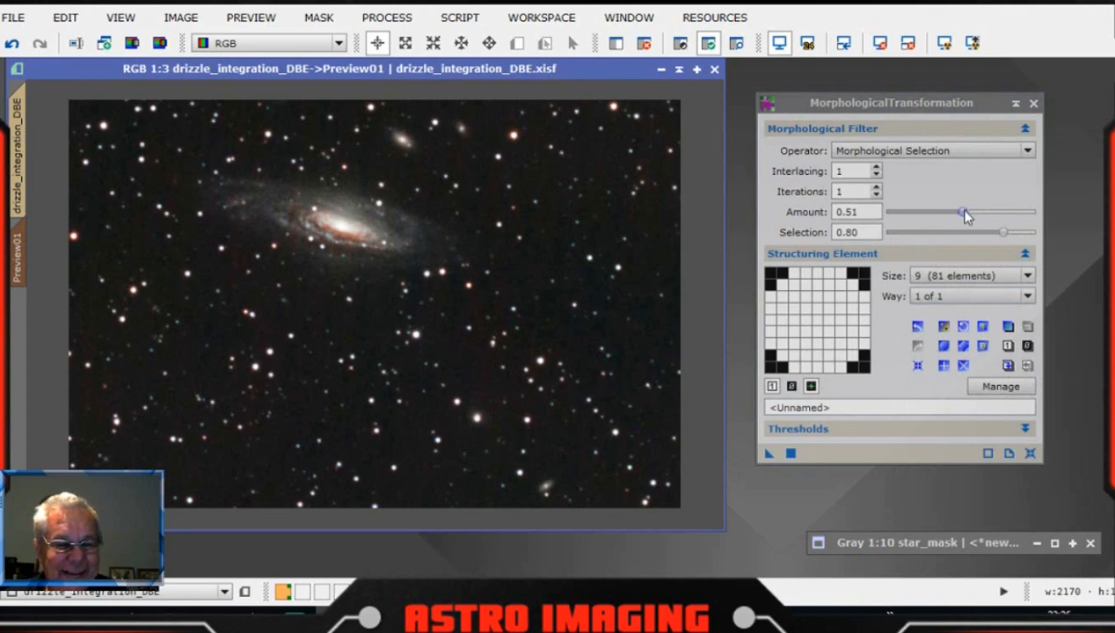
Test Morphological Selection on Preview01 with amount 0.30, and again with selection lowered to 0.40
drag(965, 216, 938, 222)
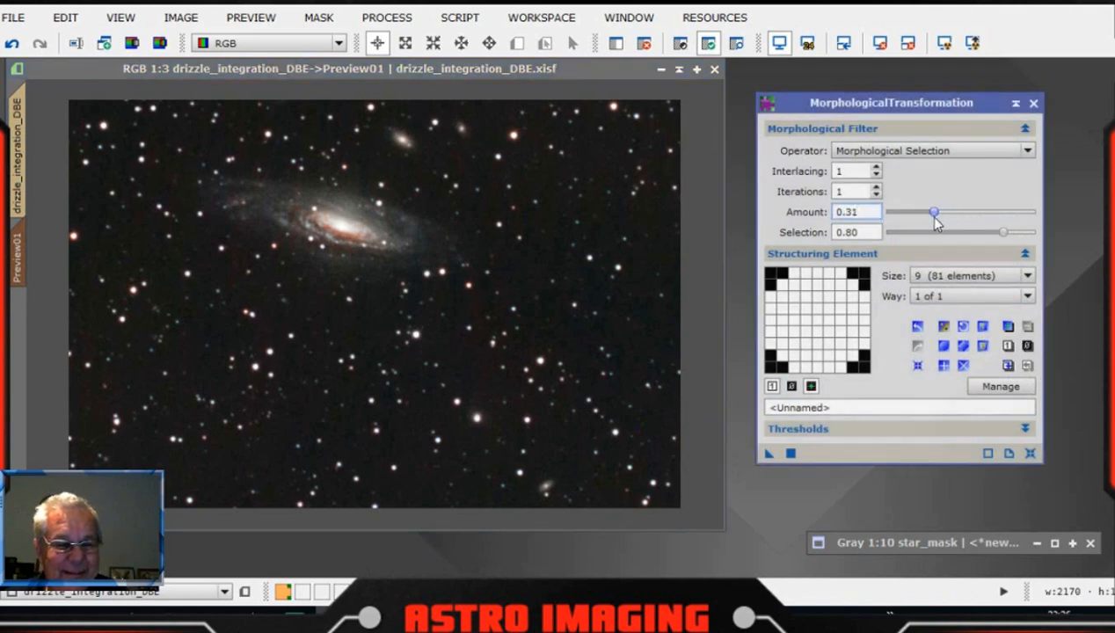
click(767, 454)
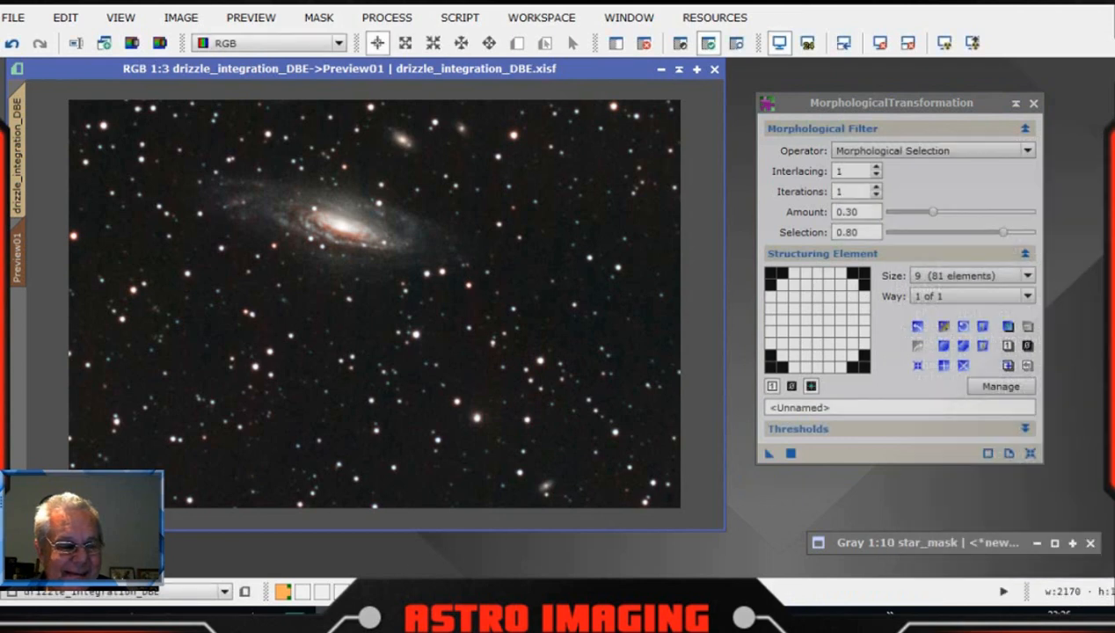
key(ctrl+shift+n)
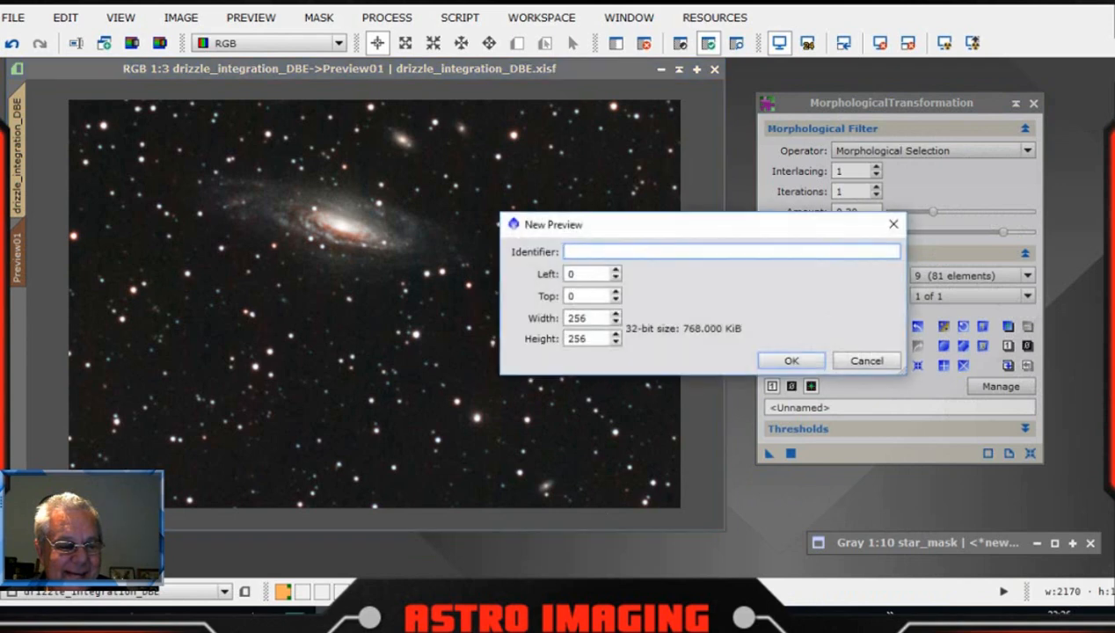
click(884, 360)
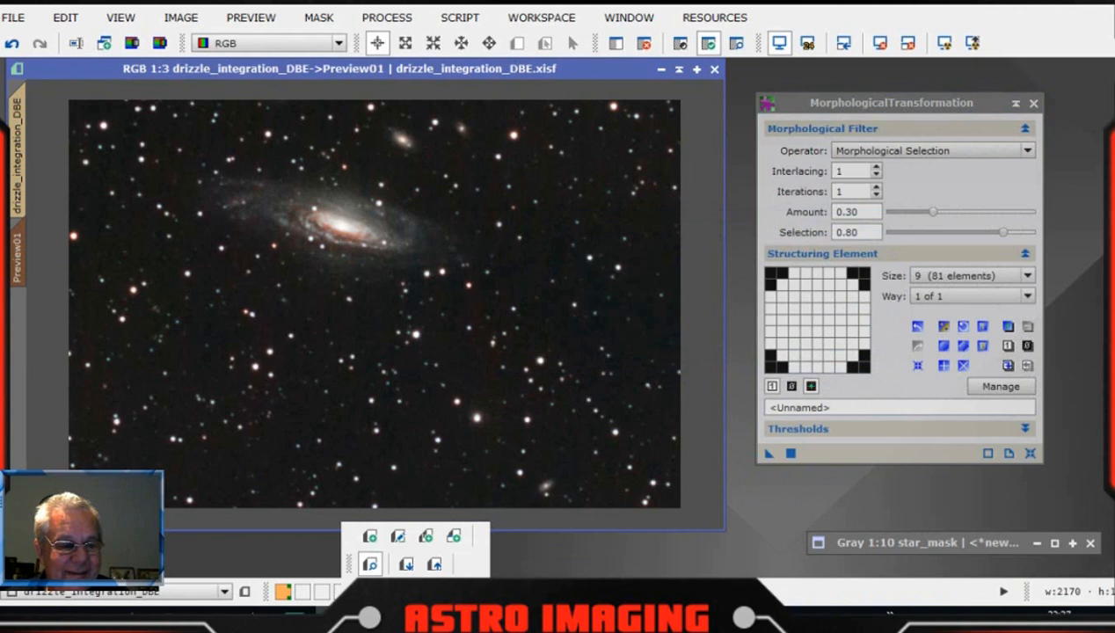
drag(1003, 233, 949, 246)
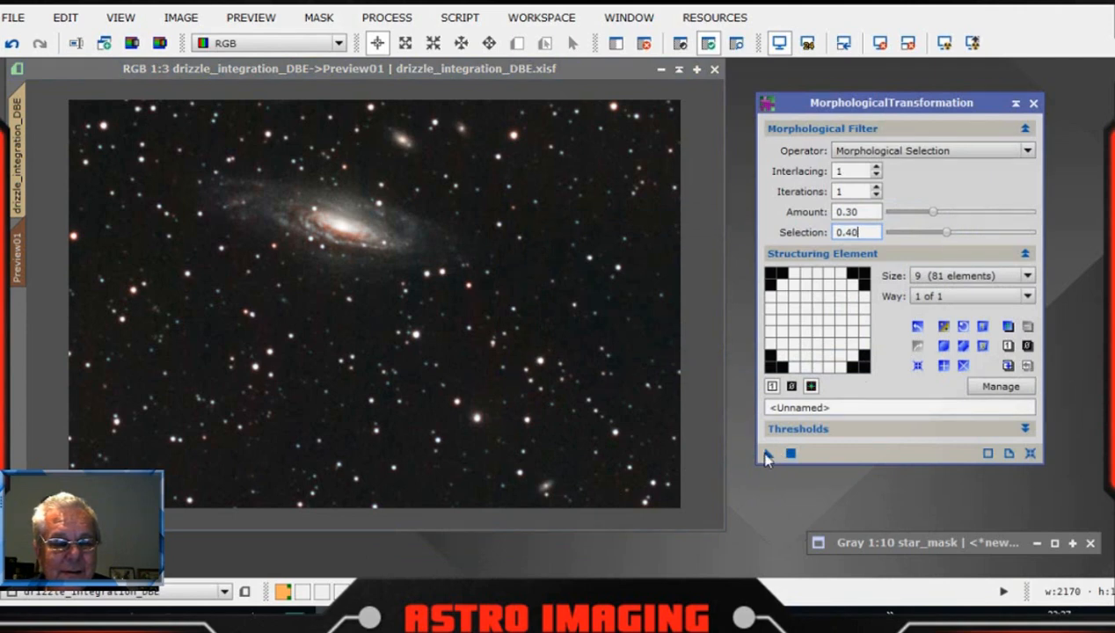
click(522, 397)
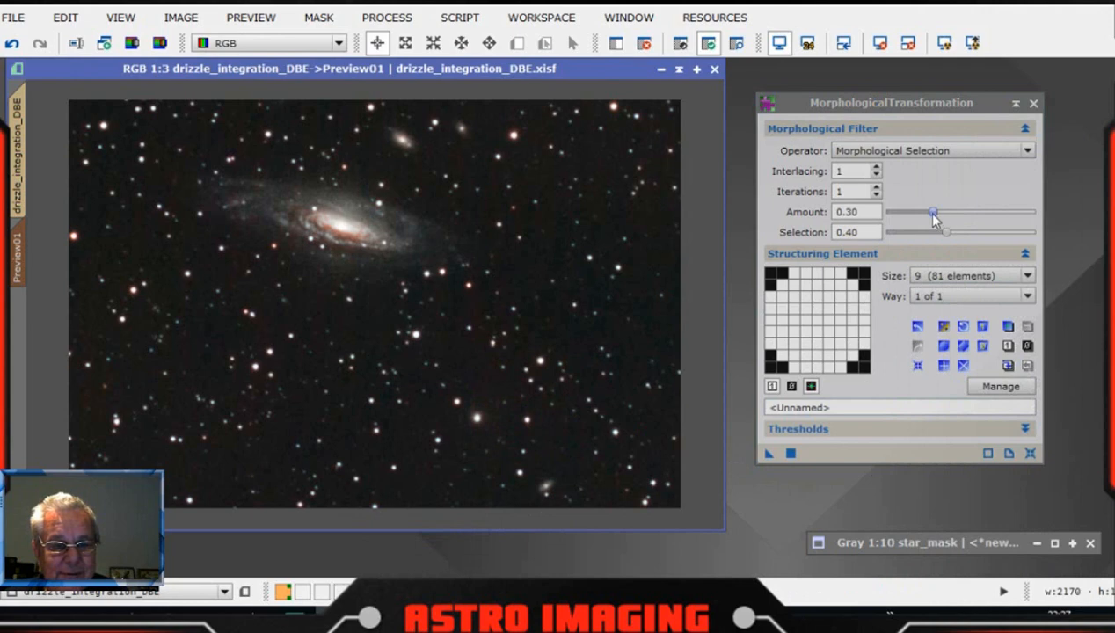
Switch the operator to Erosion (Minimum) and apply it to Preview01 with amount 0.45, and again with 0.66
click(1027, 150)
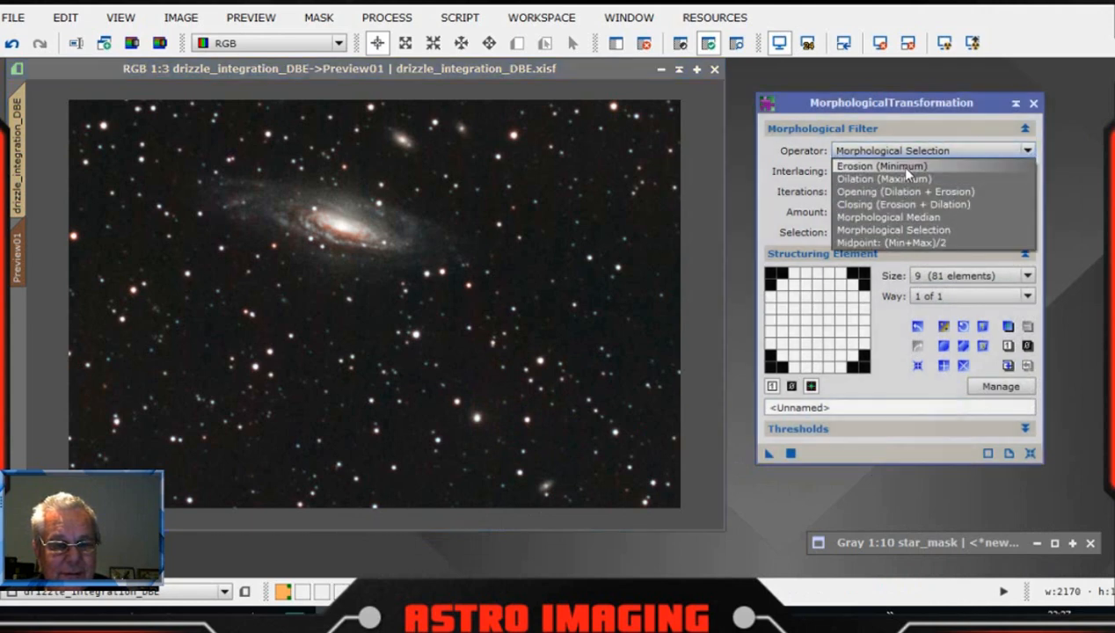
click(896, 165)
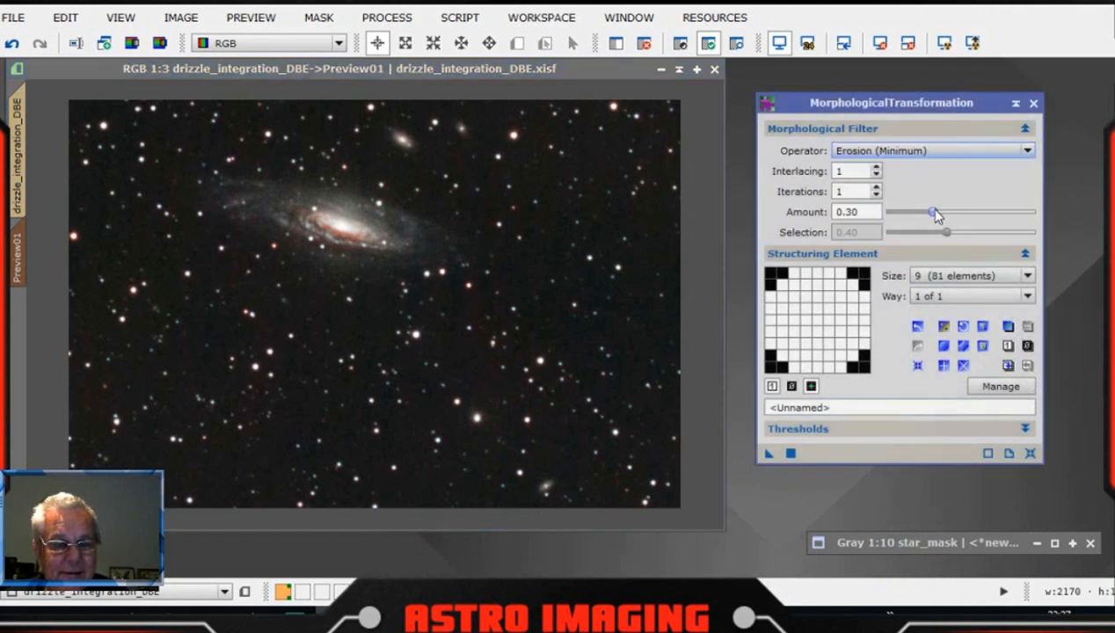
drag(934, 215, 957, 216)
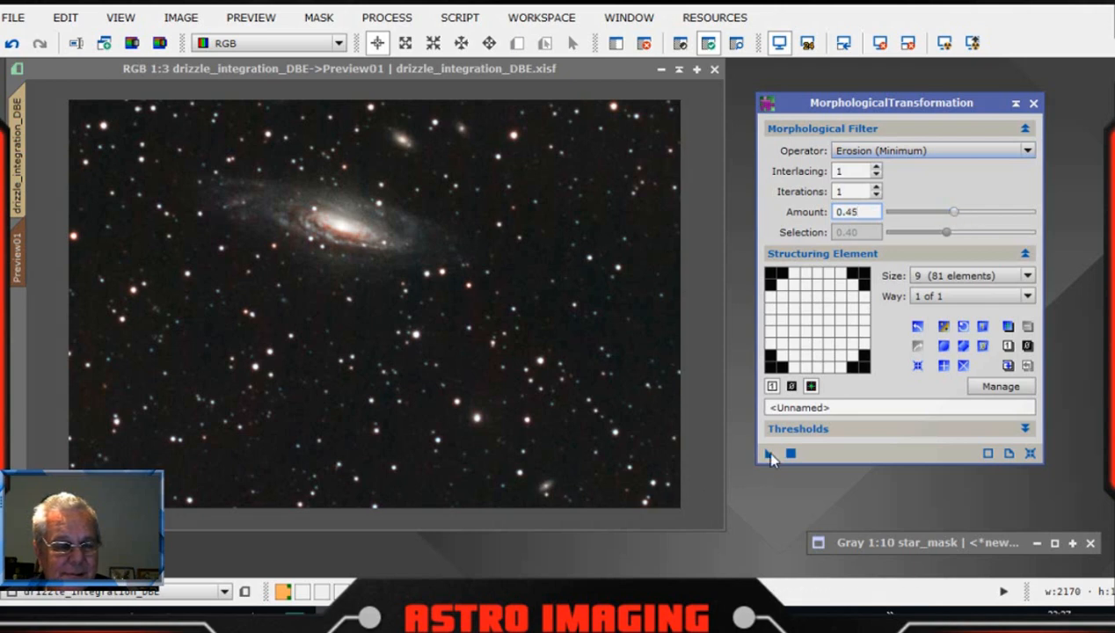
drag(770, 453, 581, 404)
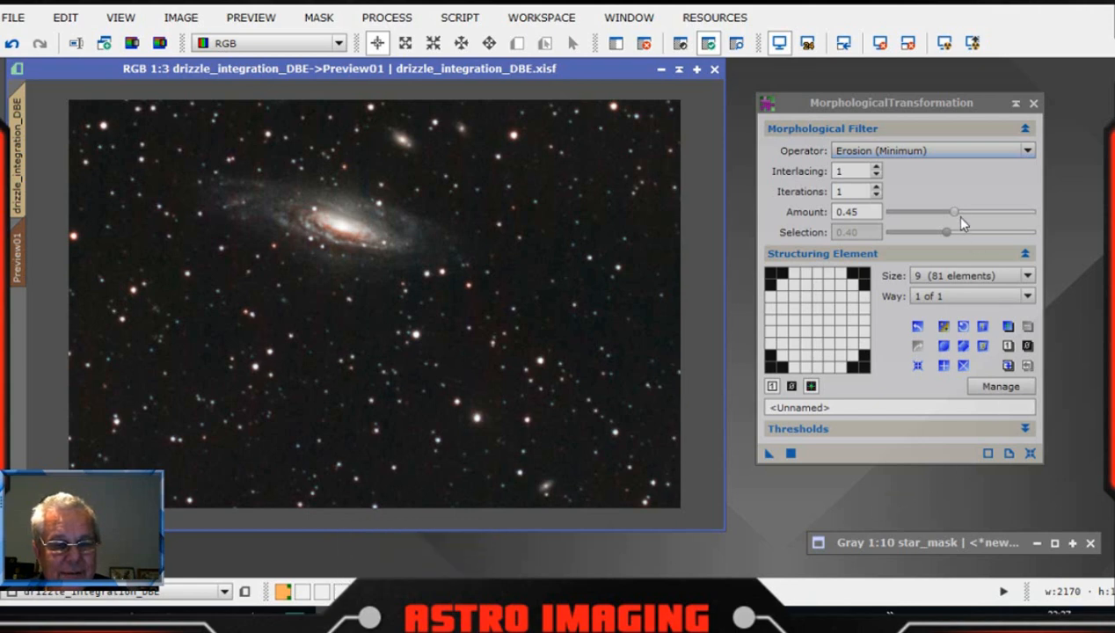
drag(954, 212, 972, 213)
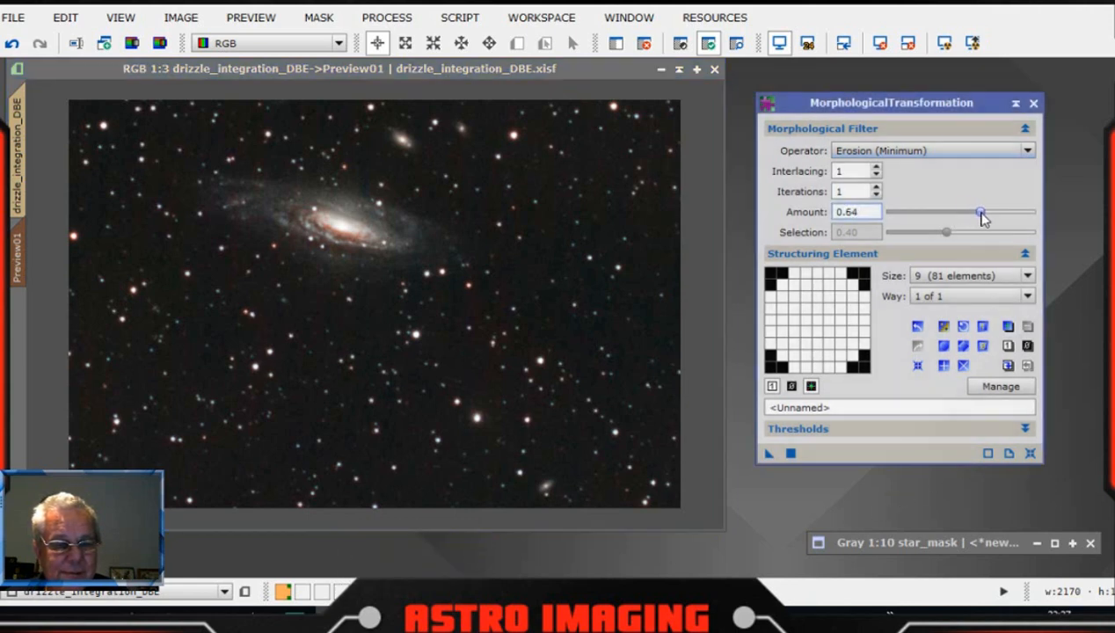
click(789, 453)
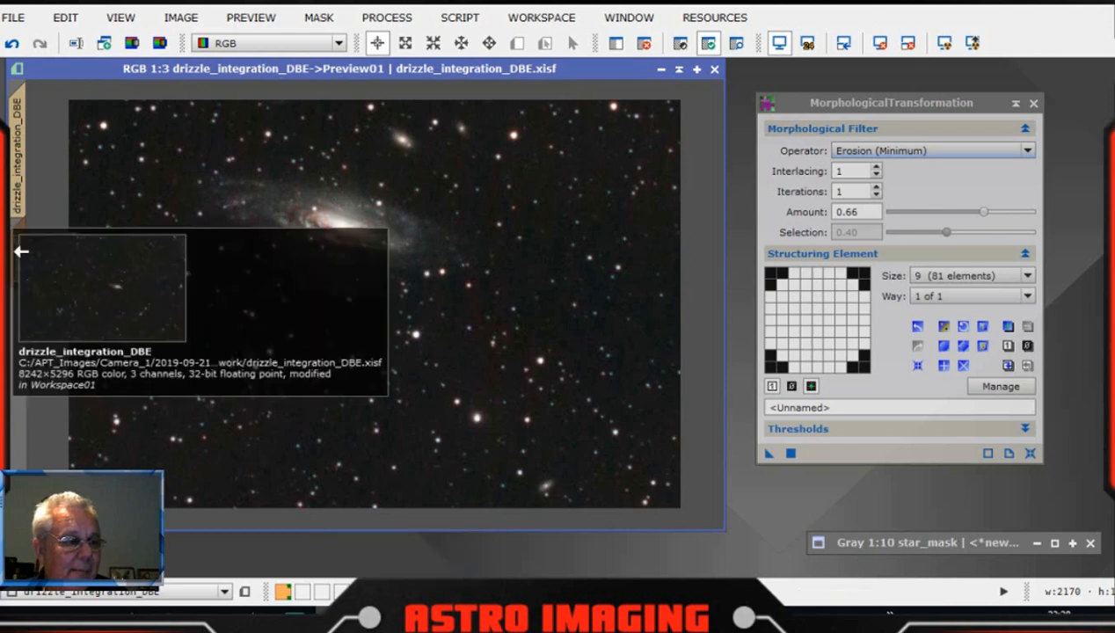
Apply the erosion settings to the full drizzle_integration_DBE image and inspect its stars
click(21, 175)
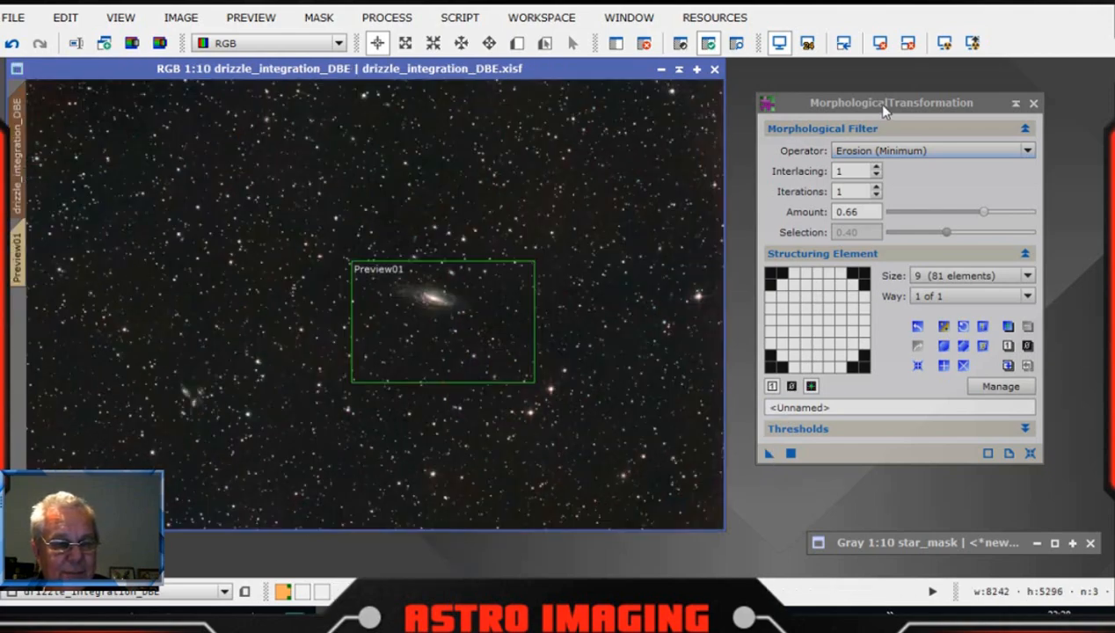
drag(885, 107, 870, 82)
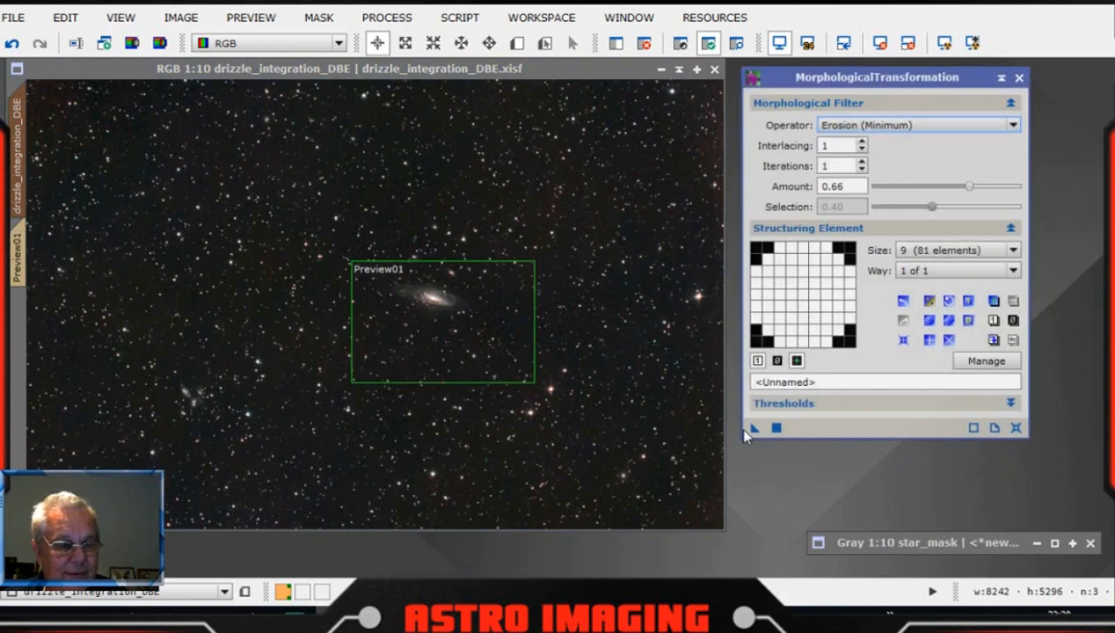
drag(755, 429, 483, 407)
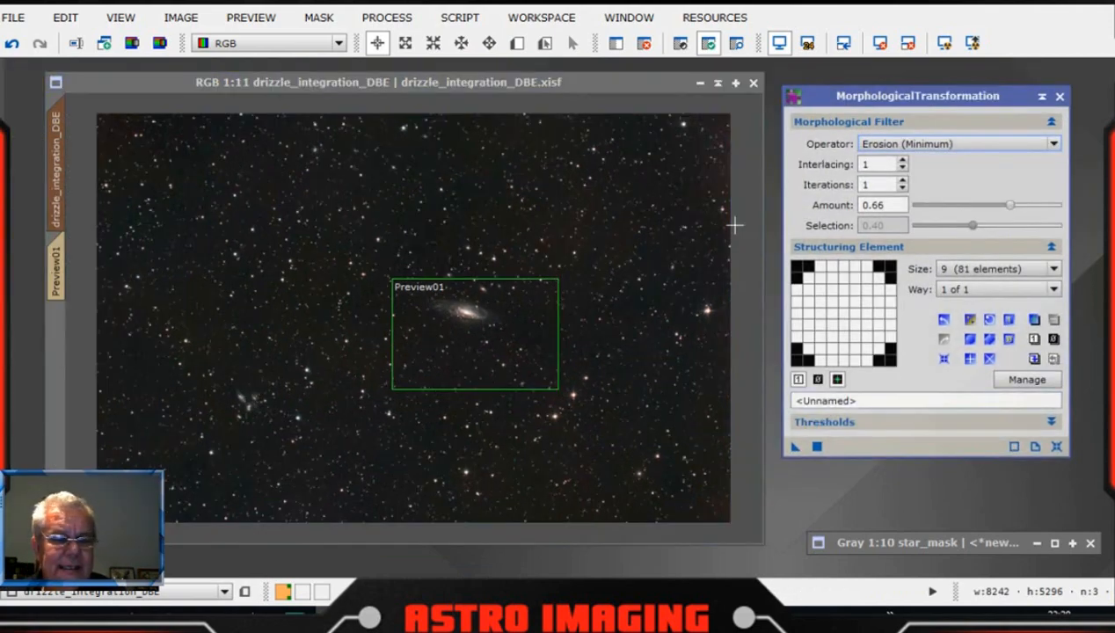
drag(603, 95, 596, 94)
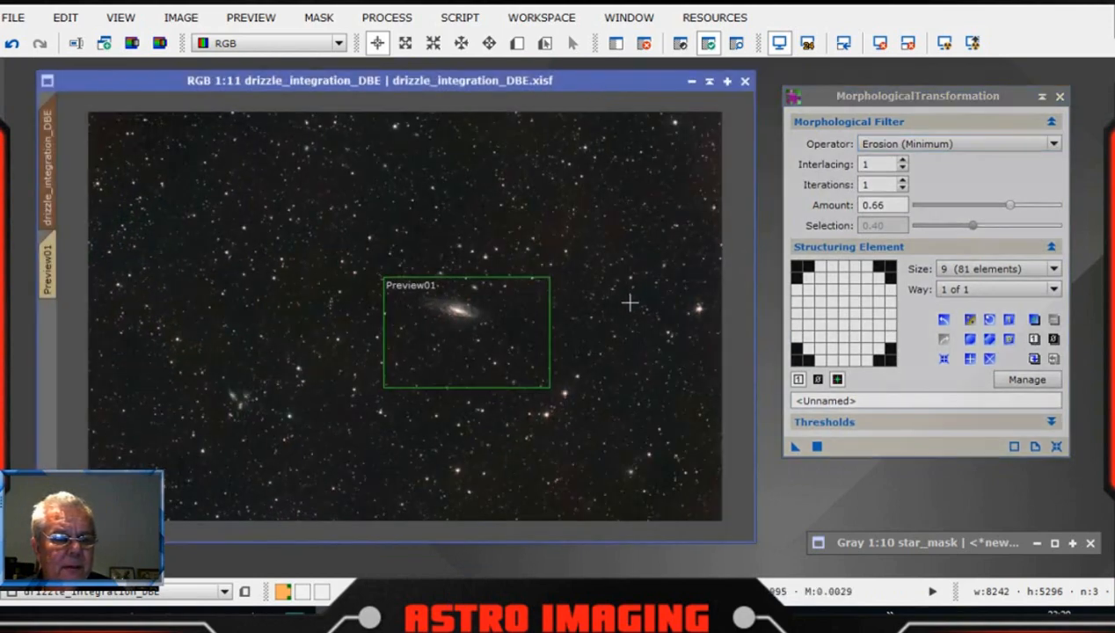
scroll(629, 300, up, 2)
scroll(629, 301, down, 1)
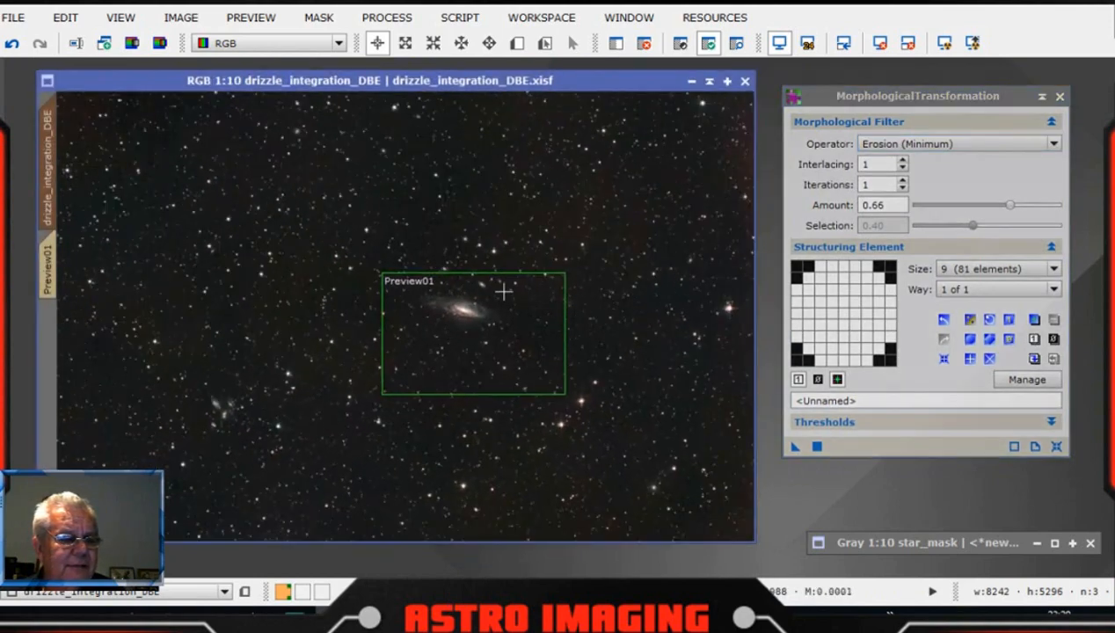
Compare the full image with and without the erosion by undoing and redoing it, keep the erosion, and close MorphologicalTransformation
click(12, 44)
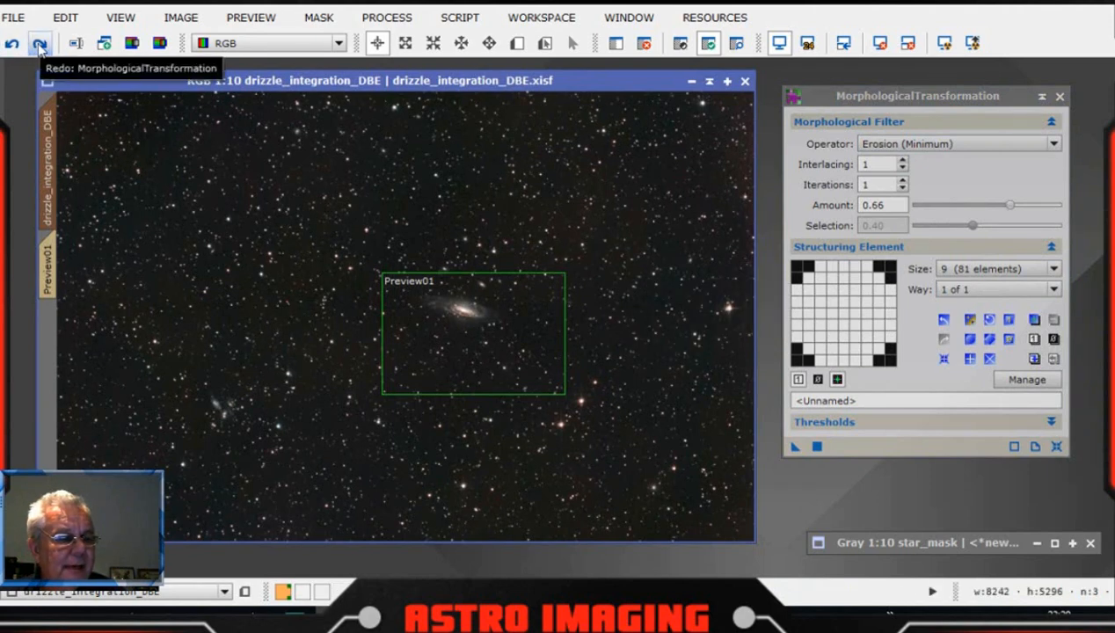
click(40, 46)
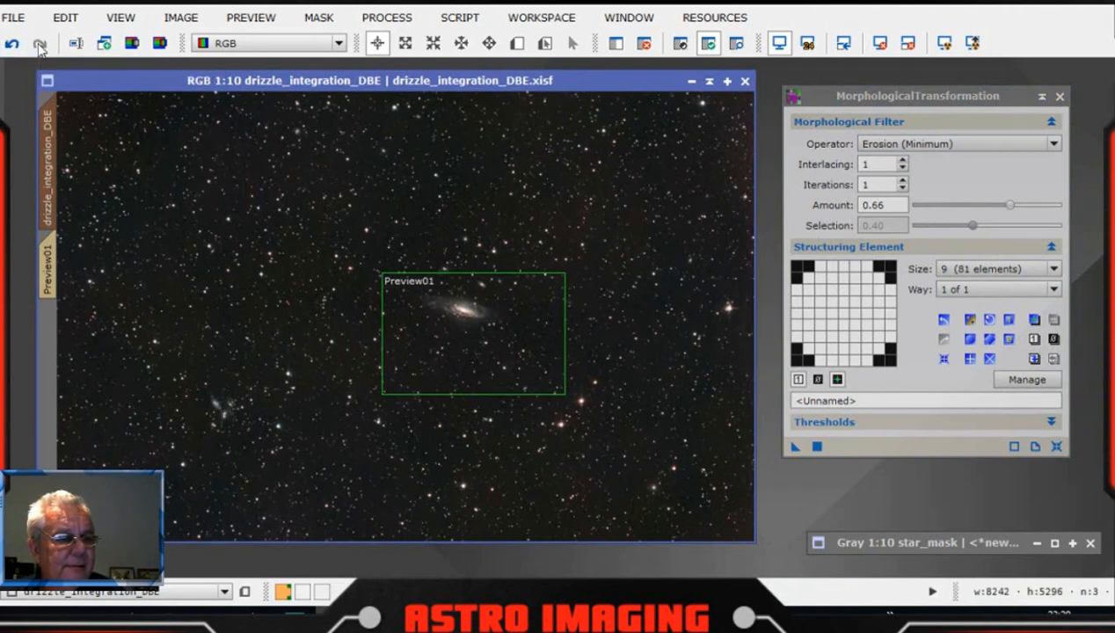
click(14, 47)
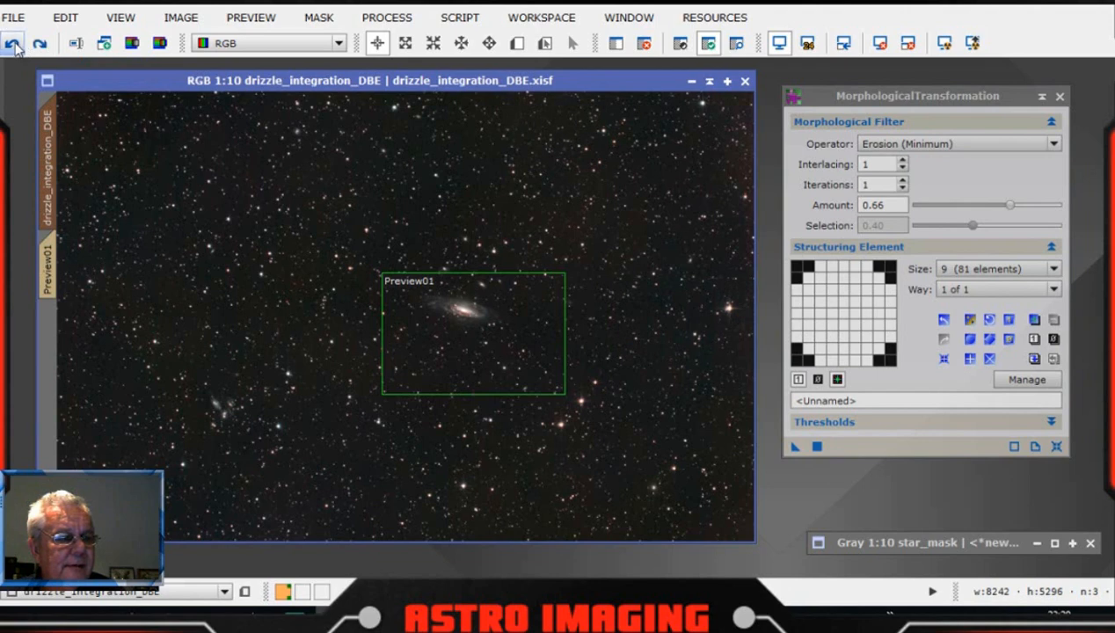
click(40, 44)
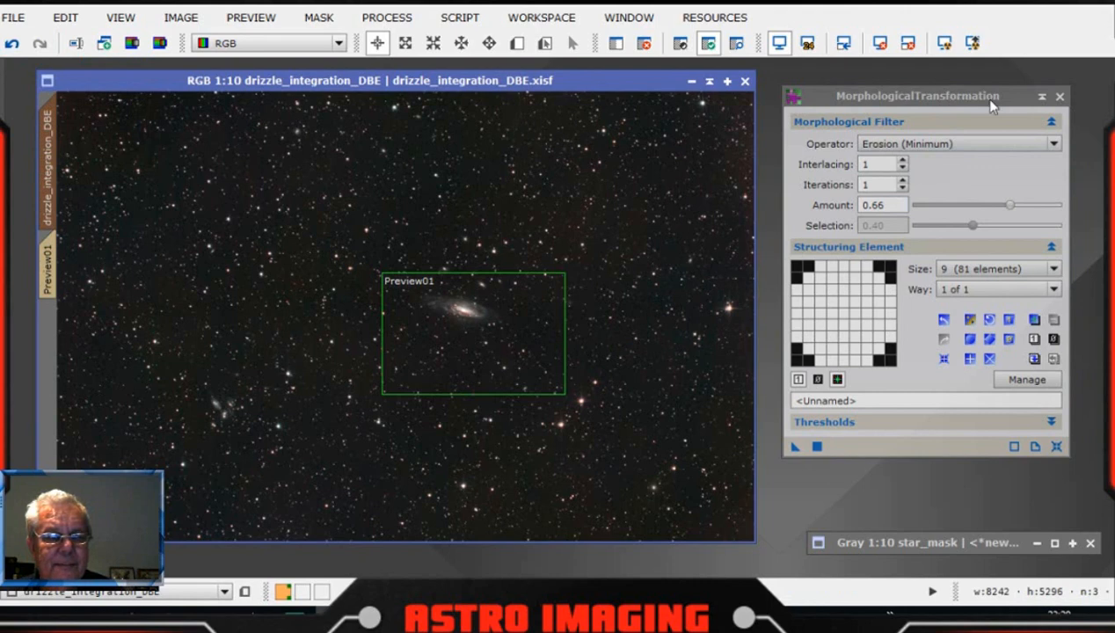
click(1060, 99)
click(1059, 99)
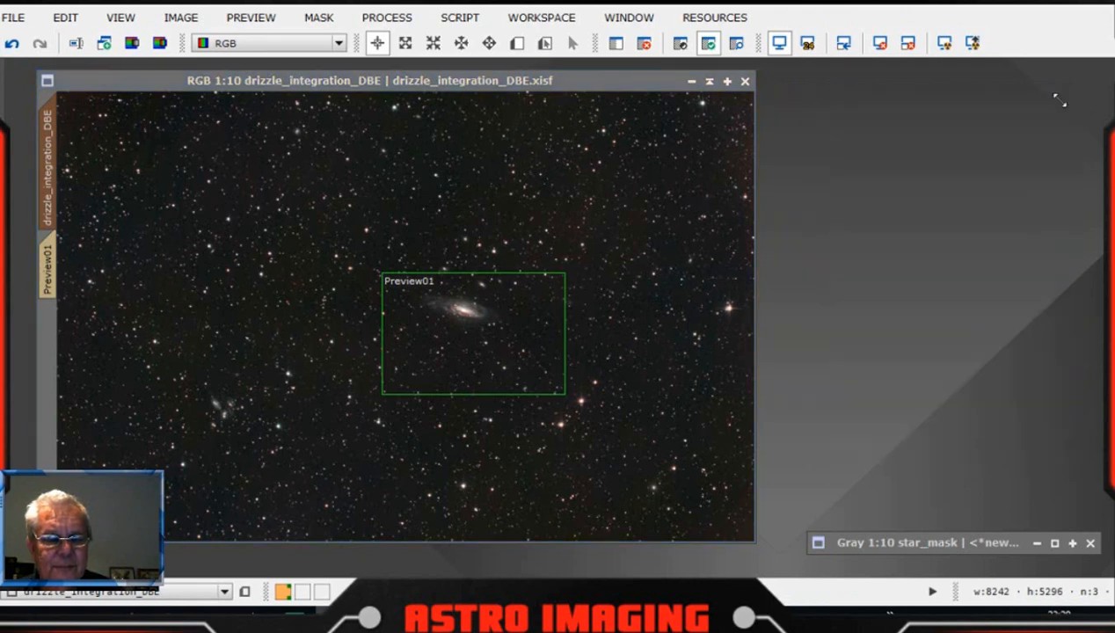
Delete Preview01 from the drizzle_integration_DBE image
click(51, 261)
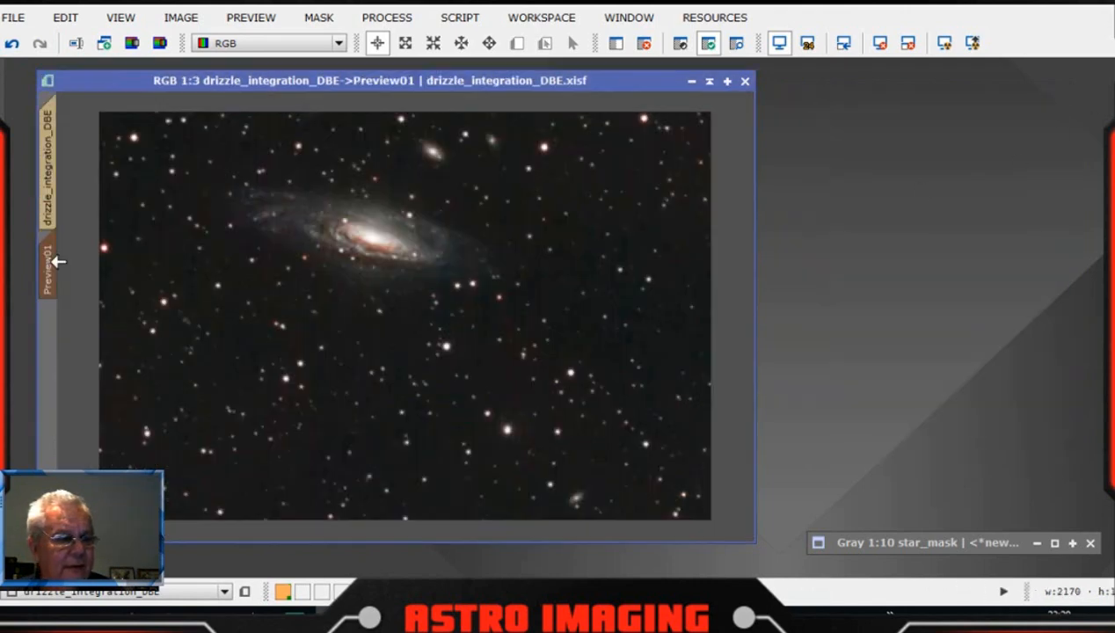
right_click(53, 265)
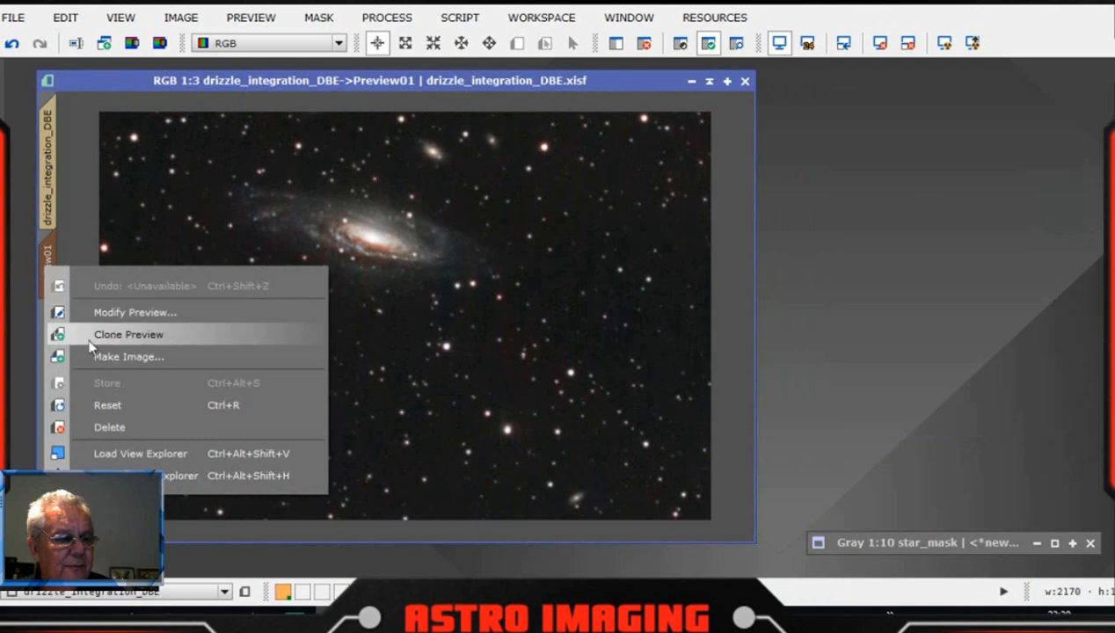
click(121, 429)
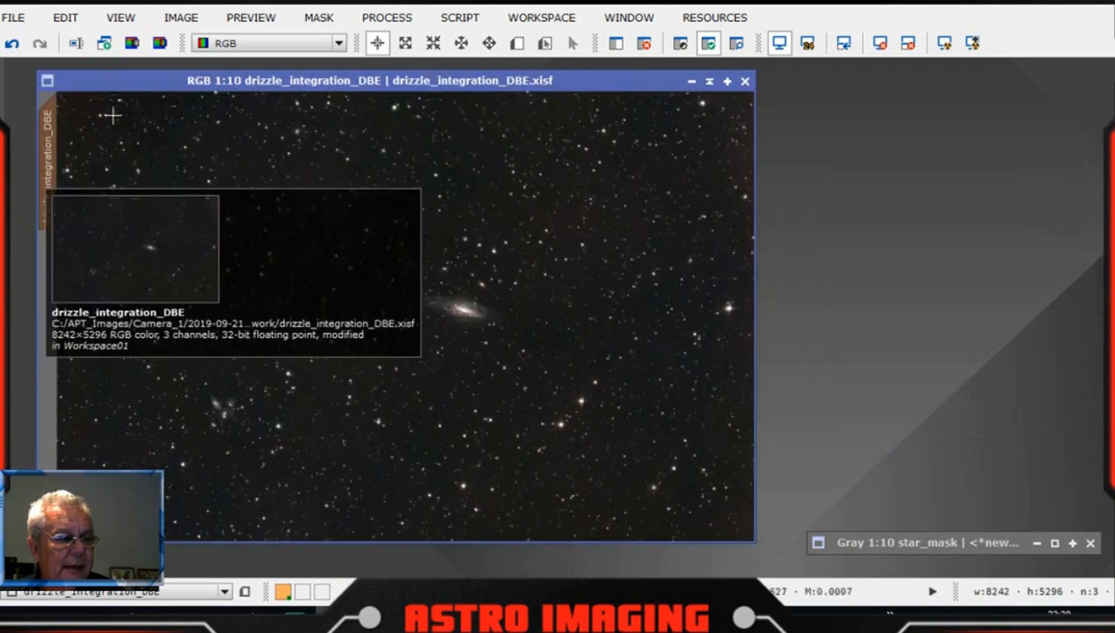
Show the star mask over the drizzle_integration_DBE image and remove it from the image
click(318, 18)
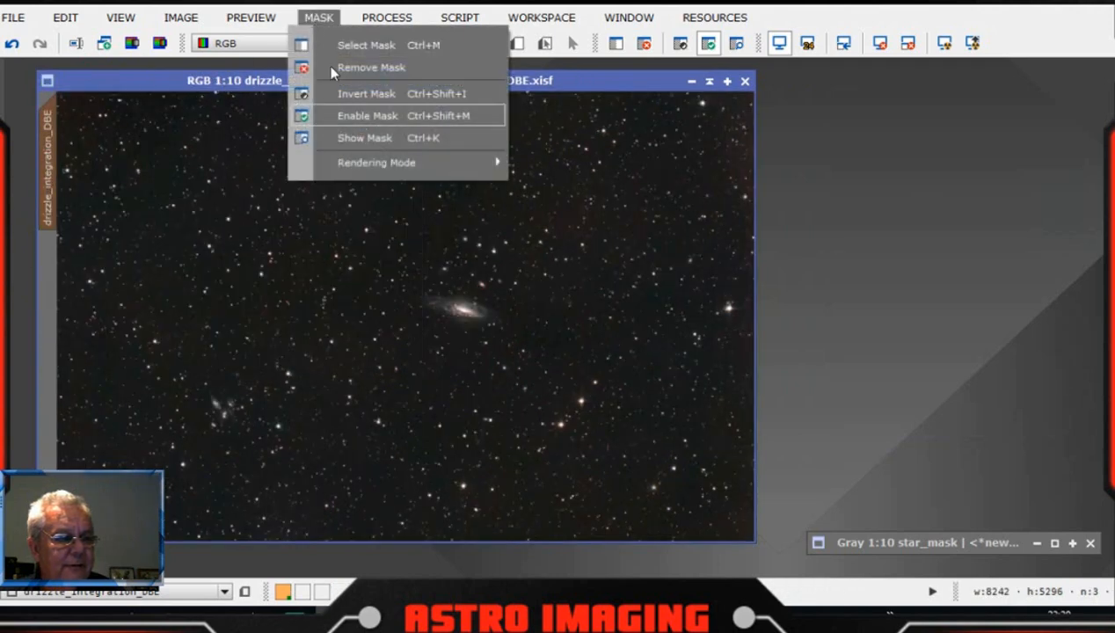
click(364, 138)
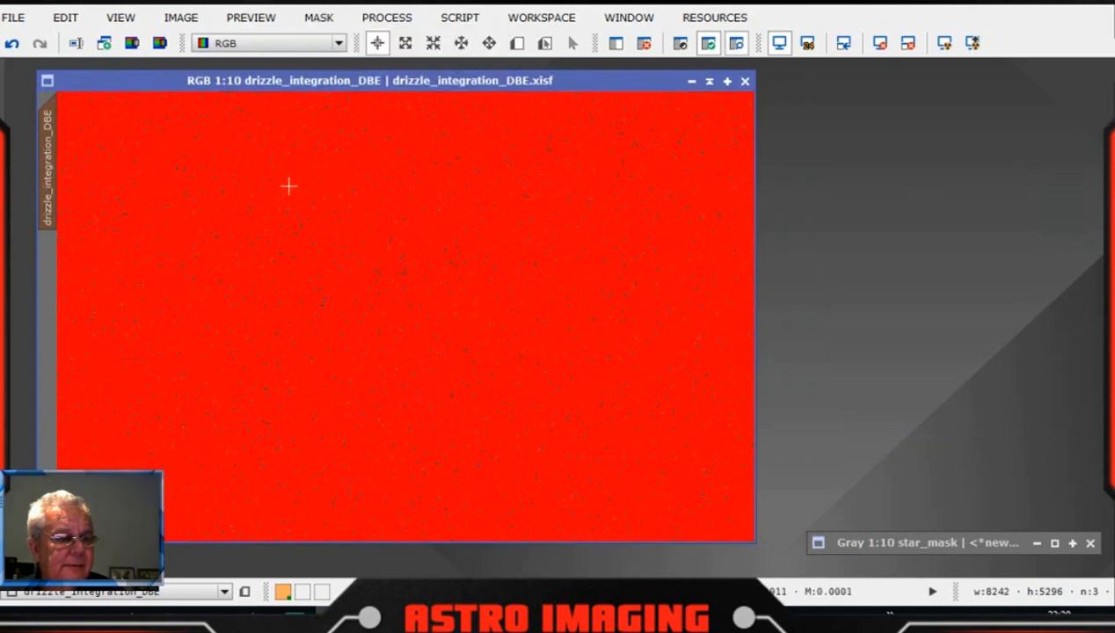
click(318, 17)
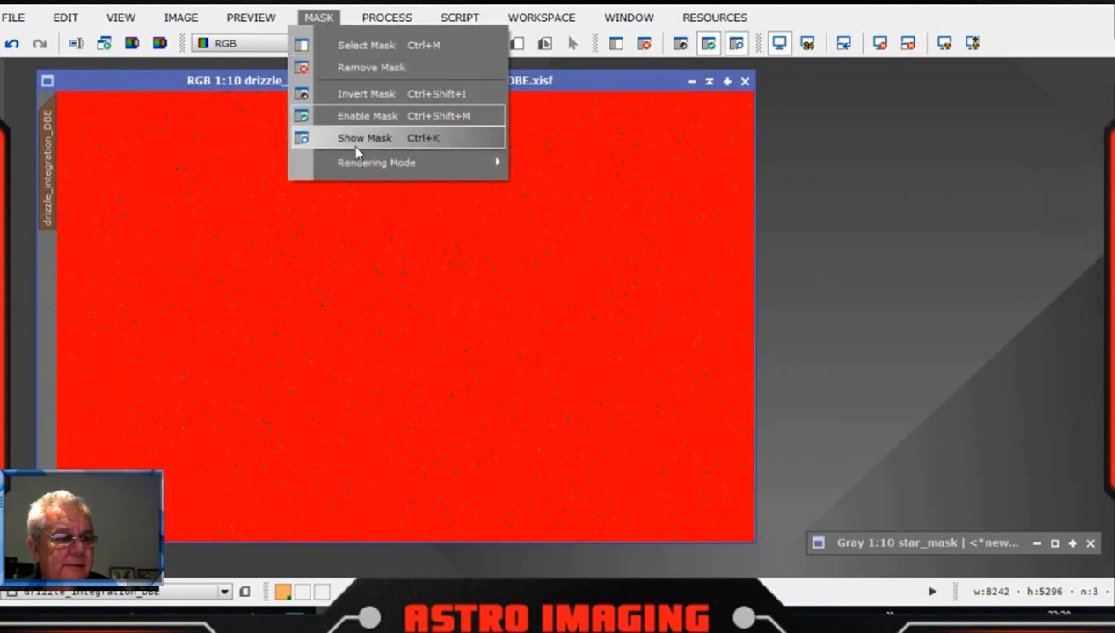
click(363, 67)
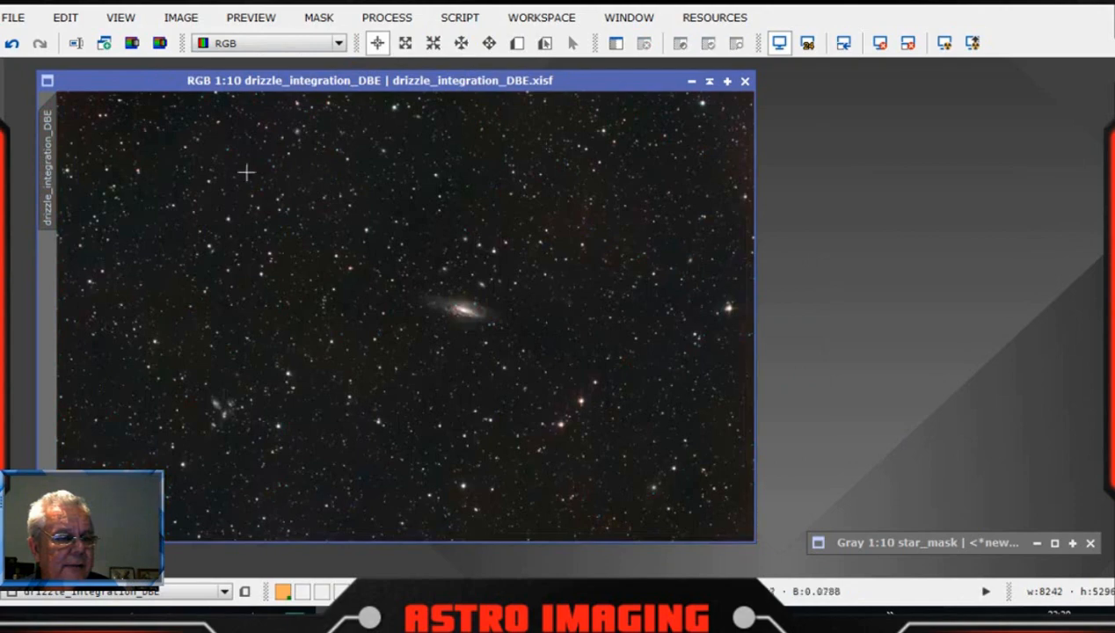
Save drizzle_integration_DBE to its existing file and close the star_mask image
click(13, 18)
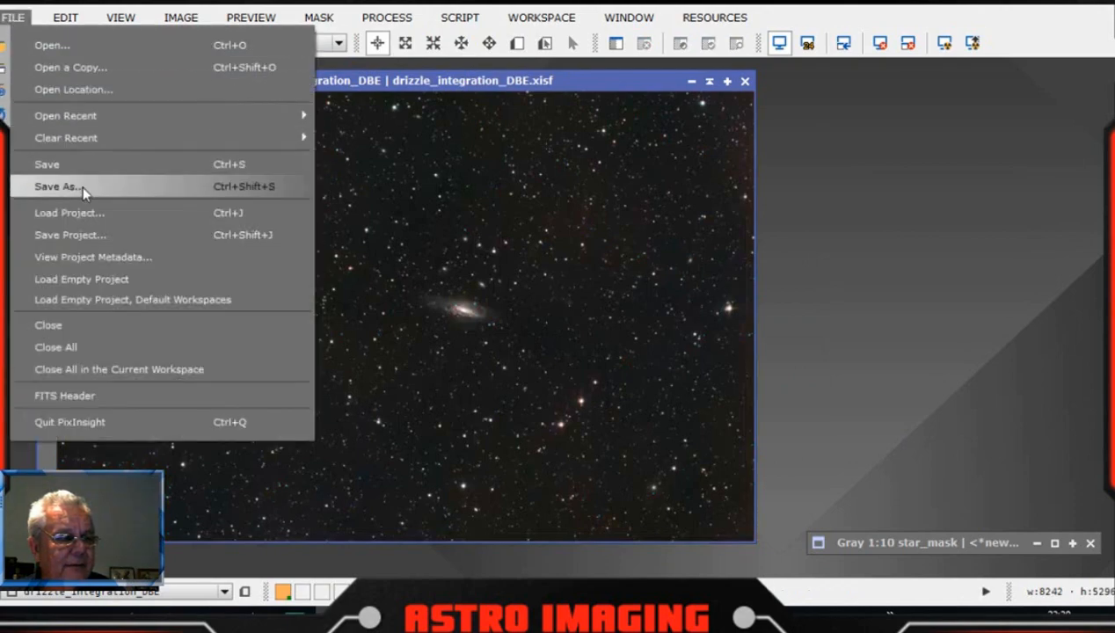
click(80, 165)
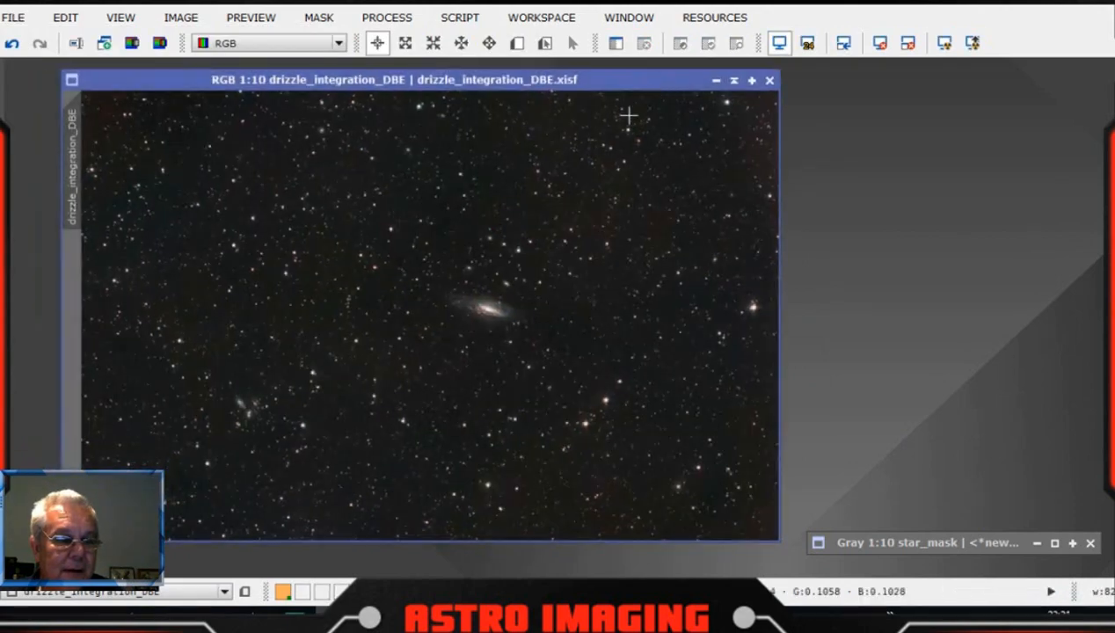
click(1090, 544)
click(670, 344)
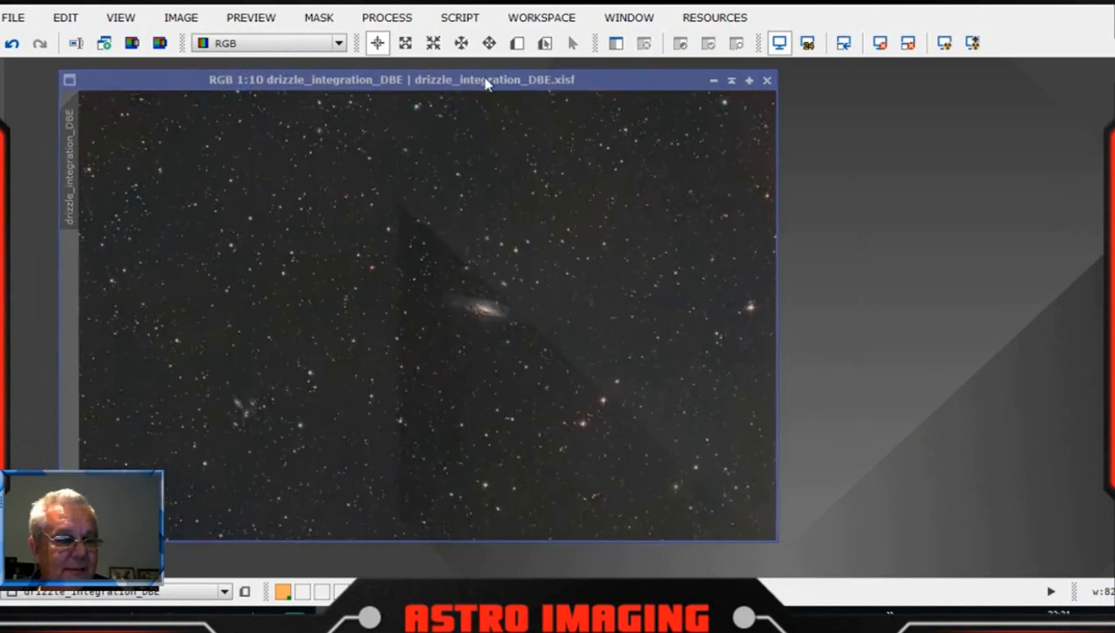
drag(491, 81, 475, 70)
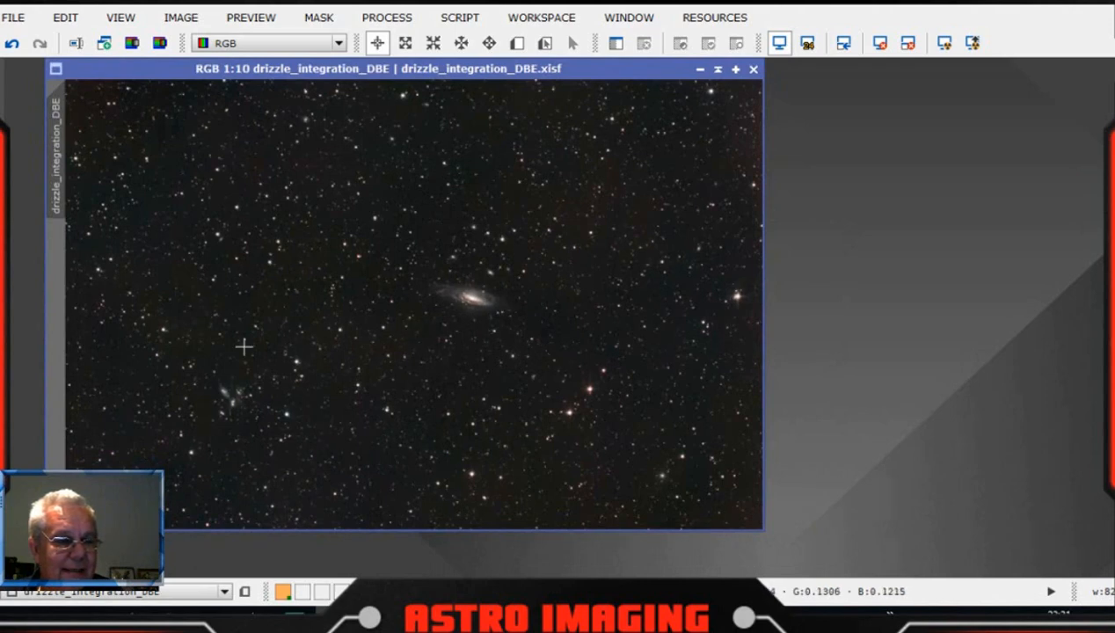
drag(506, 70, 507, 80)
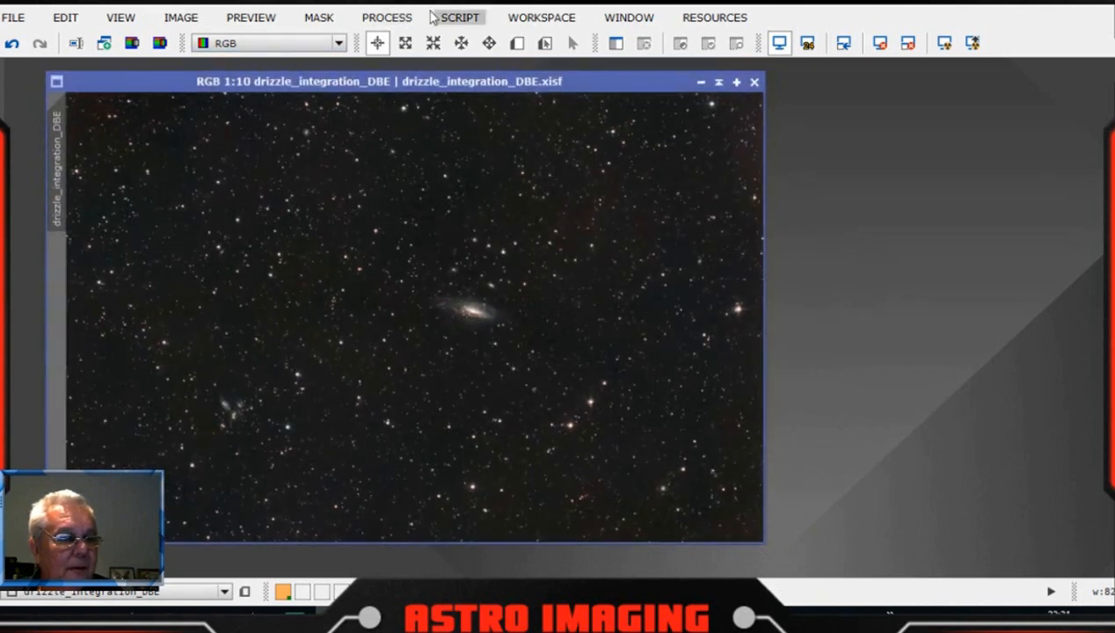
Extract the lightness of drizzle_integration_DBE as a separate grayscale image and open HistogramTransformation tracking that image
click(136, 44)
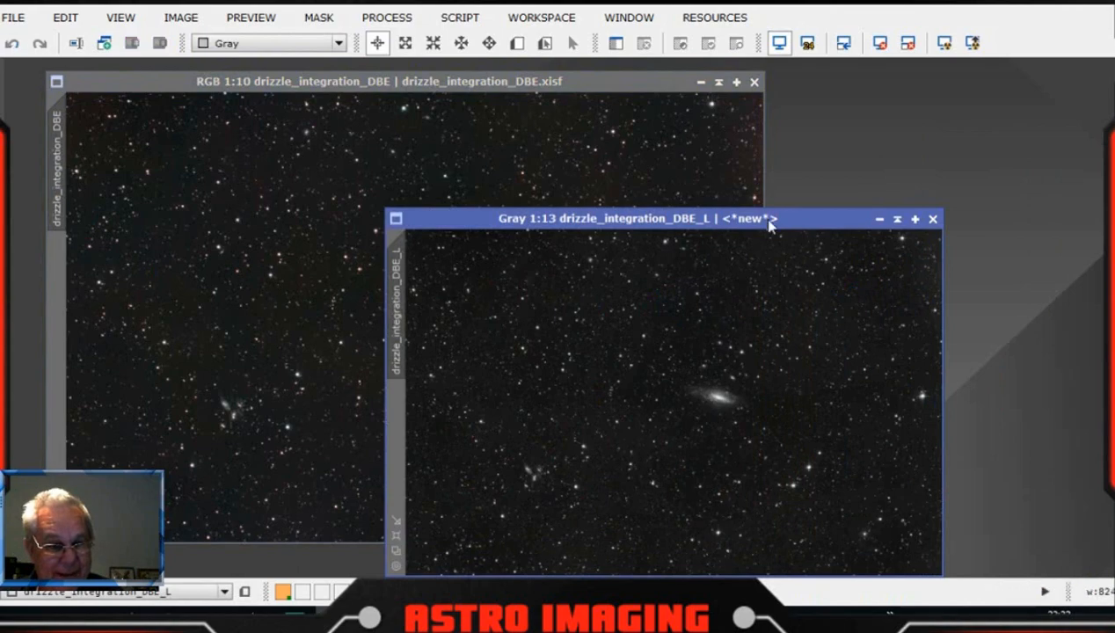
drag(770, 224, 541, 146)
click(387, 17)
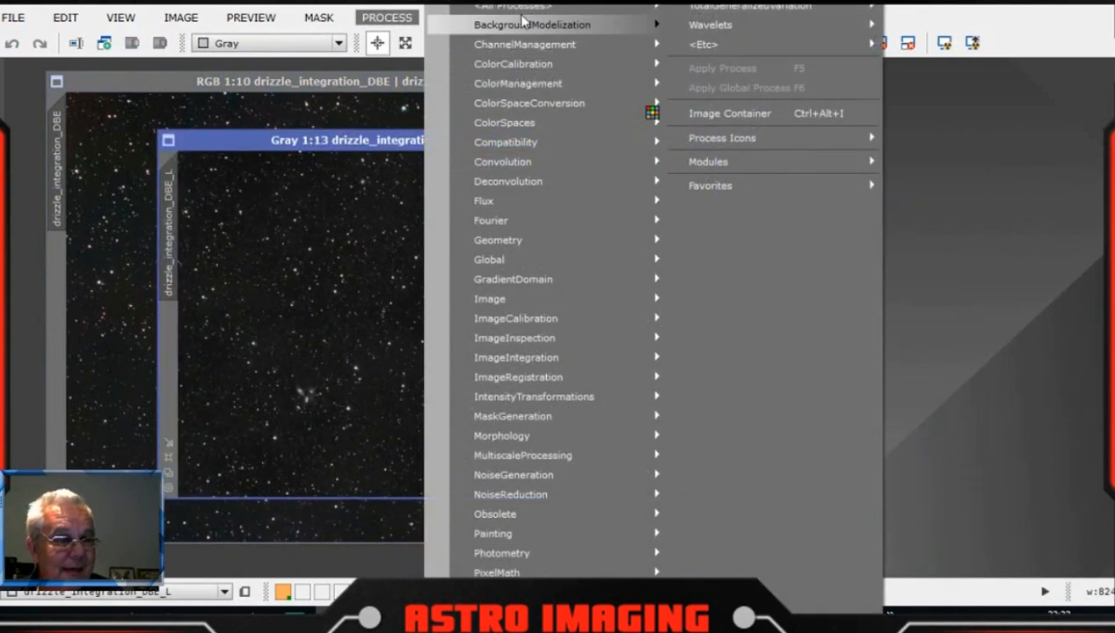
mouse_move(514, 6)
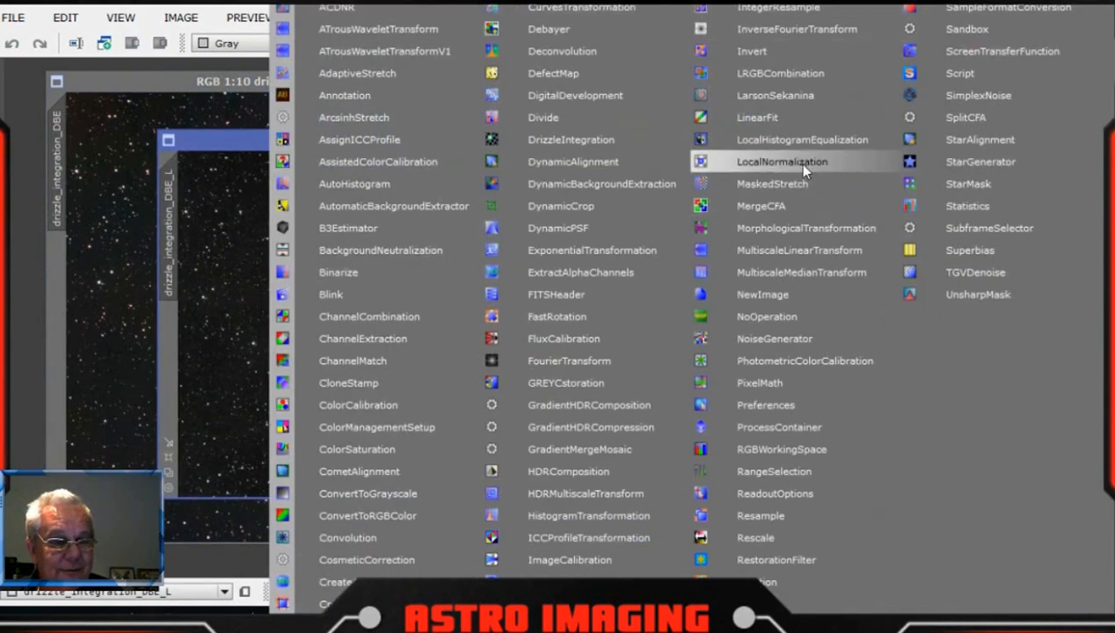
click(589, 516)
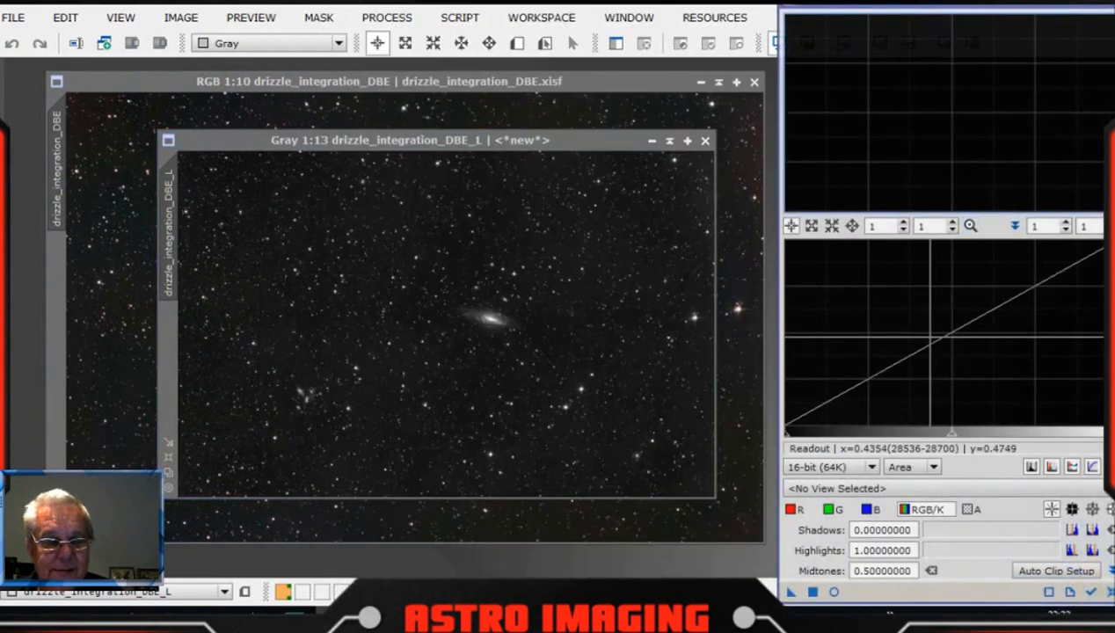
click(1091, 593)
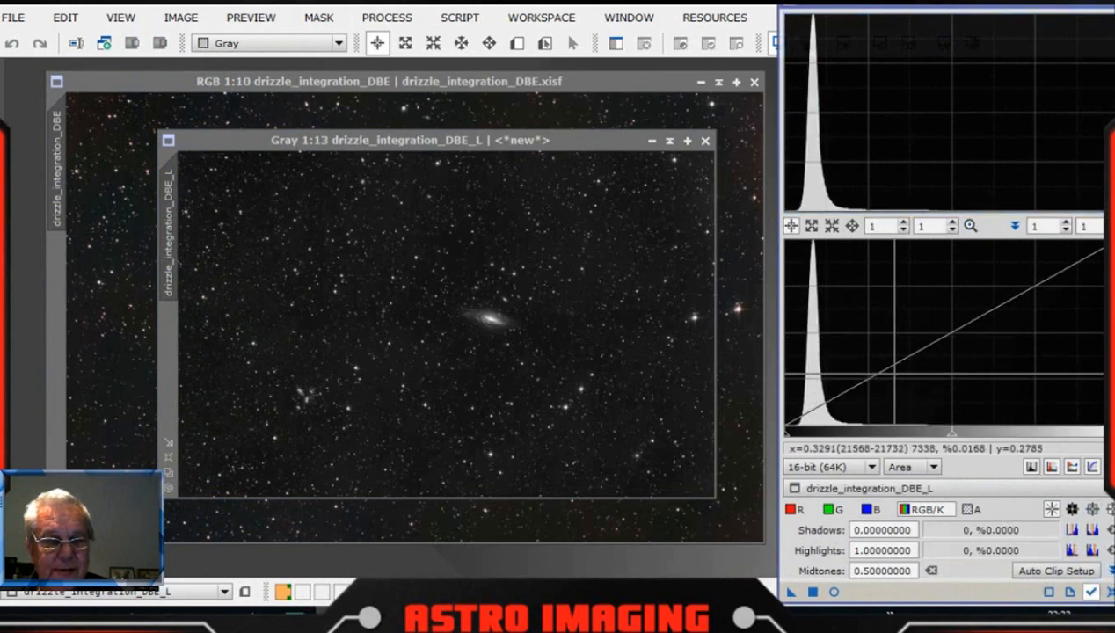
Using a real-time preview, set shadows to about 0.104 and midtones to about 0.169, and apply the stretch to the lightness image
drag(787, 440, 803, 440)
click(833, 593)
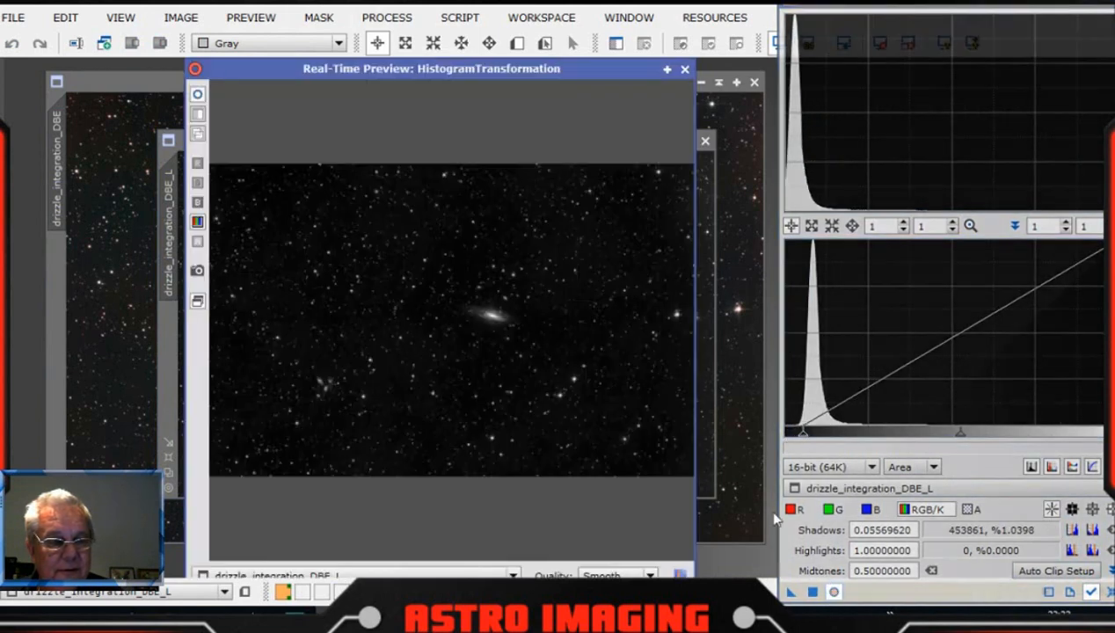
drag(803, 440, 800, 440)
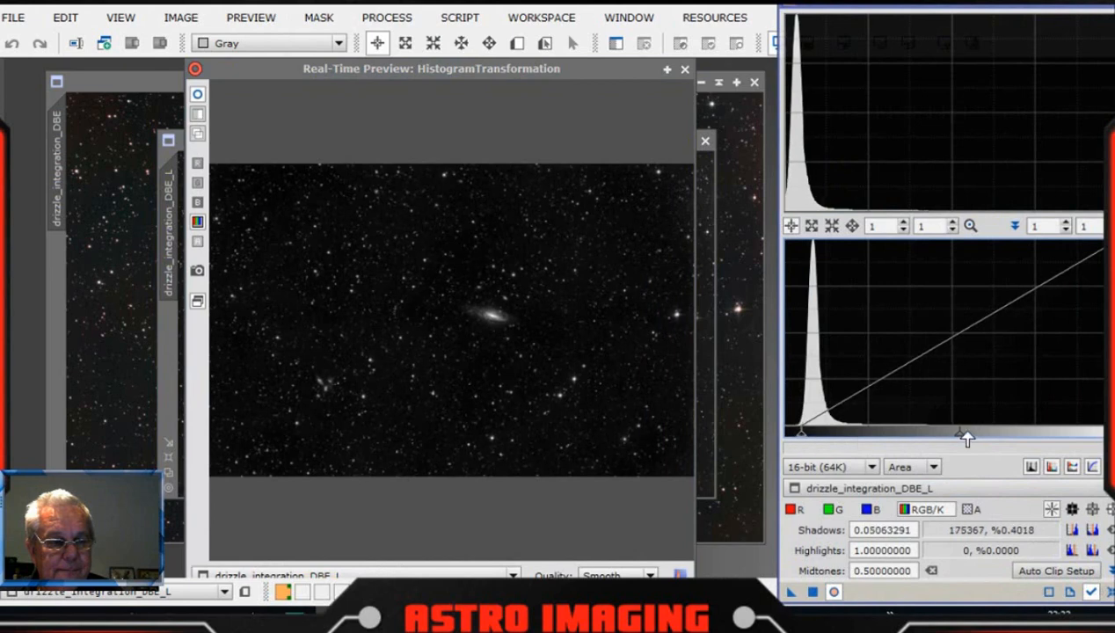
drag(959, 440, 870, 439)
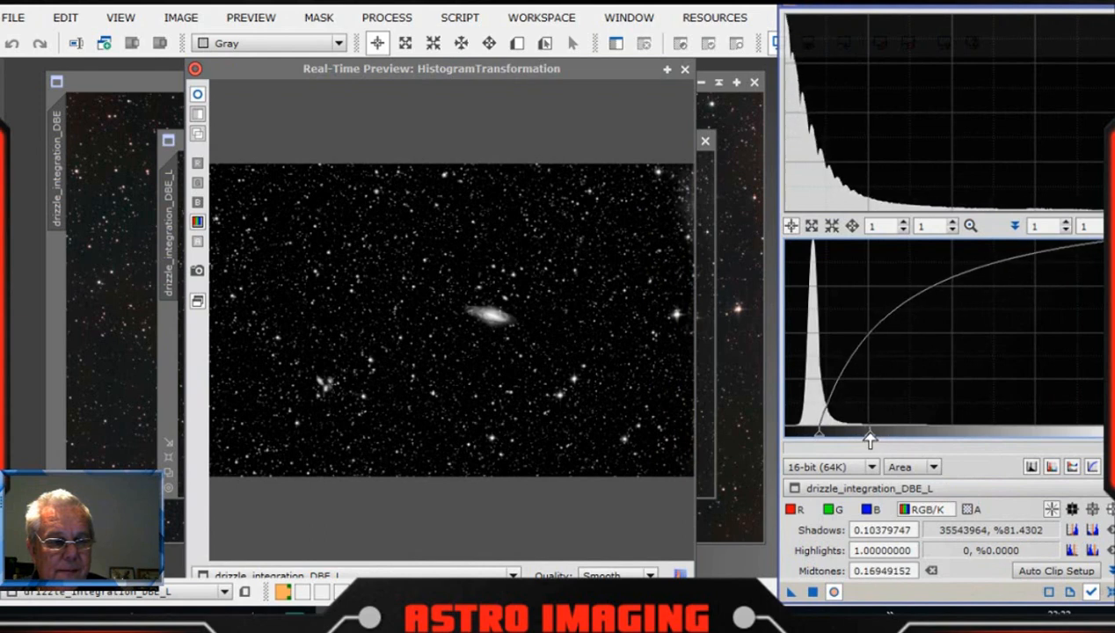
click(685, 70)
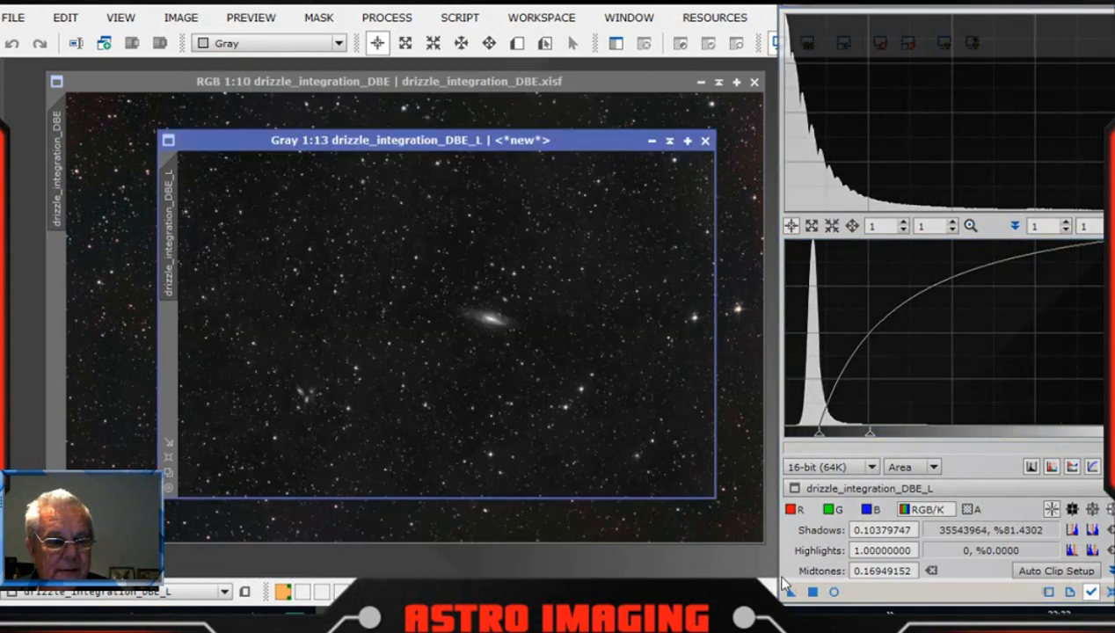
drag(790, 592, 317, 242)
Apply the stretched lightness image as a mask to drizzle_integration_DBE, minimize it out of the way, and close HistogramTransformation
drag(173, 238, 56, 328)
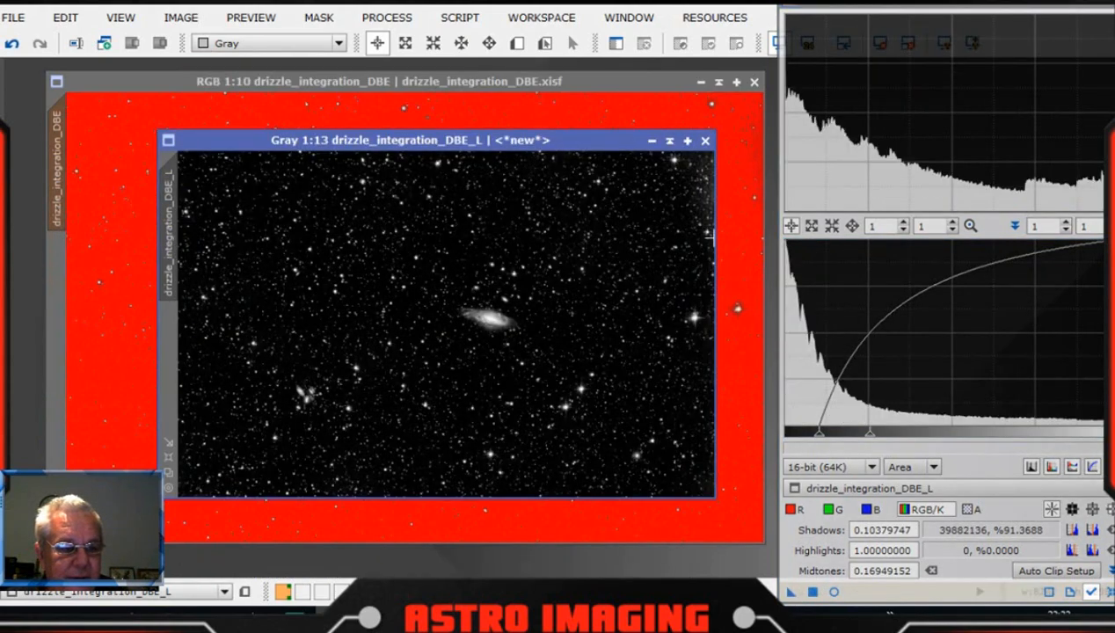
click(669, 141)
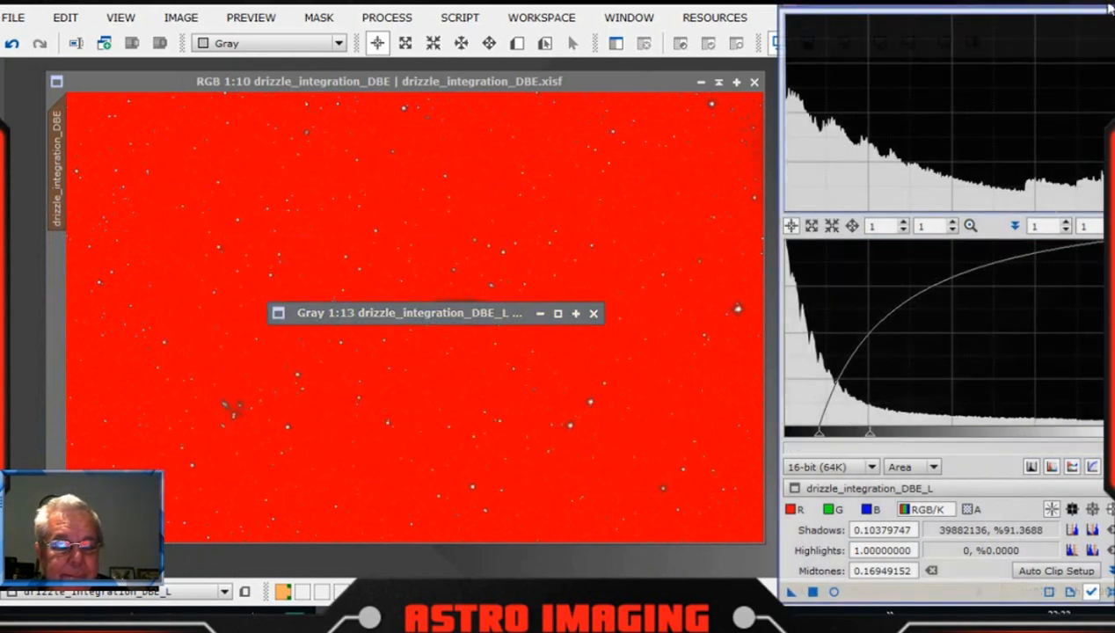
click(1100, 14)
mouse_move(497, 314)
mouse_down()
mouse_move(1063, 453)
mouse_move(1025, 508)
mouse_up()
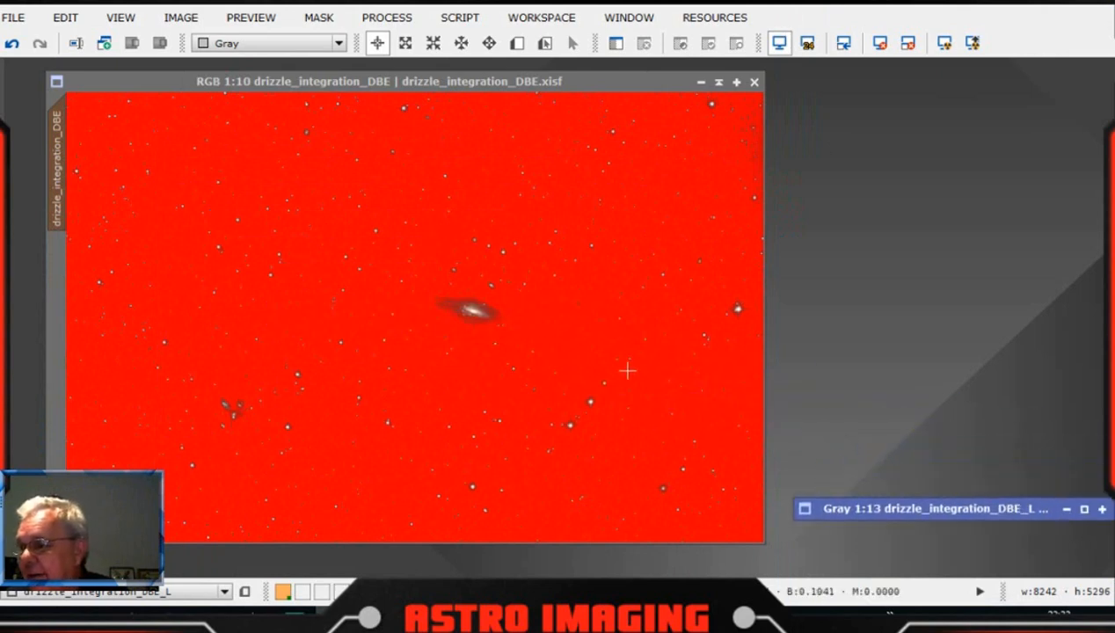
Invert the lightness mask on drizzle_integration_DBE so it protects the stars and galaxy, and hide the mask overlay
click(320, 83)
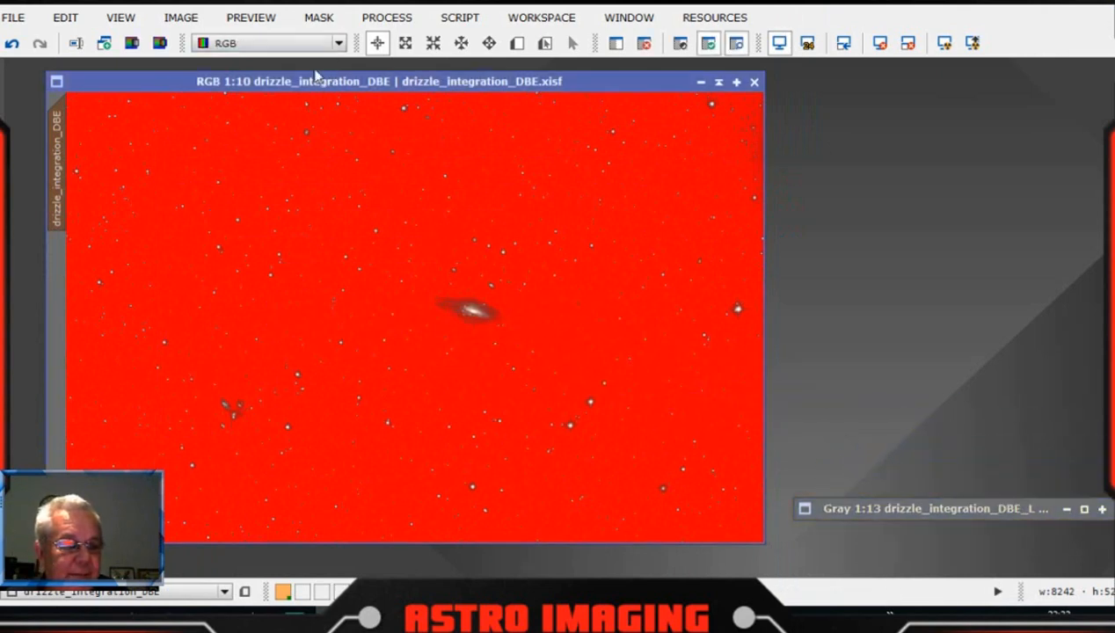
click(319, 17)
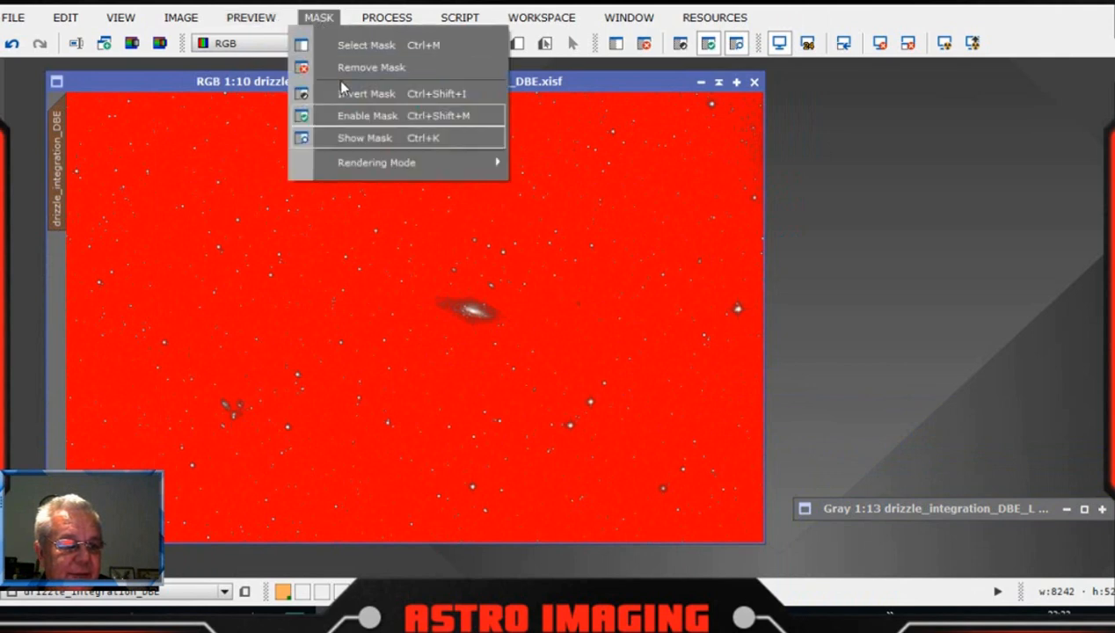
click(341, 94)
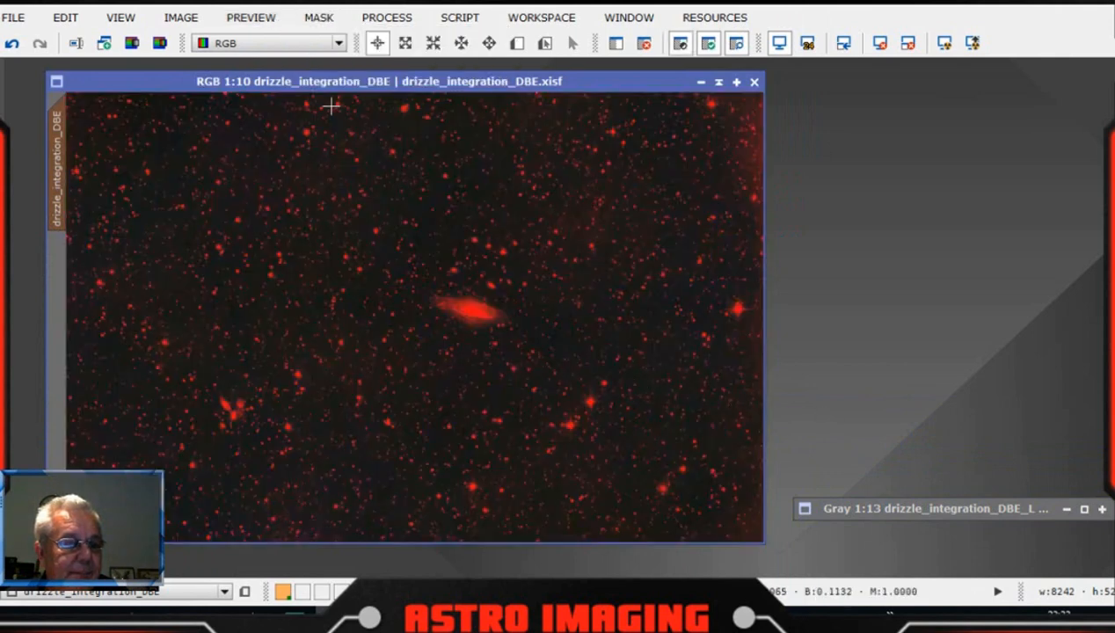
click(320, 18)
click(341, 137)
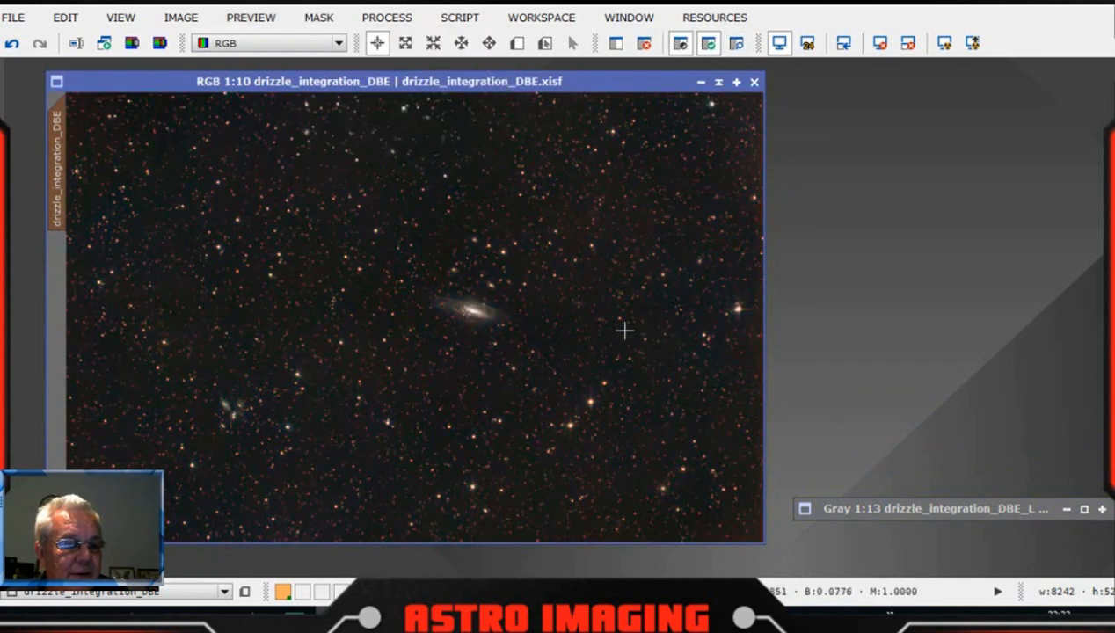
Open CurvesTransformation and reset its curve to the default straight line
click(373, 25)
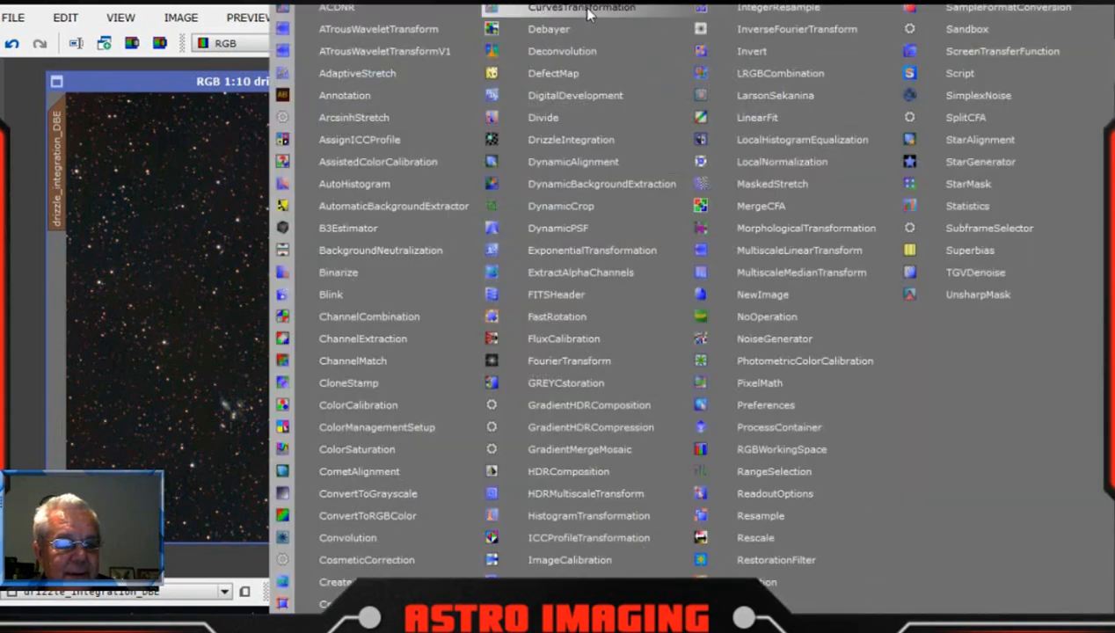
click(587, 9)
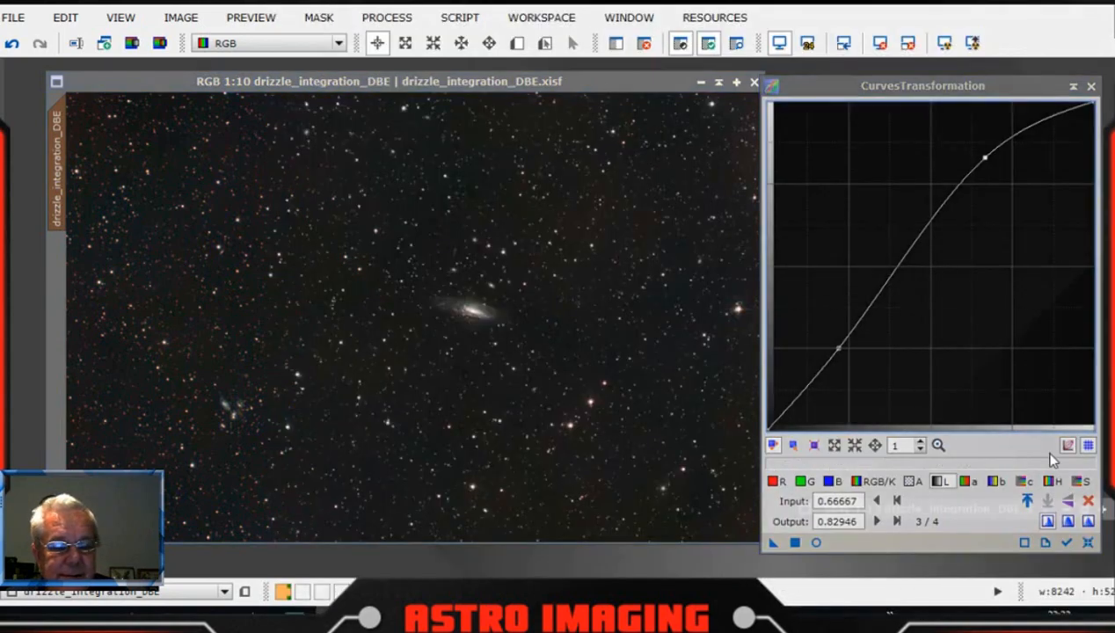
click(1090, 542)
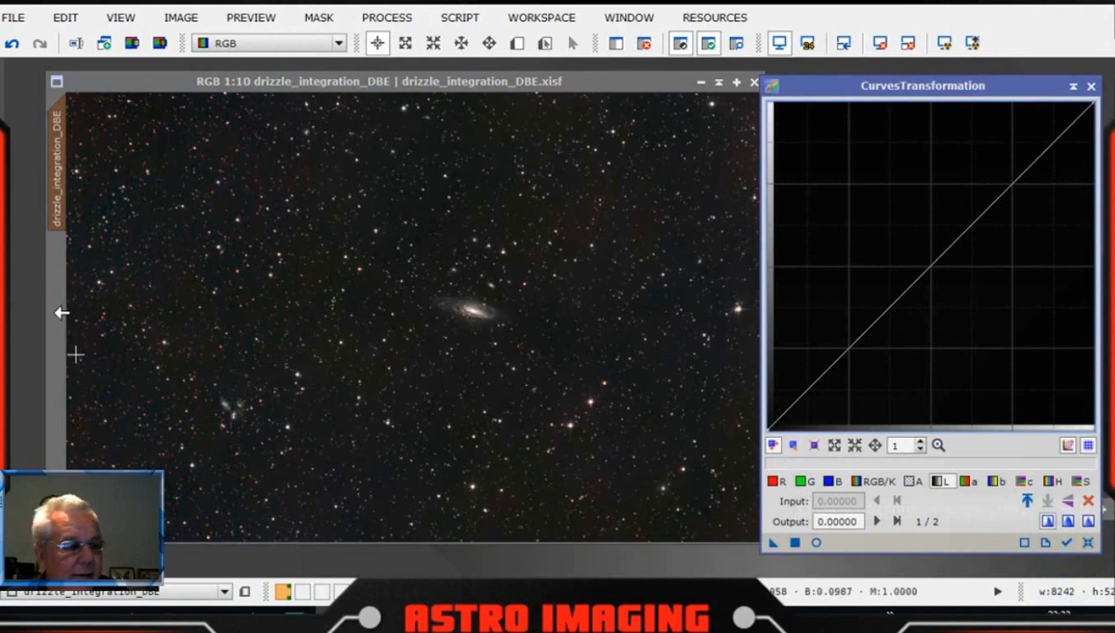
Define a rectangular preview covering the galaxy and the background below it on drizzle_integration_DBE, and display that preview
click(517, 42)
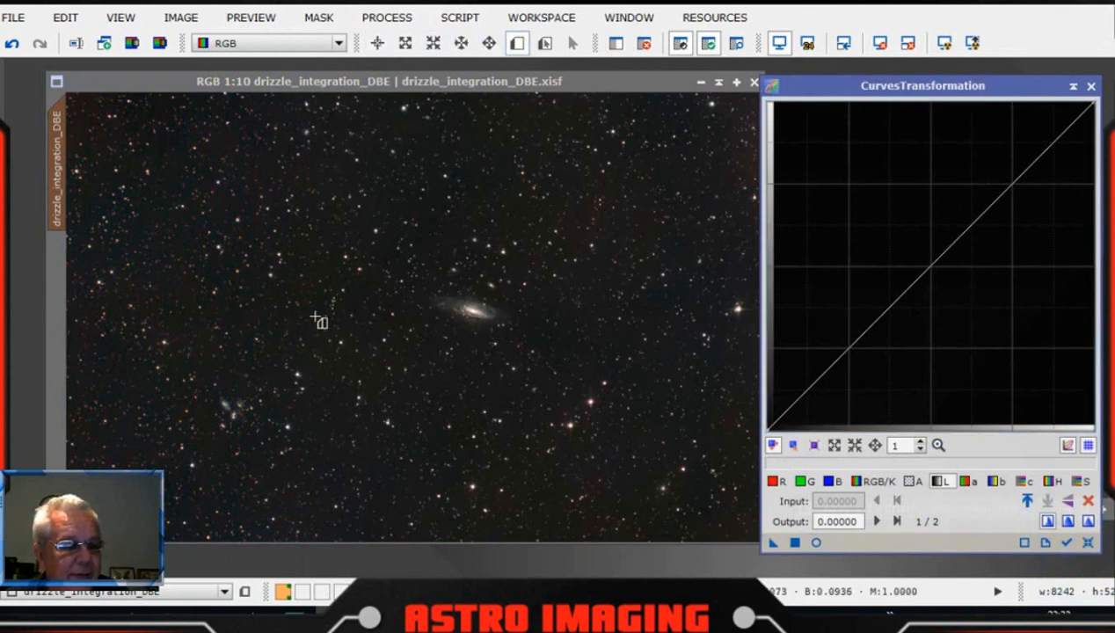
drag(336, 294, 603, 438)
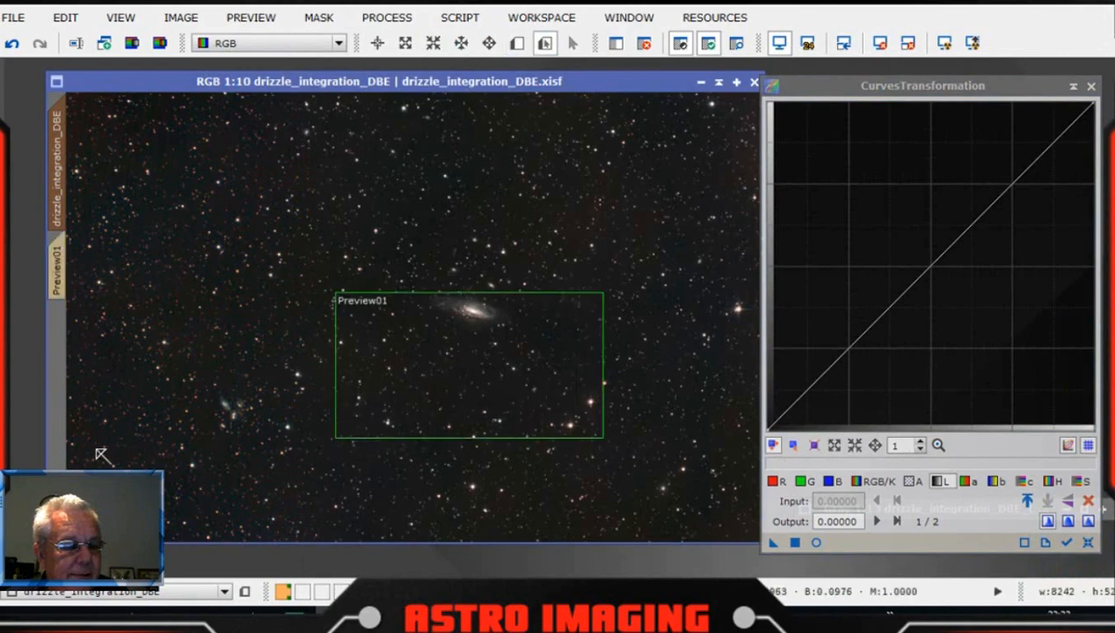
click(56, 264)
scroll(467, 349, down, 3)
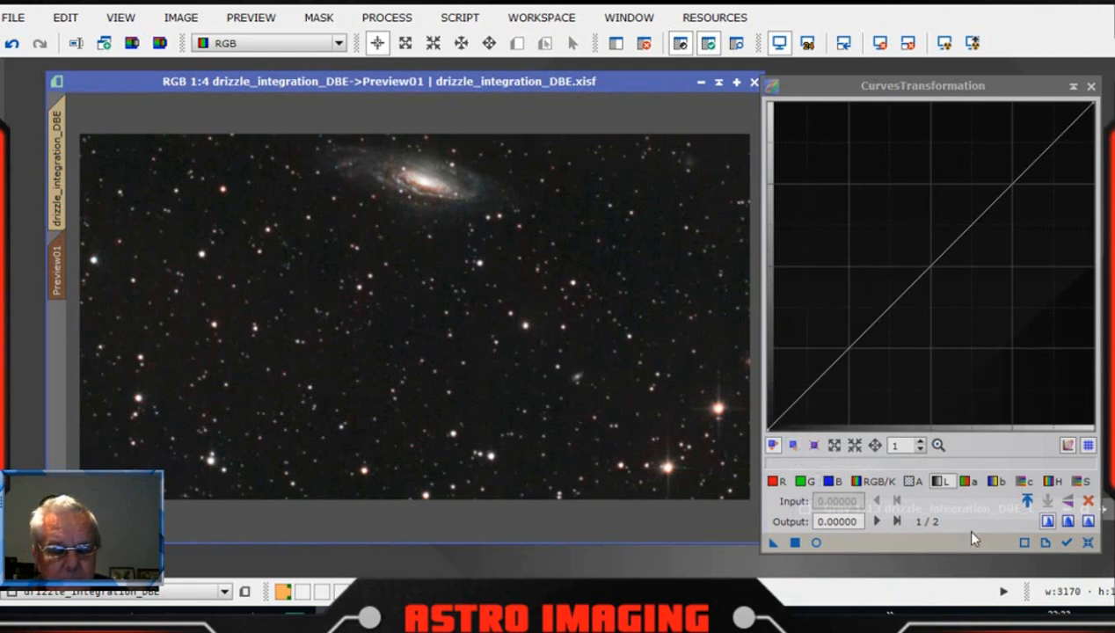
Set CurvesTransformation to the combined RGB/K channel, track the active view to show its histogram, and start a real-time preview
click(877, 484)
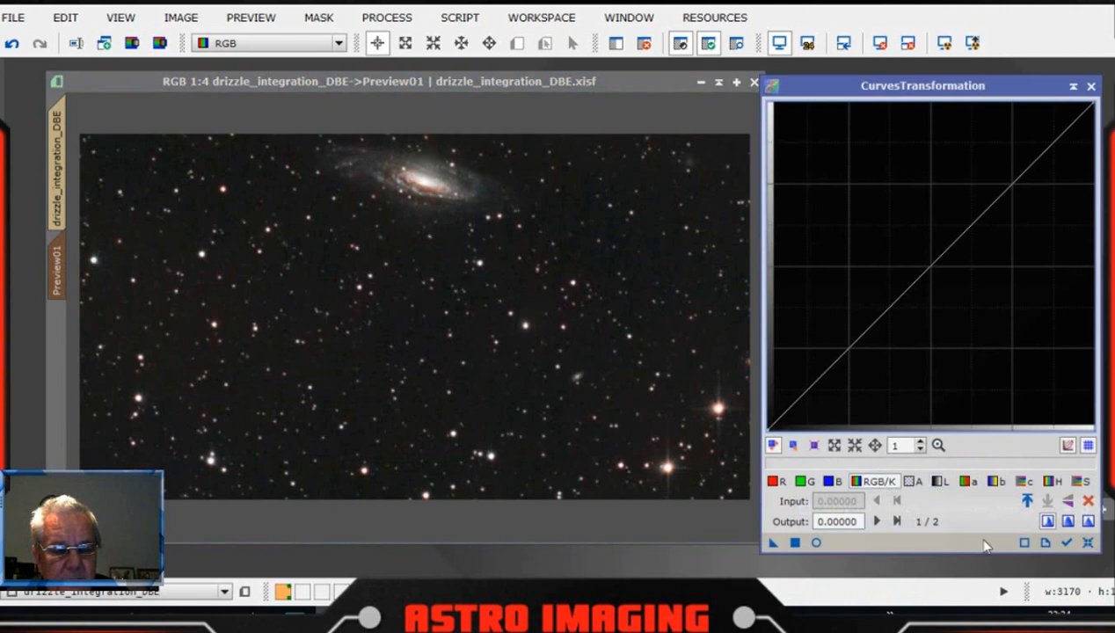
click(1066, 543)
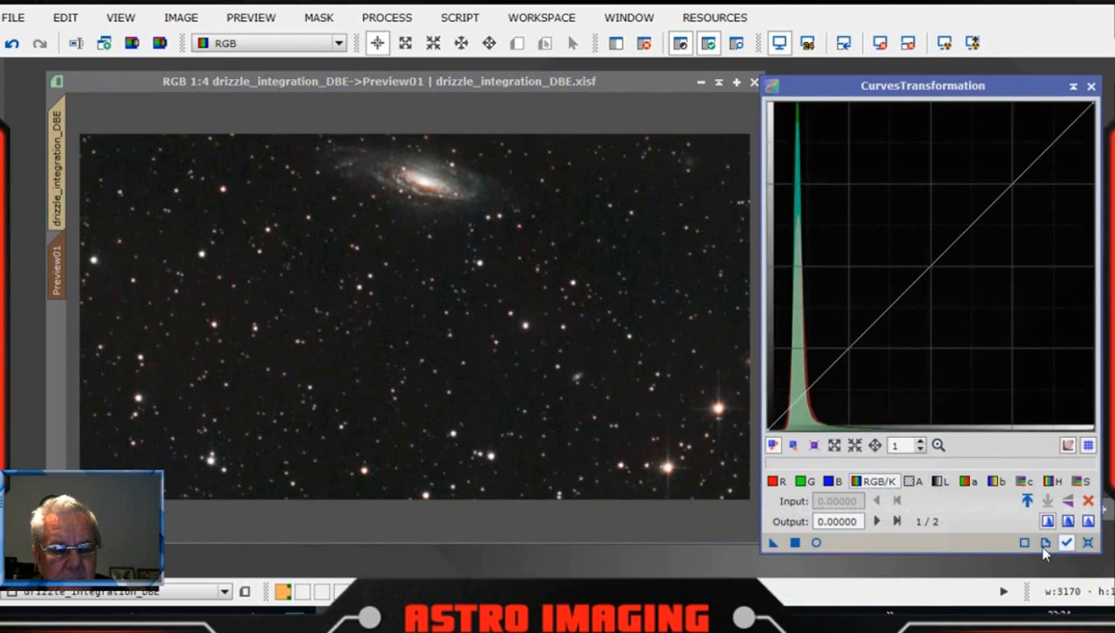
click(816, 542)
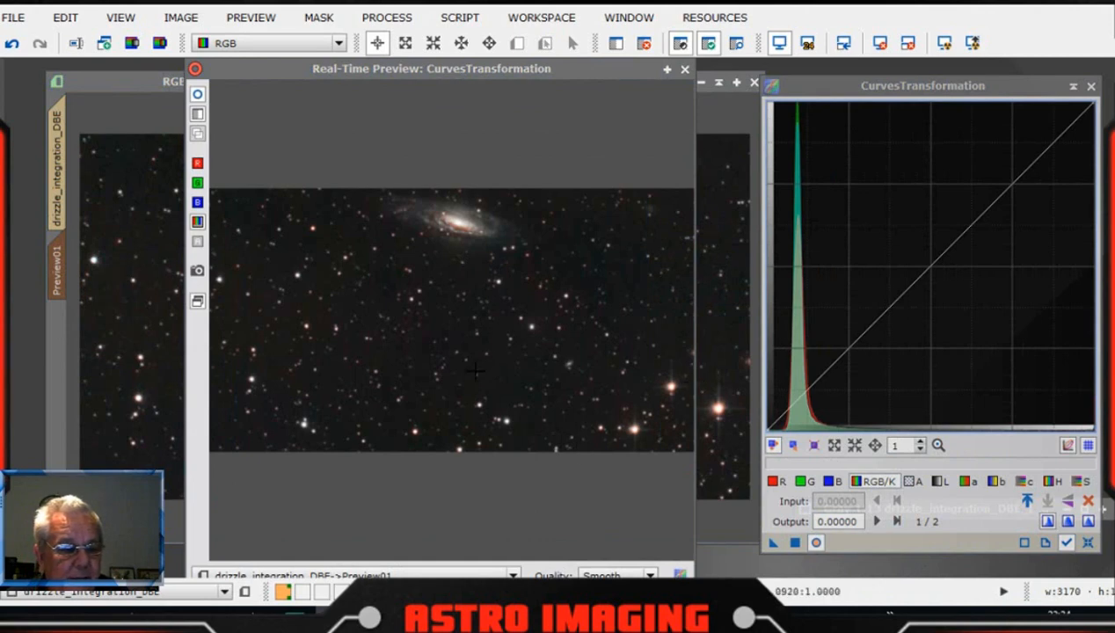
Sample the galaxy core and a bright star, and anchor the highlights end of the curve with points near 0.98, 0.94 and 0.876
click(457, 224)
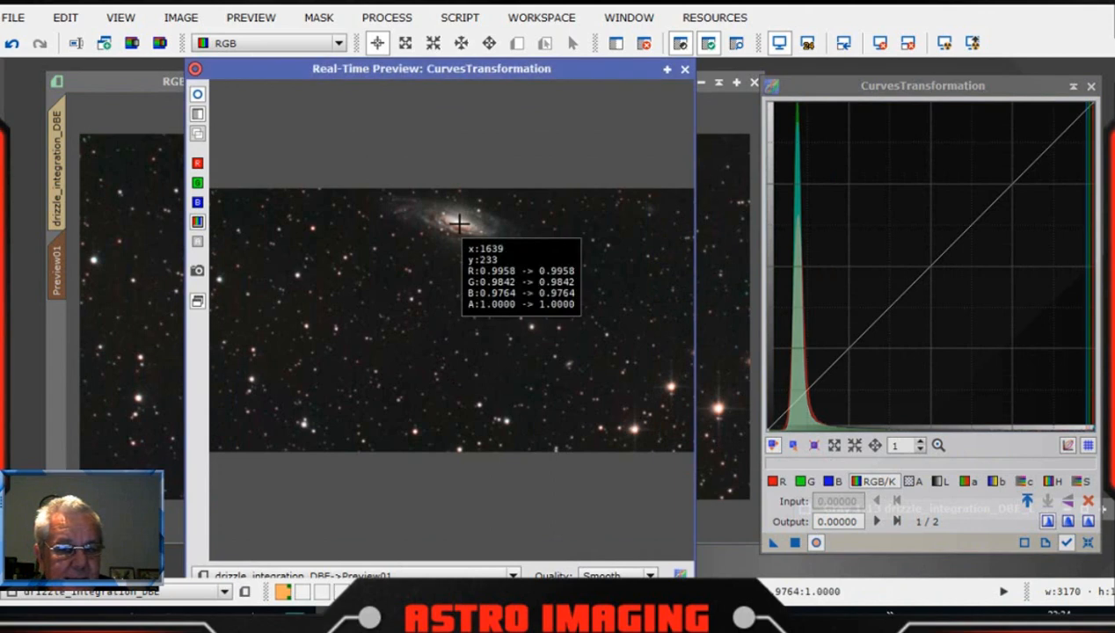
click(1082, 108)
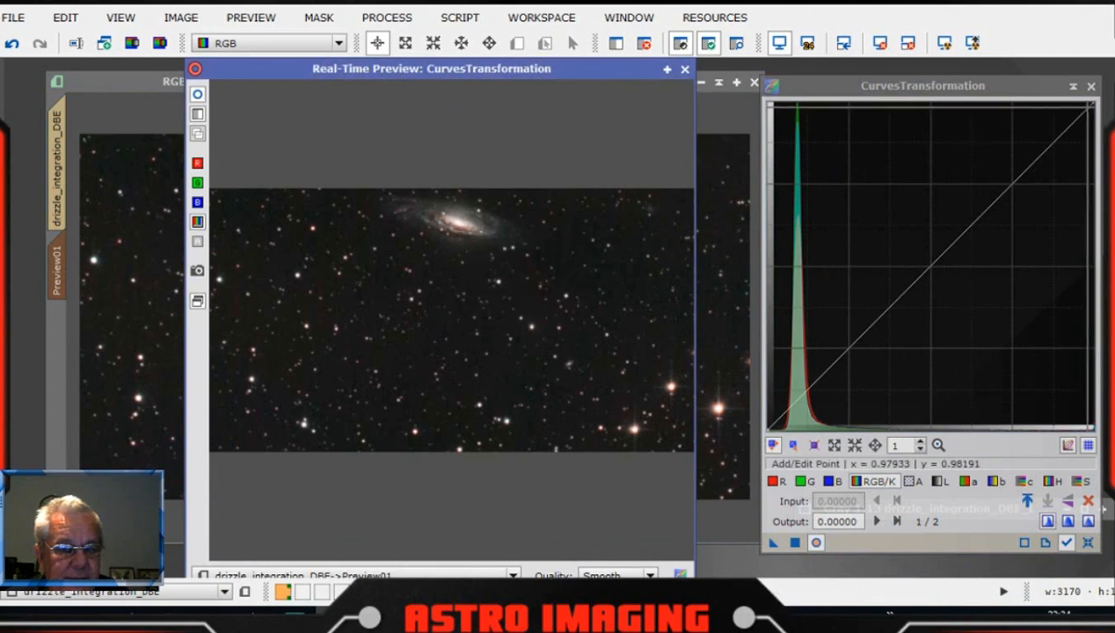
click(1087, 107)
drag(1075, 121, 1074, 121)
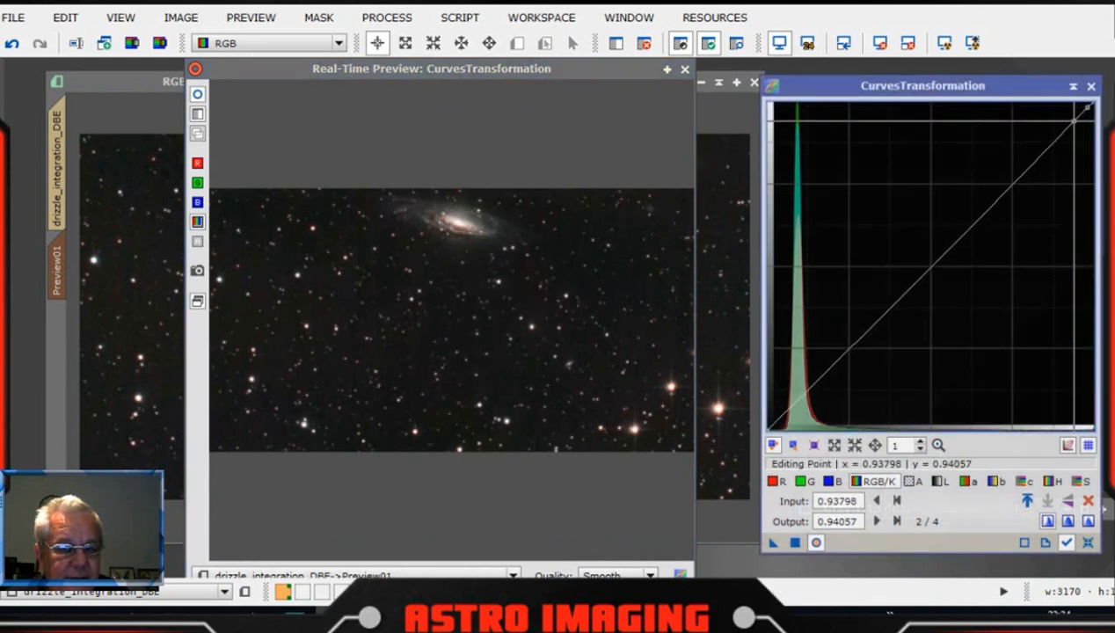
click(670, 385)
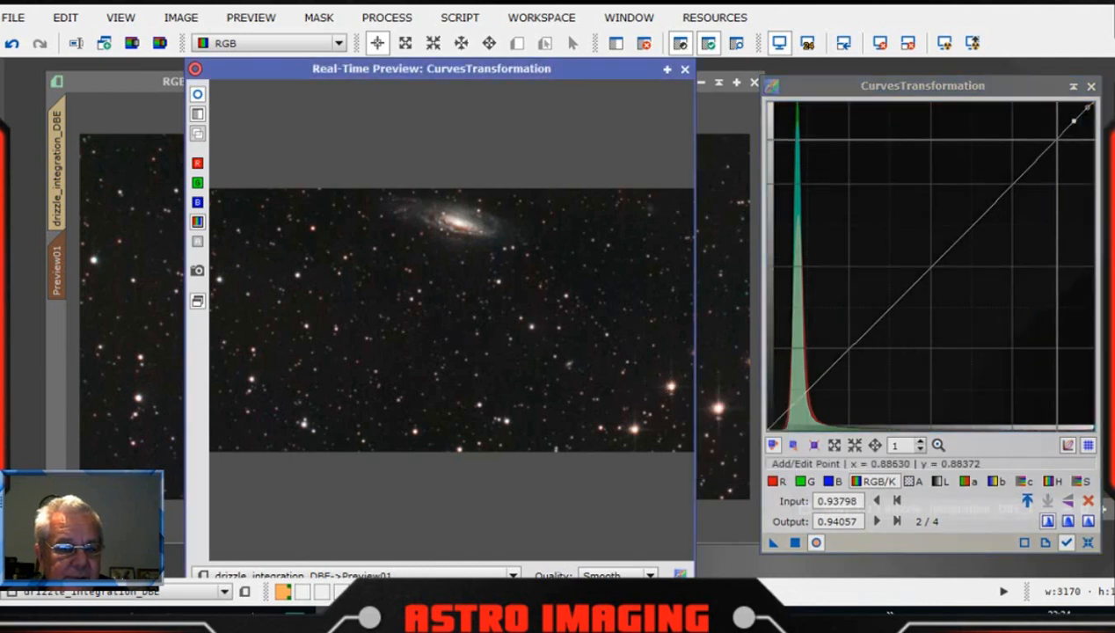
click(1057, 143)
drag(1057, 141, 1054, 140)
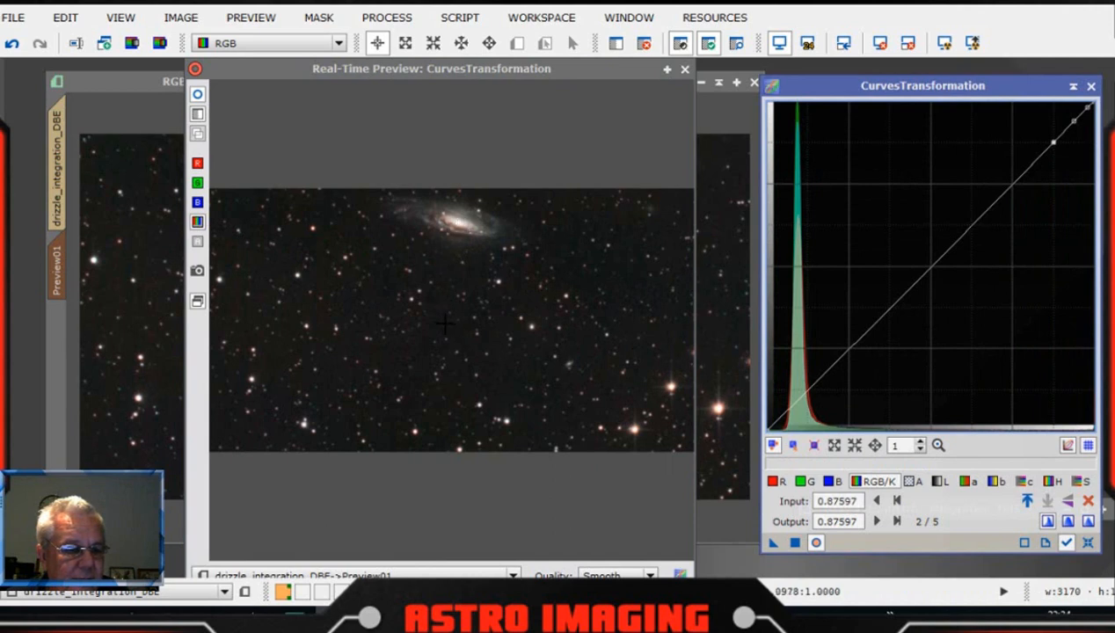
Sample the sky background, anchor the darkest shadows near 0.04, and pull the background point down to input 0.09561, output 0.04651
drag(444, 323, 439, 321)
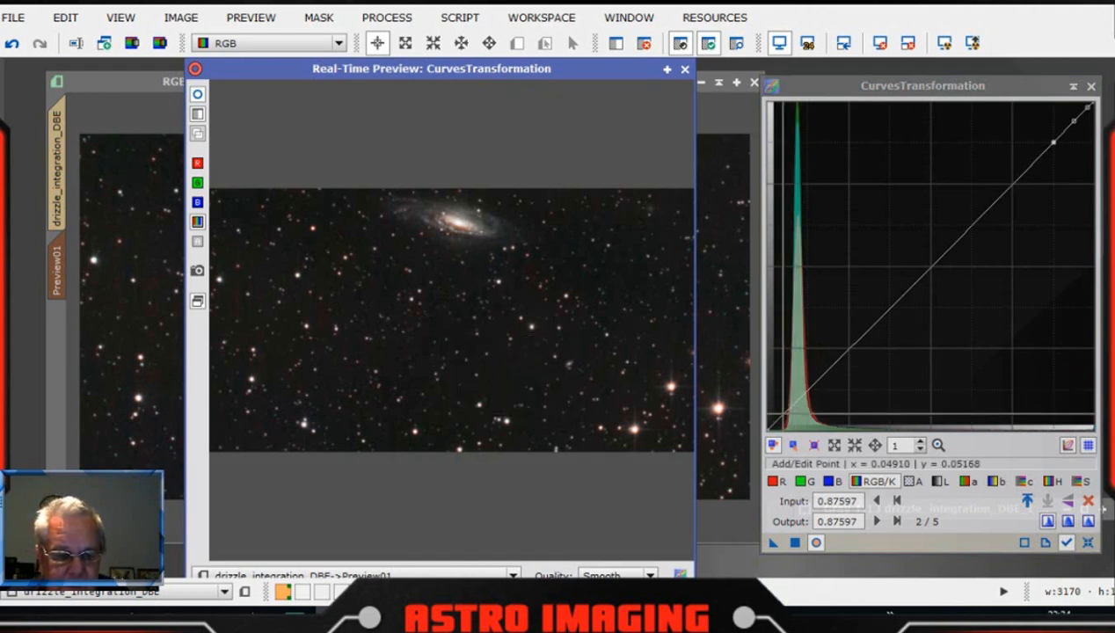
click(779, 413)
mouse_move(781, 409)
mouse_down()
mouse_move(801, 401)
mouse_move(801, 411)
mouse_up()
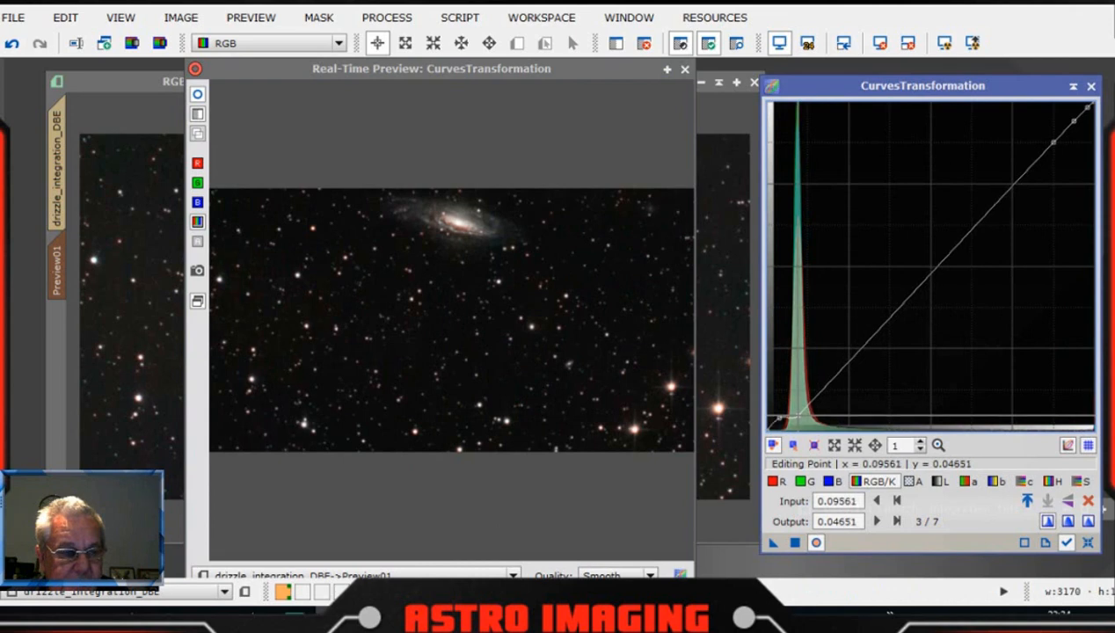
Compare the background with and without the curve in the real-time preview, and close the preview
click(202, 99)
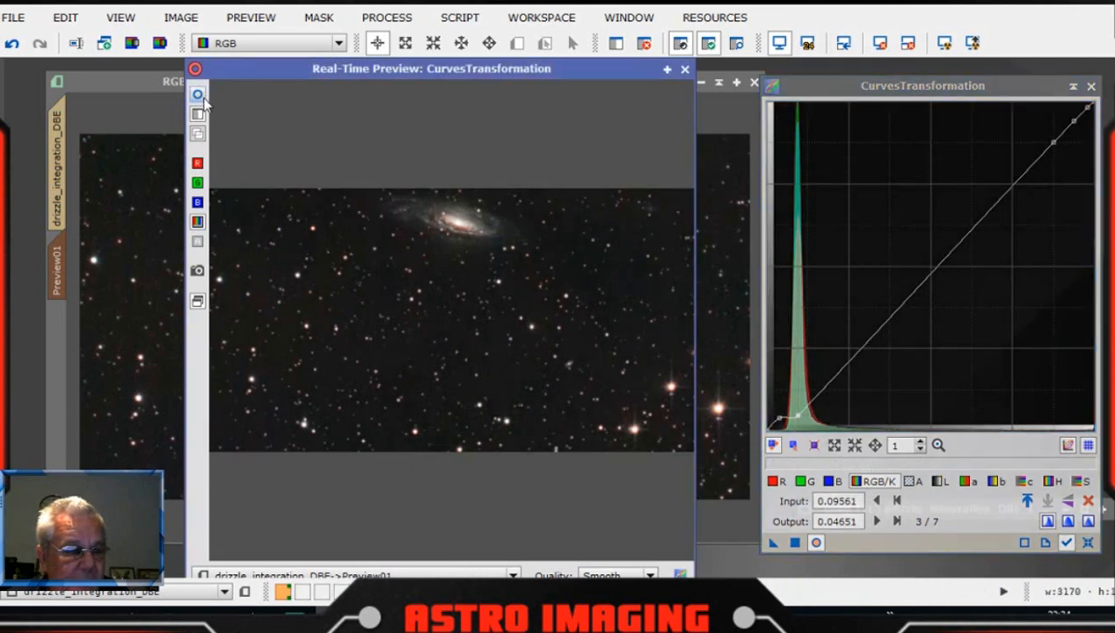
click(201, 99)
click(202, 99)
click(202, 99)
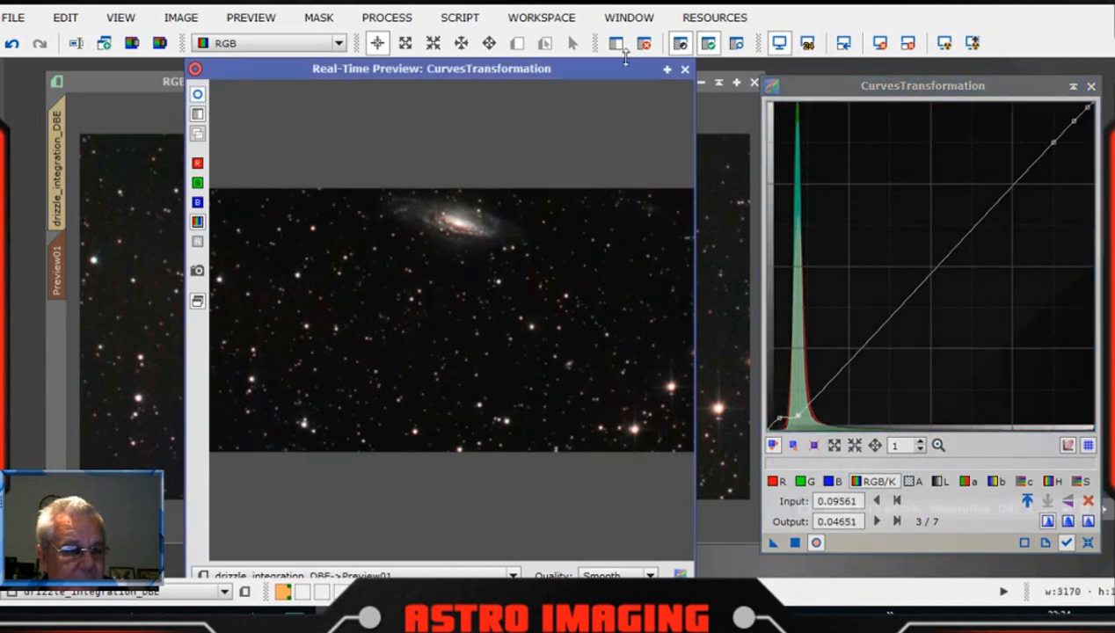
click(684, 70)
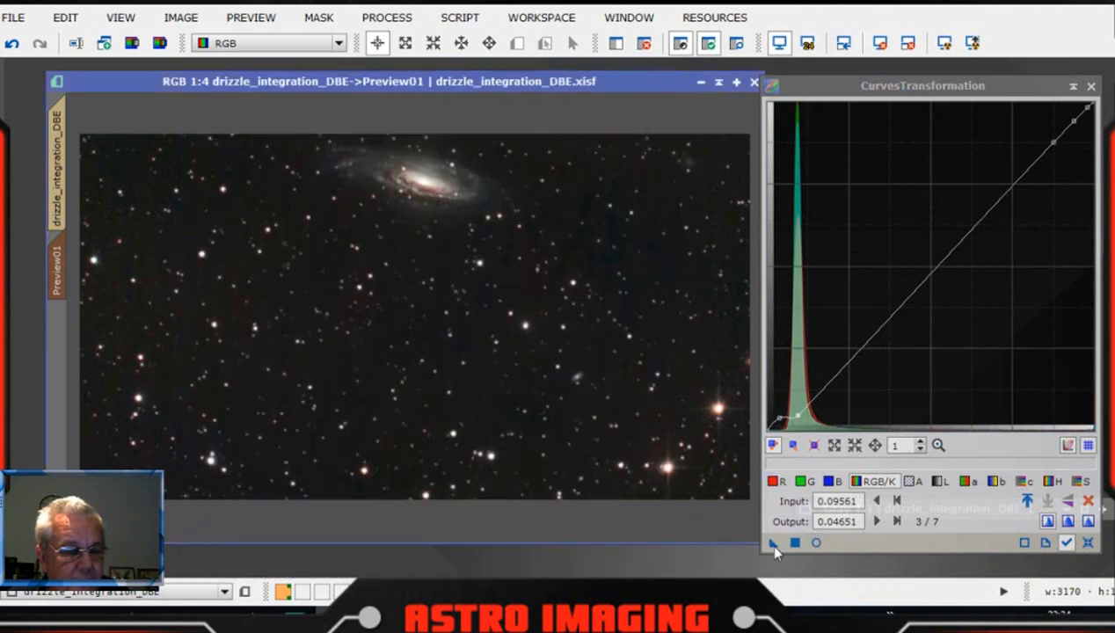
Test the background-darkening curve on Preview01, and apply it to the full drizzle_integration_DBE image
drag(773, 544, 430, 363)
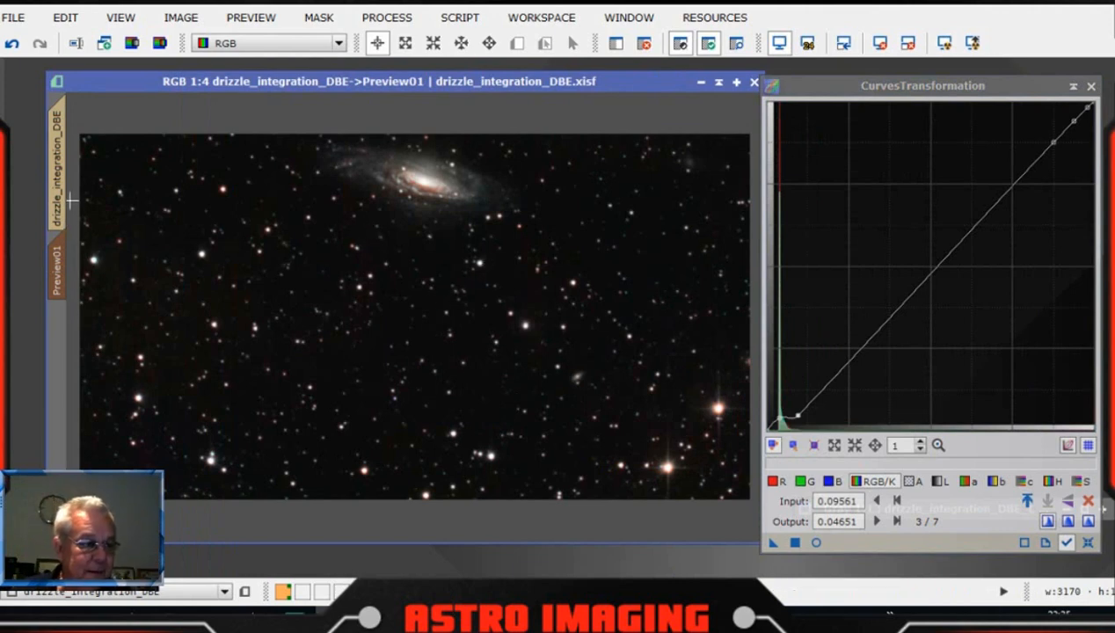
click(62, 176)
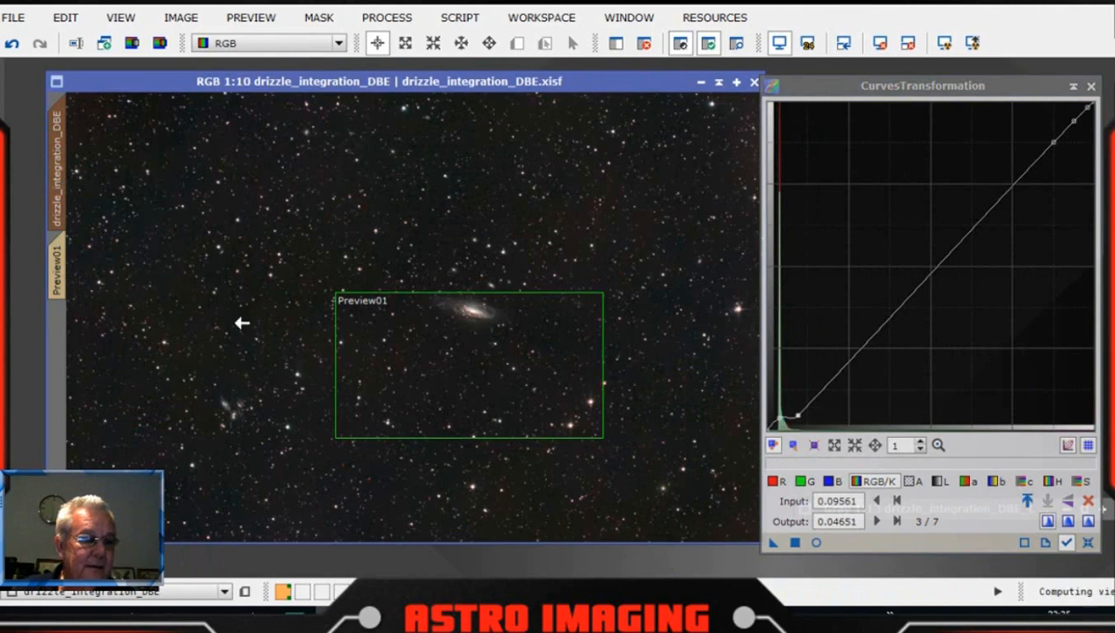
click(772, 543)
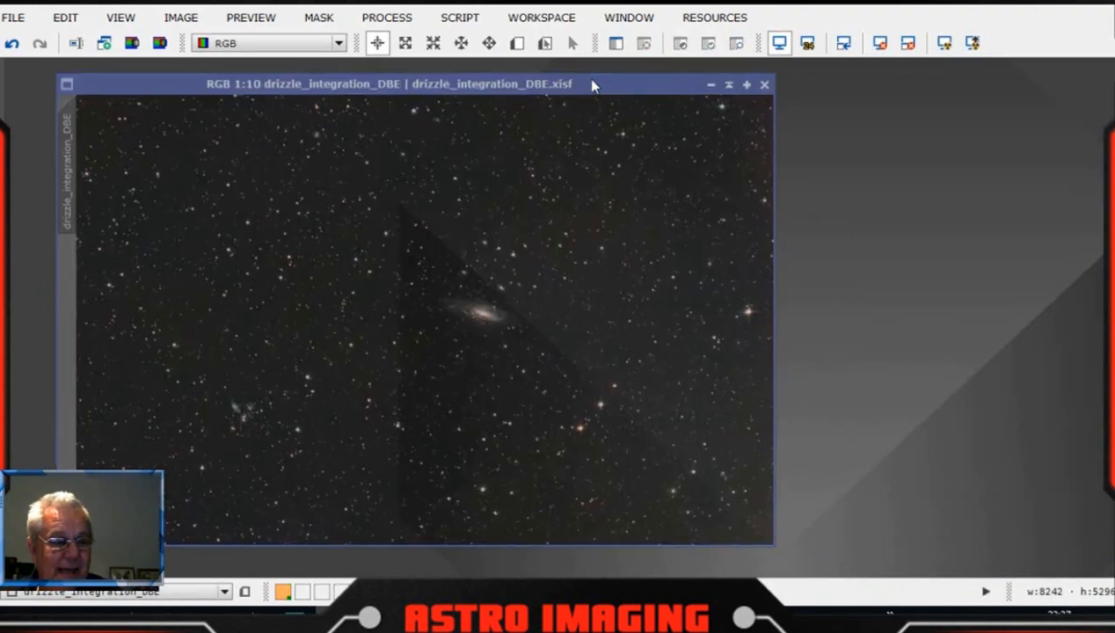
Examine the galaxy, stars and darkened background of drizzle_integration_DBE up close and at full frame
drag(585, 77, 584, 75)
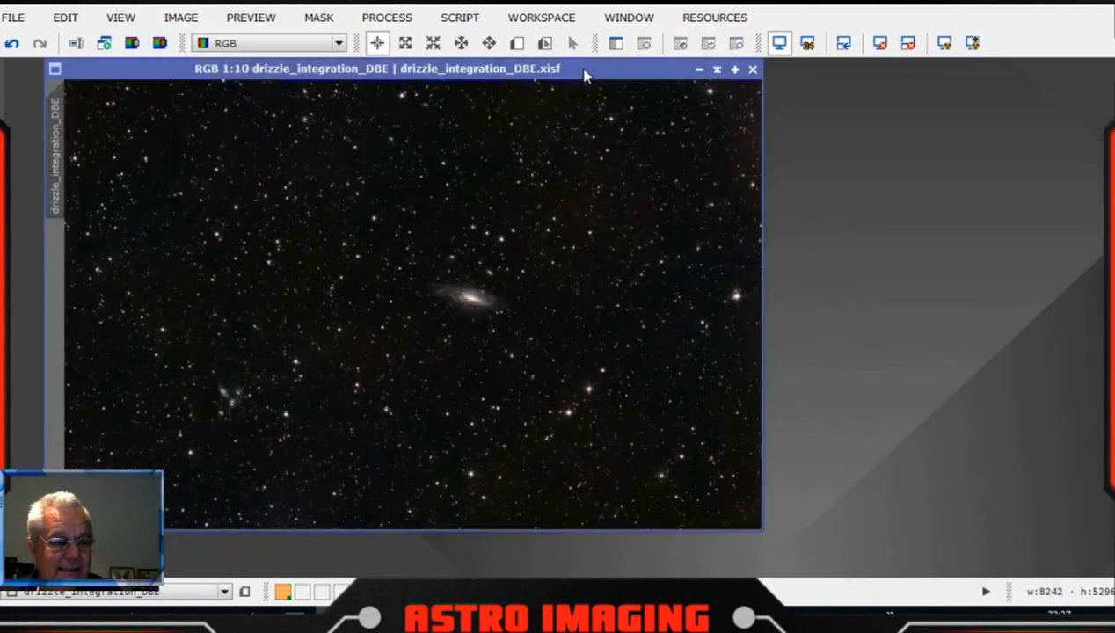
scroll(647, 359, up, 4)
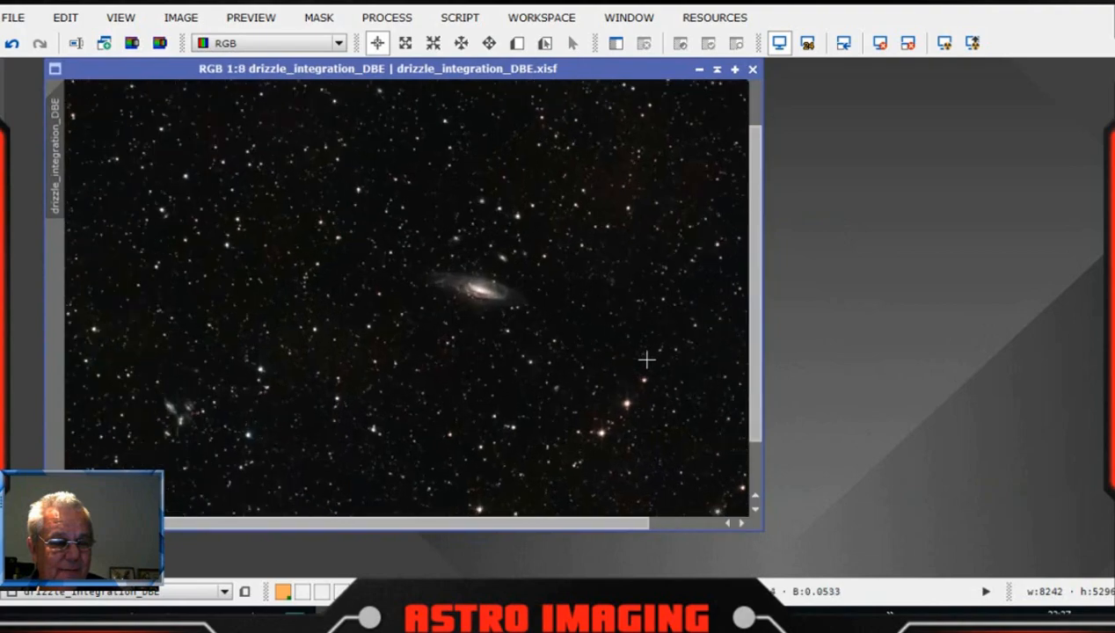
scroll(647, 359, up, 1)
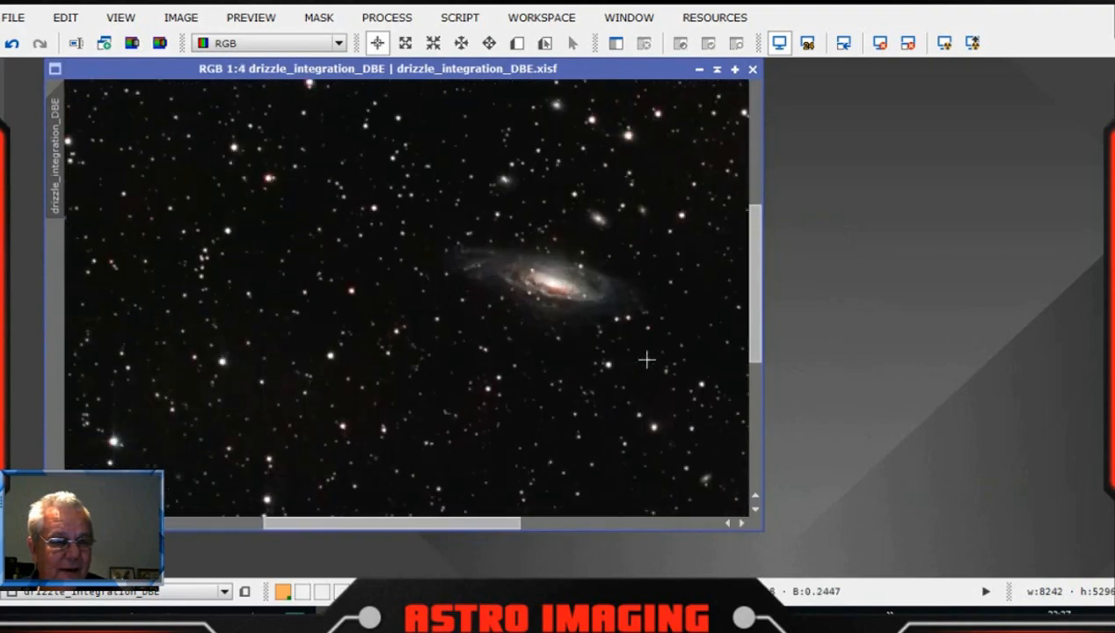
scroll(646, 360, down, 5)
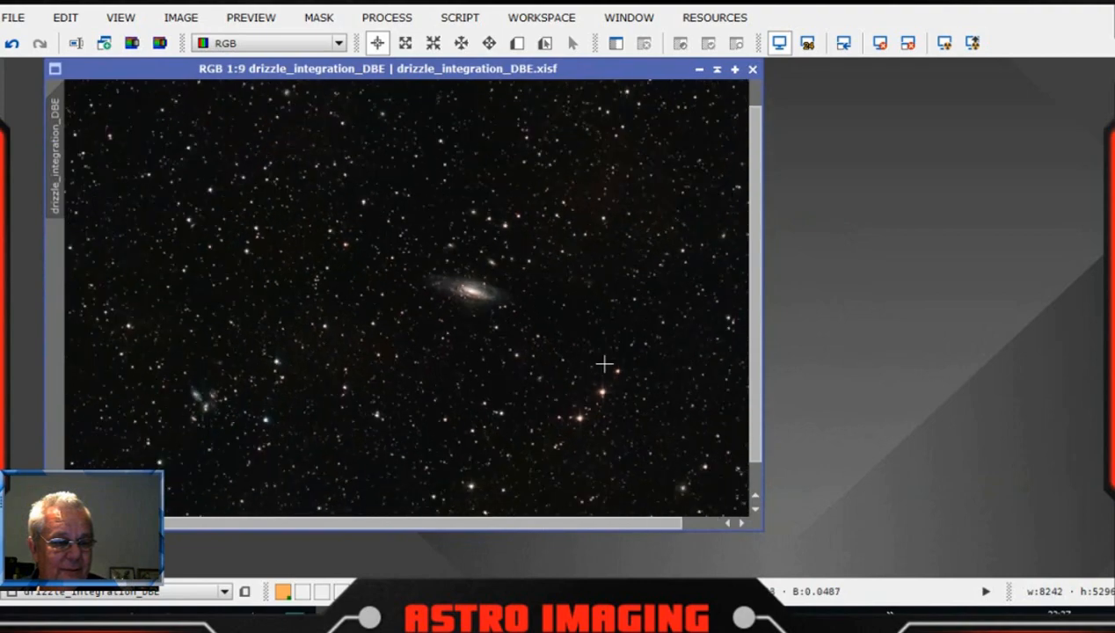
scroll(604, 363, down, 1)
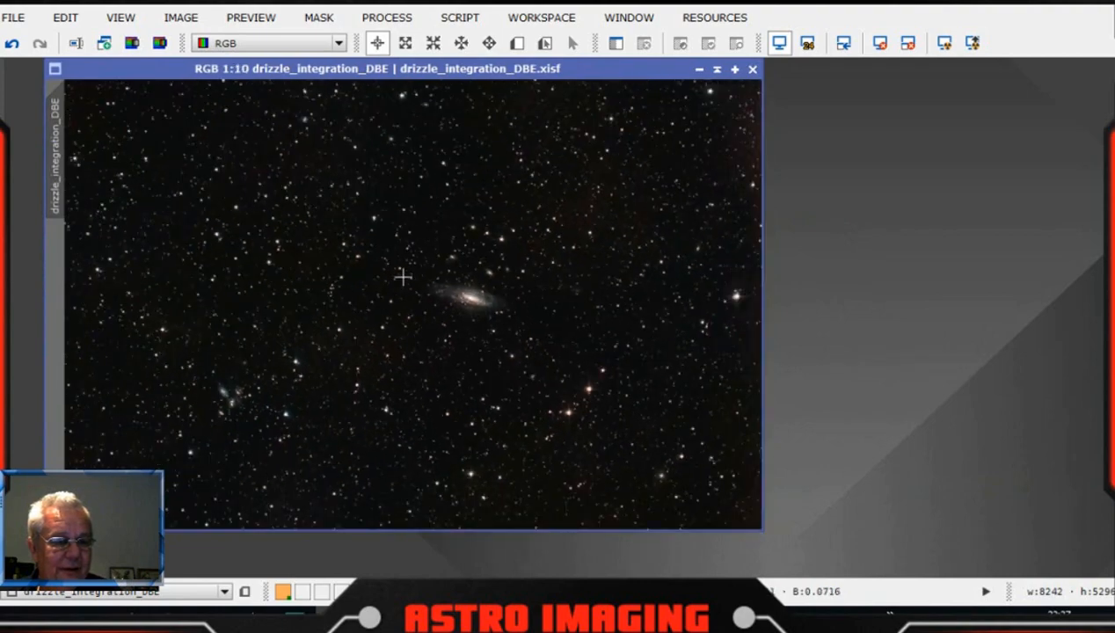
drag(333, 70, 312, 78)
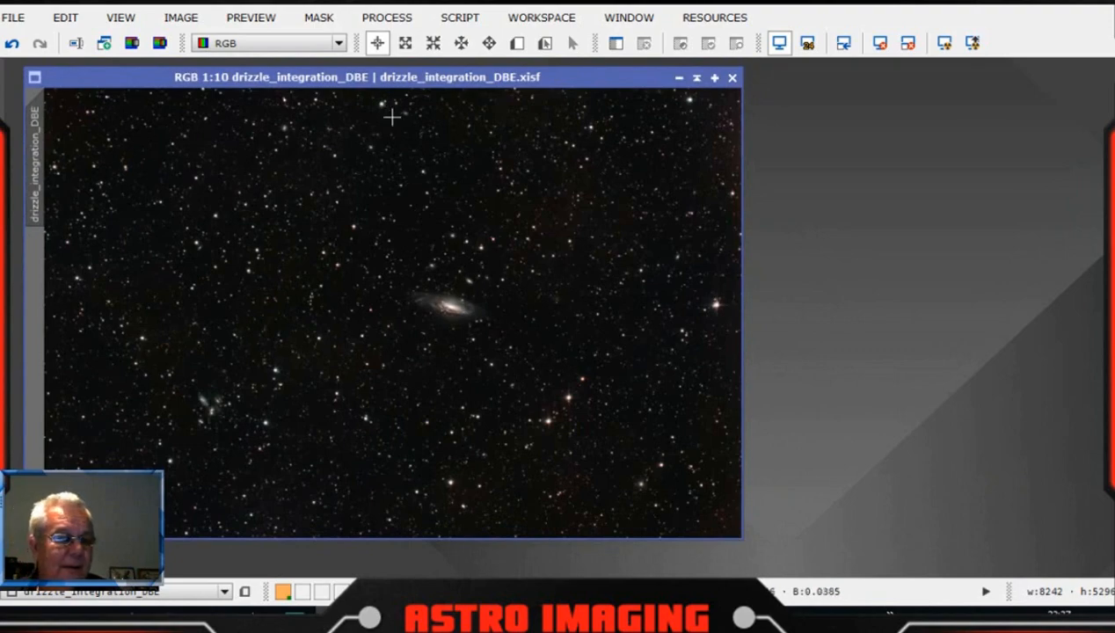
Run the WCSHeader script to check the astrometric data of drizzle_integration_DBE, and close its dialog
click(460, 17)
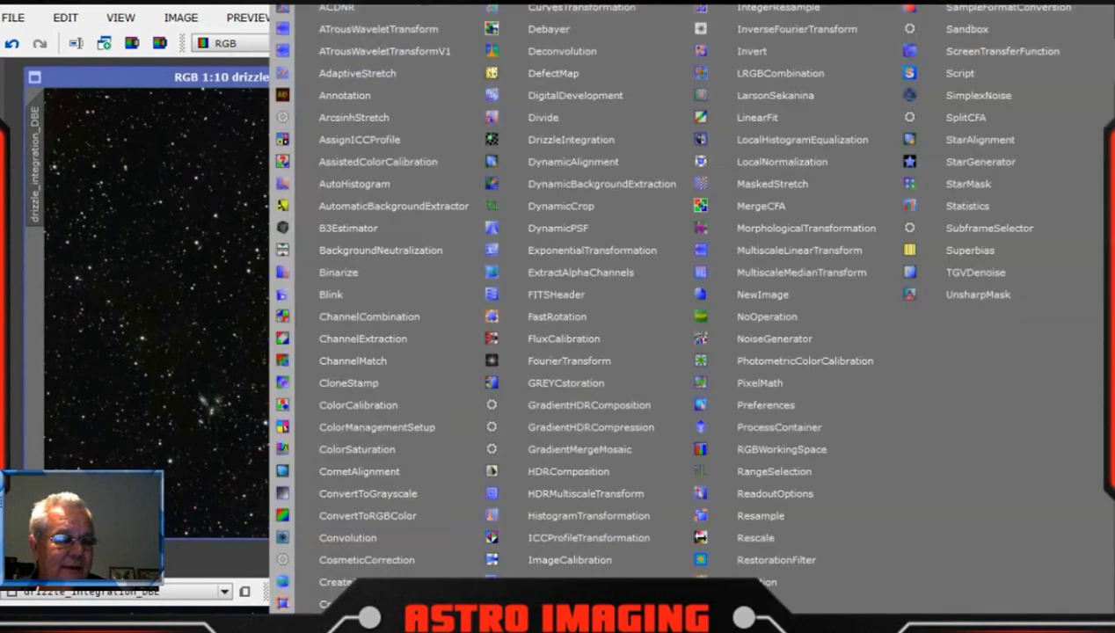
click(348, 5)
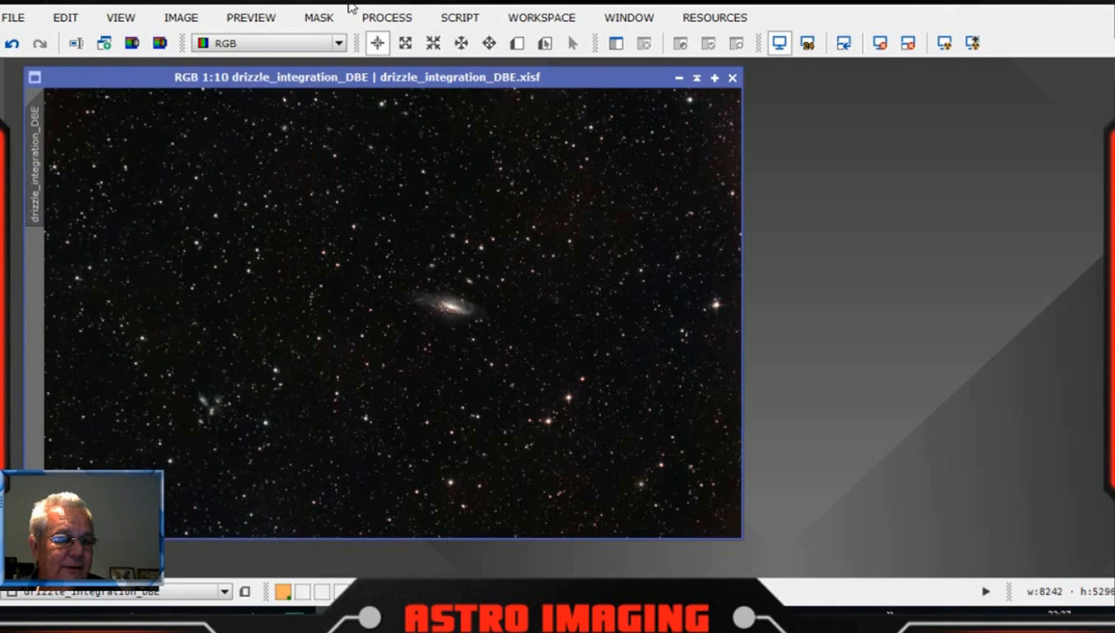
click(462, 19)
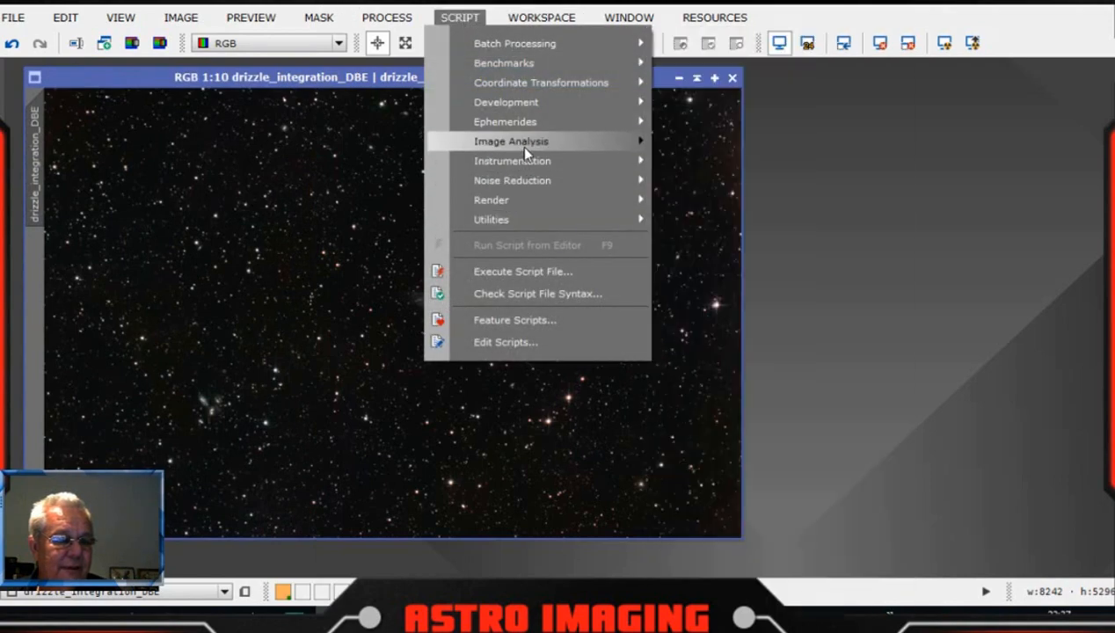
mouse_move(525, 151)
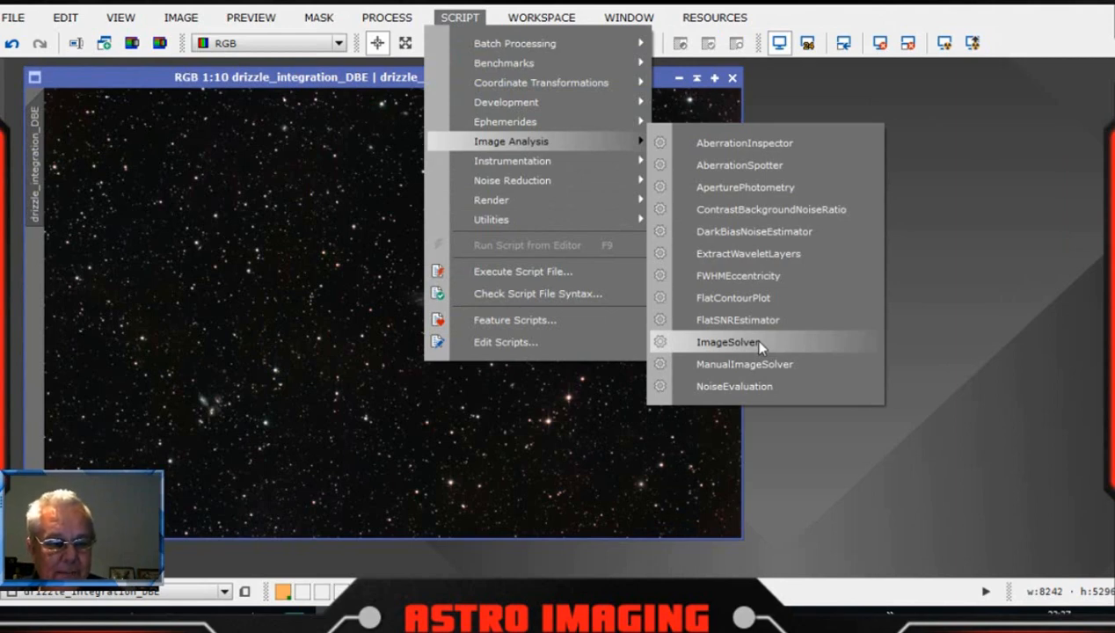
mouse_move(569, 222)
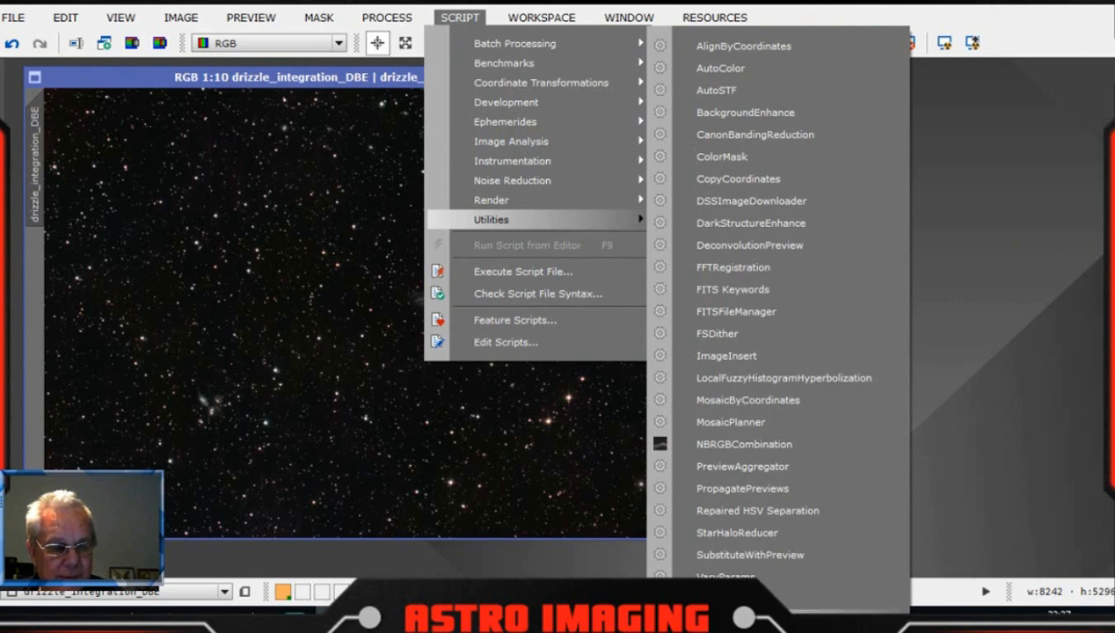
click(793, 599)
drag(749, 195, 719, 160)
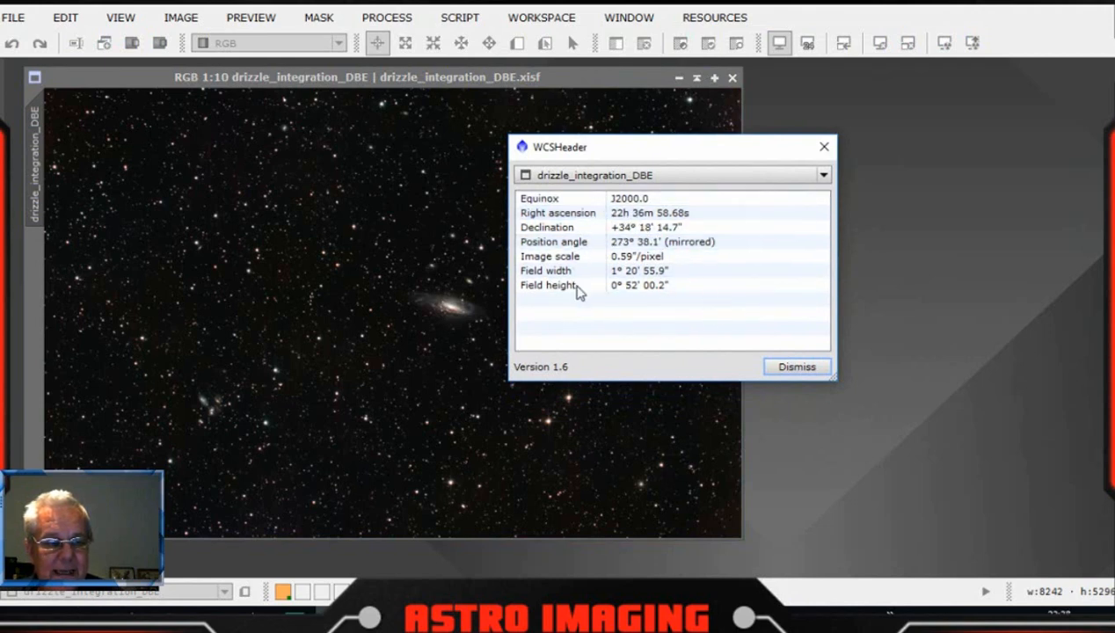
click(824, 147)
Open the Image Annotation script for drizzle_integration_DBE and leave only the Messier, NGC-IC and PGC layers enabled
click(386, 18)
mouse_move(405, 7)
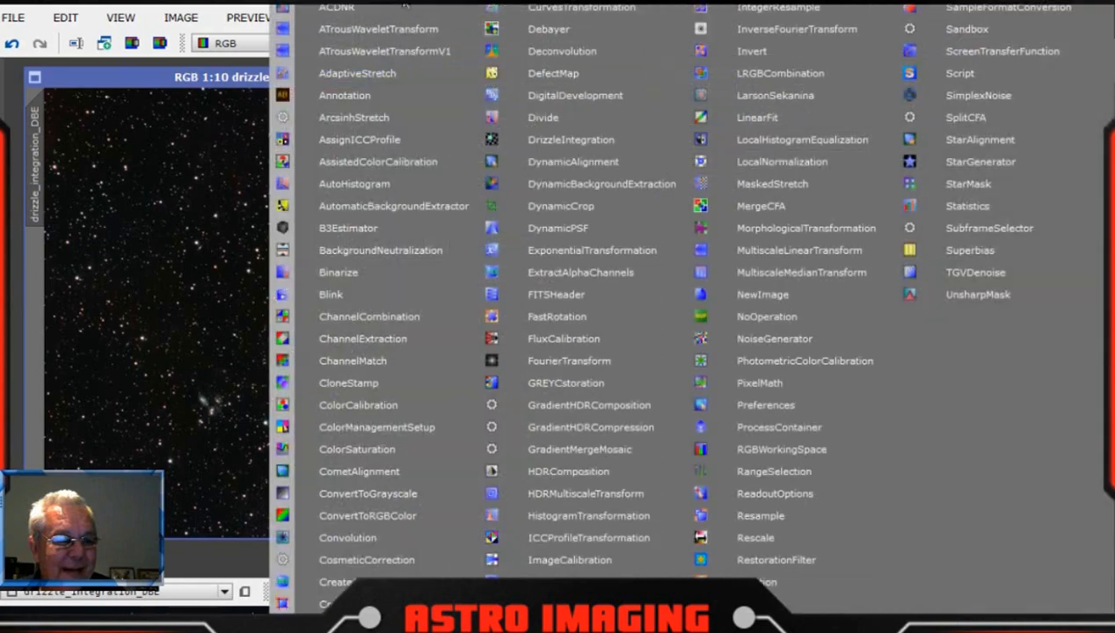
click(460, 17)
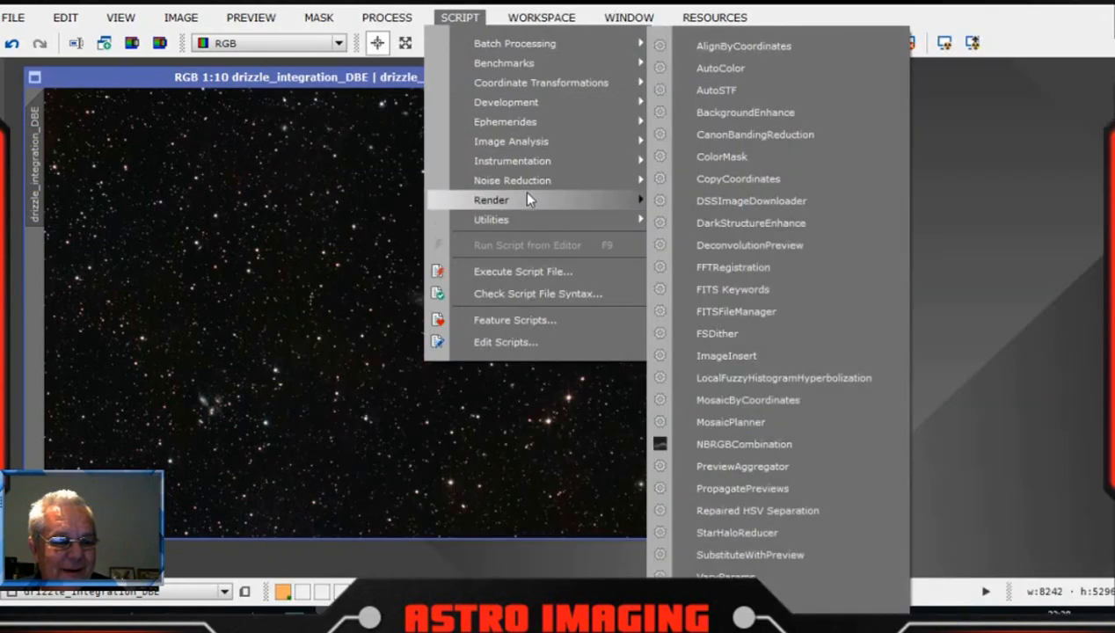
mouse_move(524, 200)
click(728, 224)
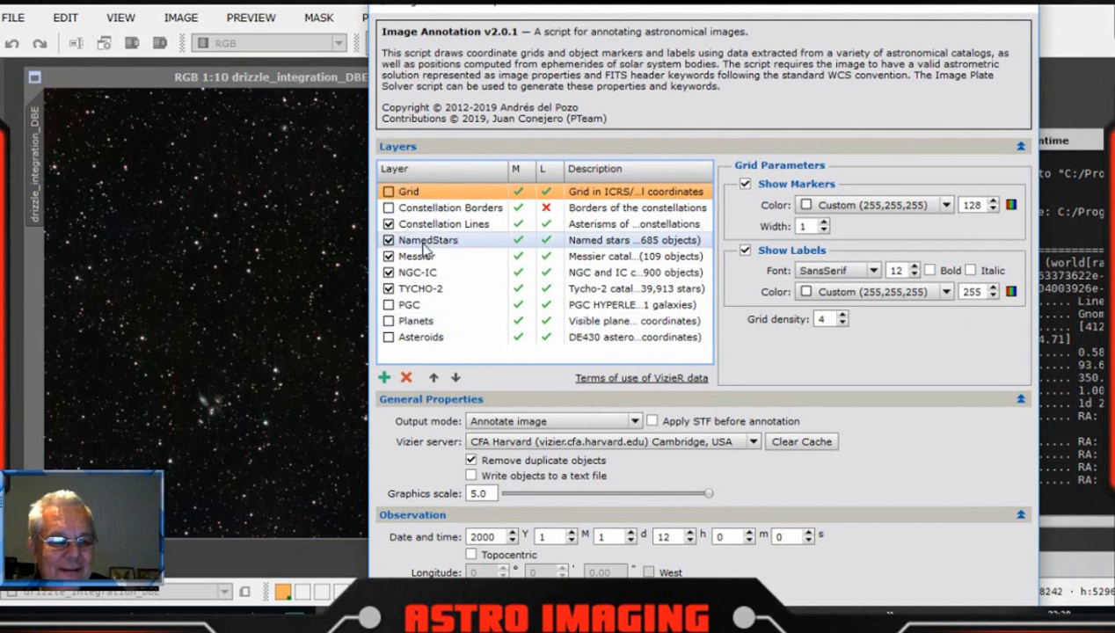
click(388, 226)
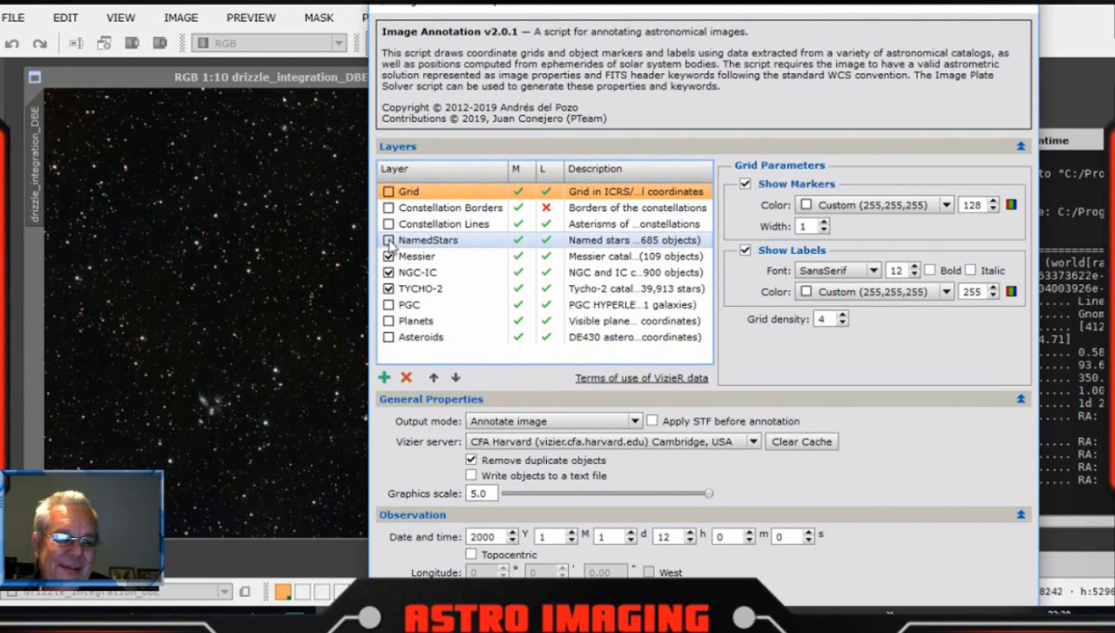
click(388, 288)
click(388, 305)
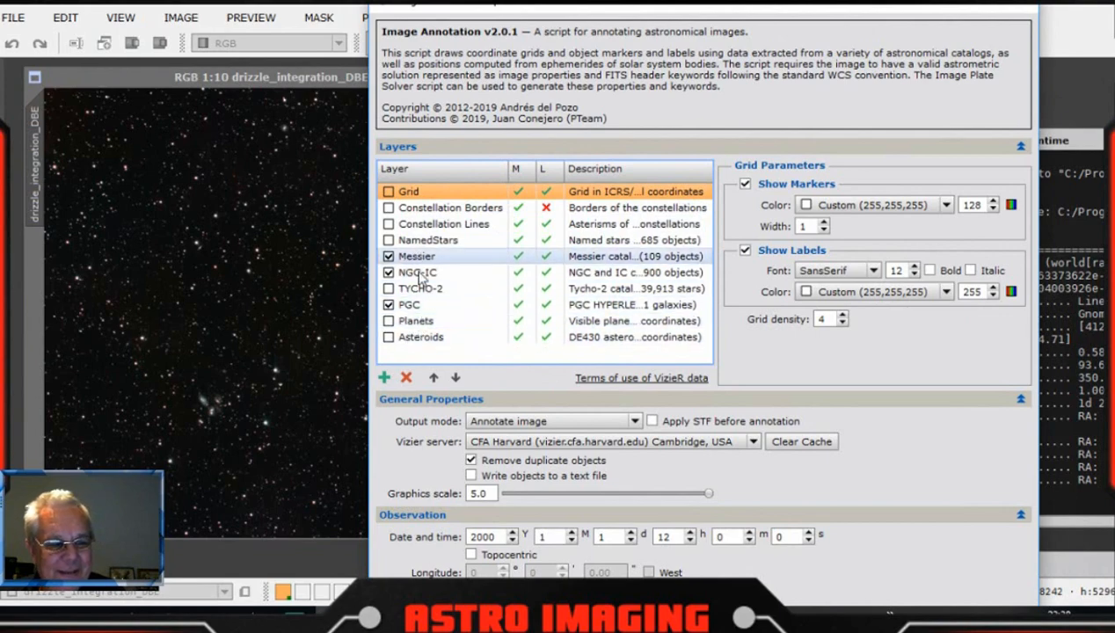
Collapse the General Properties and Observation sections, and run the script to generate the annotated image
drag(753, 11, 747, 7)
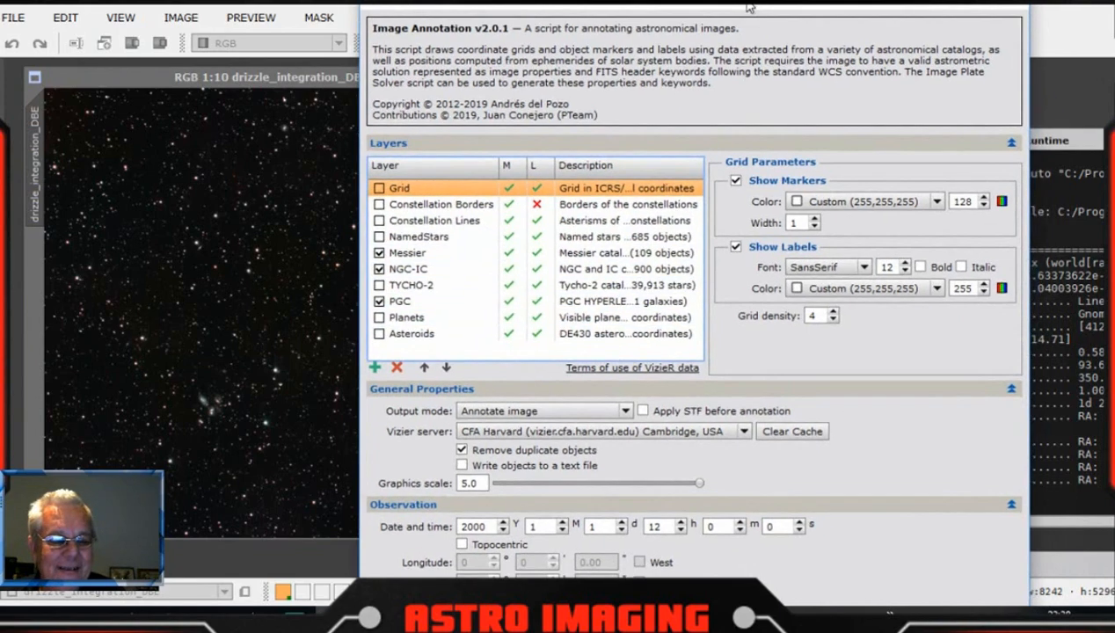
click(1010, 391)
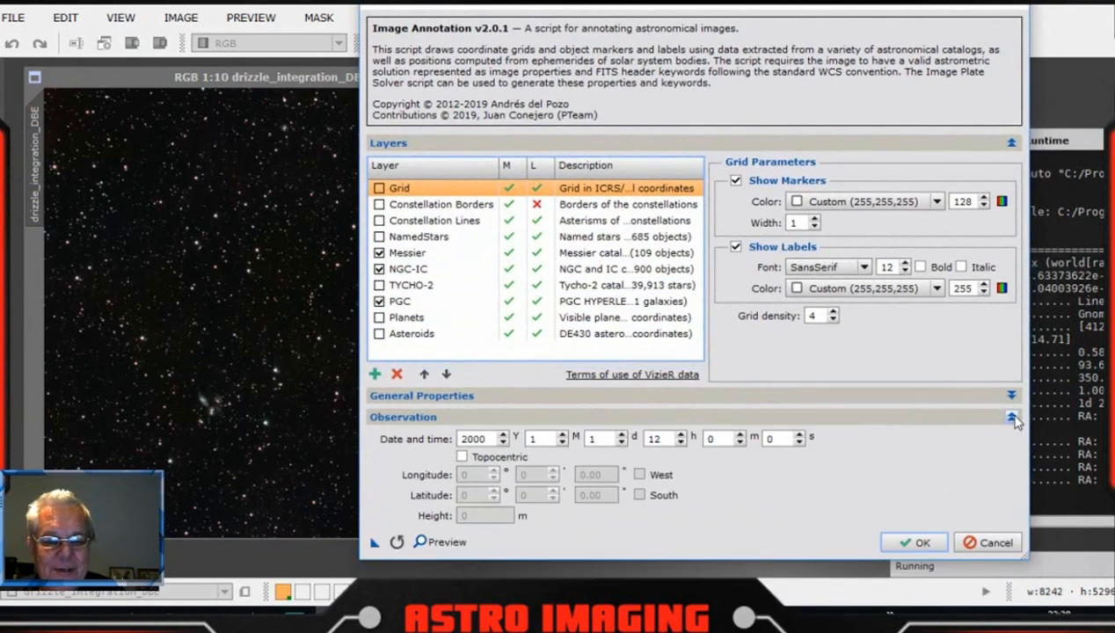
click(1011, 417)
drag(762, 13, 643, 22)
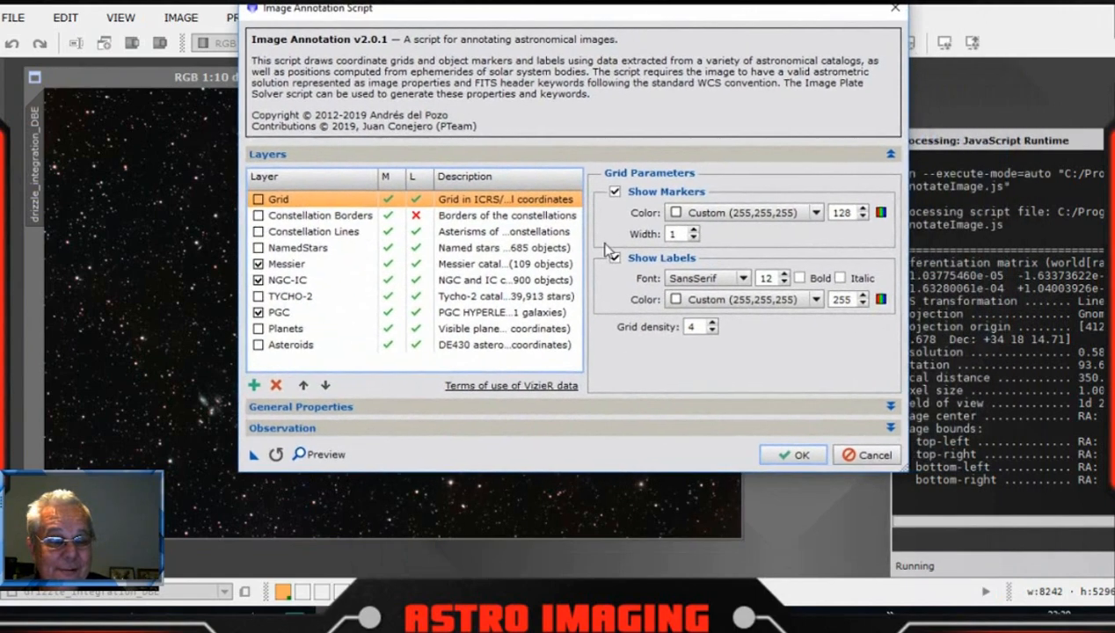
click(789, 457)
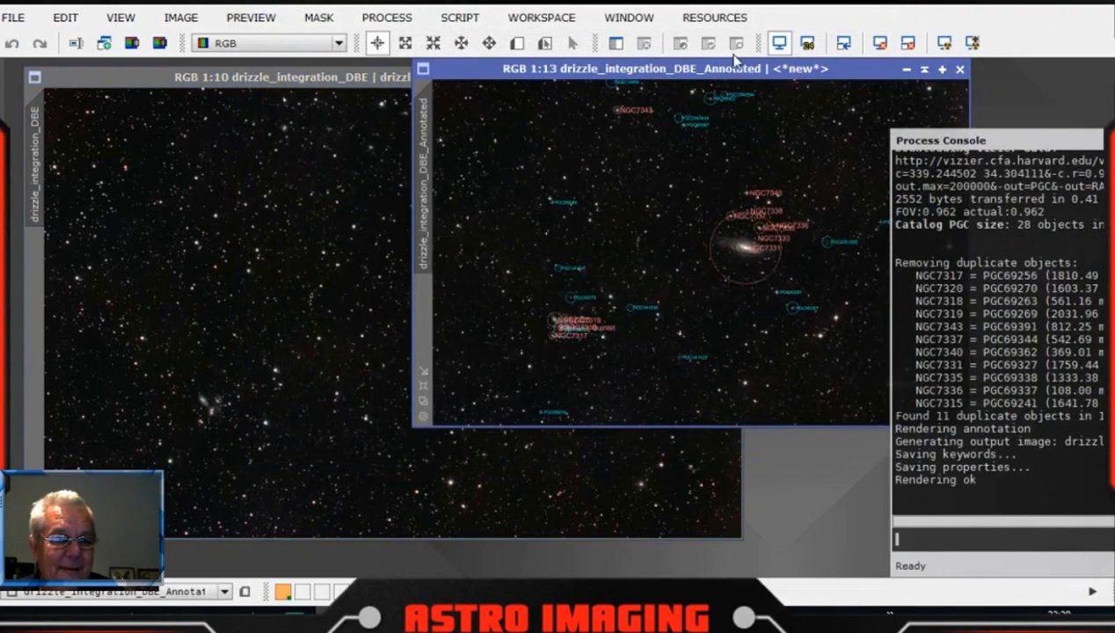
Maximize drizzle_integration_DBE_Annotated and examine the catalogue labels around NGC7331 up close
drag(734, 70, 476, 112)
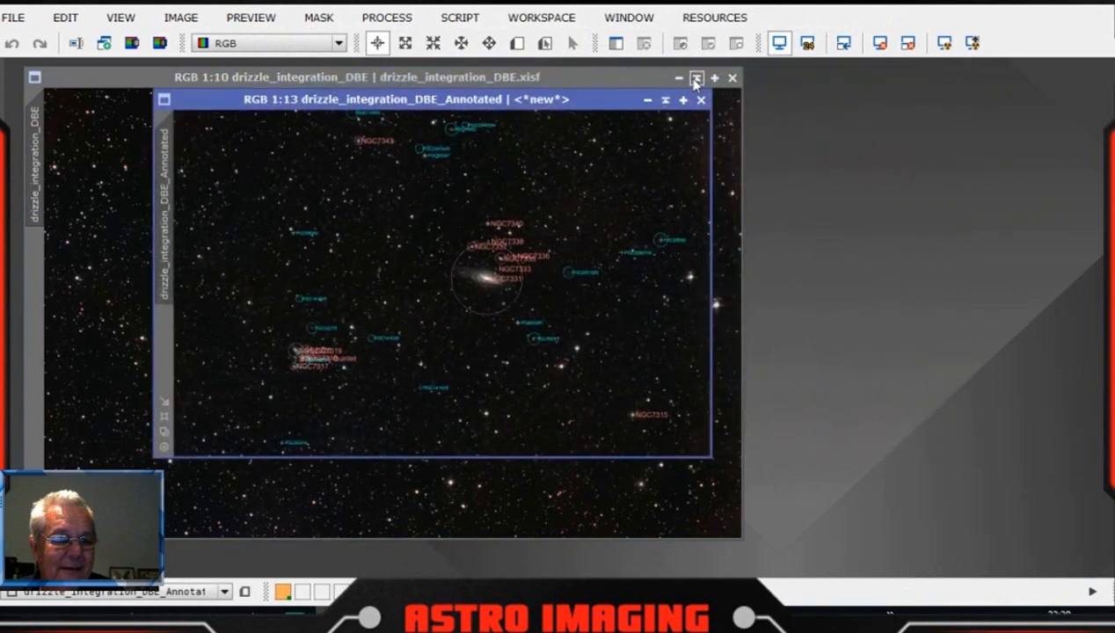
double_click(597, 99)
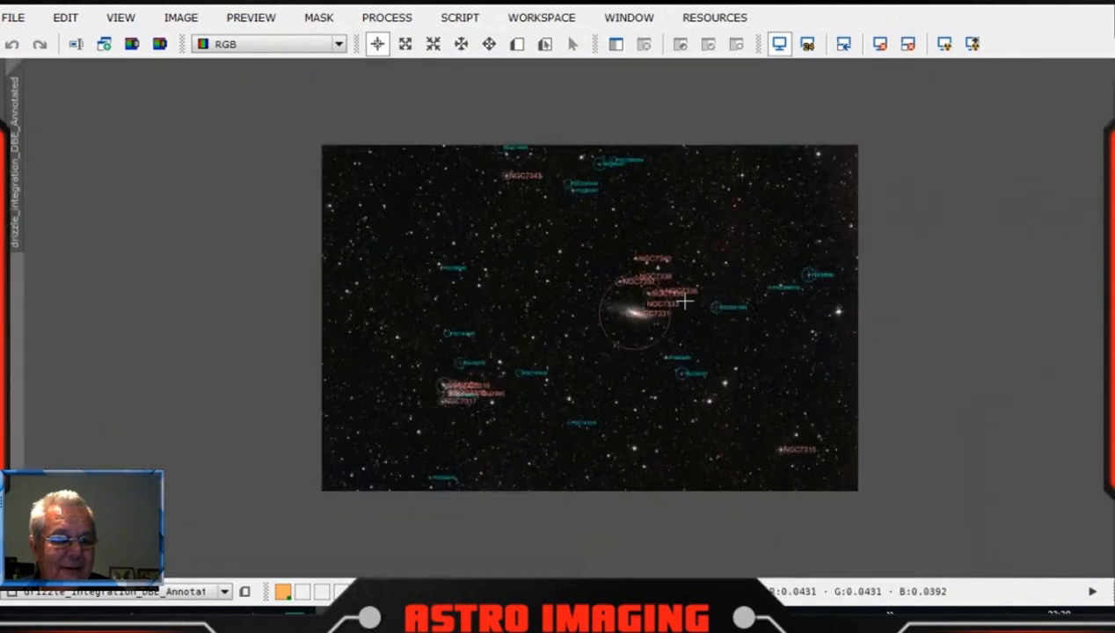
scroll(684, 300, up, 2)
scroll(684, 301, up, 4)
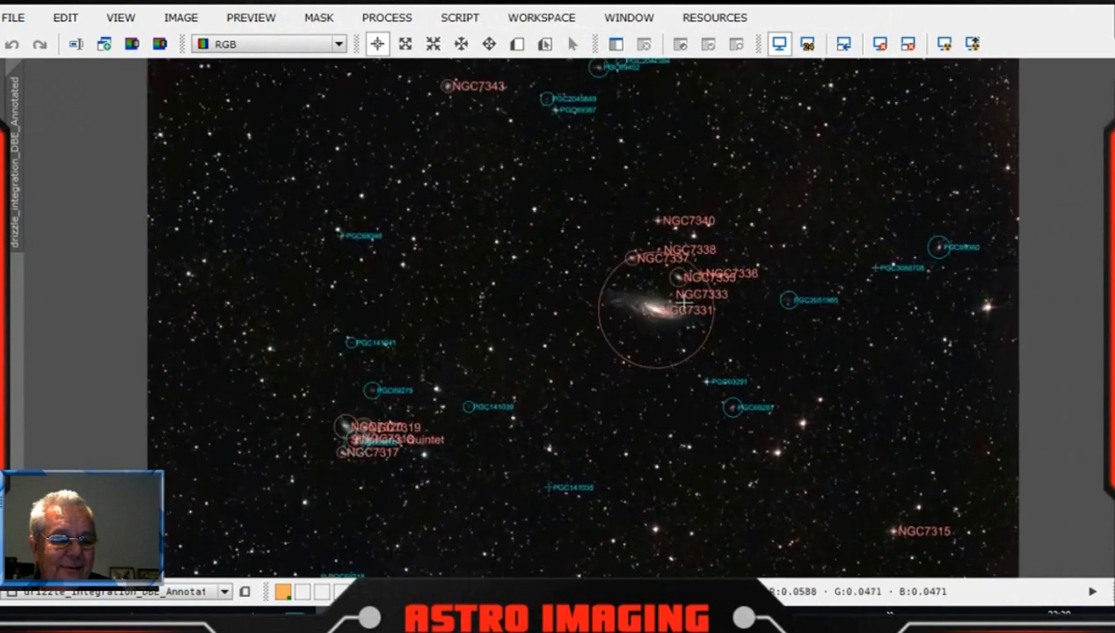
scroll(684, 300, up, 2)
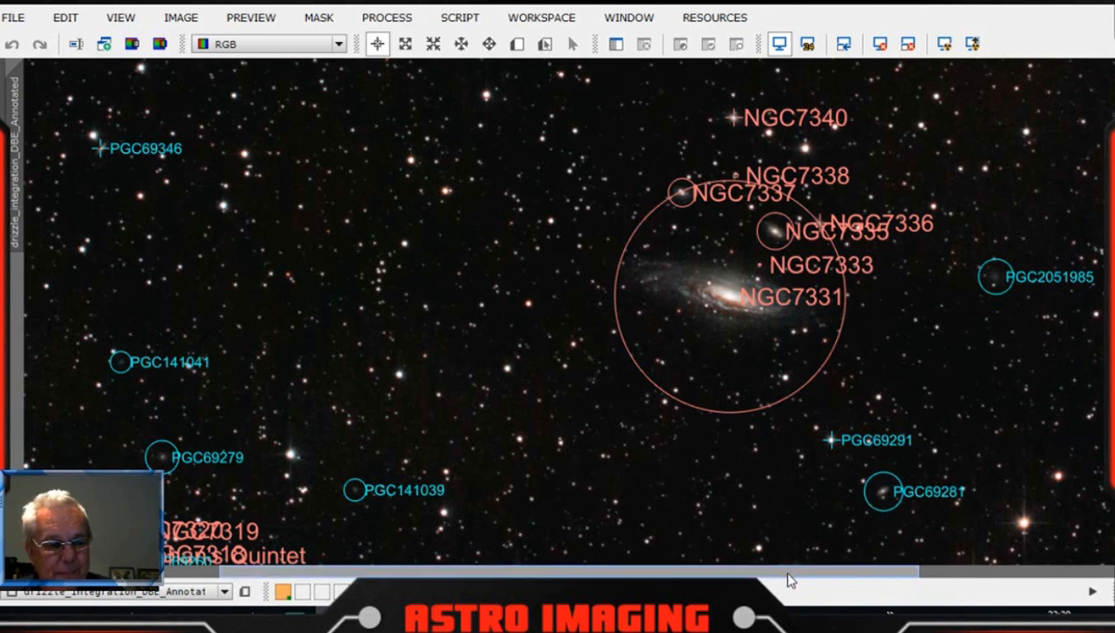
Examine the faint PGC galaxies between PGC69346 and PGC141039, looking closely at the marked PGC141041
drag(781, 572, 535, 549)
scroll(583, 397, up, 1)
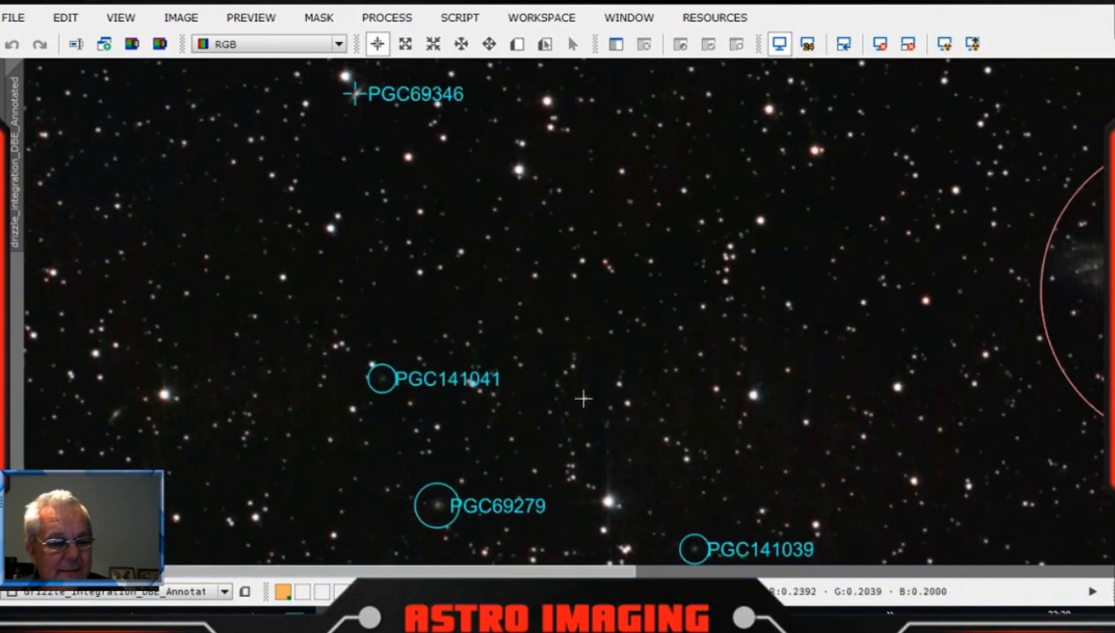
scroll(583, 396, down, 1)
scroll(584, 403, up, 2)
scroll(572, 402, up, 1)
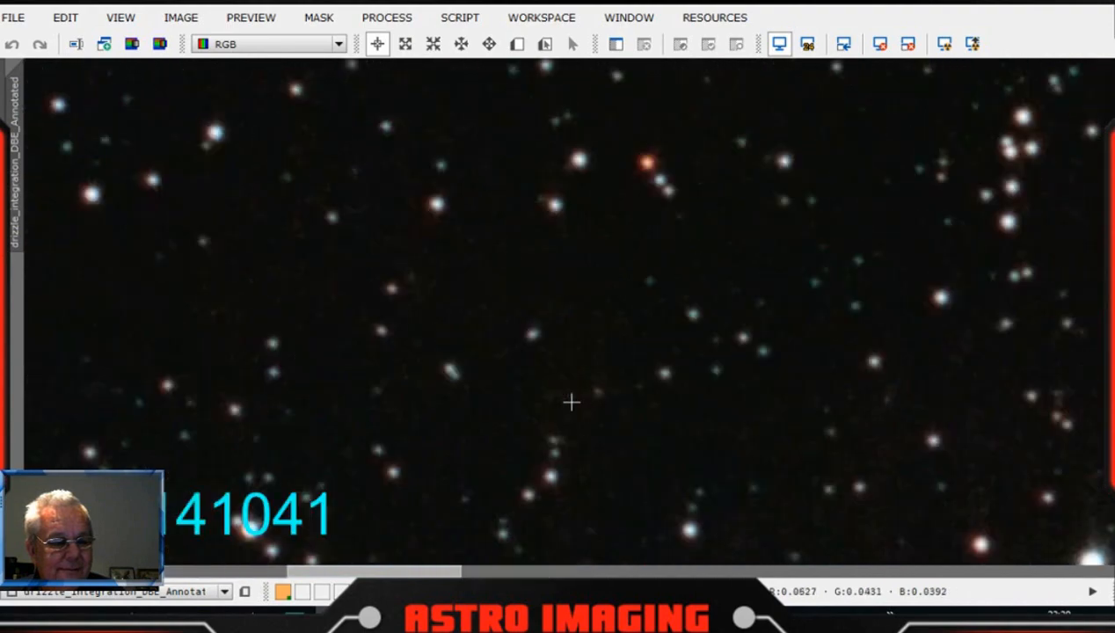
scroll(569, 400, down, 1)
drag(507, 573, 434, 574)
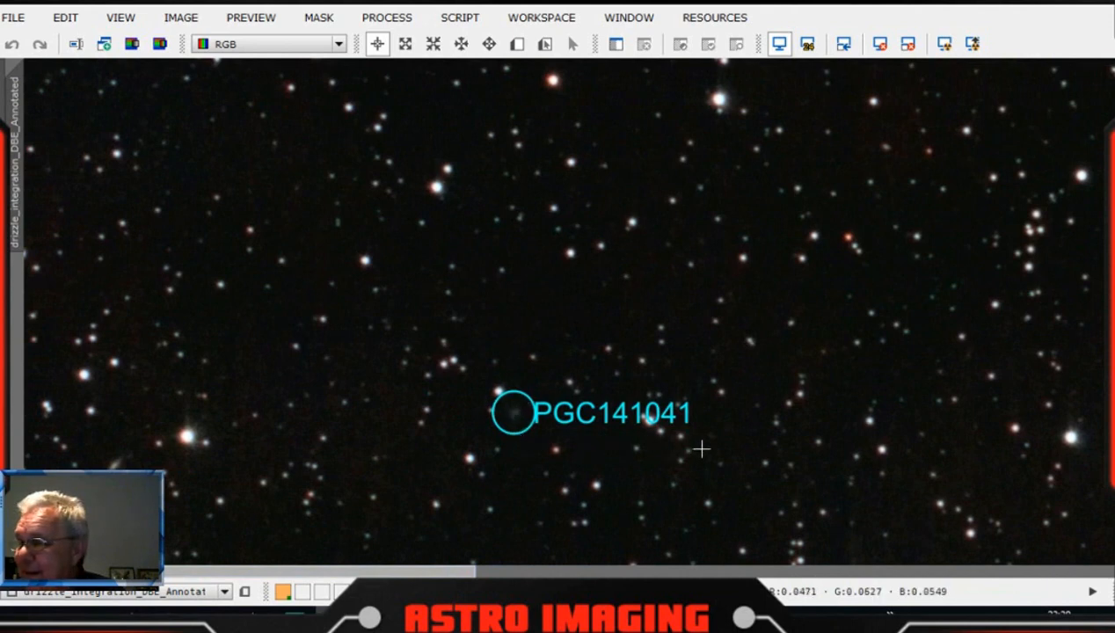
scroll(702, 440, up, 1)
scroll(701, 439, down, 1)
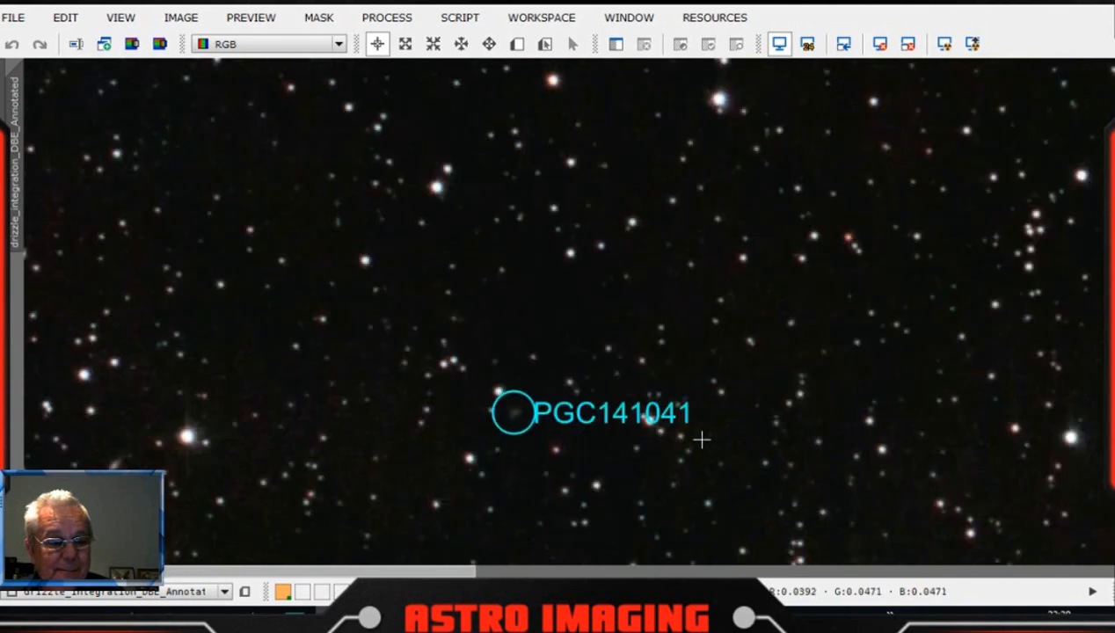
Review the distribution of NGC and PGC labels across the whole annotated image
scroll(702, 440, down, 2)
scroll(694, 431, down, 1)
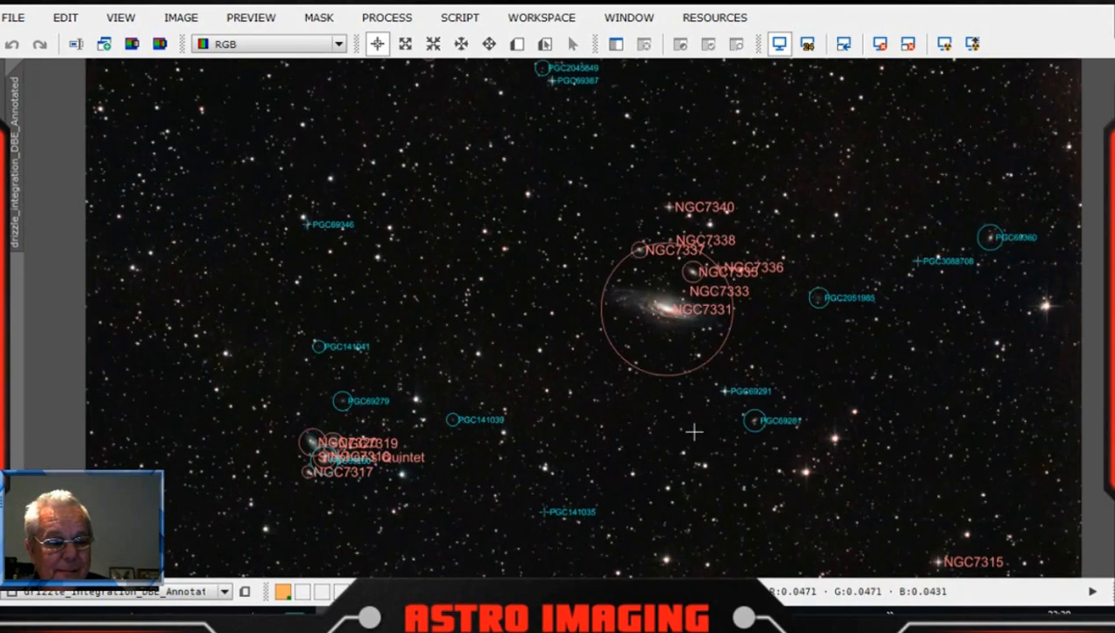
scroll(694, 431, up, 1)
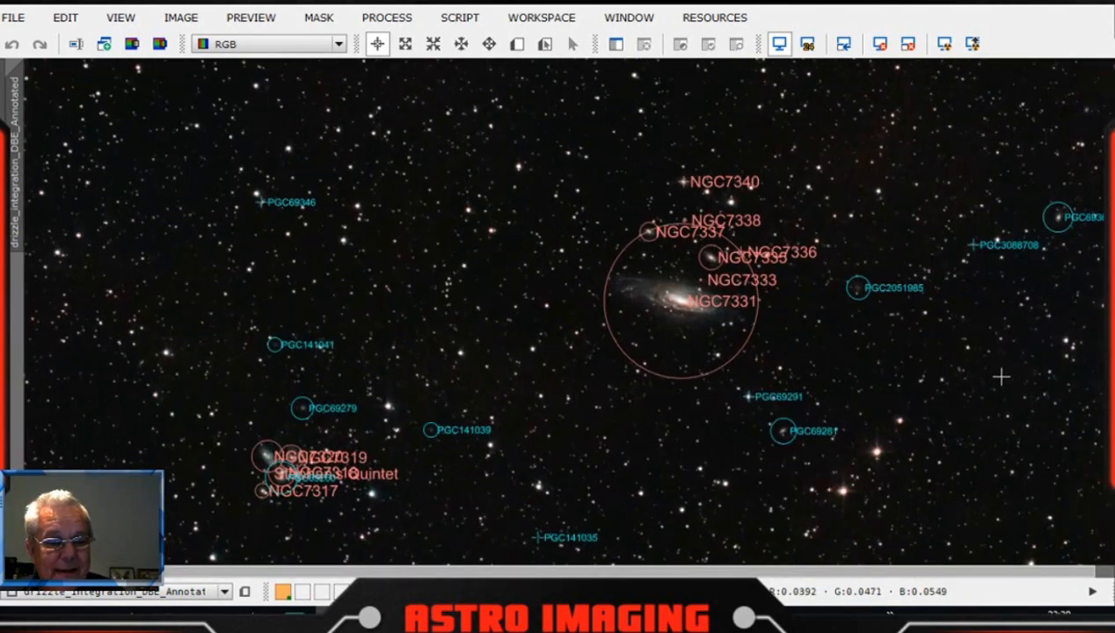
scroll(790, 328, up, 2)
scroll(790, 328, down, 5)
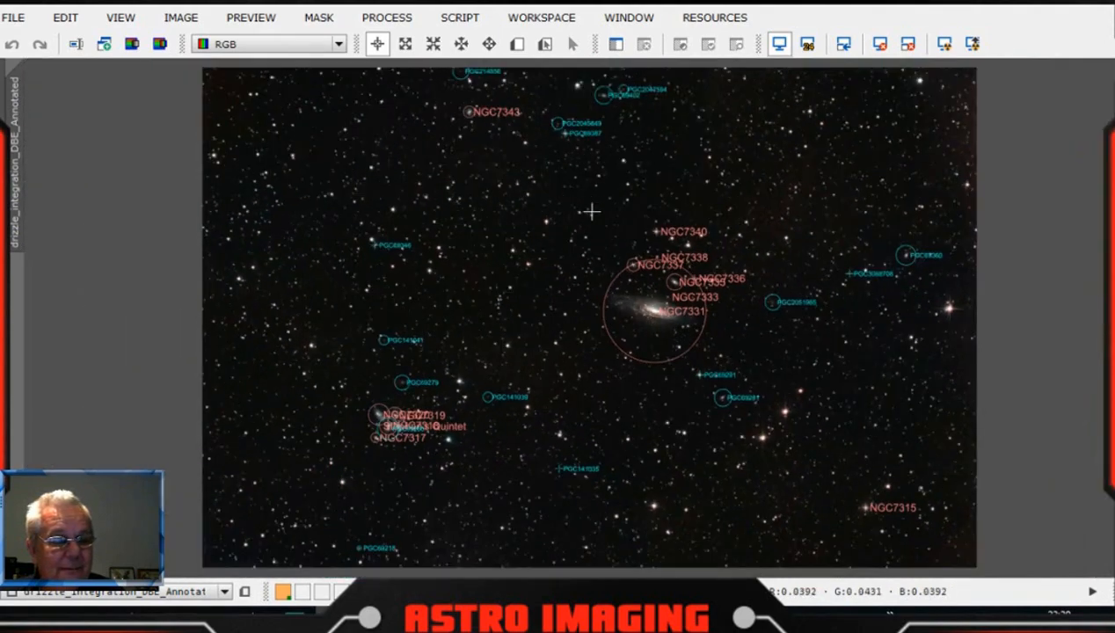
scroll(591, 211, down, 1)
scroll(591, 211, up, 2)
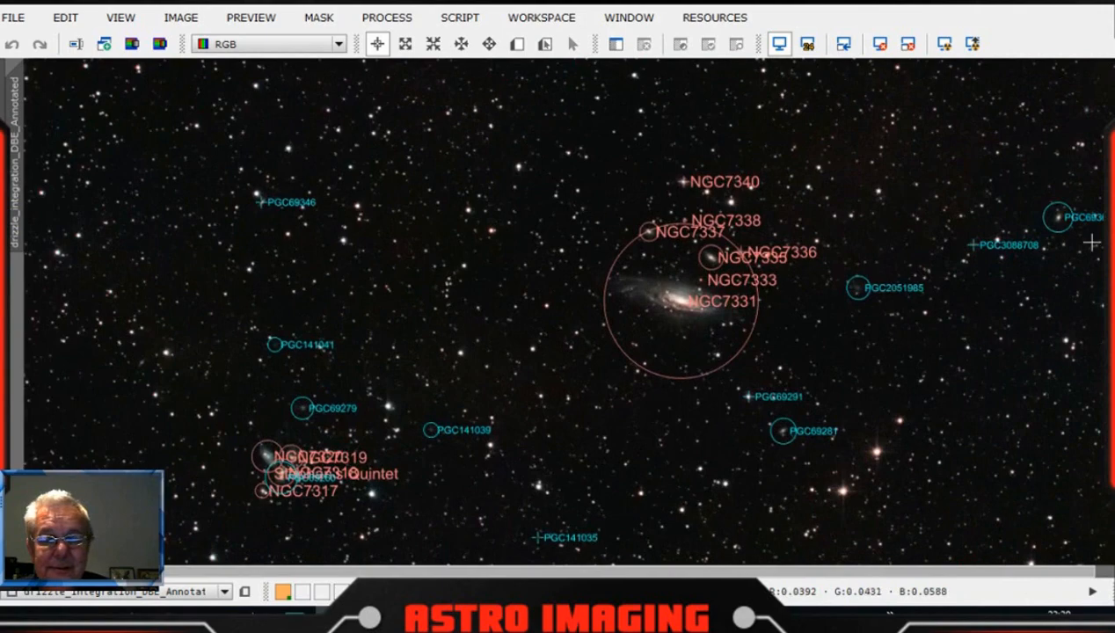
Examine the labelled galaxies above NGC7331 in the annotated image, centring on NGC7343
scroll(563, 312, up, 2)
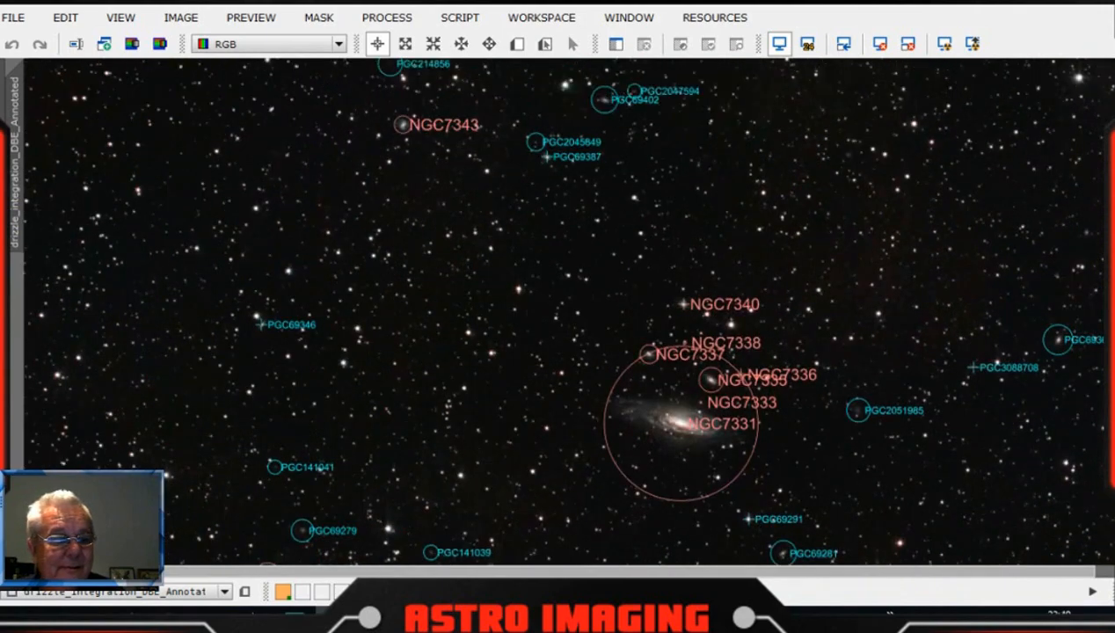
scroll(598, 209, up, 2)
scroll(598, 210, up, 1)
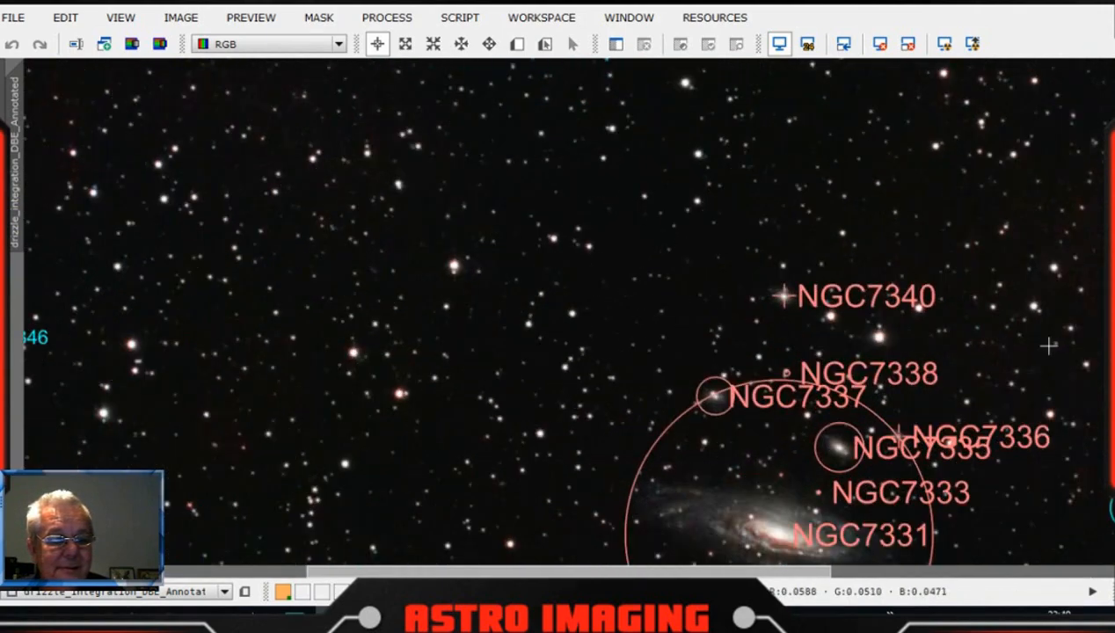
scroll(563, 311, up, 3)
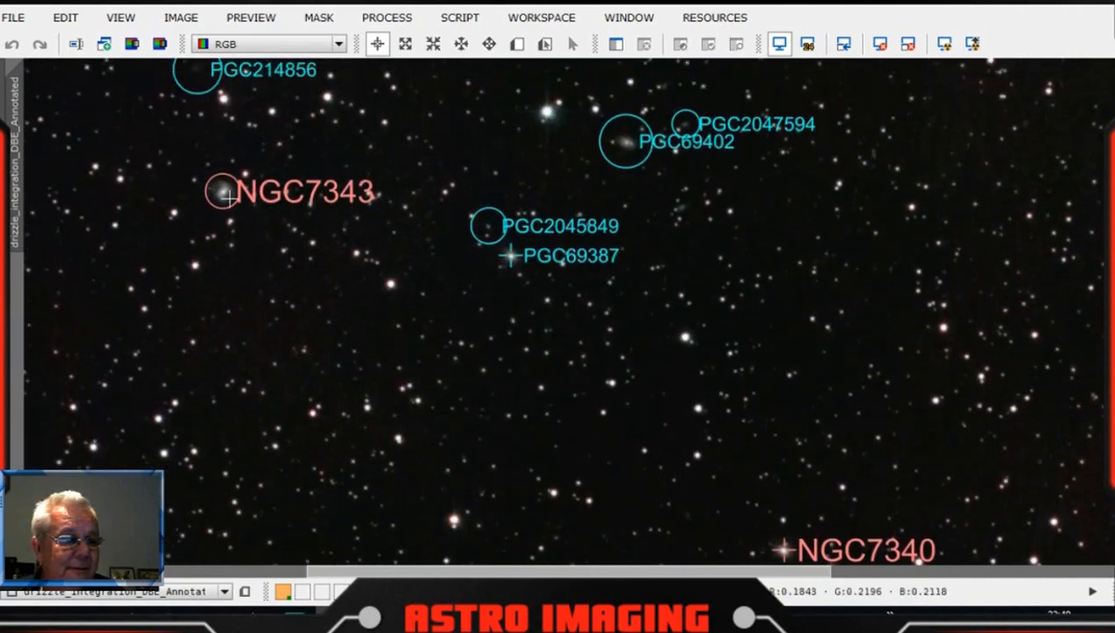
scroll(243, 221, up, 1)
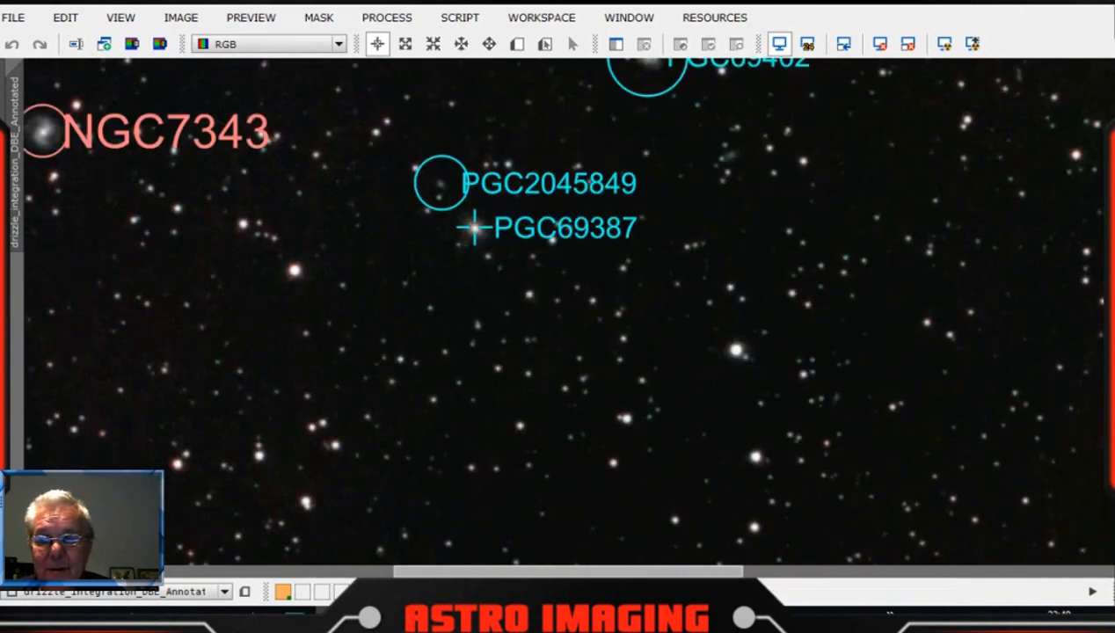
scroll(448, 479, up, 1)
drag(473, 570, 350, 552)
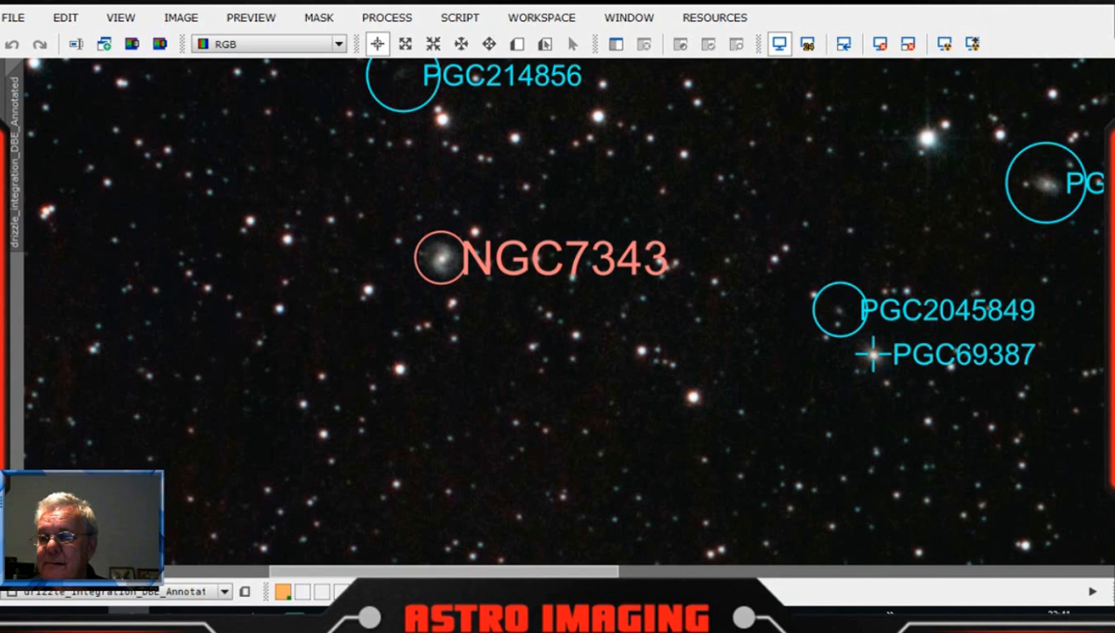
Switch to the browser and check the Telescopius page on galaxy NGC 7343, including its data sheet
drag(638, 8, 656, 3)
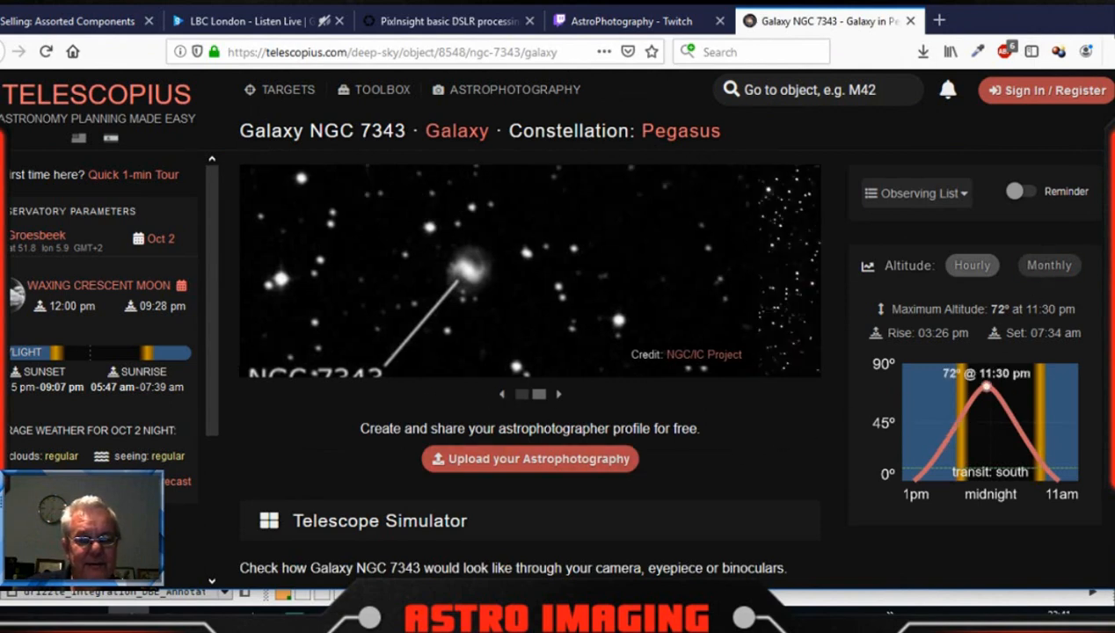
scroll(528, 369, down, 5)
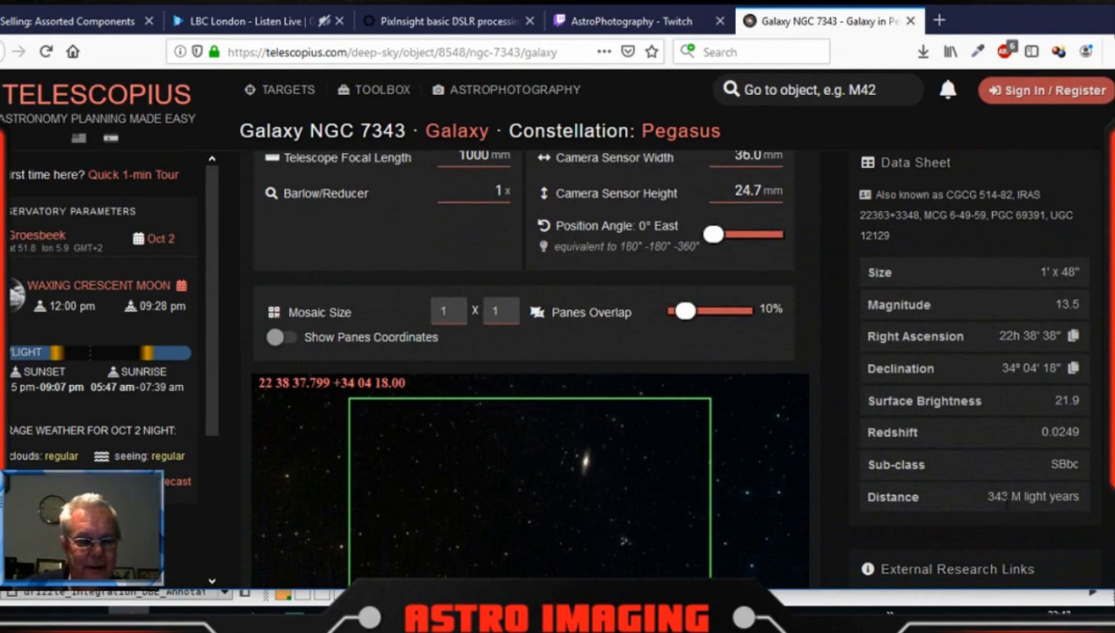
scroll(528, 370, up, 5)
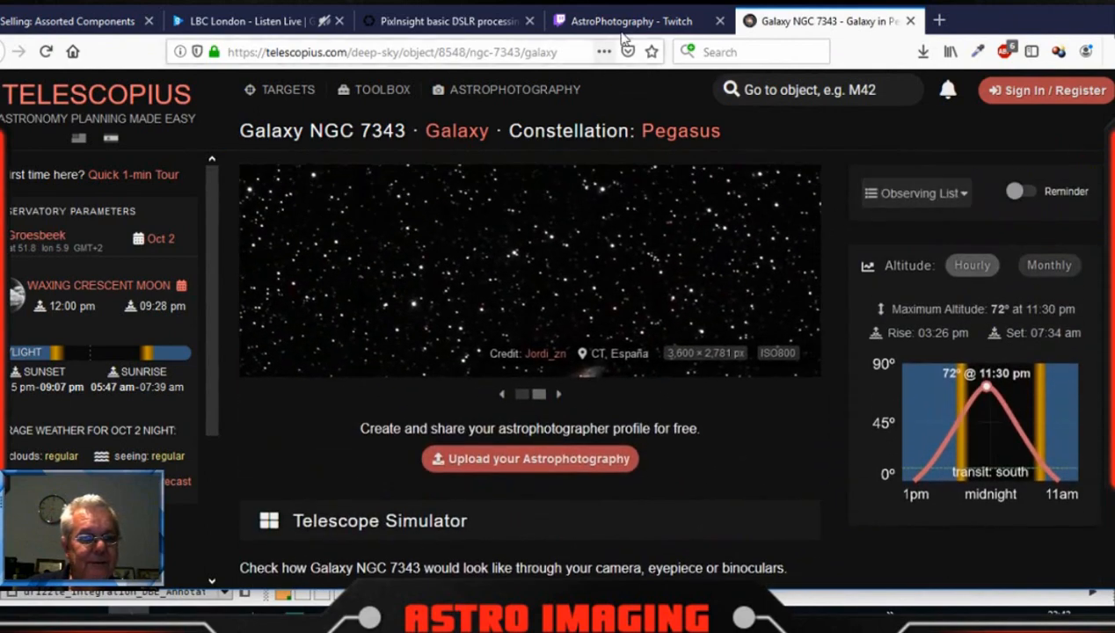
drag(634, 4, 645, 8)
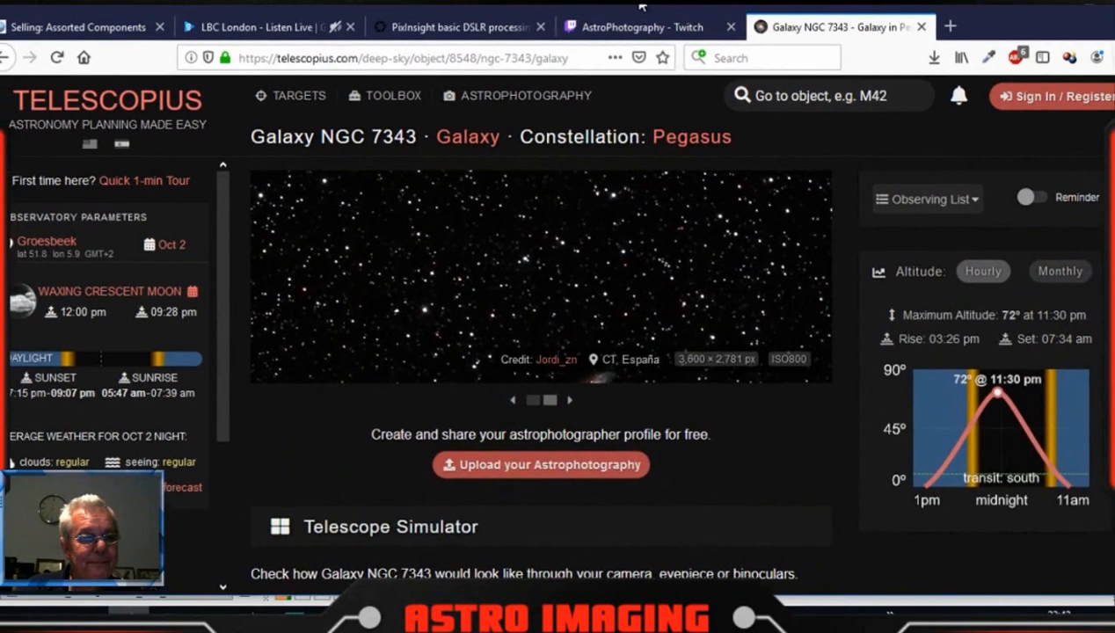
Return to the Google results for ngc7343 and read the English translation of its Dutch Wikipedia article
click(5, 56)
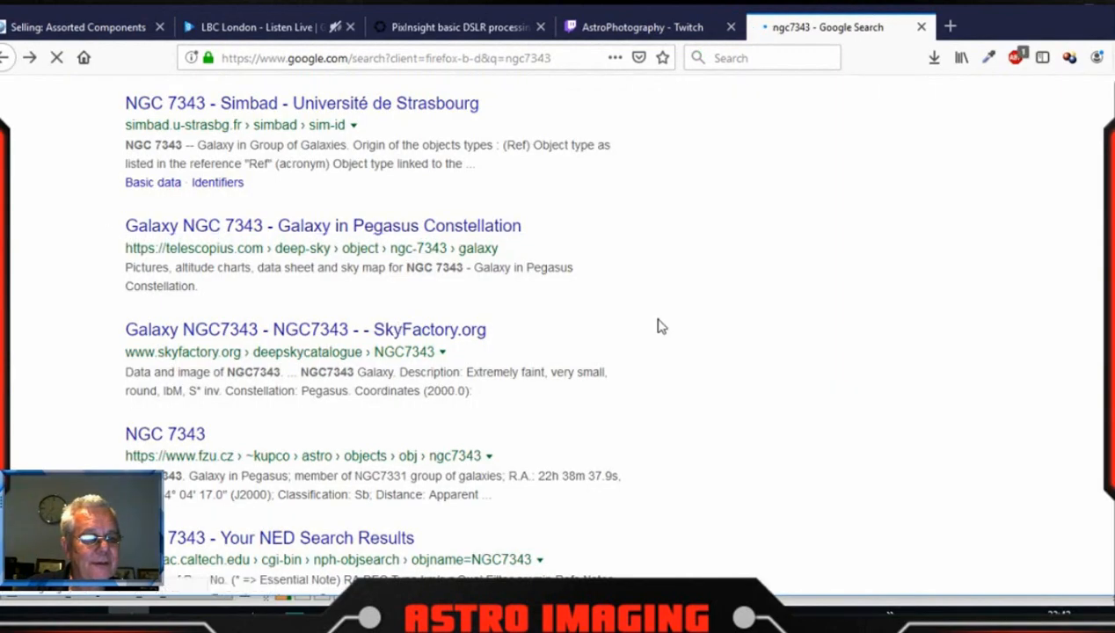
scroll(659, 325, up, 2)
scroll(650, 331, up, 4)
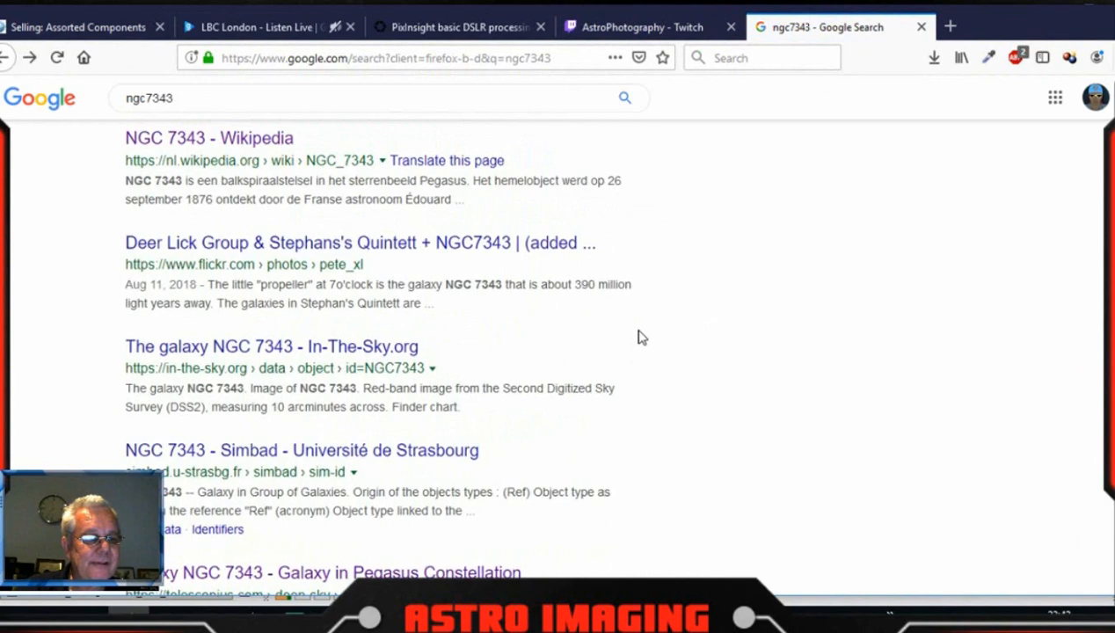
scroll(633, 339, up, 2)
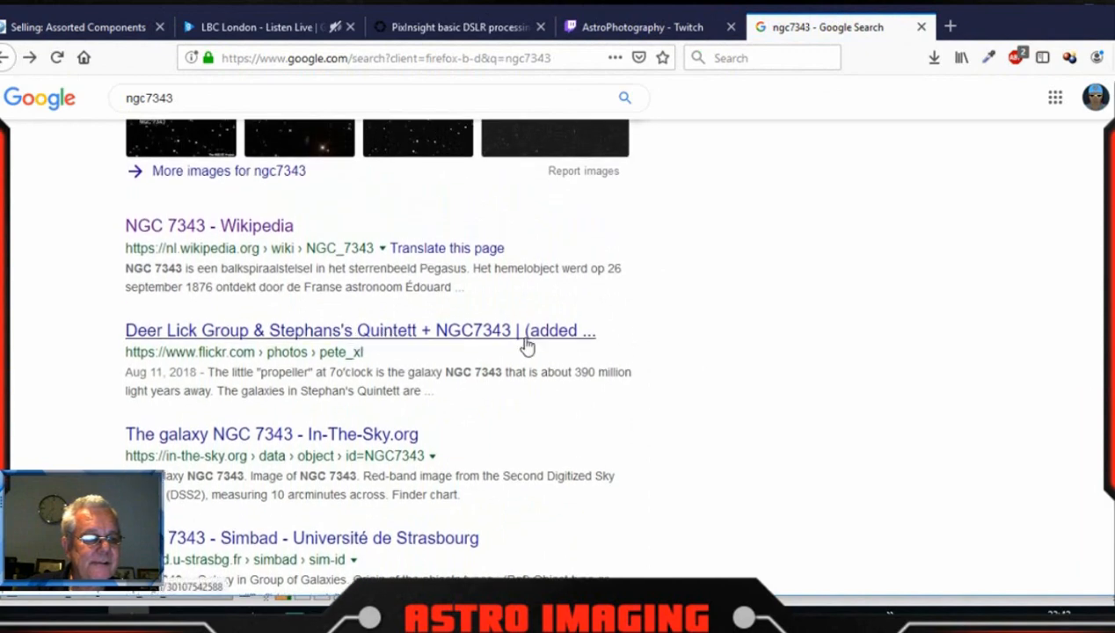
scroll(506, 352, up, 2)
click(476, 337)
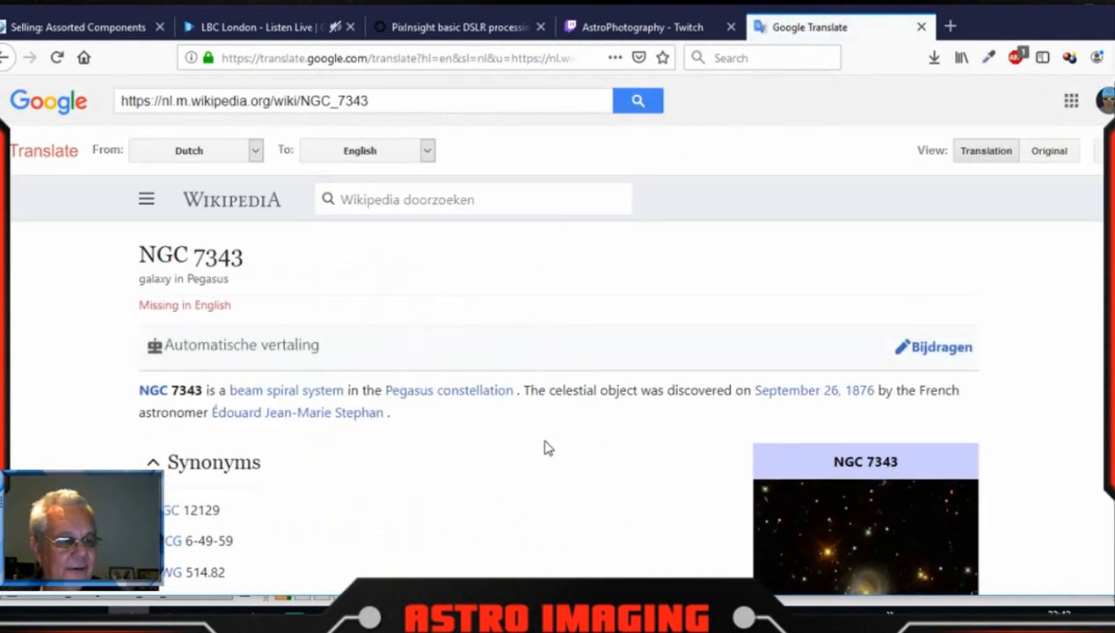
scroll(545, 449, down, 2)
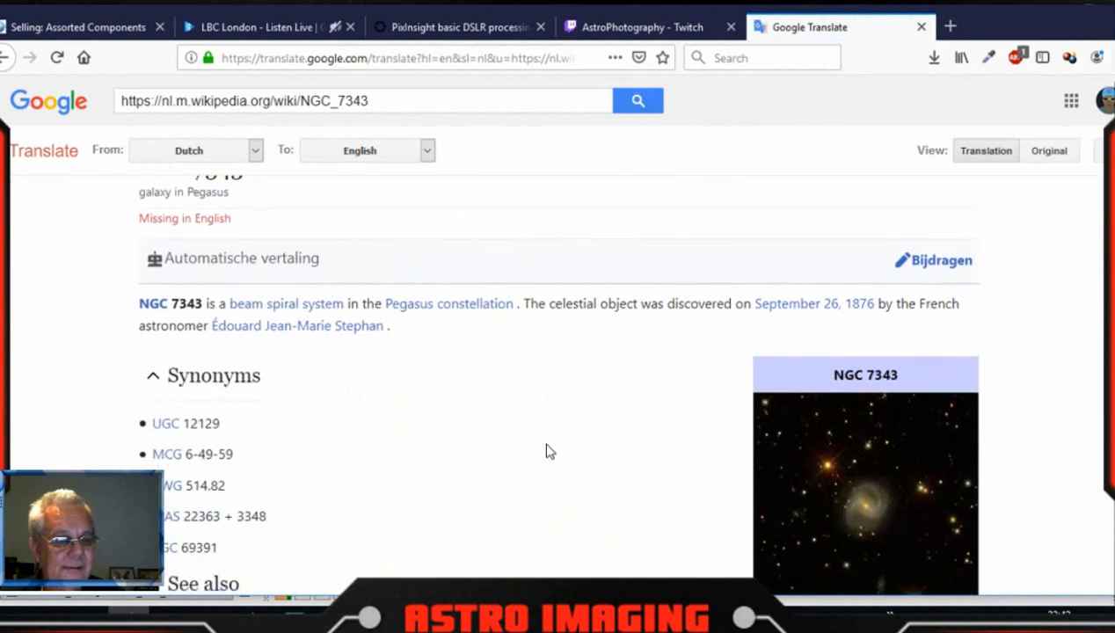
Compare the NGC 7343 photo in the translated Wikipedia article with the galaxy marked in the annotated image
scroll(545, 451, down, 2)
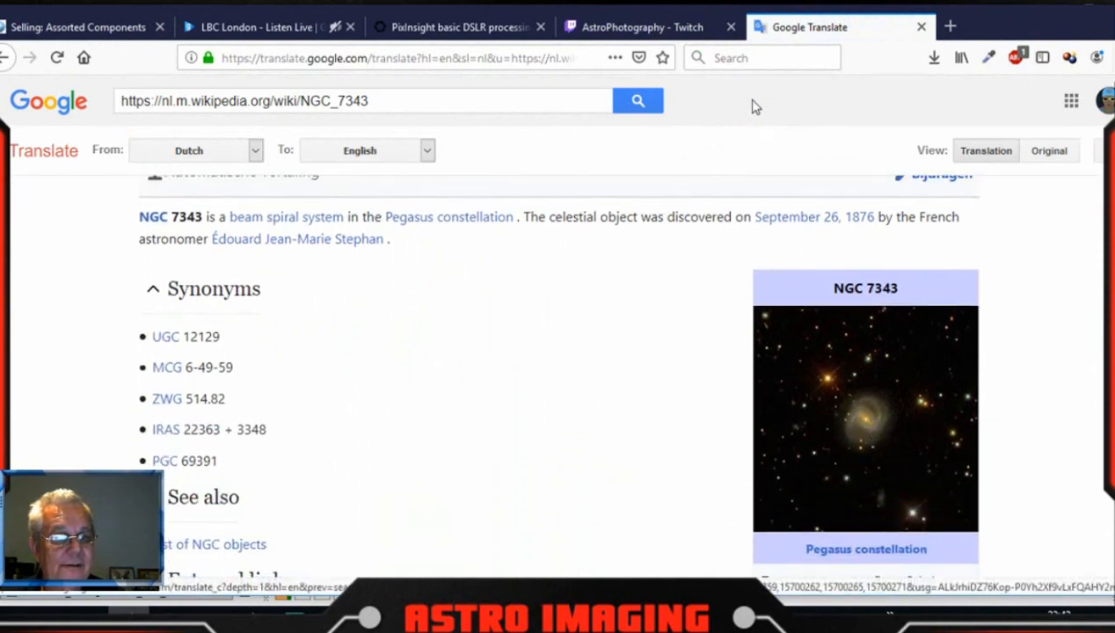
drag(720, 12, 977, 363)
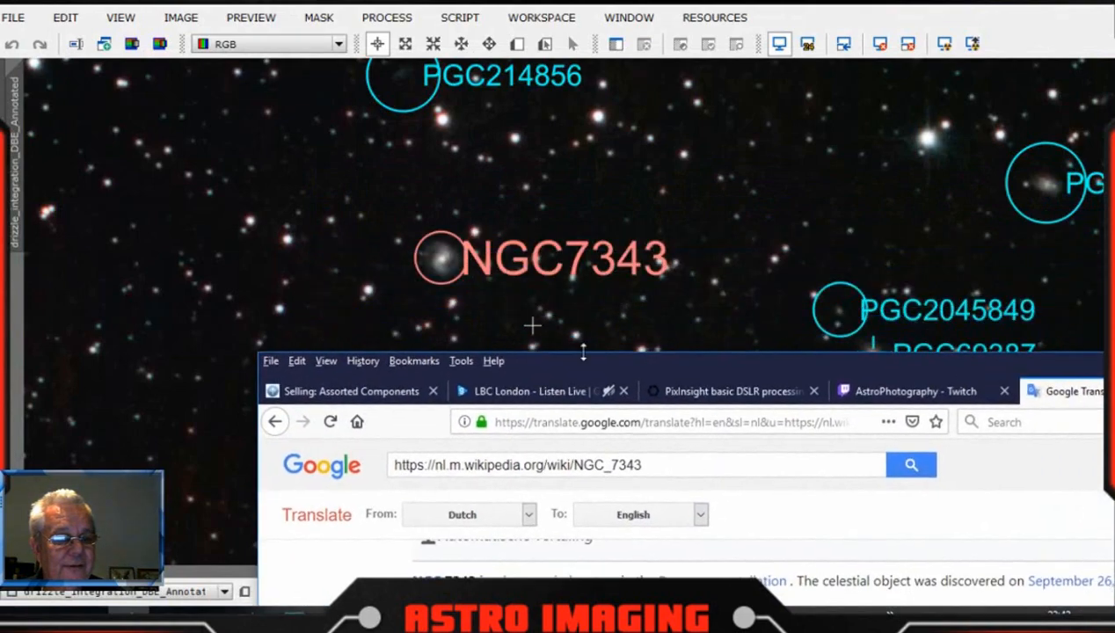
drag(730, 360, 481, 13)
Read the data table for NGC 7343 in the translated article, including magnitude, apparent size, redshift and radial speed
scroll(1050, 418, down, 3)
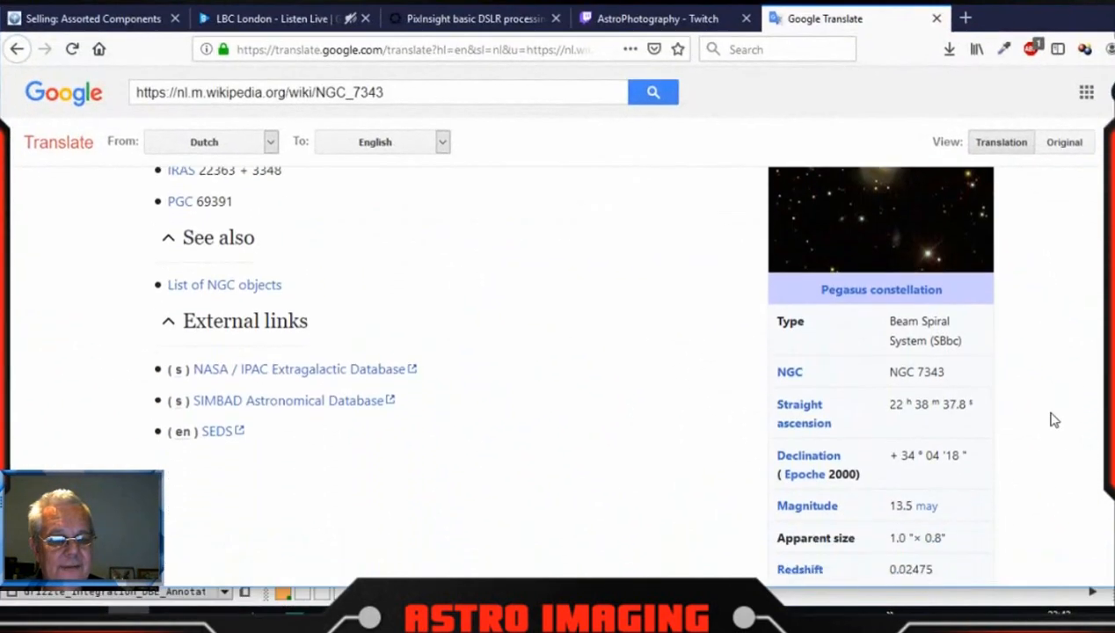
scroll(1011, 437, down, 3)
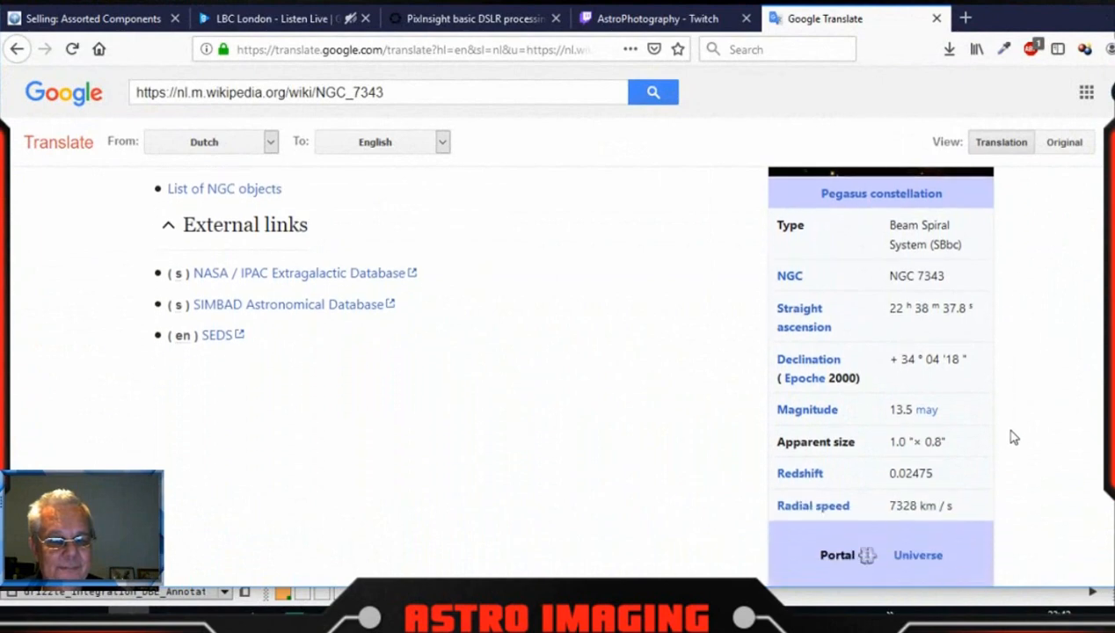
scroll(1027, 449, up, 2)
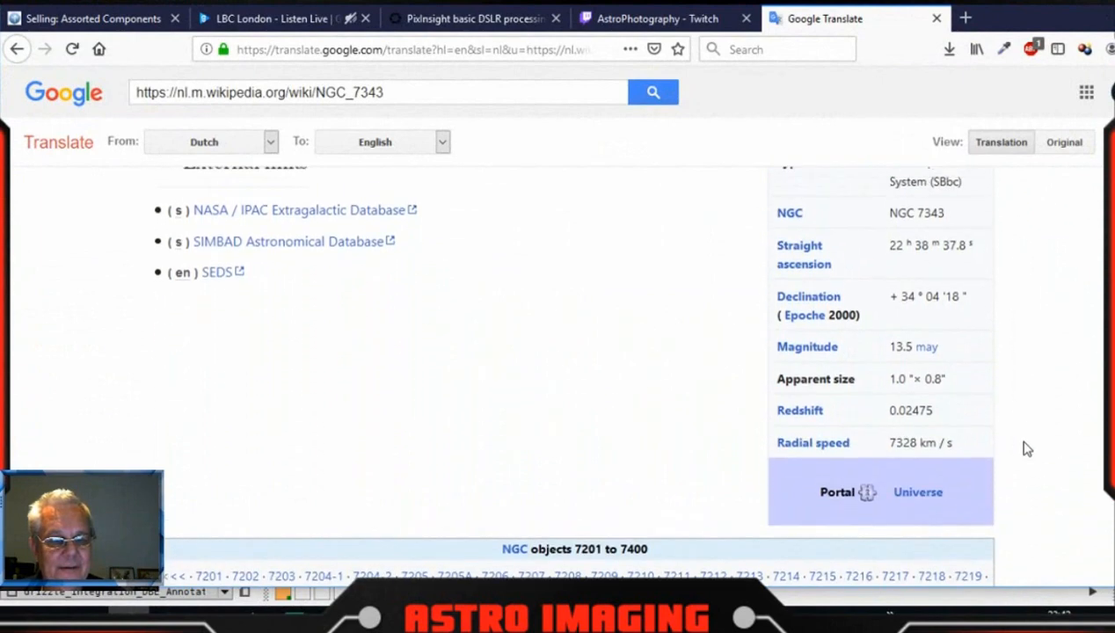
scroll(1027, 449, up, 5)
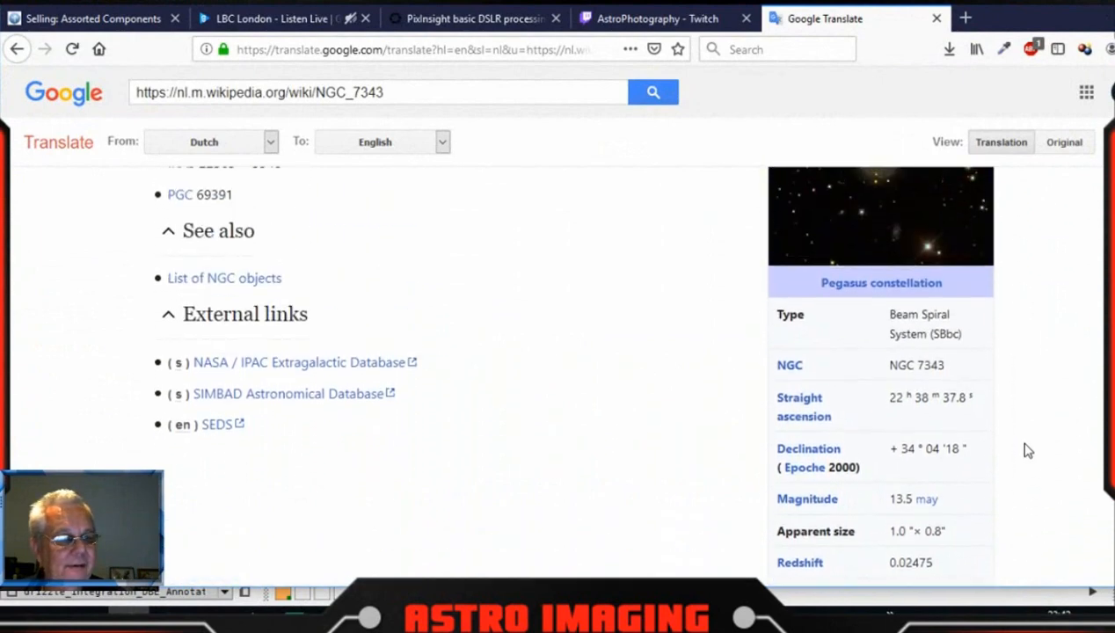
scroll(1023, 451, up, 2)
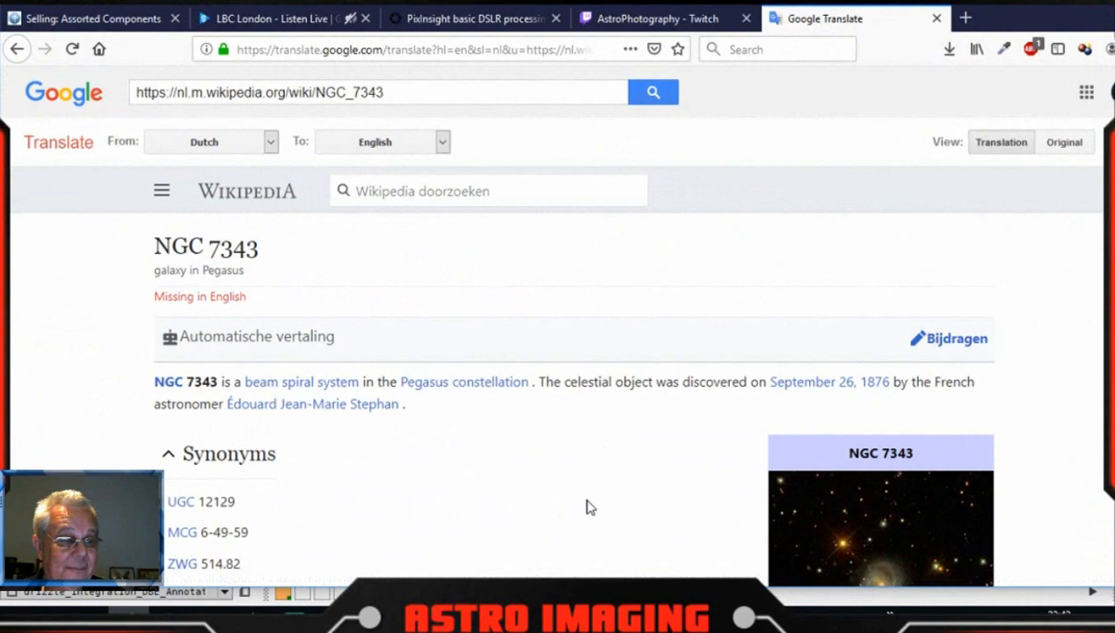
scroll(589, 507, down, 5)
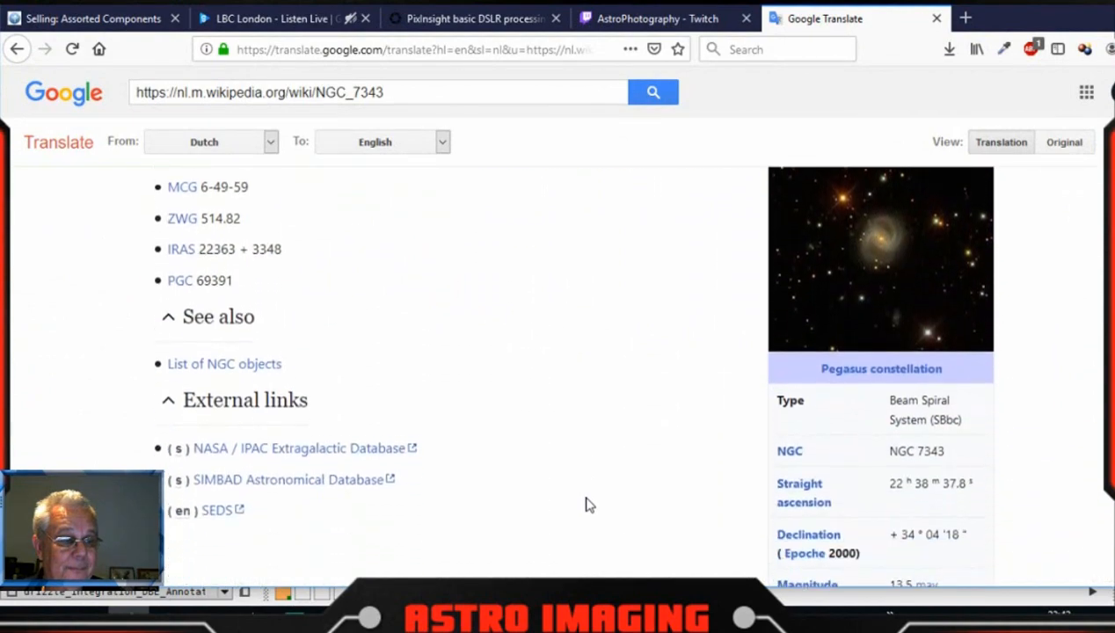
scroll(590, 498, up, 5)
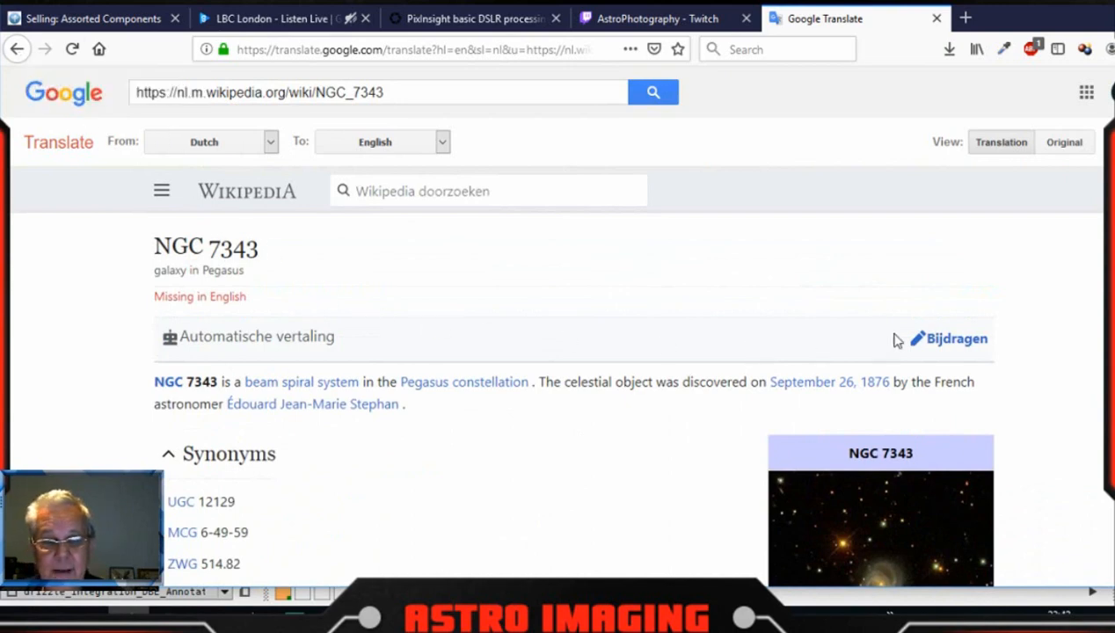
scroll(1067, 337, down, 2)
scroll(1068, 339, down, 4)
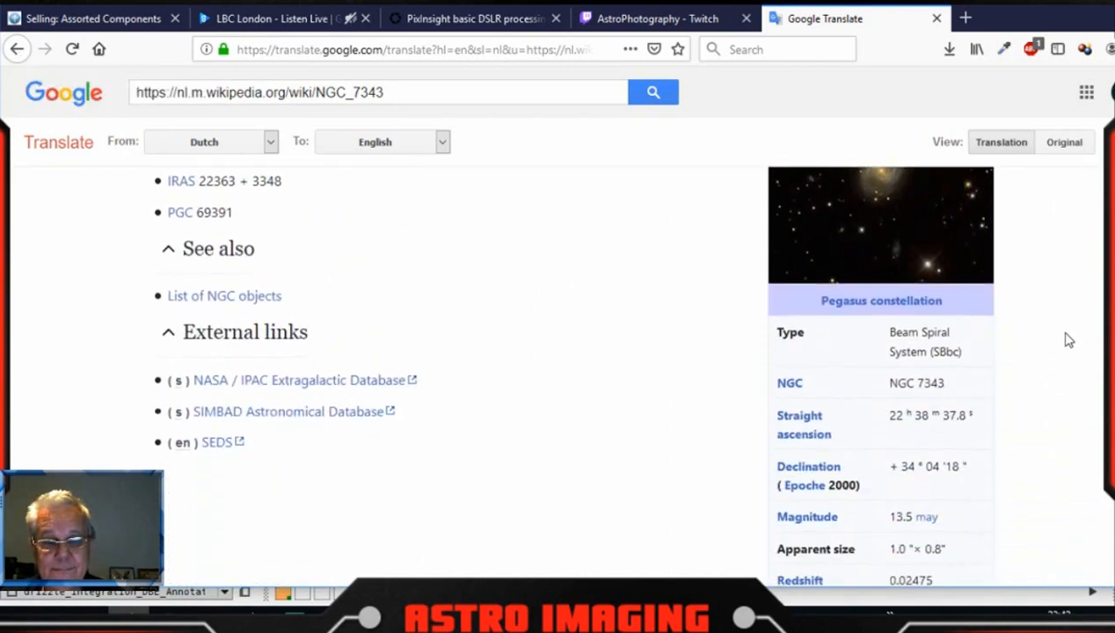
scroll(1068, 340, up, 6)
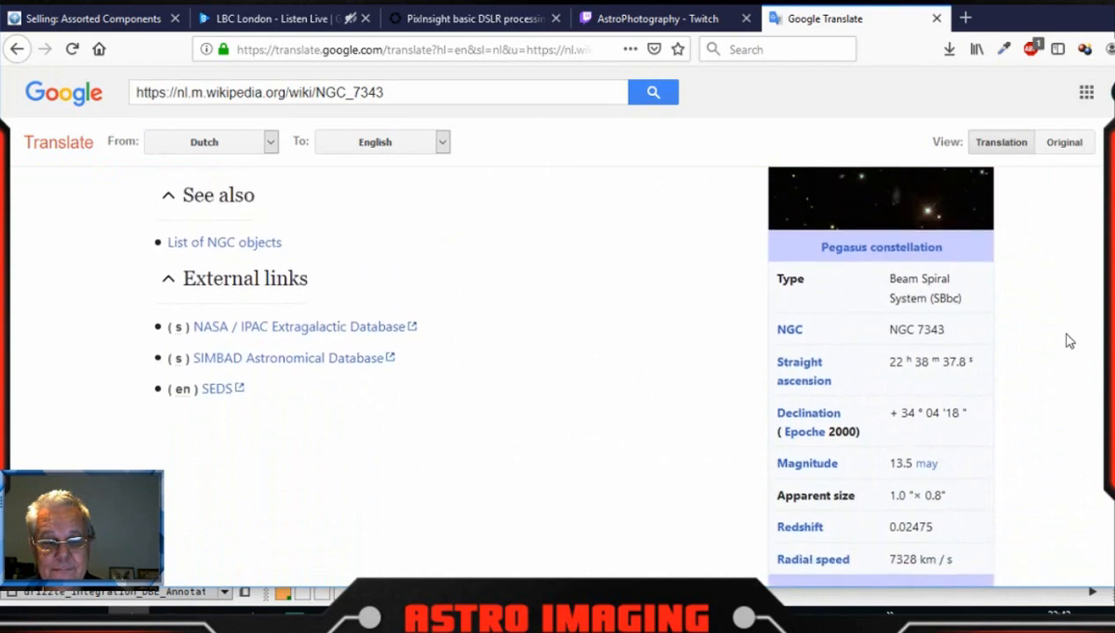
Return to the ngc7343 search results and examine the SkyFactory.org page on the galaxy, including its data and images
click(16, 49)
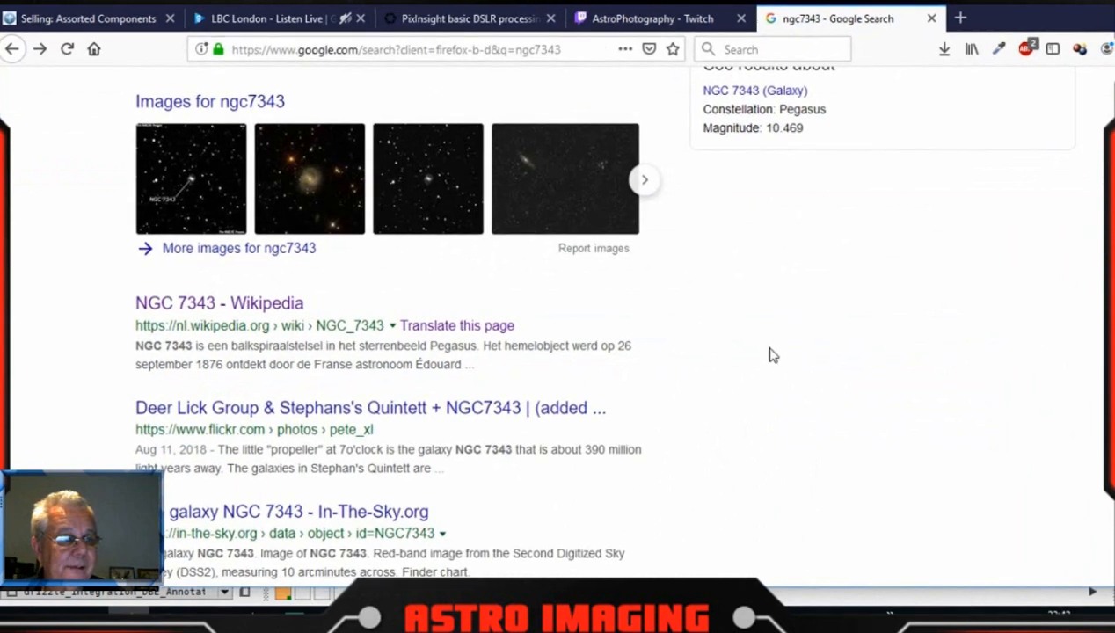
scroll(771, 353, down, 3)
scroll(740, 366, down, 3)
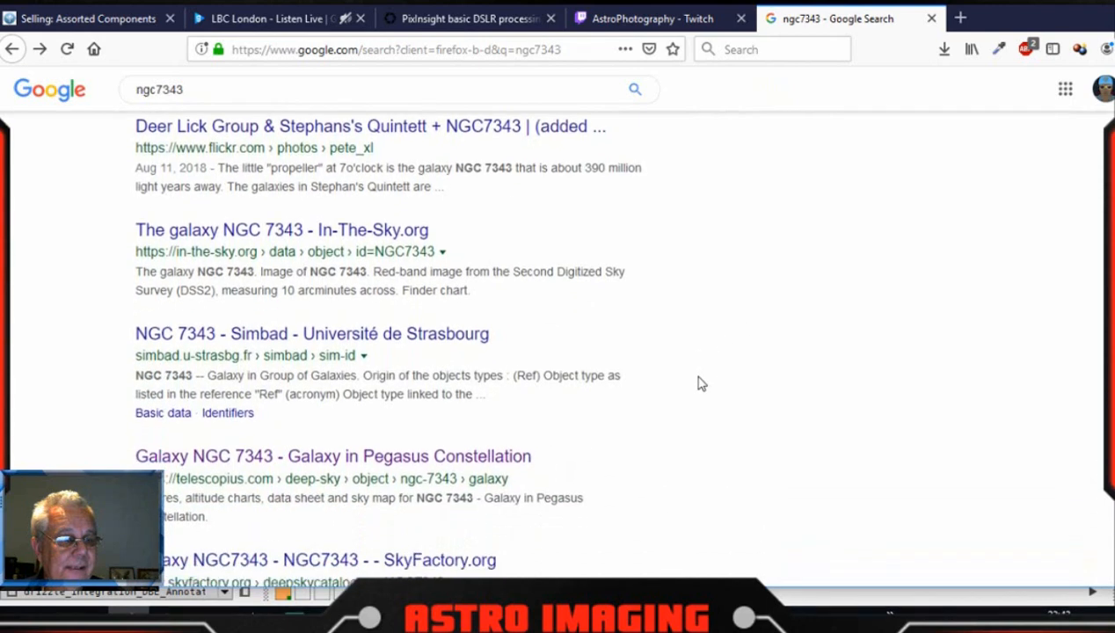
scroll(603, 405, down, 3)
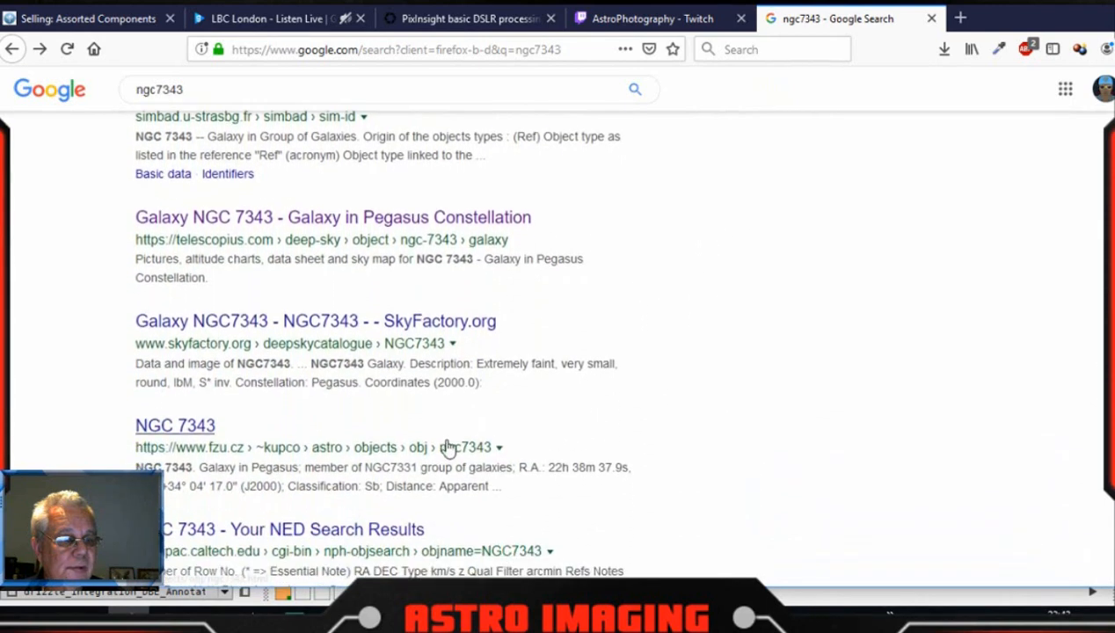
click(440, 325)
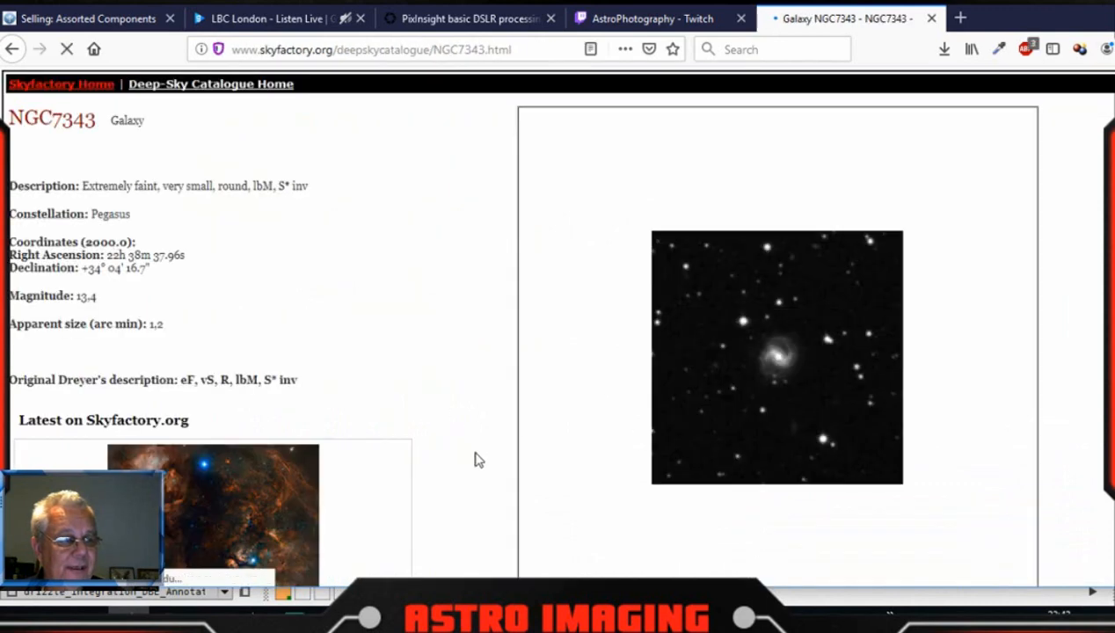
scroll(481, 456, down, 5)
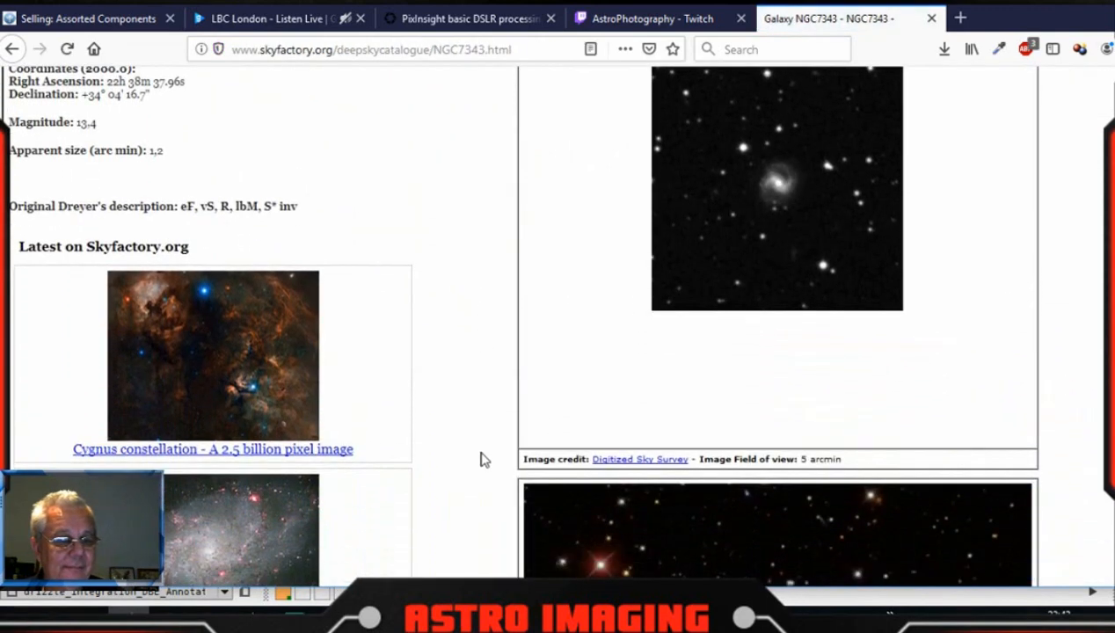
scroll(481, 466, down, 1)
scroll(481, 466, down, 2)
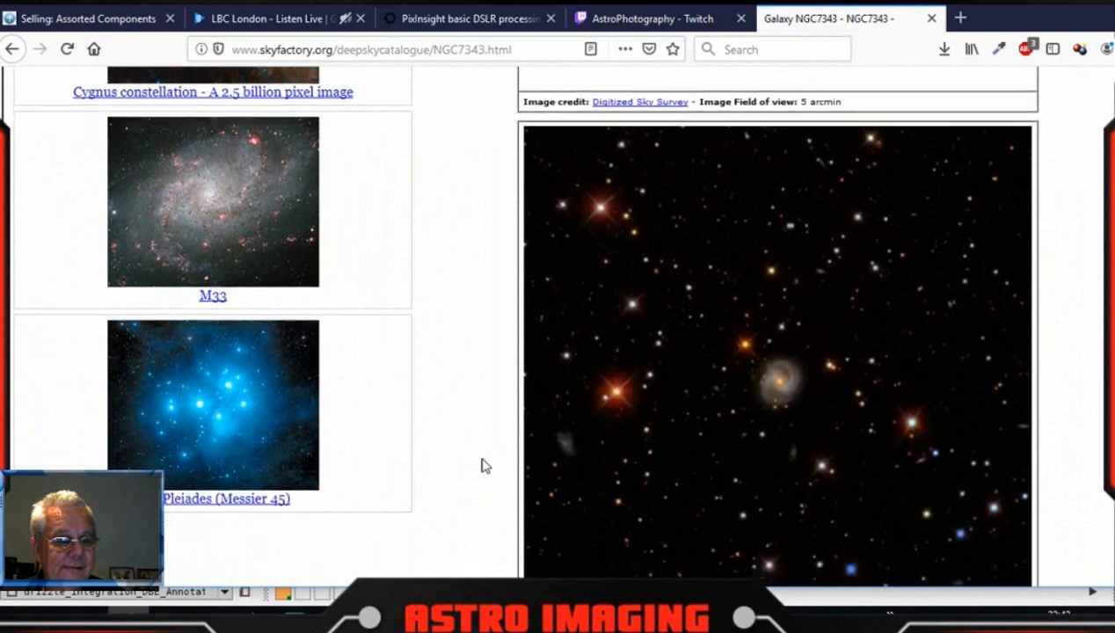
scroll(481, 465, up, 8)
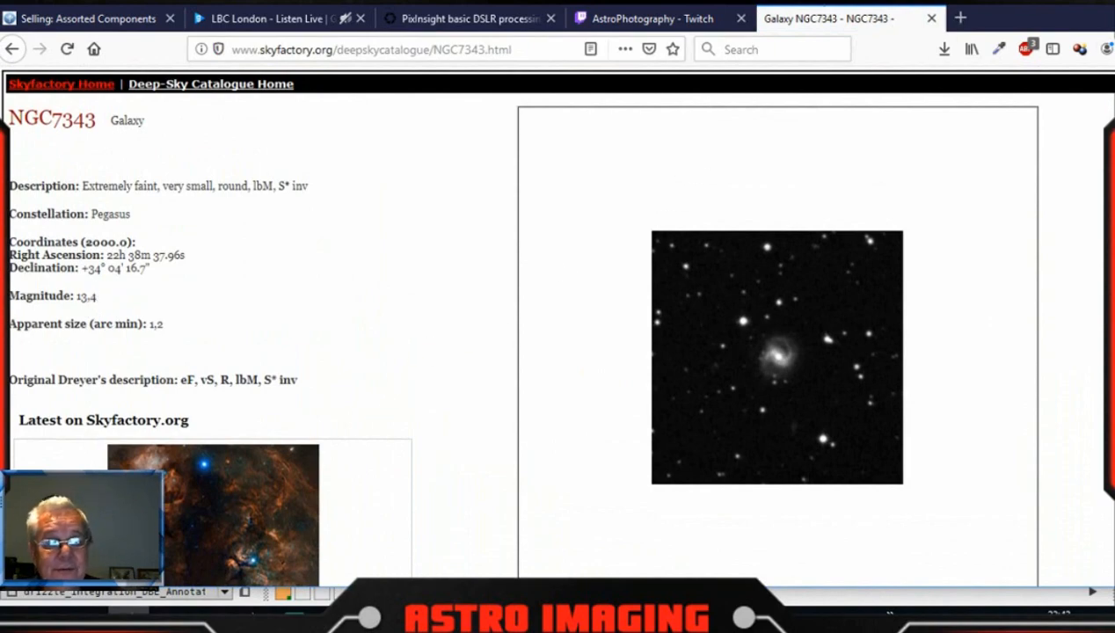
Switch back to PixInsight and review the labelled galaxies from NGC7343 down to the NGC7331 and Stephan's Quintet groups
mouse_move(782, 2)
mouse_down()
mouse_move(936, 57)
mouse_move(794, 20)
mouse_move(1114, 197)
mouse_move(1114, 290)
mouse_up()
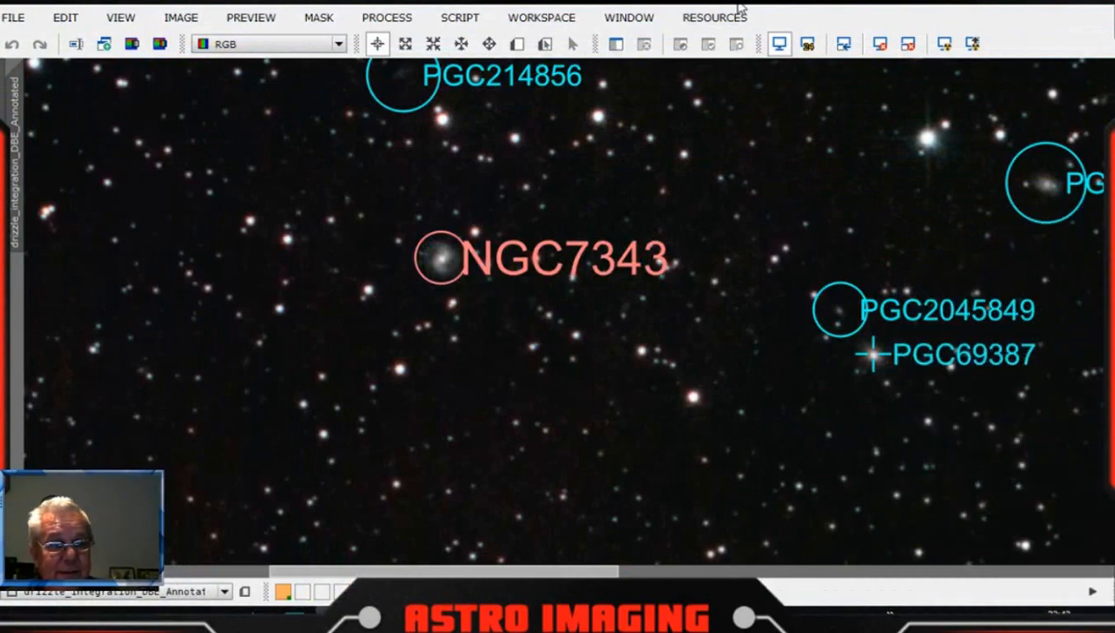
scroll(767, 373, down, 1)
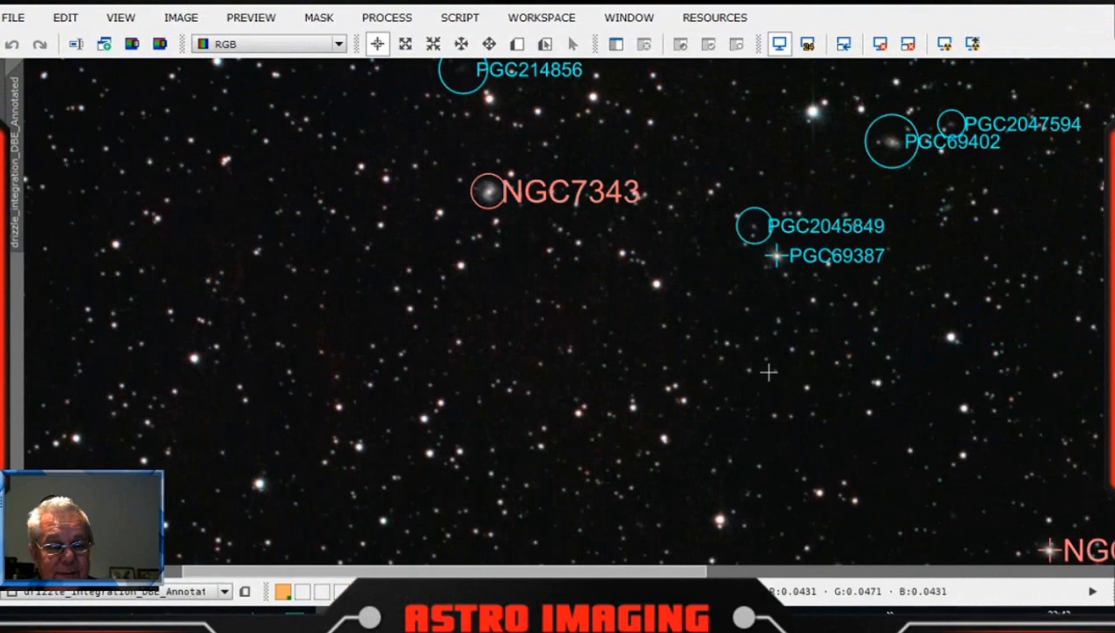
scroll(768, 373, down, 4)
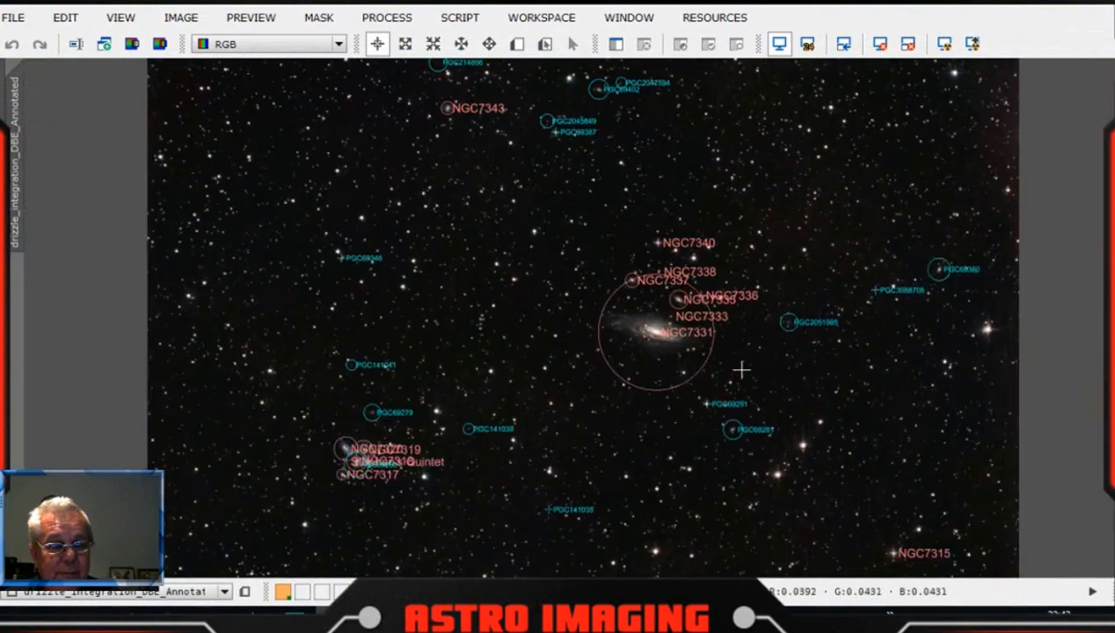
scroll(742, 369, up, 1)
scroll(741, 369, down, 1)
scroll(741, 370, up, 2)
scroll(741, 369, down, 2)
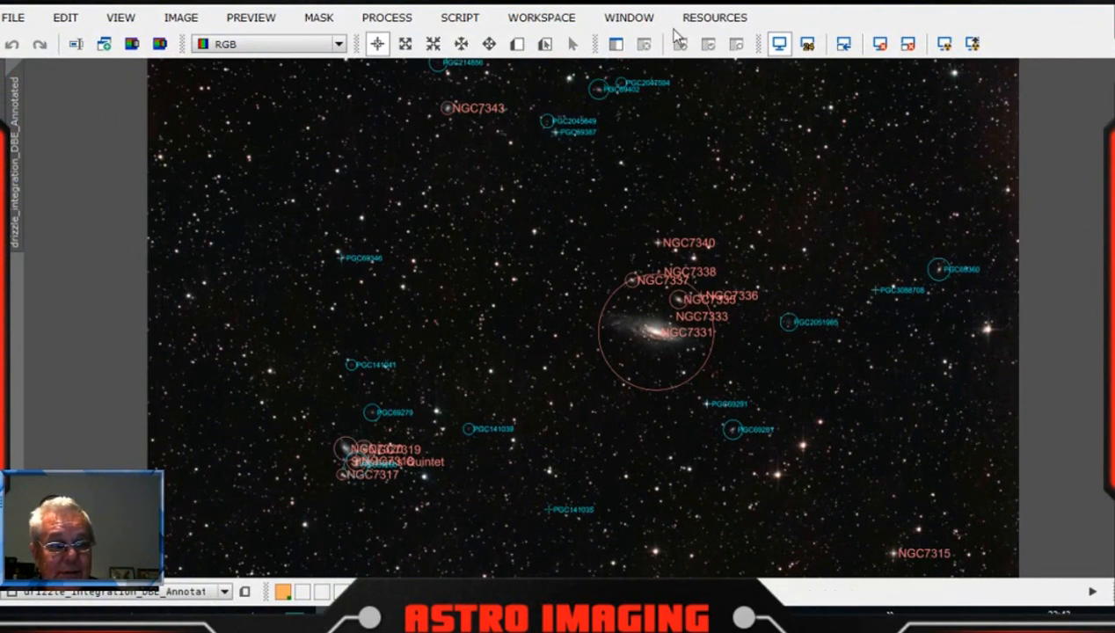
Examine the labelled galaxies surrounding NGC7331 in the annotated image, from NGC7333 to NGC7340
scroll(712, 299, down, 1)
scroll(712, 299, up, 2)
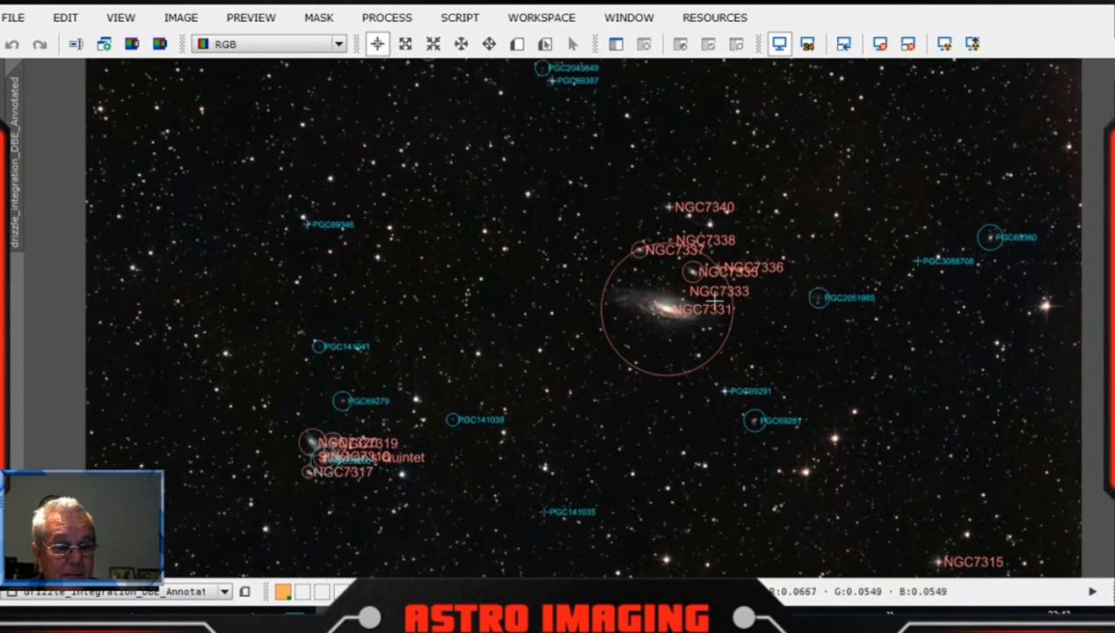
scroll(714, 303, up, 3)
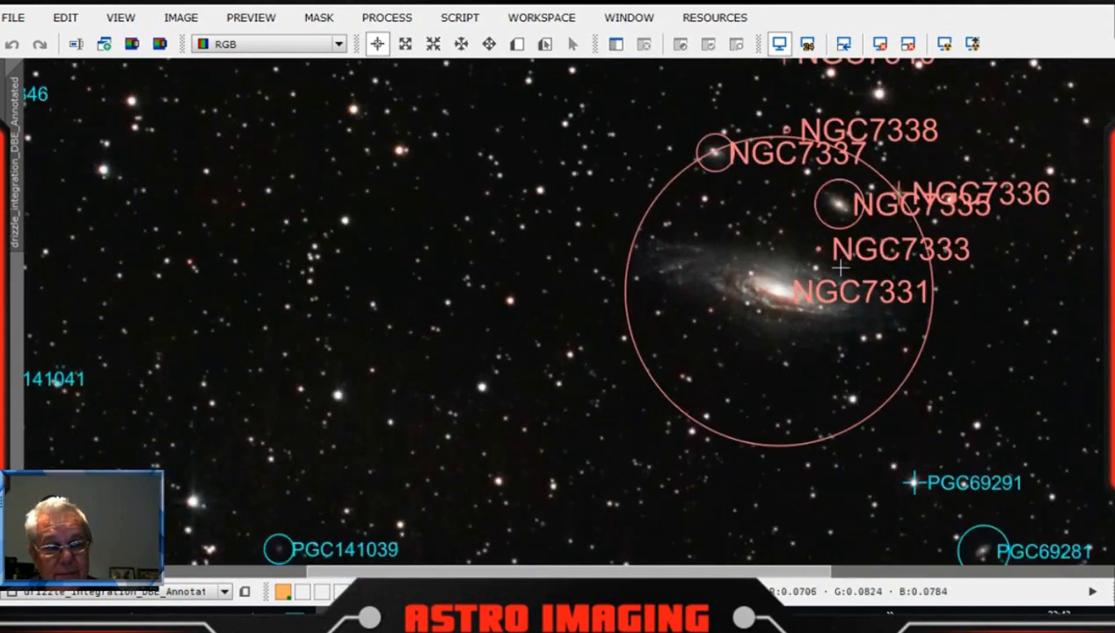
scroll(854, 338, down, 2)
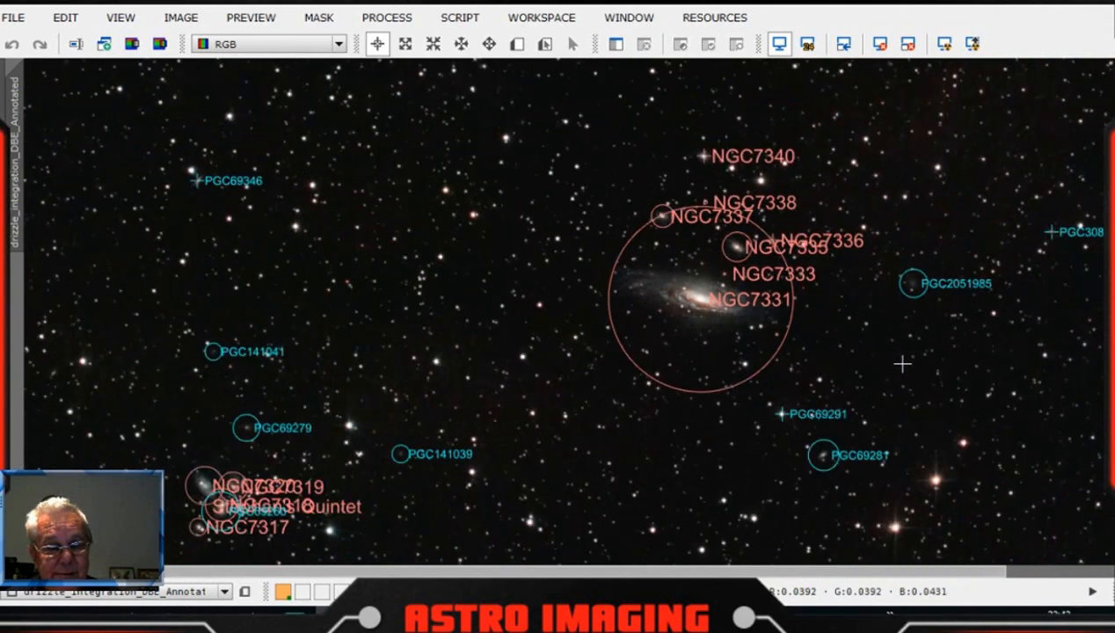
scroll(906, 372, down, 1)
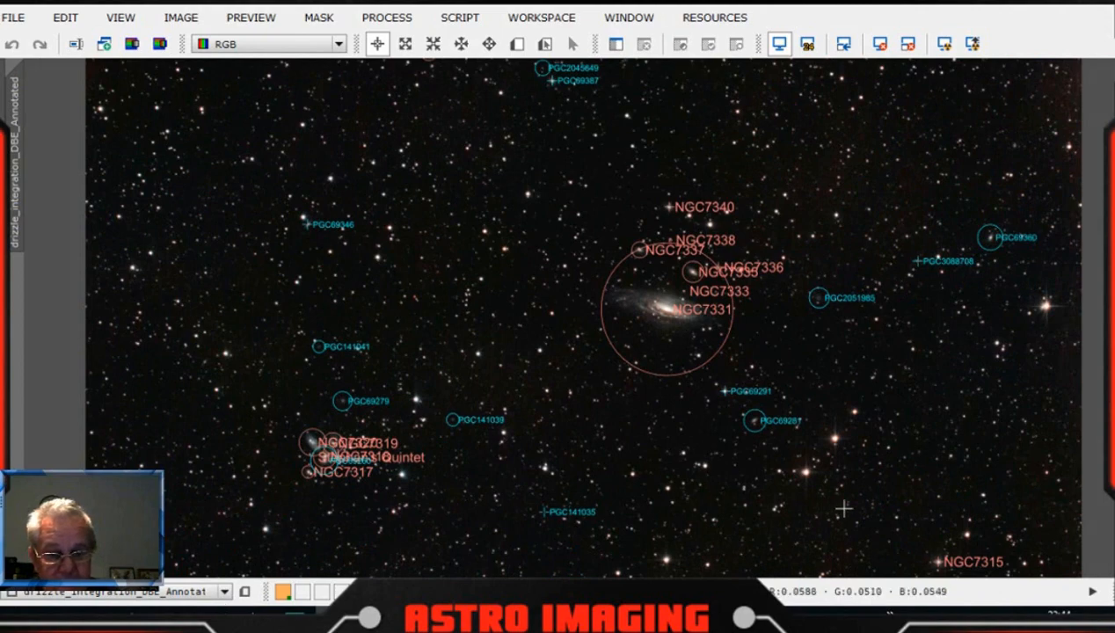
Locate NGC7315 in the lower-right part of the annotated image and read its English Wikipedia article in the browser
scroll(844, 508, up, 4)
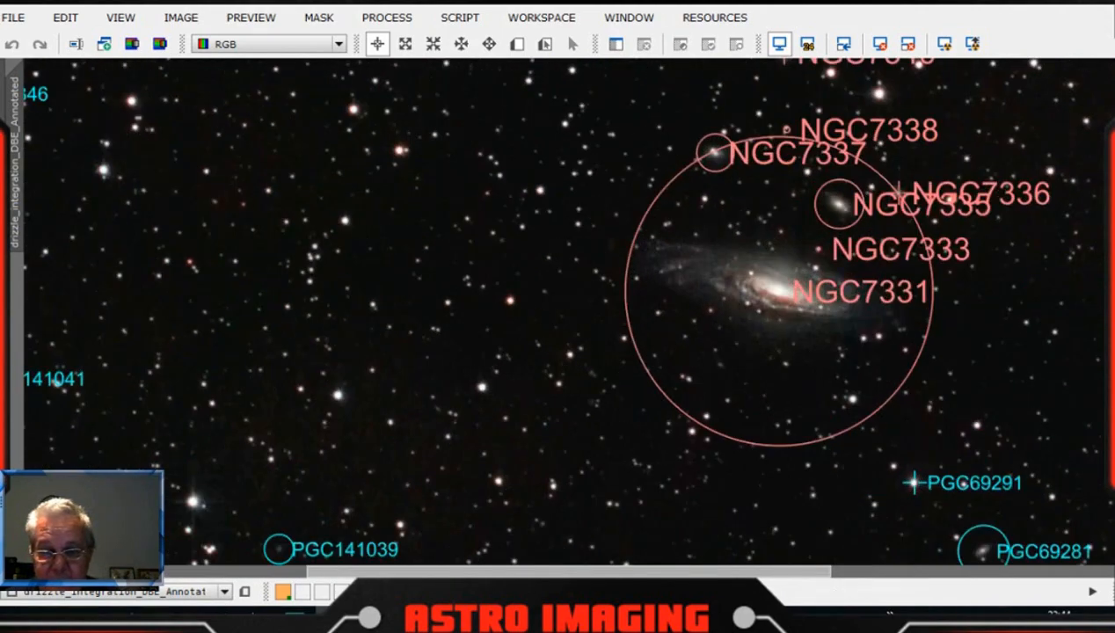
scroll(562, 311, down, 6)
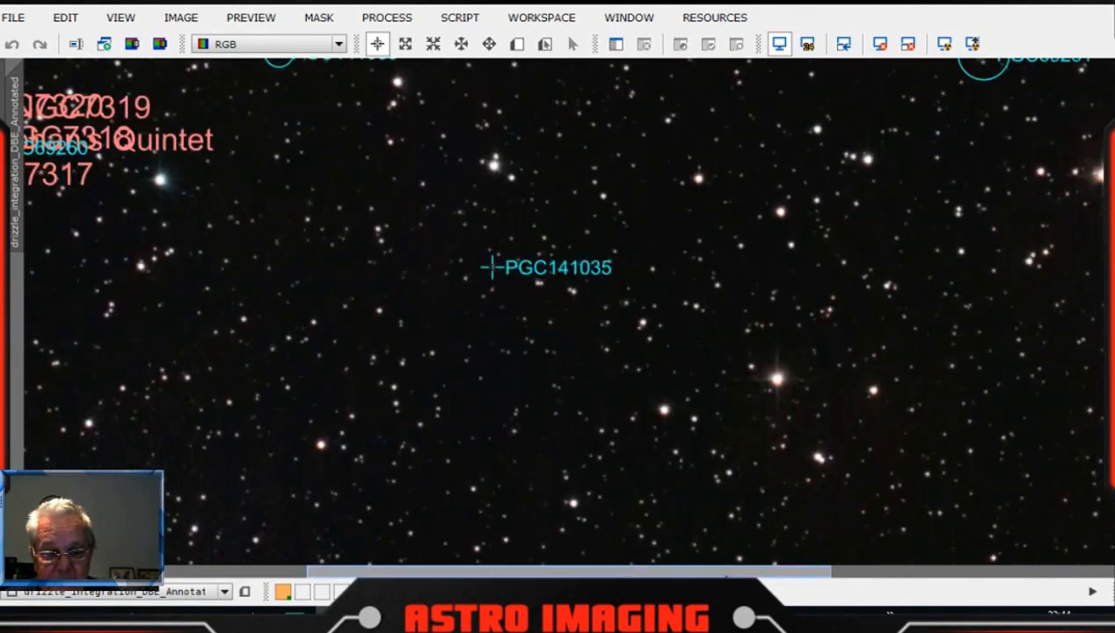
drag(813, 570, 1110, 573)
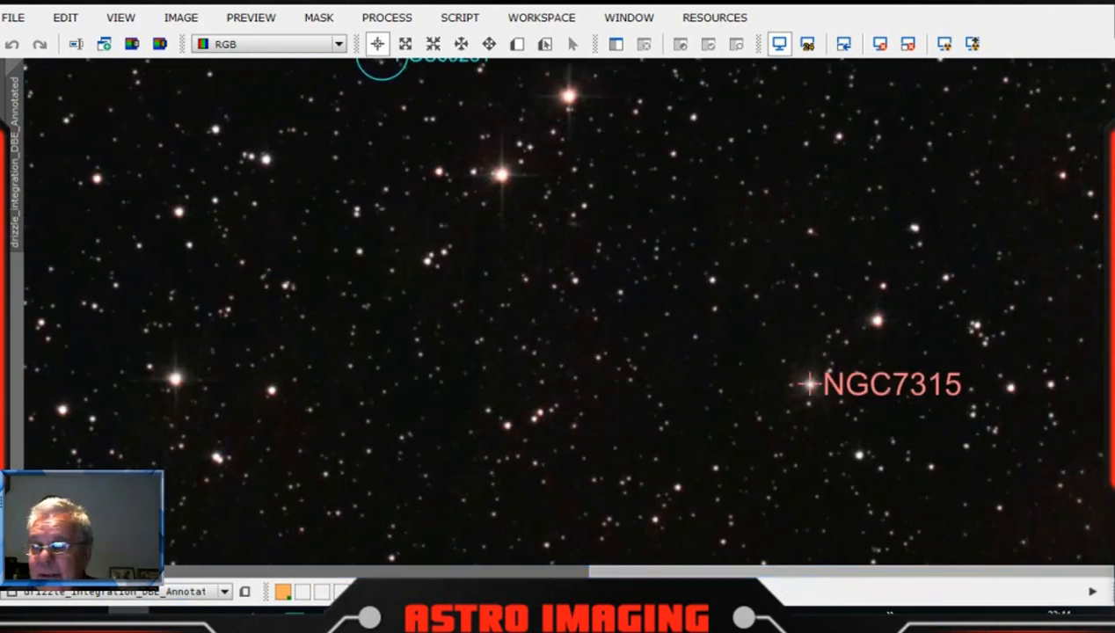
key(alt+Tab)
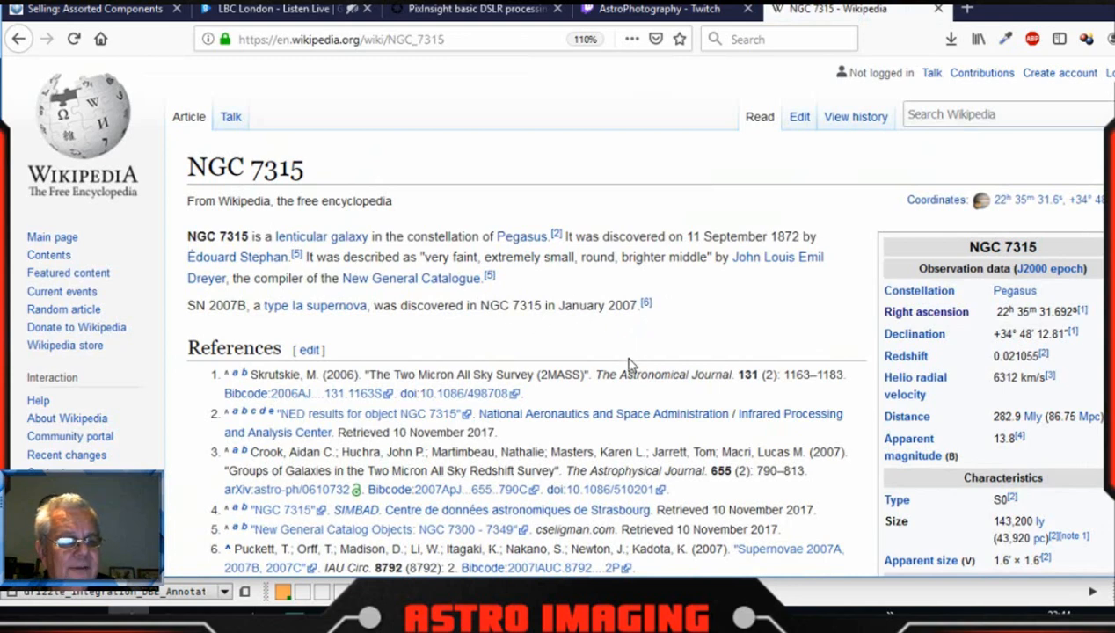
scroll(642, 358, down, 2)
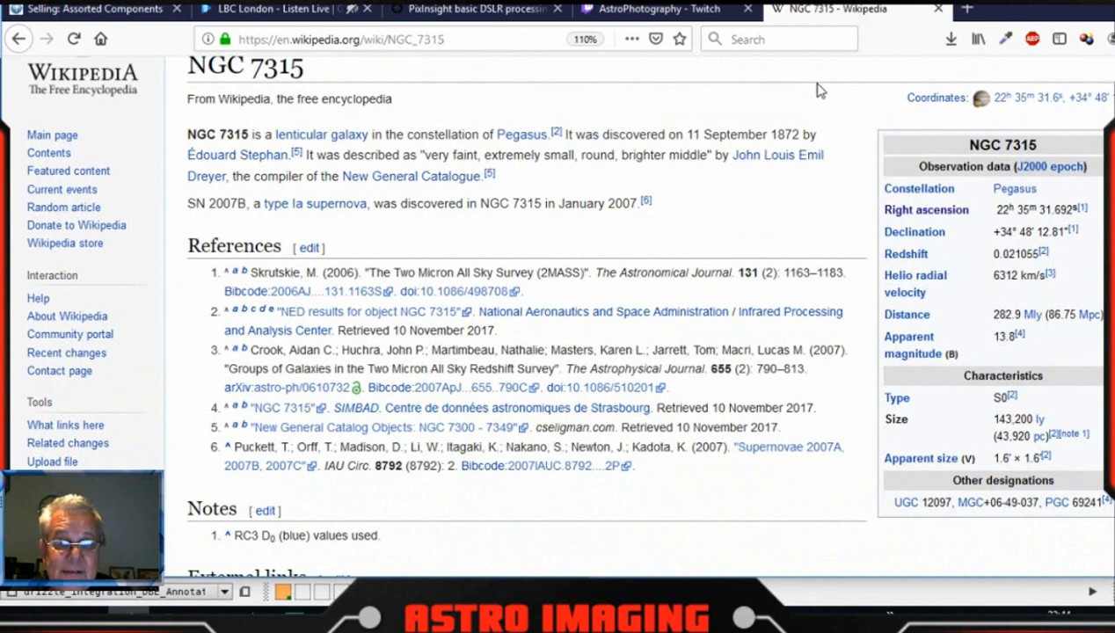
Return to PixInsight and save the annotated image as drizzle_integration_DBE_Annotated.xisf in the %%work folder, using 32-bit IEEE 754 floating point
key(alt+Tab)
drag(381, 2, 381, 2)
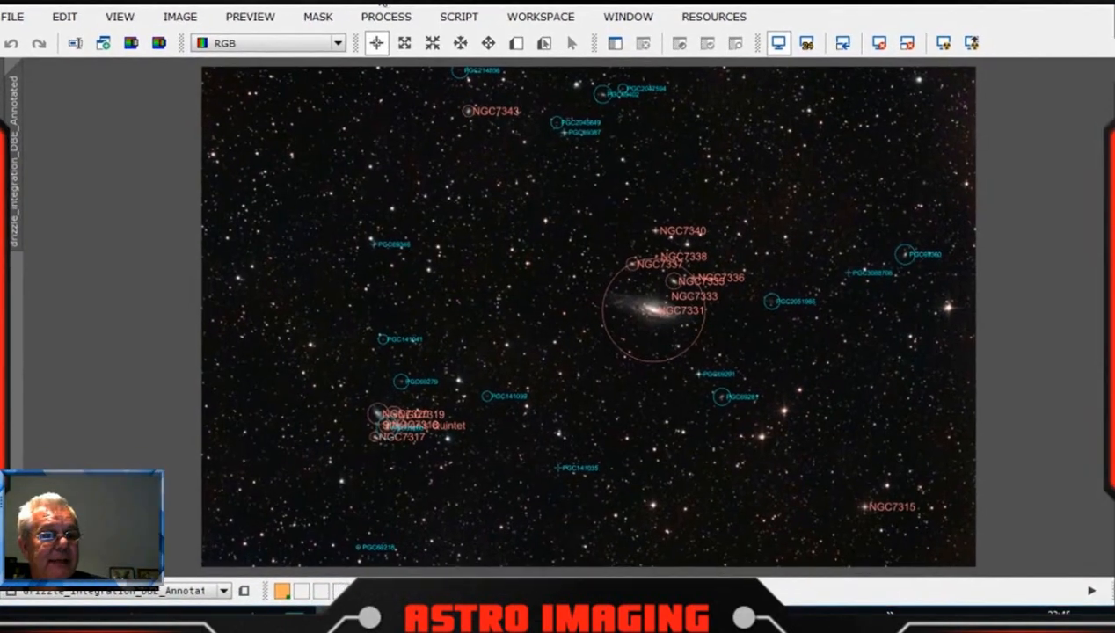
click(12, 16)
click(82, 182)
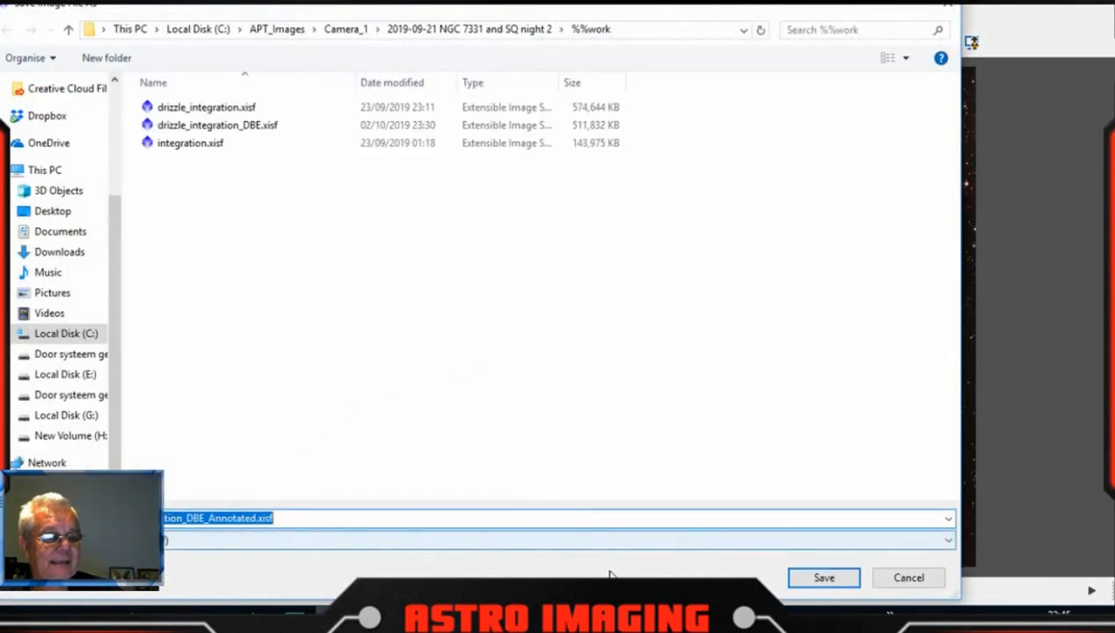
click(813, 577)
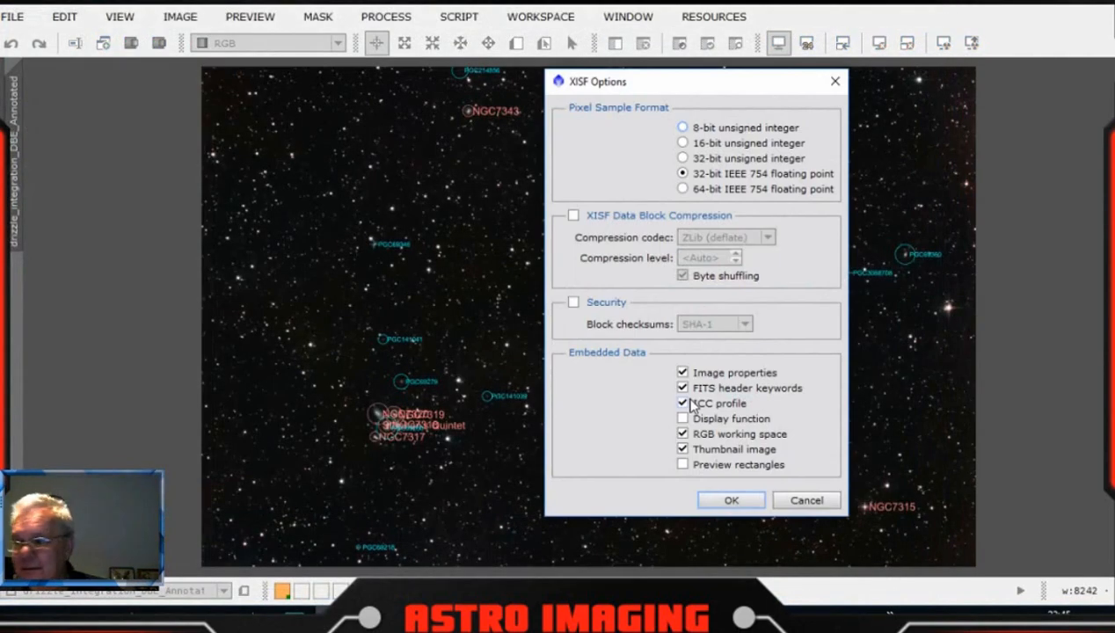
click(737, 501)
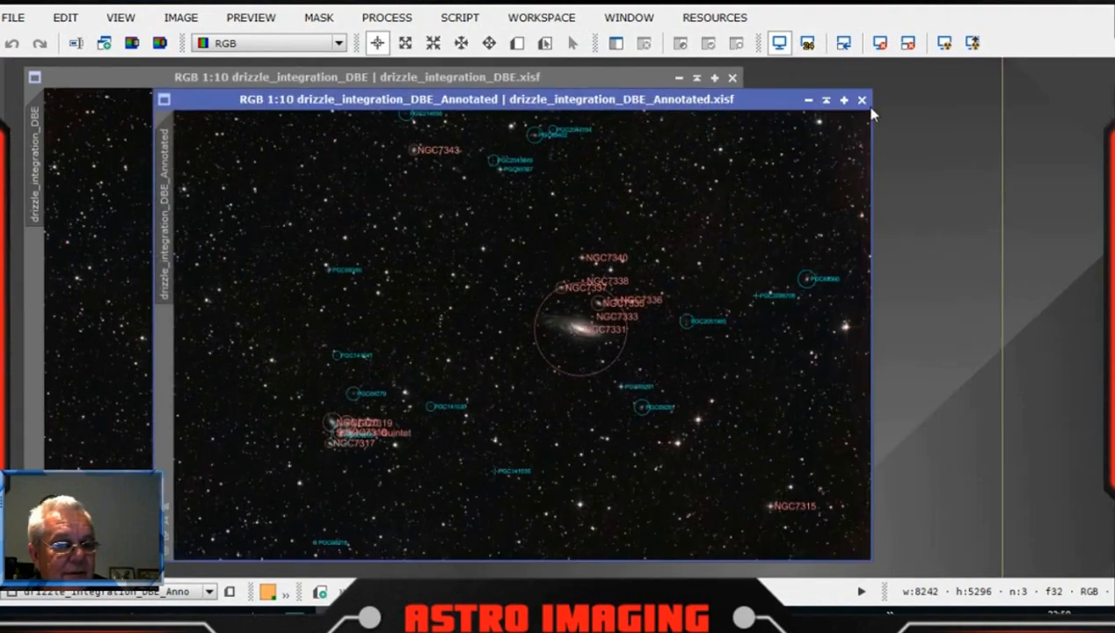
Start saving a copy of the annotated image in the %%work folder and choose the JPEG file format
drag(540, 94, 533, 86)
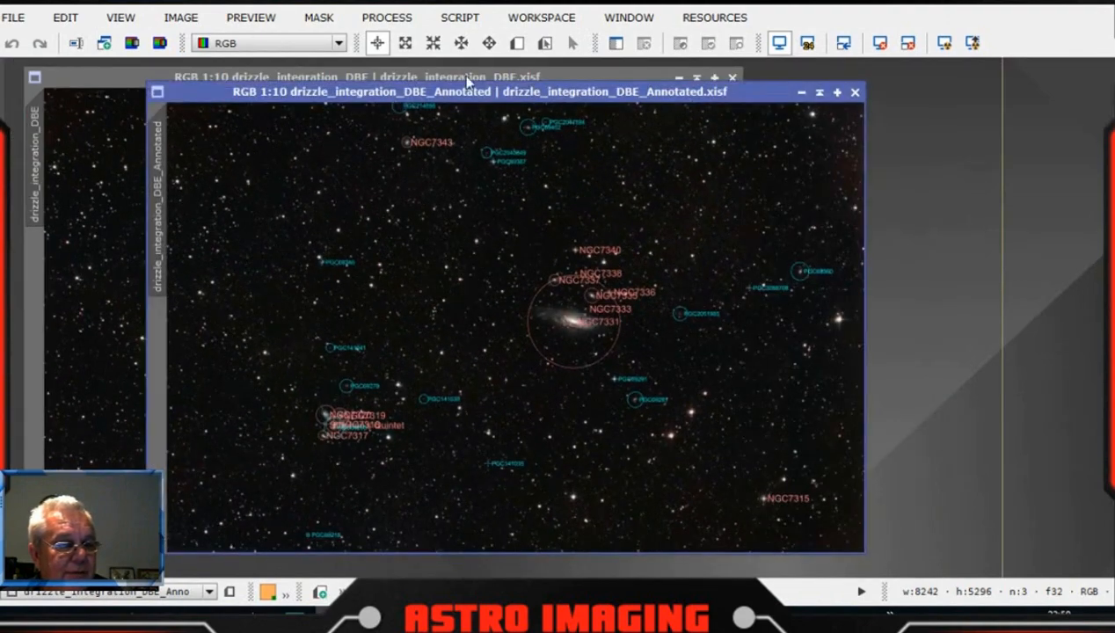
click(19, 22)
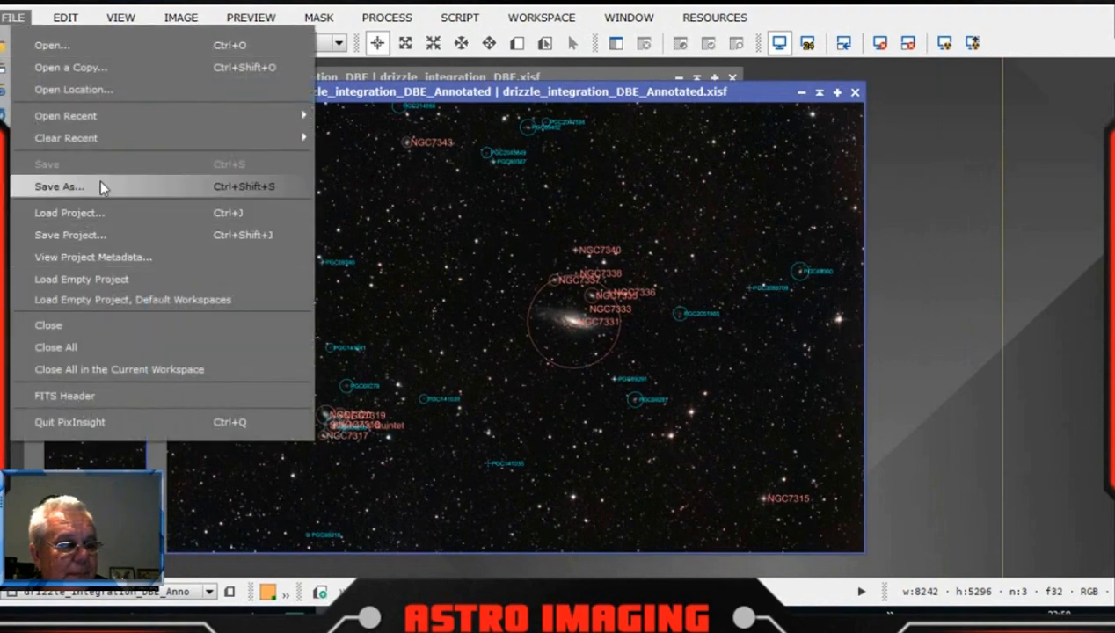
click(99, 187)
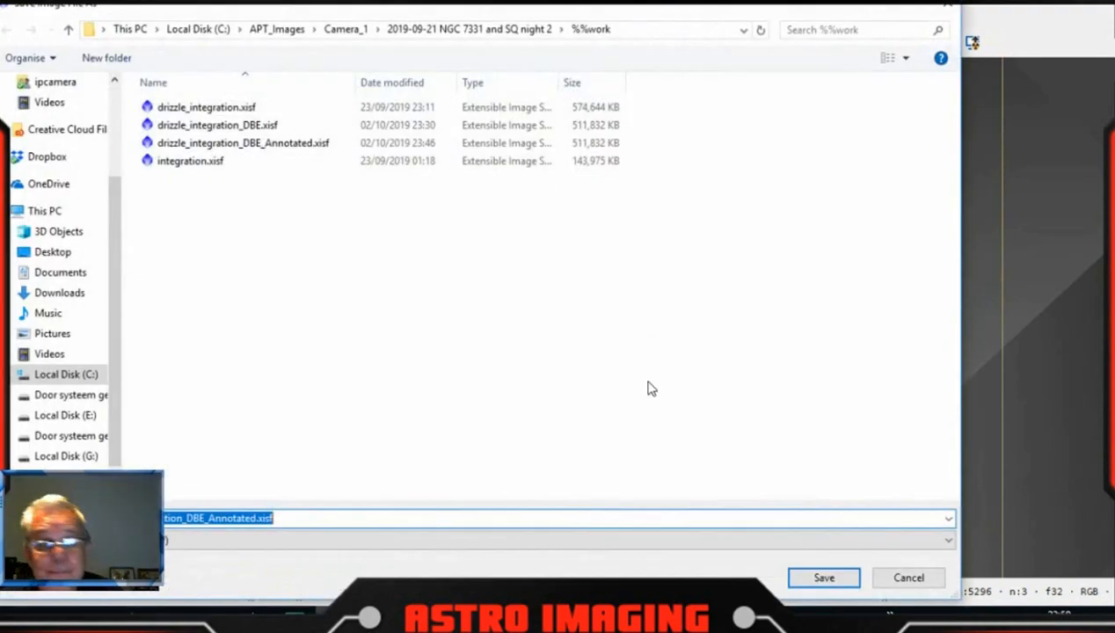
click(946, 540)
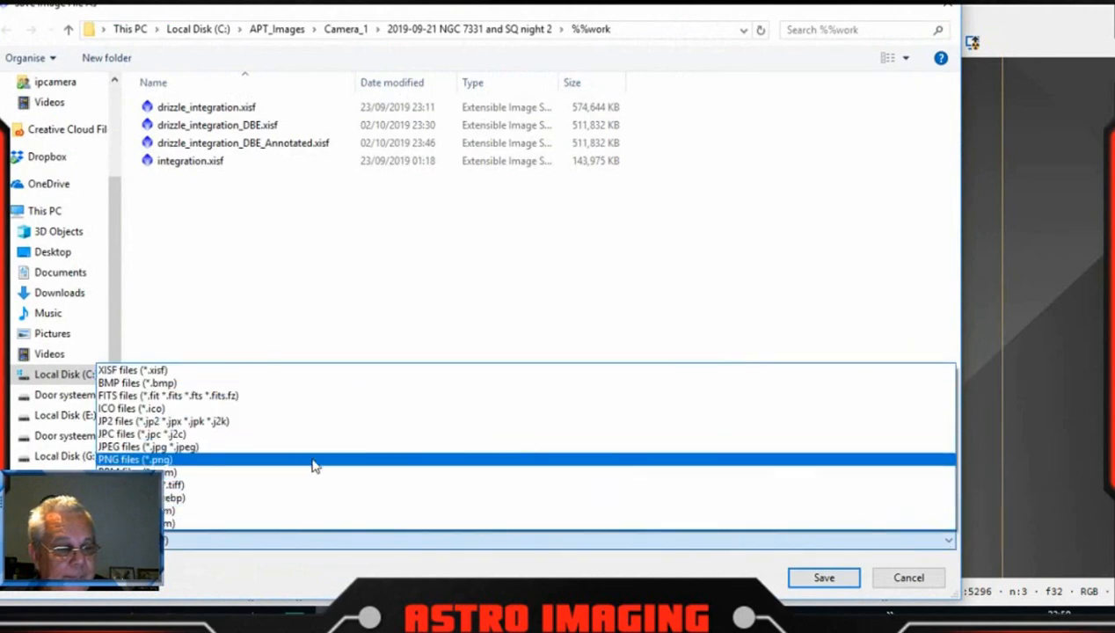
click(222, 450)
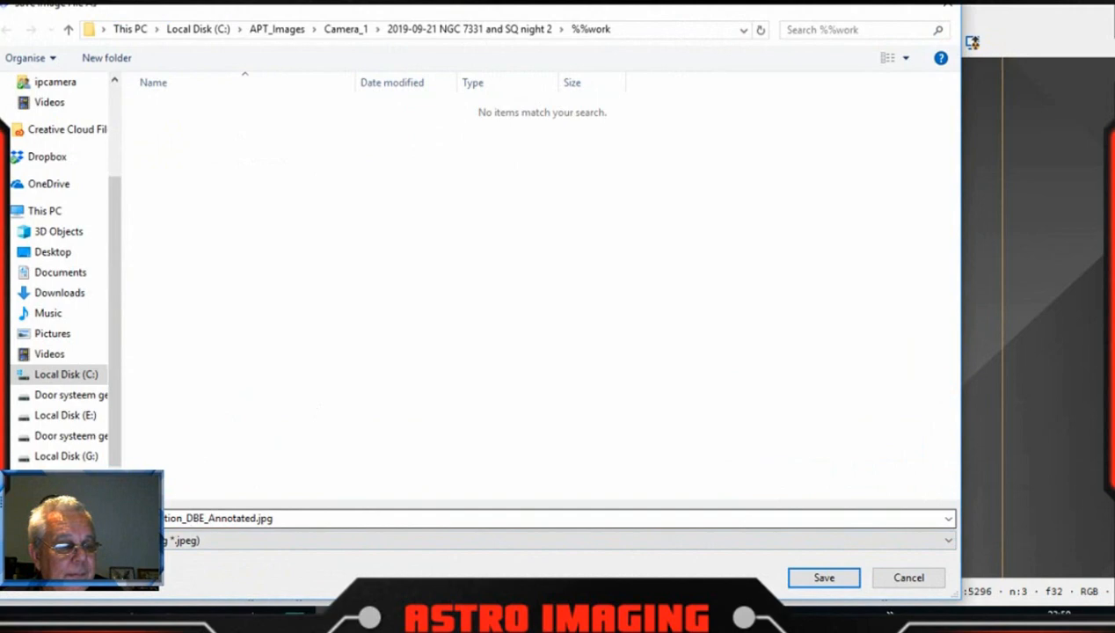
Replace the proposed file name with a shorter one ending in "otated.jpg" and submit the save
click(180, 517)
click(170, 517)
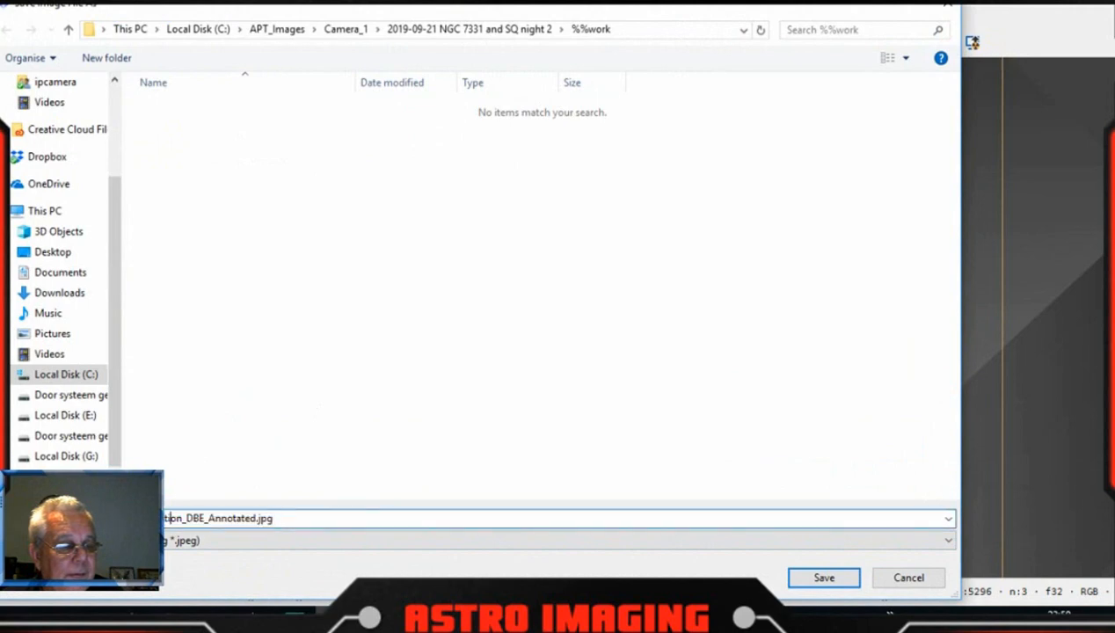
drag(161, 518, 200, 518)
key(BackSpace)
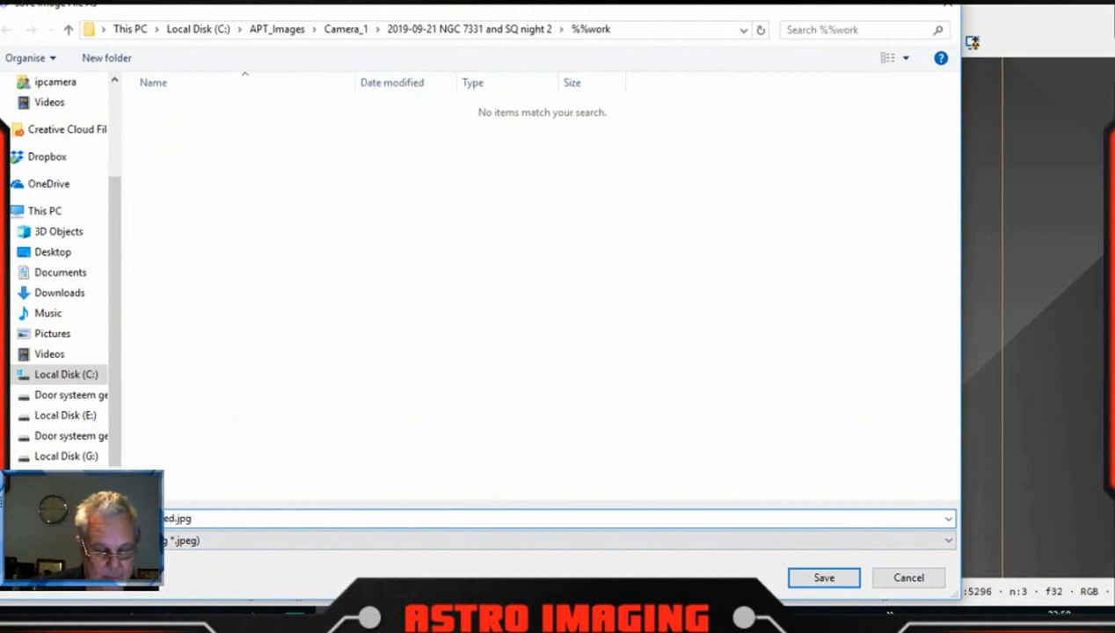
text(otat)
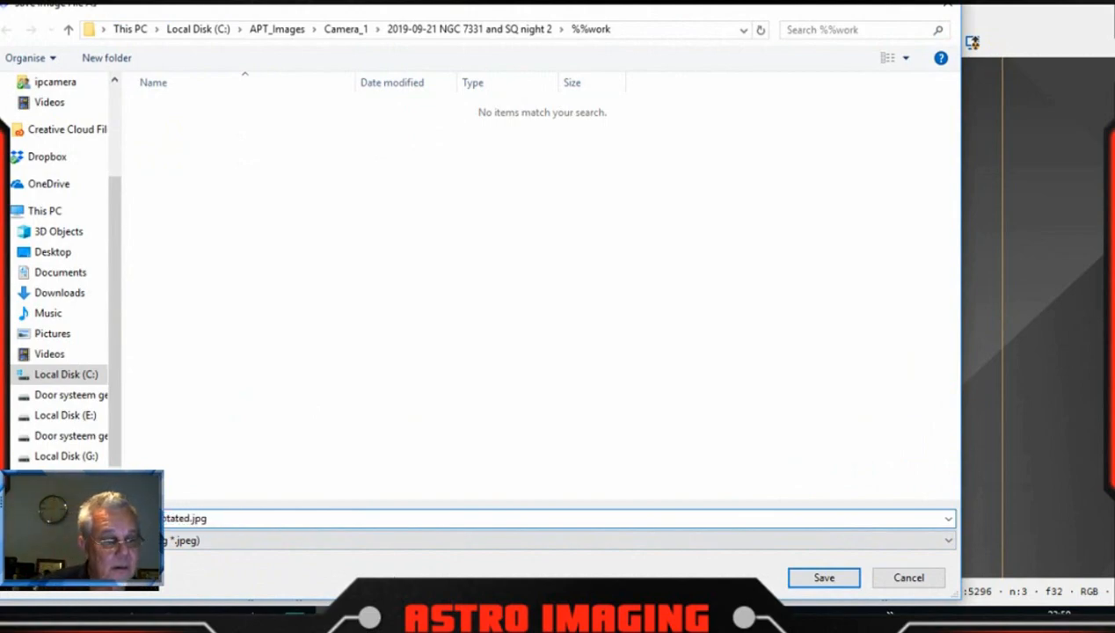
click(813, 579)
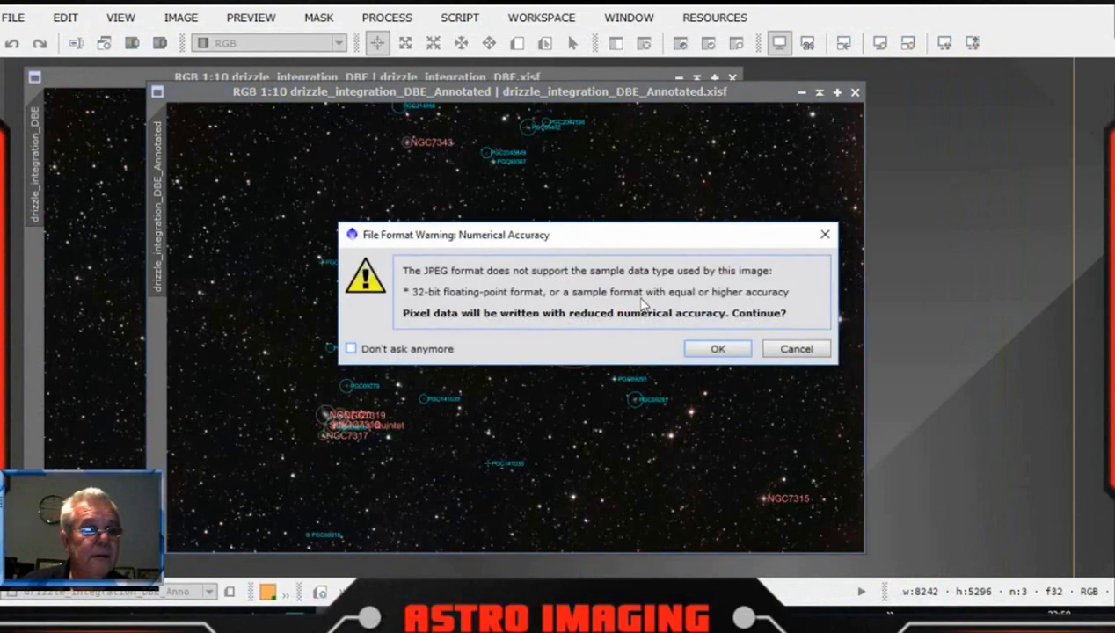
Accept the reduced accuracy and omitted metadata, raise the JPEG quality to the maximum and write the file
click(717, 349)
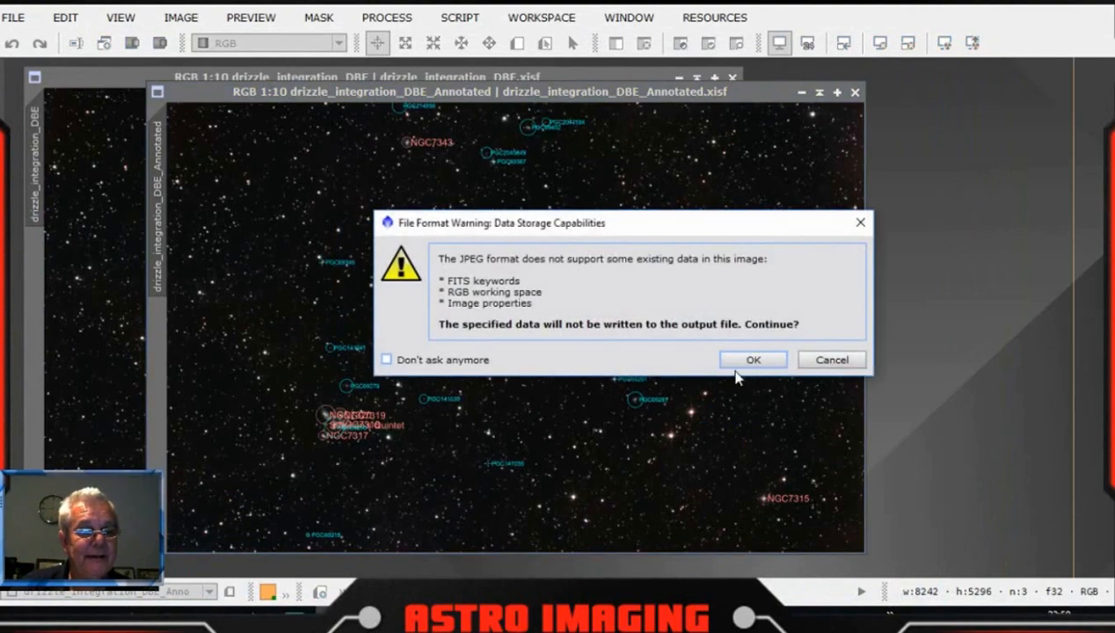
click(735, 365)
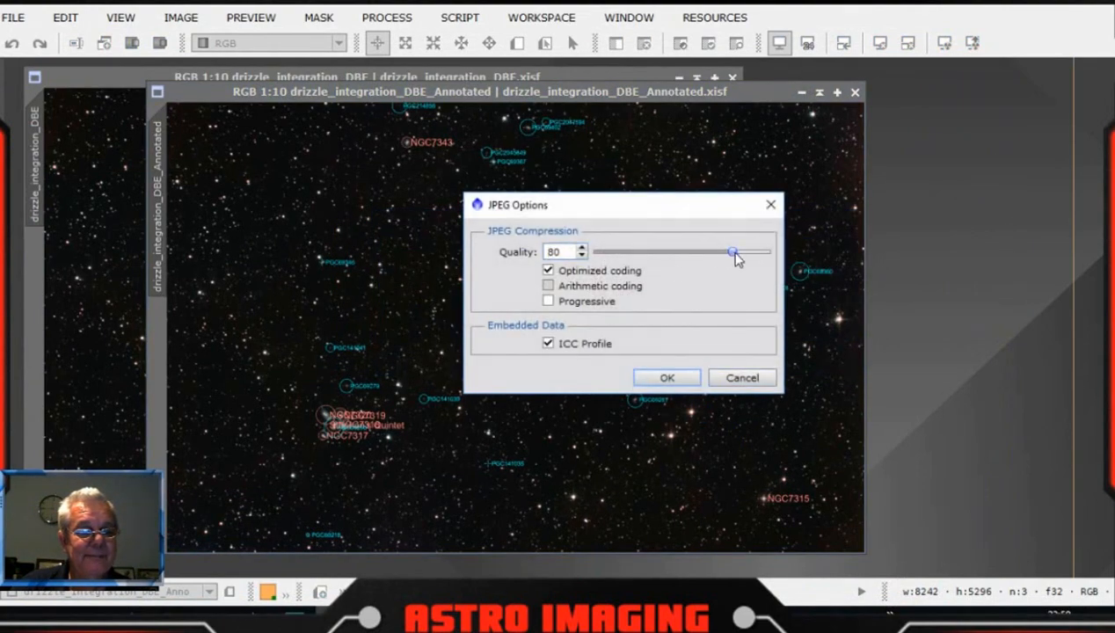
drag(735, 255, 773, 253)
click(677, 380)
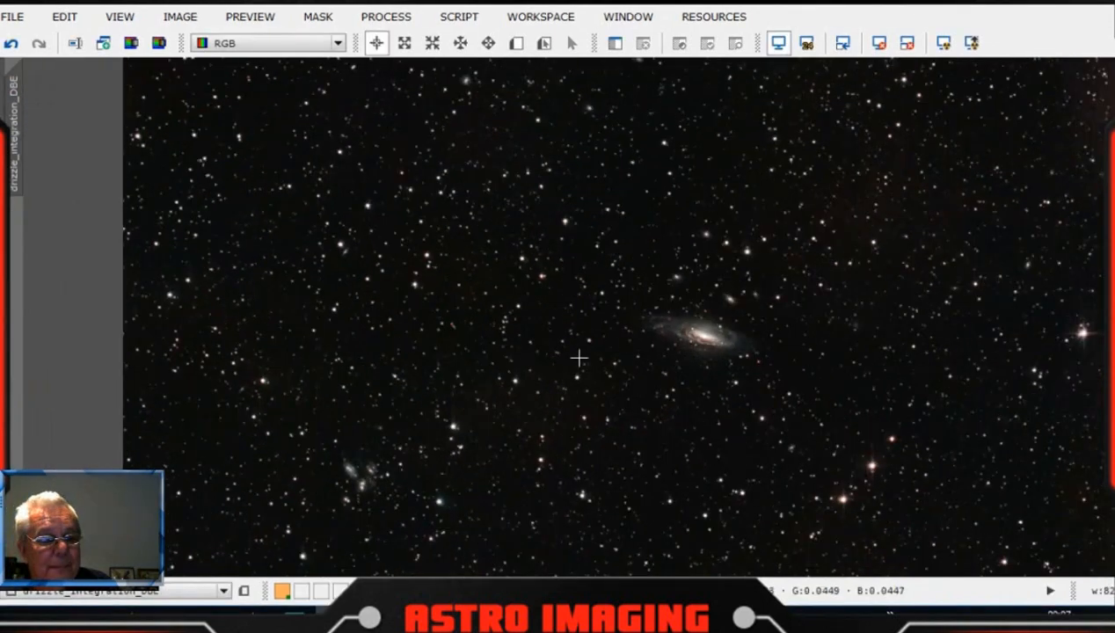
scroll(578, 358, up, 2)
scroll(578, 358, down, 1)
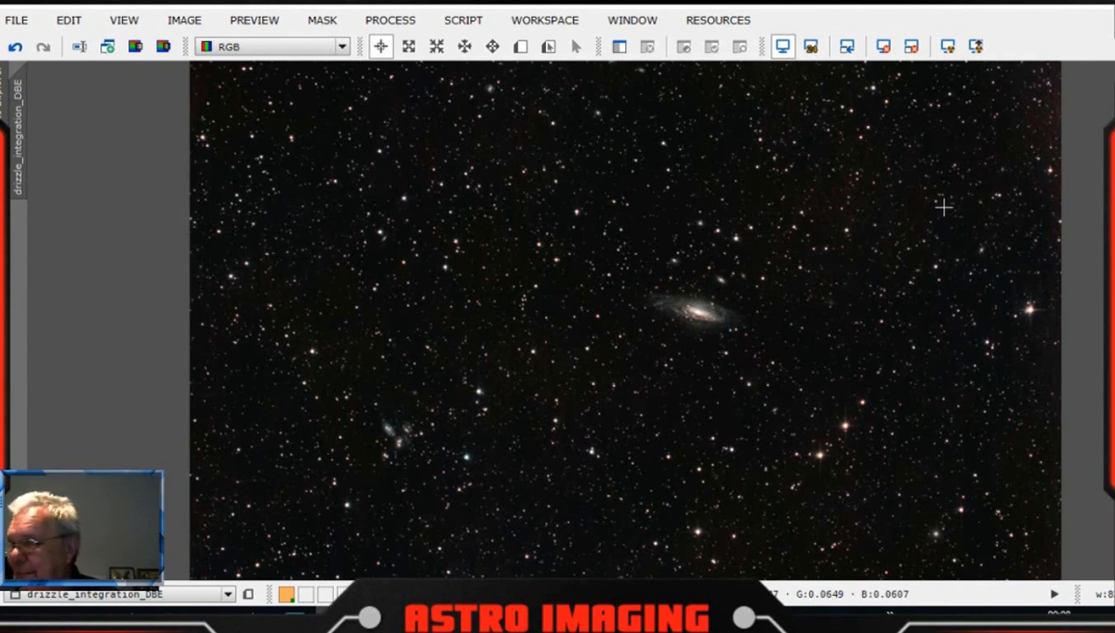
click(1093, 22)
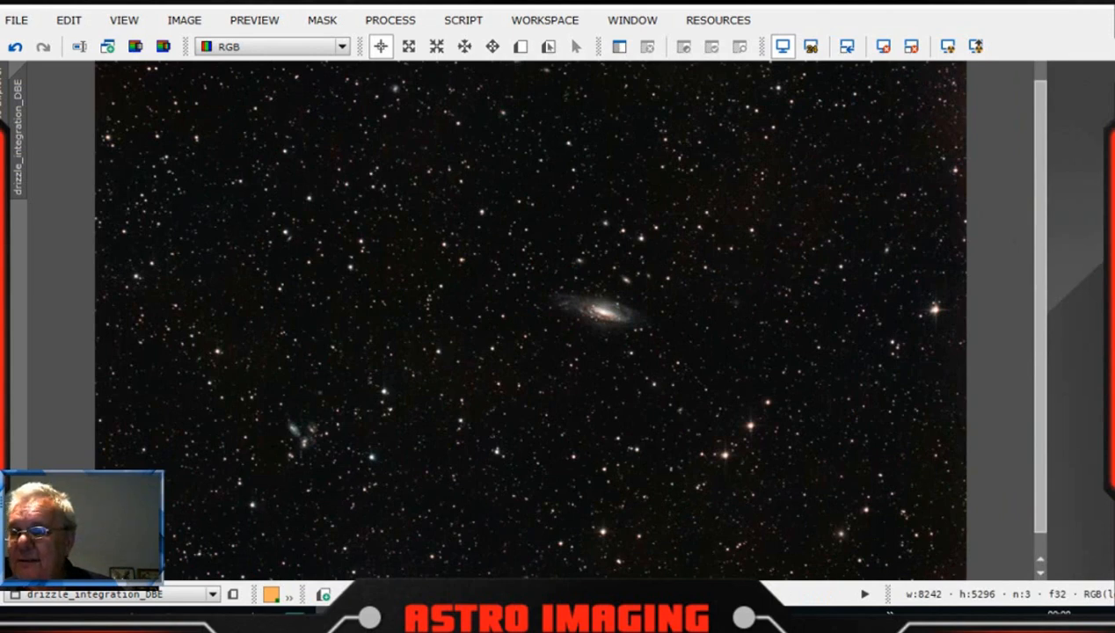